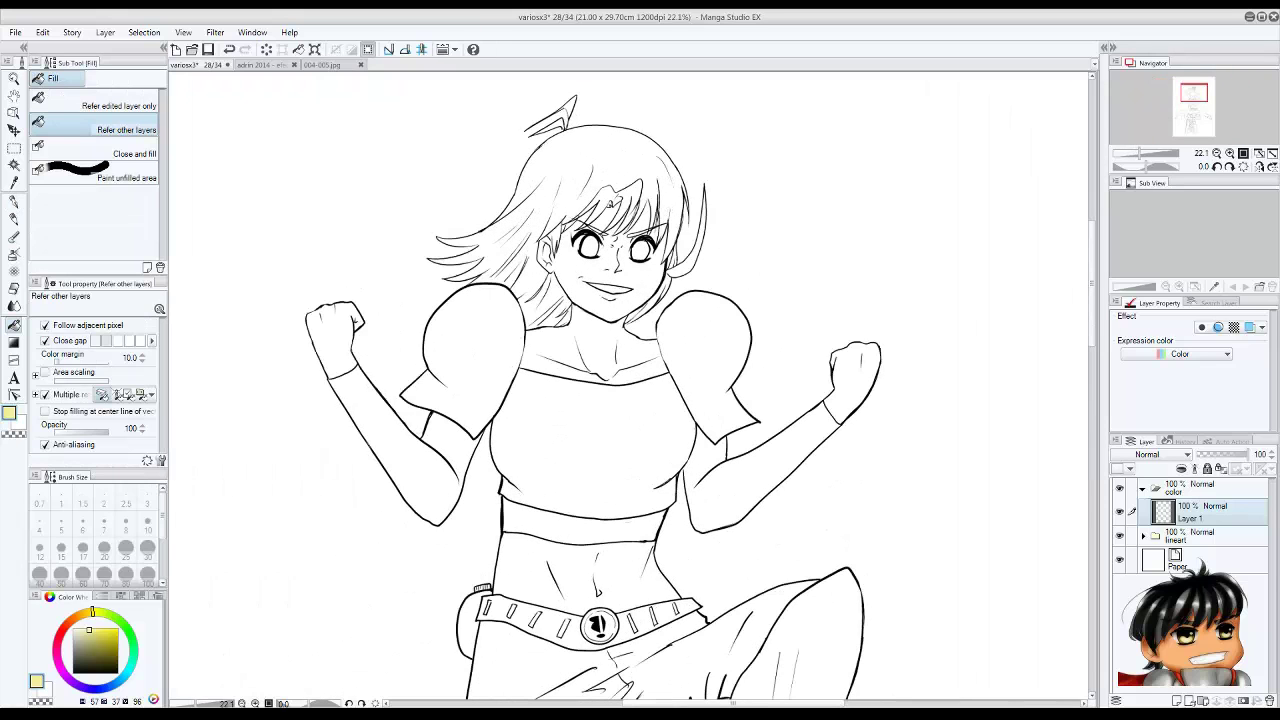
Try a pale yellow fill on Layer 1 that refers to other layers, and undo it.
click(950, 250)
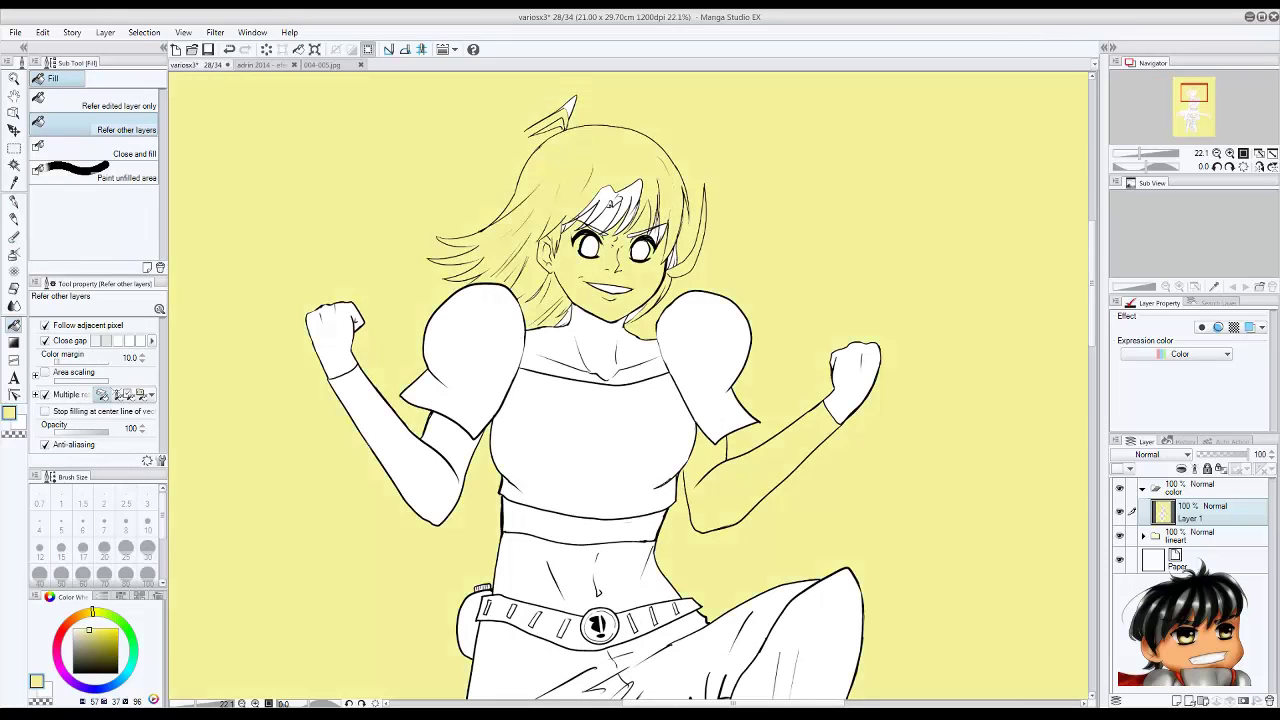
key(ctrl+z)
Select the pelo layer in the lineart folder and retouch the hair outline in black with the Mapping pen.
scroll(440, 280, up, 3)
key(p)
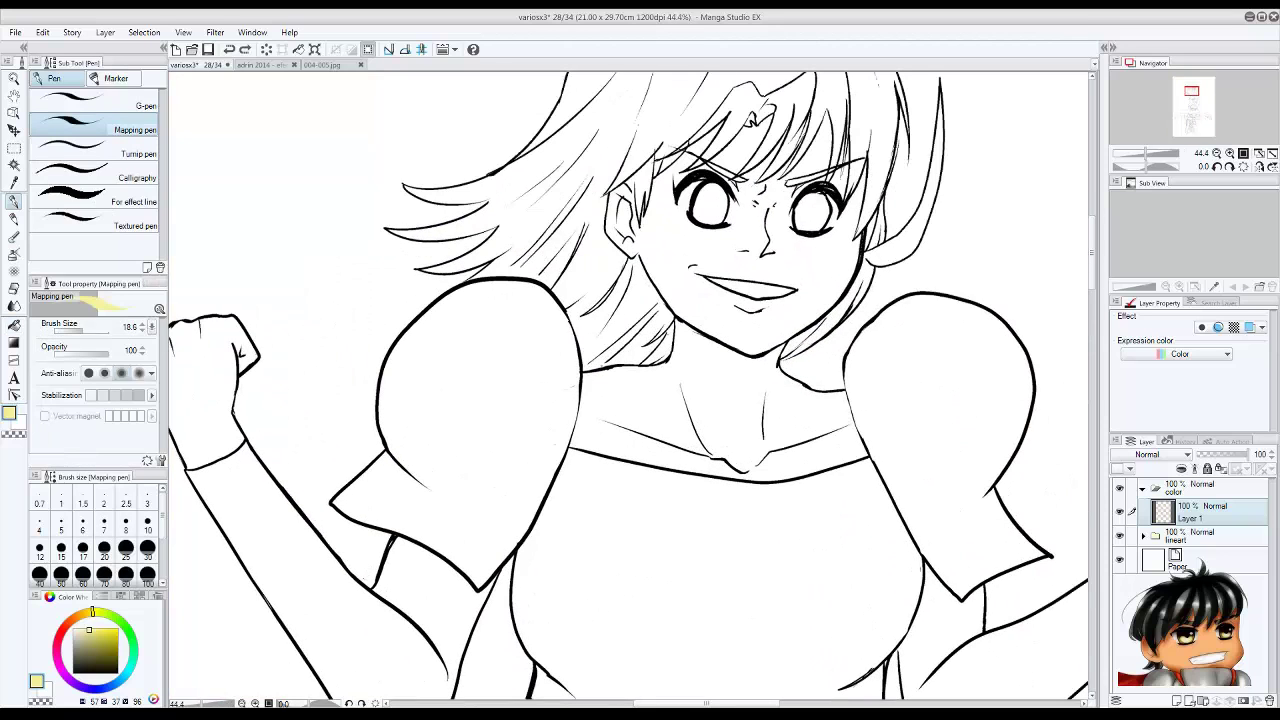
click(1143, 535)
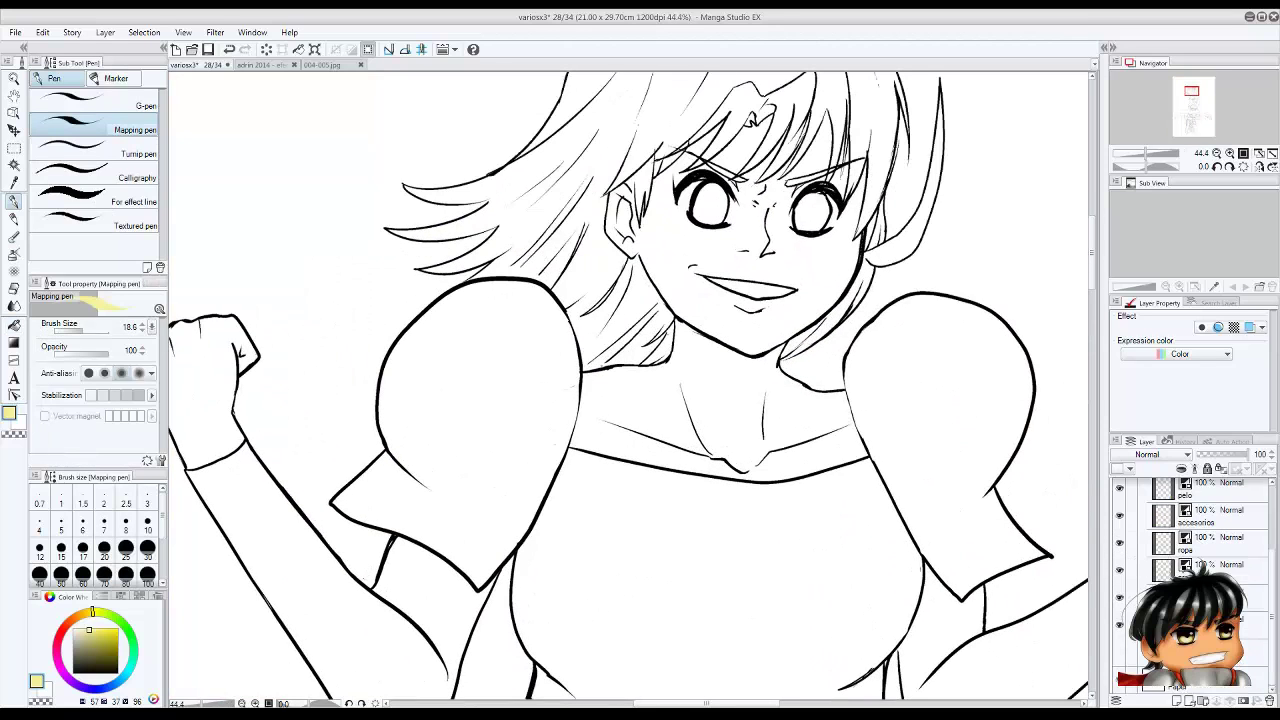
click(1210, 490)
key(x)
scroll(630, 385, up, 2)
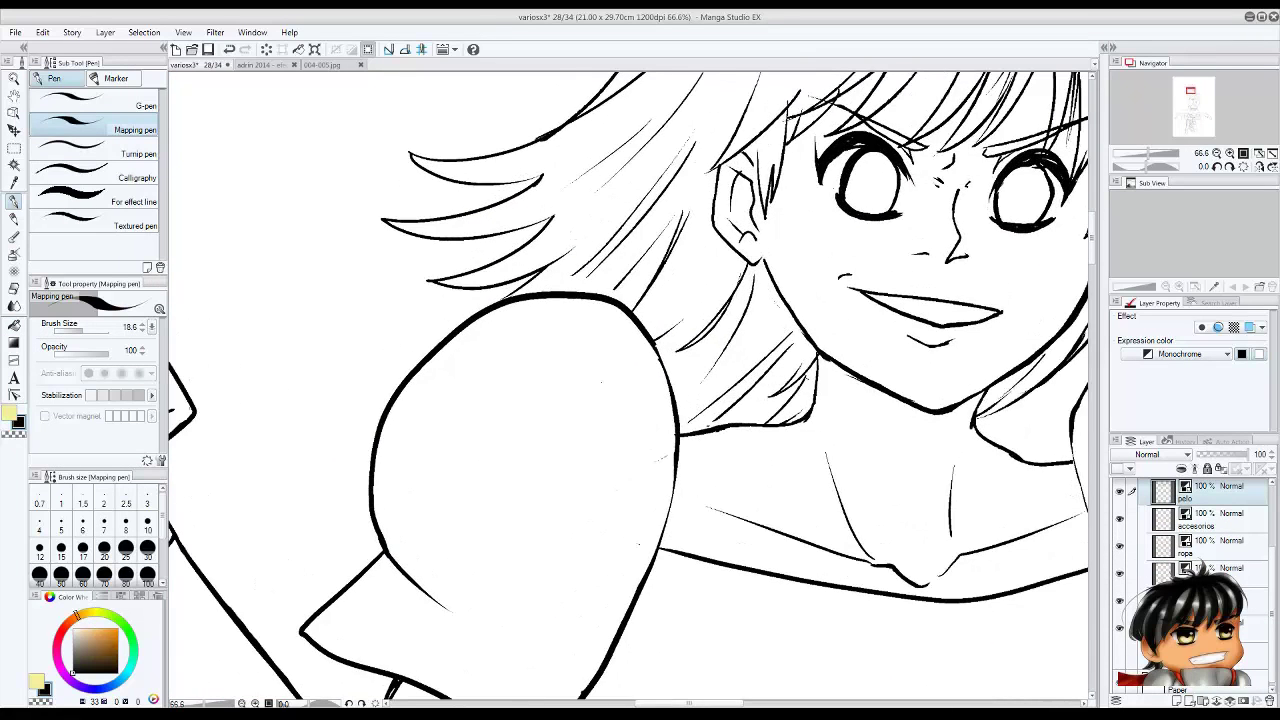
key(g)
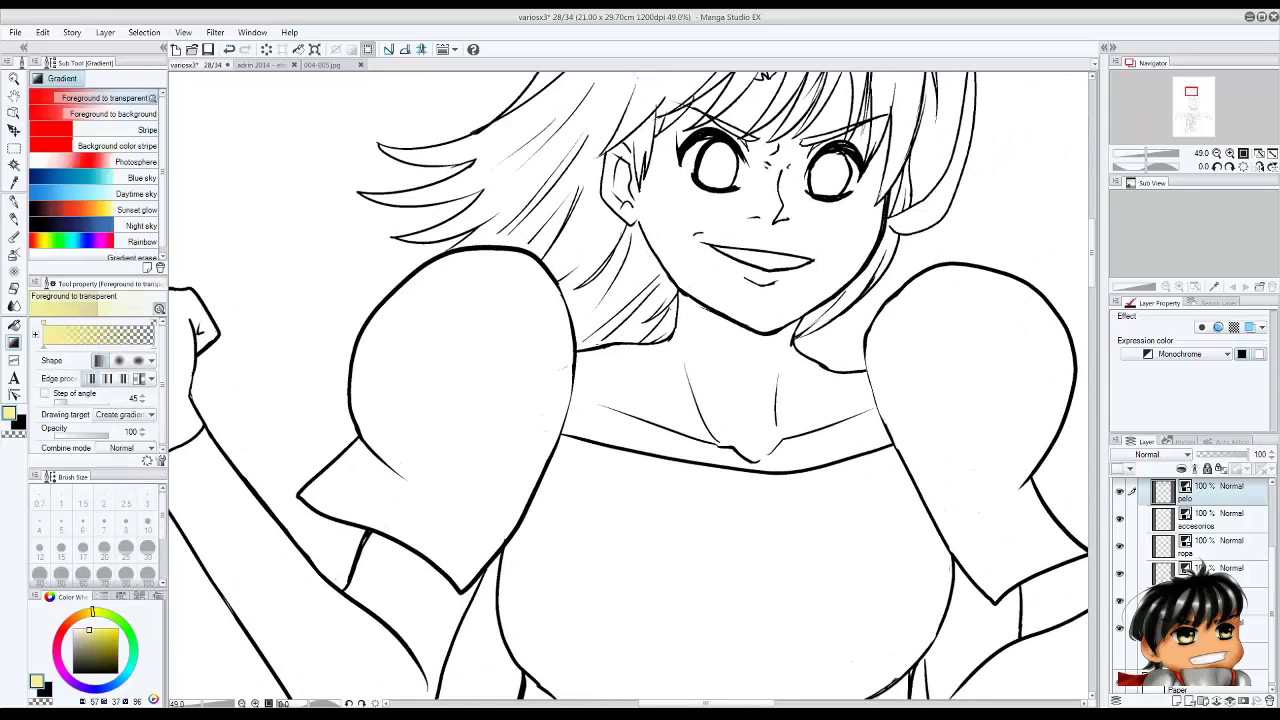
Rename Layer 1 in the color folder as pelo and fill the tip of the woman's hair tuft pale yellow.
click(1143, 535)
click(1200, 507)
key(g)
scroll(628, 385, up, 5)
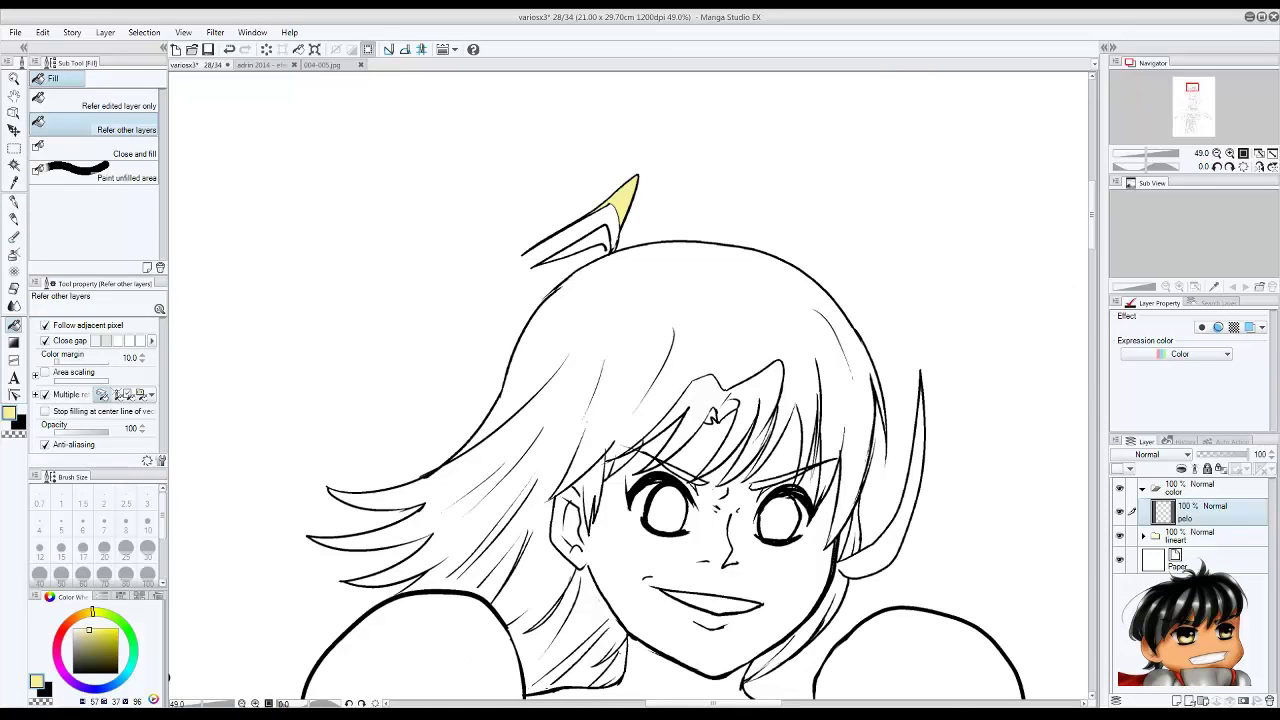
Fill the woman's outer side lock, central fringe and eyebrows with pale yellow on the color folder's pelo layer.
click(905, 470)
click(712, 418)
key(ctrl+z)
click(712, 418)
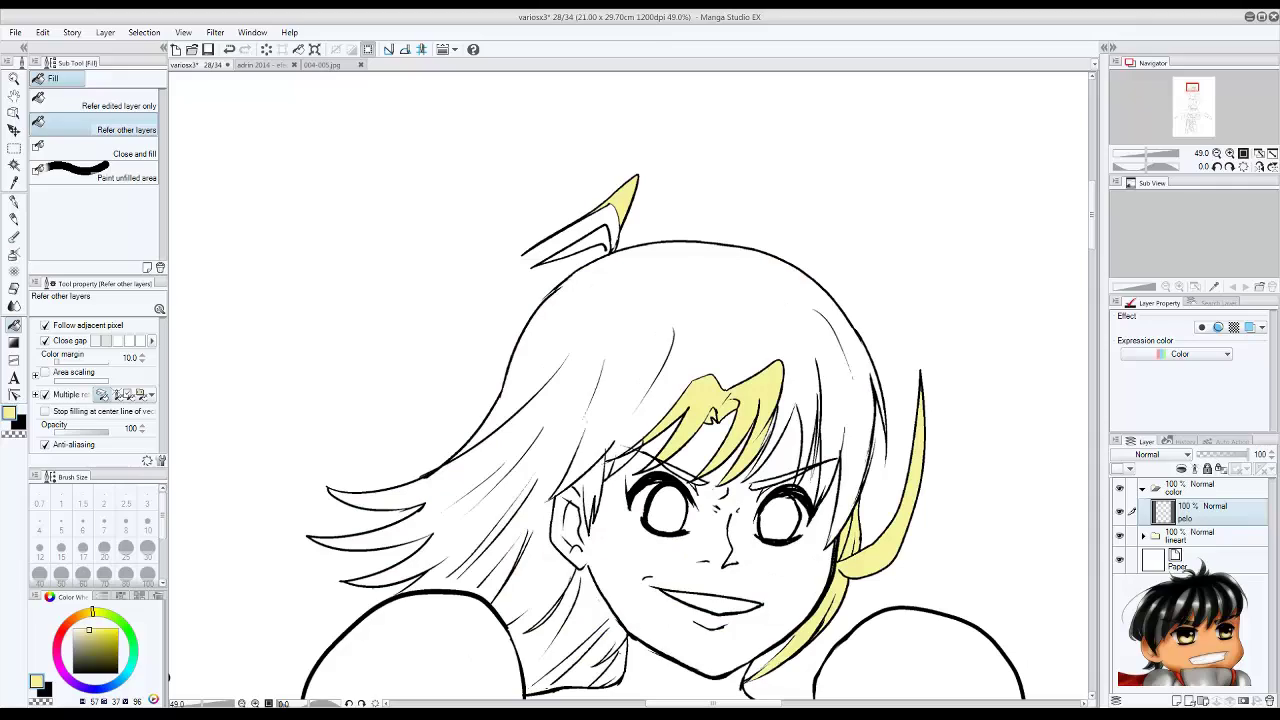
scroll(712, 418, up, 5)
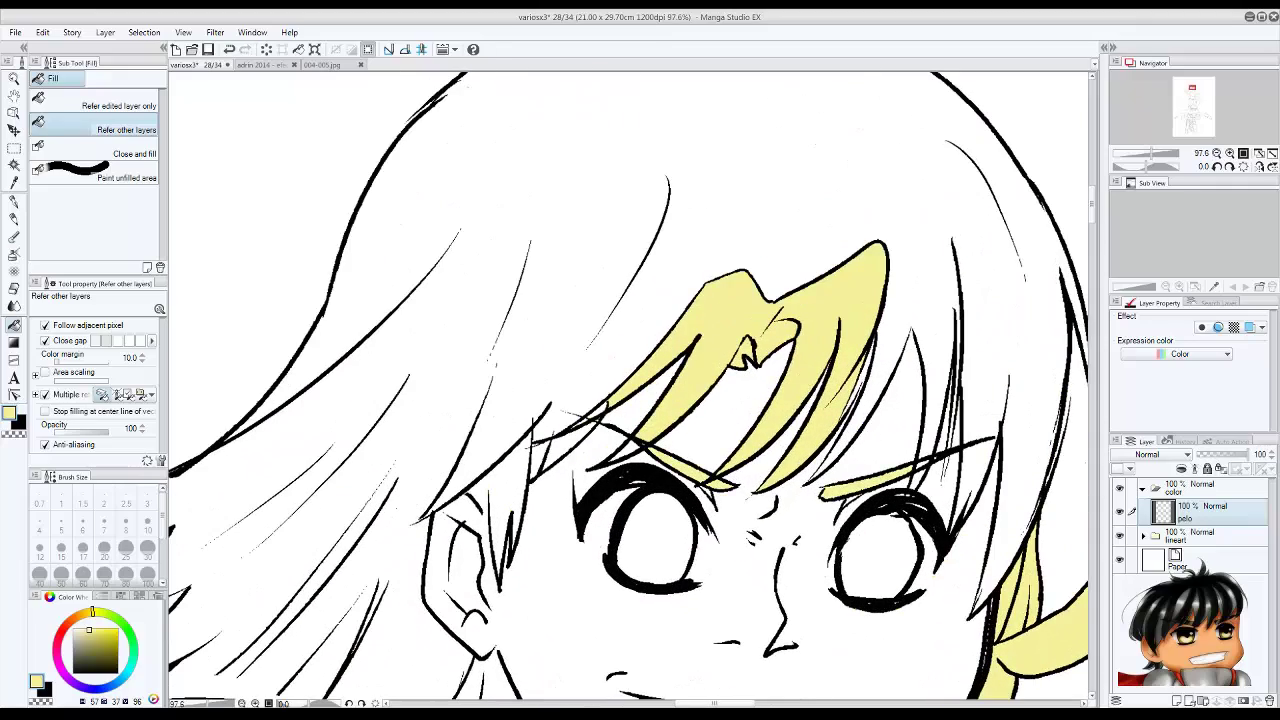
Place the lineart folder above the color folder and keep the color folder's pelo layer active for the Mapping pen.
scroll(880, 470, up, 5)
key(p)
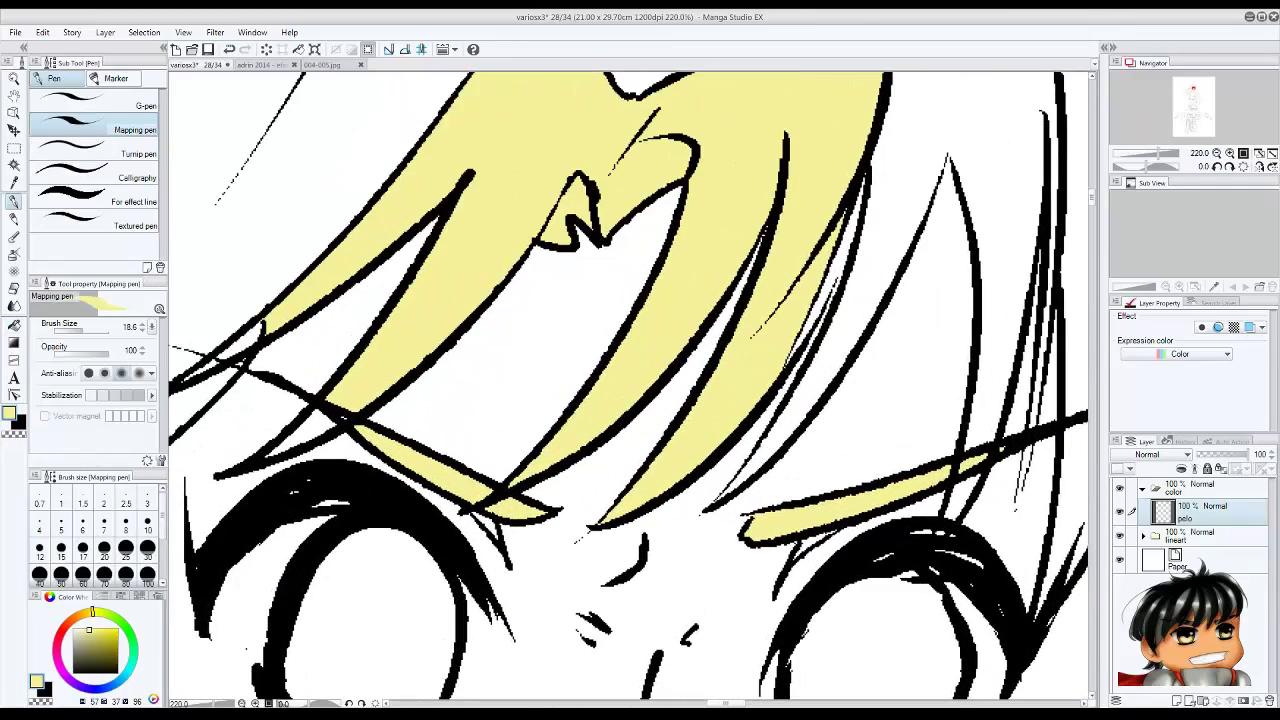
click(1143, 509)
click(1200, 531)
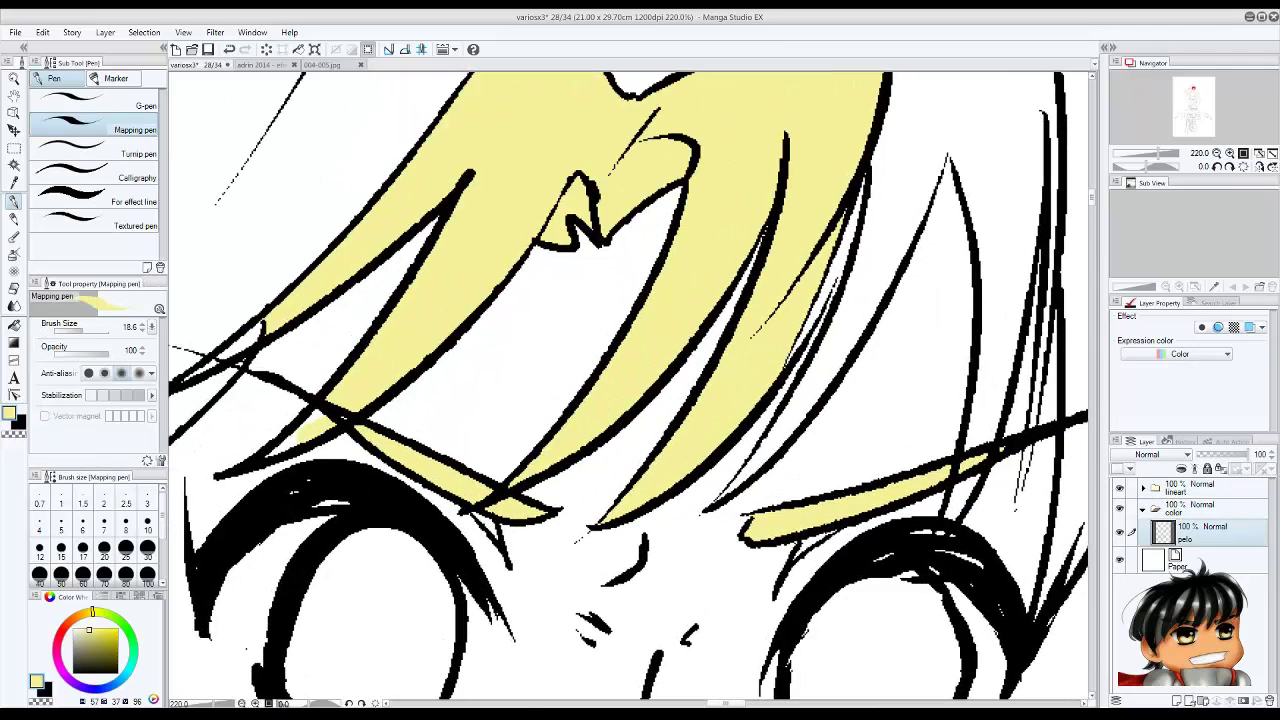
Close the line gaps at the hair tuft's base and beside the ear in pale yellow, and fill the tuft and side strand.
scroll(628, 387, up, 5)
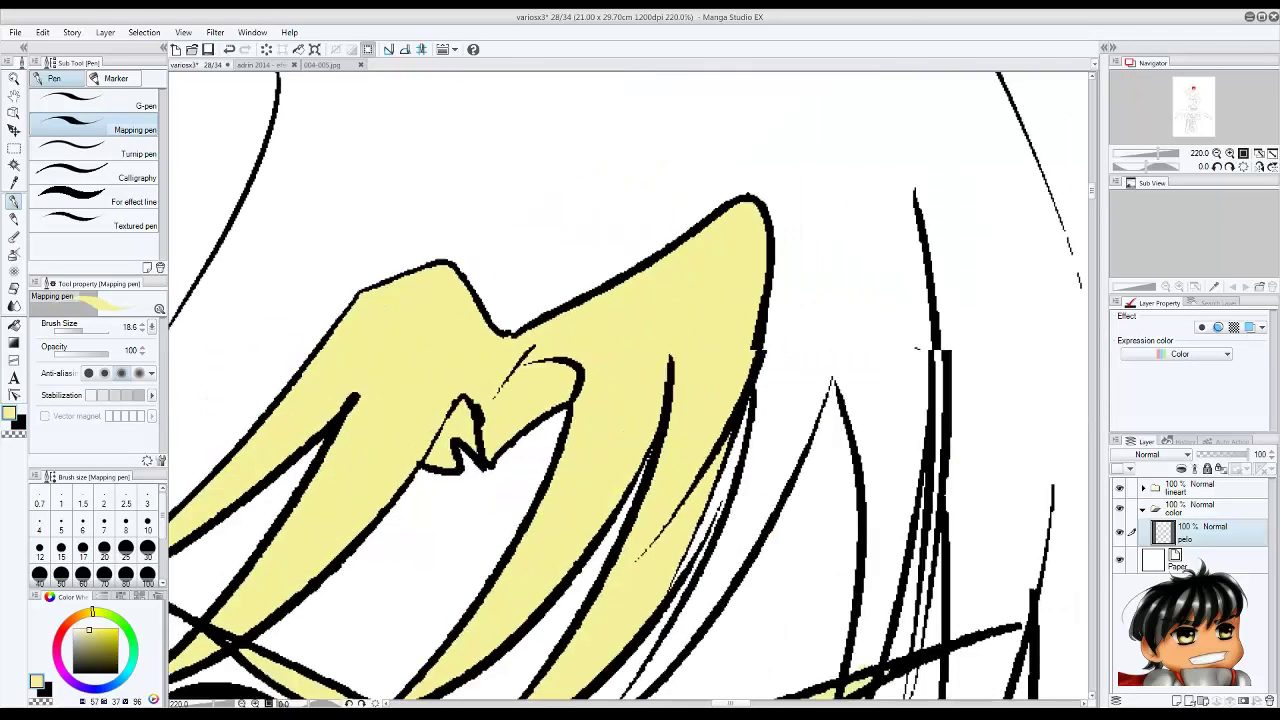
scroll(628, 387, down, 2)
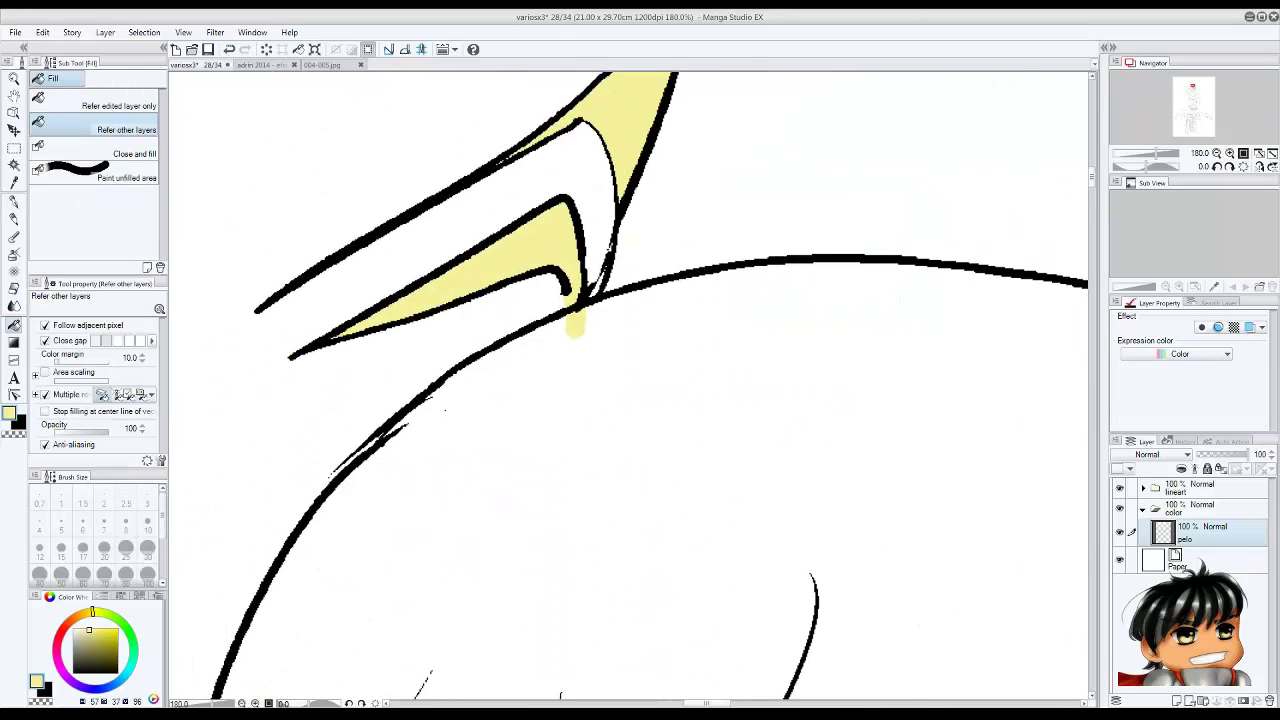
mouse_move(700, 500)
mouse_down()
mouse_move(630, 250)
mouse_move(632, 318)
mouse_move(550, 365)
mouse_up()
drag(645, 276, 566, 318)
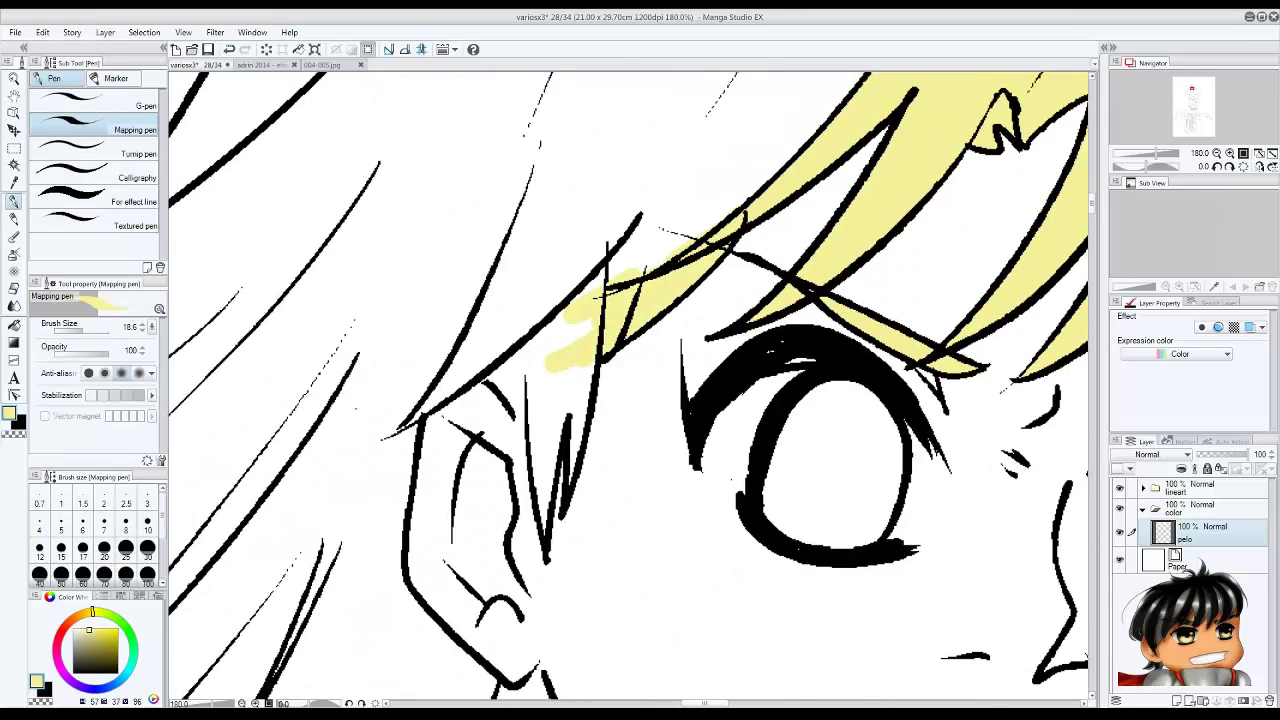
key(g)
click(545, 420)
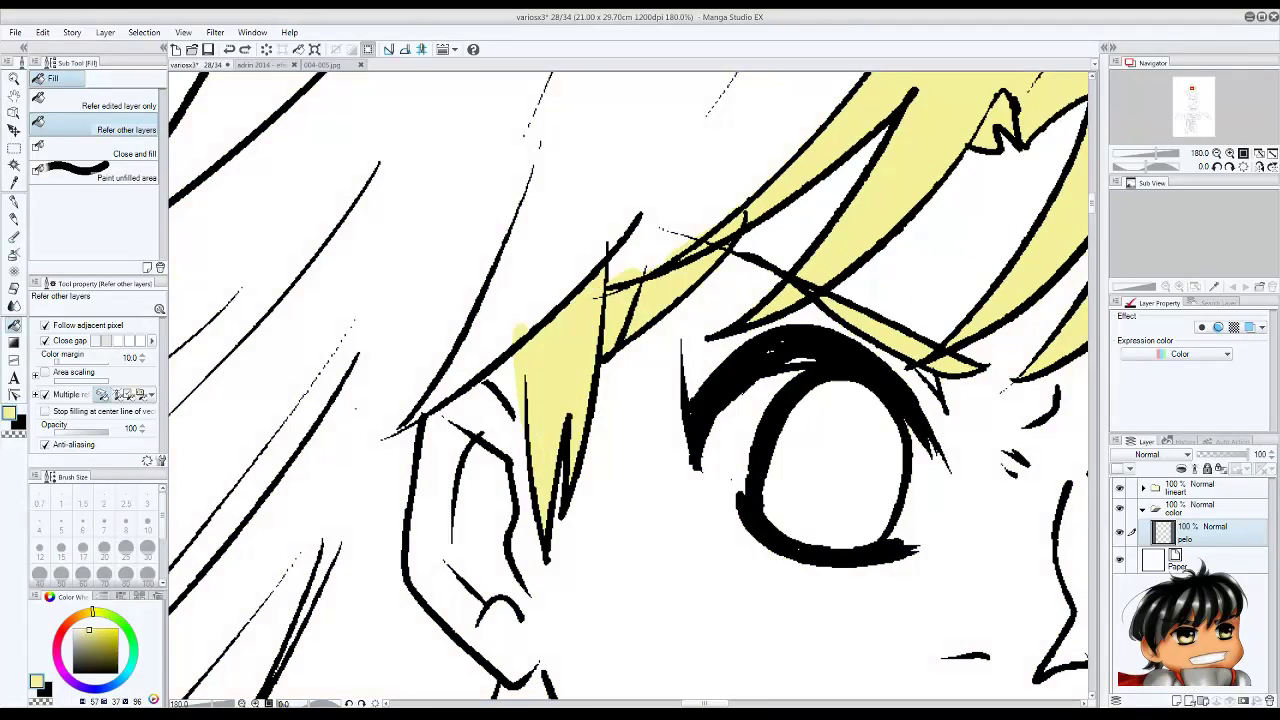
Close the gap below the earlobe with the Mapping pen and fill the woman's main hair mass pale yellow.
drag(600, 600, 680, 215)
key(p)
key(g)
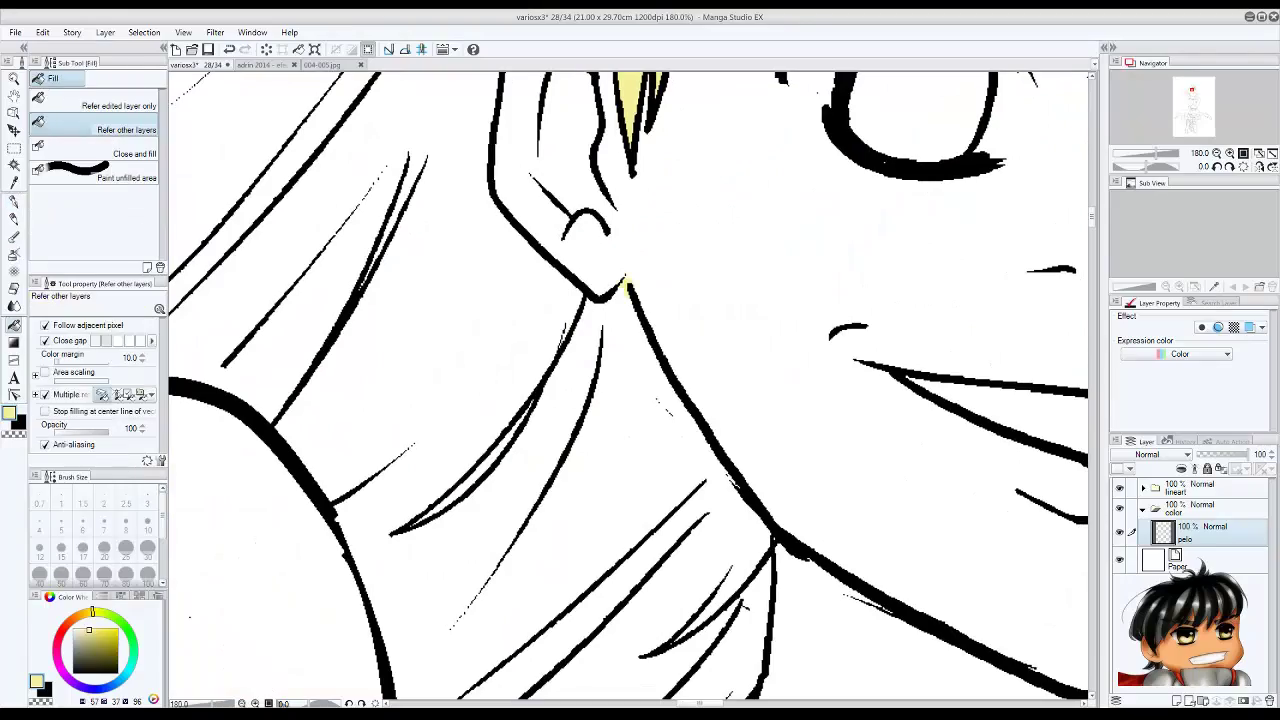
click(500, 250)
scroll(500, 250, down, 5)
scroll(771, 384, up, 5)
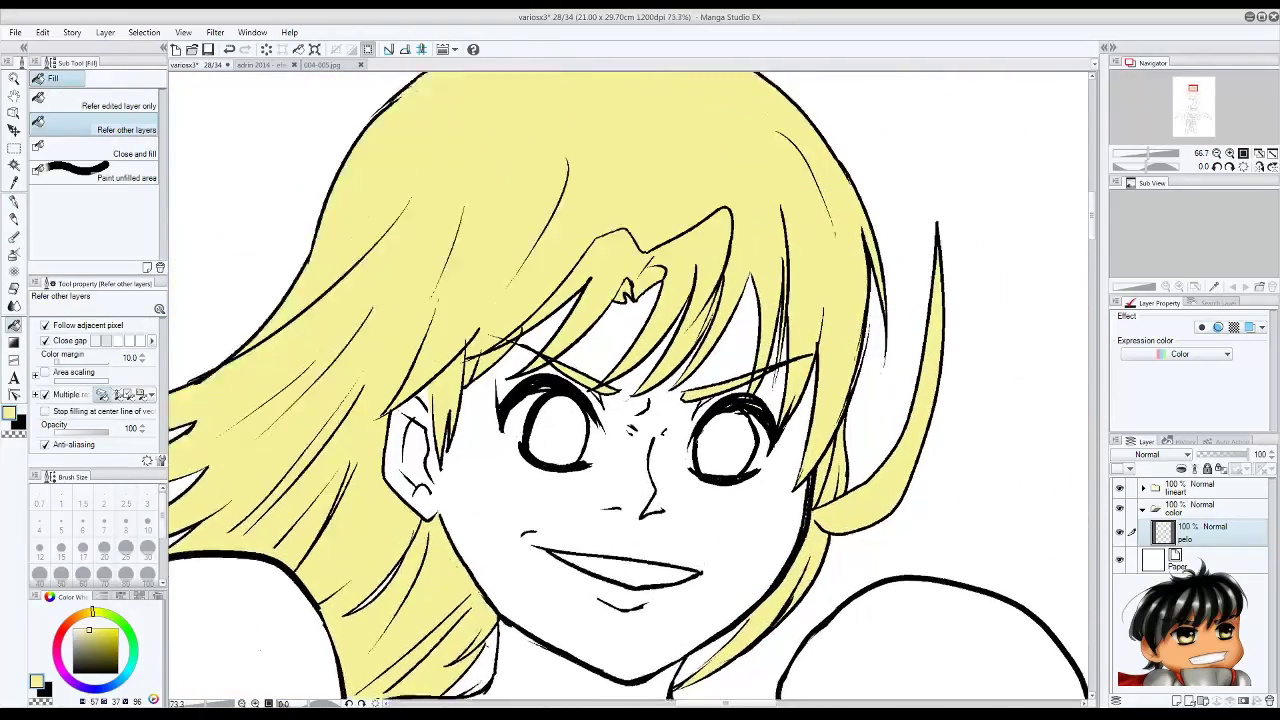
Color the remaining white hair strands beside the woman's neck pale yellow.
key(p)
scroll(630, 390, down, 6)
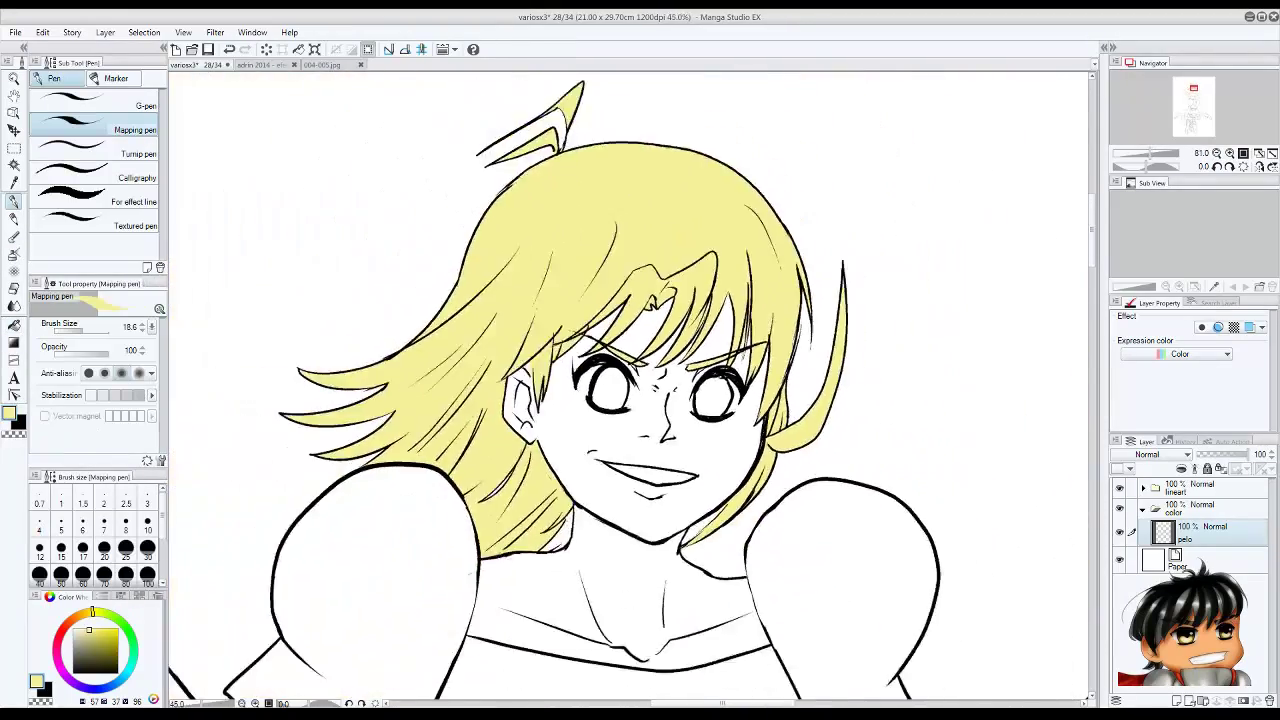
scroll(630, 390, up, 2)
key(g)
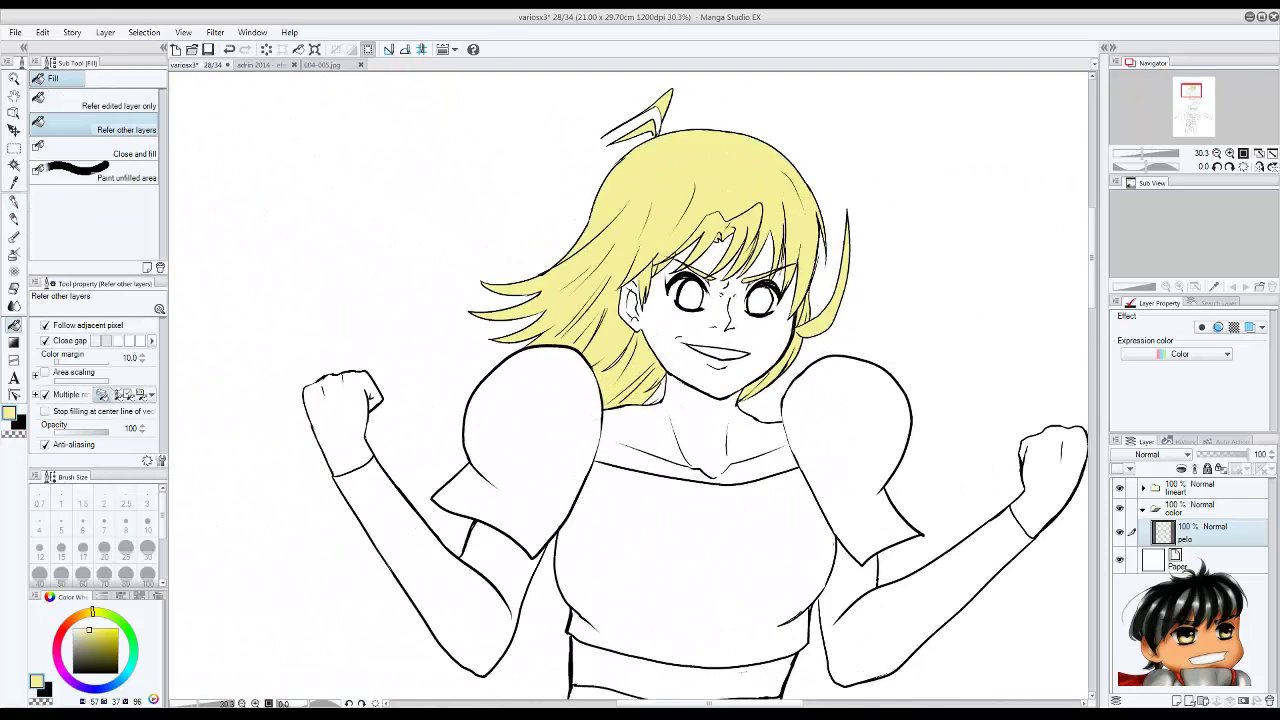
Sample the light skin tone from the reference image 004-005.jpg and add a new layer above pelo in the color folder.
scroll(517, 112, down, 3)
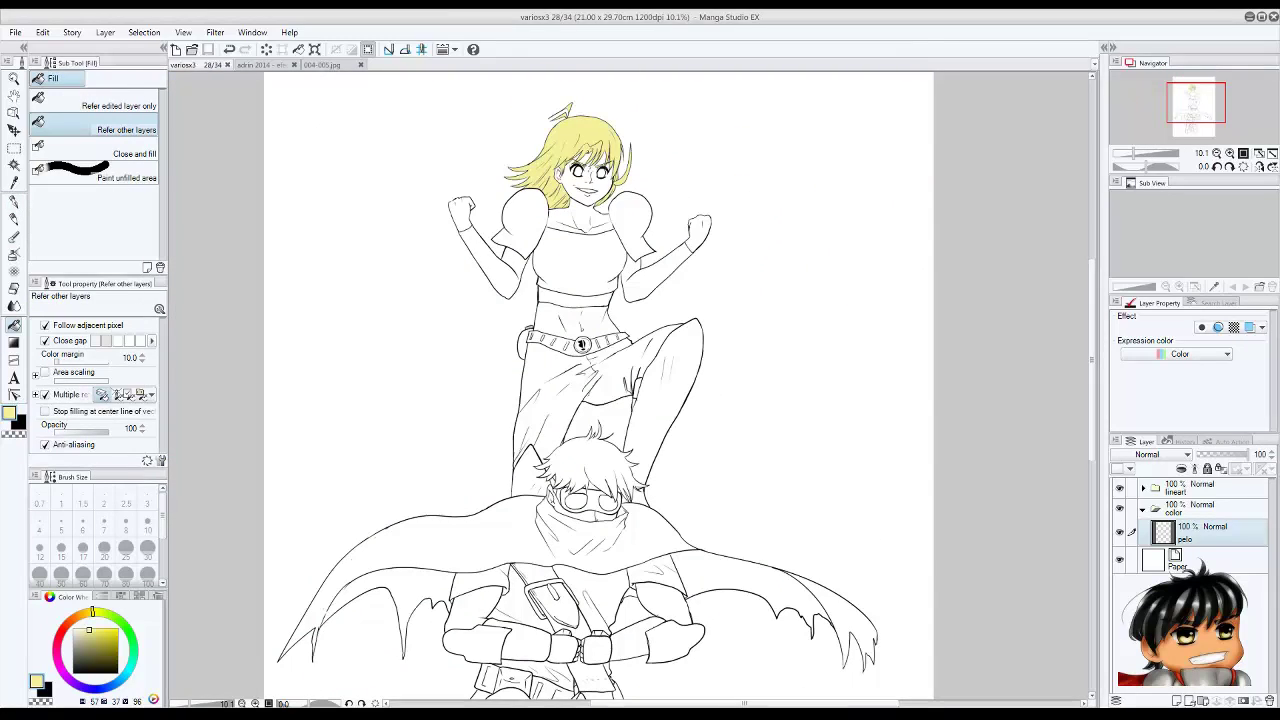
key(ctrl+Tab)
key(ctrl+Tab)
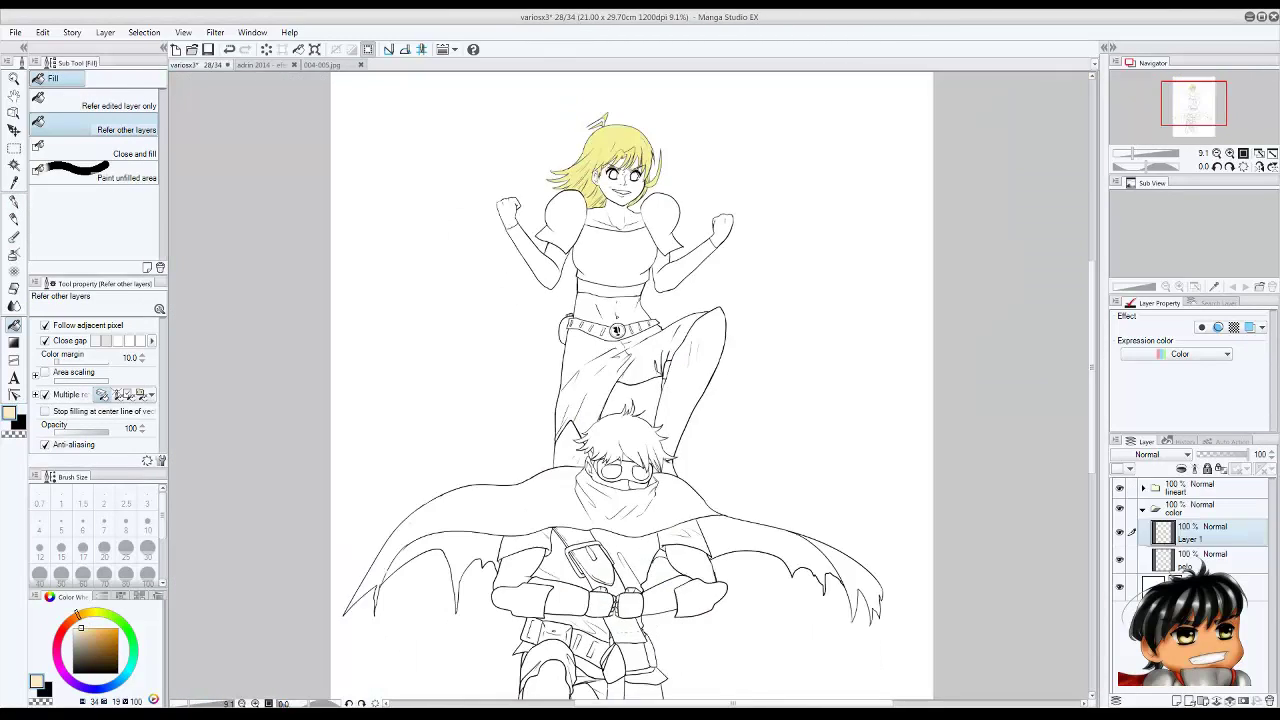
Name the new layer piel and fill the woman's face, neck, hands and midriff with the light skin tone.
scroll(622, 174, up, 5)
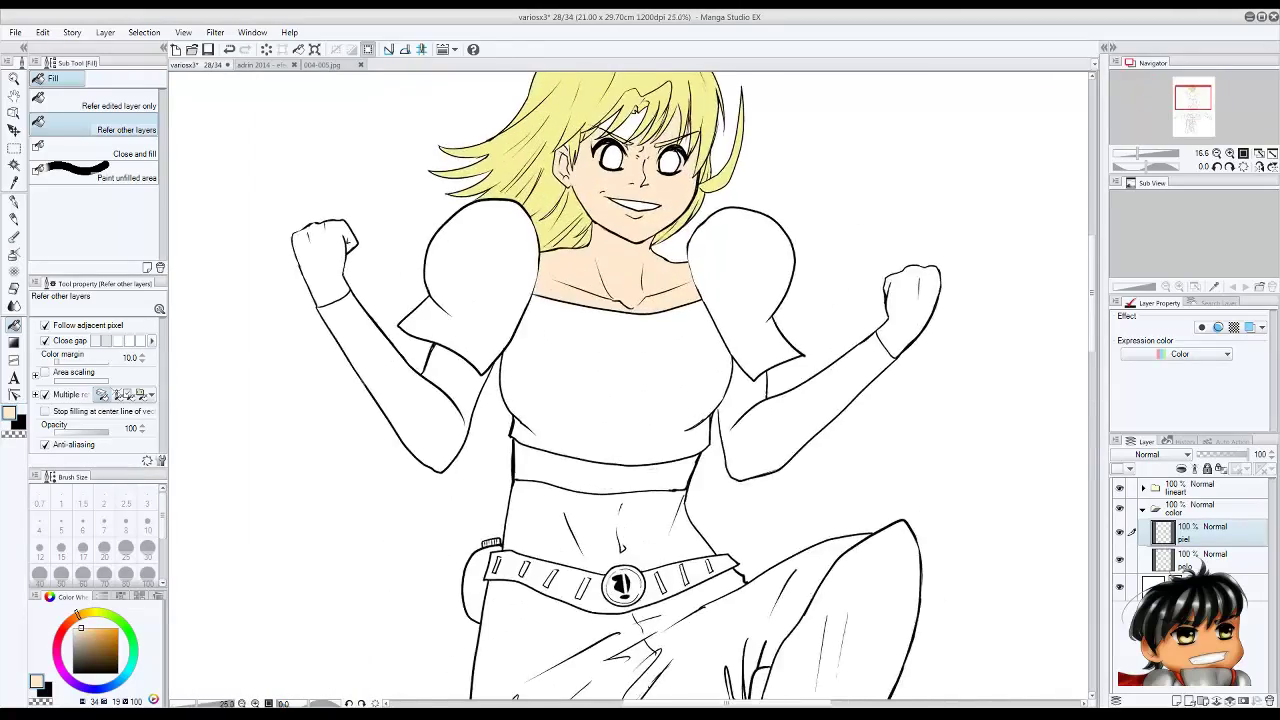
scroll(628, 386, down, 3)
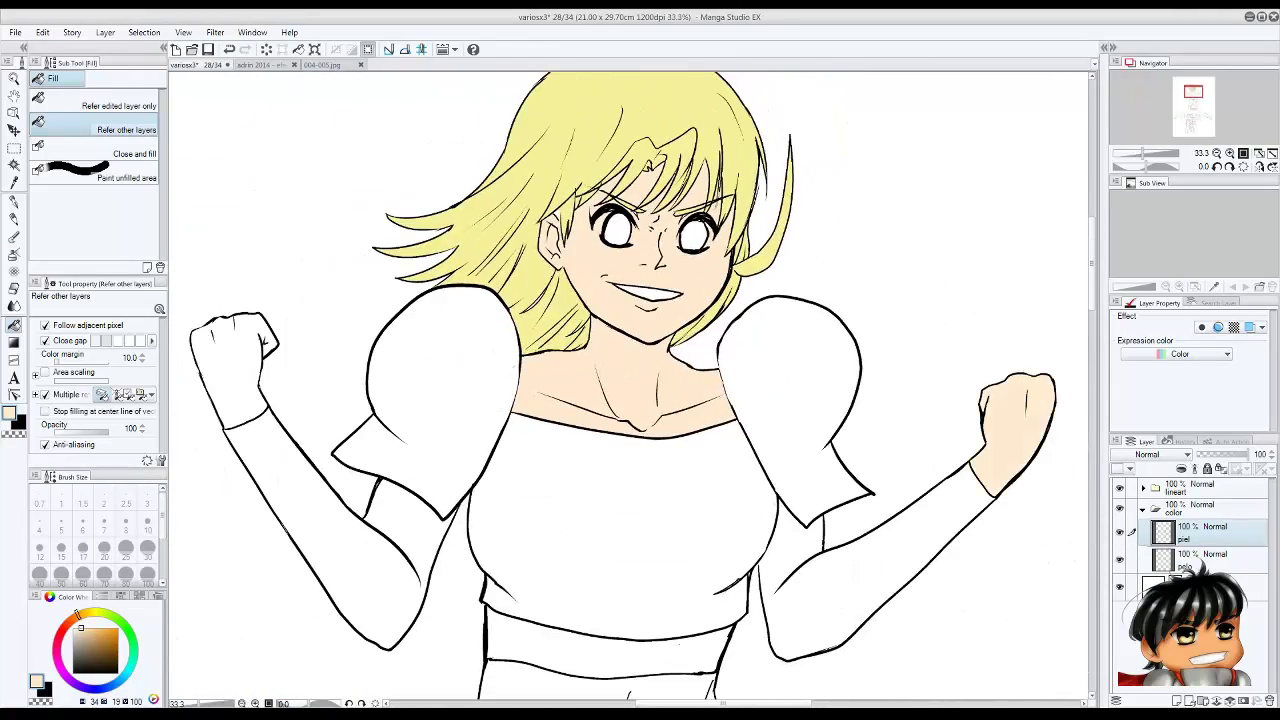
scroll(628, 386, down, 5)
scroll(628, 386, down, 3)
Consult the reference image 004-005.jpg and fill the goggled man's ear and visible face with the skin tone.
key(ctrl+Tab)
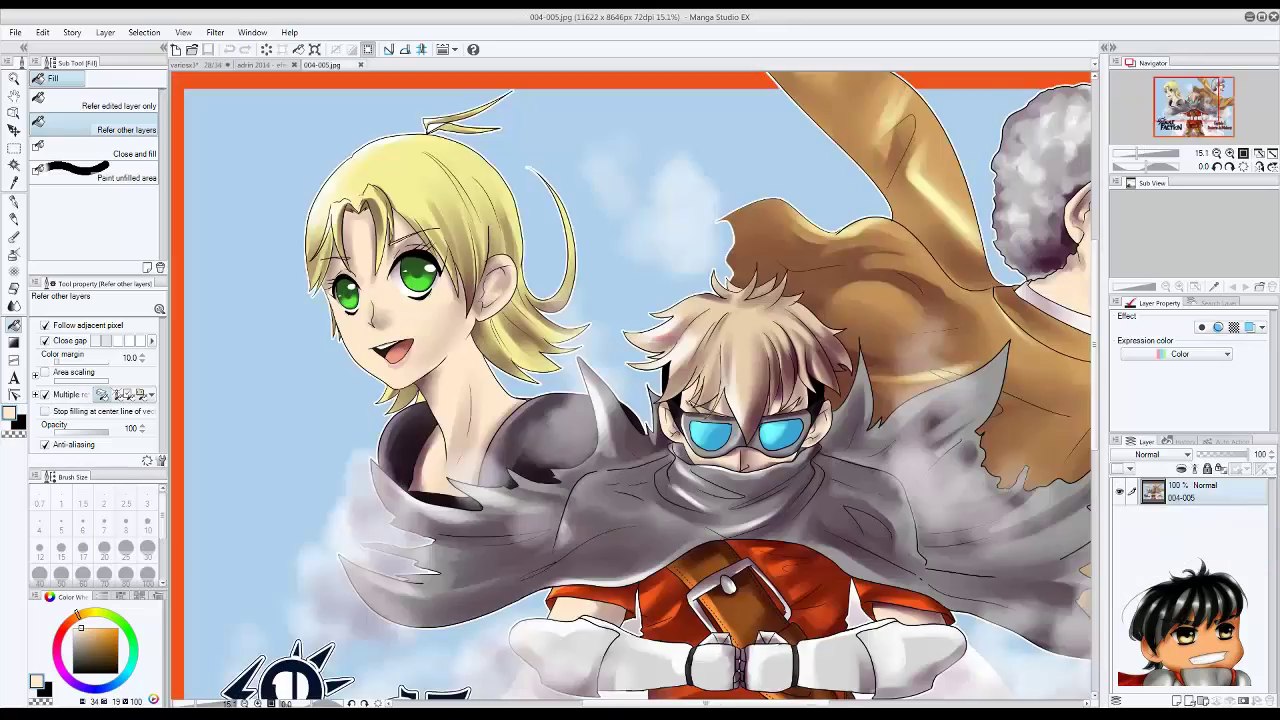
scroll(628, 386, up, 3)
key(ctrl+Tab)
click(560, 260)
click(720, 290)
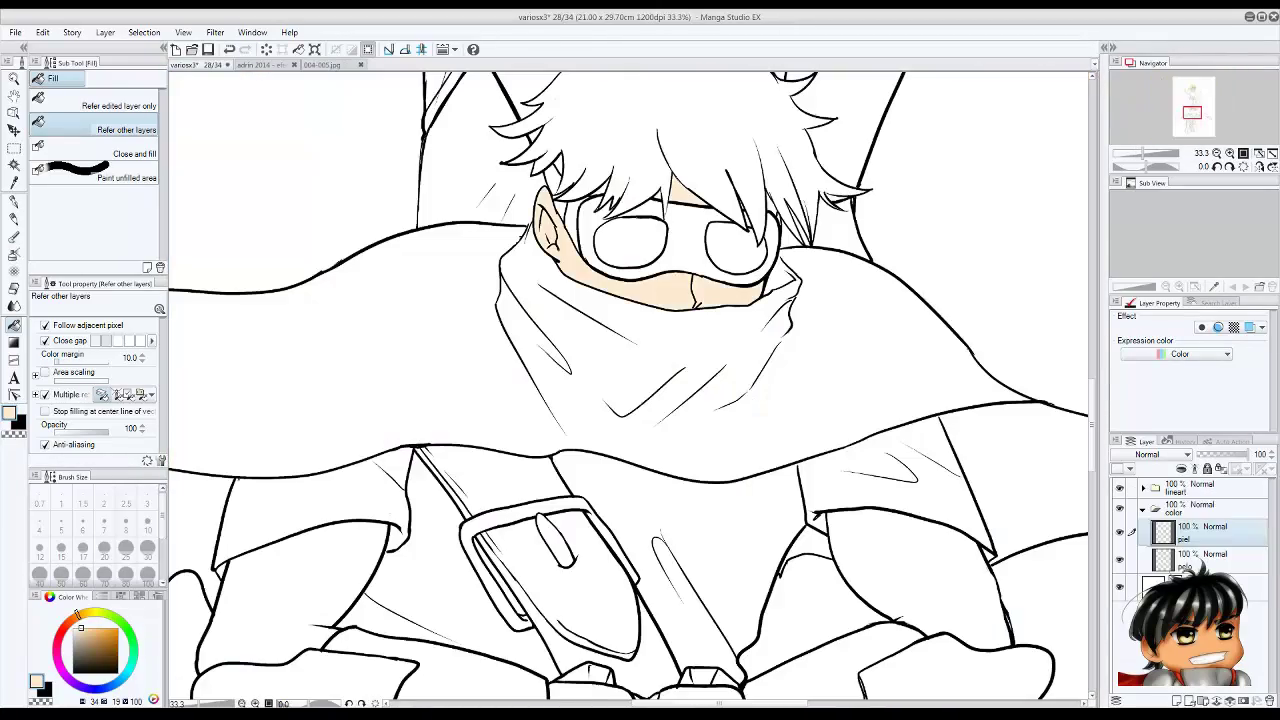
Fill the goggled man's two bare upper arms with the skin tone on the piel layer.
scroll(628, 386, down, 2)
scroll(628, 386, up, 3)
scroll(628, 386, down, 4)
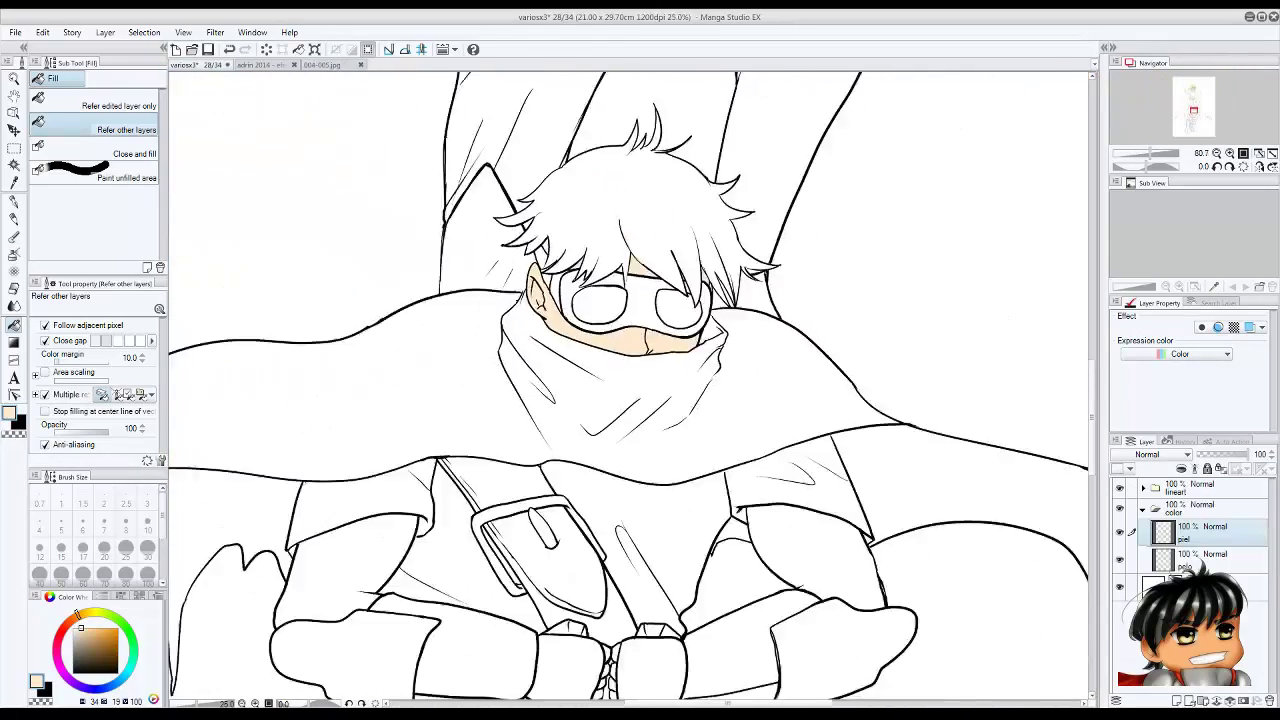
click(420, 430)
click(805, 420)
scroll(628, 386, down, 4)
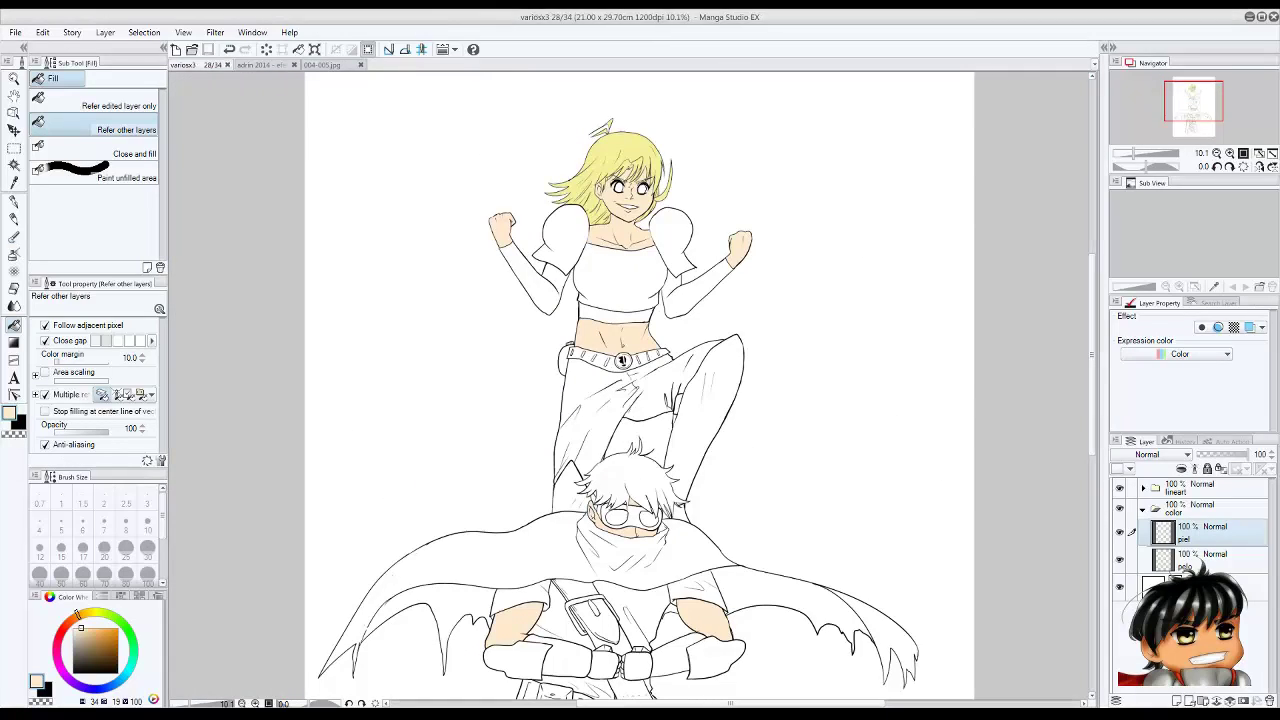
Add a layer named armadura and fill the woman's puffed sleeves and top with a greyish mauve based on the reference image.
key(ctrl+Tab)
key(ctrl+Tab)
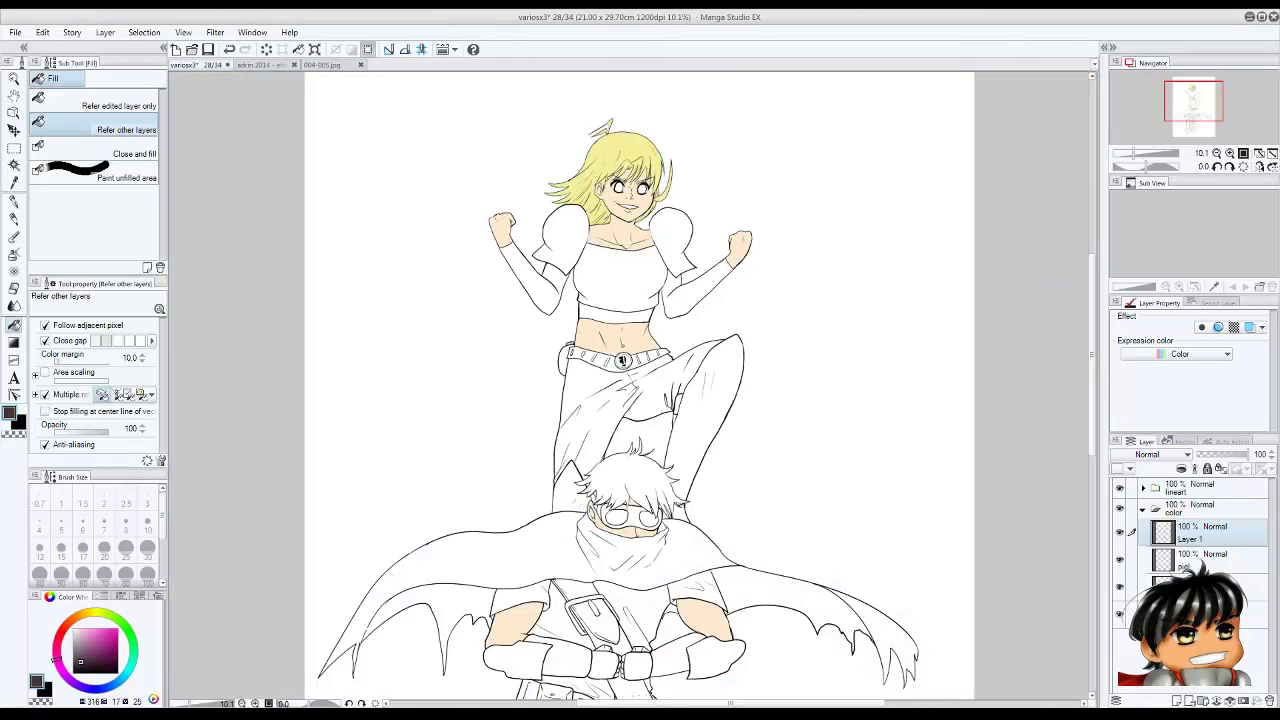
click(560, 235)
click(625, 275)
Check the reference image, add a layer below piel, and fill the band under the woman's top with dark grey.
key(ctrl+Tab)
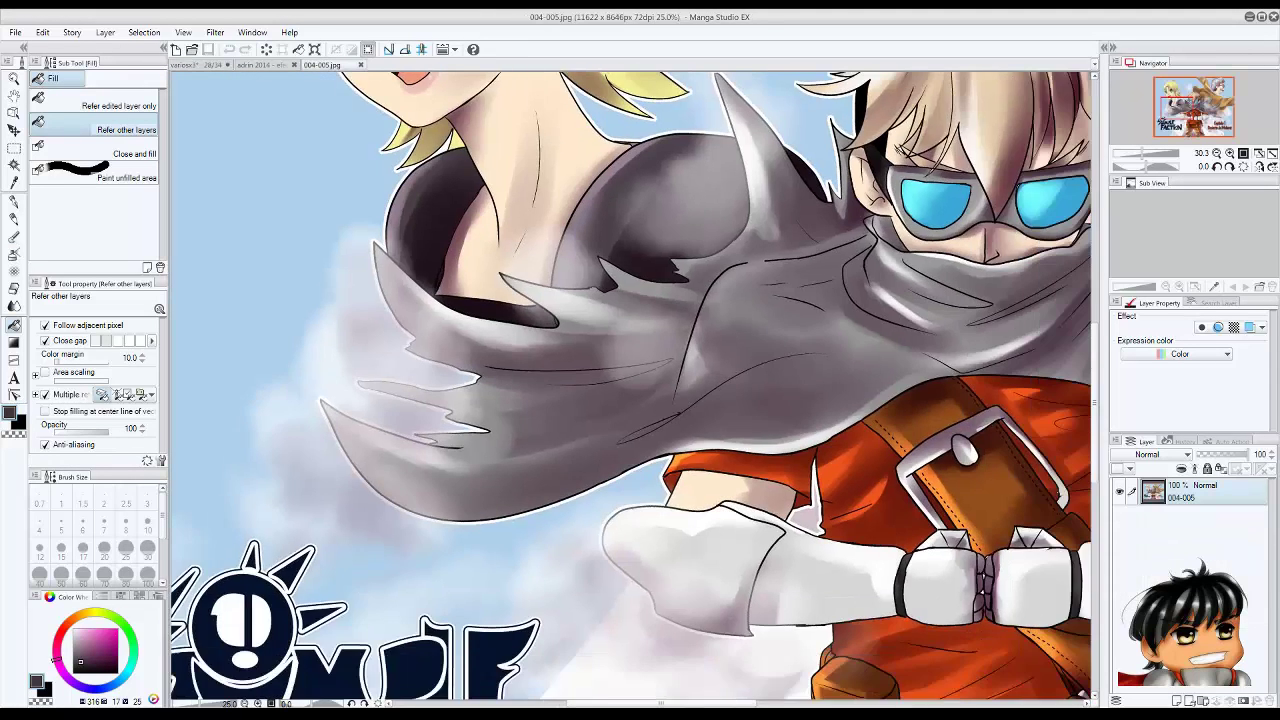
key(ctrl+Tab)
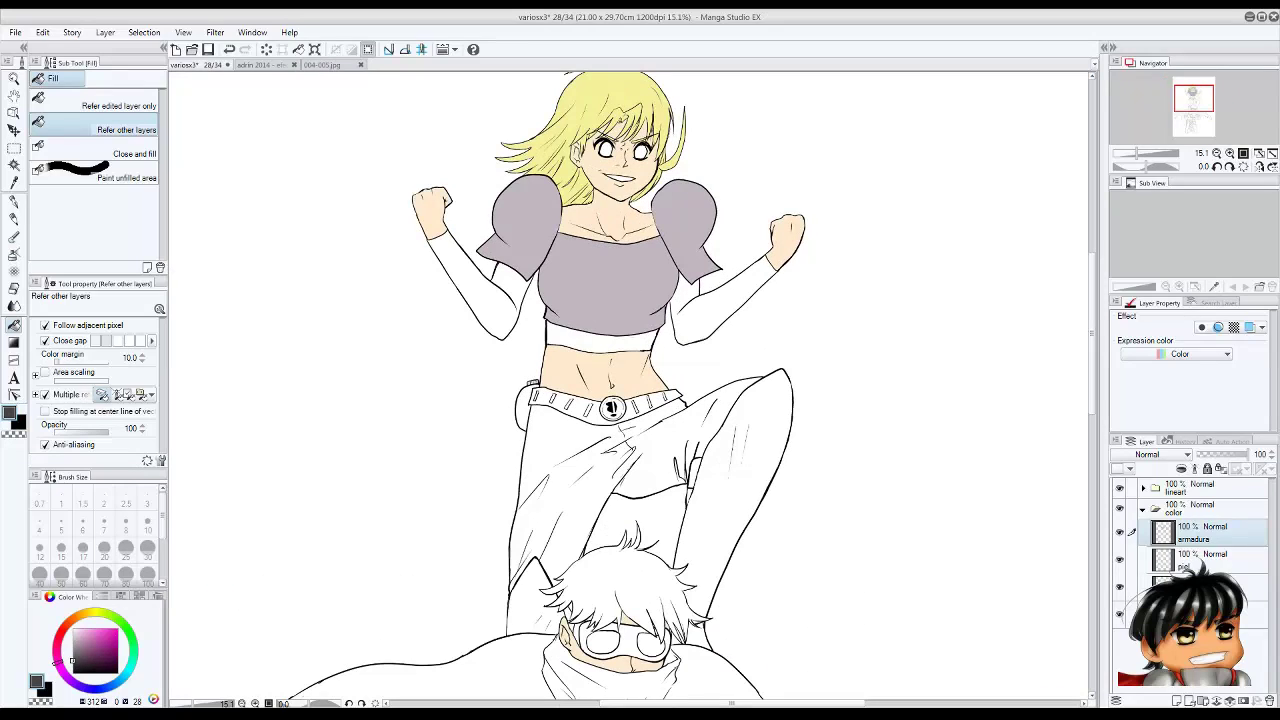
click(1200, 588)
click(600, 342)
scroll(690, 303, up, 5)
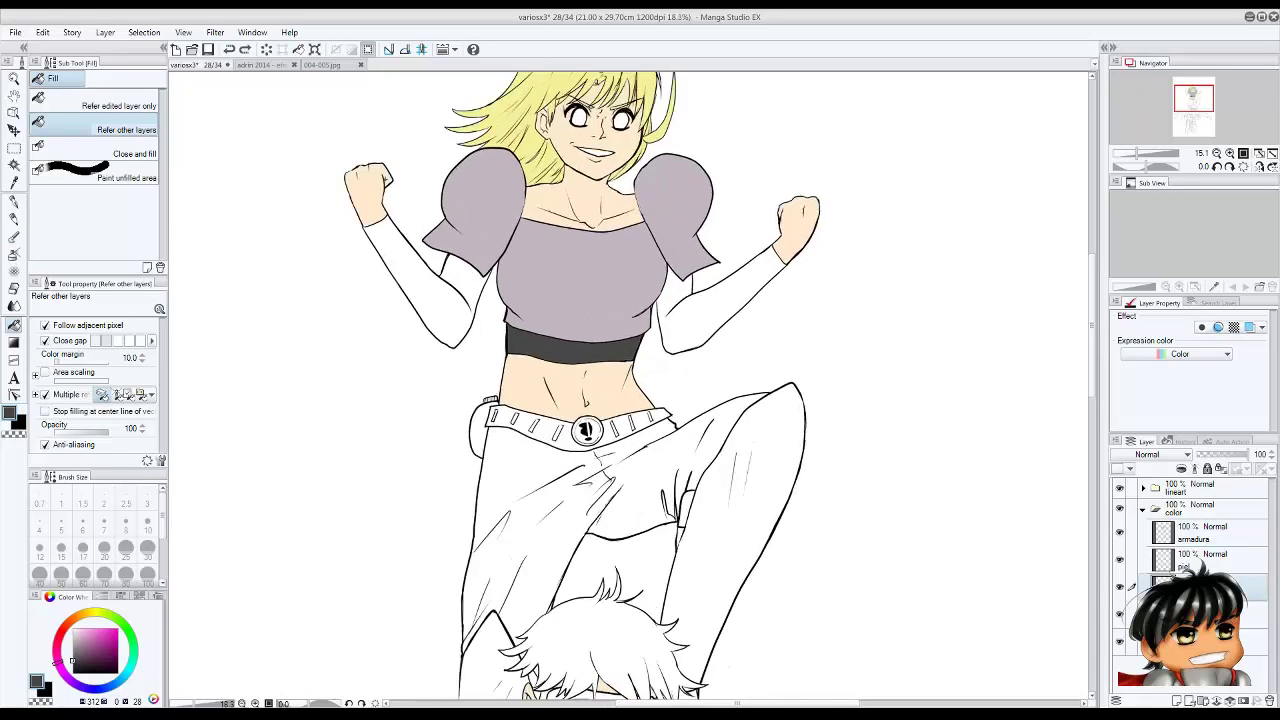
Fill the long undersleeves on both of the woman's arms with the same dark grey.
key(p)
key(g)
click(800, 260)
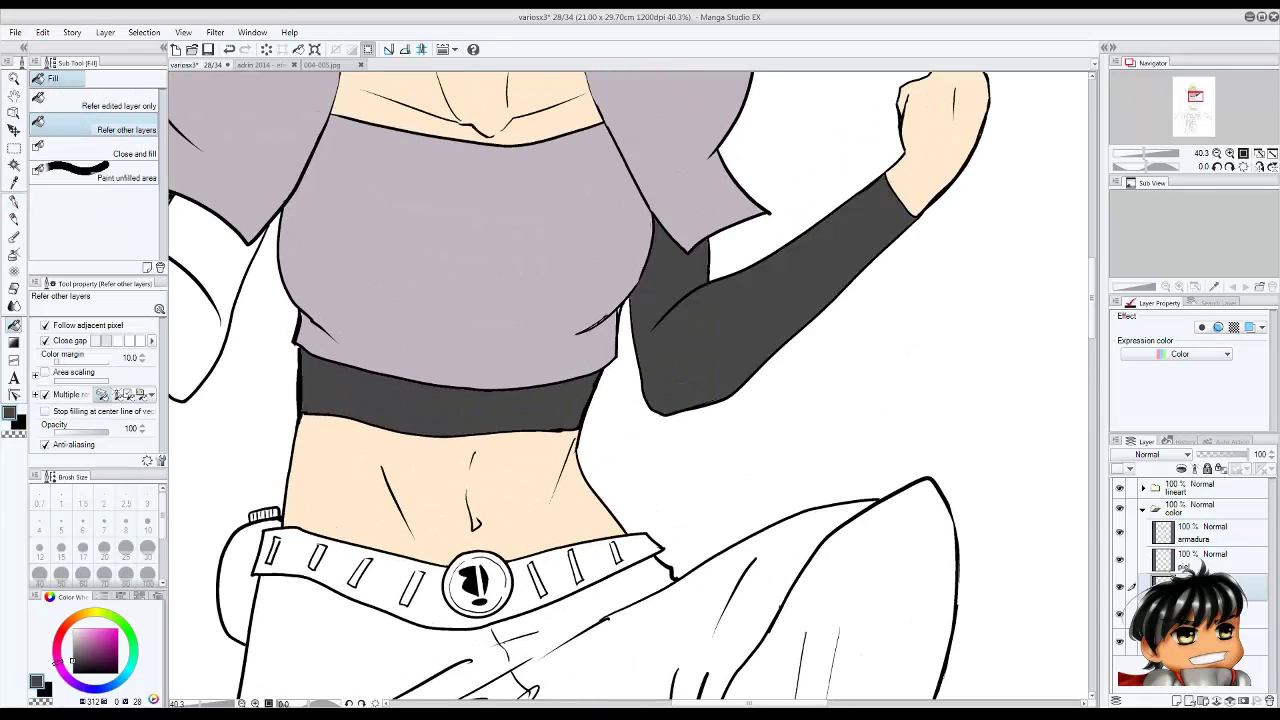
scroll(610, 390, down, 6)
scroll(610, 390, down, 4)
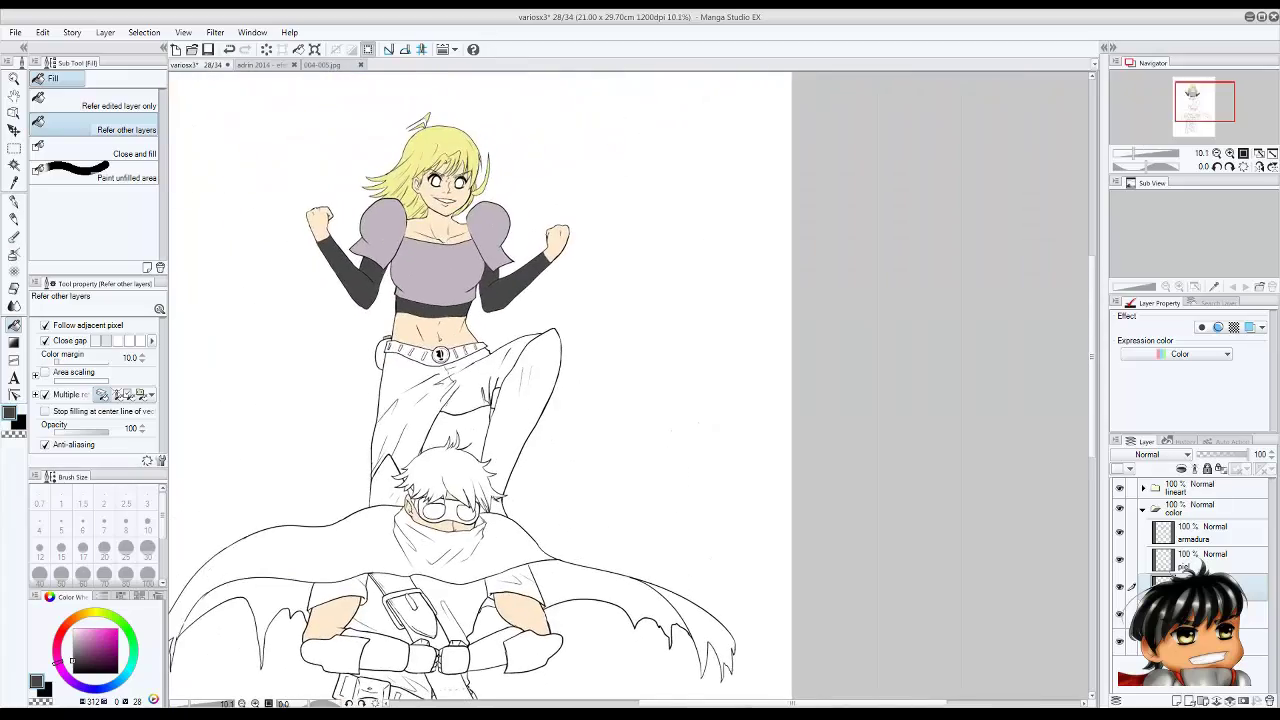
Sample a brown from the reference illustration and fill the woman's trousers with it.
scroll(610, 390, up, 3)
key(ctrl+Tab)
scroll(610, 390, down, 3)
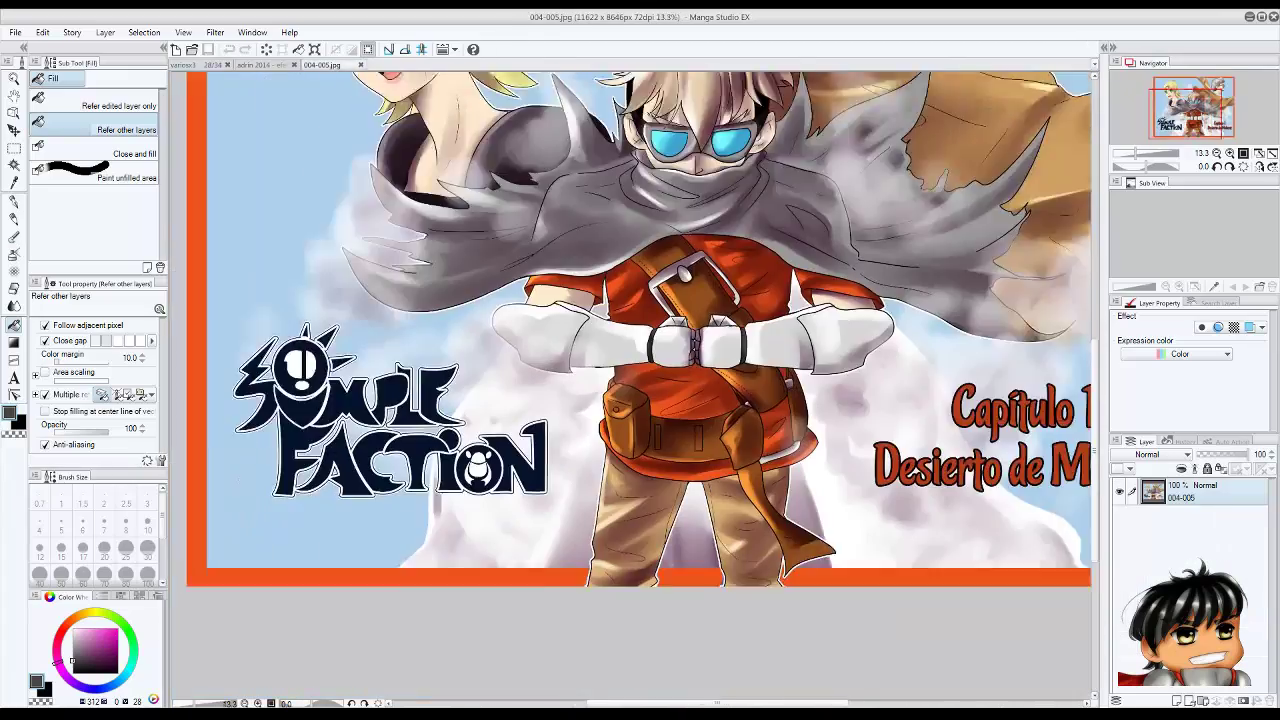
scroll(610, 390, up, 4)
key(ctrl+Tab)
scroll(610, 390, up, 3)
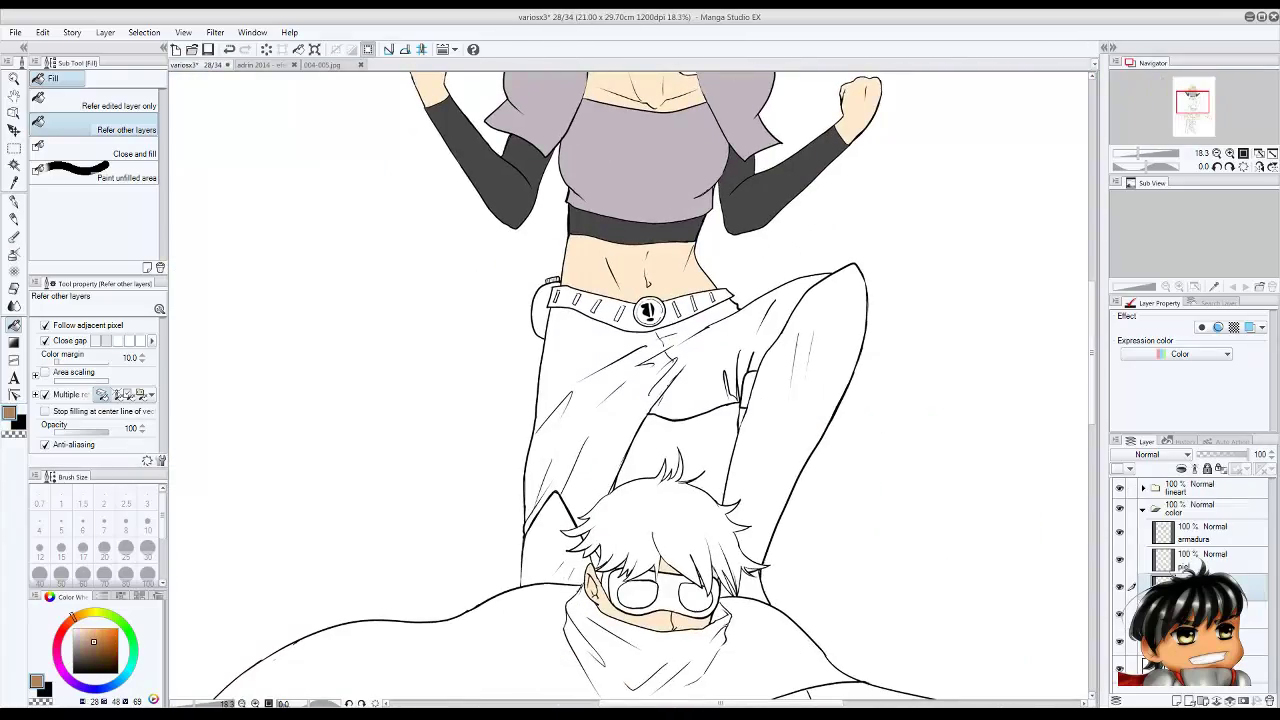
click(620, 380)
scroll(620, 400, up, 1)
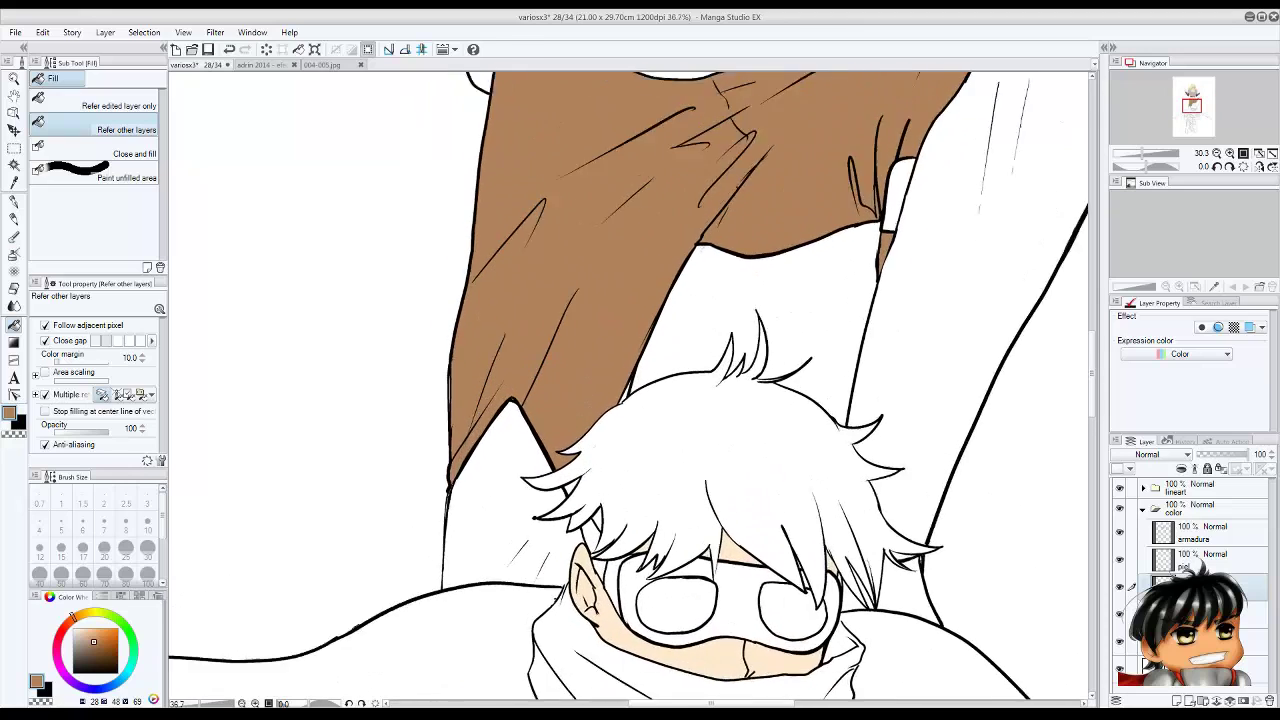
Fill both legs of the kneeling man's trousers with the same brown.
scroll(628, 390, down, 5)
click(805, 510)
click(690, 415)
click(565, 320)
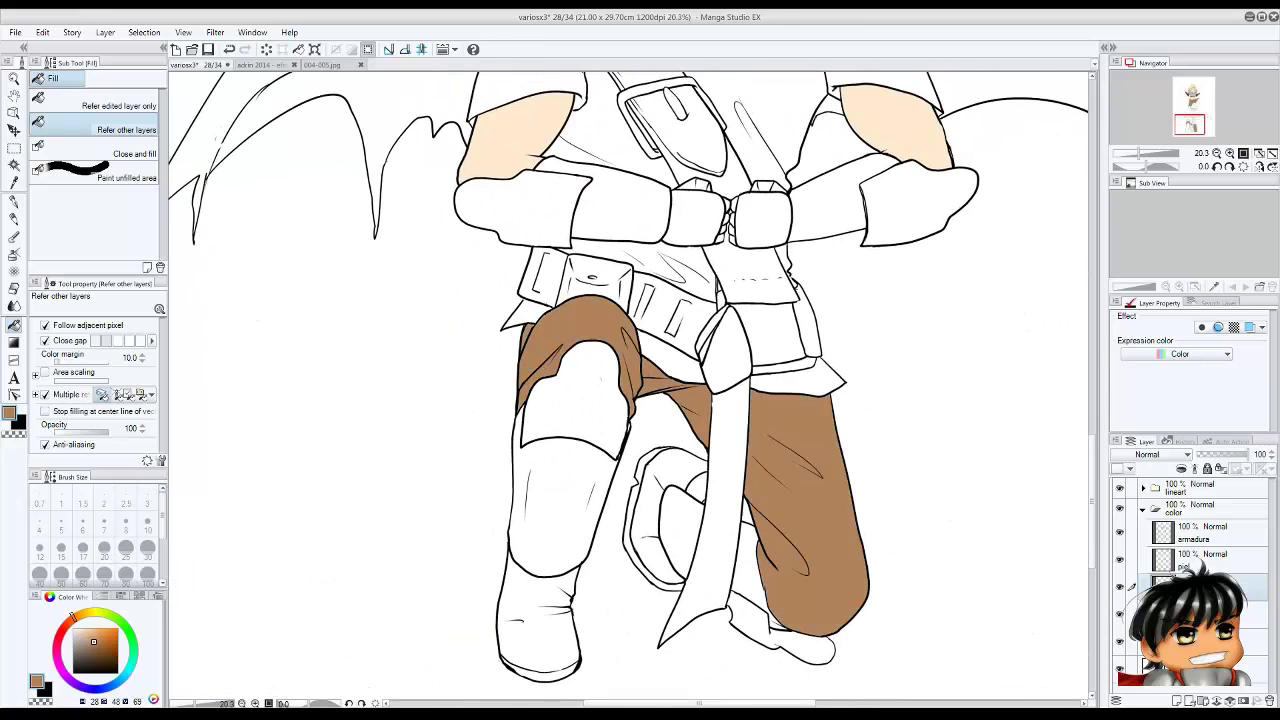
Try filling the kneeling man's boots with the trouser brown.
click(540, 620)
click(665, 500)
scroll(628, 390, up, 8)
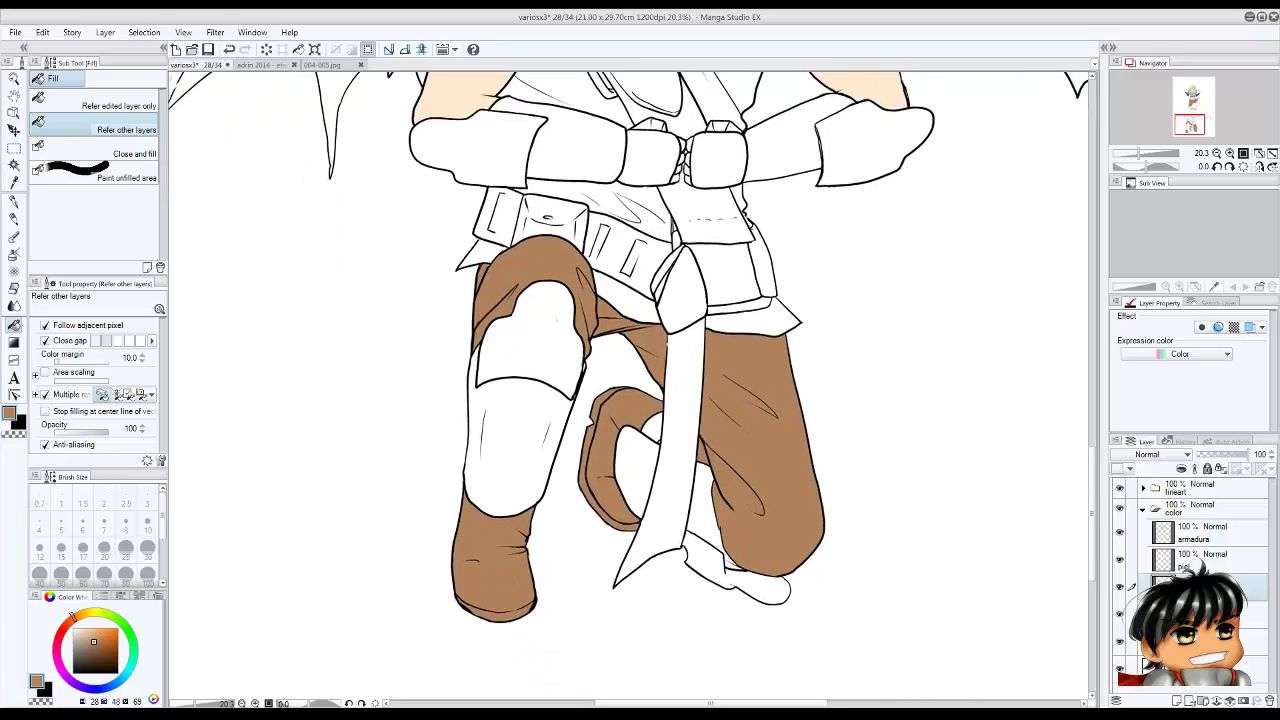
Fill both of the kneeling man's boots with dark grey.
scroll(628, 390, down, 2)
scroll(628, 390, down, 2)
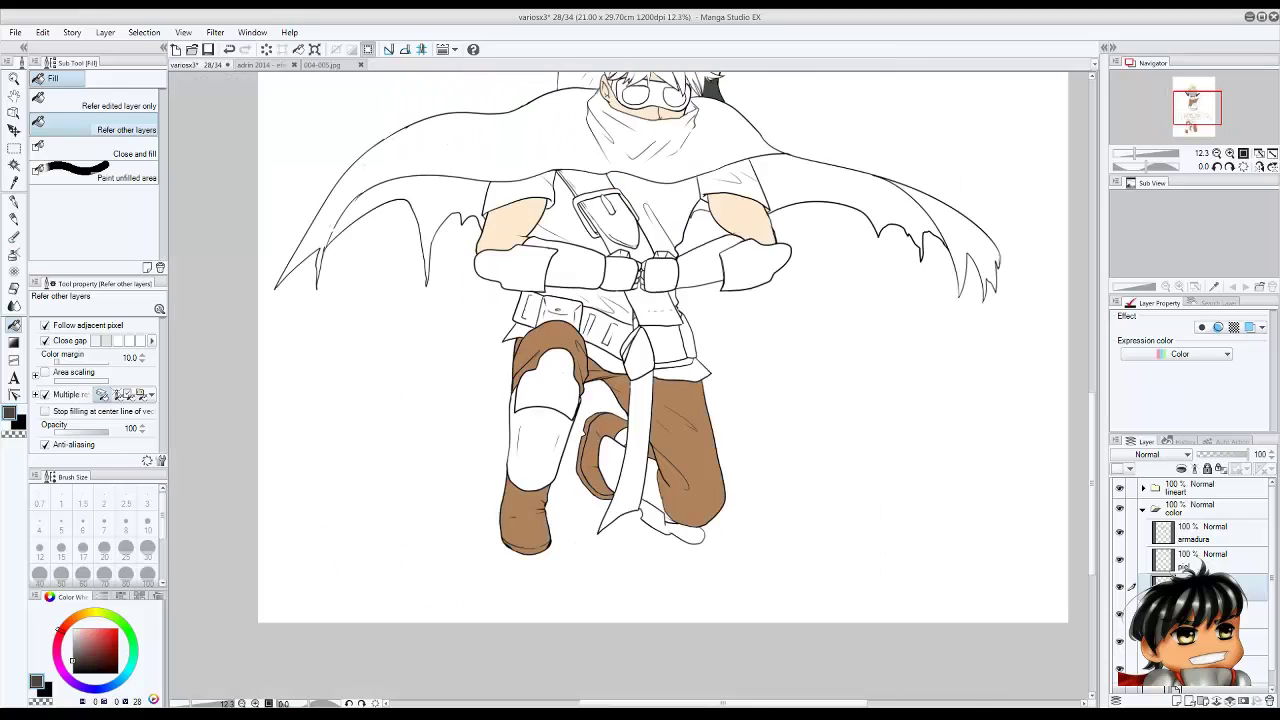
click(525, 520)
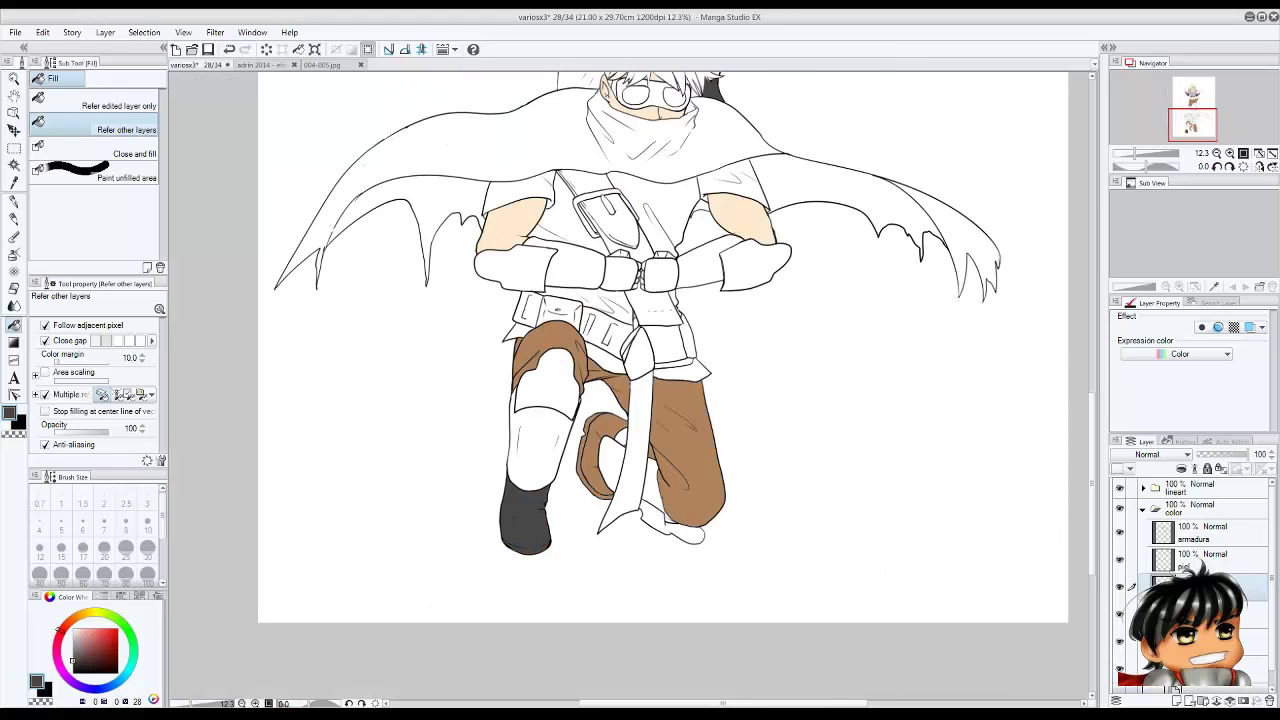
scroll(620, 420, up, 3)
scroll(620, 420, down, 4)
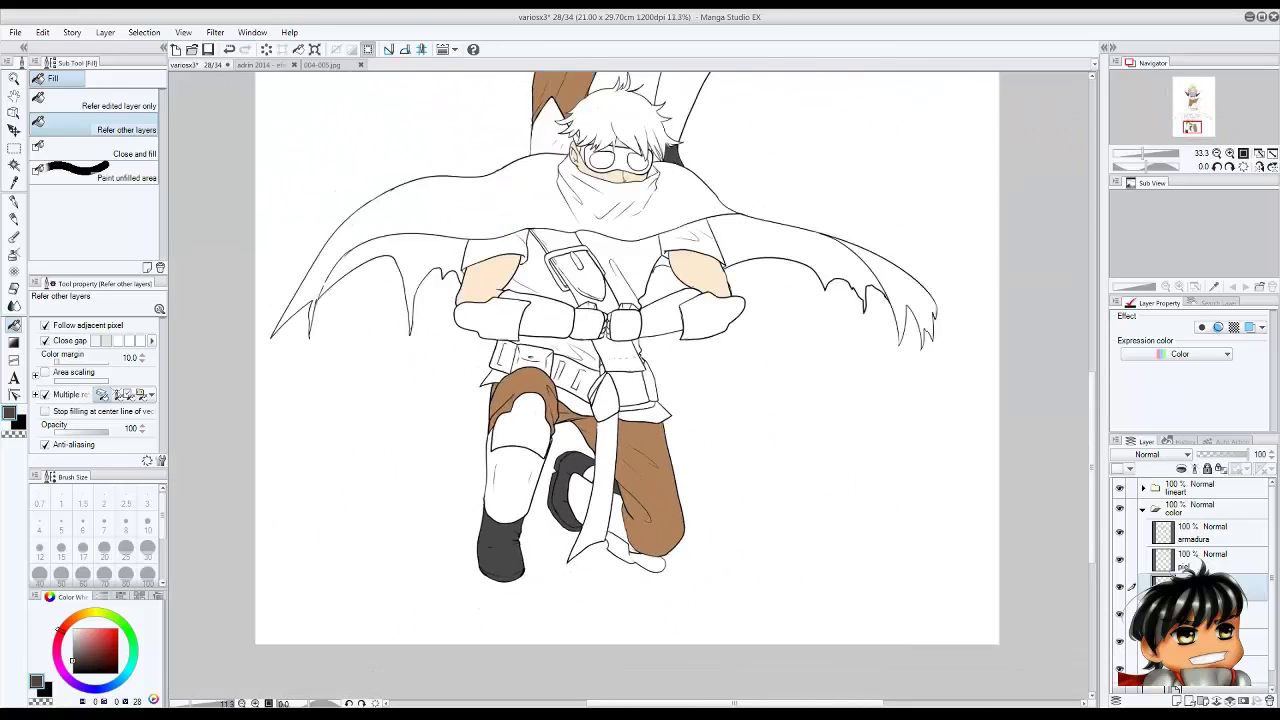
scroll(620, 350, up, 2)
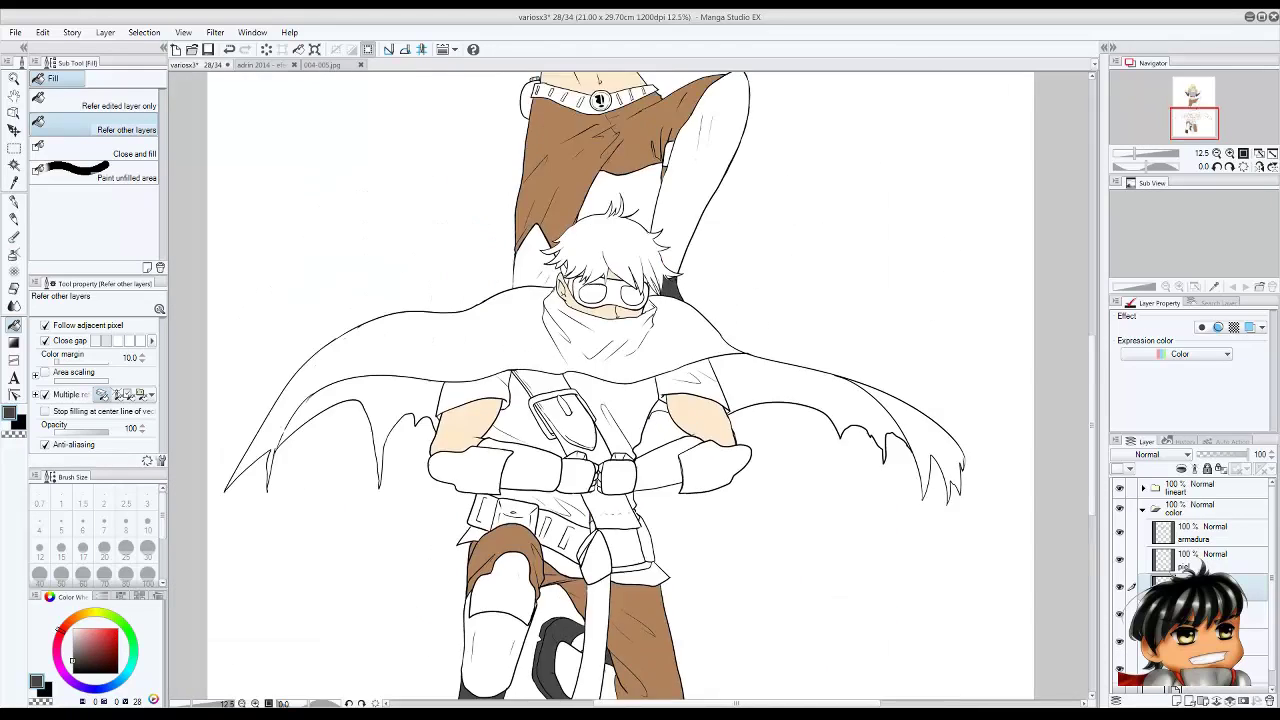
Sample the orange-red from the reference illustration and fill the man's shirt, including sleeves and lower hem, on a separate layer.
key(ctrl+Tab)
key(ctrl+Tab)
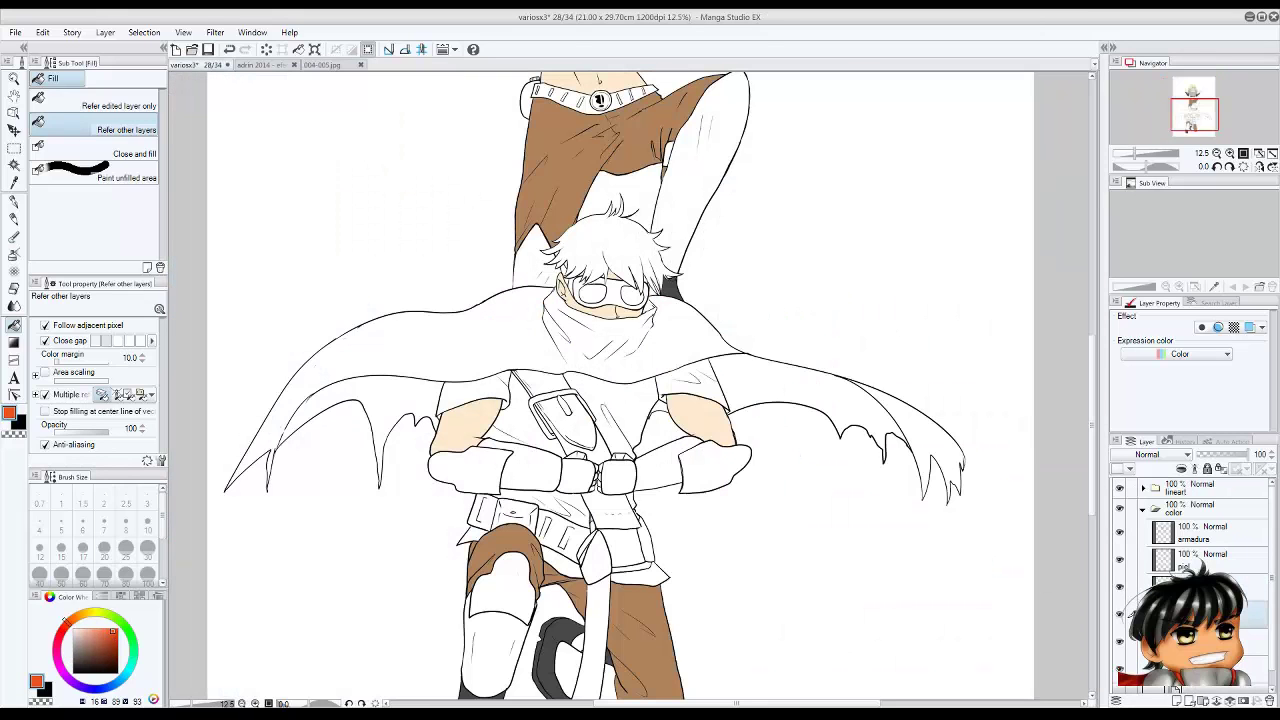
click(645, 400)
click(522, 412)
click(472, 392)
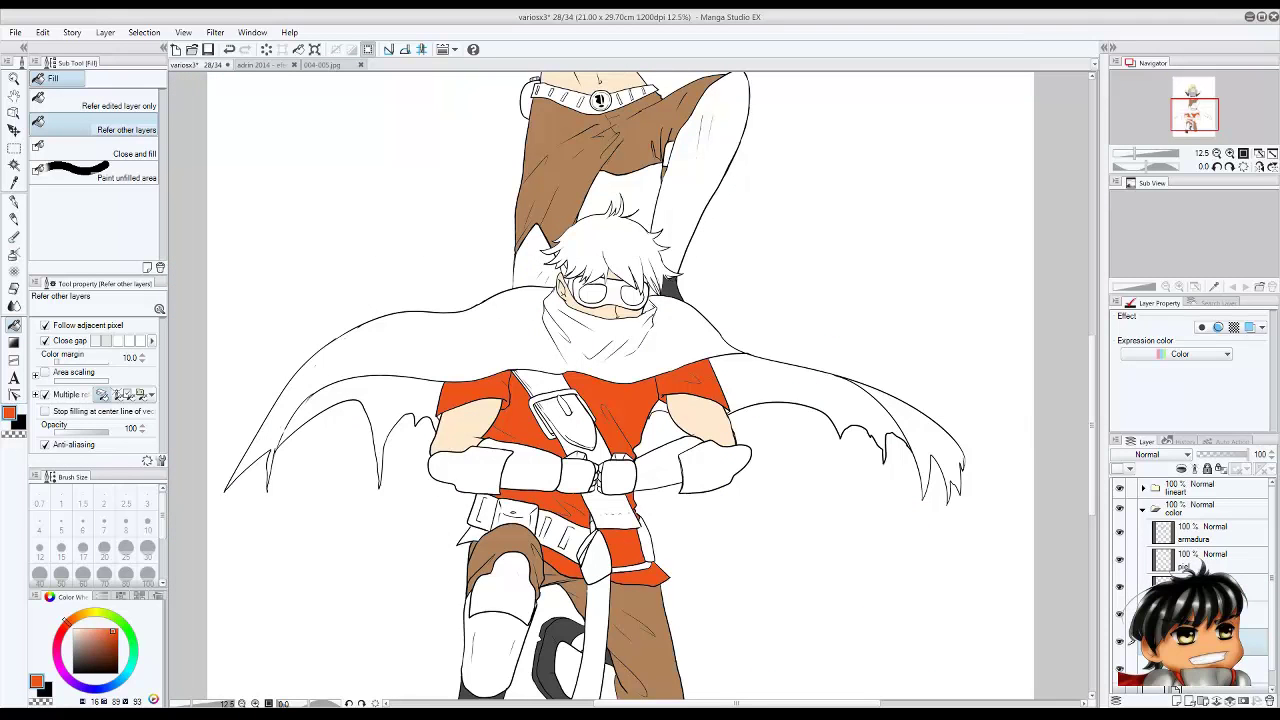
scroll(450, 600, up, 5)
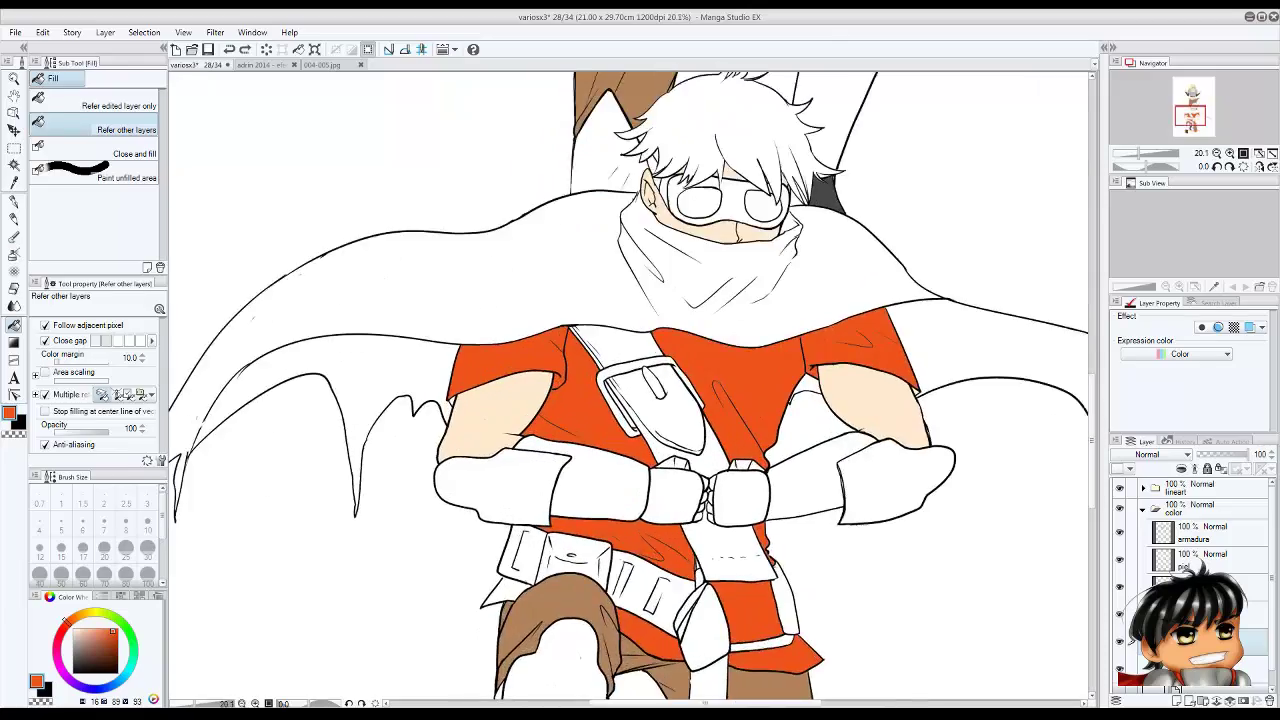
scroll(628, 388, down, 5)
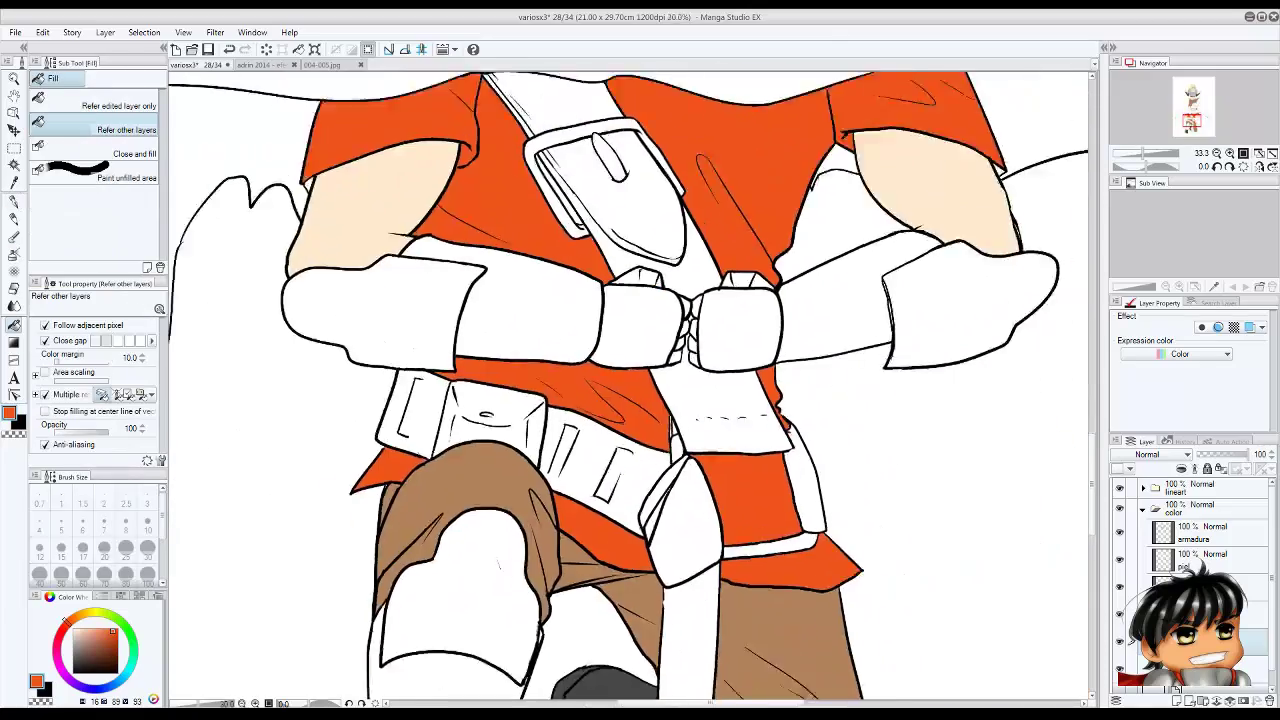
scroll(628, 388, down, 2)
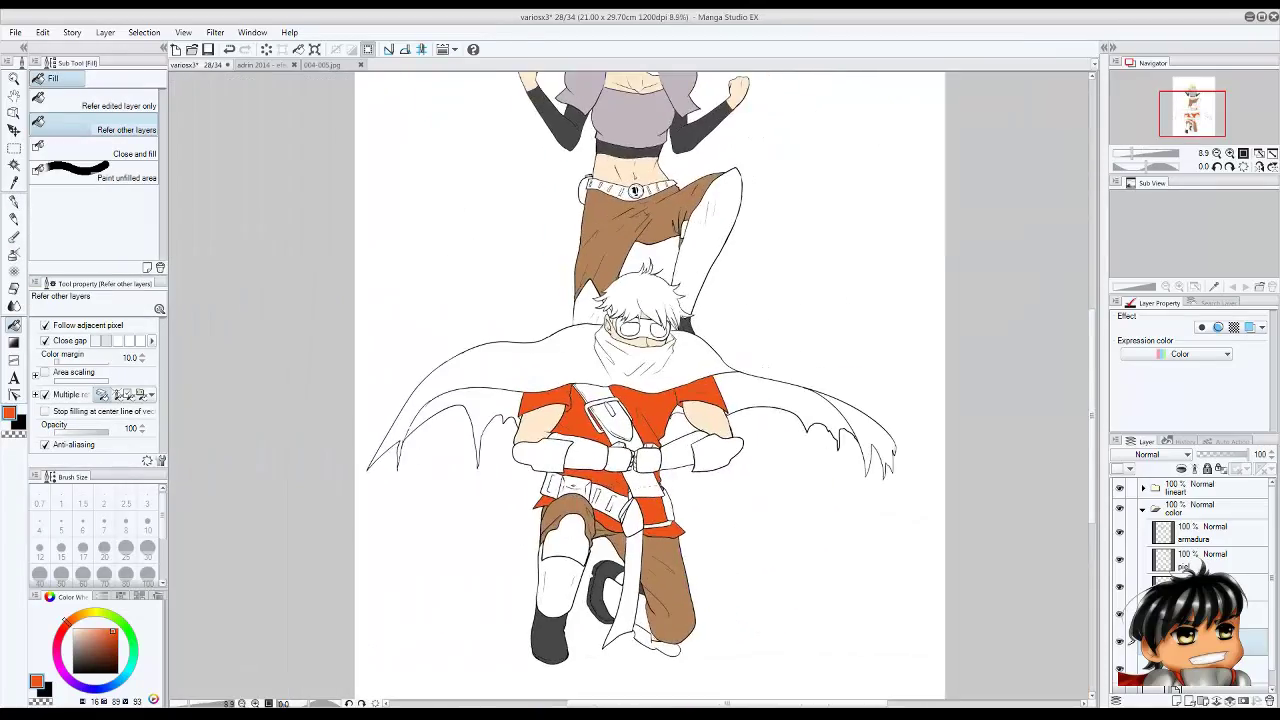
Sample a light grey from the reference illustration and fill the gauntlet and glove on one of the man's arms.
key(ctrl+Tab)
scroll(628, 388, up, 2)
key(ctrl+Tab)
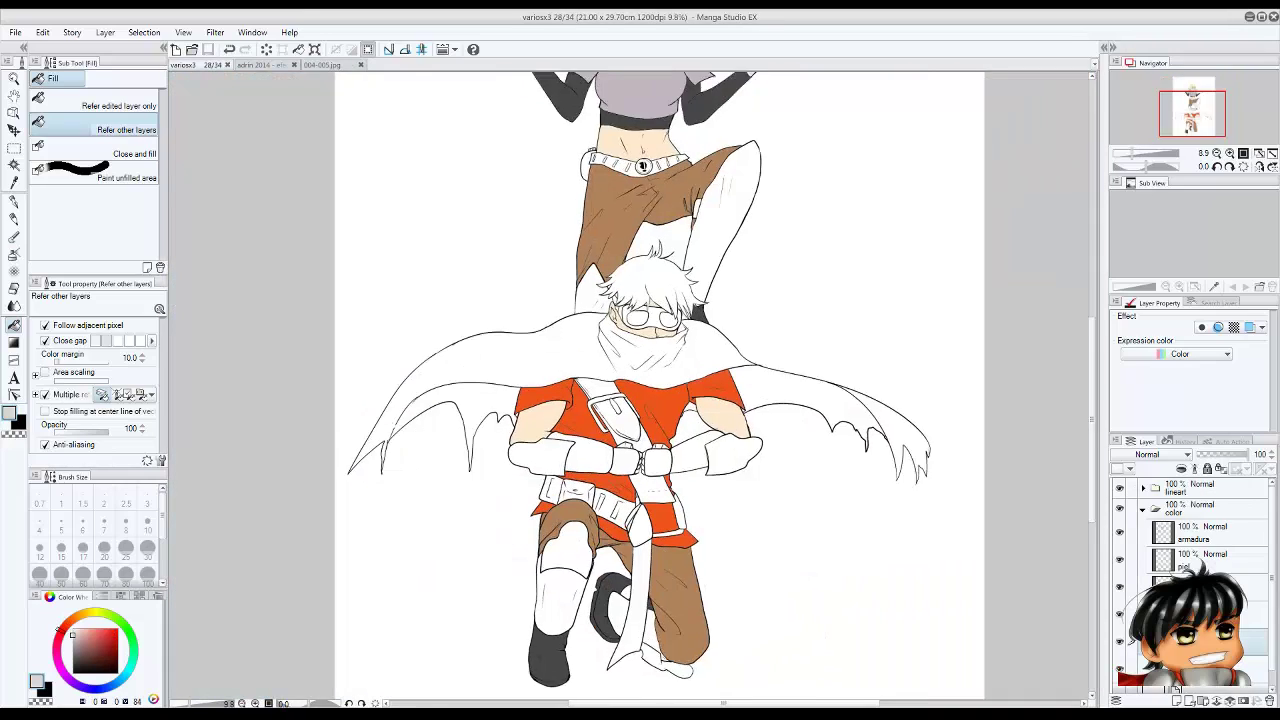
scroll(628, 388, up, 2)
click(643, 464)
click(560, 455)
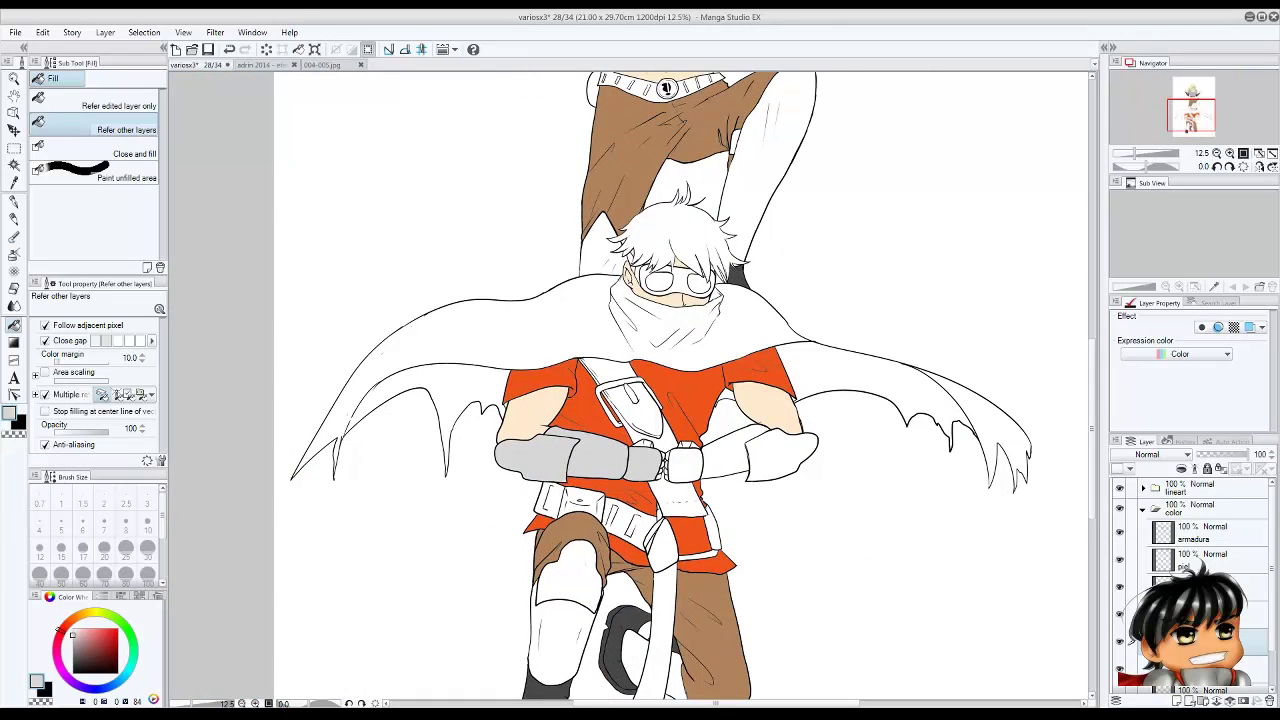
Fill the man's other gauntlet and glove with the same light grey, including the small parts around the knuckles.
scroll(640, 460, up, 4)
click(740, 425)
click(830, 450)
click(1000, 460)
click(645, 458)
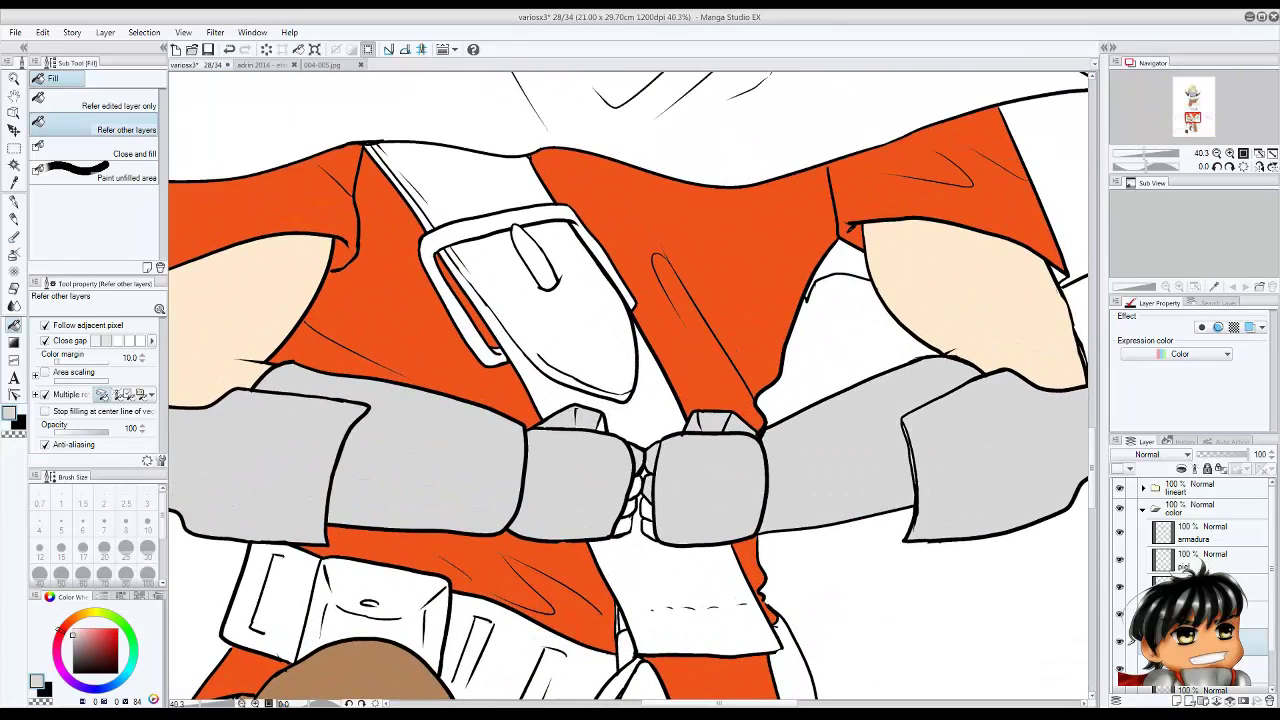
scroll(880, 420, up, 5)
key(p)
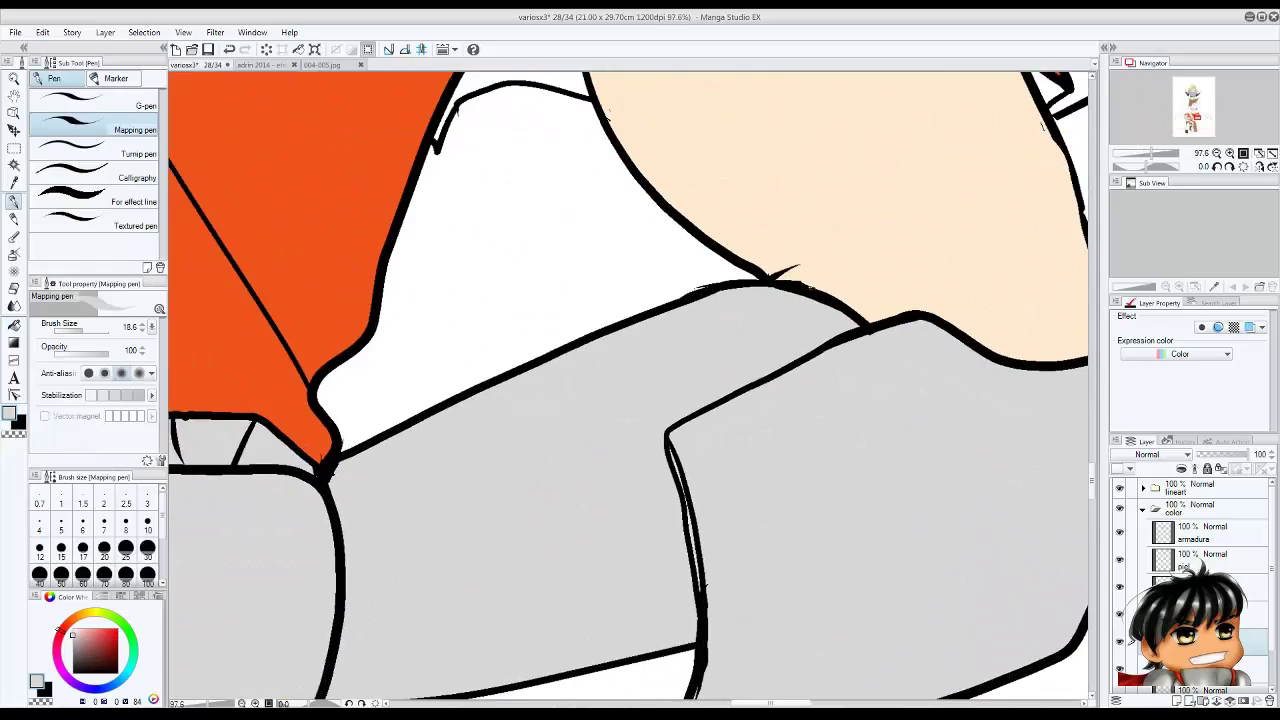
Fill the woman's long leg armour on both legs with the light grey.
scroll(640, 400, down, 4)
scroll(630, 390, down, 4)
key(g)
click(700, 290)
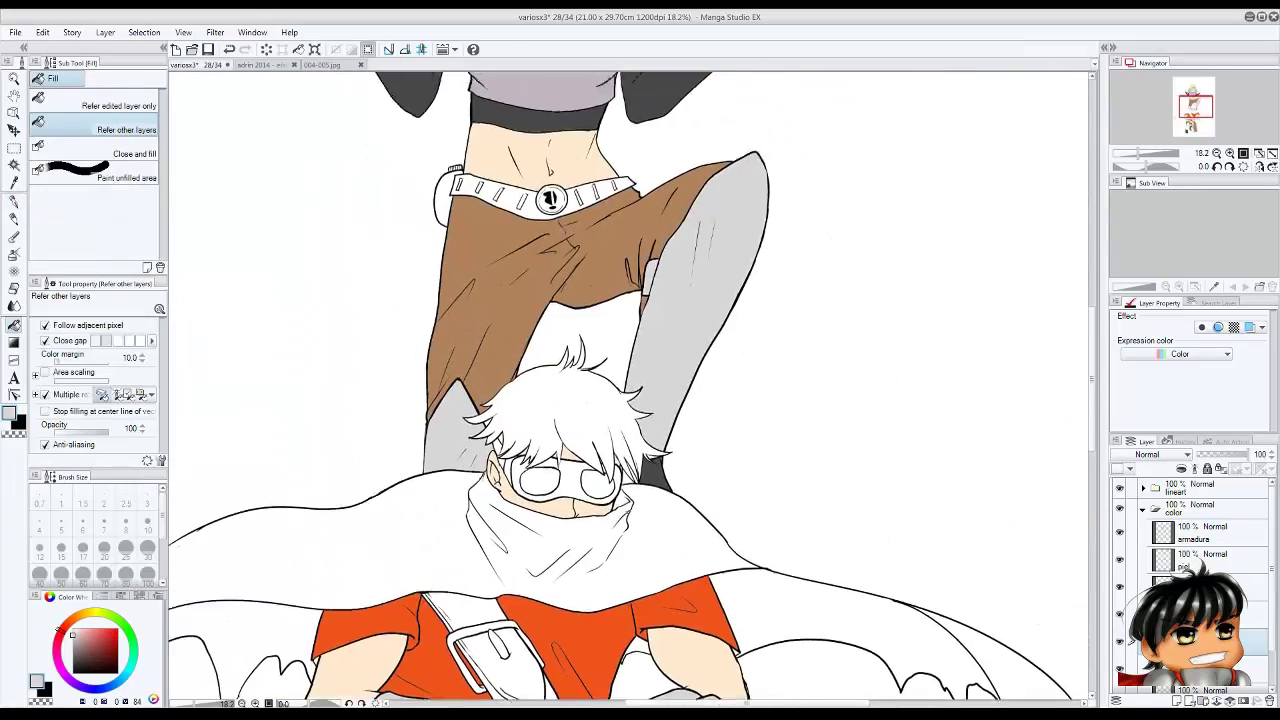
scroll(630, 390, up, 3)
scroll(630, 390, down, 1)
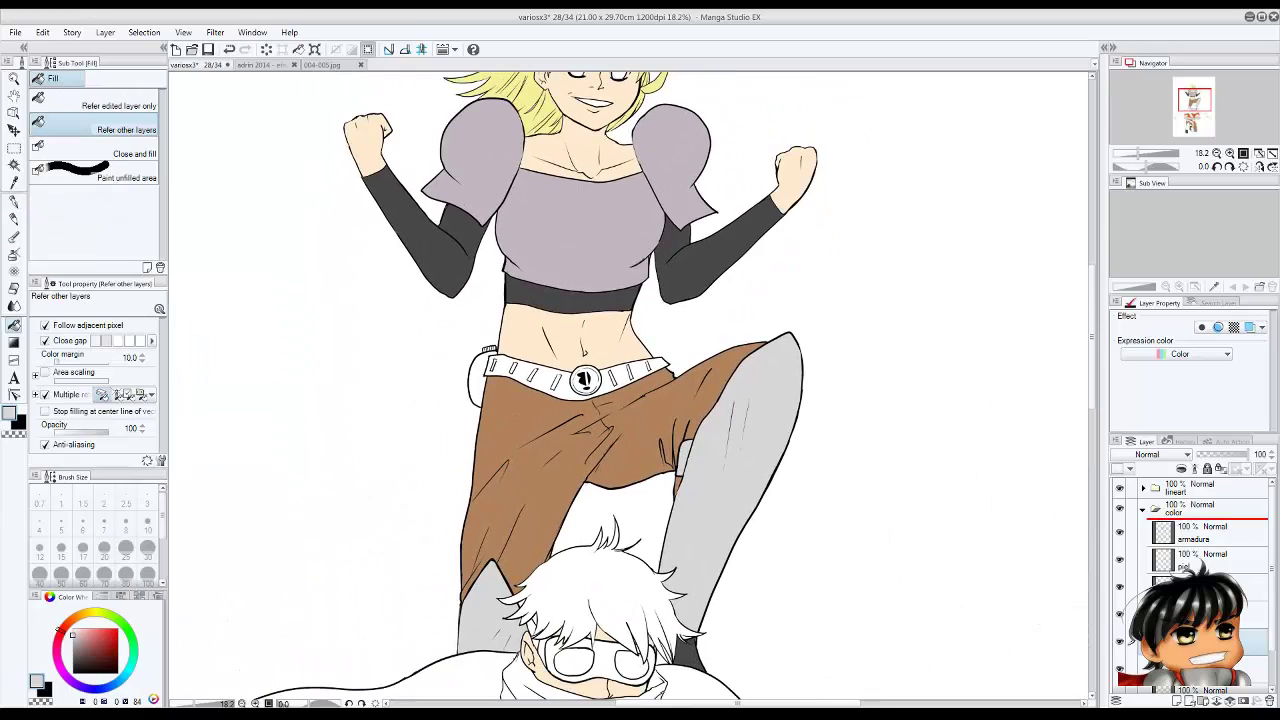
Add a layer named capa above armadura and fill all parts of the man's cape with the grey sampled from the reference illustration.
scroll(630, 390, down, 8)
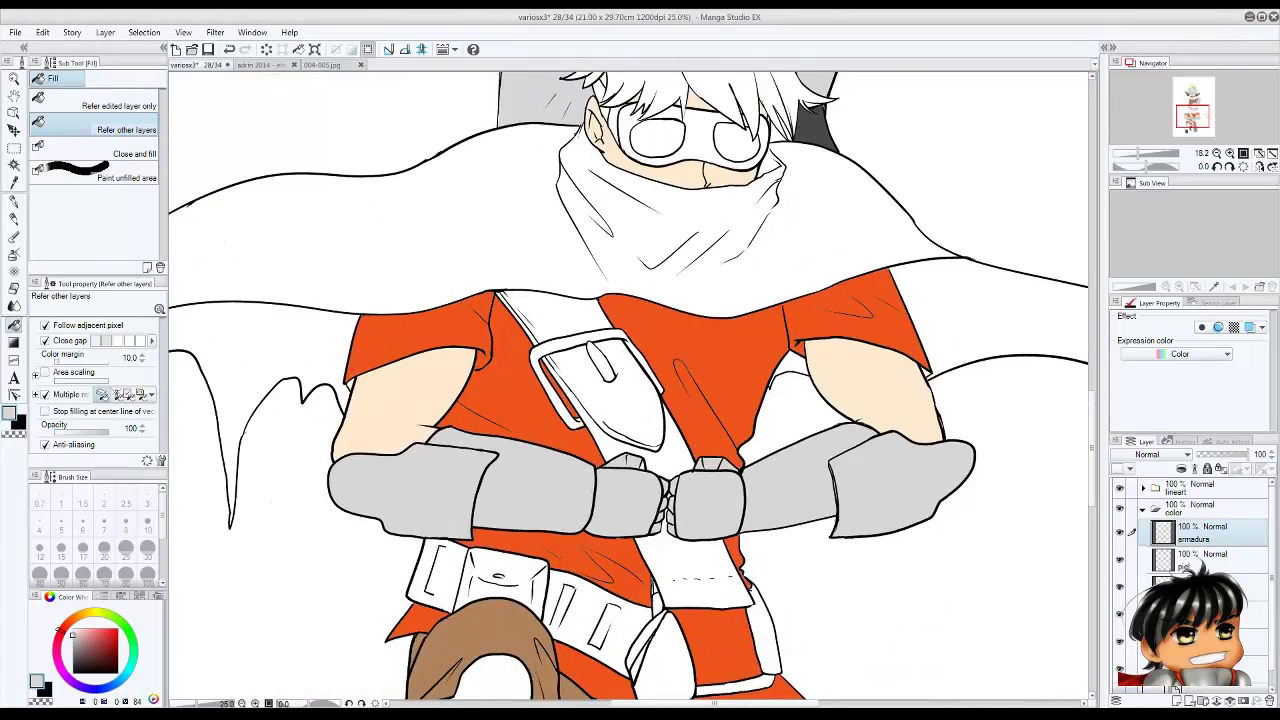
scroll(630, 400, up, 3)
scroll(630, 400, down, 5)
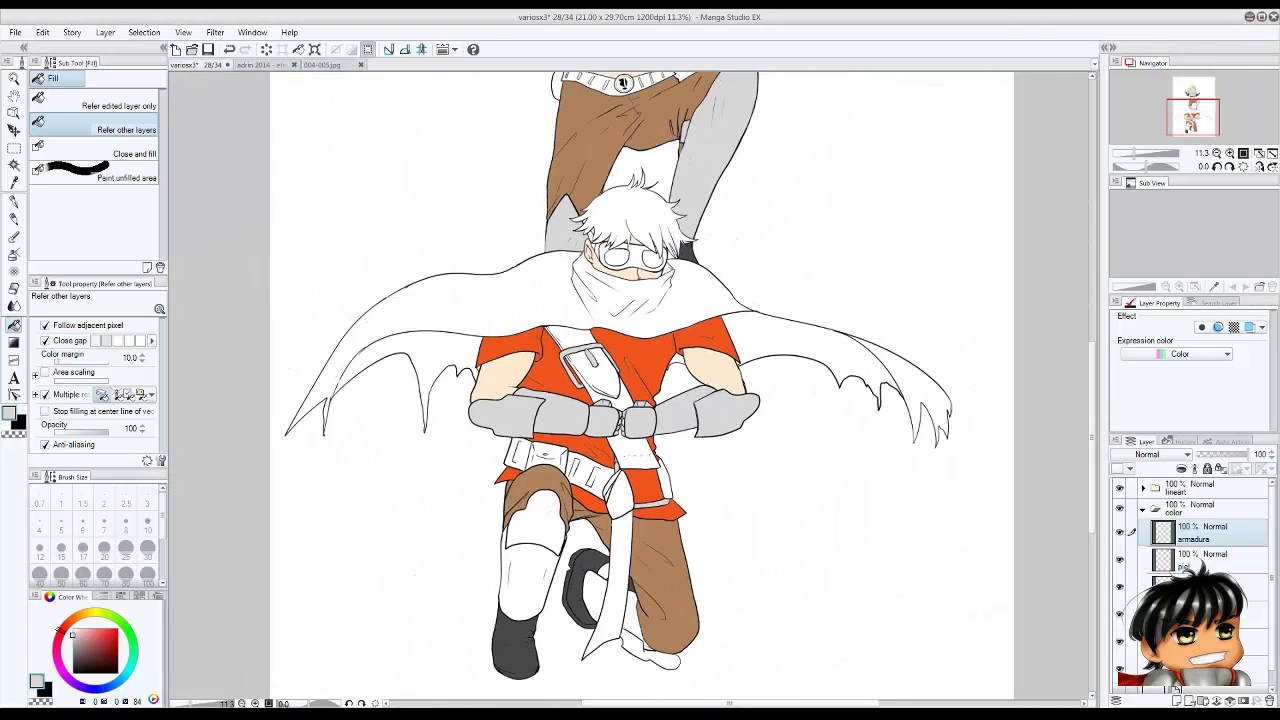
scroll(670, 400, up, 1)
key(ctrl+Tab)
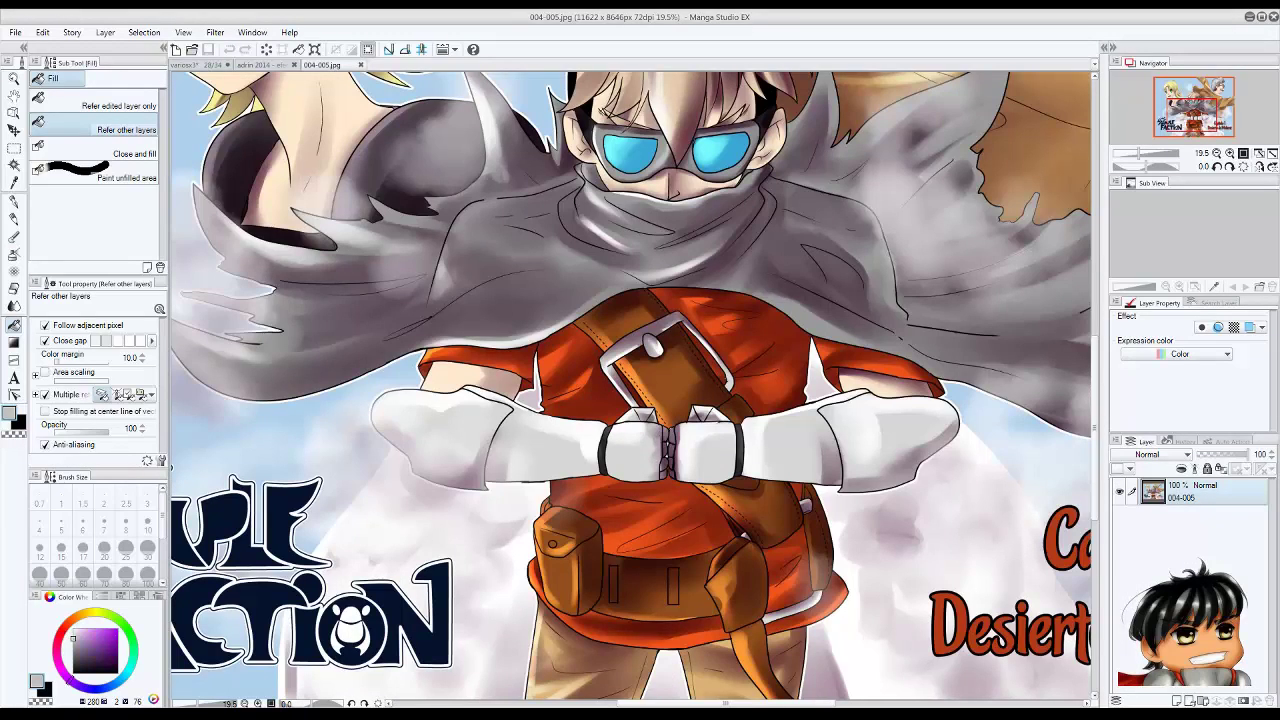
key(ctrl+Tab)
click(450, 400)
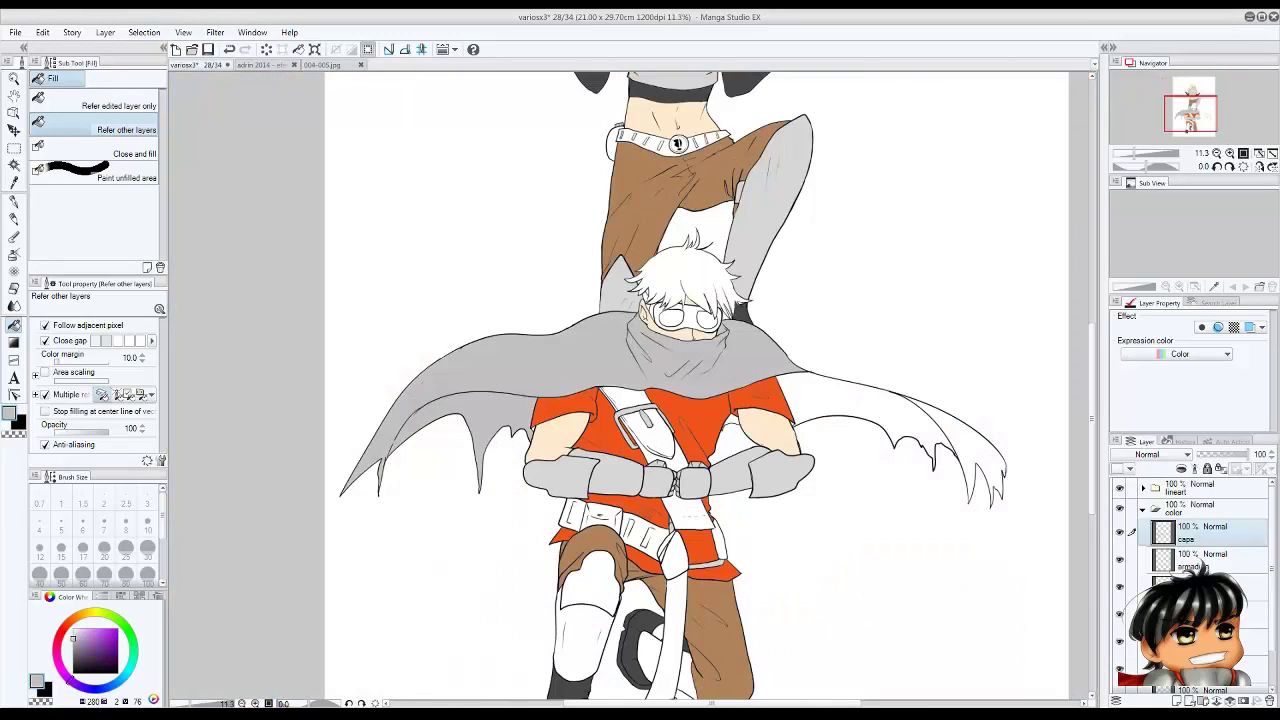
click(860, 410)
click(960, 450)
Sample the light beige from the reference illustration and fill the goggled man's hair on a separate layer.
scroll(561, 435, up, 2)
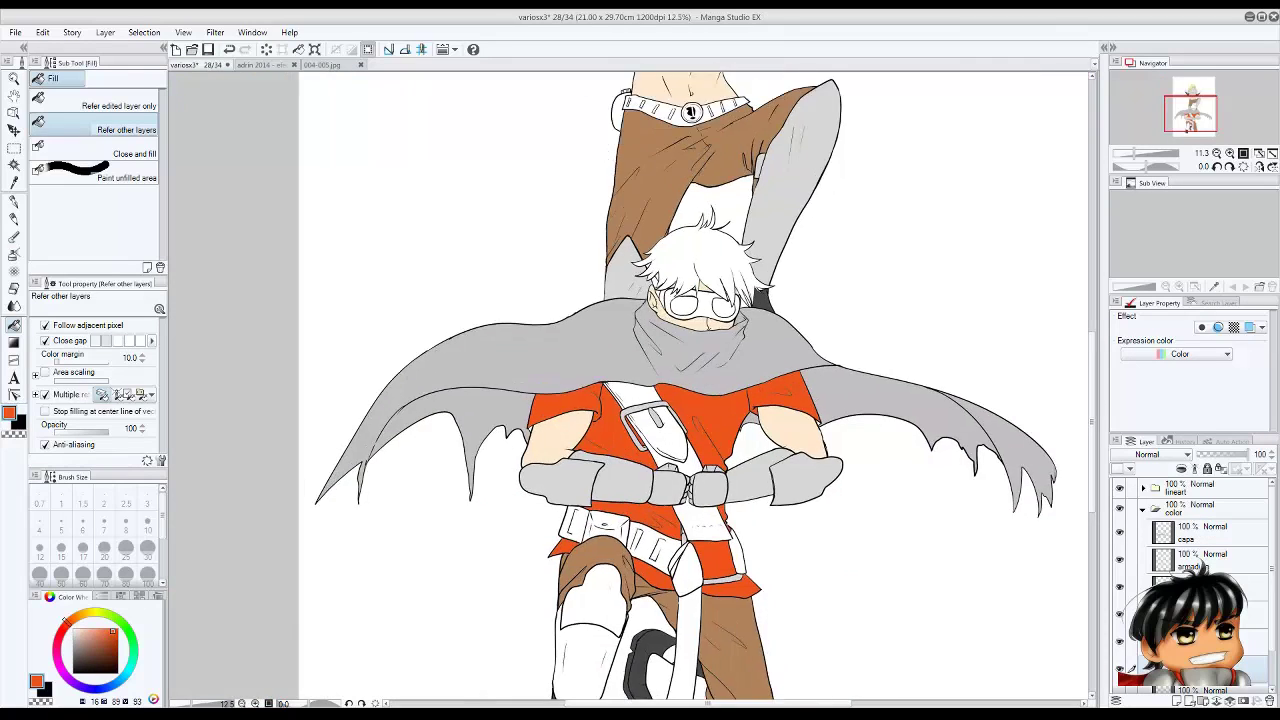
scroll(640, 390, up, 2)
key(ctrl+Tab)
key(ctrl+Tab)
key(ctrl+Tab)
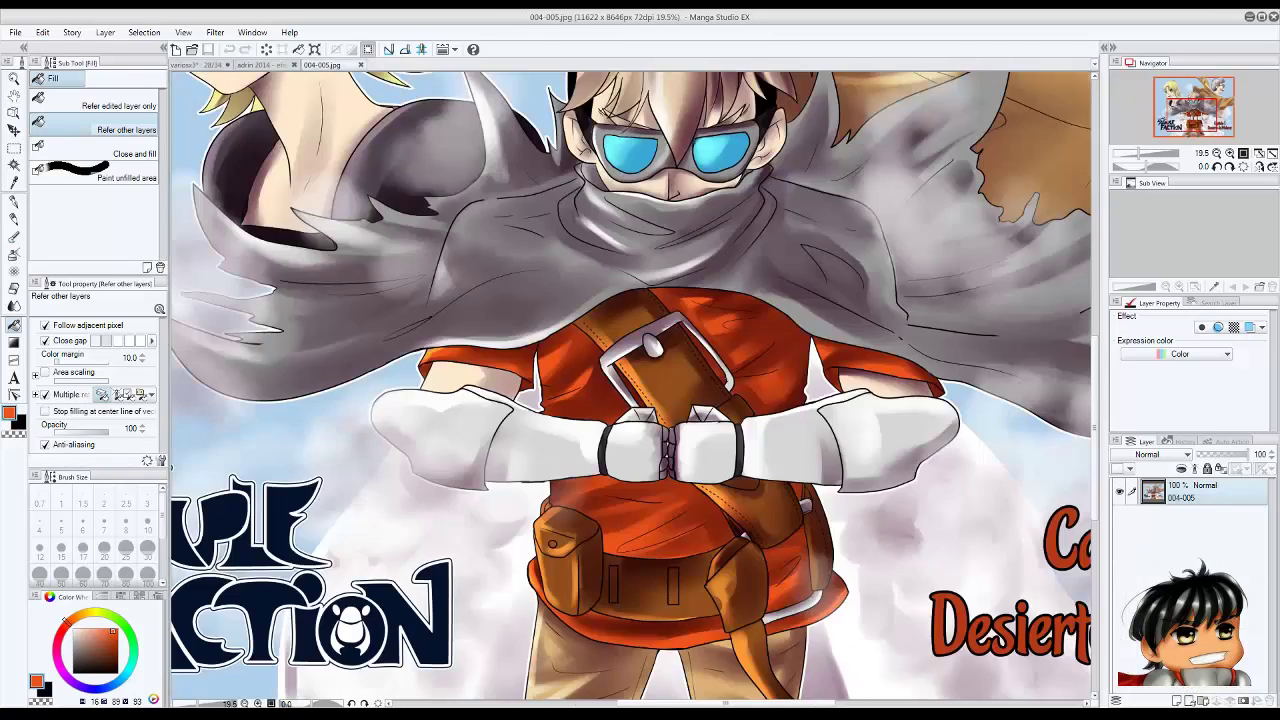
scroll(1192, 565, down, 2)
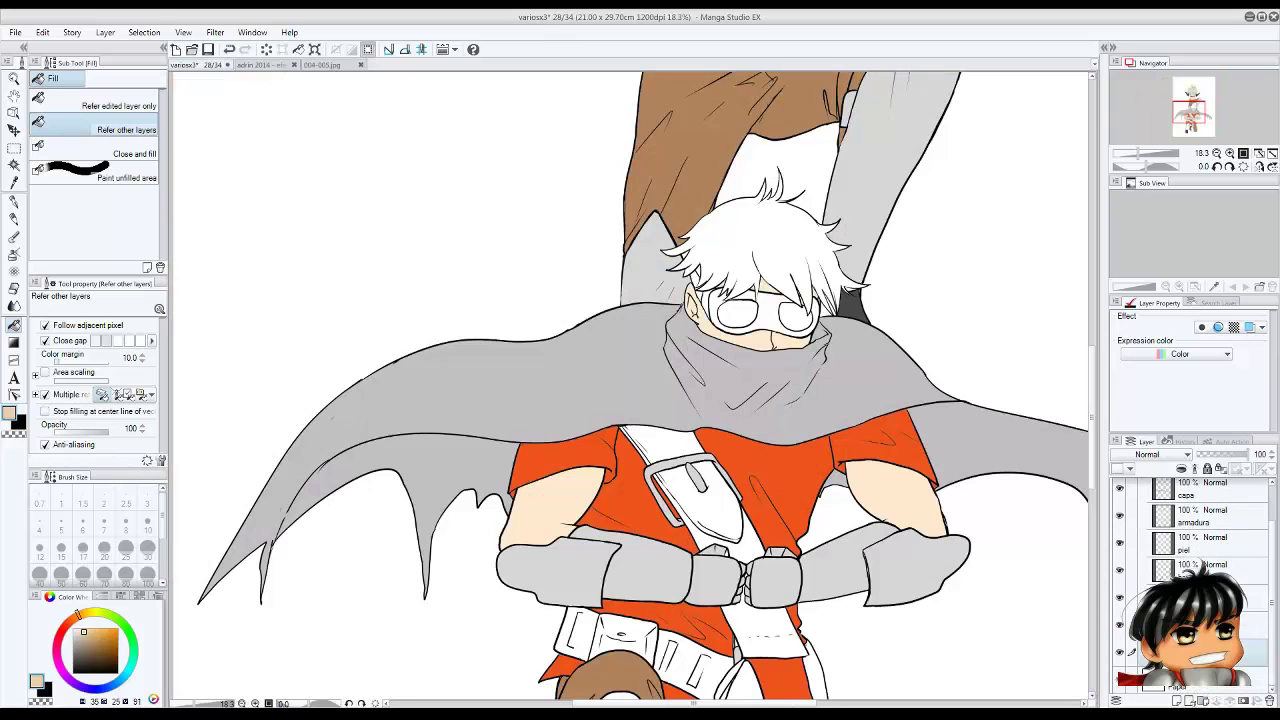
scroll(754, 285, up, 4)
key(p)
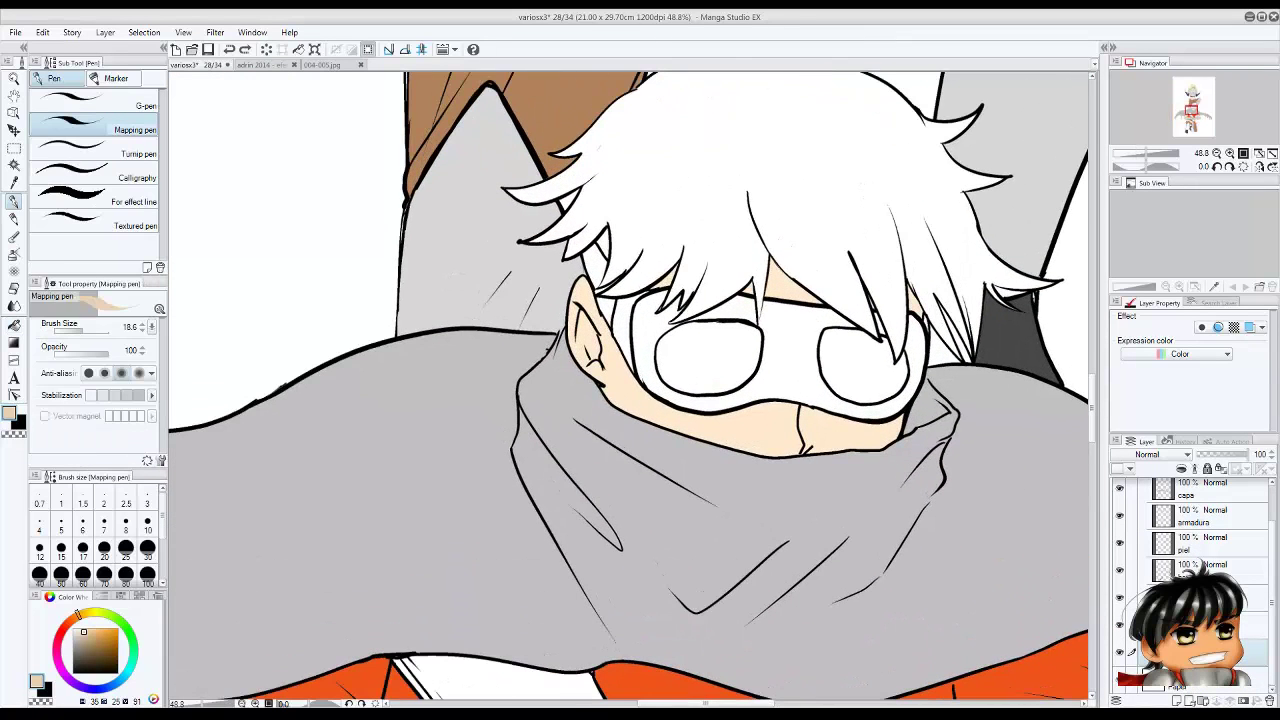
key(g)
click(800, 180)
drag(640, 400, 605, 470)
Select the dark clothing layer, sample the dark grey, and fill the leftover gap between the man's hair and cape.
click(1250, 598)
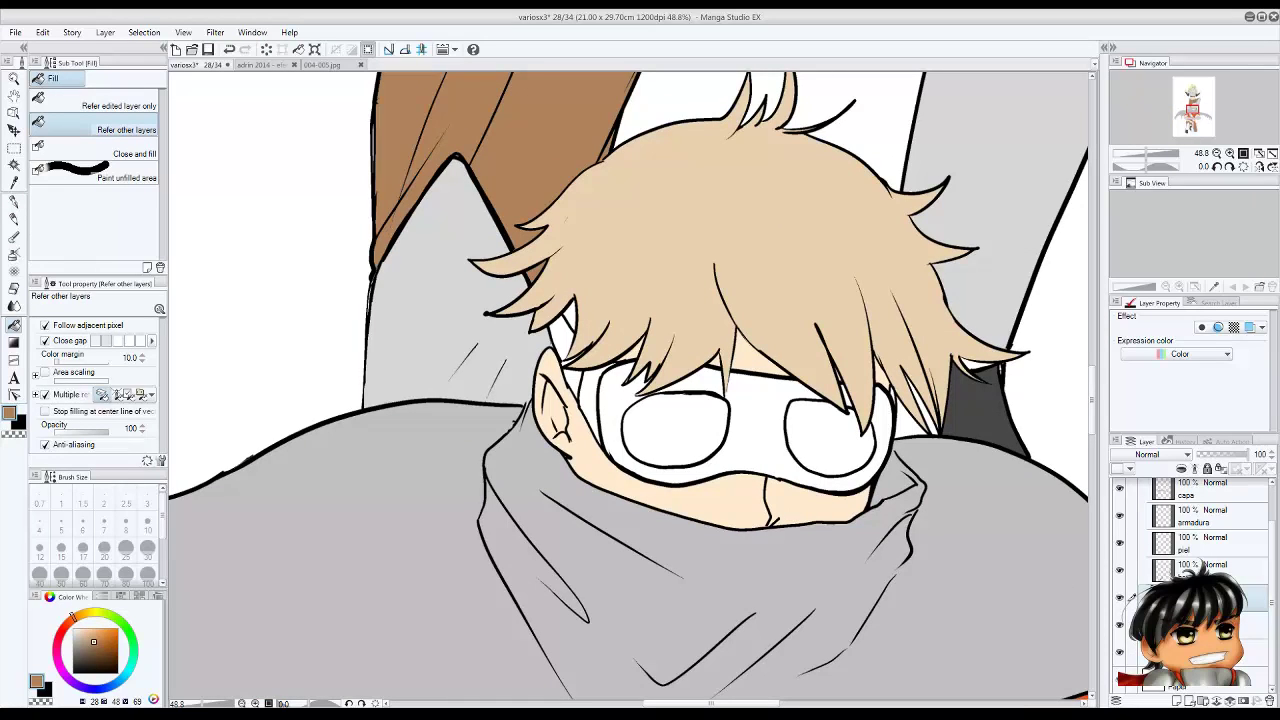
click(1240, 566)
alt+click(985, 400)
click(920, 405)
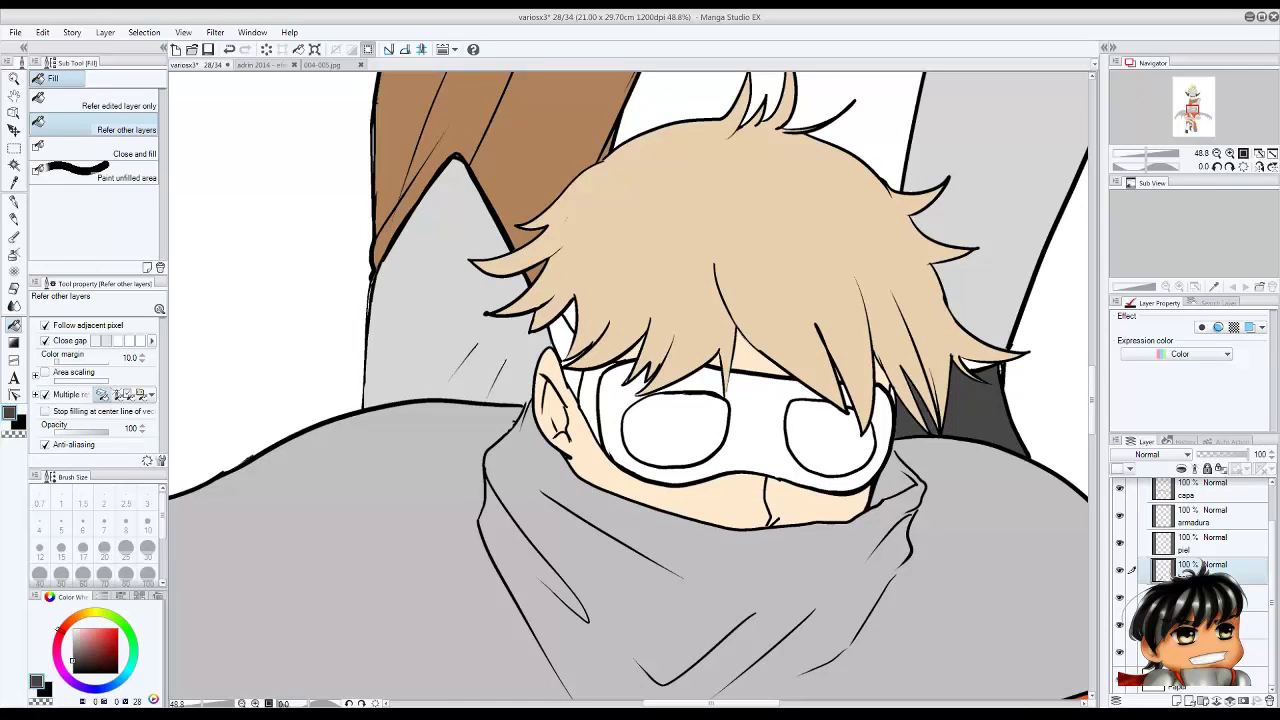
Fill the small gap between the goggled man's hair and ear with black.
key(x)
click(1210, 516)
key(p)
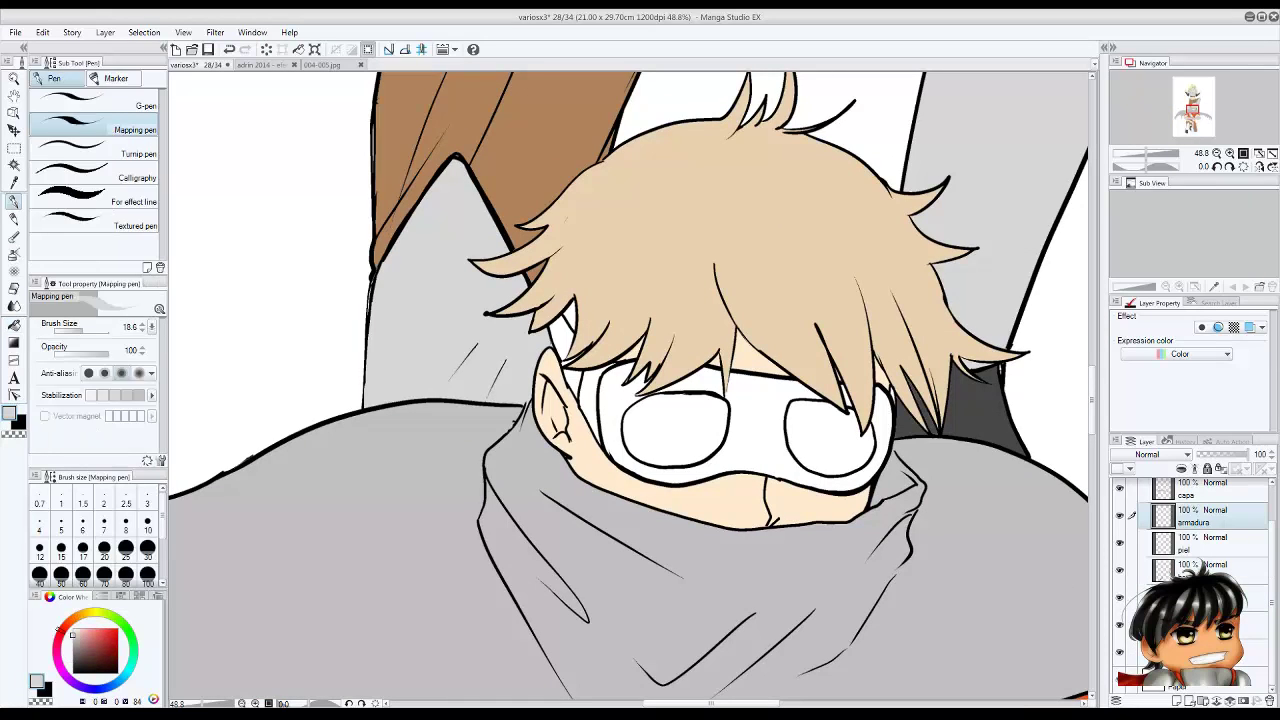
scroll(779, 211, down, 1)
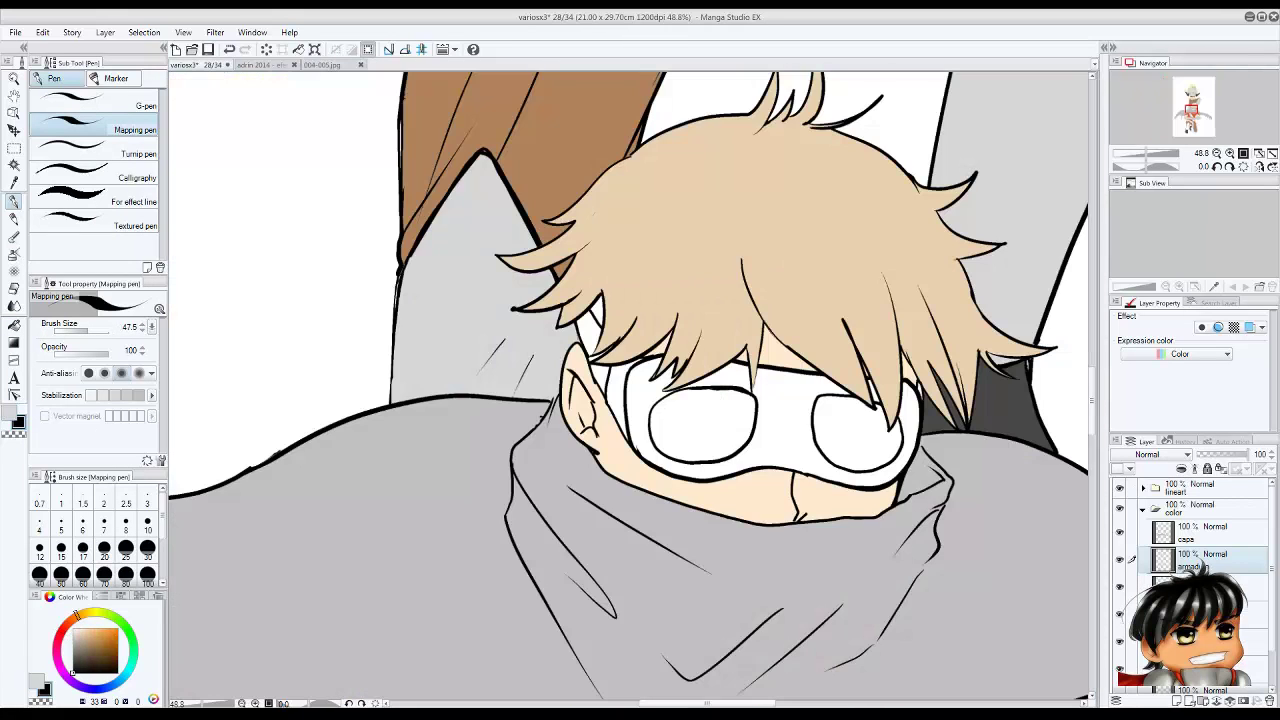
key(g)
scroll(628, 389, down, 5)
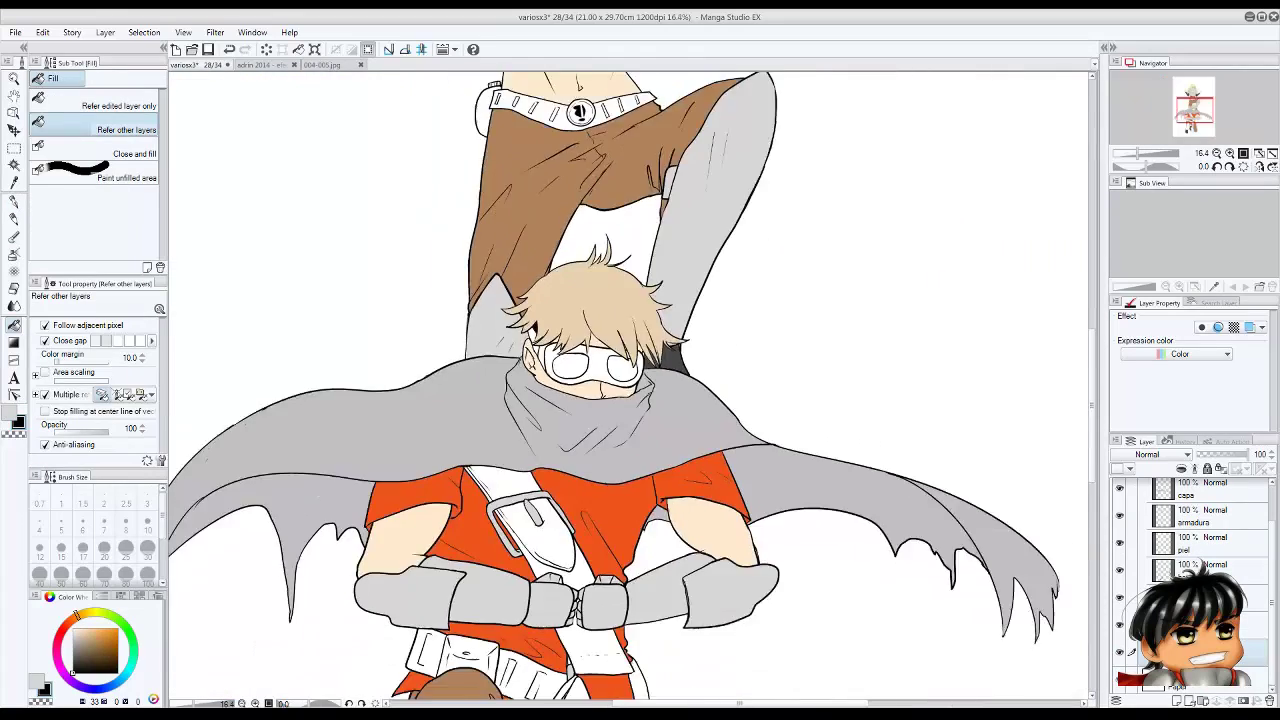
Sample the leather brown from the reference illustration and fill the kneeling man's belt, front pouches and hanging strap.
scroll(628, 389, down, 1)
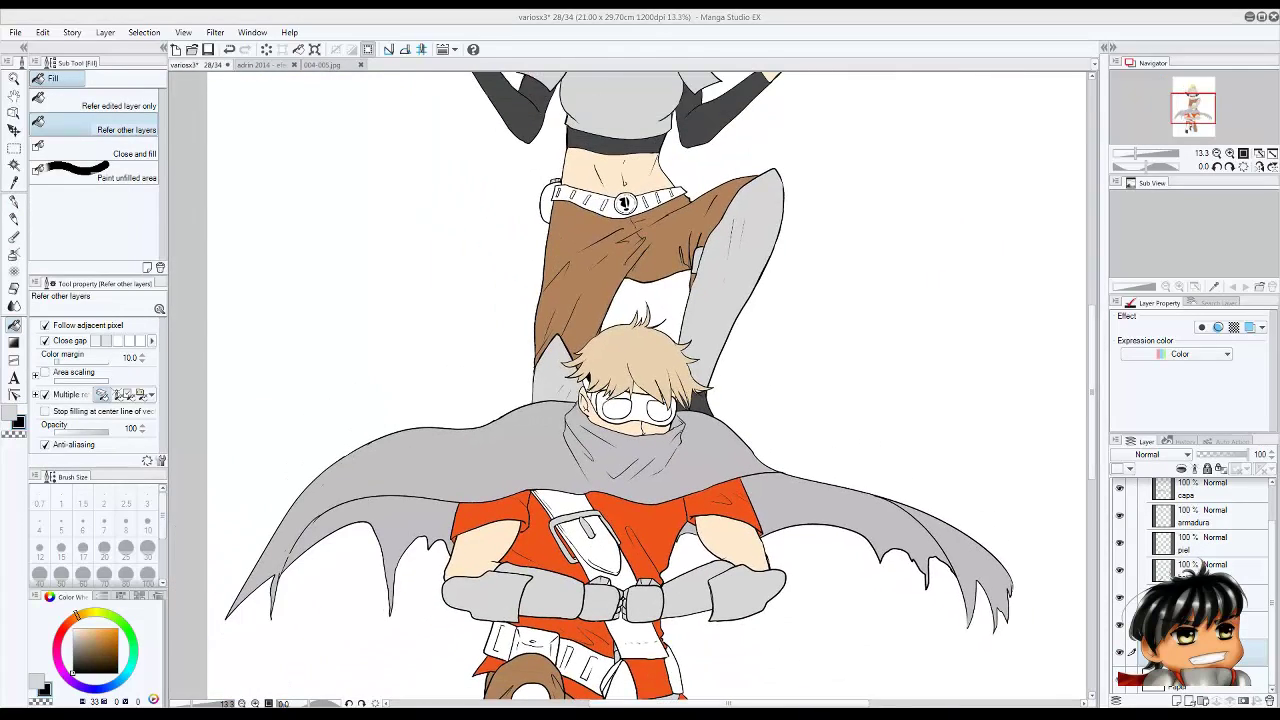
key(ctrl+shift+Tab)
scroll(630, 390, down, 5)
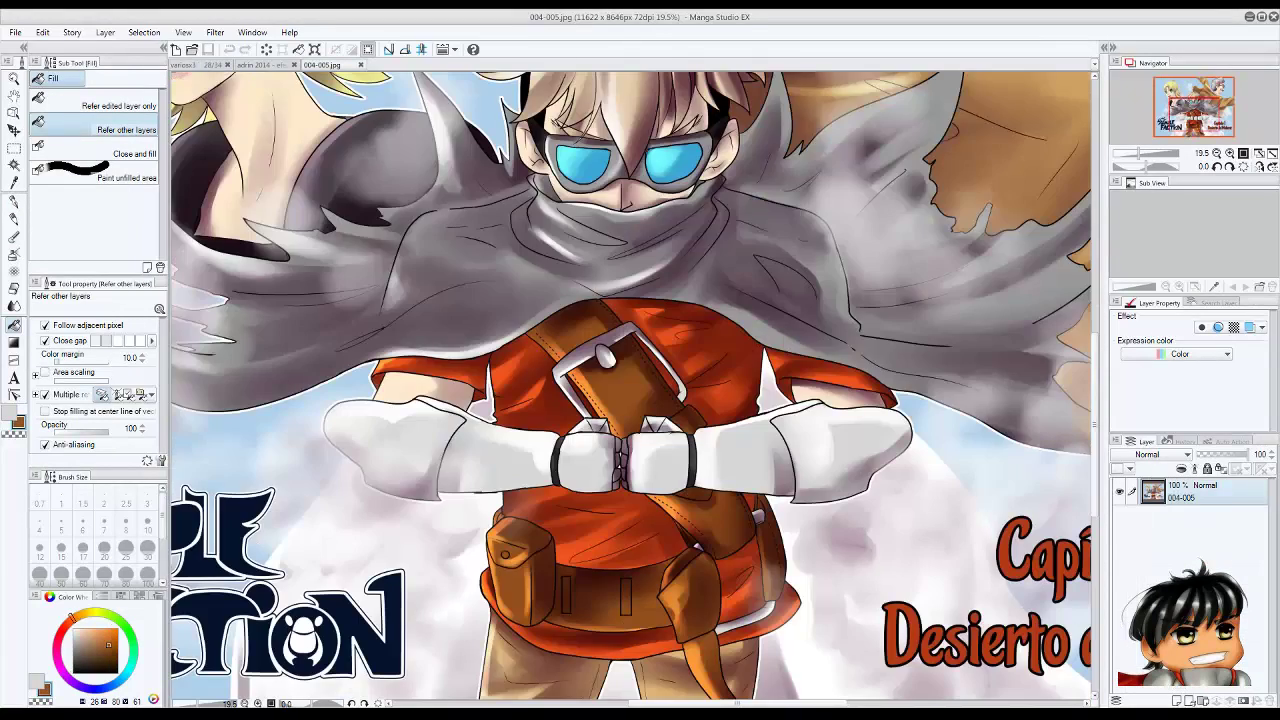
key(ctrl+Tab)
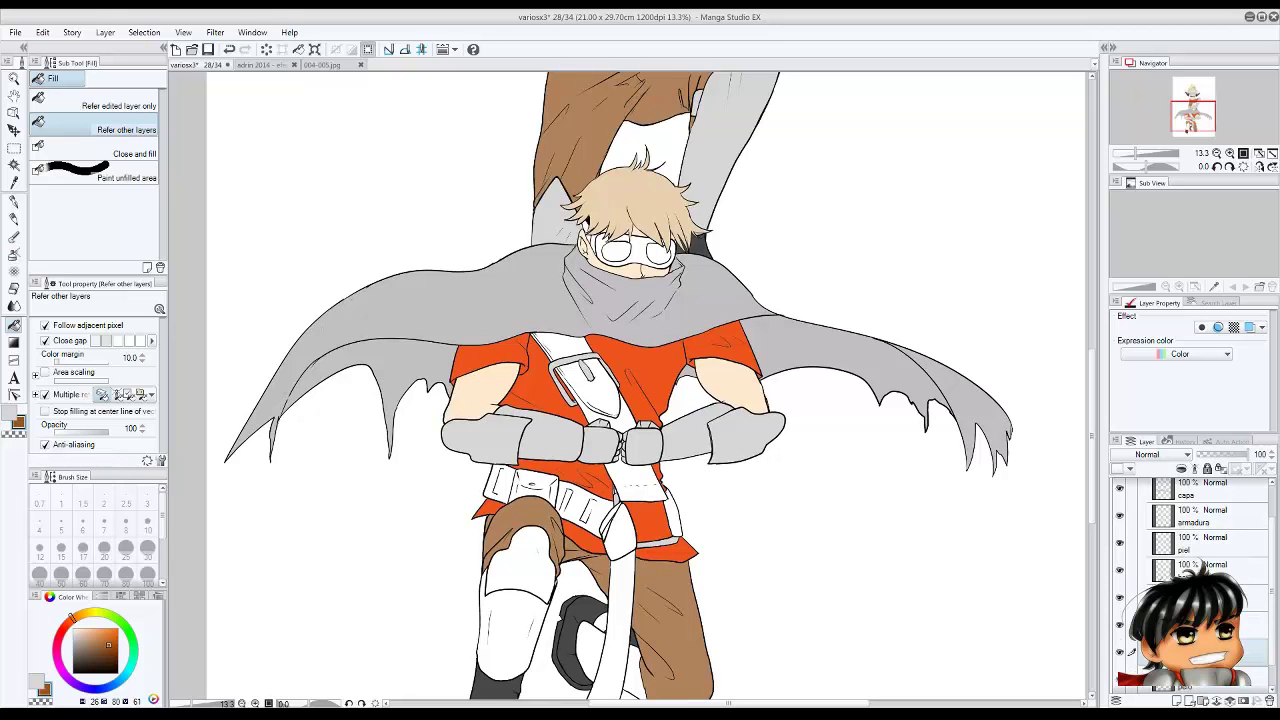
scroll(630, 390, up, 2)
click(540, 535)
click(480, 495)
click(385, 460)
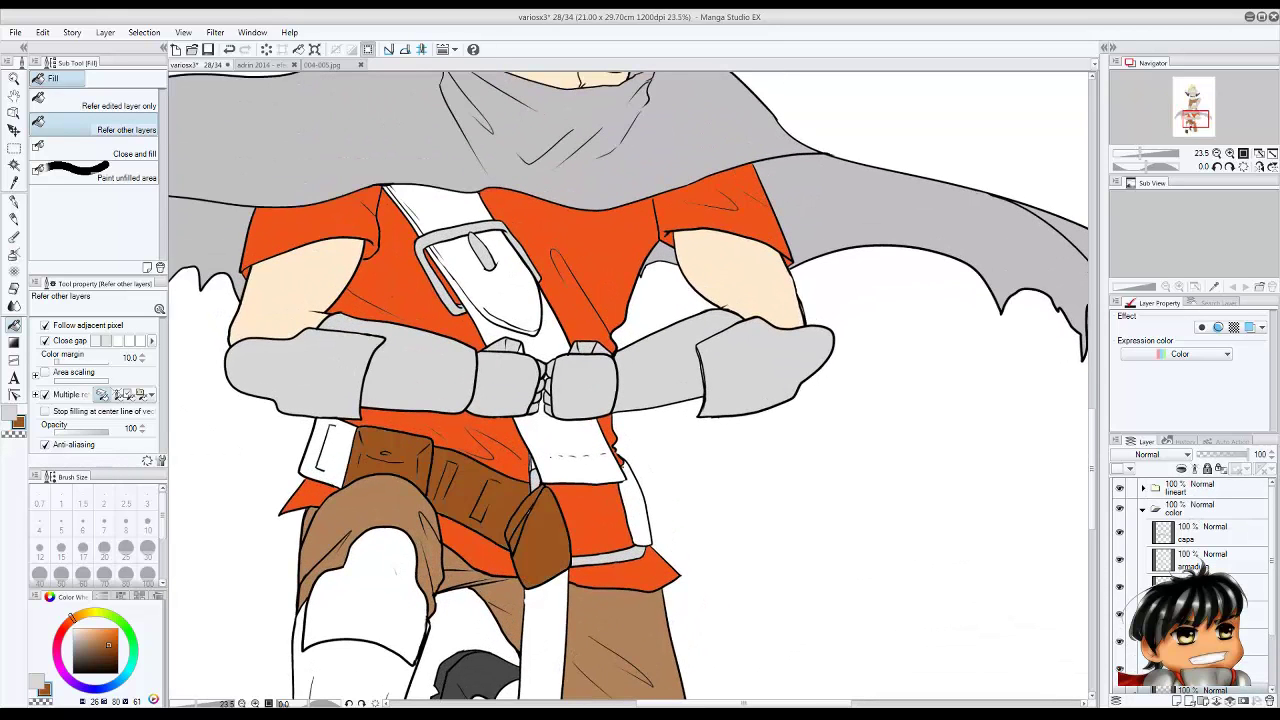
Fill the man's remaining side pouch and all sections of his diagonal chest strap with the same brown.
click(328, 452)
click(570, 440)
click(500, 305)
click(425, 210)
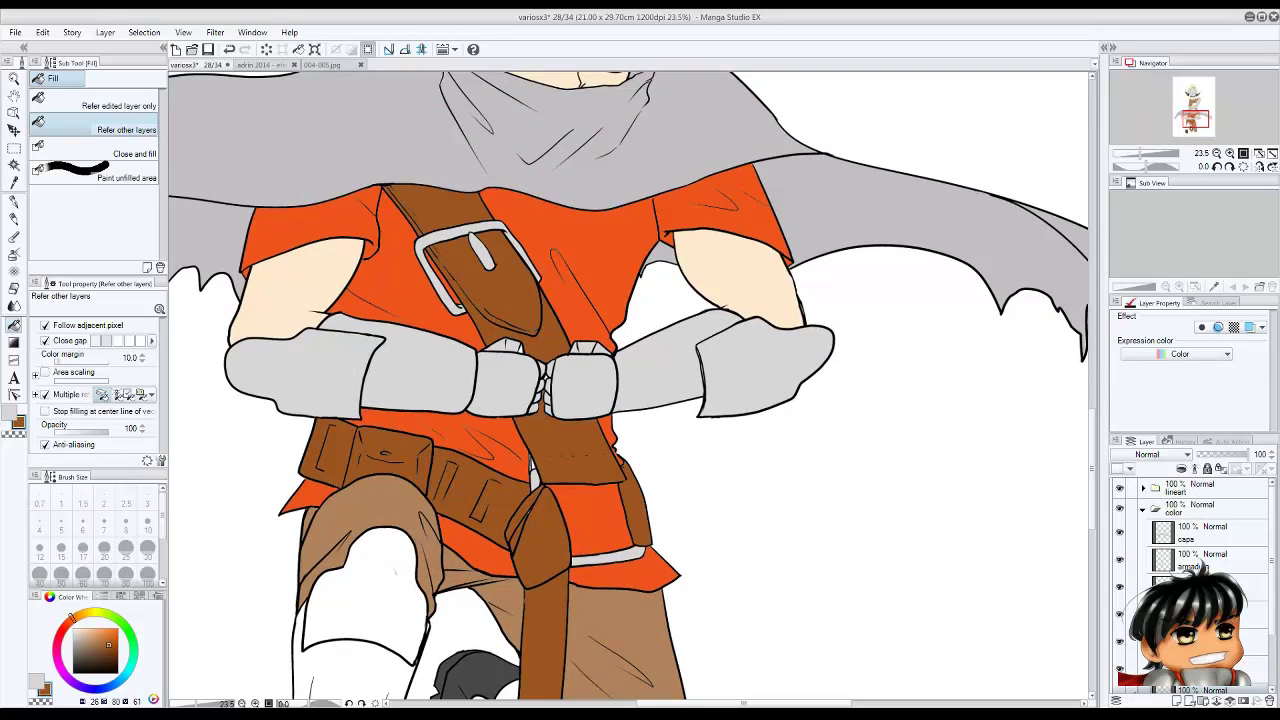
Fill the tiny leftover gaps beside the man's lower strap and buckle with the leather brown.
scroll(520, 470, up, 4)
scroll(578, 340, up, 1)
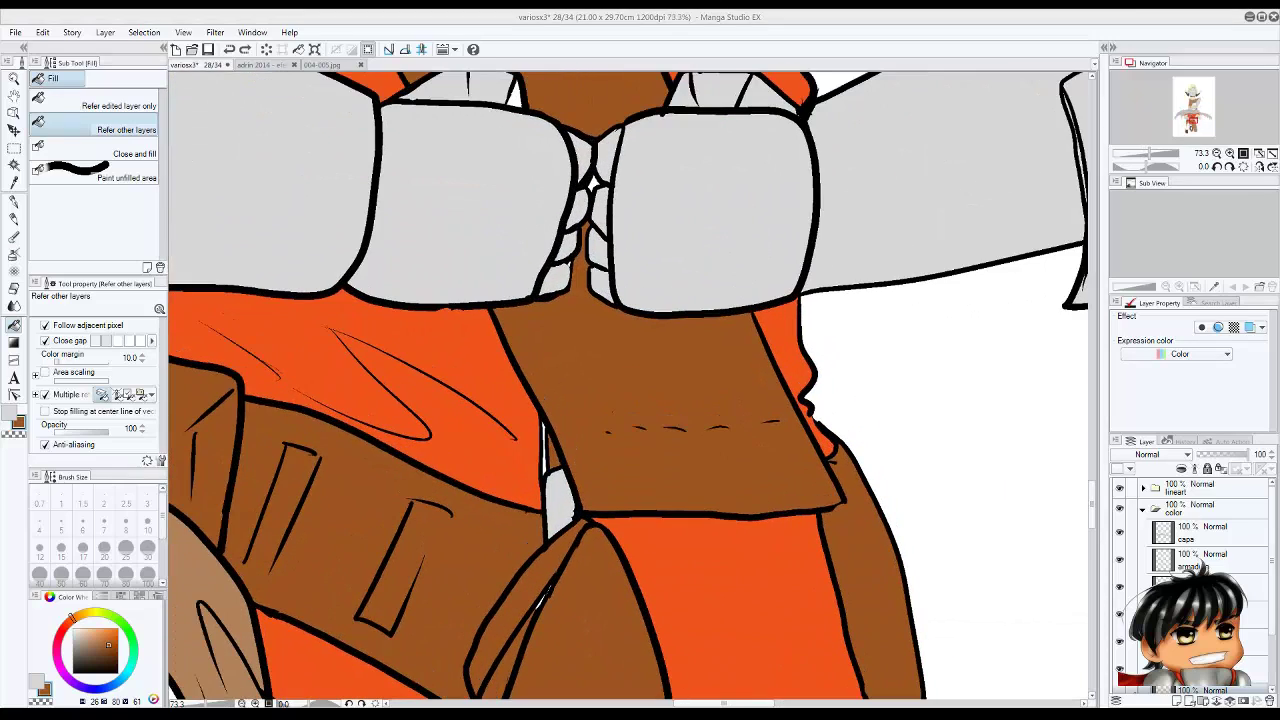
scroll(560, 436, up, 4)
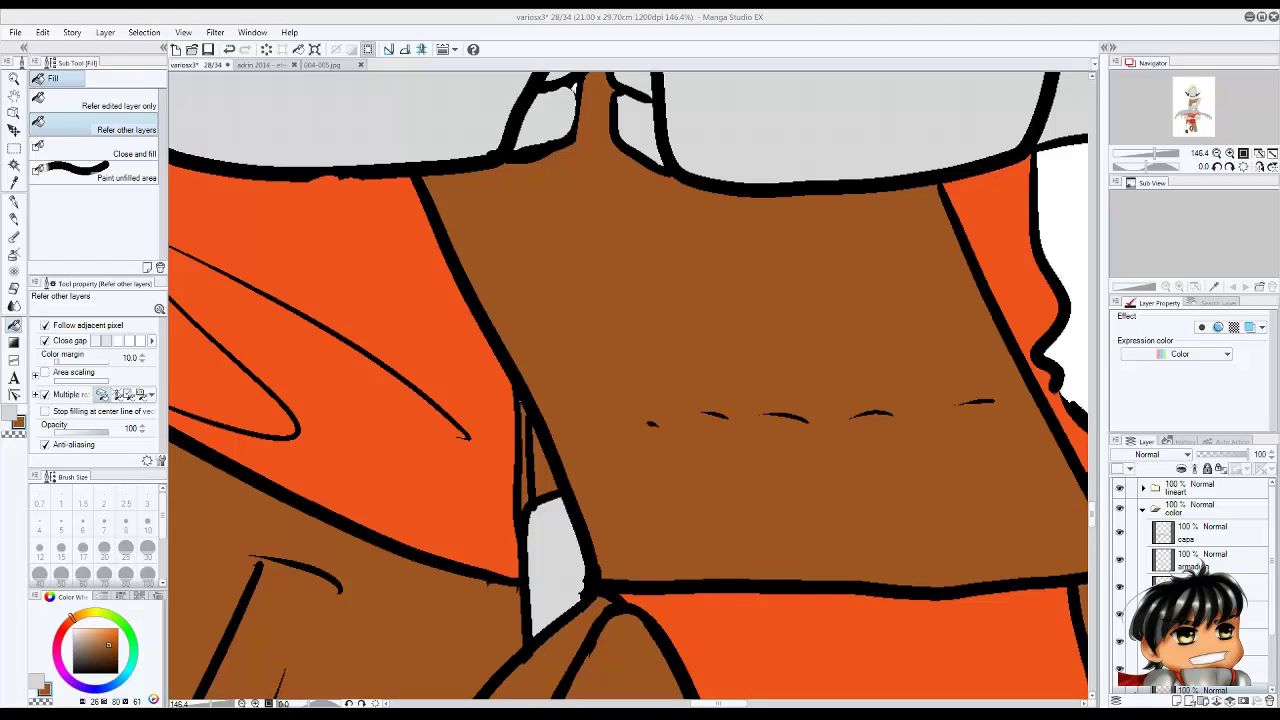
scroll(628, 389, down, 4)
scroll(628, 389, up, 2)
key(p)
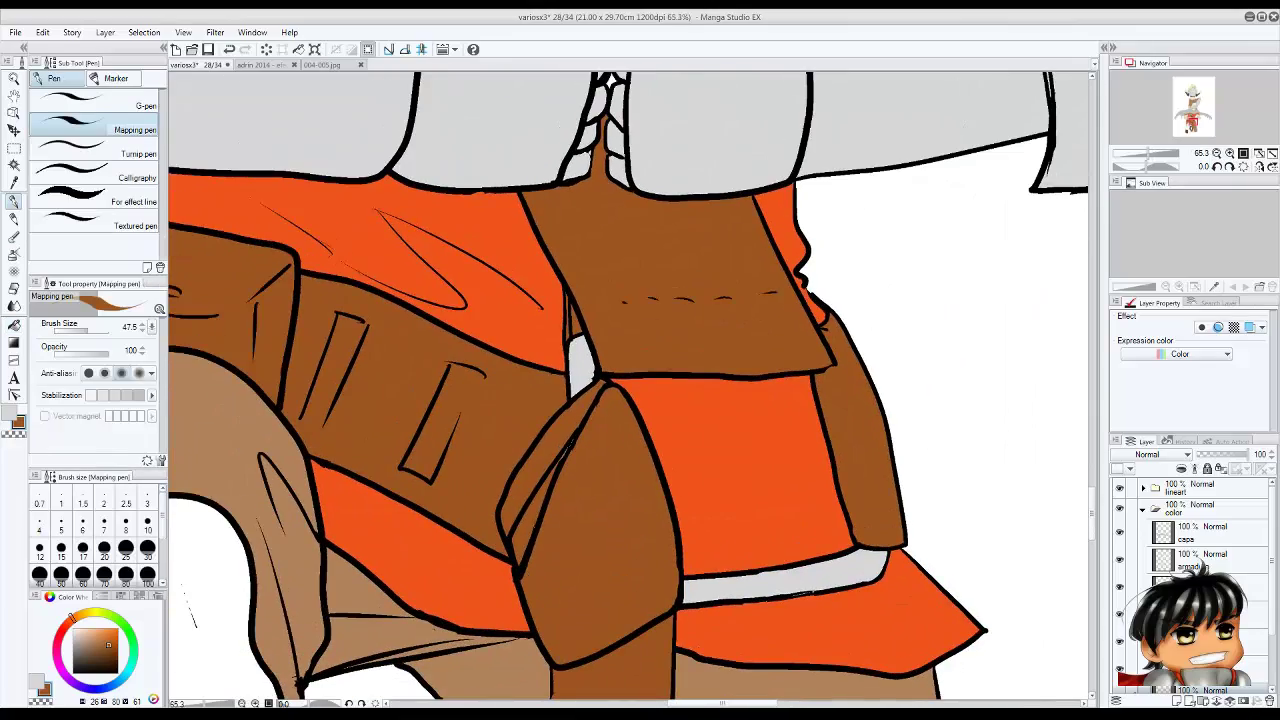
Select the armadura layer, sample the light grey, and fill the man's knee, shin and foot armor.
scroll(628, 389, down, 6)
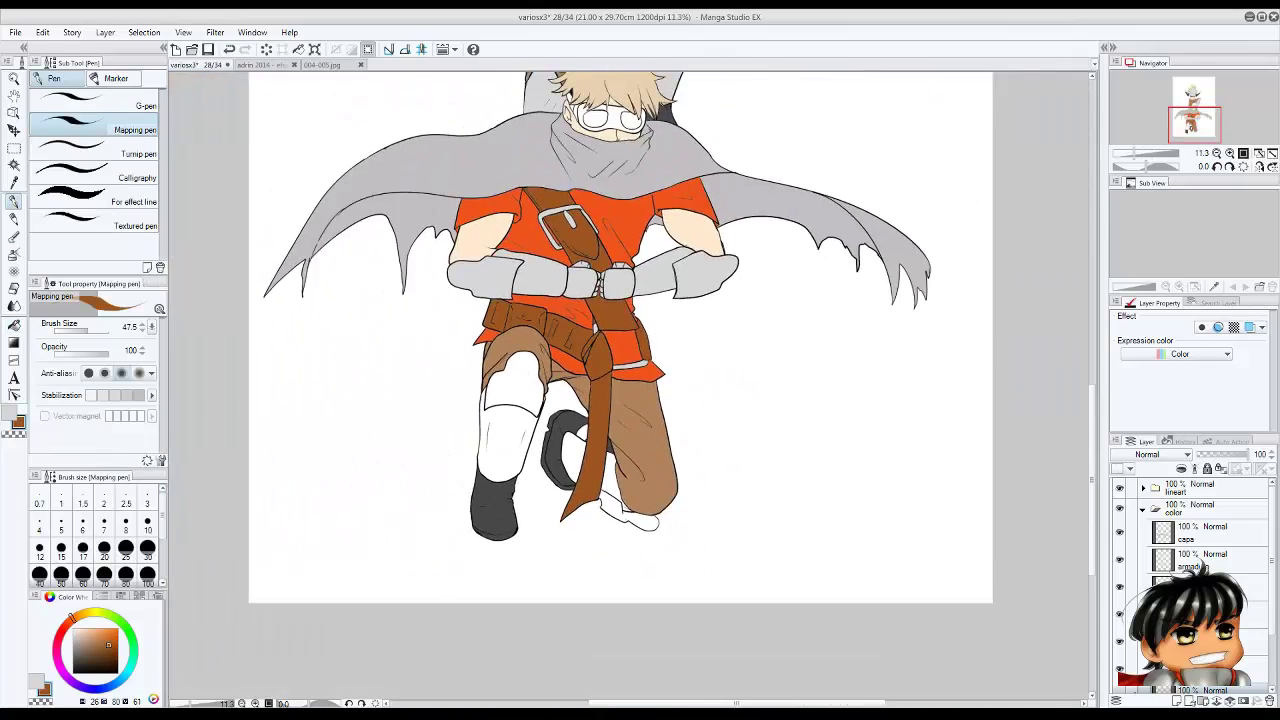
scroll(628, 389, up, 4)
click(1210, 522)
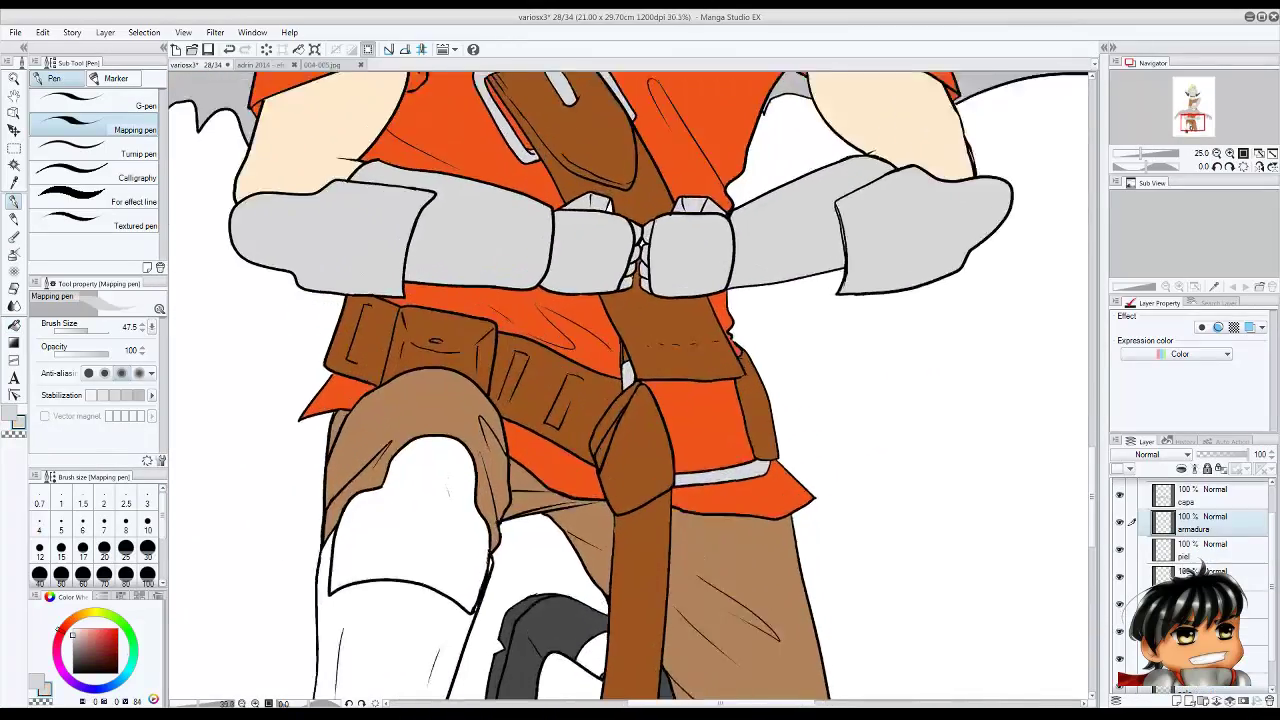
key(g)
scroll(628, 389, up, 1)
drag(628, 600, 648, 180)
click(343, 371)
click(560, 500)
click(700, 600)
Sample the dark grey and fill the small strap behind the woman's raised knee.
drag(628, 600, 628, 300)
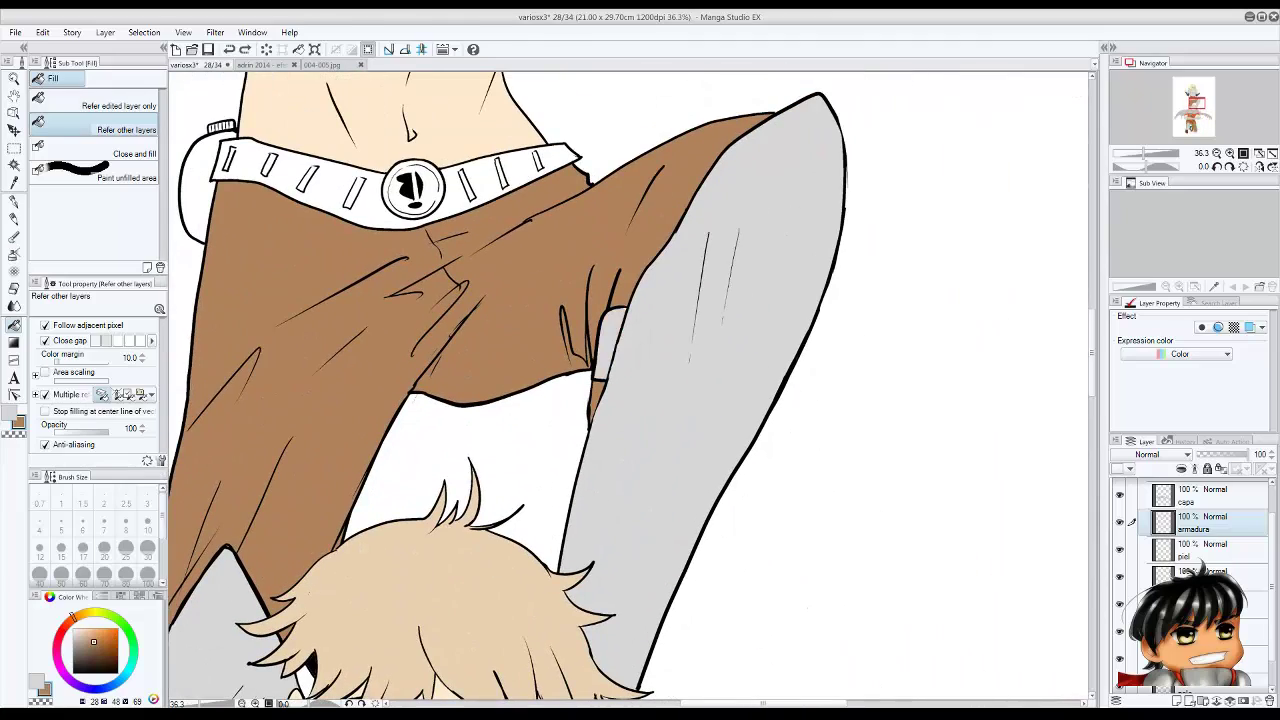
drag(628, 600, 628, 700)
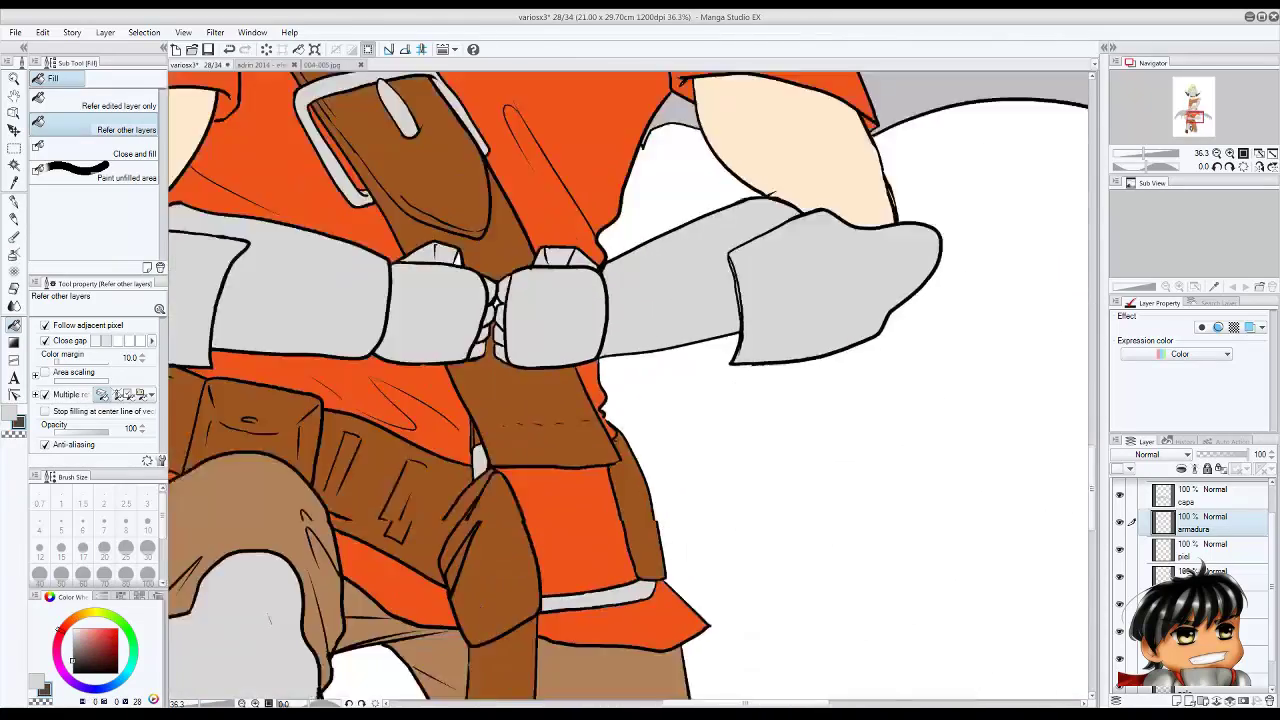
drag(600, 650, 835, 285)
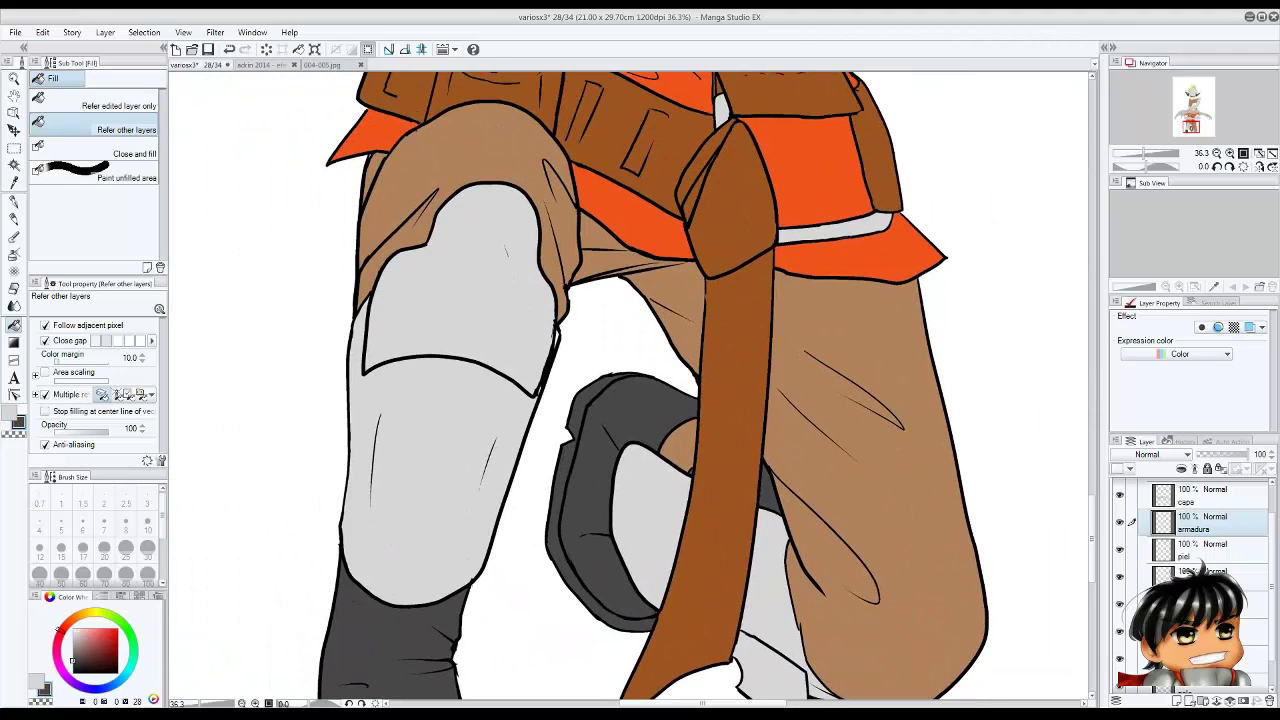
Touch up the small gaps along the edge of the man's knee armor in light grey with the Mapping pen.
key(p)
scroll(557, 335, up, 2)
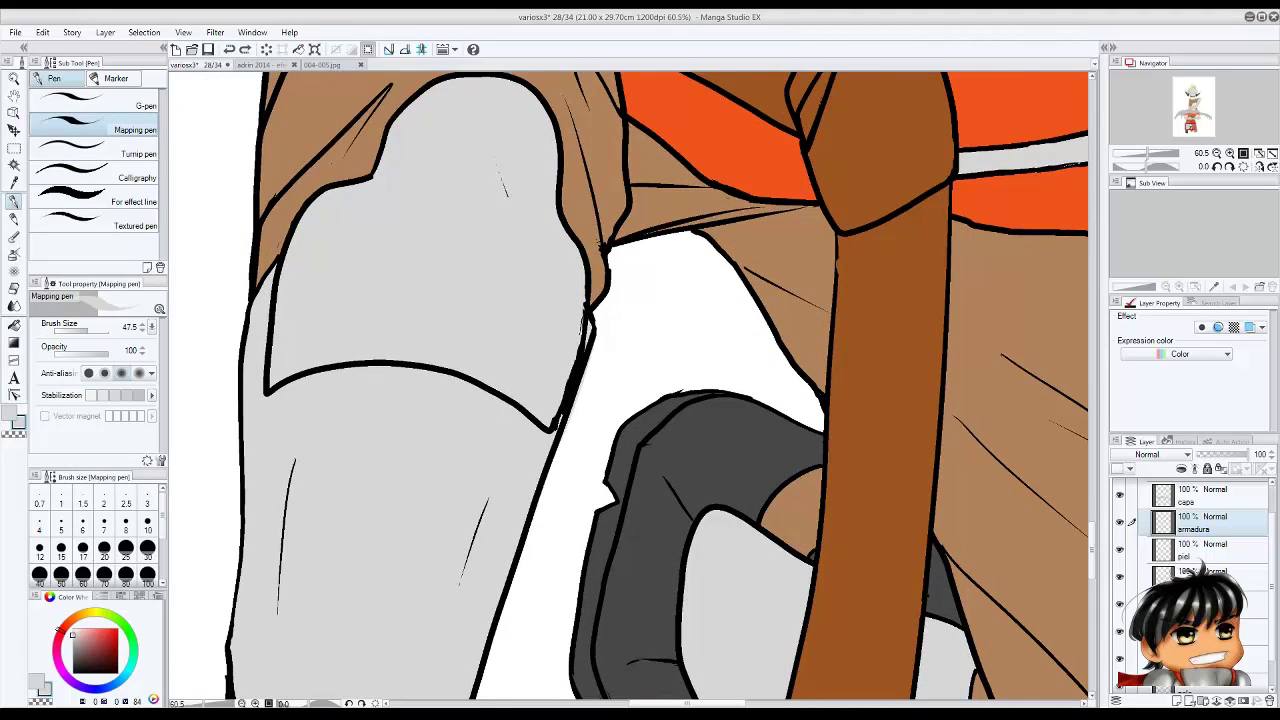
scroll(585, 325, up, 2)
scroll(630, 390, down, 3)
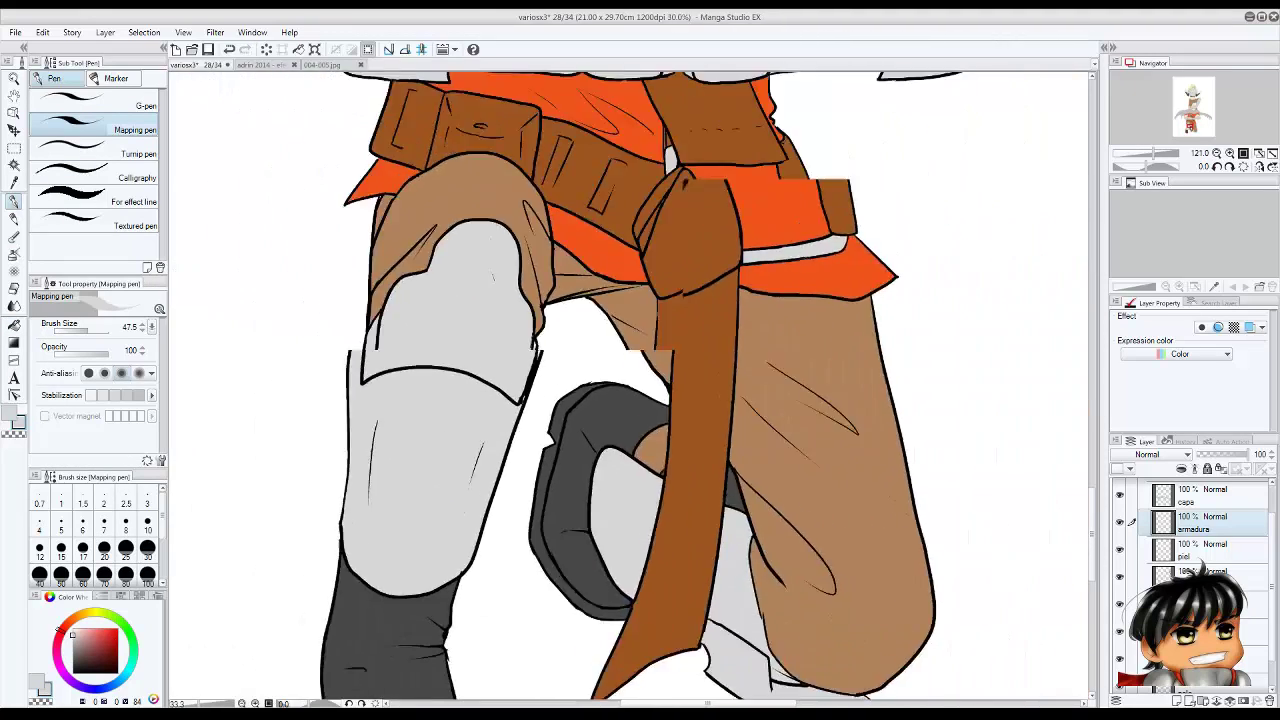
Fill the leftover white gaps on the knuckles of the man's gloves with light grey on the armadura layer.
drag(630, 200, 630, 400)
scroll(630, 390, up, 3)
key(g)
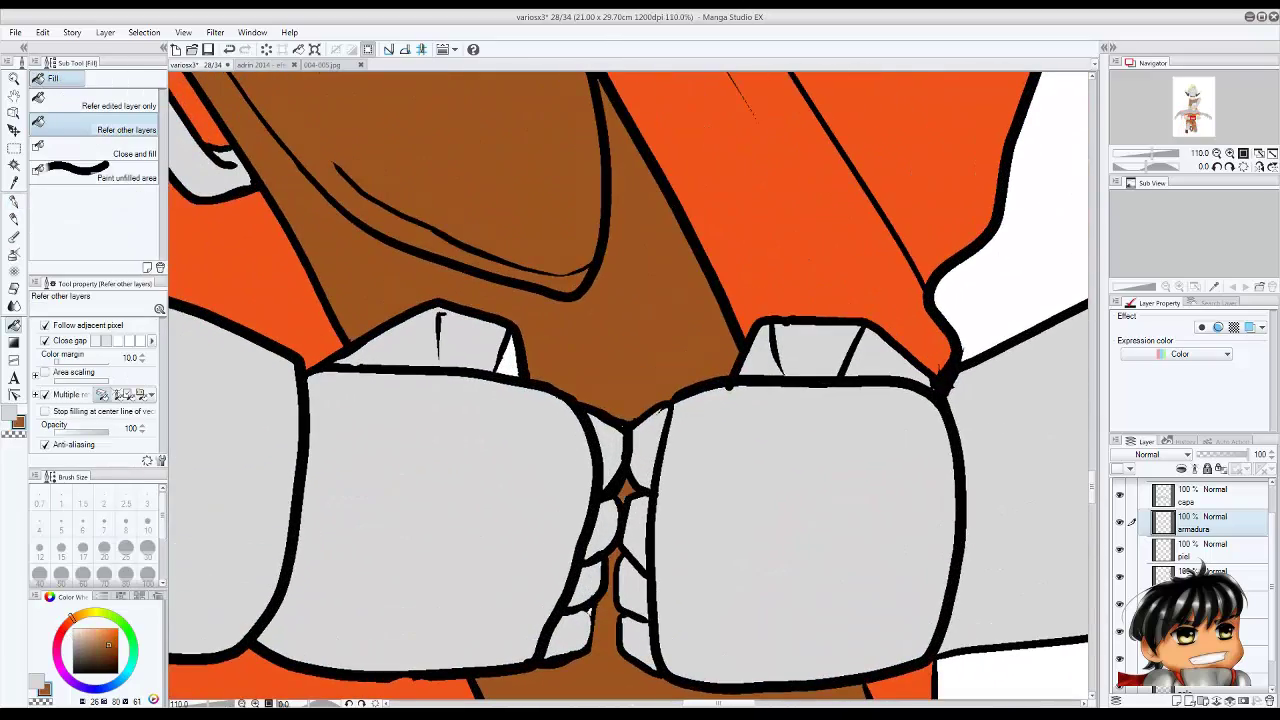
scroll(1200, 560, down, 1)
click(510, 360)
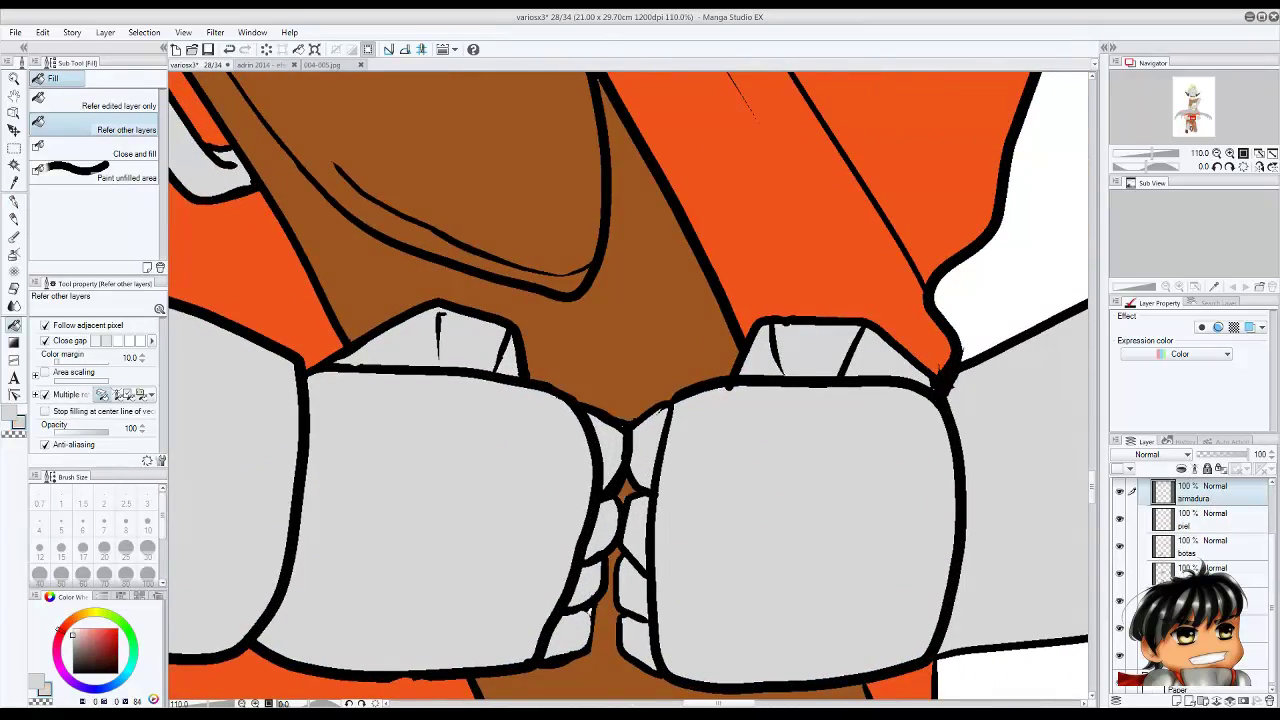
Add a layer named vidrios lentes and fill the man's goggle lenses with sampled blue and the frame with grey.
scroll(560, 450, down, 6)
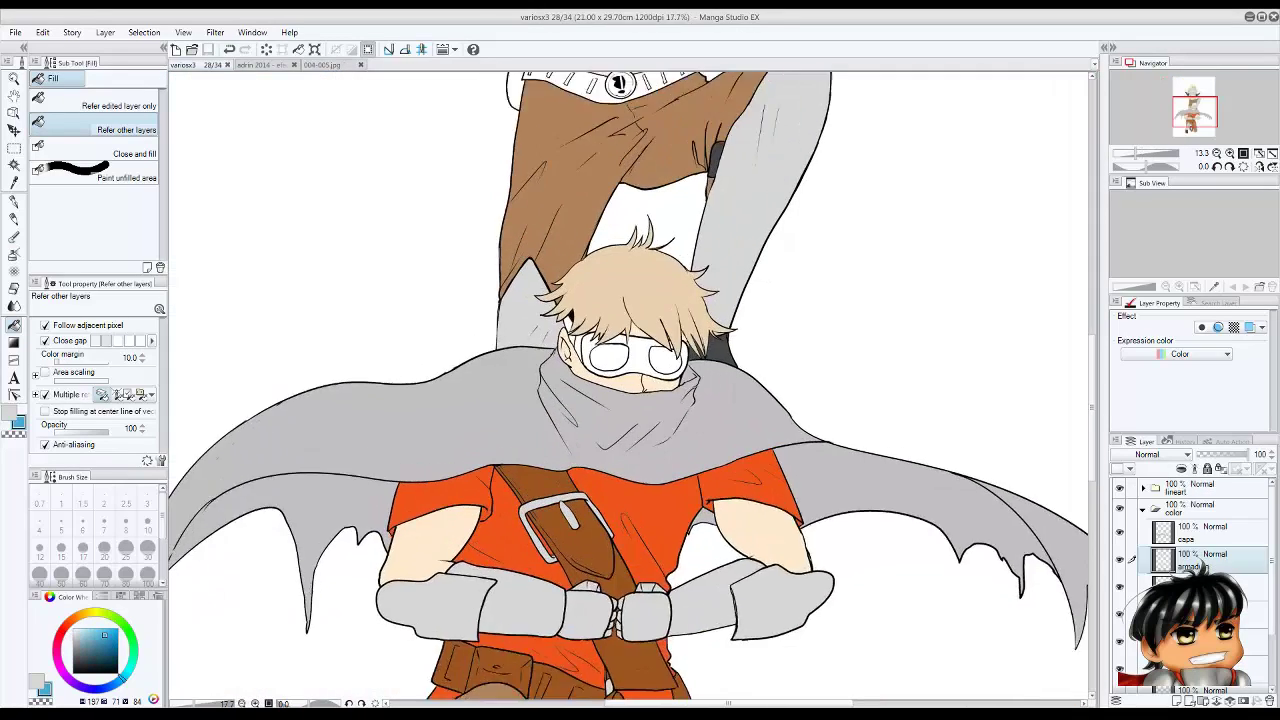
scroll(702, 399, up, 3)
click(1205, 530)
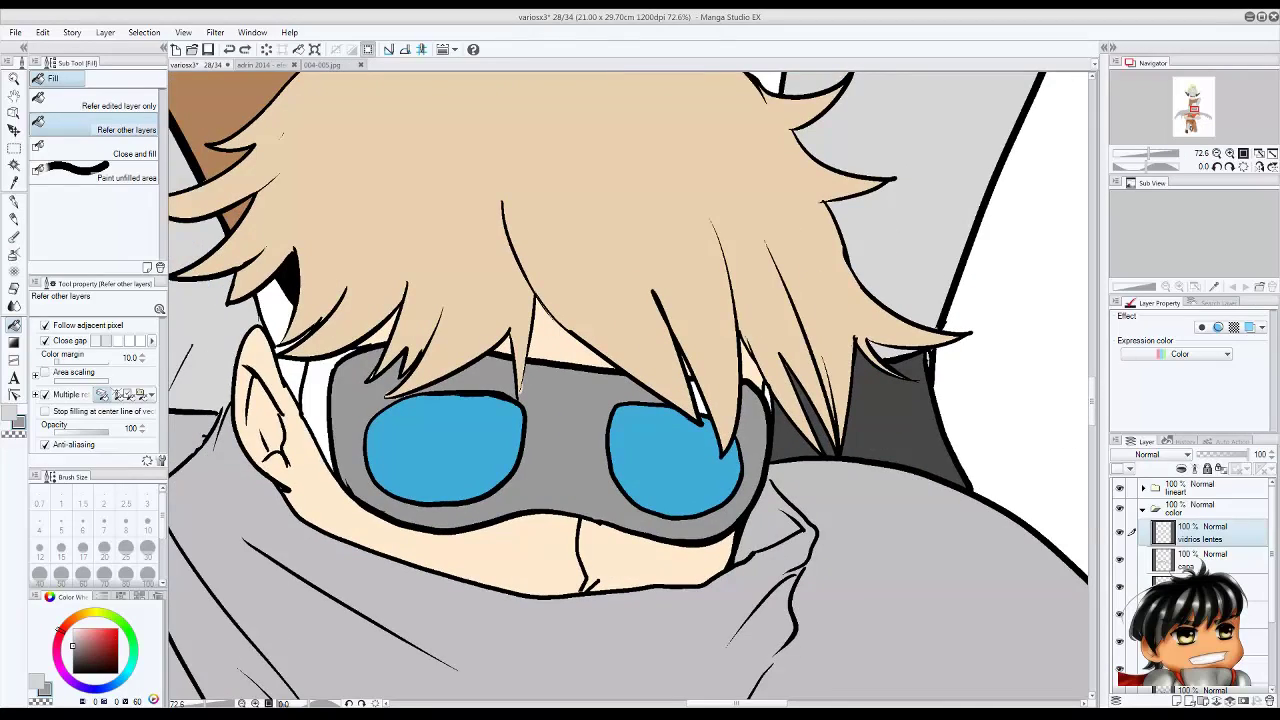
Touch up the goggle frame around the overlapping hair tips in grey with the Mapping pen.
key(ctrl+alt+0)
key(p)
key(ctrl+plus)
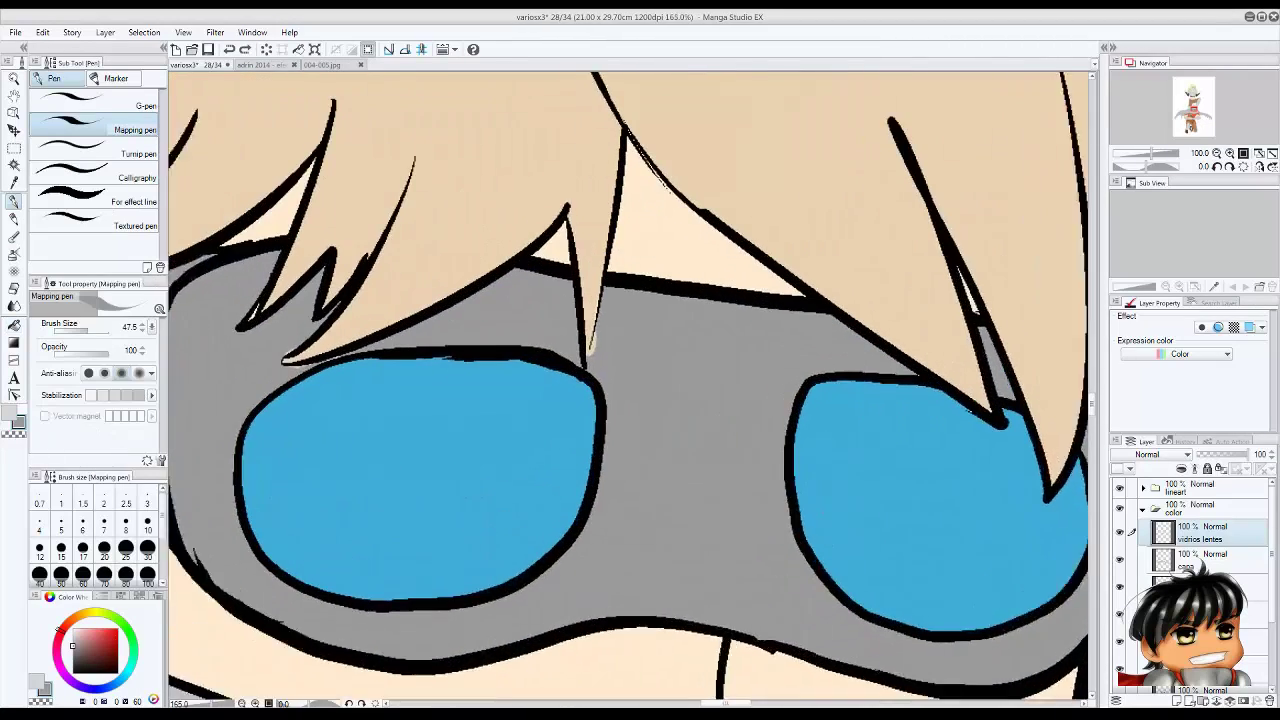
key(ctrl+minus)
key(ctrl+plus)
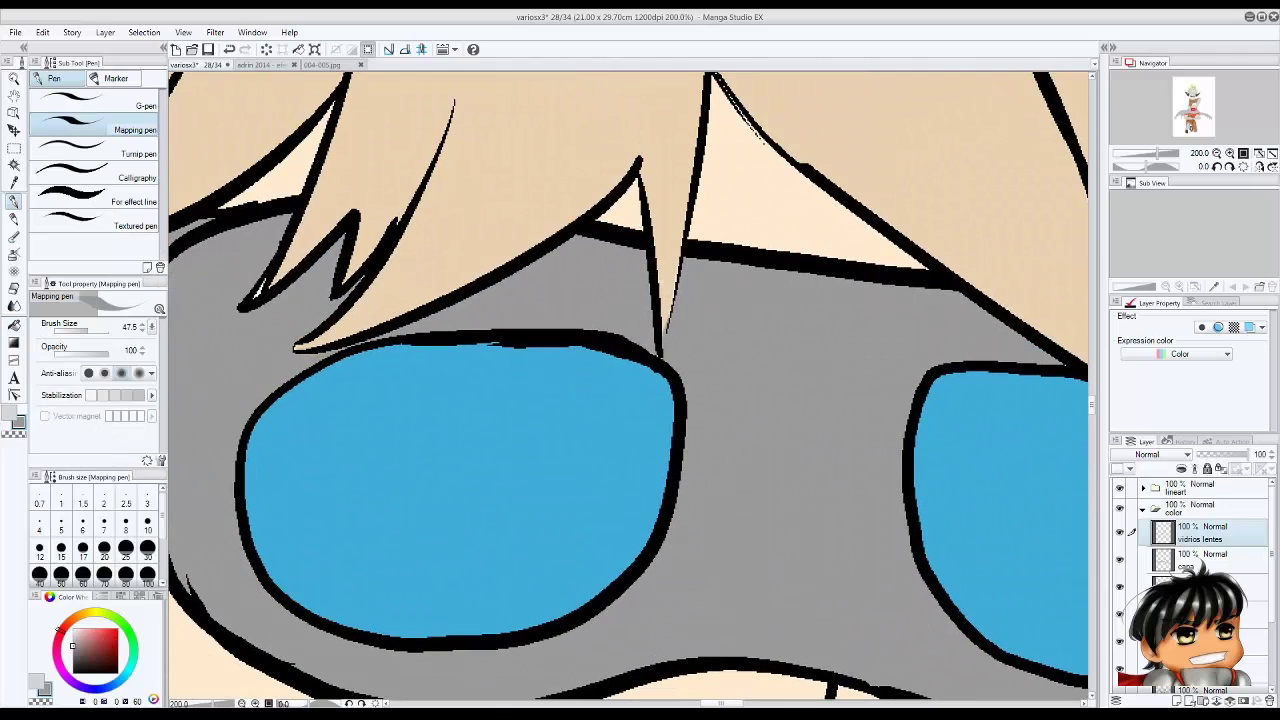
scroll(1194, 540, down, 3)
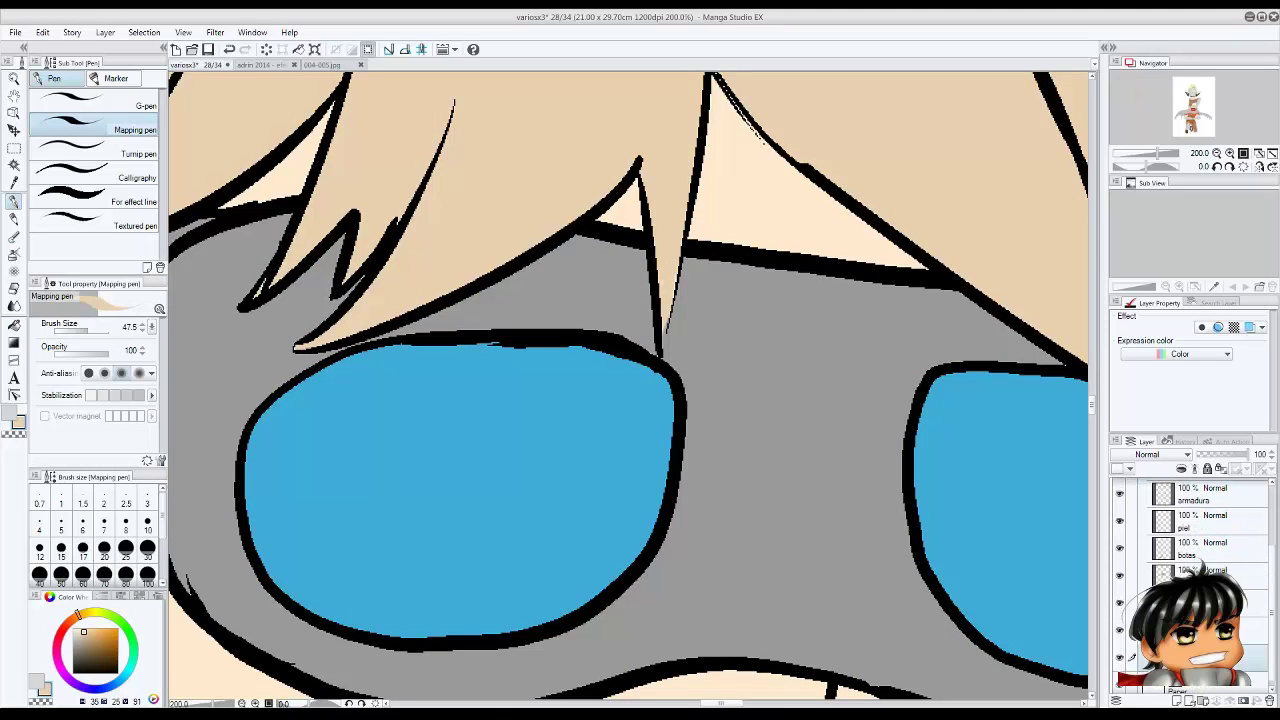
key(ctrl+minus)
key(ctrl+minus)
key(ctrl+minus)
key(ctrl+minus)
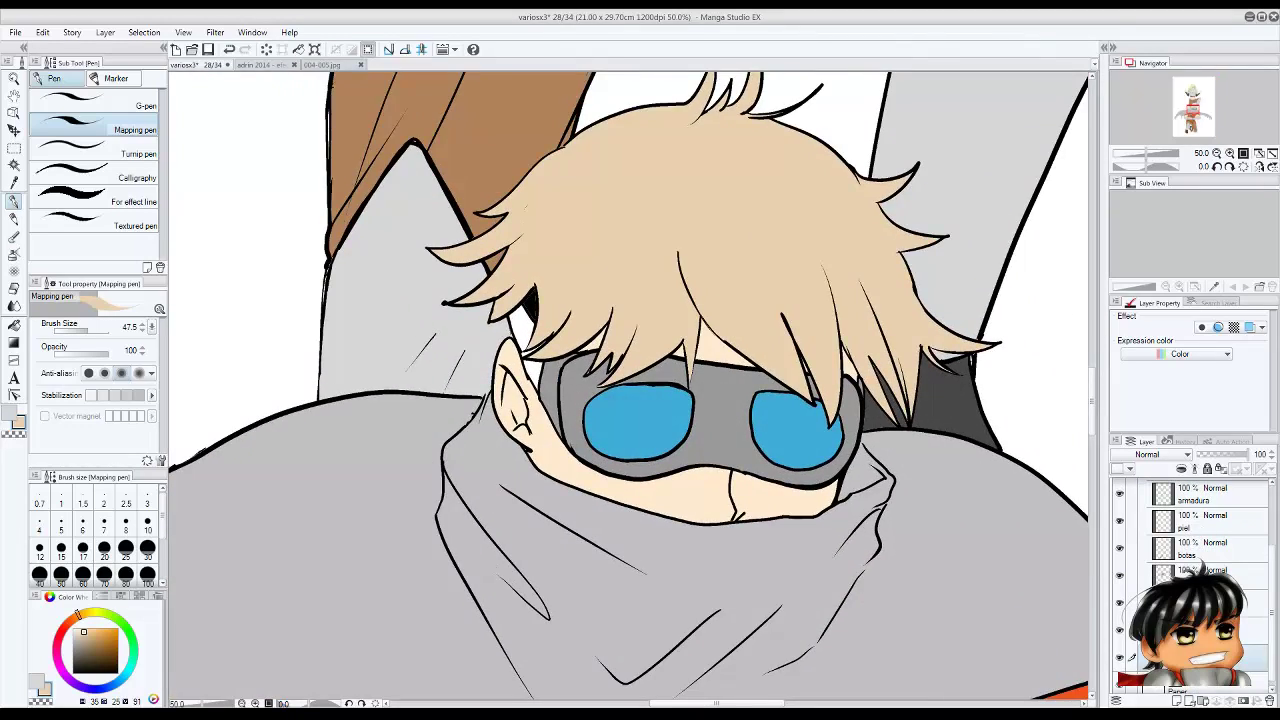
Sample the dark purplish grey from the reference illustration and fill the goggle strap on a new layer named correa.
key(ctrl+shift+Tab)
key(ctrl+Tab)
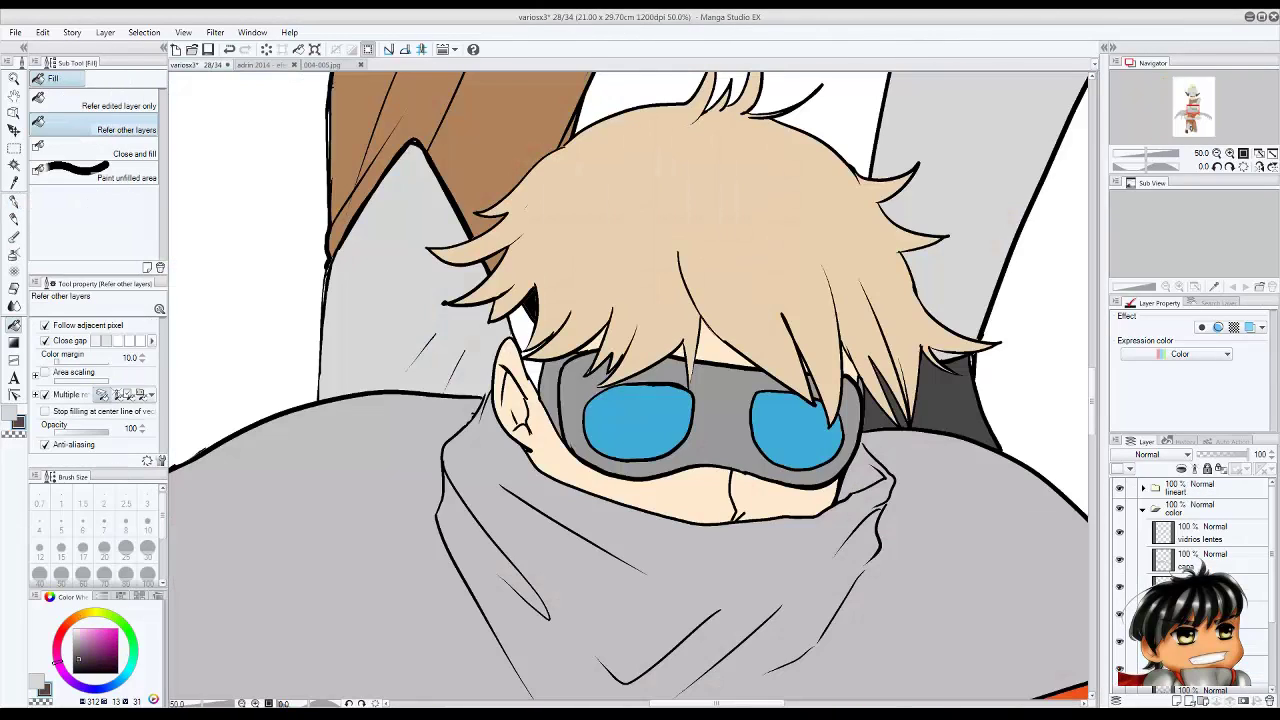
click(520, 328)
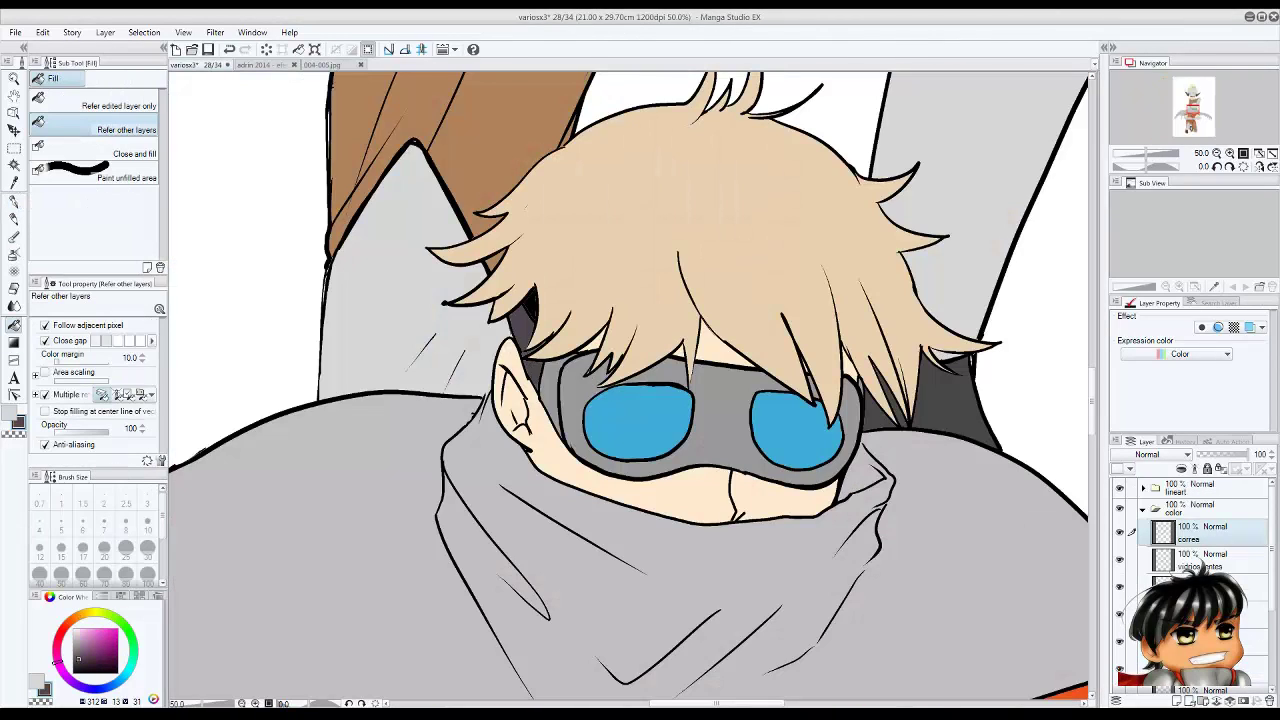
Select the leather layer, sample the brown, and fill the woman's belt.
scroll(630, 390, down, 3)
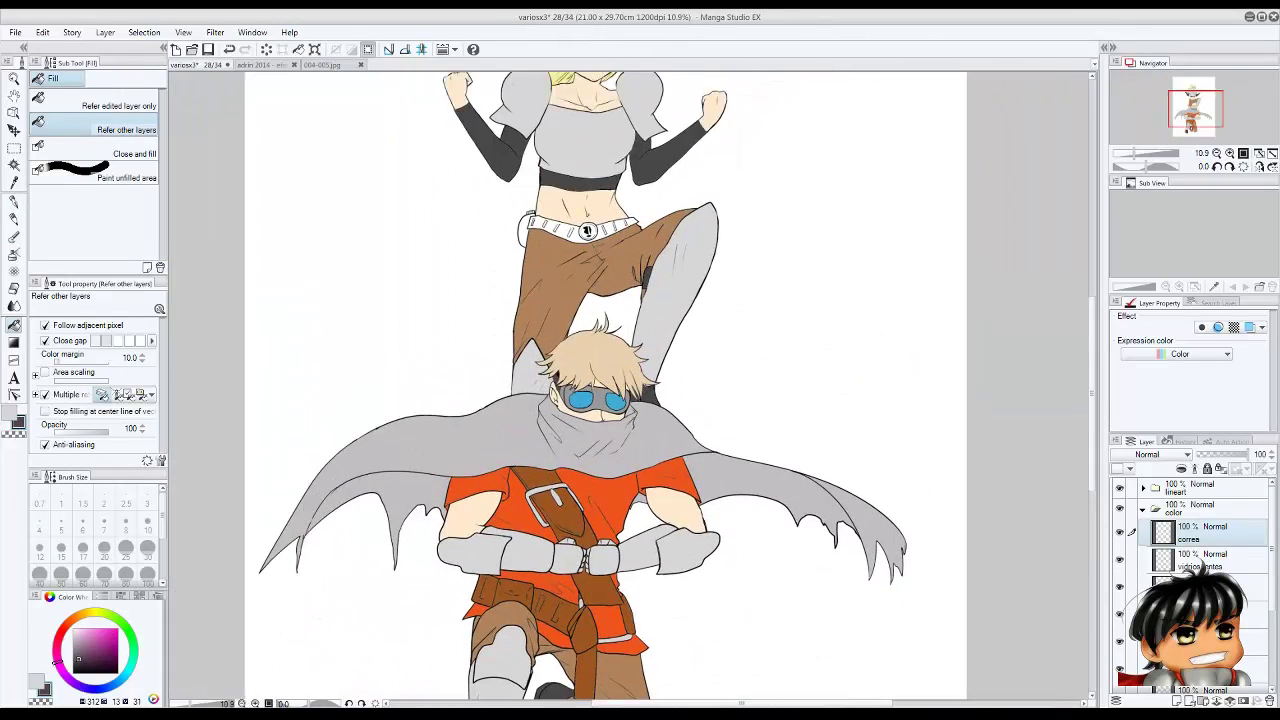
scroll(630, 390, up, 2)
scroll(572, 140, up, 2)
click(507, 134)
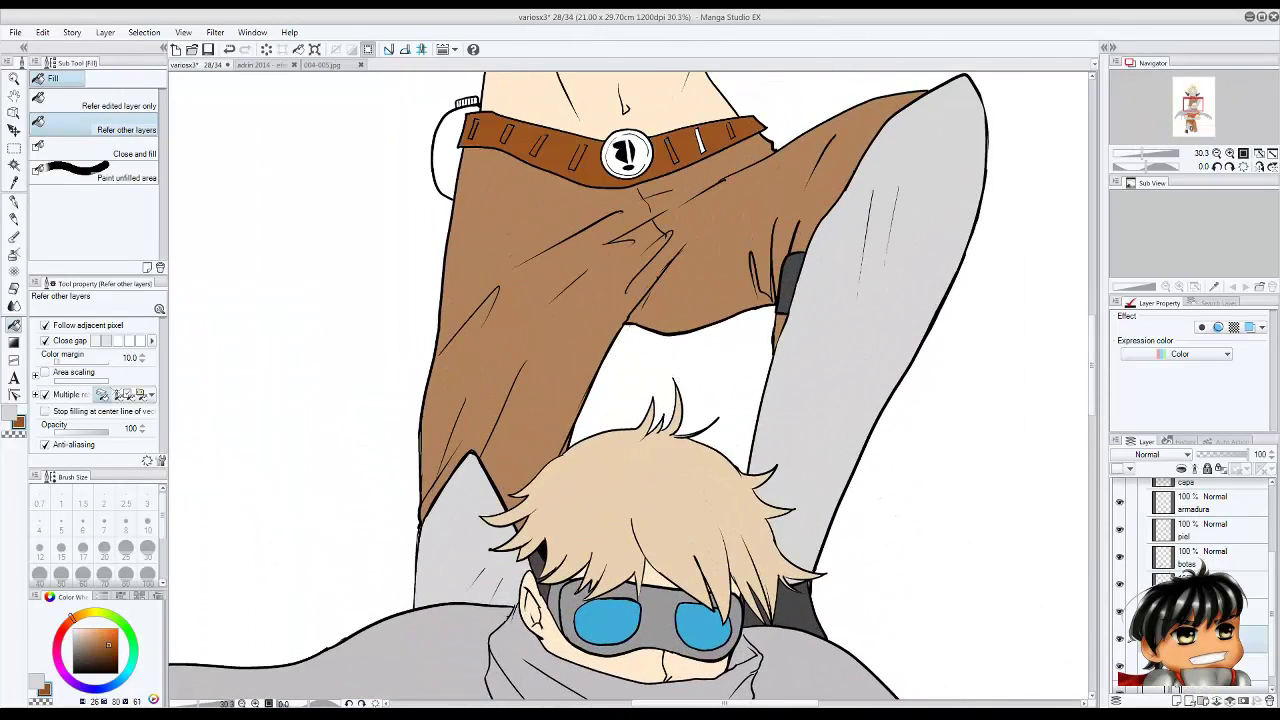
Fill the canteen and its cap at the woman's hip with light grey and complete the belt's last loop in brown.
scroll(490, 228, up, 4)
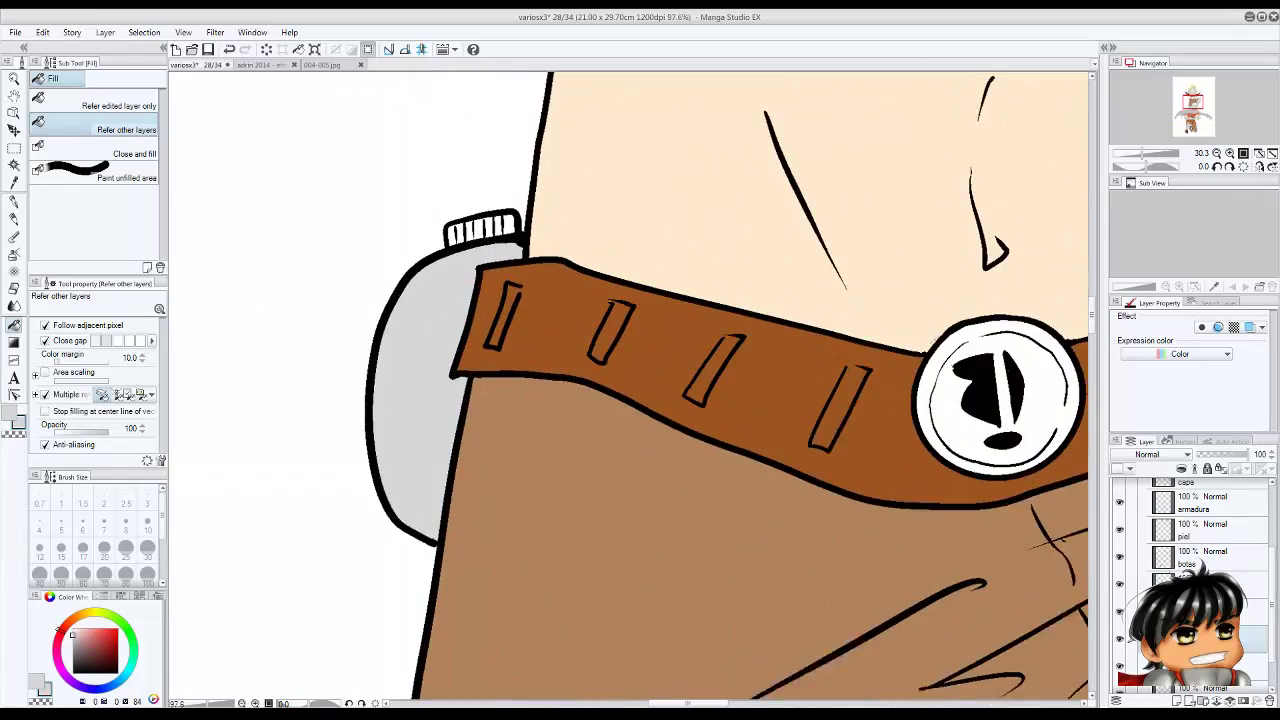
scroll(463, 232, down, 3)
scroll(463, 232, up, 1)
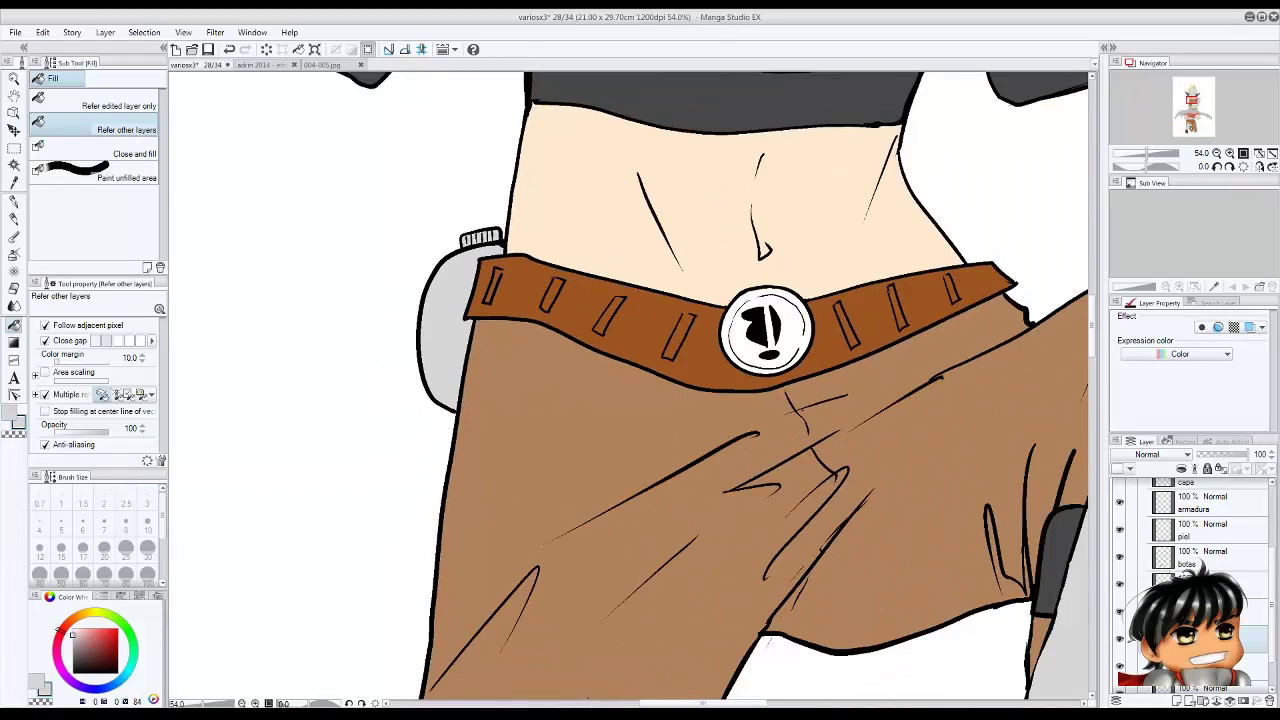
Fill the teeth in the blonde woman's open mouth with white.
scroll(628, 389, up, 10)
scroll(628, 389, up, 4)
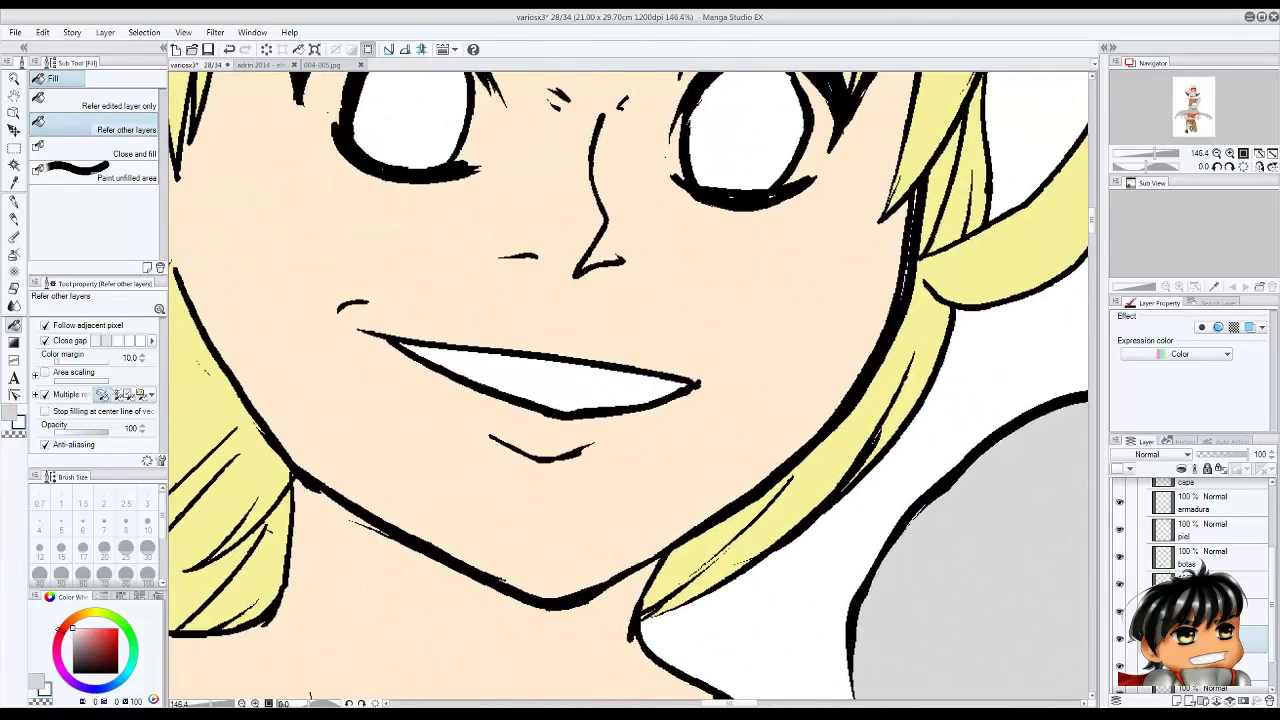
key(g)
key(p)
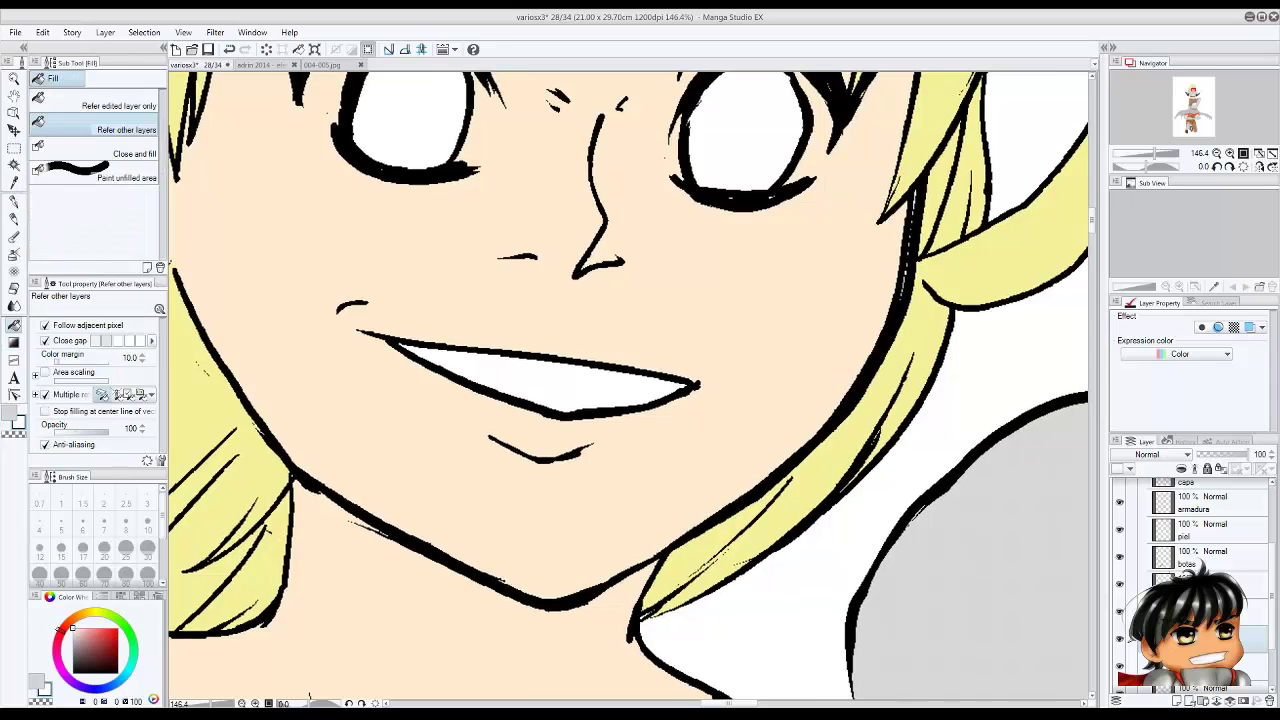
Select the piel layer, sample the skin tone, and touch up the gaps around the woman's eyebrows and upper lashes.
scroll(628, 389, up, 3)
click(1205, 530)
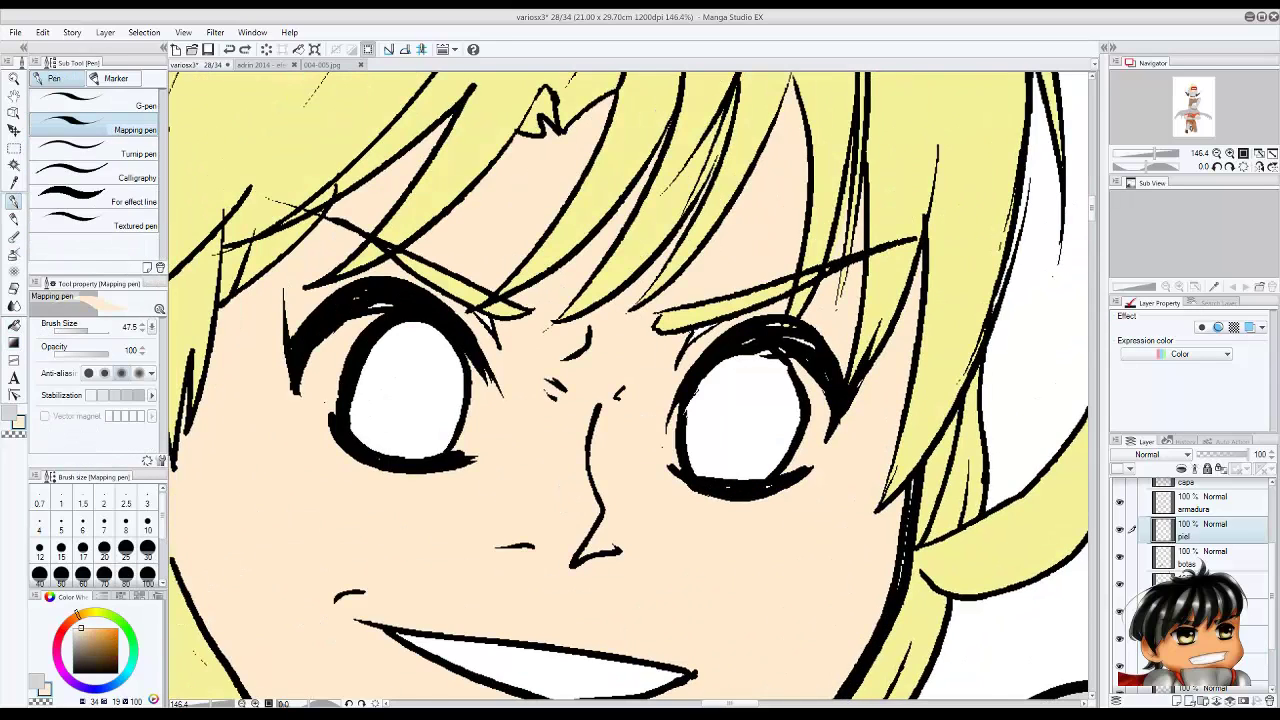
key(g)
scroll(465, 307, up, 3)
drag(482, 336, 242, 381)
key(p)
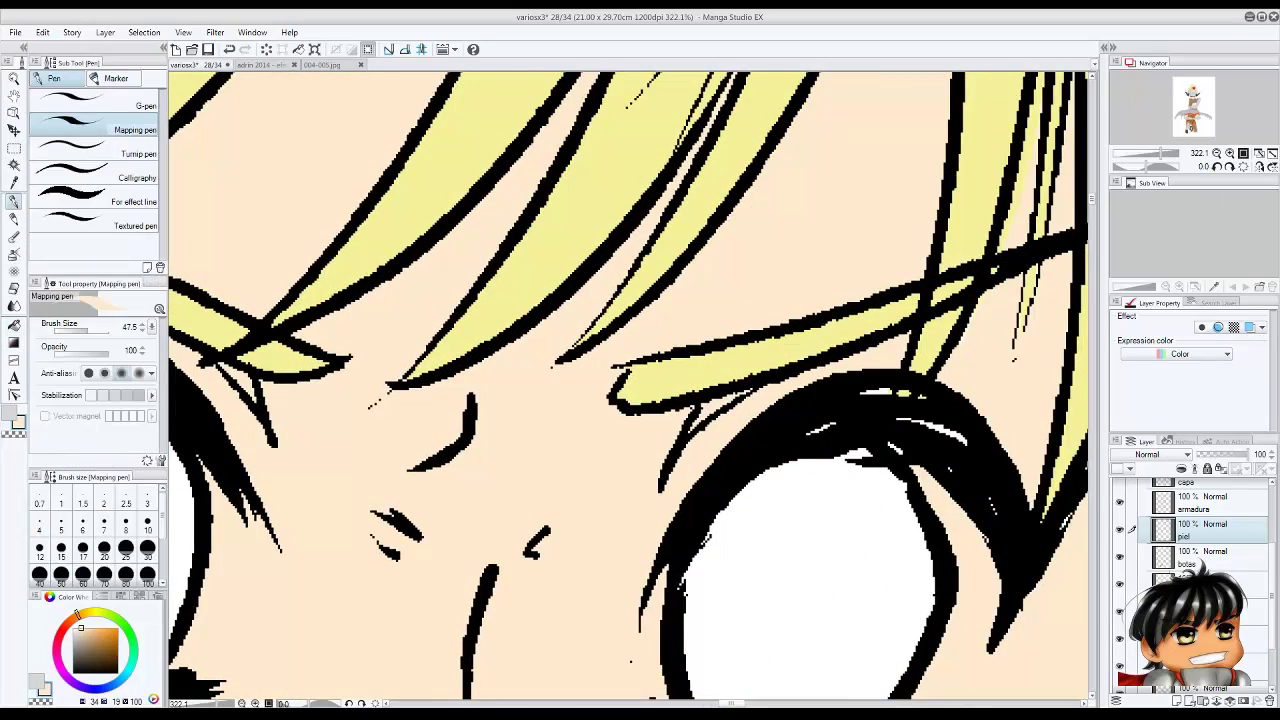
scroll(771, 457, up, 2)
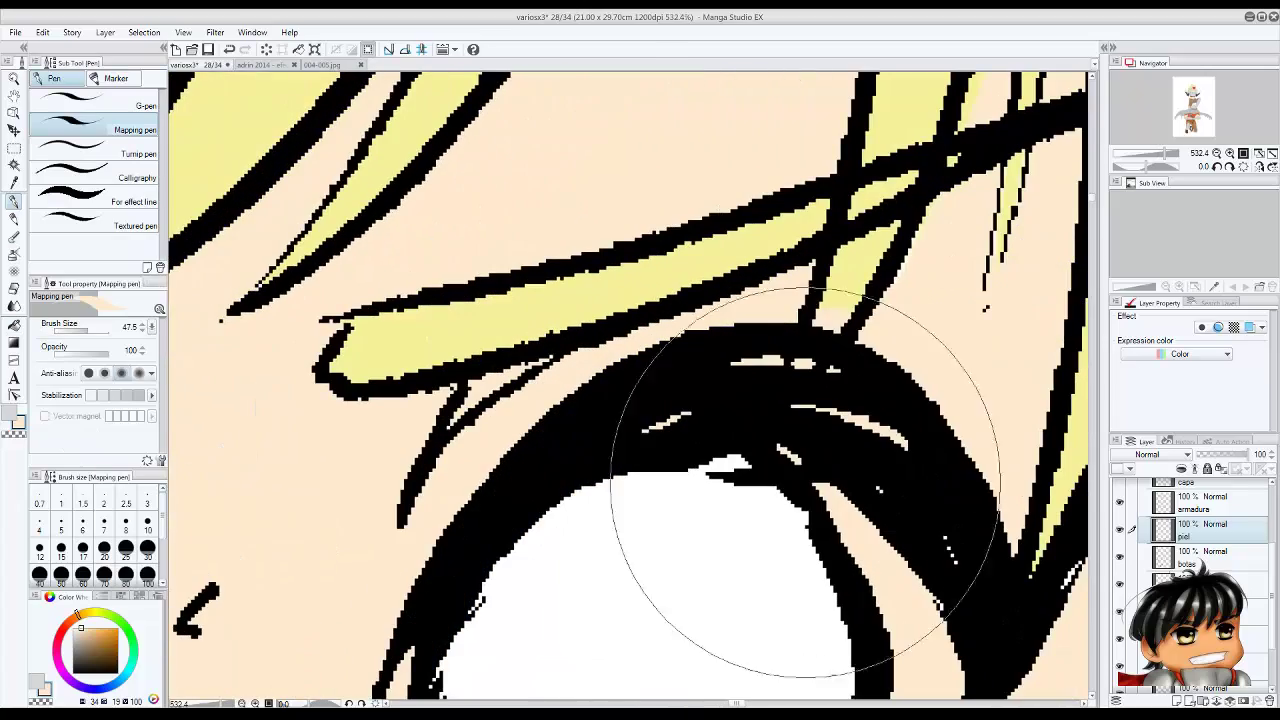
key(ctrl+alt+0)
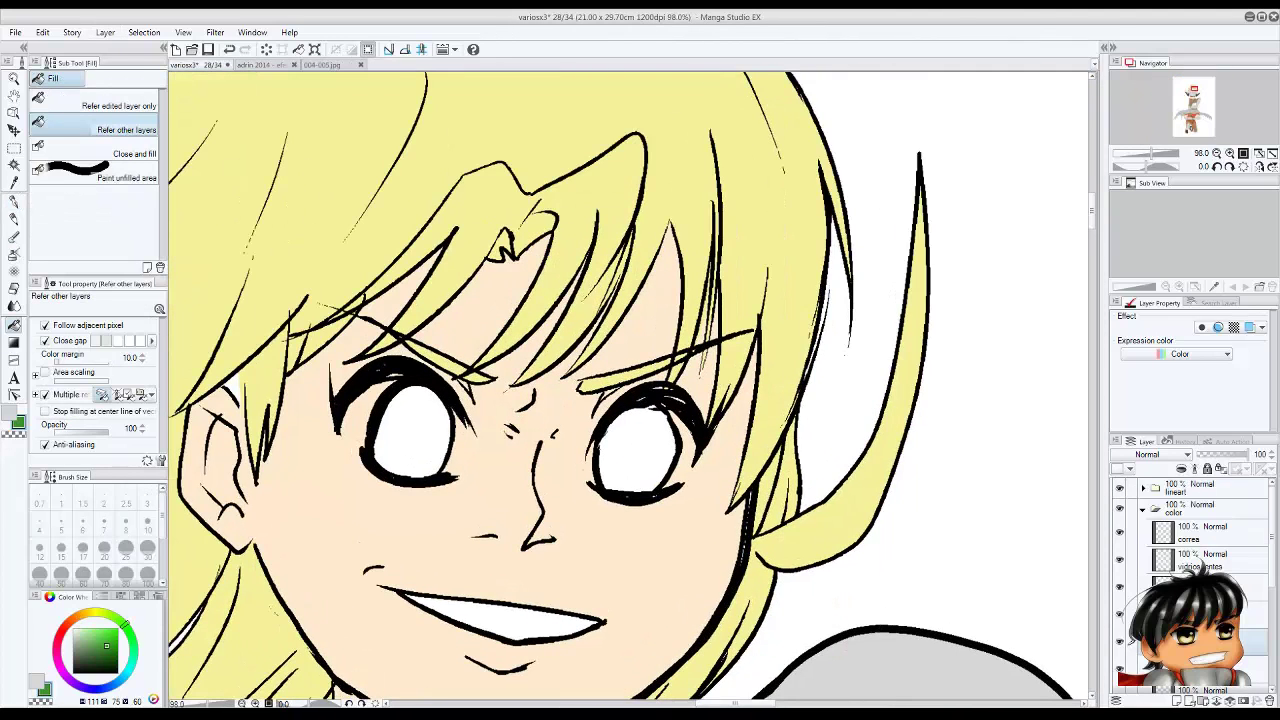
Fill both of the blonde woman's irises with green.
click(637, 445)
click(412, 432)
Create a layer named "ojos blancos" and paint the whites on both sides of each iris with a white Mapping pen.
click(60, 628)
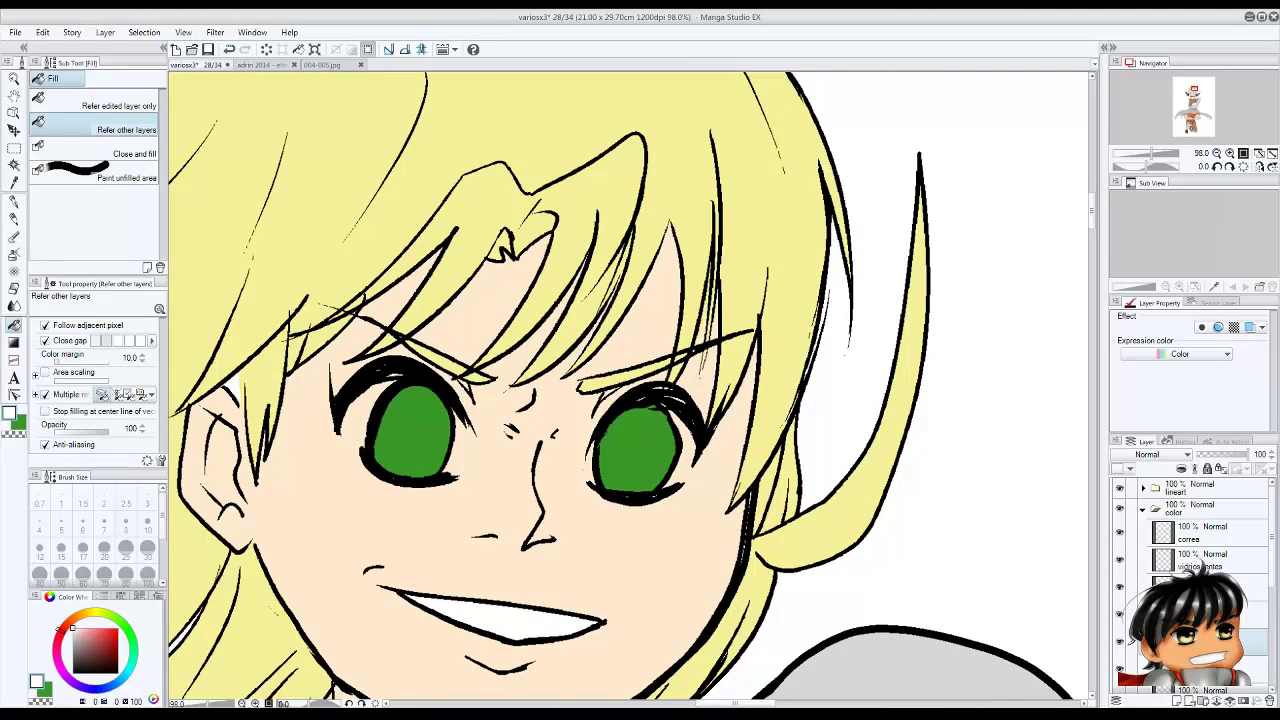
key(p)
drag(1195, 566, 1198, 560)
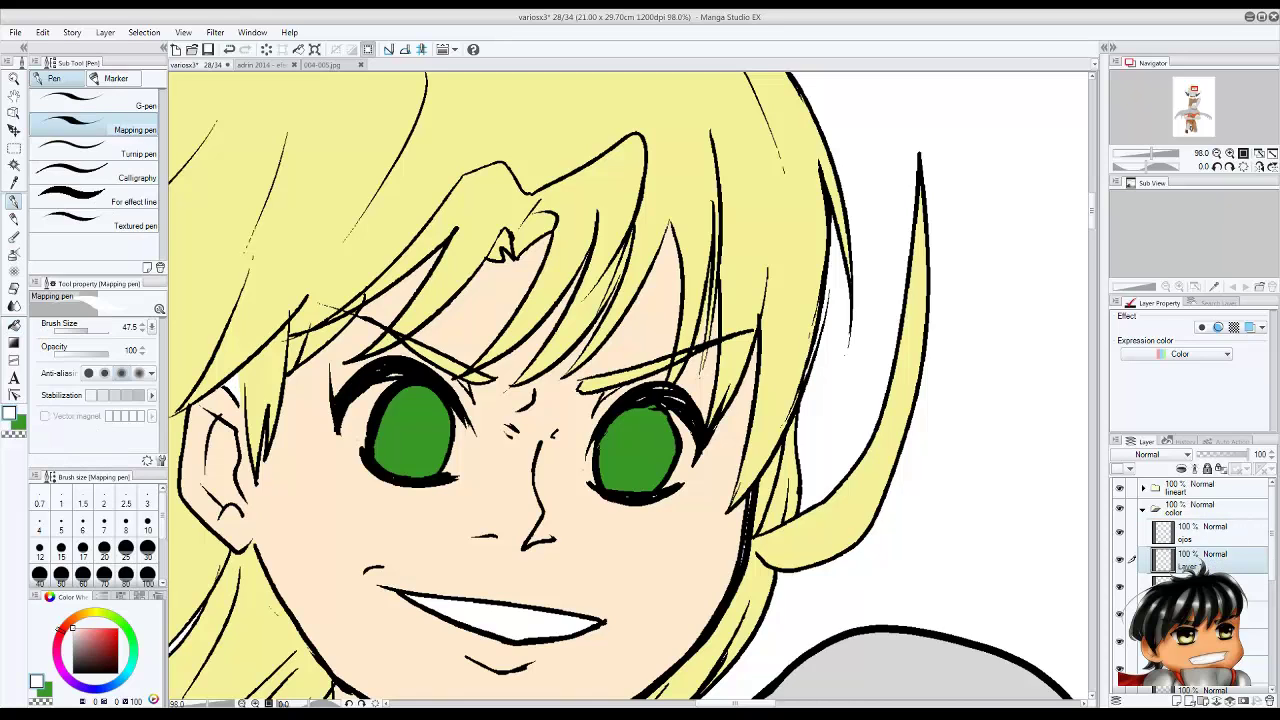
scroll(363, 390, up, 5)
mouse_move(362, 405)
mouse_down()
mouse_move(410, 375)
mouse_move(345, 490)
mouse_up()
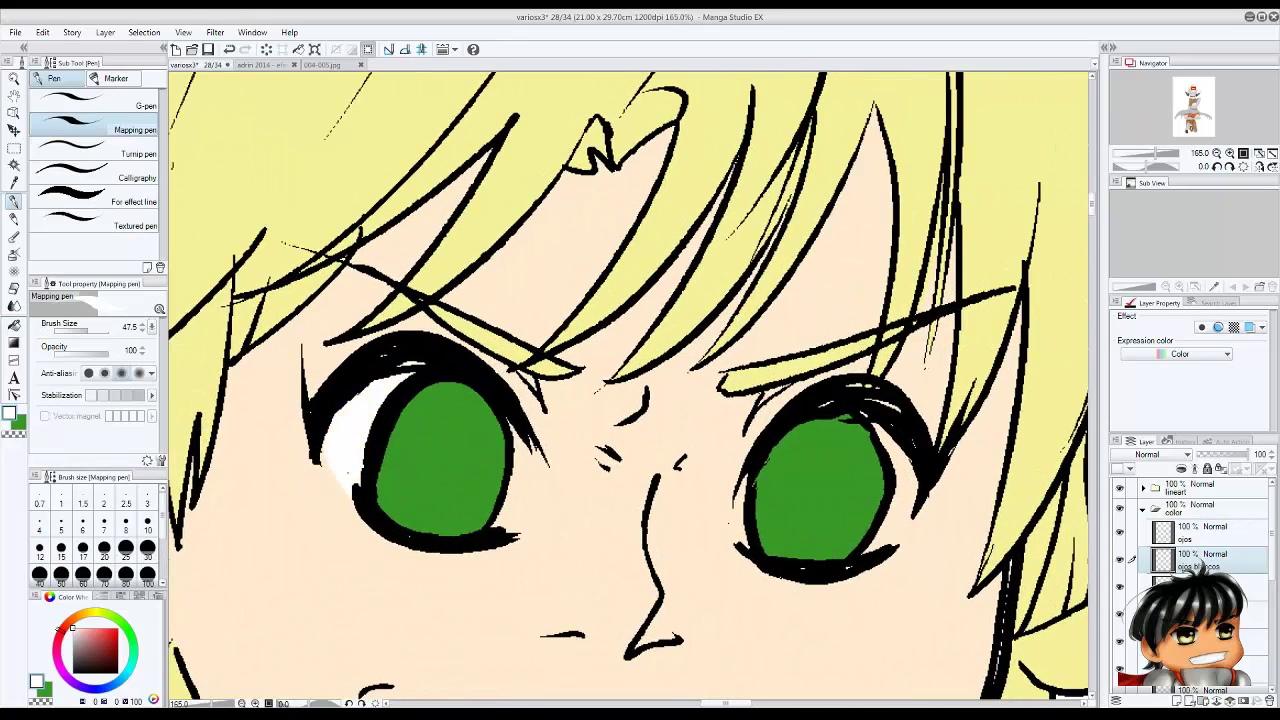
drag(530, 430, 500, 530)
drag(537, 455, 287, 355)
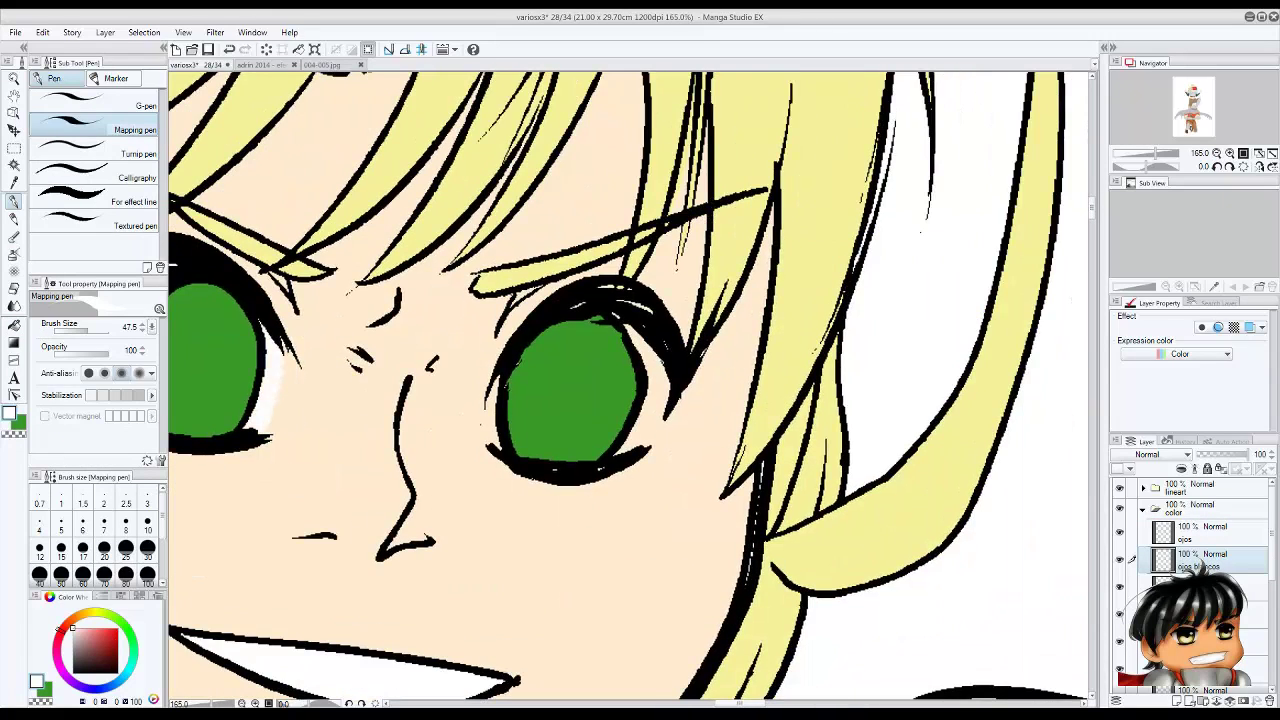
drag(491, 378, 490, 442)
drag(650, 328, 645, 452)
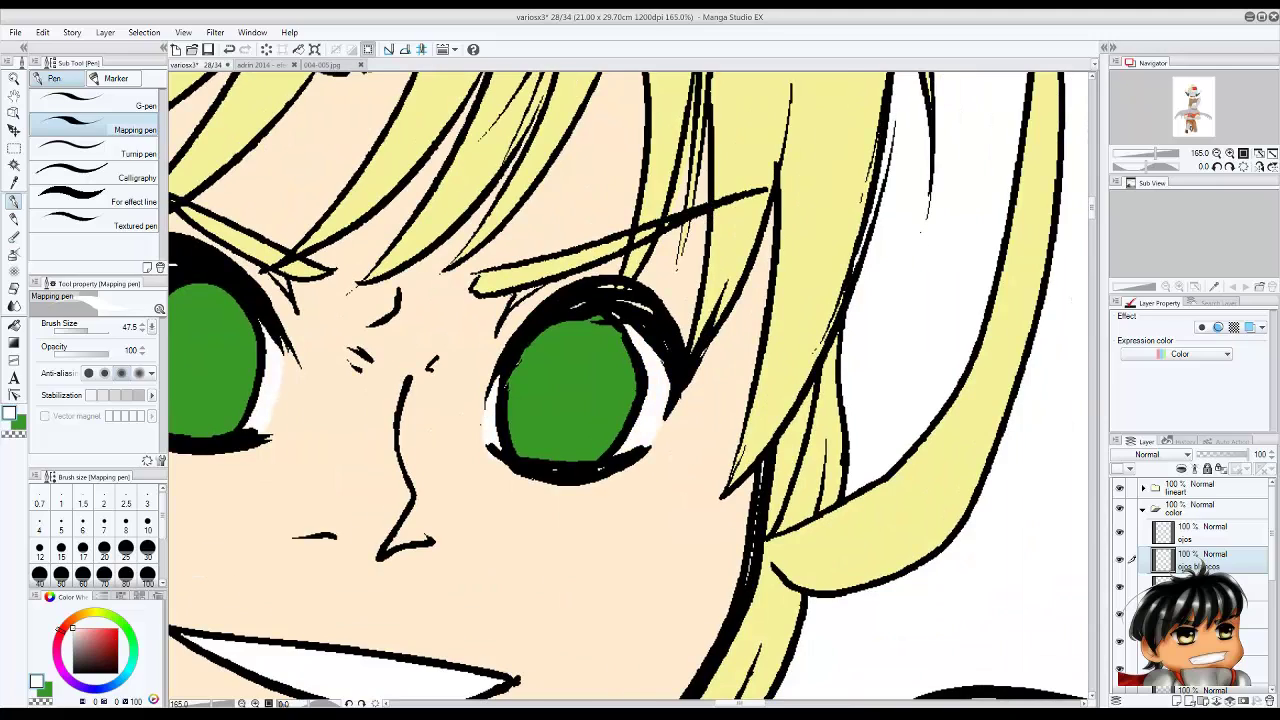
Sample the blue of the man's goggle lenses and fill the woman's round belt buckle with it.
scroll(580, 395, down, 5)
scroll(628, 390, down, 3)
scroll(628, 390, up, 3)
alt+click(660, 545)
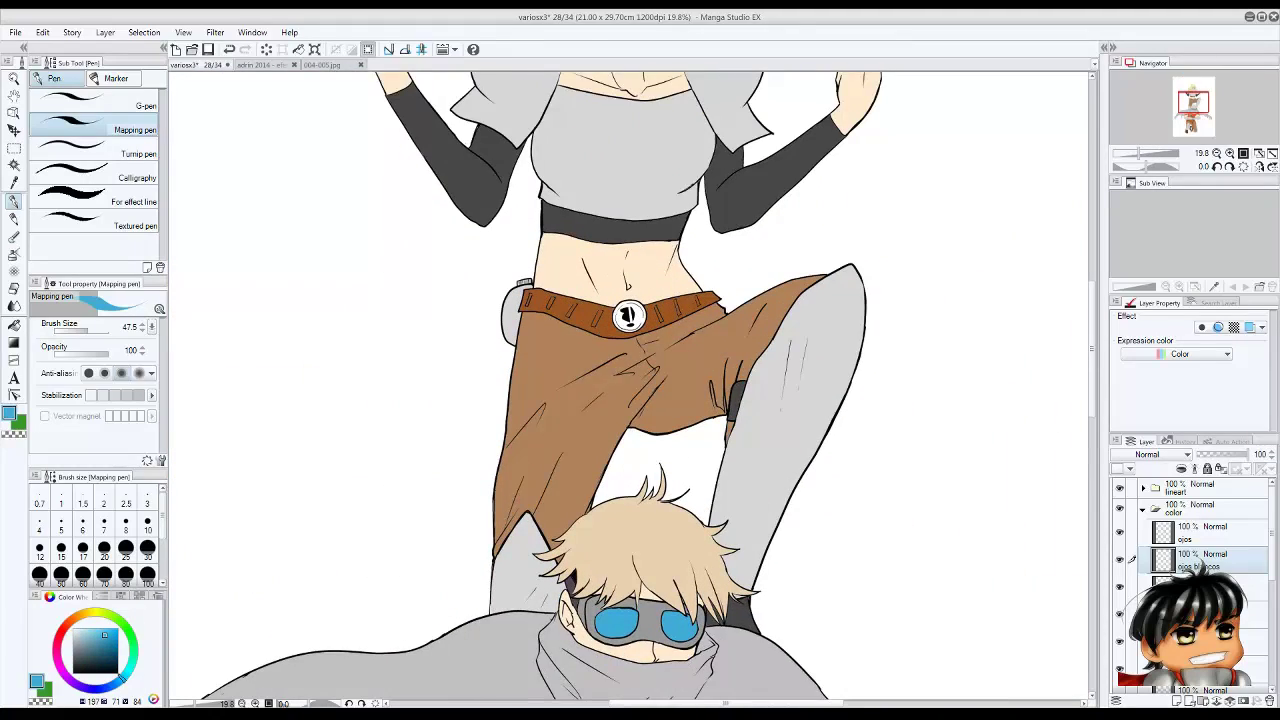
key(g)
scroll(628, 390, up, 2)
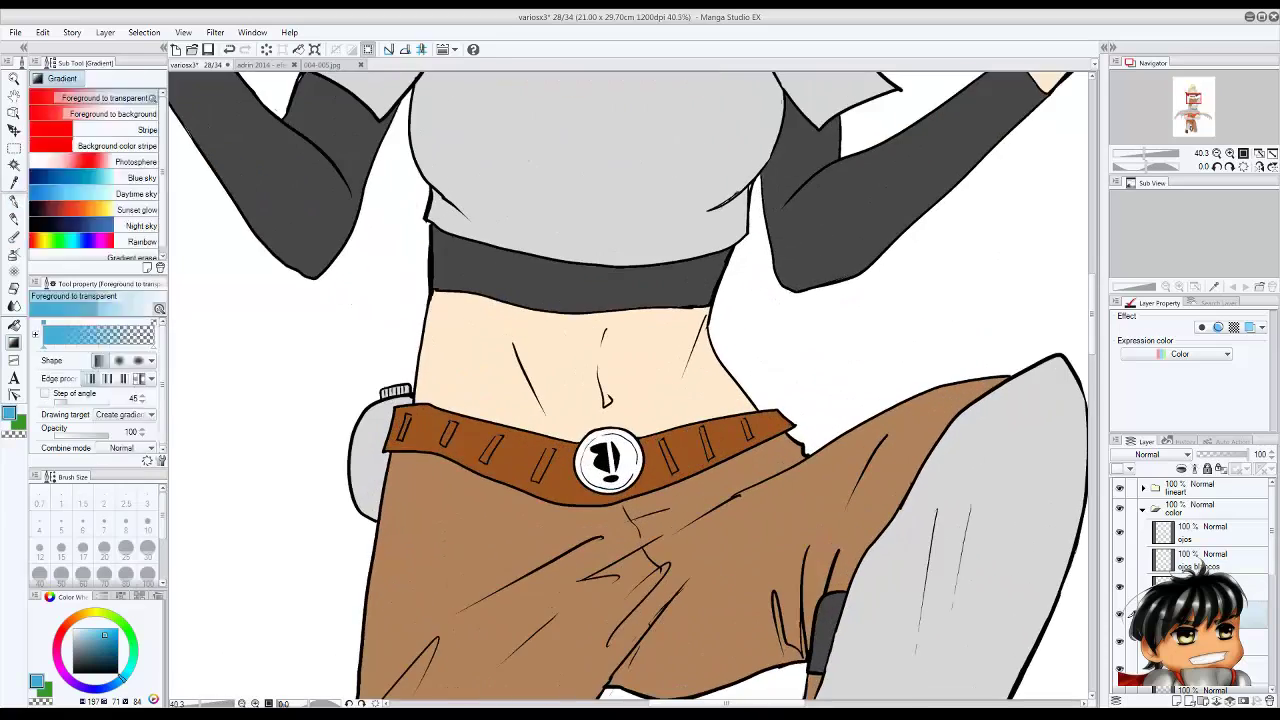
scroll(628, 390, down, 5)
scroll(640, 390, down, 2)
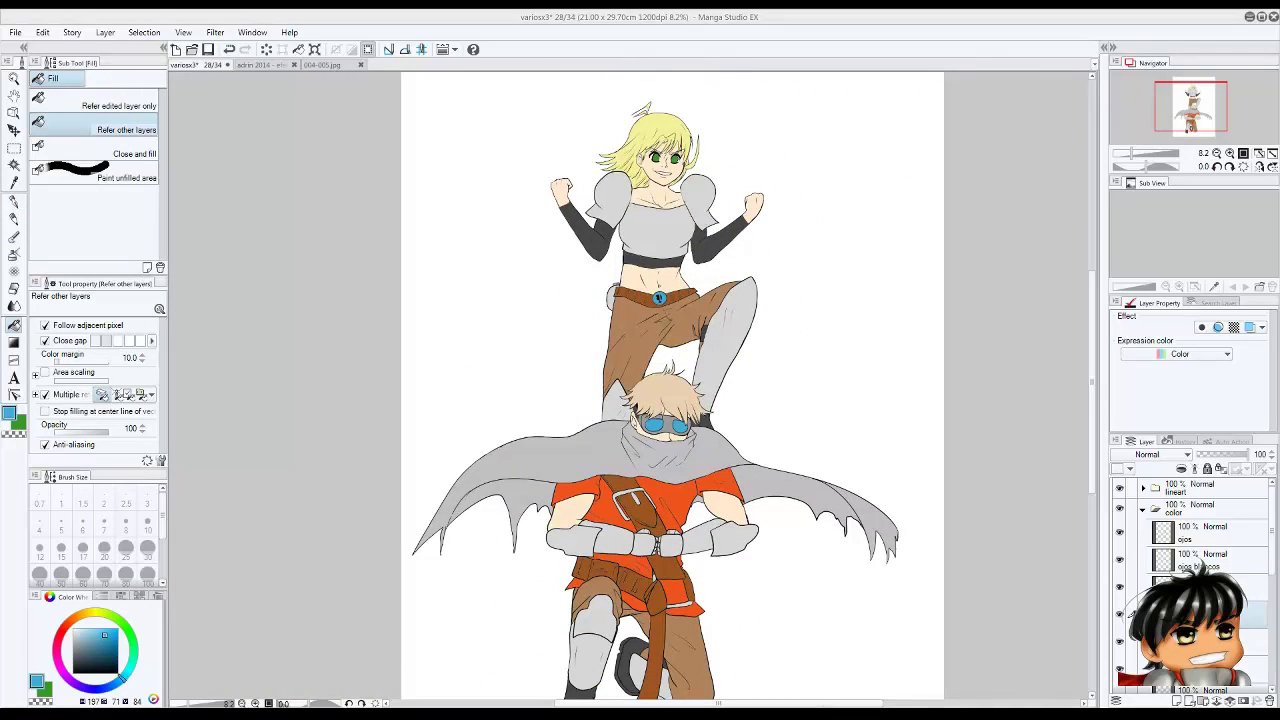
On a separate Normal layer, sketch a green oval light source with short direction strokes in the page's upper-right corner using Transparent watercolor.
scroll(640, 390, up, 4)
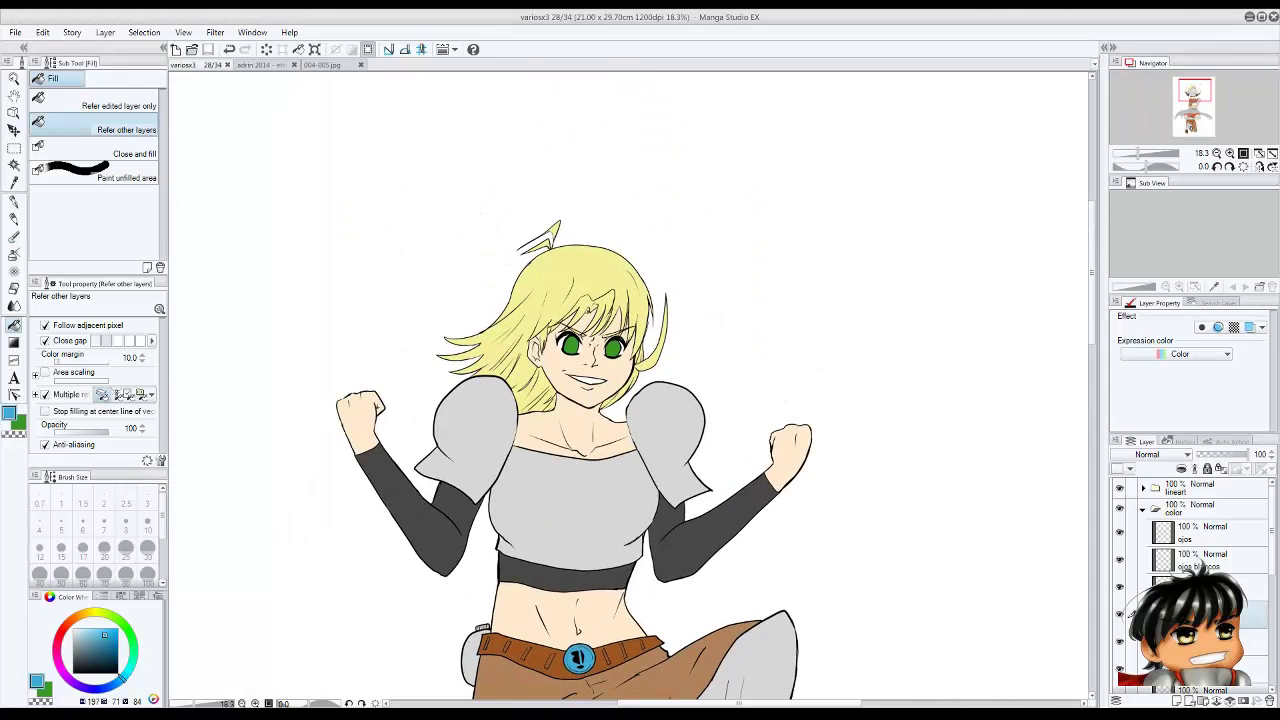
key(b)
scroll(630, 390, up, 2)
scroll(630, 390, down, 3)
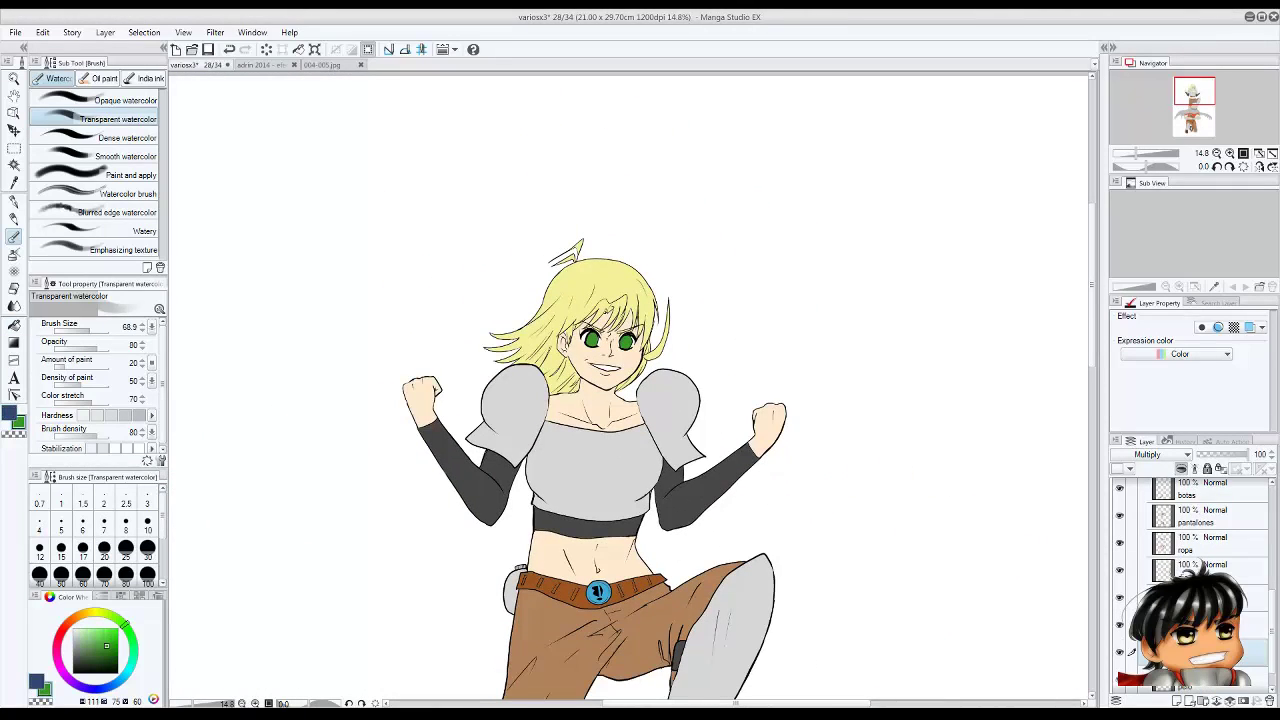
scroll(1195, 560, down, 2)
click(1252, 625)
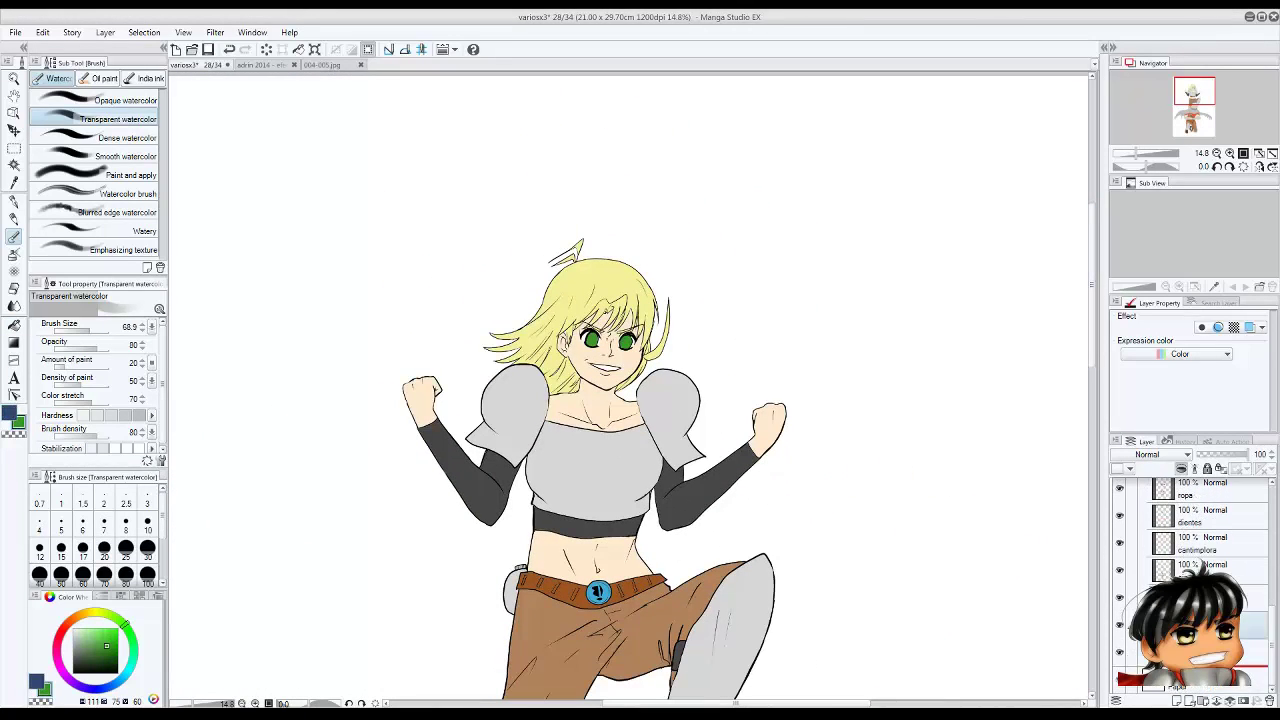
drag(700, 300, 545, 425)
drag(798, 266, 752, 290)
mouse_move(702, 378)
mouse_down()
mouse_move(660, 392)
mouse_move(666, 432)
mouse_up()
drag(760, 434, 746, 462)
drag(702, 300, 644, 312)
drag(694, 264, 642, 260)
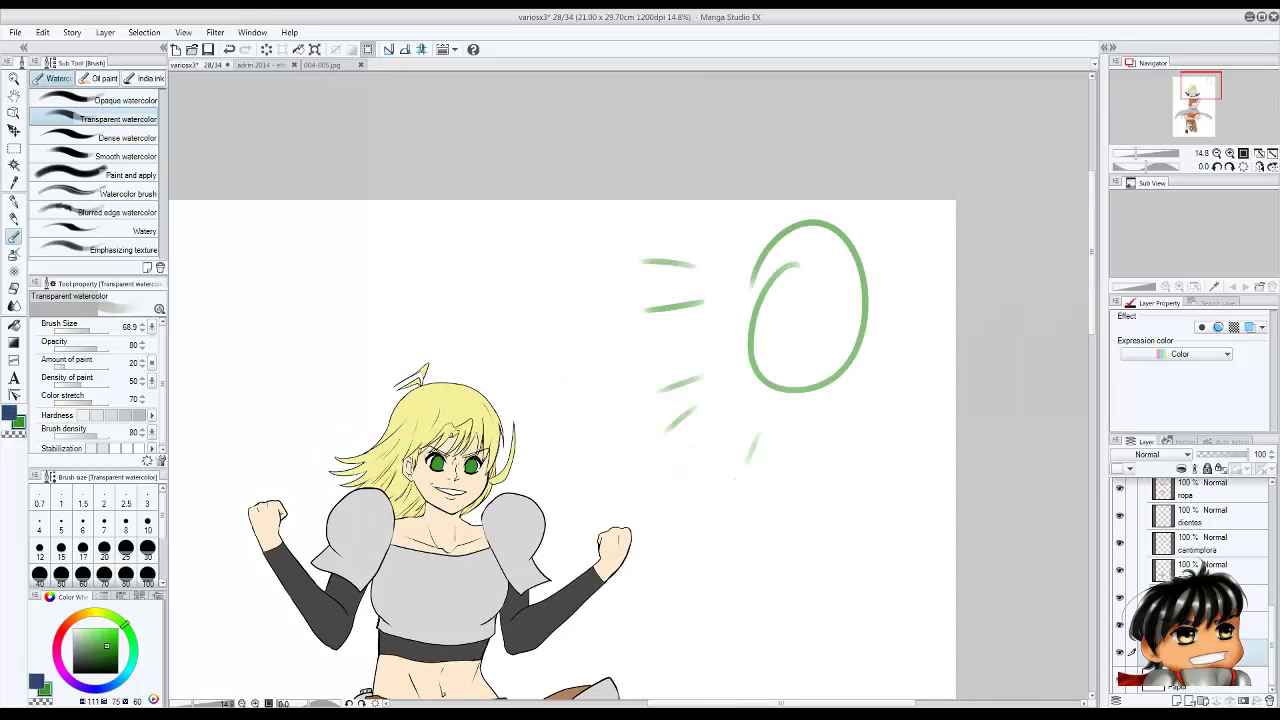
On the Multiply layer, shade the woman's fringe and the hair behind her ear with dark blue Transparent watercolor strokes.
key(x)
drag(600, 300, 806, 695)
click(1250, 598)
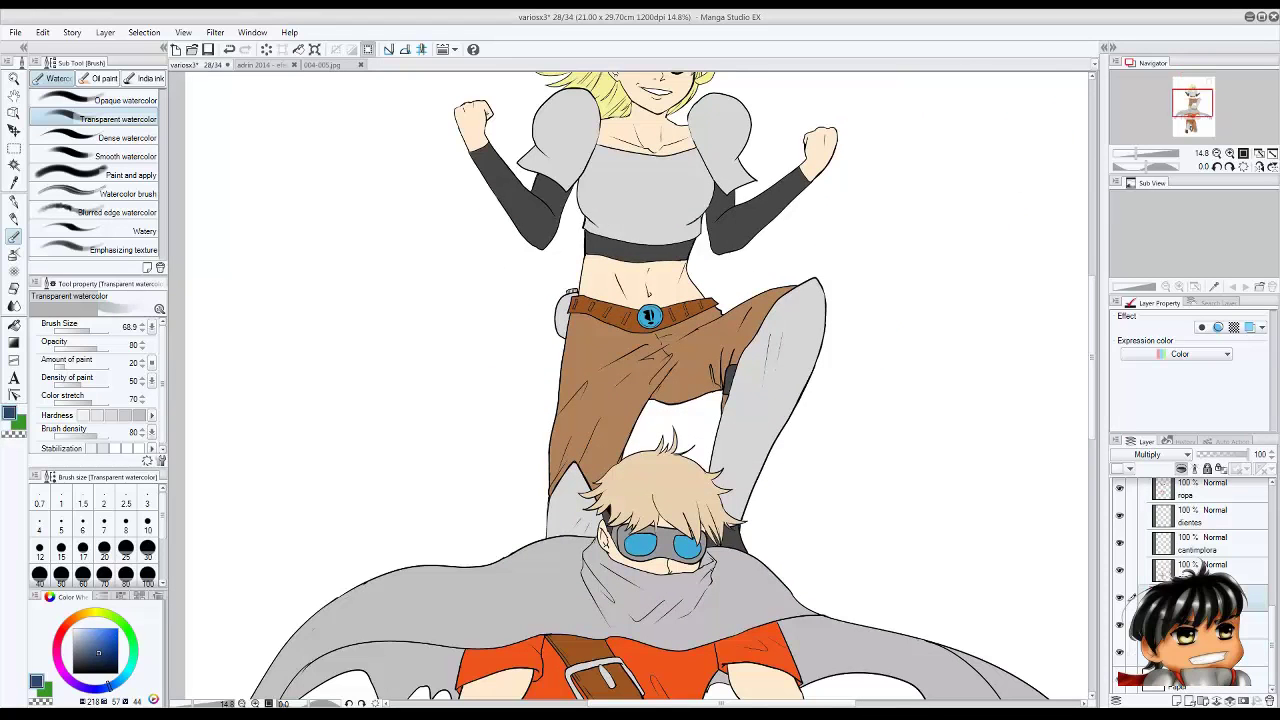
scroll(640, 300, up, 3)
drag(638, 334, 560, 404)
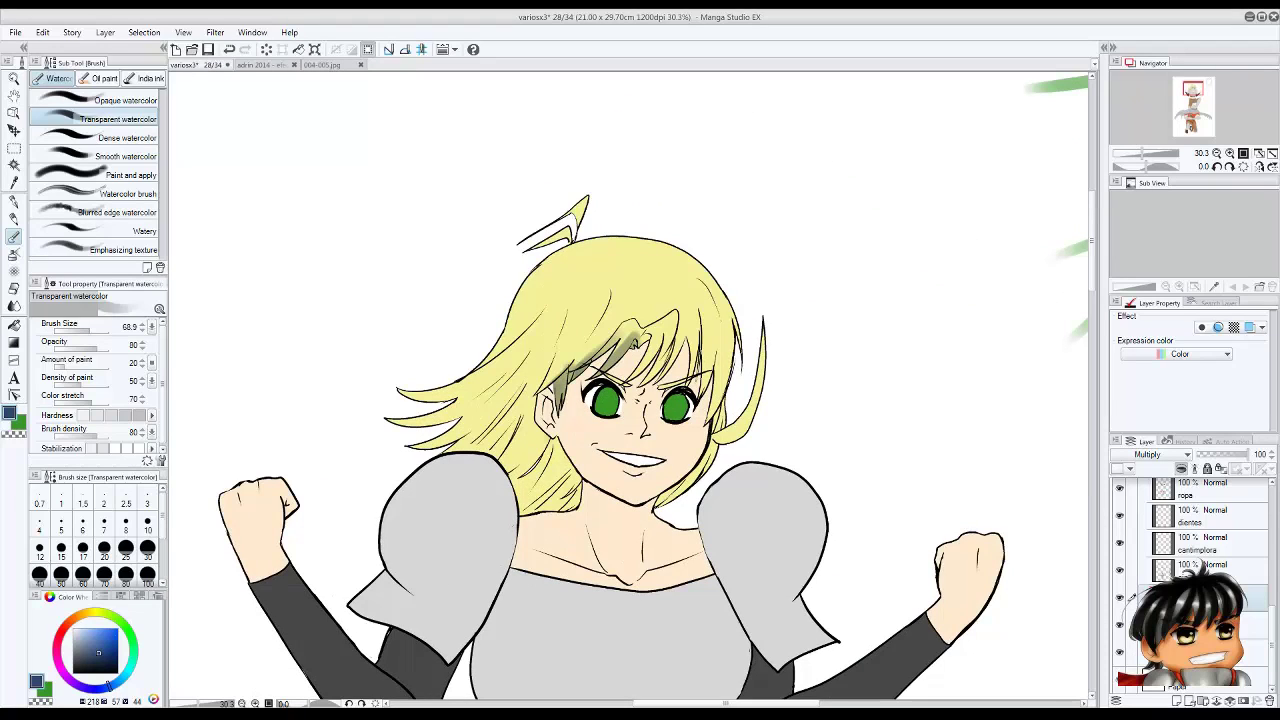
mouse_move(568, 458)
mouse_down()
mouse_move(530, 512)
mouse_move(530, 462)
mouse_move(475, 410)
mouse_move(505, 432)
mouse_up()
scroll(477, 527, up, 4)
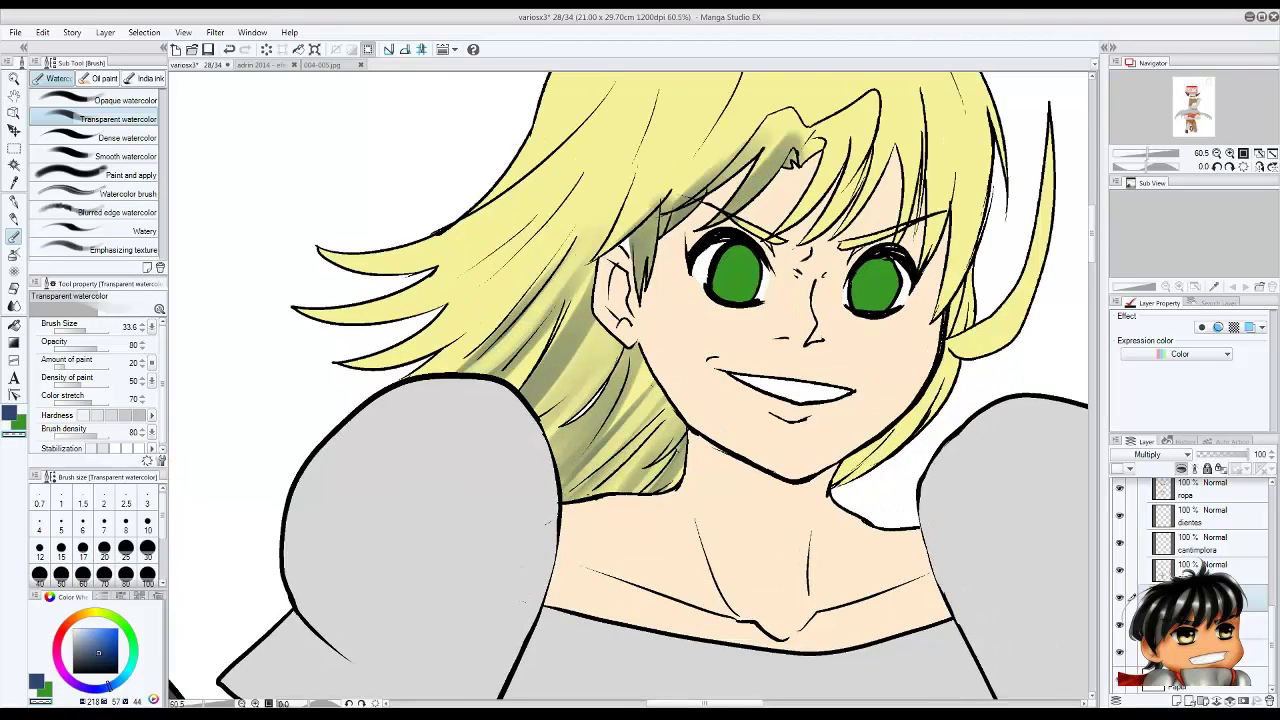
Sample the hair's yellow on its base layer, touch up the strands below the ear, and reselect the Multiply shading layer.
click(80, 615)
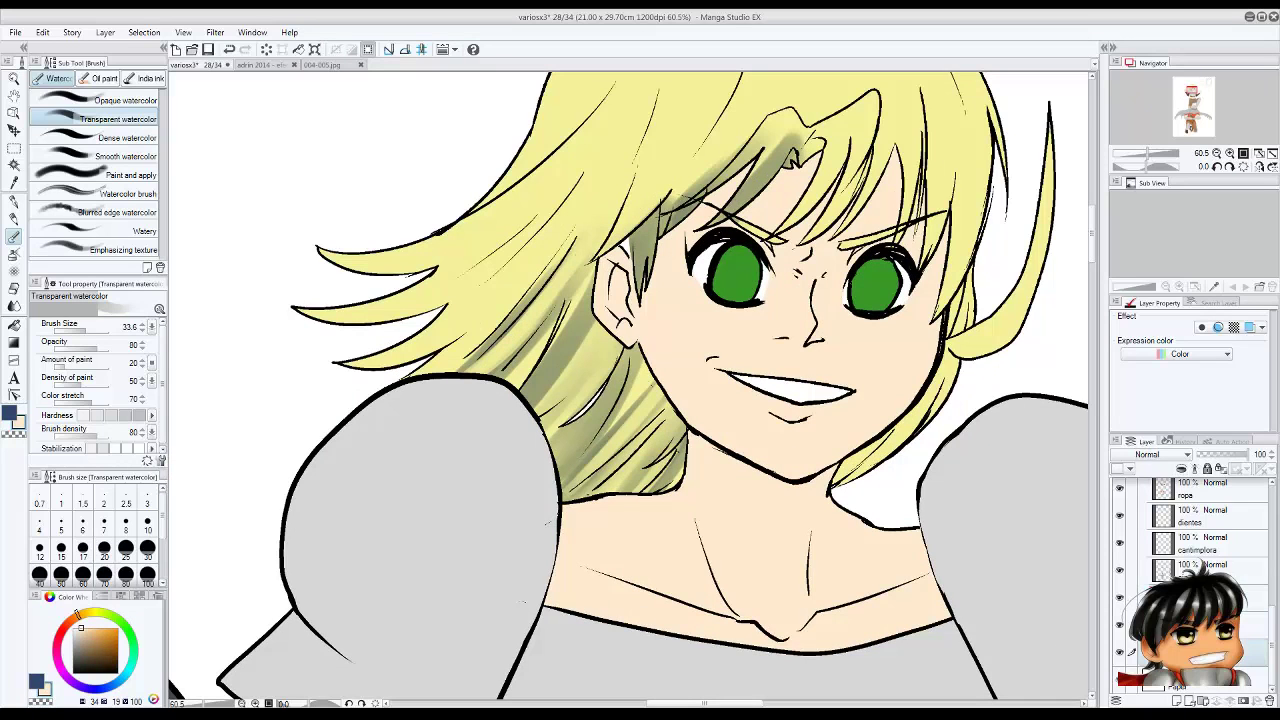
ctrl+shift+click(630, 290)
key(g)
scroll(628, 258, up, 2)
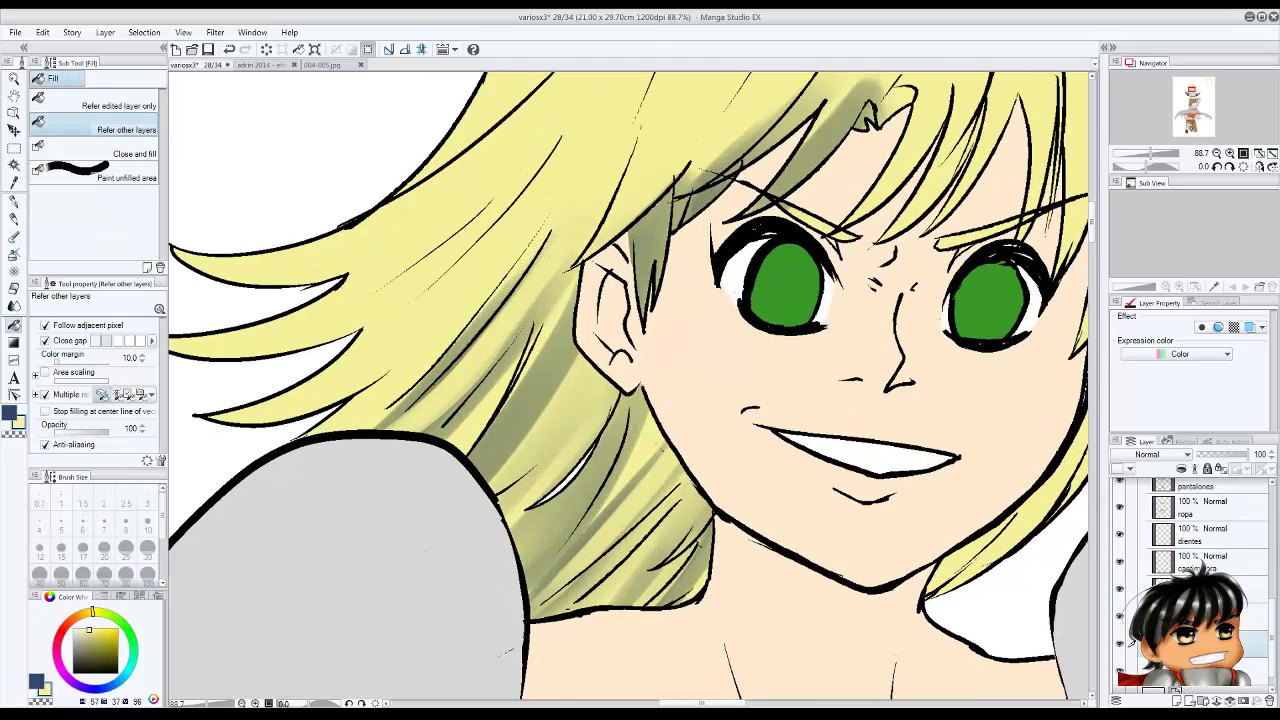
scroll(640, 245, down, 2)
key(b)
drag(610, 345, 655, 265)
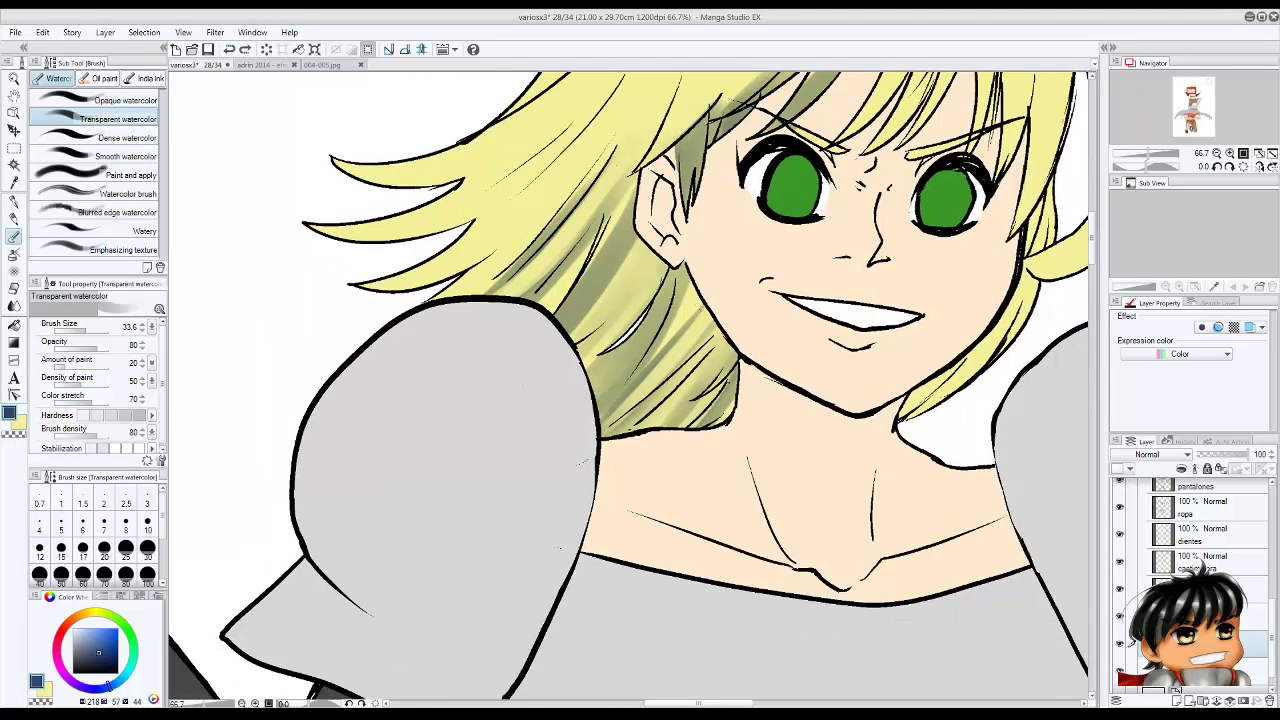
ctrl+shift+click(645, 262)
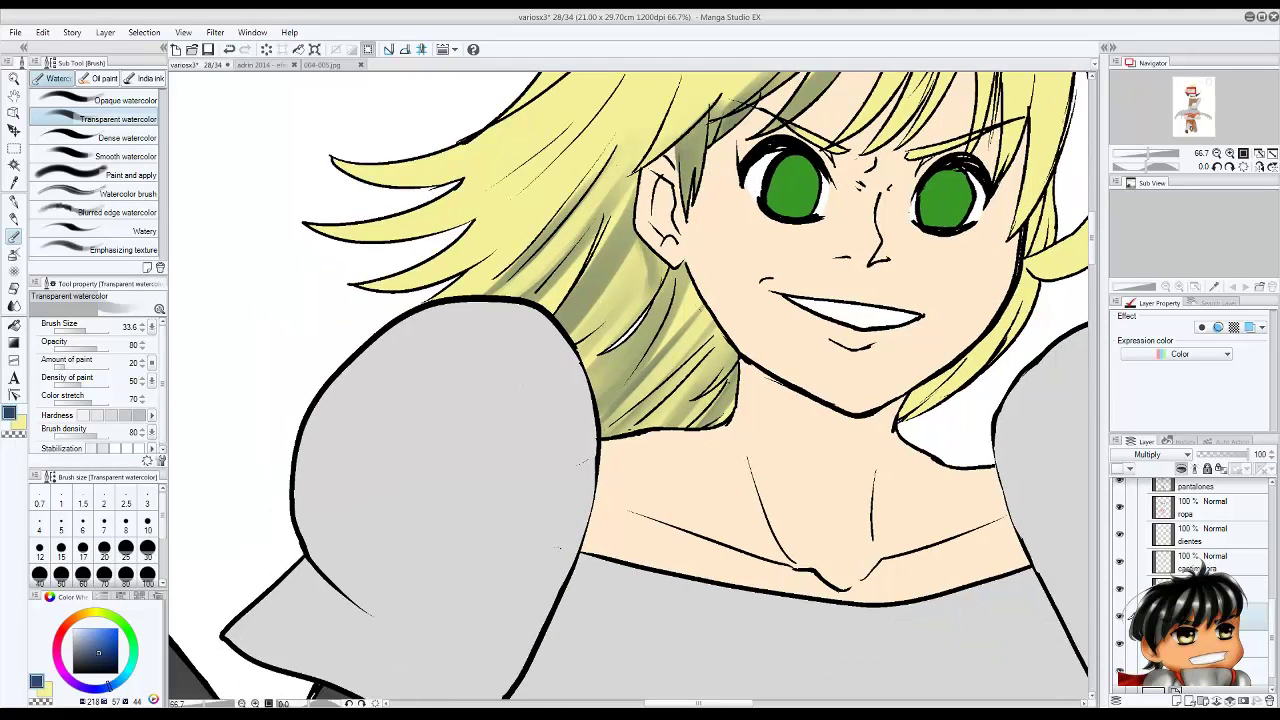
Darken the hair between the ear and the neck using the Opaque watercolor brush at size 50.5.
key(p)
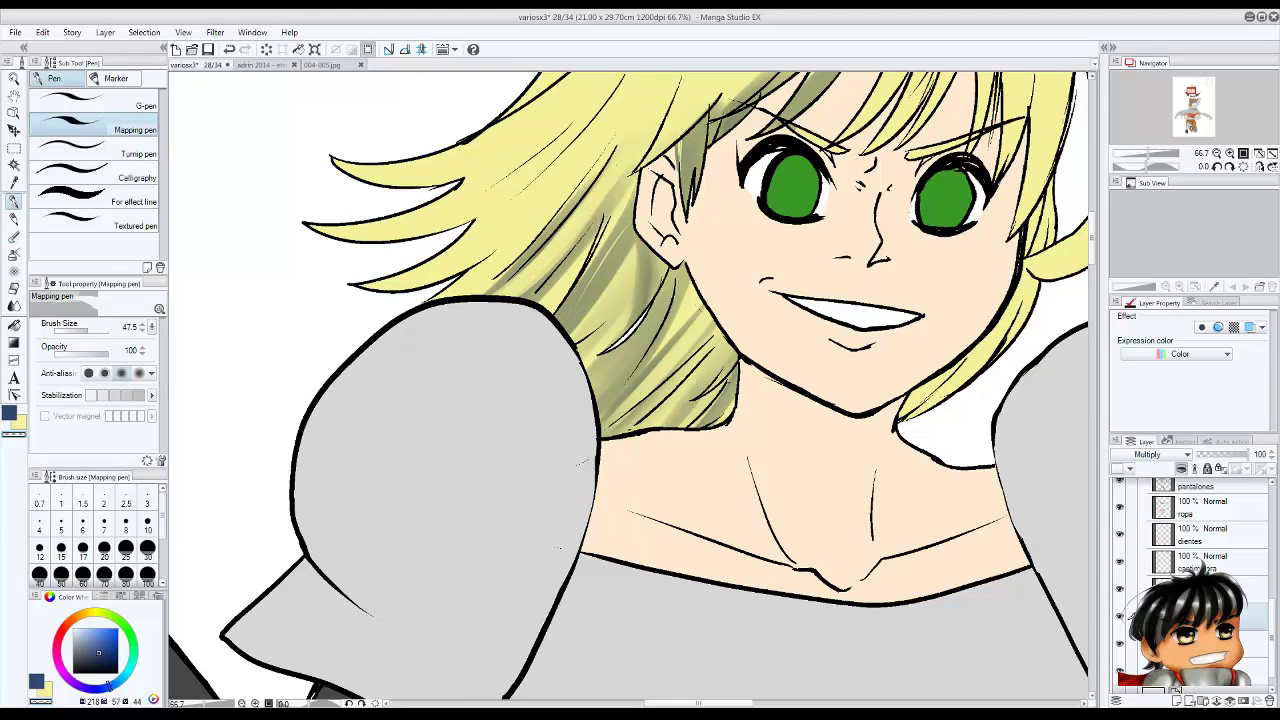
key(b)
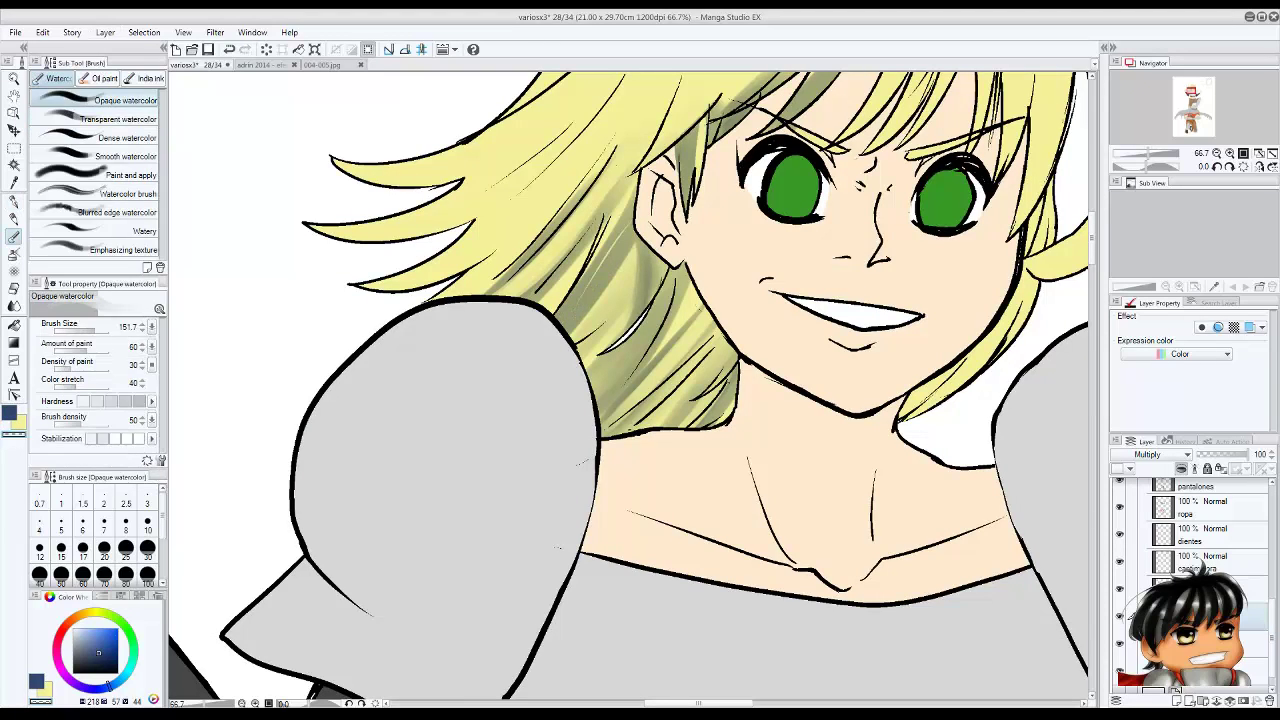
mouse_move(682, 264)
mouse_down()
mouse_move(618, 386)
mouse_move(660, 350)
mouse_move(645, 336)
mouse_up()
drag(700, 300, 660, 372)
mouse_move(735, 345)
mouse_down()
mouse_move(680, 426)
mouse_move(640, 426)
mouse_move(705, 424)
mouse_up()
drag(700, 280, 610, 410)
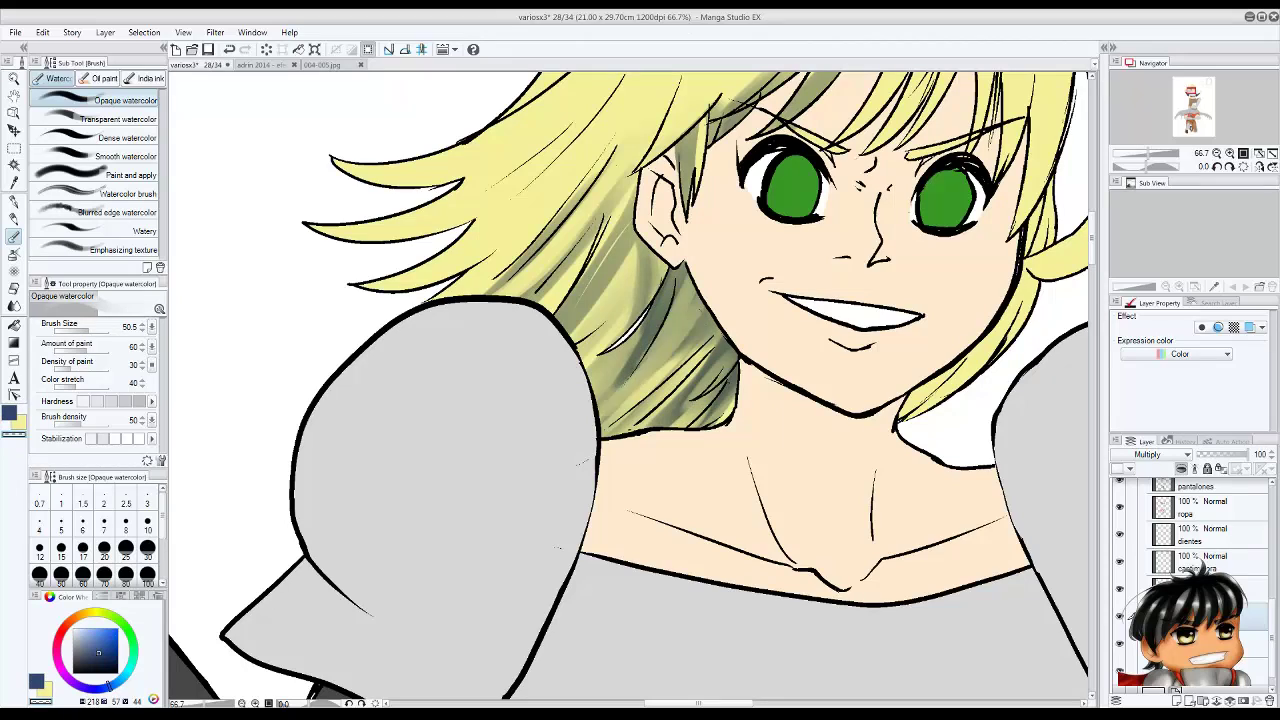
drag(680, 310, 630, 390)
mouse_move(735, 340)
mouse_down()
mouse_move(665, 426)
mouse_move(650, 425)
mouse_up()
drag(710, 308, 635, 410)
drag(685, 266, 620, 370)
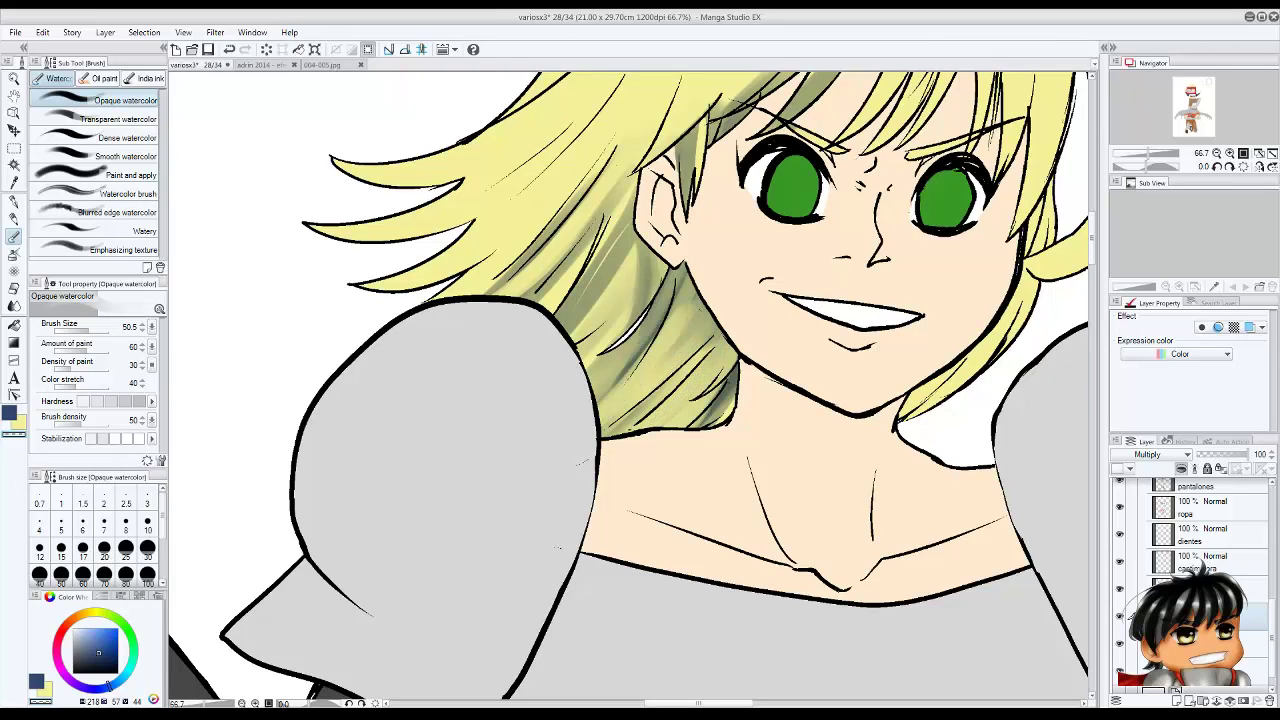
Deepen the shadow in the hair behind the neck using the Transparent watercolor brush at size 58.7.
click(118, 119)
drag(665, 325, 612, 395)
mouse_move(680, 266)
mouse_down()
mouse_move(612, 375)
mouse_move(625, 394)
mouse_up()
mouse_move(715, 325)
mouse_down()
mouse_move(645, 420)
mouse_move(664, 378)
mouse_up()
drag(734, 350, 668, 425)
drag(645, 245, 580, 335)
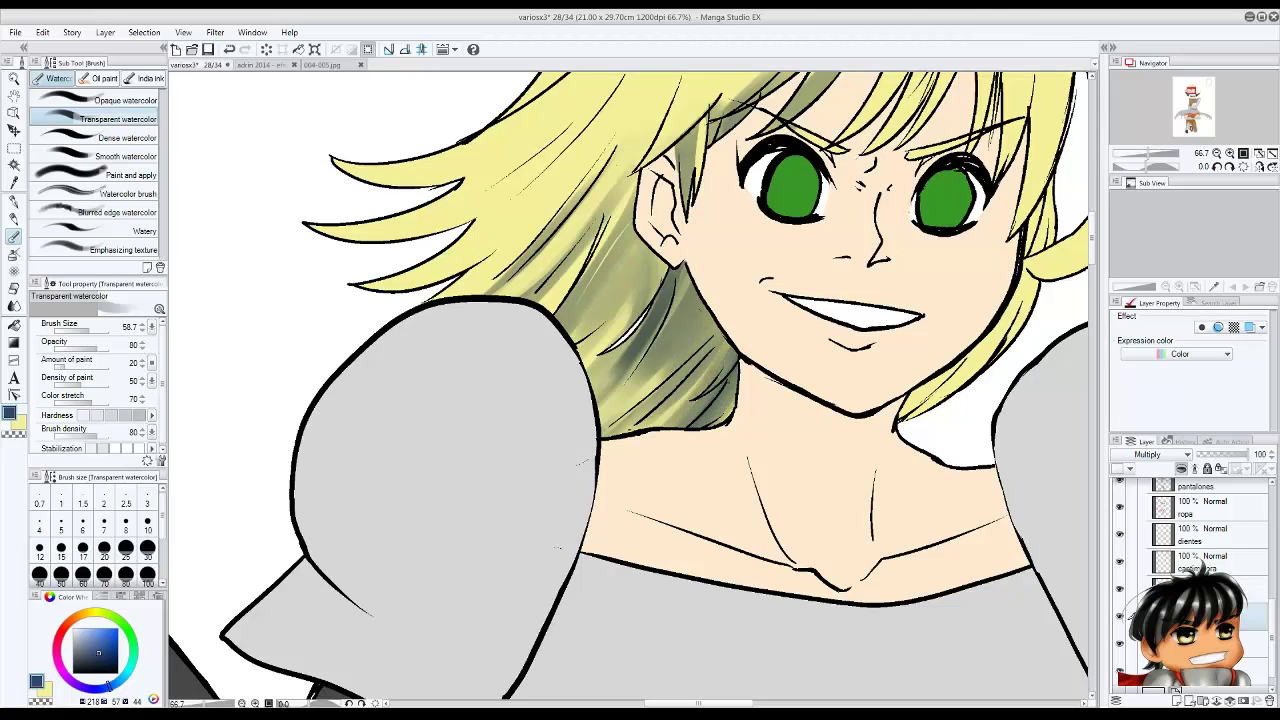
Extend the shading to the hair strands beside the ear and across the fringe over the forehead.
drag(640, 120, 545, 255)
drag(598, 200, 455, 295)
drag(700, 300, 585, 450)
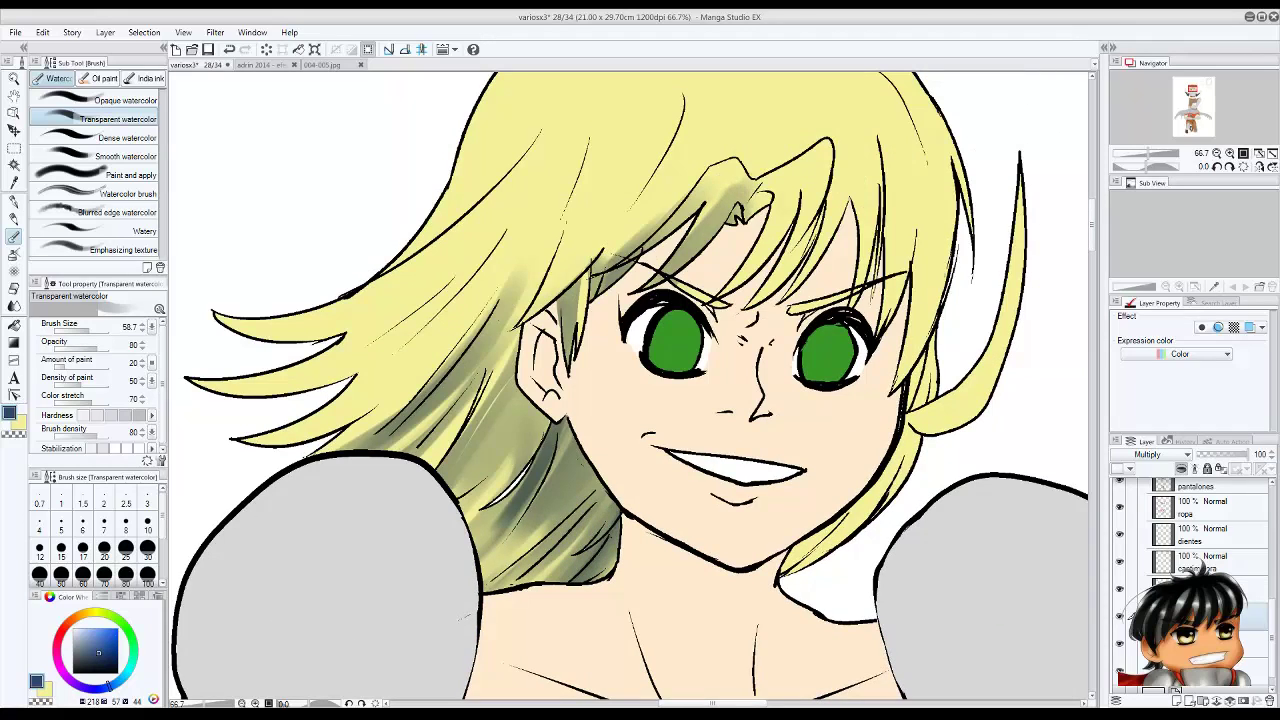
mouse_move(795, 172)
mouse_down()
mouse_move(725, 290)
mouse_move(766, 290)
mouse_up()
drag(870, 212, 825, 304)
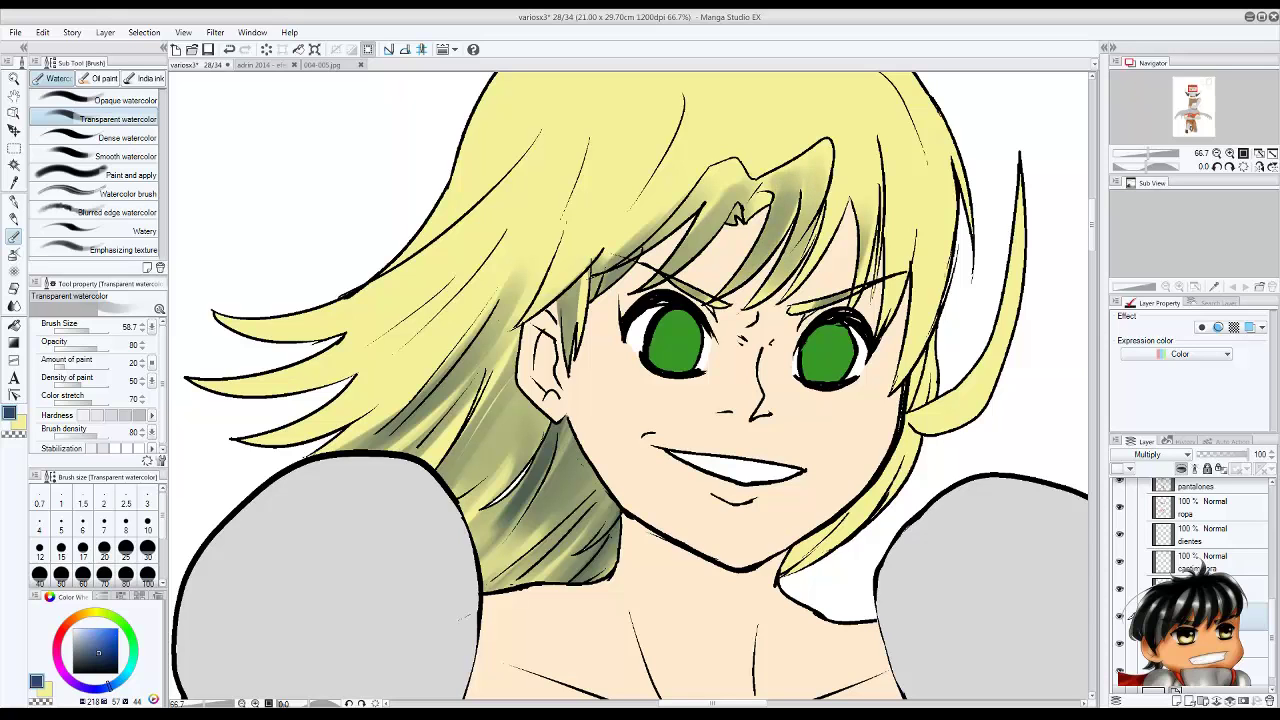
scroll(630, 390, down, 3)
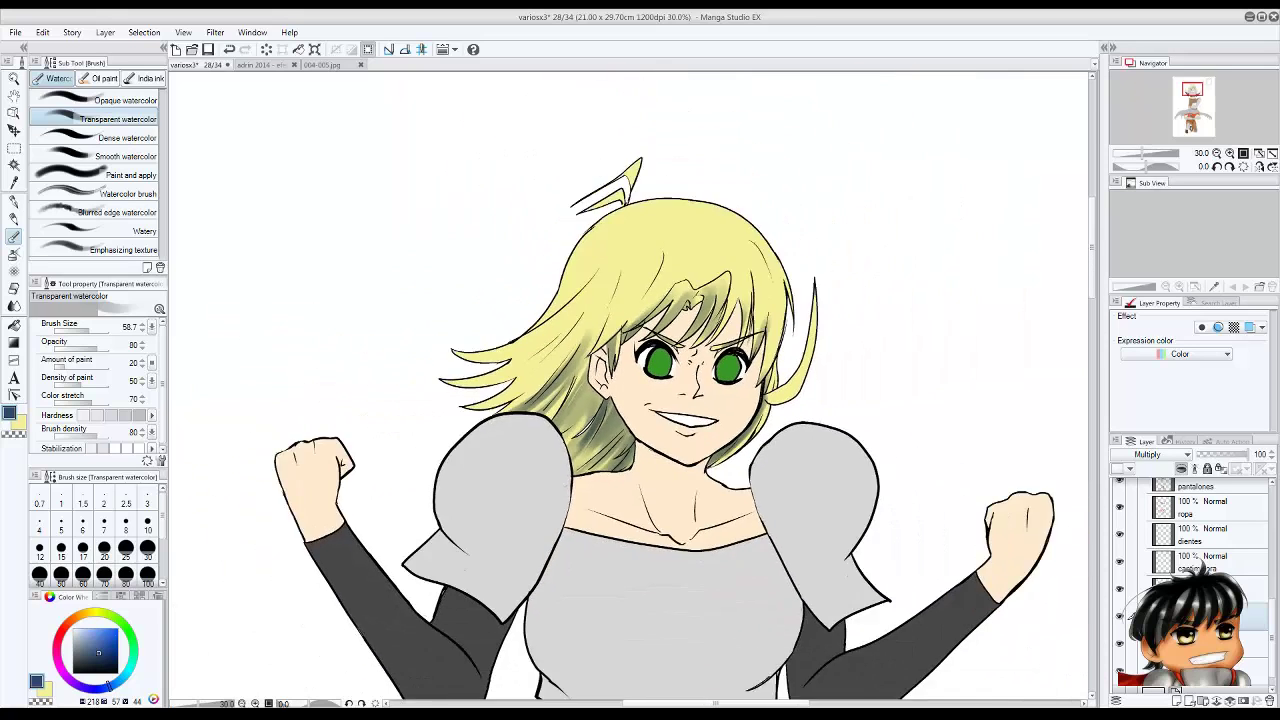
Shade the hair flowing out behind the woman's head with broad dark blue strokes at brush size 112.6.
scroll(630, 390, down, 2)
scroll(630, 390, up, 2)
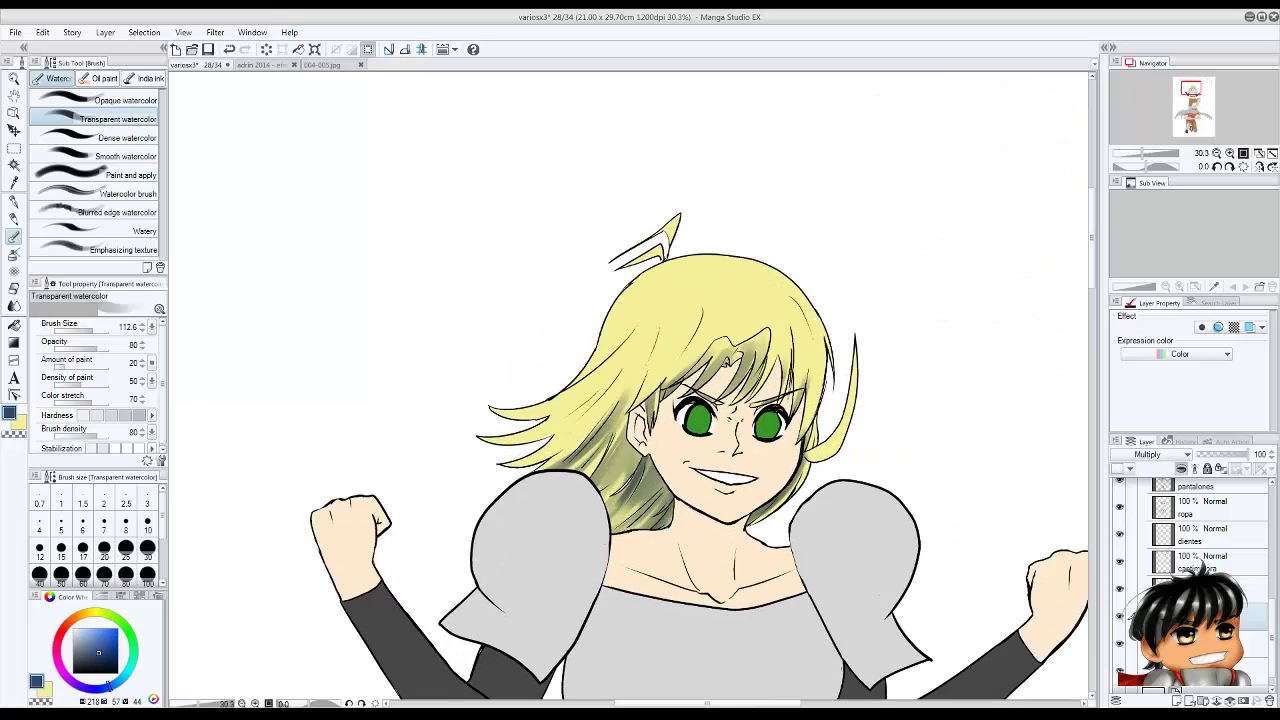
mouse_move(640, 330)
mouse_down()
mouse_move(530, 435)
mouse_move(555, 400)
mouse_move(560, 435)
mouse_up()
drag(640, 355, 535, 445)
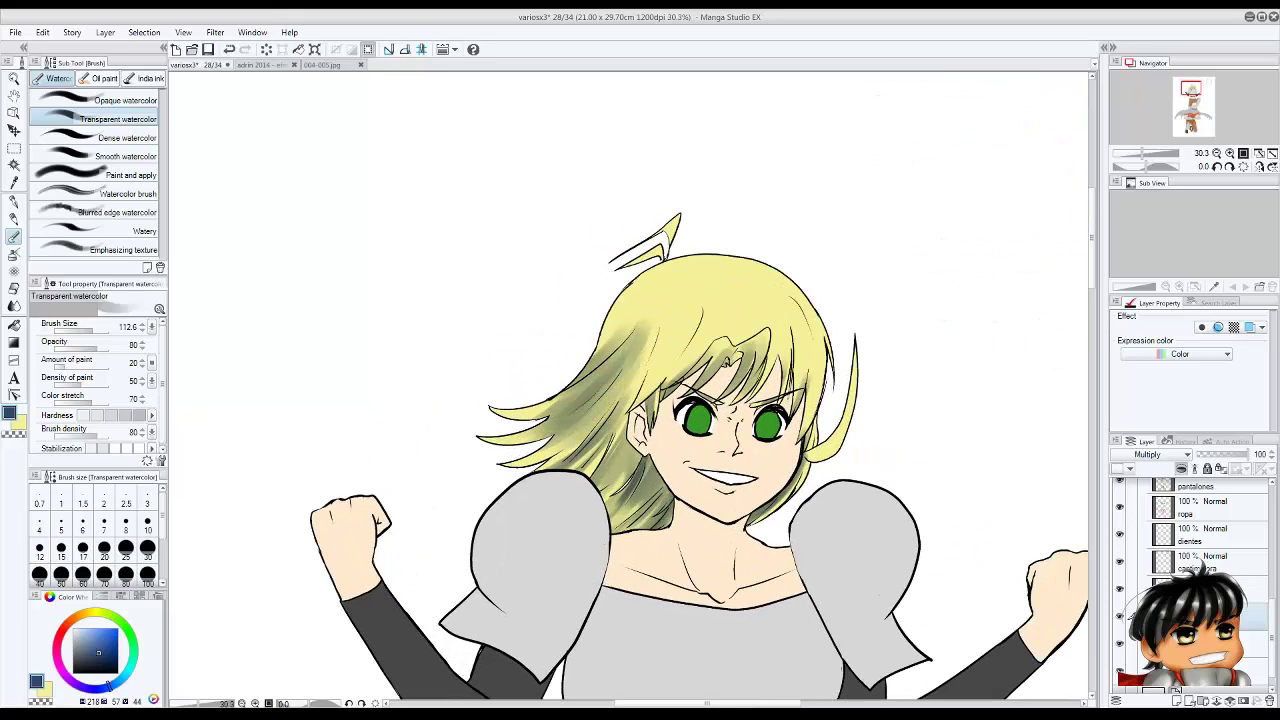
drag(655, 325, 612, 405)
mouse_move(700, 315)
mouse_down()
mouse_move(652, 378)
mouse_move(545, 440)
mouse_up()
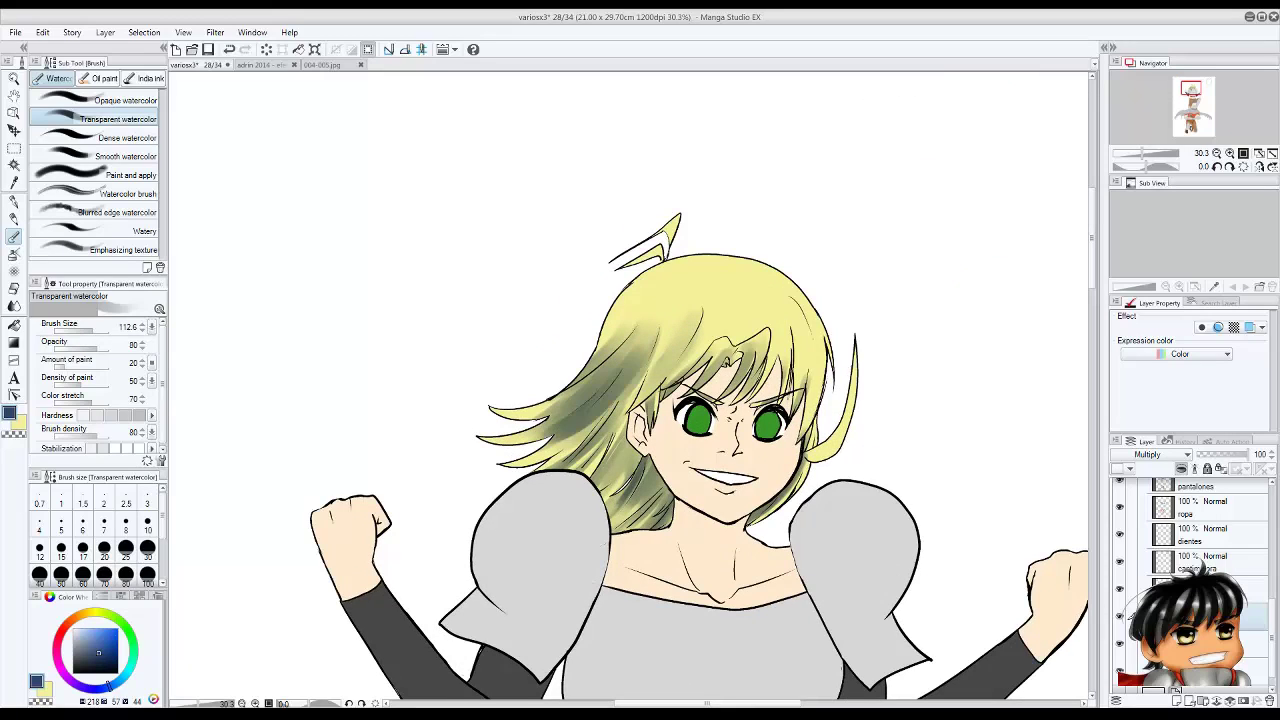
drag(645, 350, 540, 446)
drag(594, 394, 520, 424)
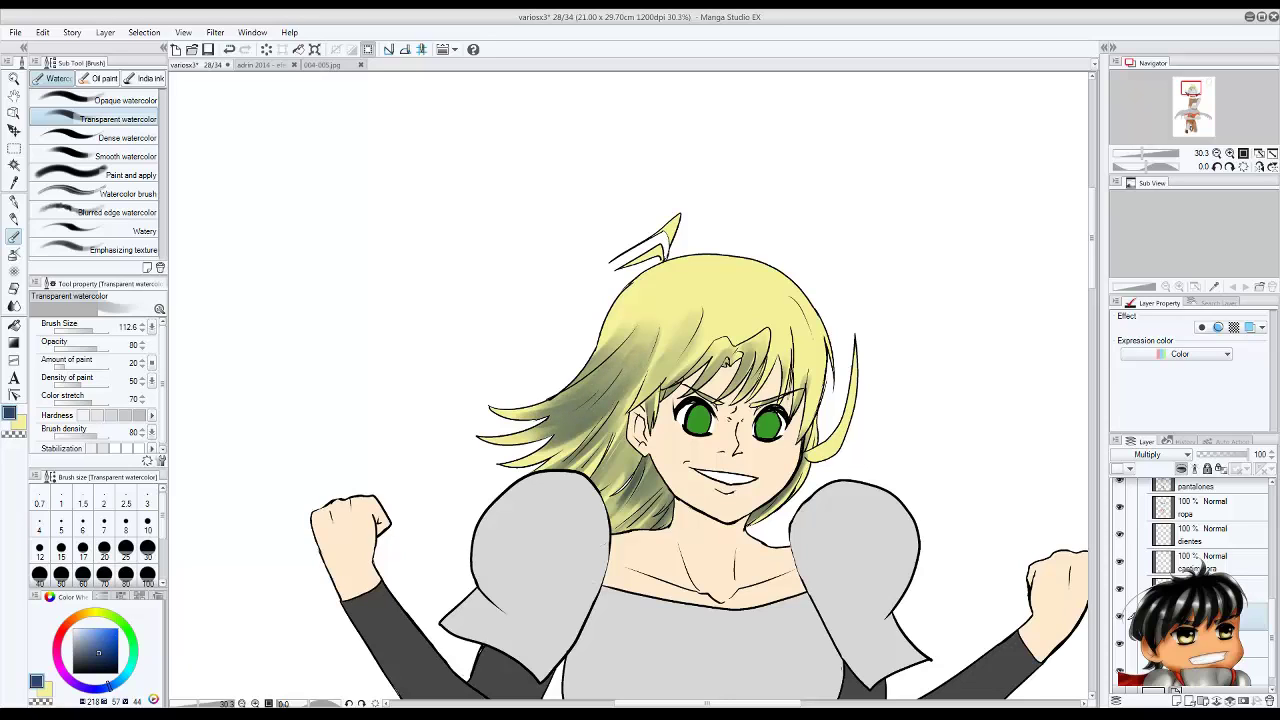
Paint thin light strands into the shaded hair above the ear with the sampled yellow at brush size 26.7.
key(x)
key([)
mouse_move(600, 395)
mouse_down()
mouse_move(535, 430)
mouse_move(520, 420)
mouse_up()
key(ctrl+z)
drag(652, 352, 618, 398)
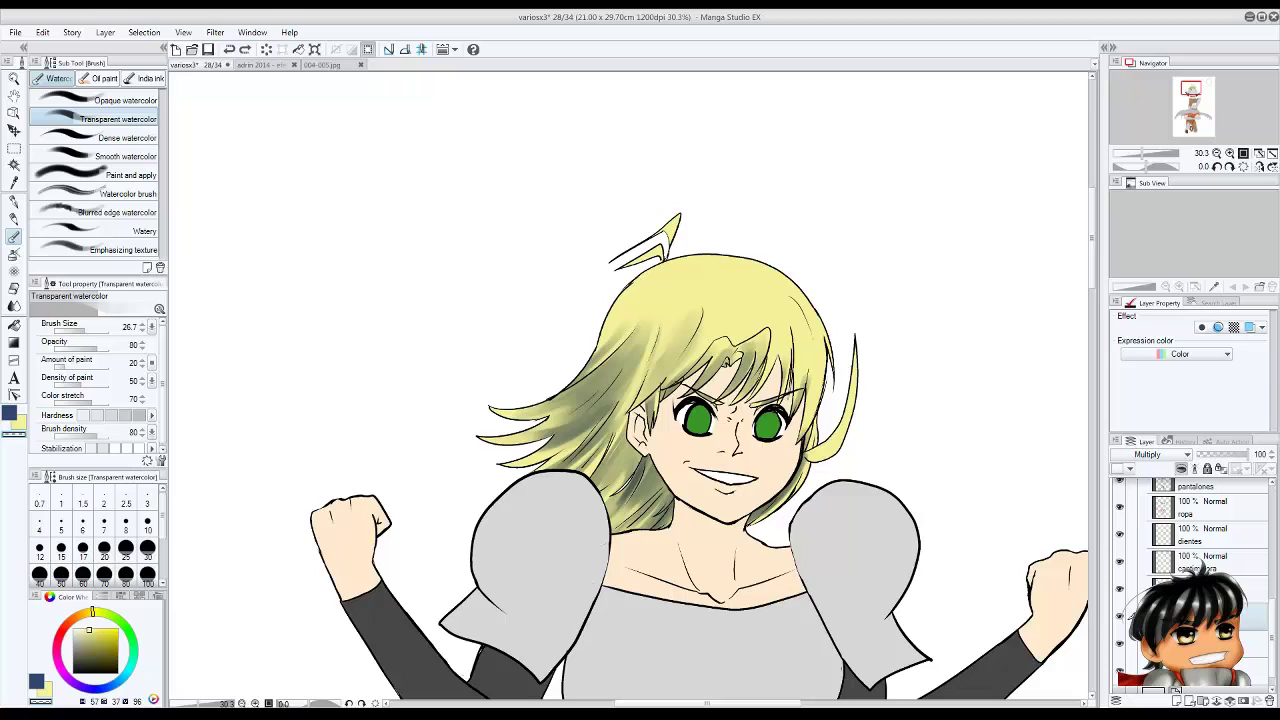
Deepen the fringe shadow with dark blue at brush size 60.5 and save the illustration.
key(x)
key(])
key(])
key(])
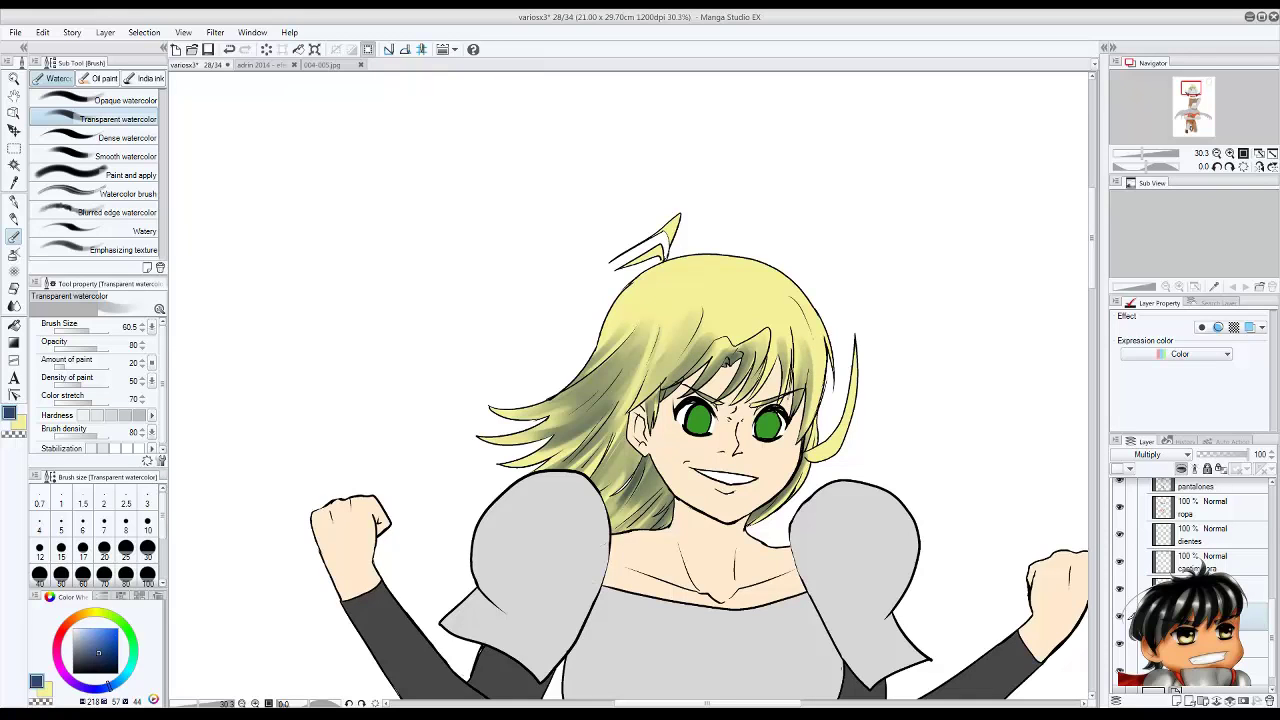
scroll(710, 335, down, 3)
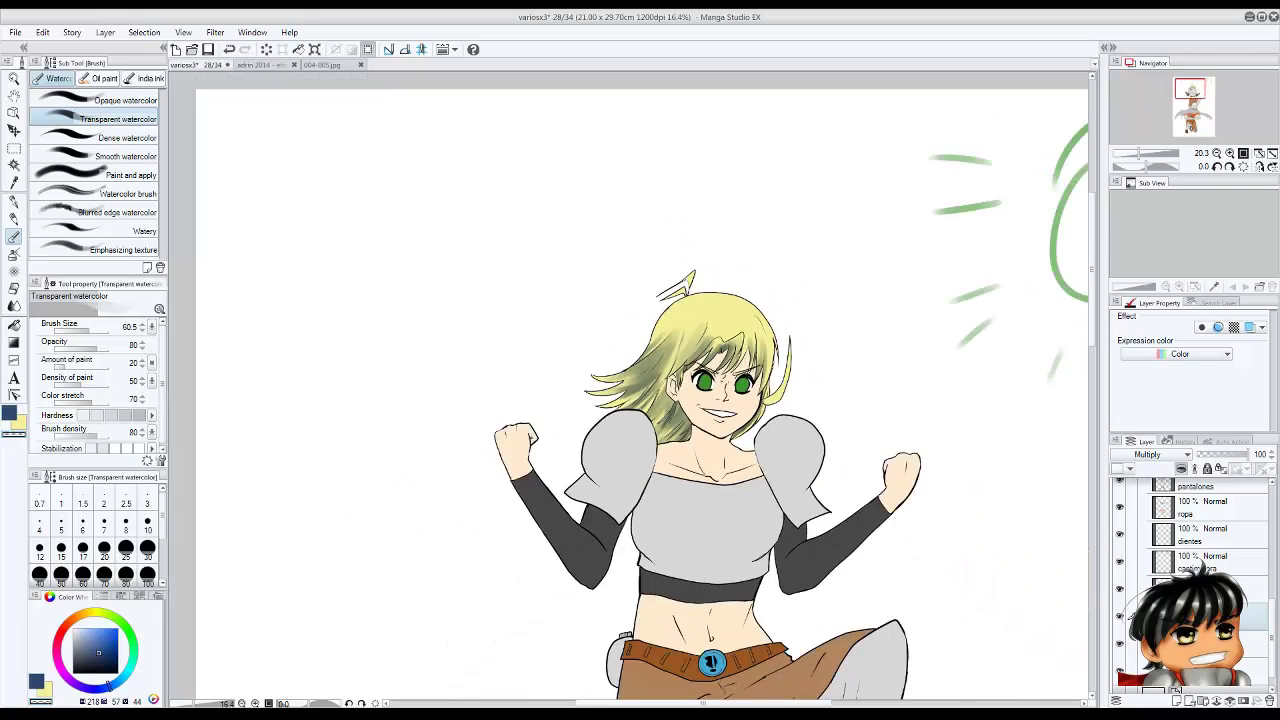
key(ctrl+s)
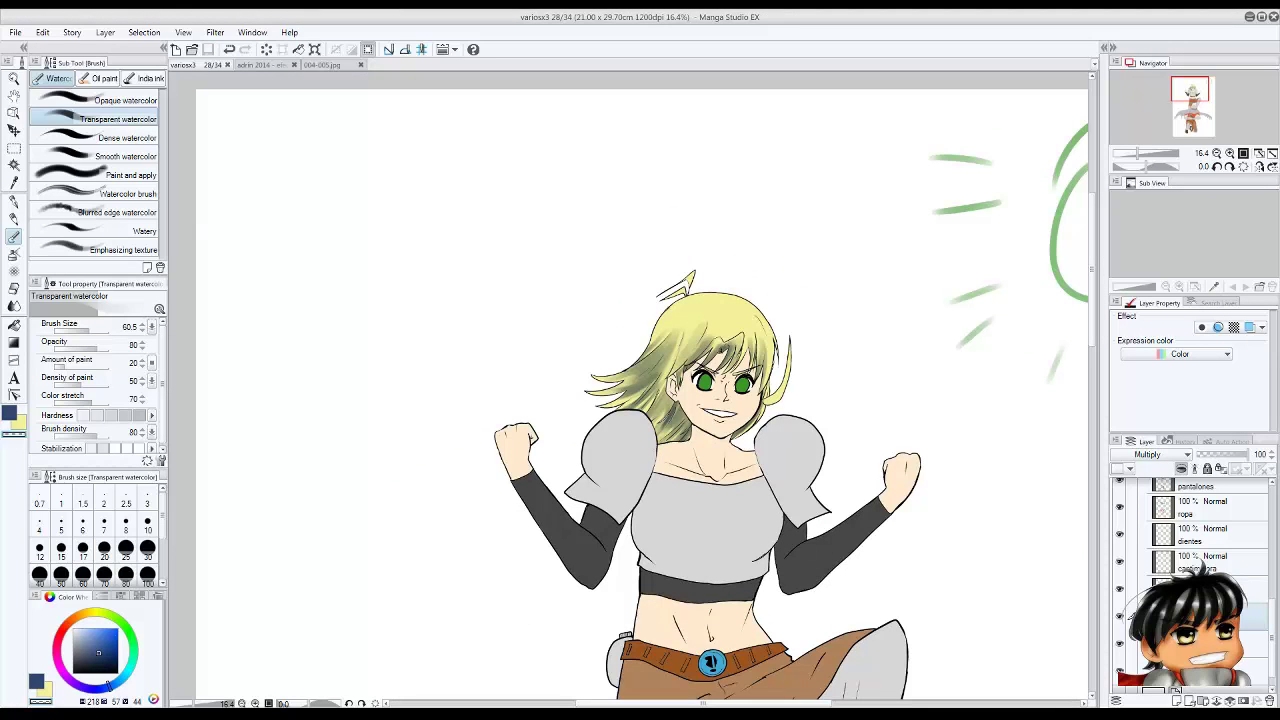
Undo the last brush stroke on the woman's hair.
scroll(746, 331, up, 2)
key(ctrl+z)
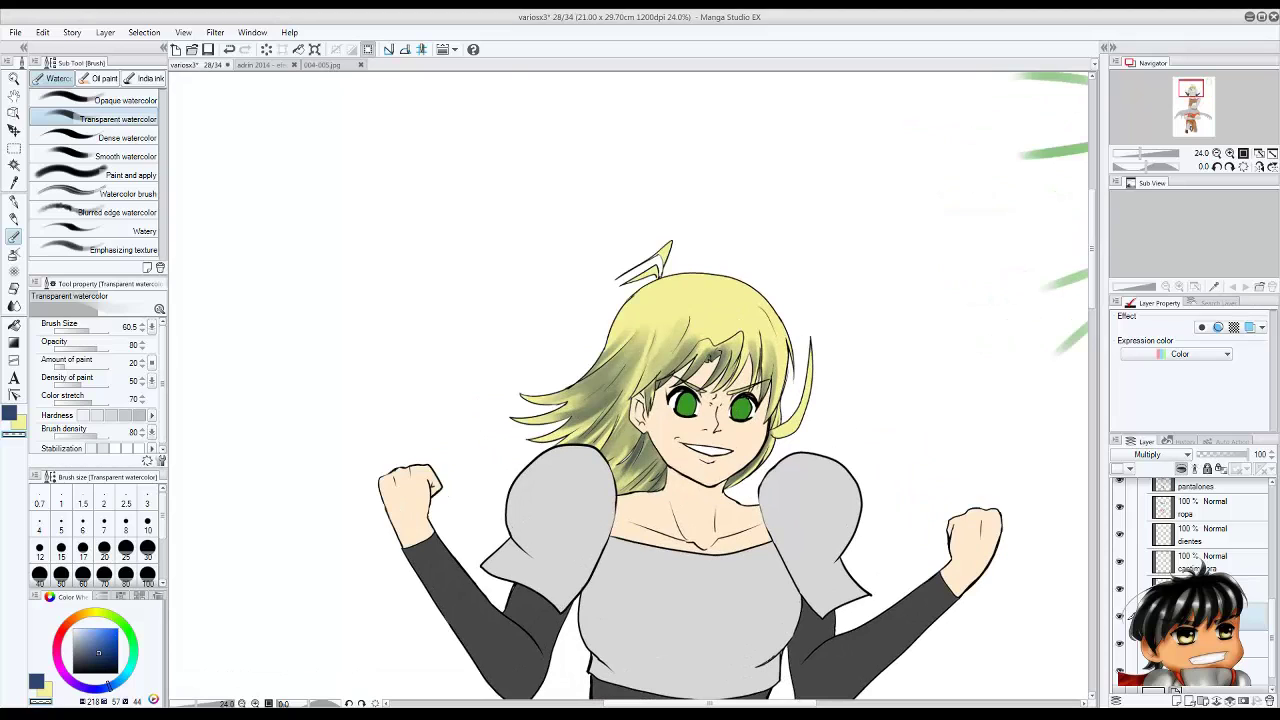
scroll(709, 432, down, 2)
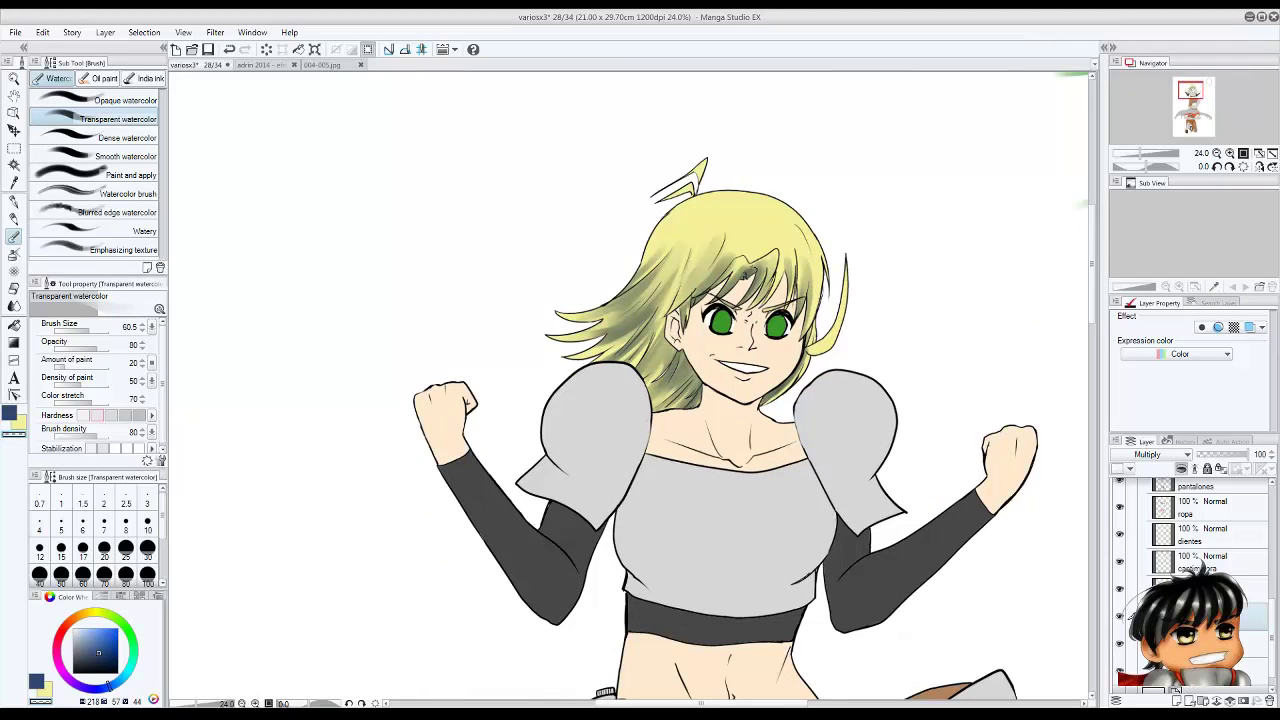
Add a Multiply layer named sombra above the armadura layer and clip it to the armor color.
key(x)
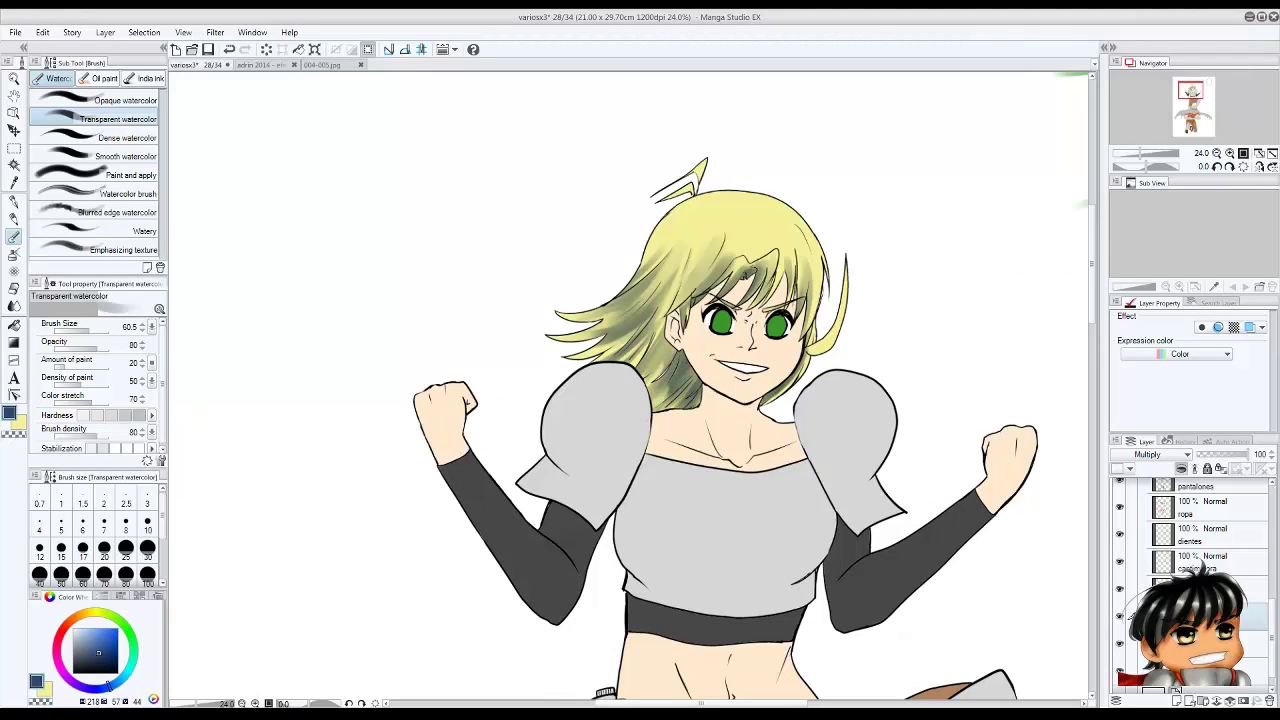
scroll(1200, 566, down, 2)
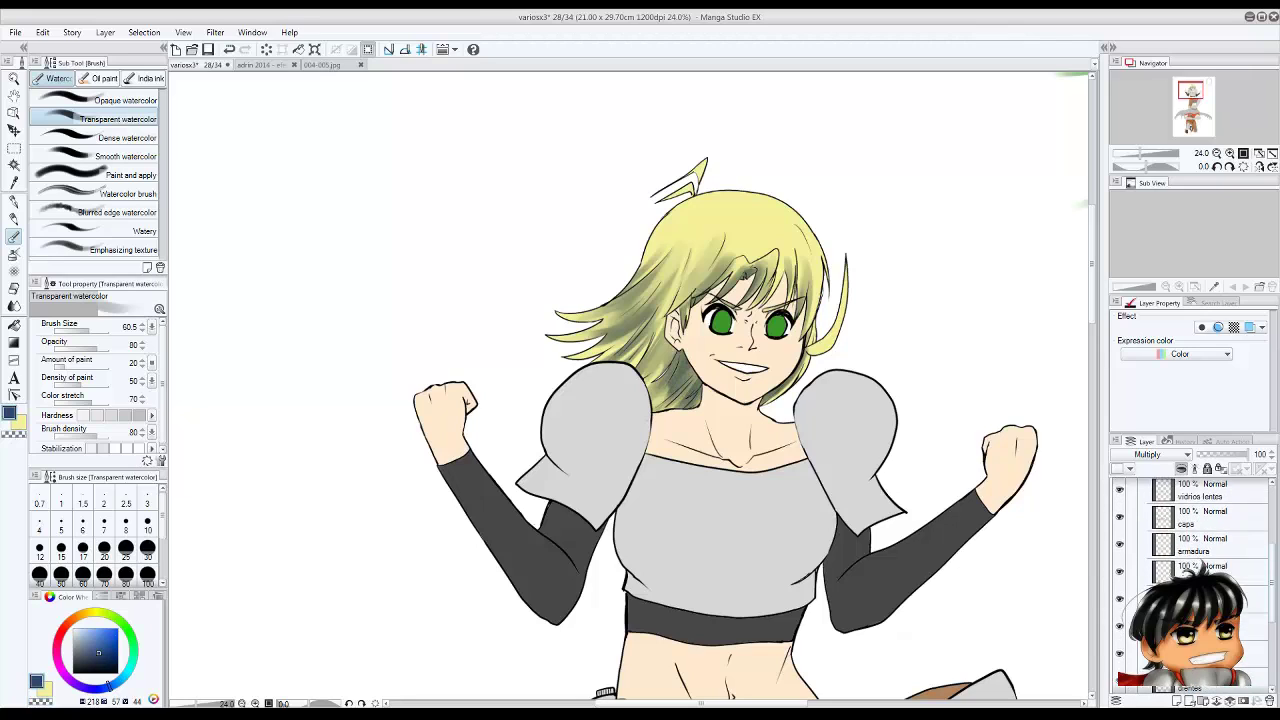
click(1200, 555)
key(ctrl+alt+g)
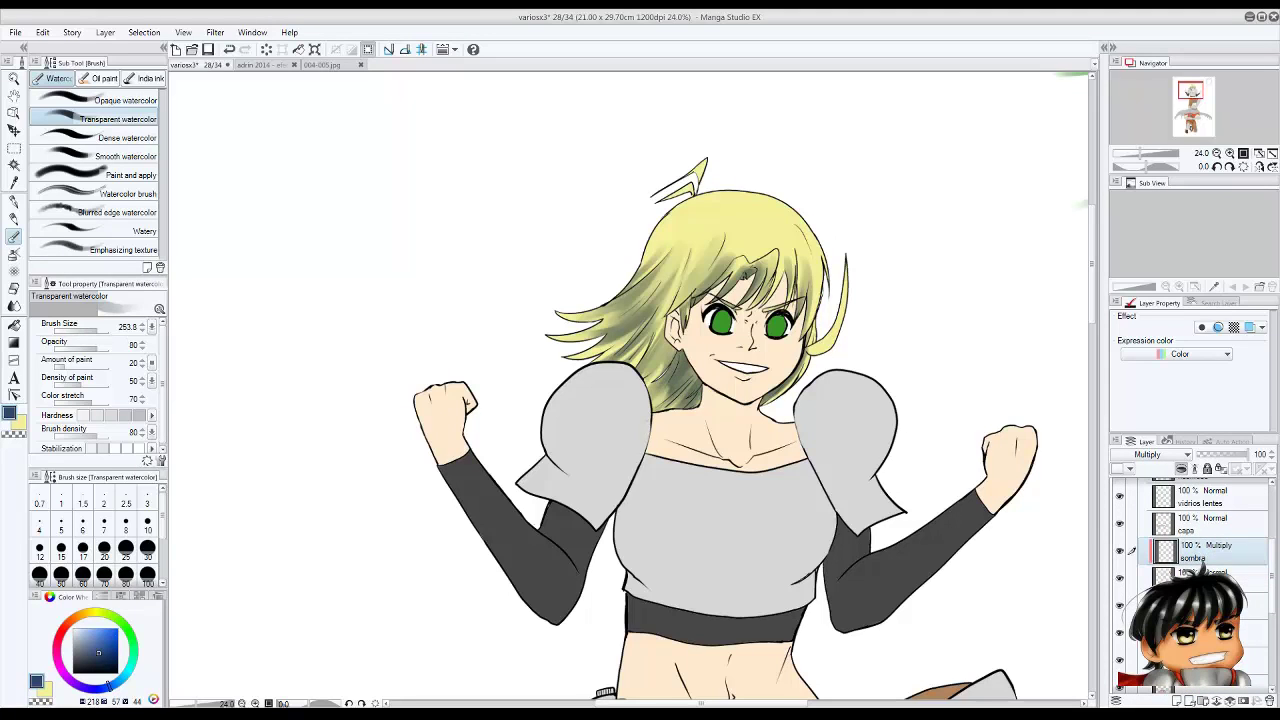
Block in dark blue shadows across the woman's breastplate with Transparent watercolor, working up to brush size 391.1.
drag(812, 508, 768, 592)
key(ctrl+z)
mouse_move(735, 520)
mouse_down()
mouse_move(685, 598)
mouse_move(650, 480)
mouse_move(745, 525)
mouse_move(720, 600)
mouse_move(660, 500)
mouse_move(740, 520)
mouse_move(755, 590)
mouse_move(700, 590)
mouse_move(745, 540)
mouse_move(690, 600)
mouse_move(670, 580)
mouse_up()
key(bracketright)
key(bracketleft)
mouse_move(640, 480)
mouse_down()
mouse_move(630, 565)
mouse_move(690, 595)
mouse_up()
key(bracketright)
mouse_move(660, 500)
mouse_down()
mouse_move(700, 560)
mouse_move(650, 545)
mouse_up()
drag(780, 525, 800, 580)
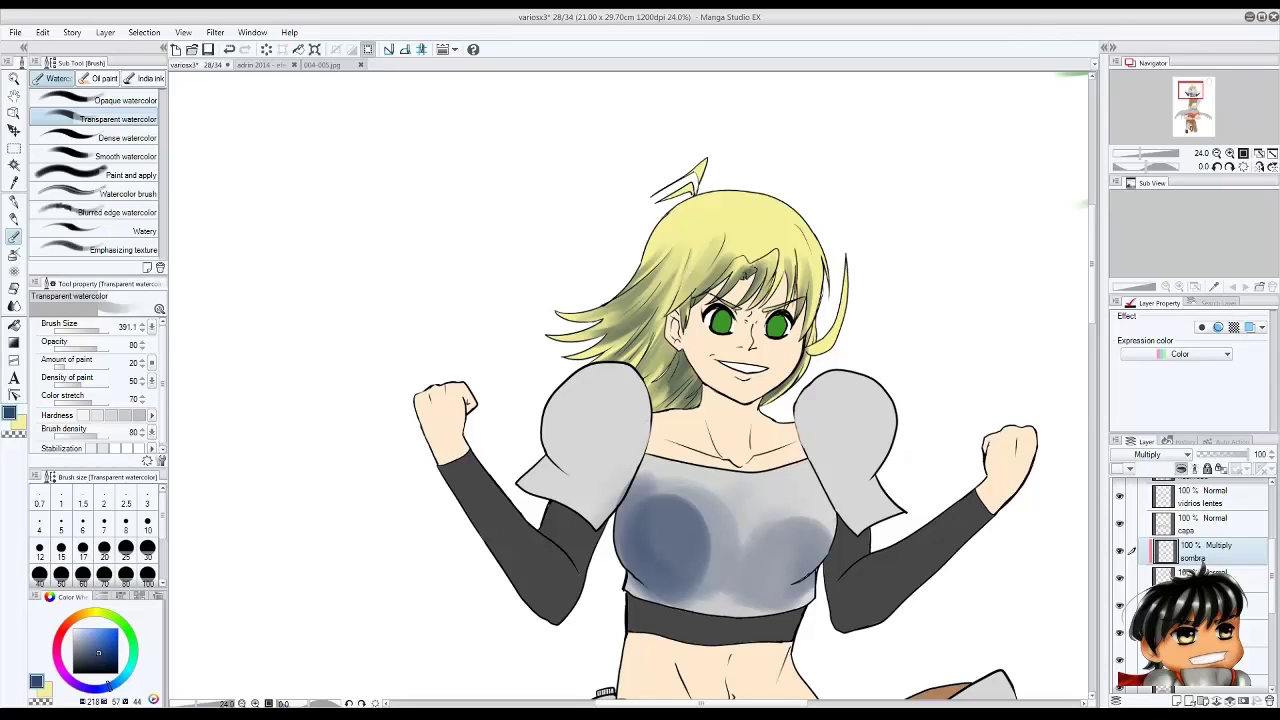
mouse_move(690, 540)
mouse_down()
mouse_move(780, 510)
mouse_move(700, 480)
mouse_move(790, 600)
mouse_up()
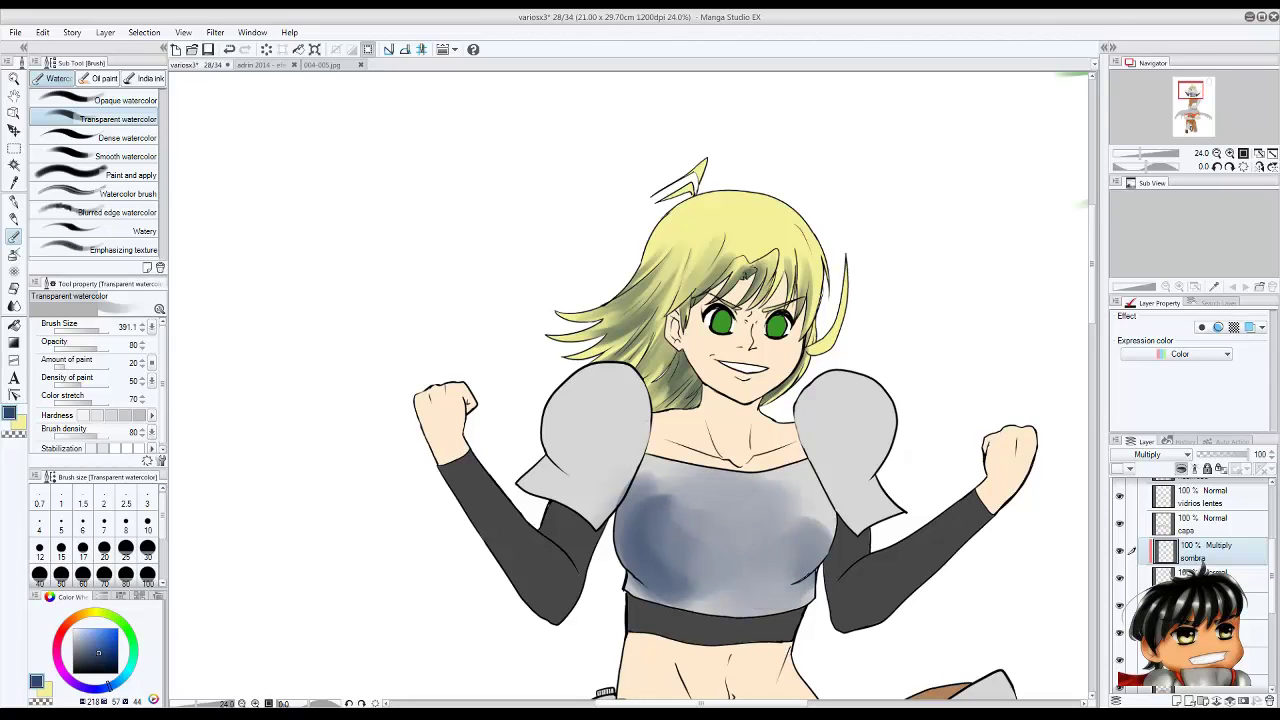
Shade both shoulder guards with dark blue at brush size 391.1, then set the brush size to 318.8.
mouse_move(820, 410)
mouse_down()
mouse_move(840, 500)
mouse_move(850, 430)
mouse_up()
drag(580, 410, 545, 490)
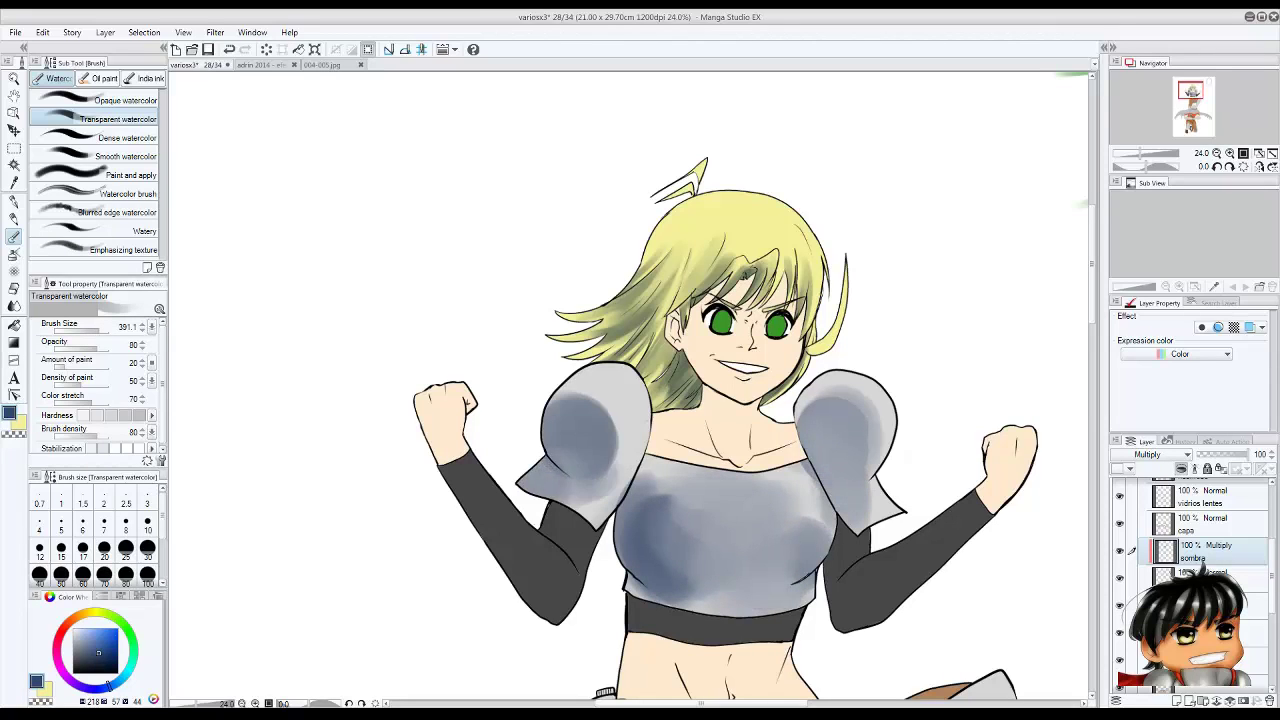
key(bracketleft)
key(bracketleft)
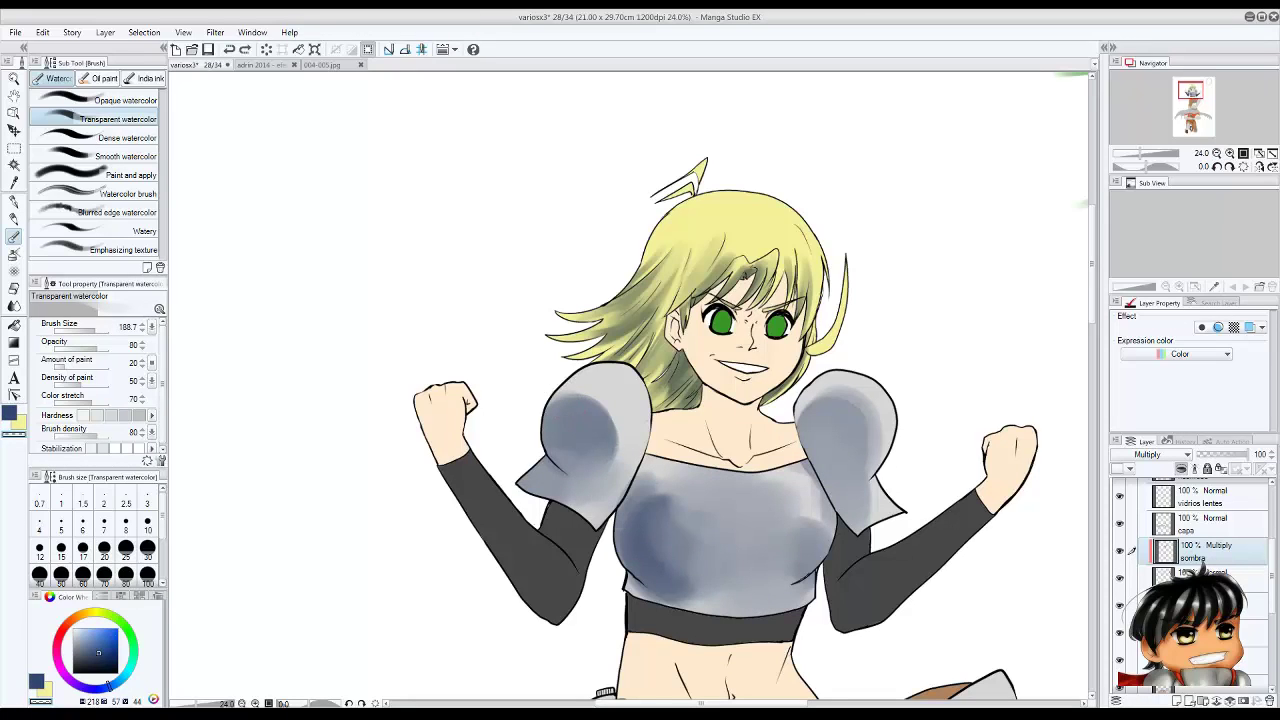
key(bracketright)
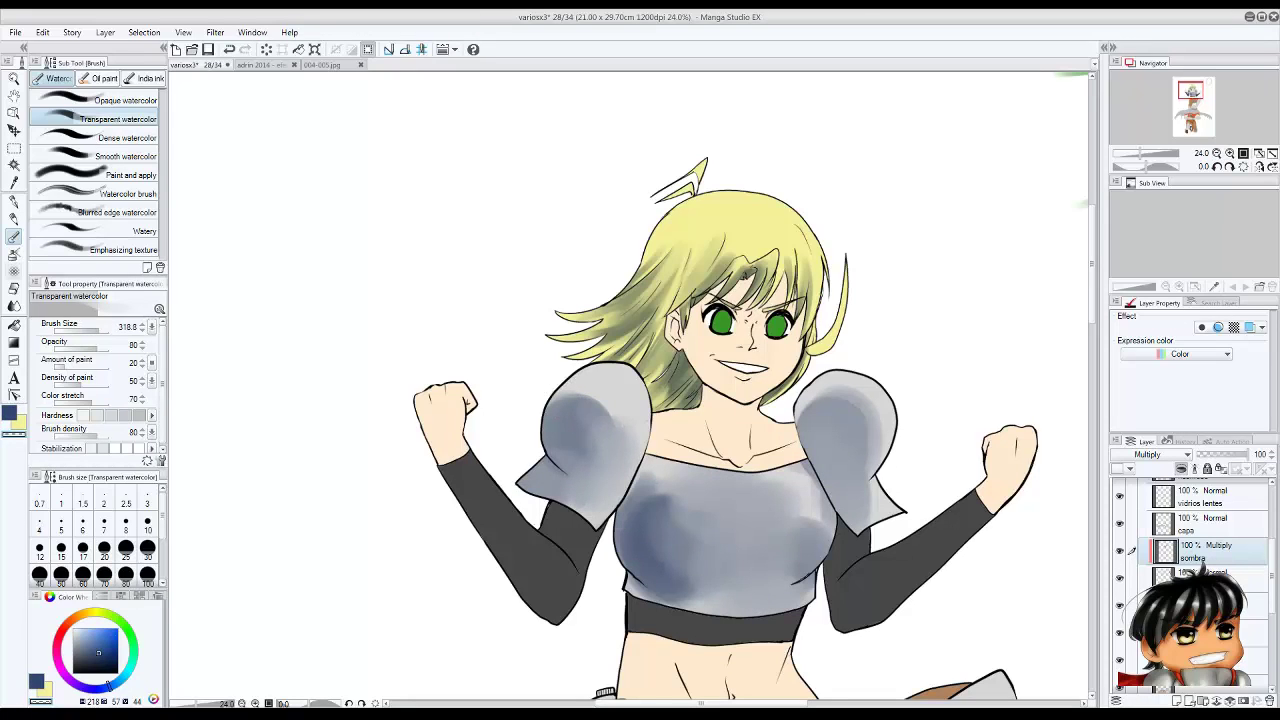
Deepen the shadows on the shoulder guards and breastplate with Blurred edge watercolor at brush size 352.0.
key(b)
mouse_move(610, 422)
mouse_down()
mouse_move(590, 455)
mouse_move(580, 400)
mouse_move(600, 425)
mouse_move(565, 475)
mouse_up()
key(b)
key(bracketright)
drag(840, 440, 860, 430)
mouse_move(660, 520)
mouse_down()
mouse_move(710, 560)
mouse_move(800, 575)
mouse_up()
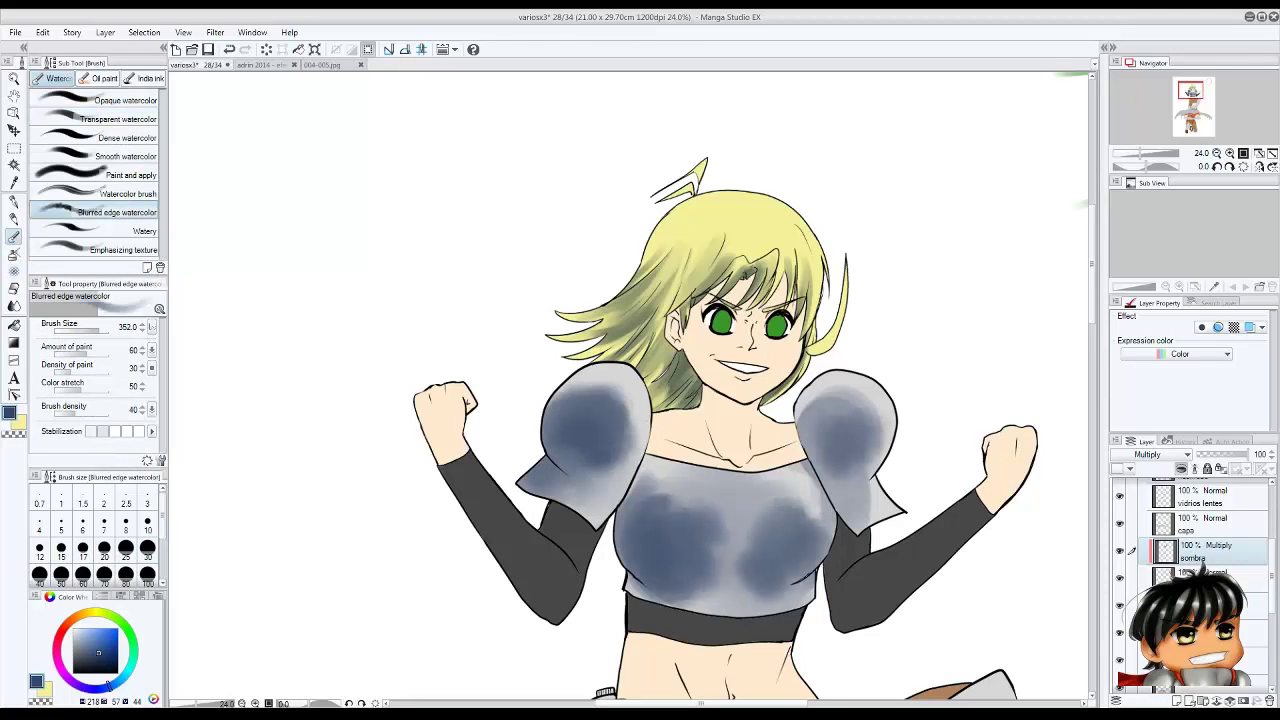
Soften the shadow on the shoulder guard below the loose hair lock with Smooth watercolor at brush size 318.5.
key(comma)
key(comma)
key(comma)
key(bracketright)
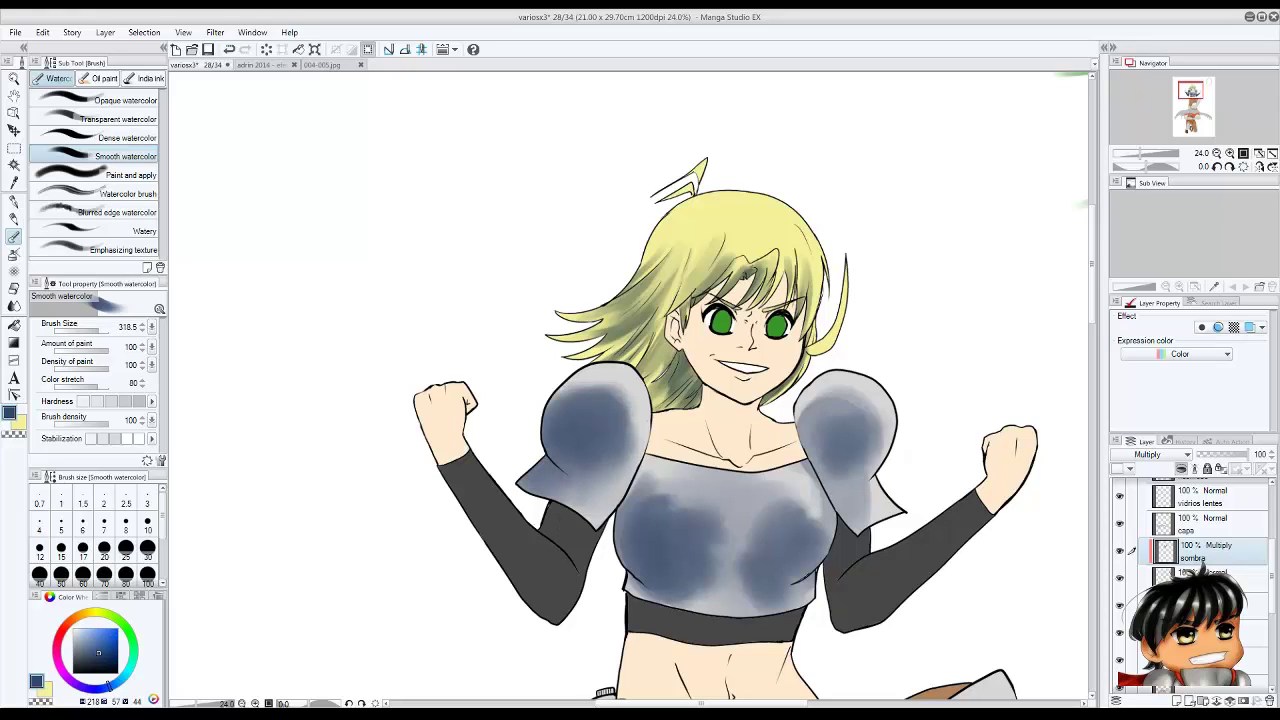
drag(831, 445, 873, 500)
mouse_move(830, 395)
mouse_down()
mouse_move(808, 420)
mouse_move(818, 440)
mouse_up()
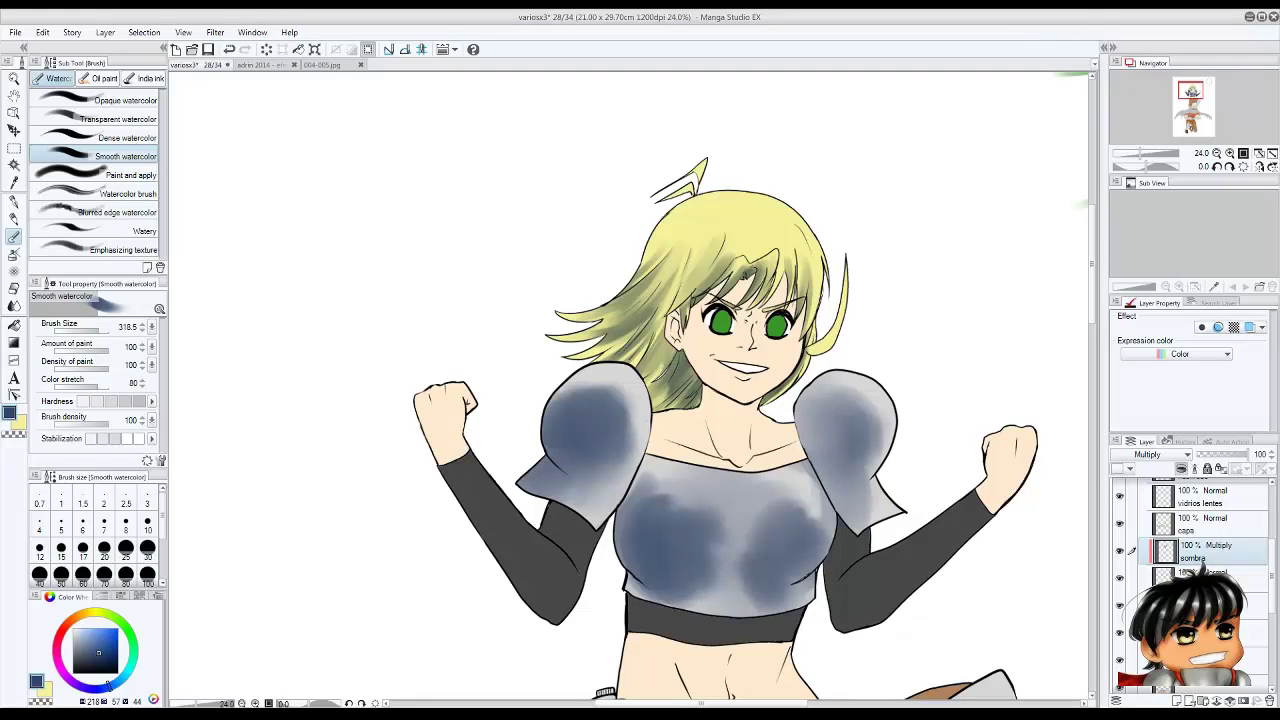
Blend the breastplate shadows and lighten its upper edge below the neckline using Smooth watercolor and the transparent color.
drag(804, 500, 826, 524)
drag(748, 468, 800, 505)
key(c)
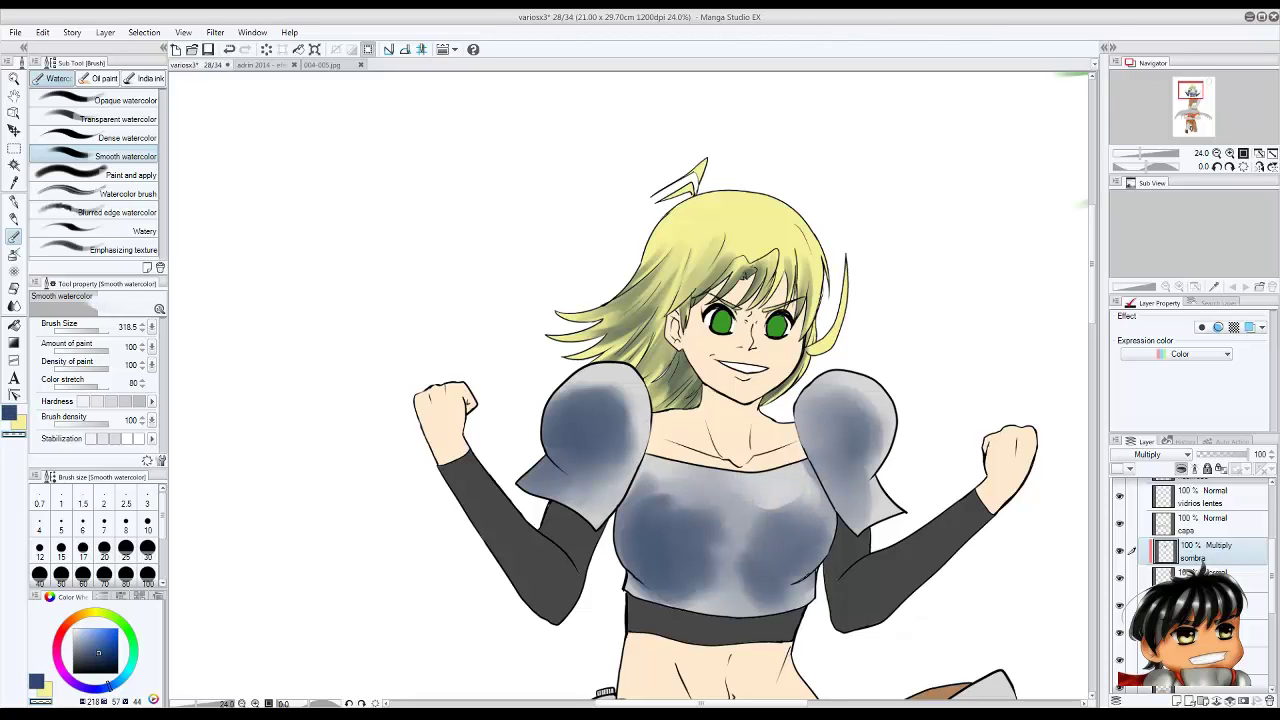
drag(672, 470, 724, 500)
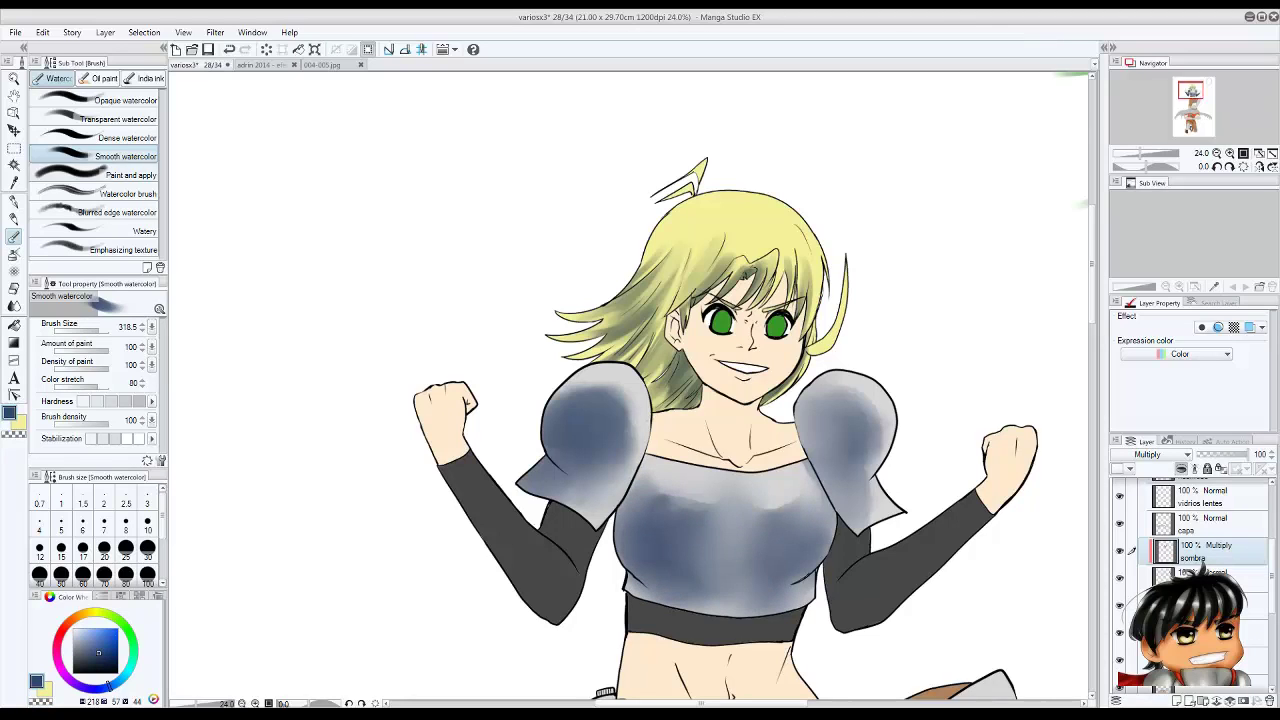
Darken the center and lower edge of the breastplate with Transparent watercolor, reducing the brush size to 160.7.
key(ctrl+Up)
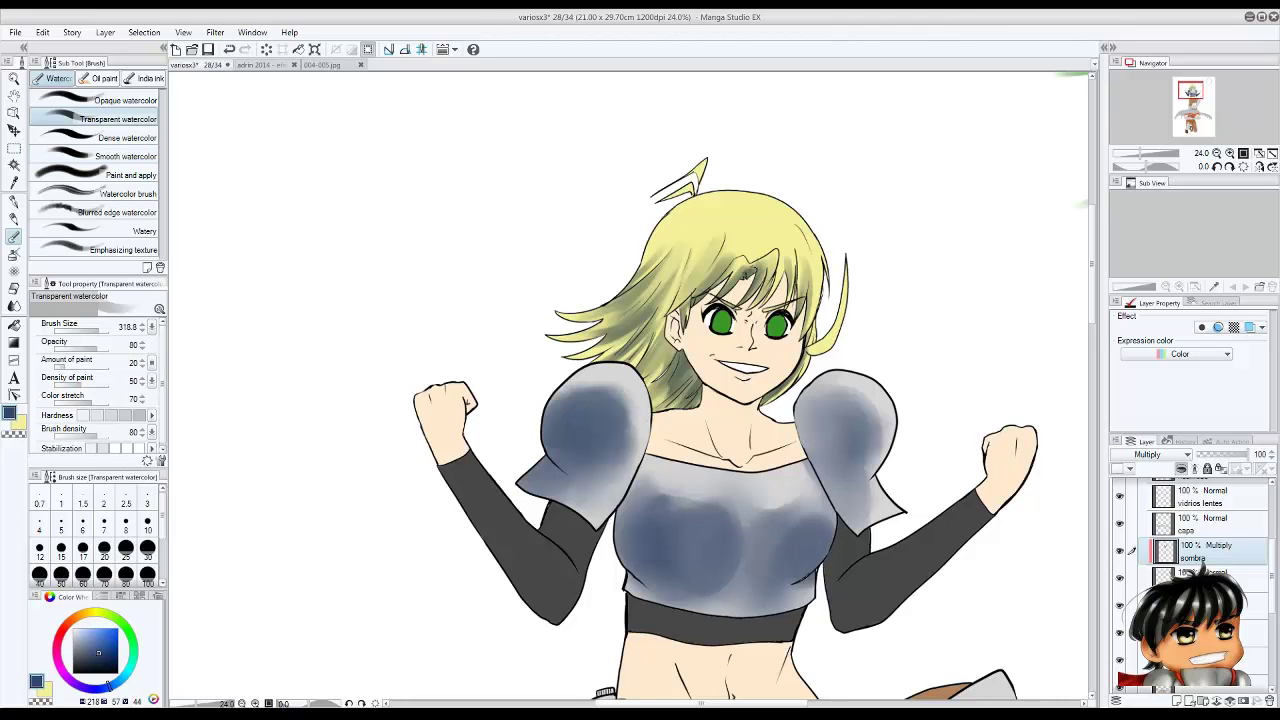
key(bracketleft)
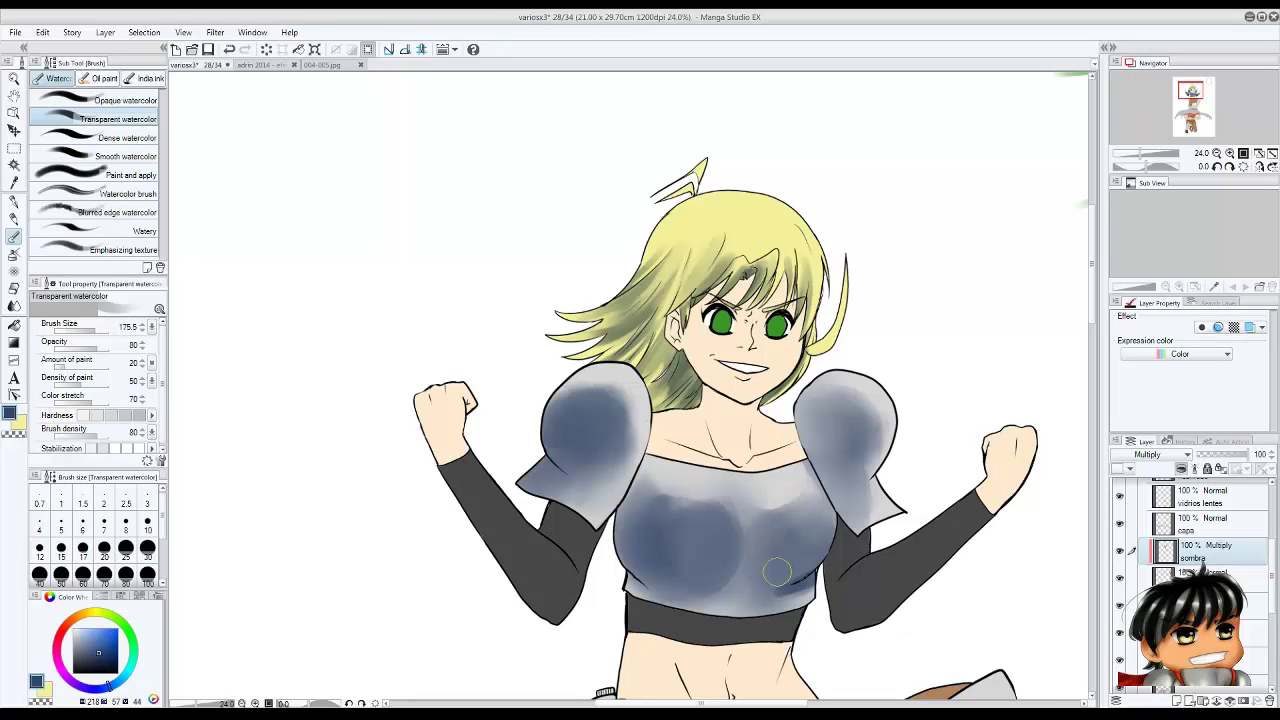
key(bracketleft)
mouse_move(777, 571)
mouse_down()
mouse_move(790, 596)
mouse_move(805, 588)
mouse_up()
mouse_move(705, 600)
mouse_down()
mouse_move(660, 598)
mouse_move(790, 602)
mouse_move(690, 606)
mouse_up()
mouse_move(762, 584)
mouse_down()
mouse_move(804, 562)
mouse_move(716, 508)
mouse_up()
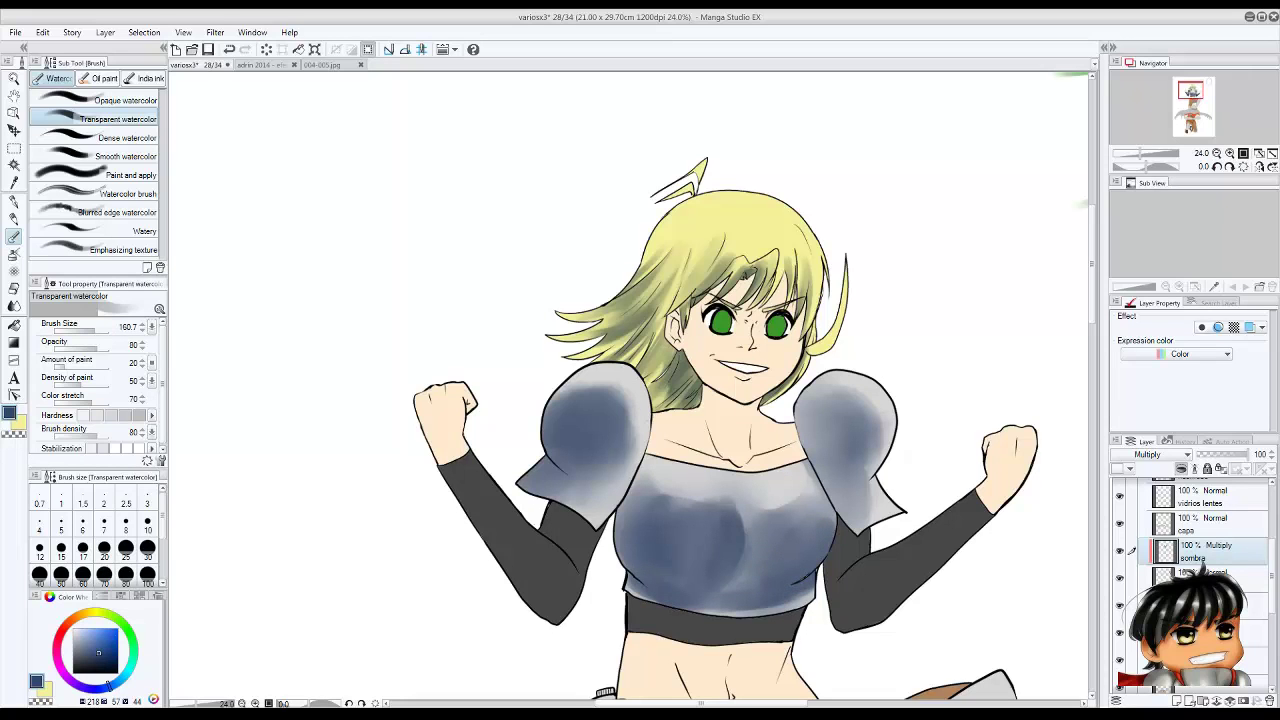
Blend the breastplate's shadow edges and upper chest into a smoother gradient at brush size 229.6.
scroll(663, 541, up, 2)
key(bracketright)
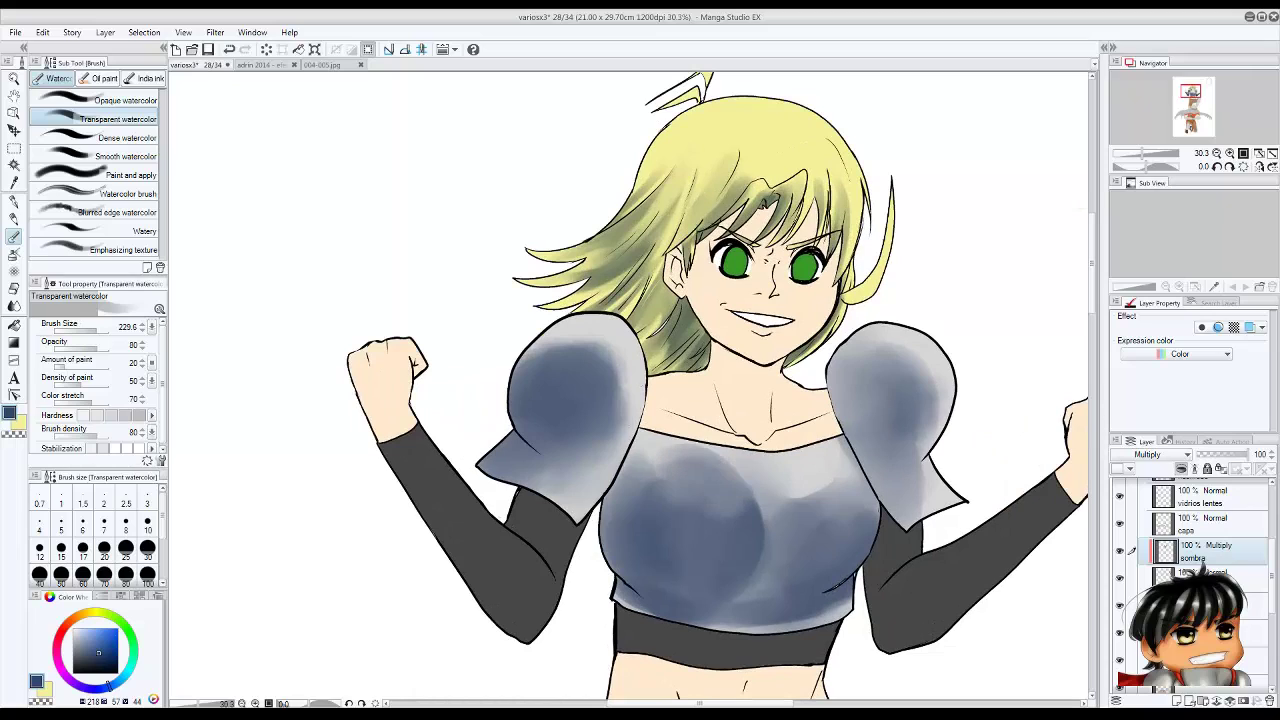
mouse_move(788, 505)
mouse_down()
mouse_move(830, 480)
mouse_move(800, 515)
mouse_move(825, 470)
mouse_up()
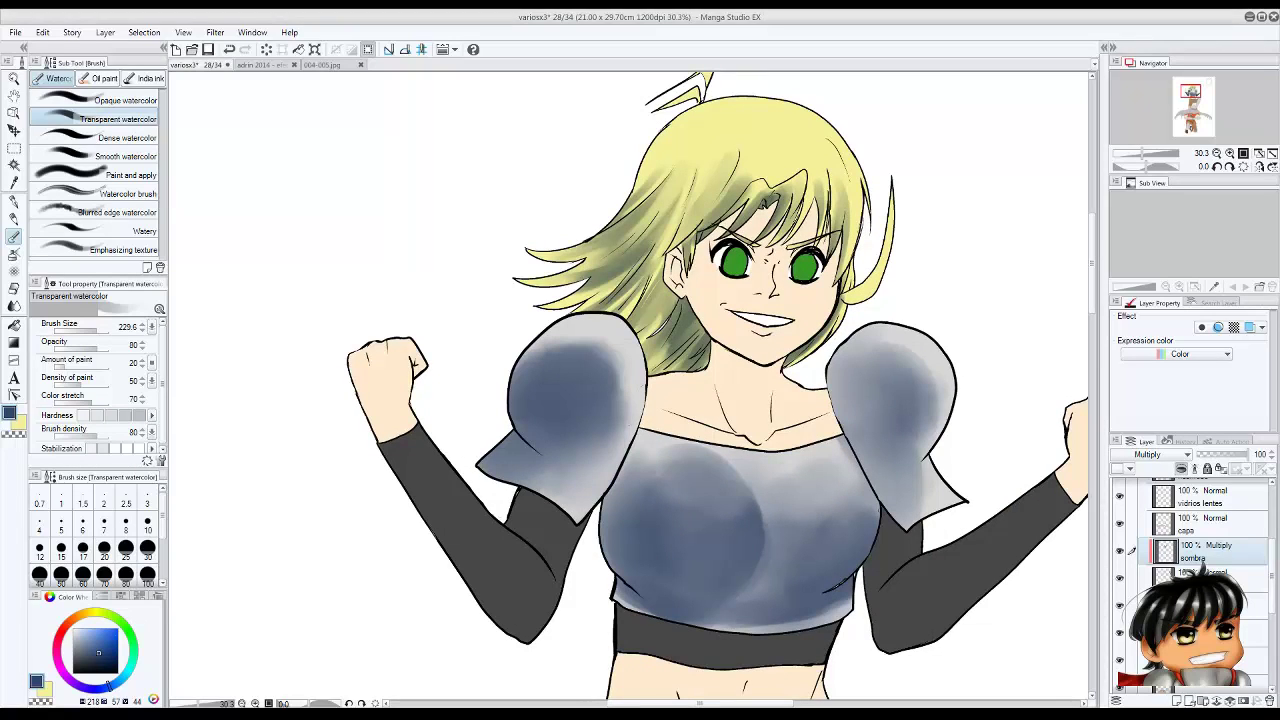
drag(820, 535, 845, 515)
mouse_move(800, 463)
mouse_down()
mouse_move(680, 475)
mouse_move(722, 505)
mouse_move(658, 530)
mouse_up()
Lighten parts of the shoulder guards' shading with the transparent color, using the Mapping pen and Transparent watercolor, and save the illustration.
key(p)
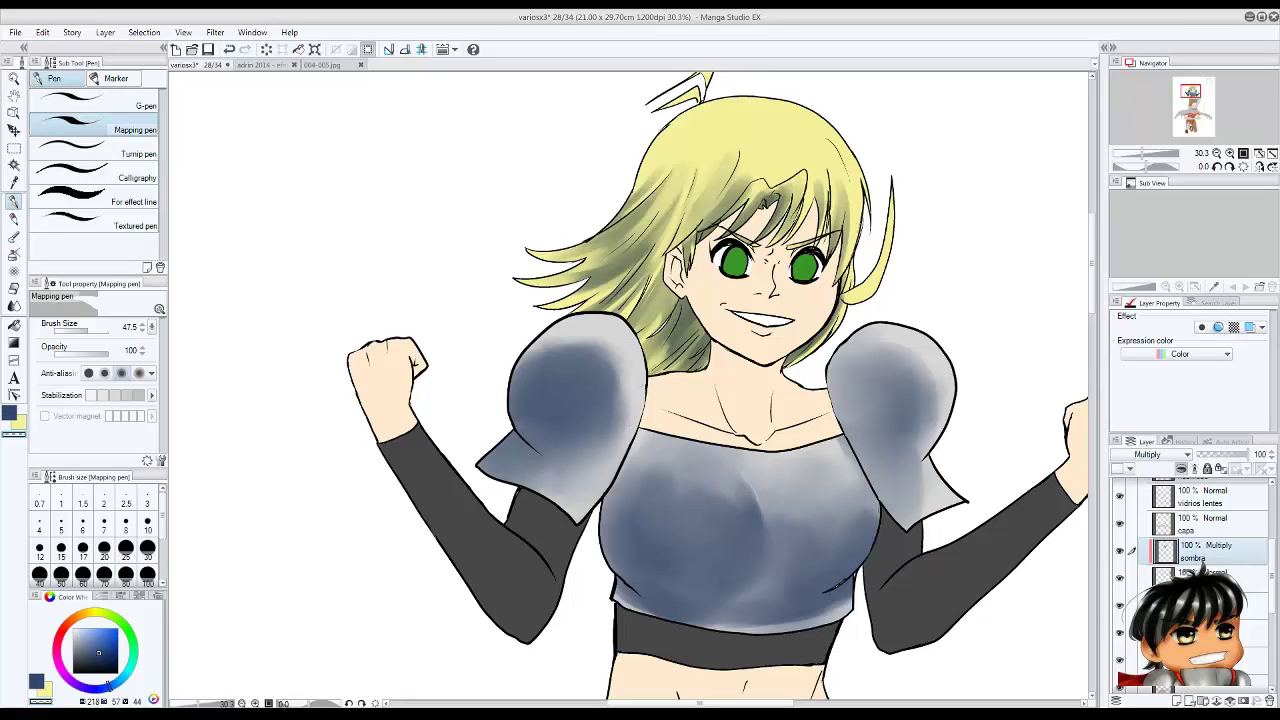
key(b)
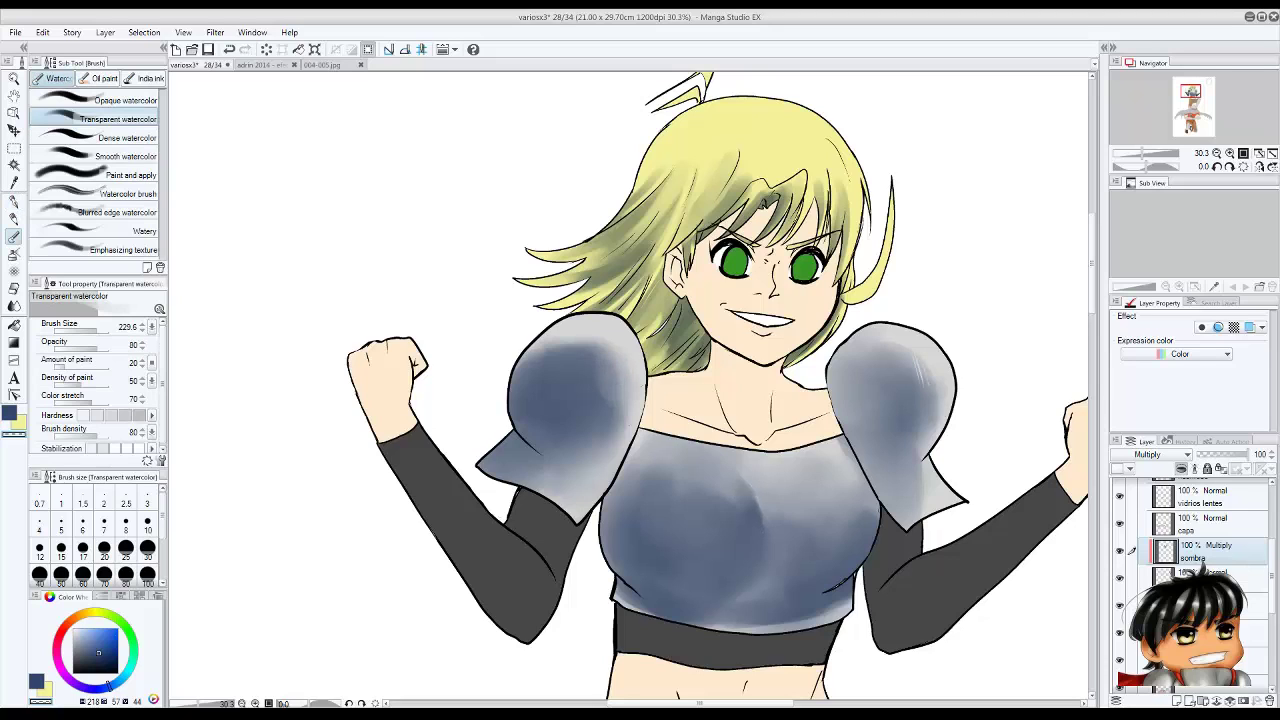
mouse_move(600, 340)
mouse_down()
mouse_move(565, 385)
mouse_move(540, 375)
mouse_up()
mouse_move(600, 440)
mouse_down()
mouse_move(590, 370)
mouse_move(600, 410)
mouse_move(530, 400)
mouse_up()
key(ctrl+minus)
key(ctrl+minus)
key(ctrl+minus)
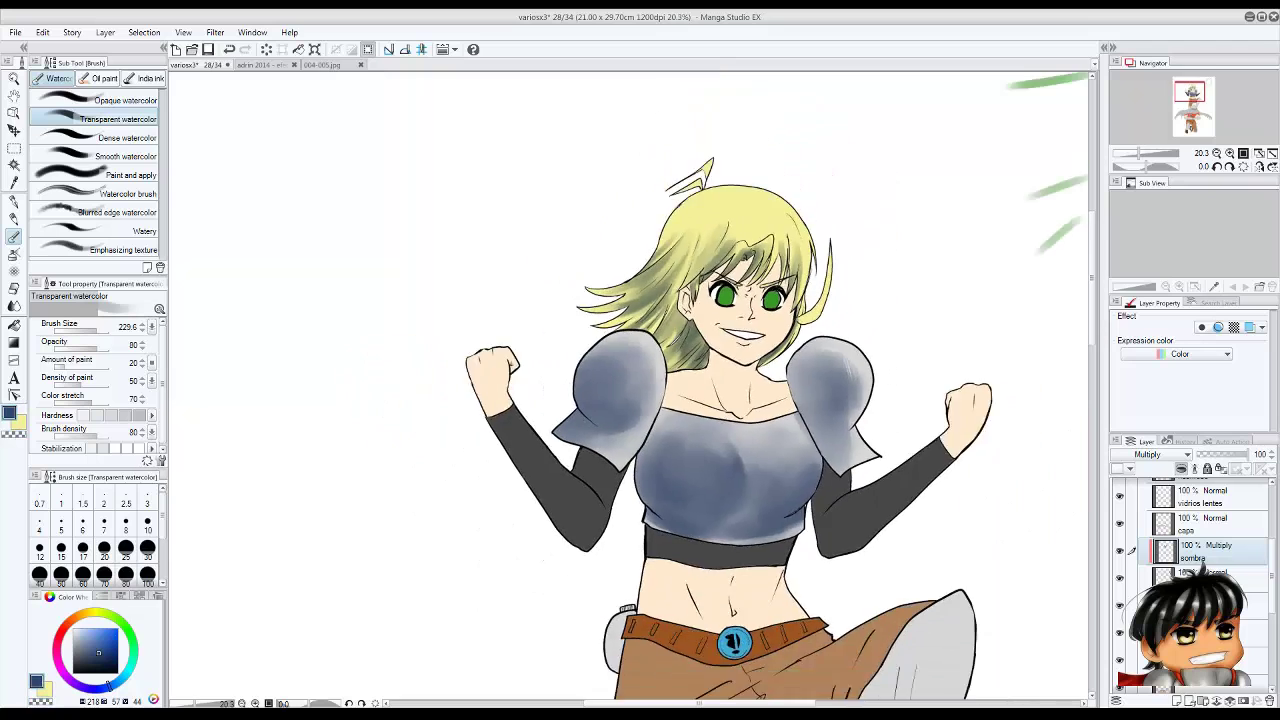
key(ctrl+s)
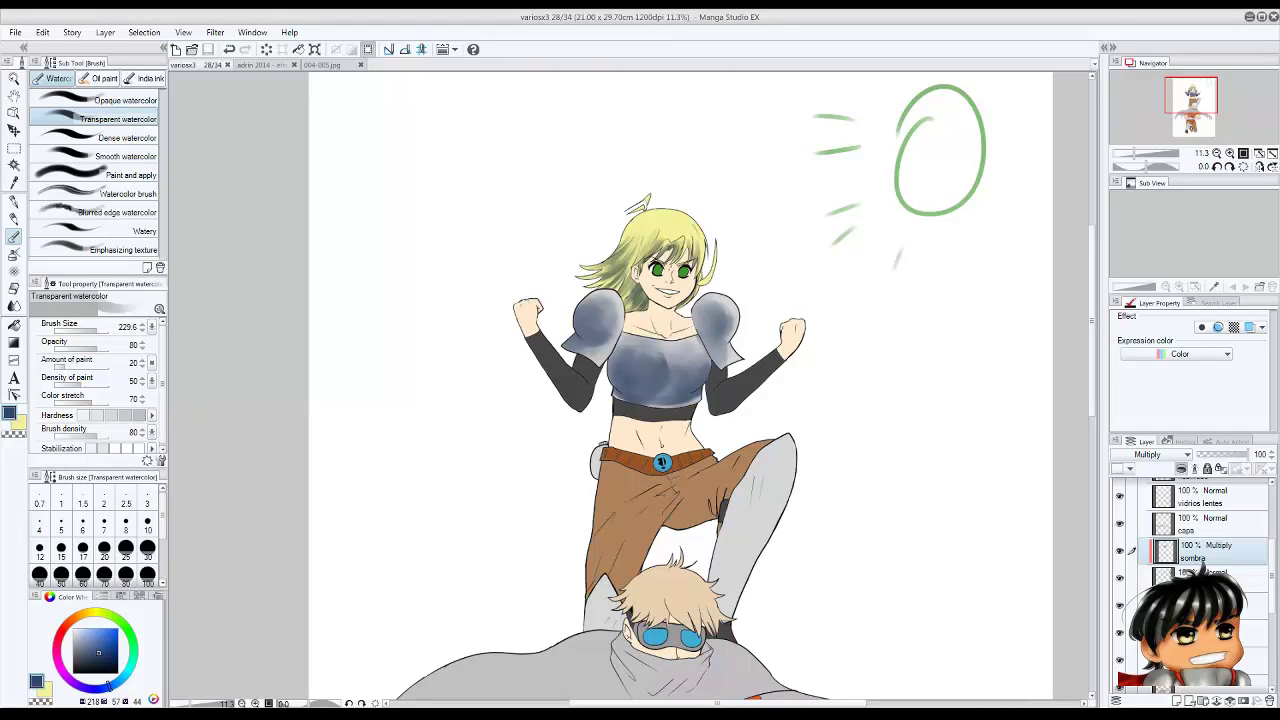
Paint a dark blue shadow down the armor of the woman's raised leg, enlarging the brush to 535.4.
key(ctrl+plus)
drag(718, 350, 712, 445)
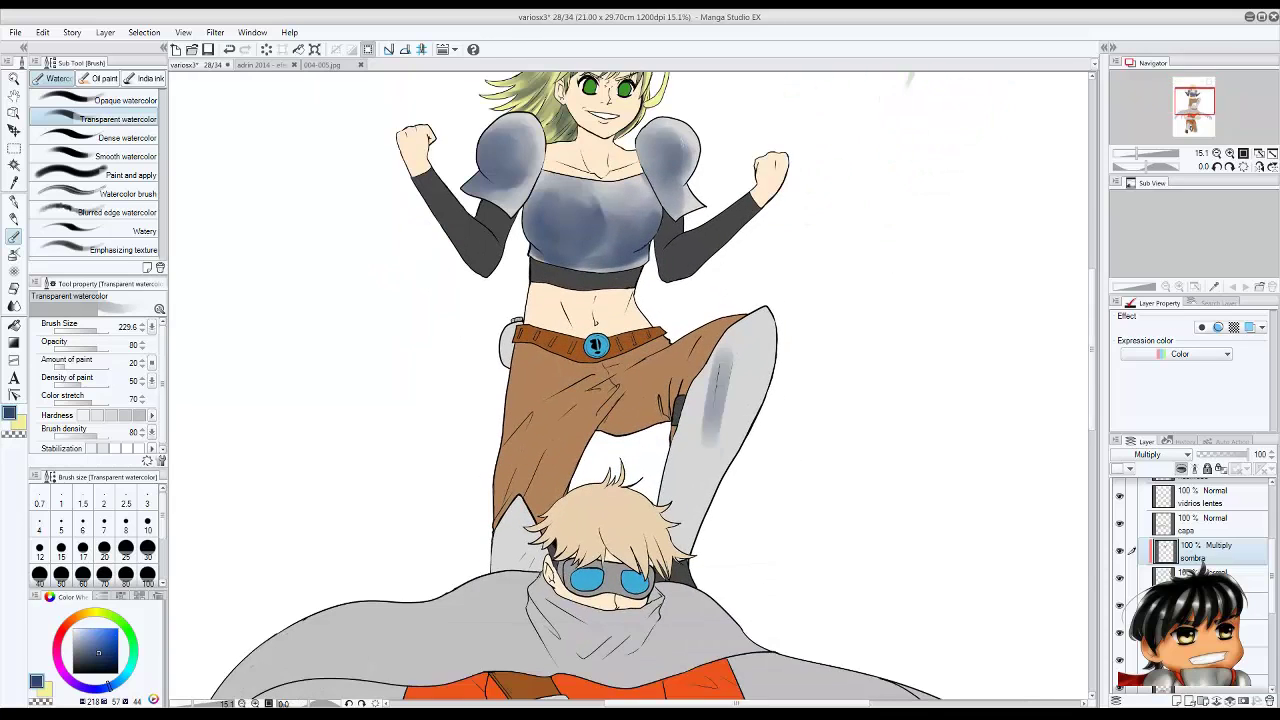
drag(720, 395, 712, 462)
mouse_move(735, 335)
mouse_down()
mouse_move(670, 540)
mouse_move(670, 515)
mouse_up()
drag(705, 455, 675, 548)
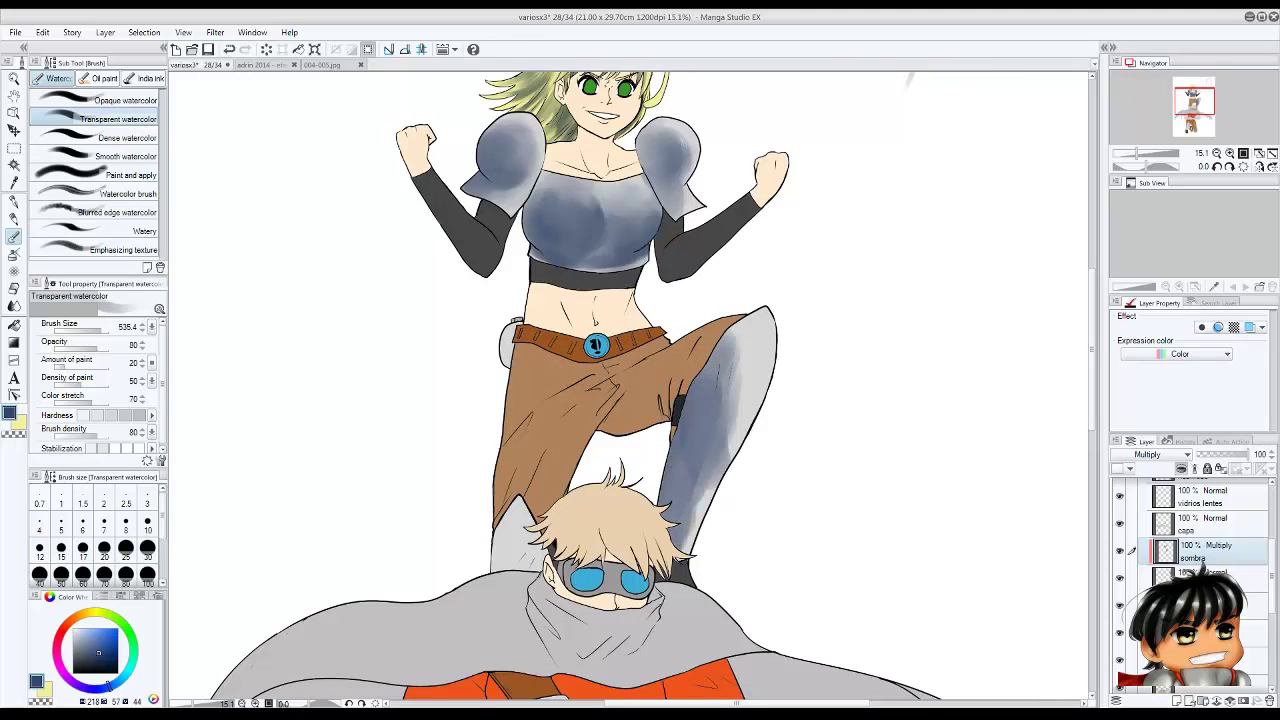
Build up and soften the raised leg's armor shading from knee to ankle, ending at brush size 423.2.
drag(735, 375, 690, 530)
drag(745, 350, 675, 512)
key(bracketleft)
mouse_move(725, 372)
mouse_down()
mouse_move(680, 518)
mouse_move(670, 466)
mouse_up()
mouse_move(745, 338)
mouse_down()
mouse_move(668, 515)
mouse_move(705, 415)
mouse_move(700, 430)
mouse_up()
key(bracketright)
key(bracketright)
drag(700, 400, 668, 520)
drag(760, 348, 705, 440)
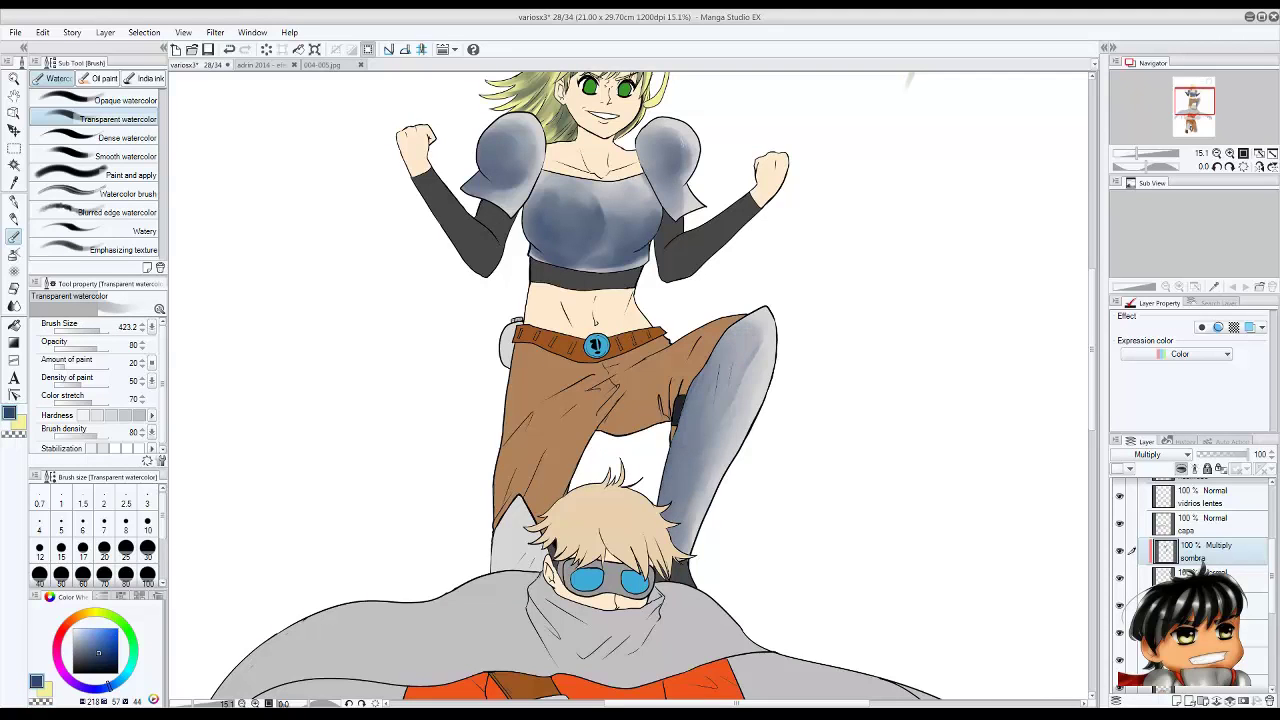
Rework the raised leg's armor shadow at brush size 359.8, keeping the outer edge light and blending with transparent color.
drag(765, 315, 675, 475)
key(bracketleft)
mouse_move(765, 312)
mouse_down()
mouse_move(755, 365)
mouse_move(710, 430)
mouse_move(715, 405)
mouse_move(705, 412)
mouse_up()
drag(740, 372, 680, 545)
drag(710, 428, 688, 540)
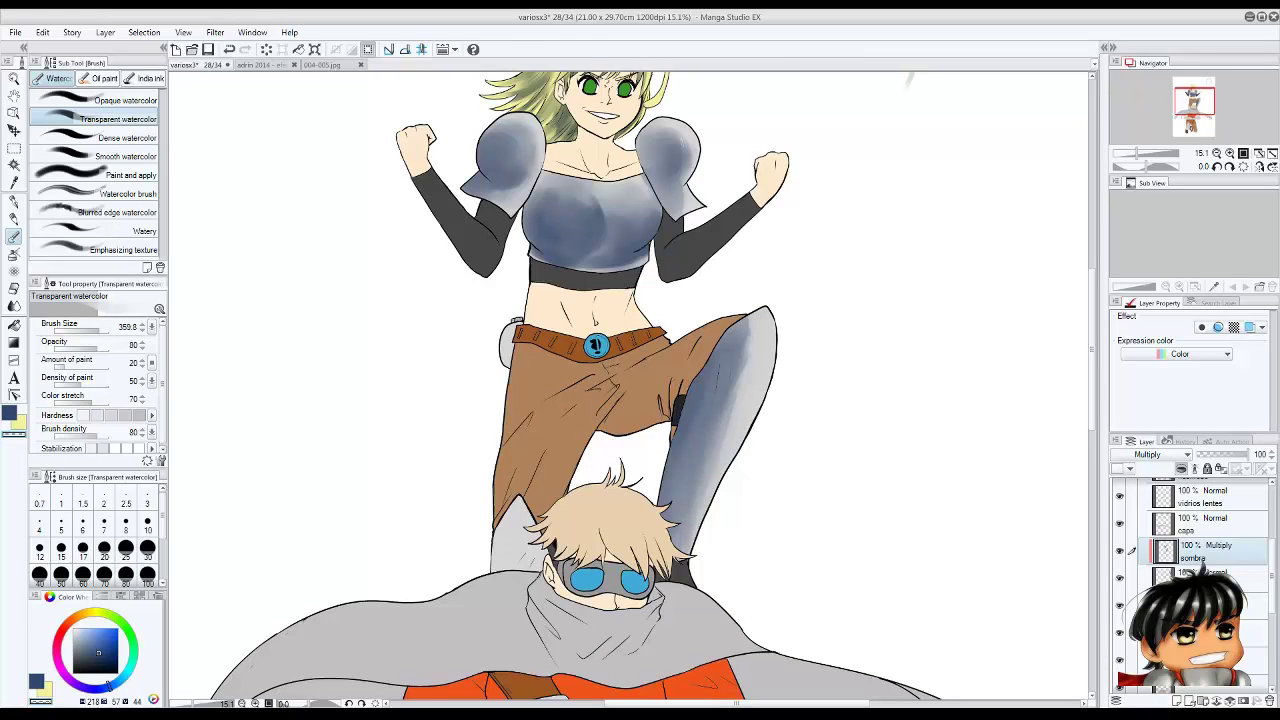
drag(735, 388, 695, 412)
drag(752, 338, 712, 458)
drag(745, 325, 700, 505)
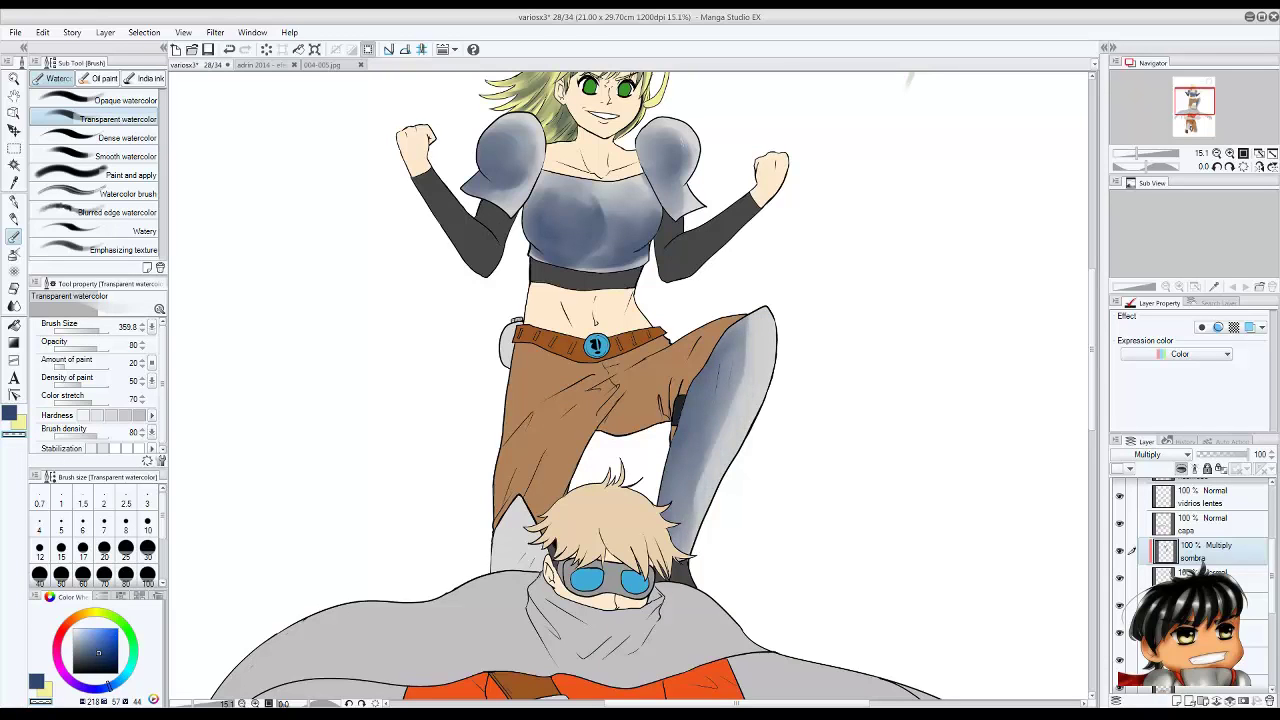
drag(746, 325, 726, 366)
Shade the visible armor on the woman's other leg, beside the man's hair, with dark blue at brush size 359.8.
drag(545, 532, 520, 572)
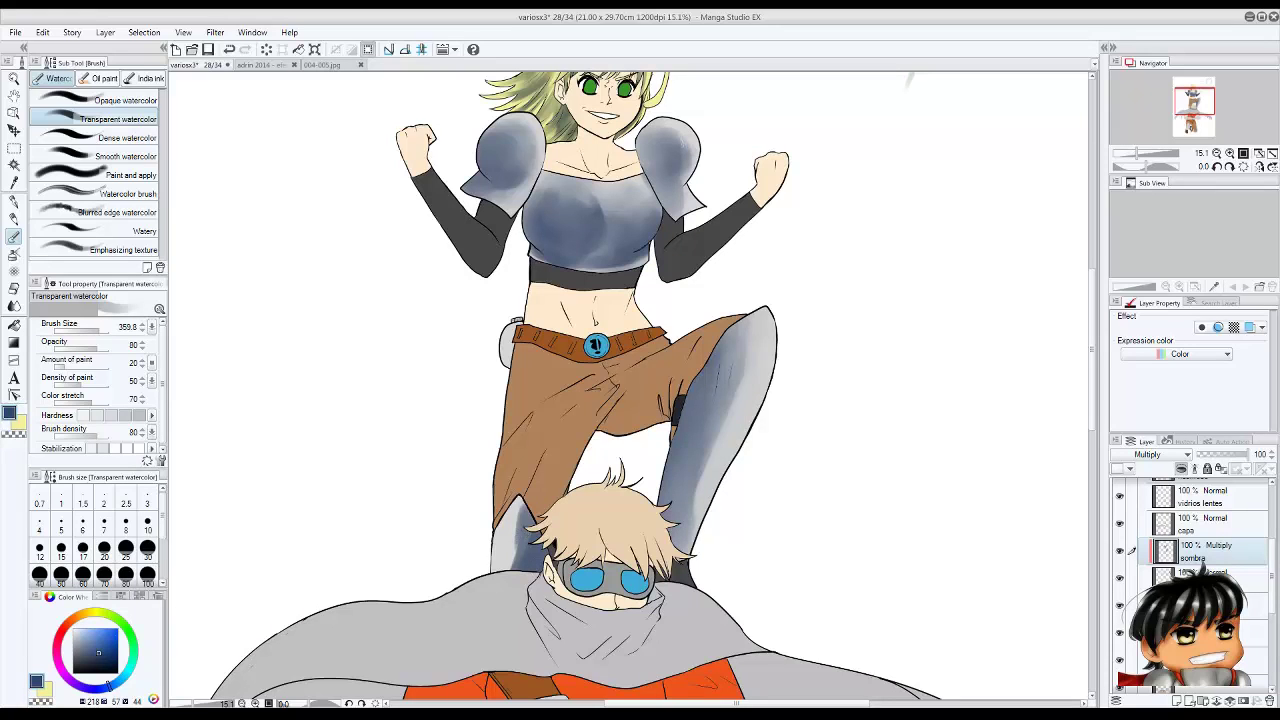
mouse_move(540, 500)
mouse_down()
mouse_move(515, 570)
mouse_move(505, 548)
mouse_move(512, 566)
mouse_up()
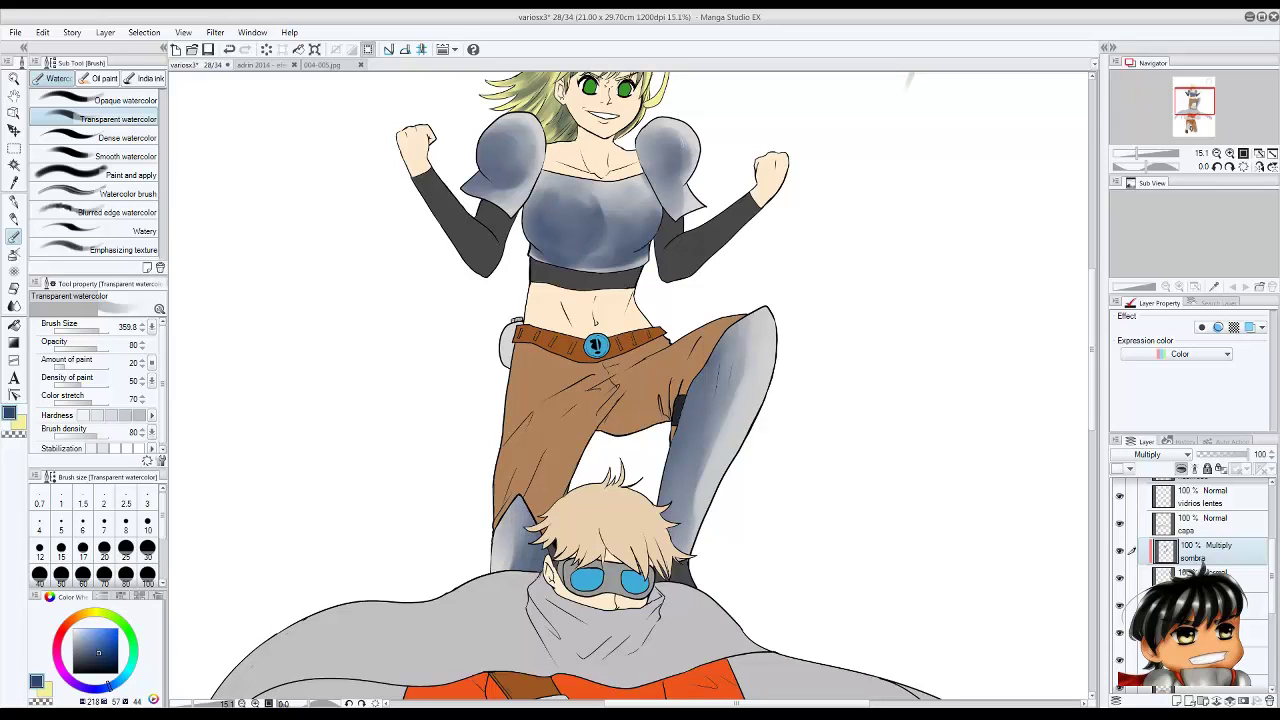
drag(525, 500, 512, 570)
drag(525, 500, 507, 570)
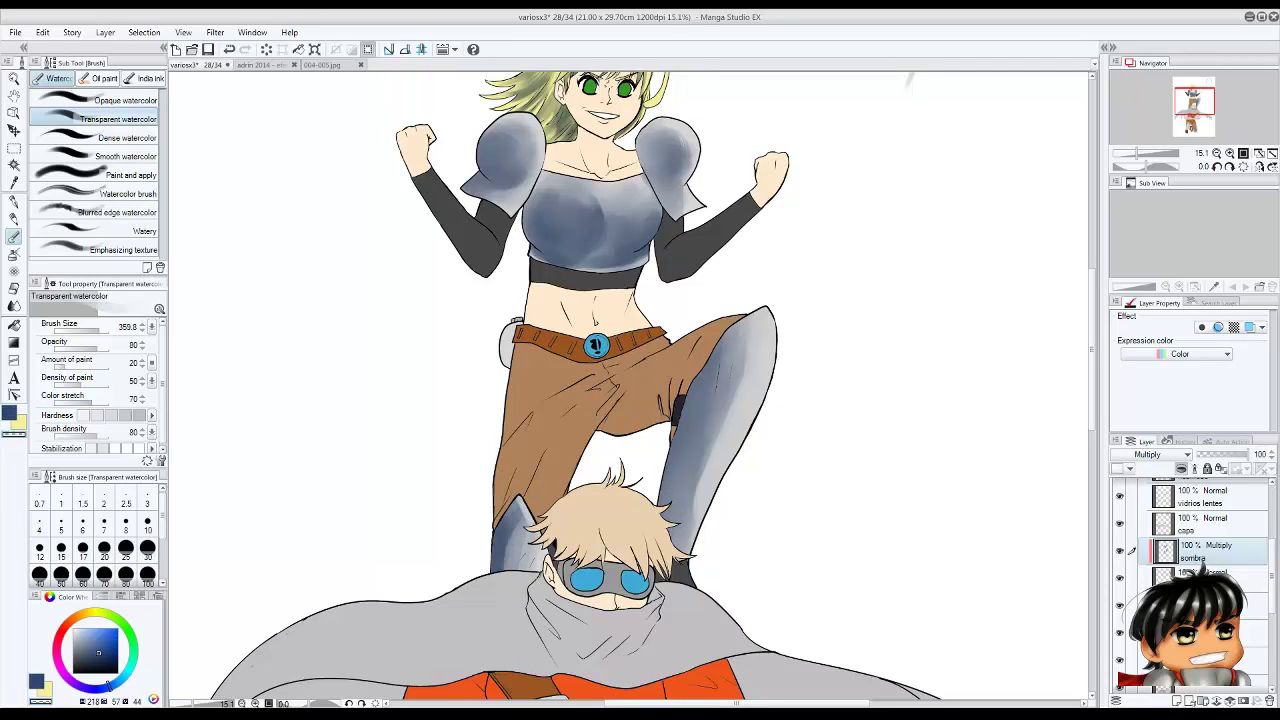
Lighten the shadow along the raised leg's knee and shin armor with transparent color at brush size 359.8.
drag(758, 315, 735, 370)
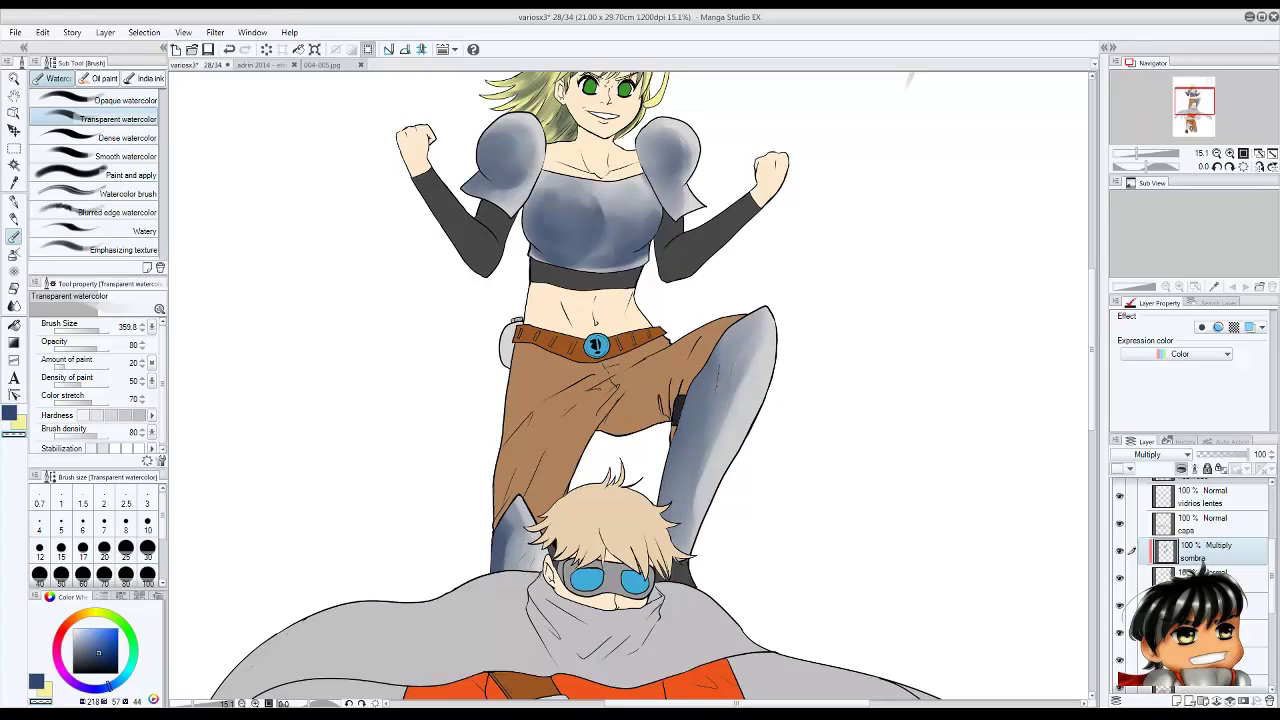
mouse_move(748, 312)
mouse_down()
mouse_move(706, 410)
mouse_move(696, 492)
mouse_move(720, 416)
mouse_up()
drag(724, 406, 698, 500)
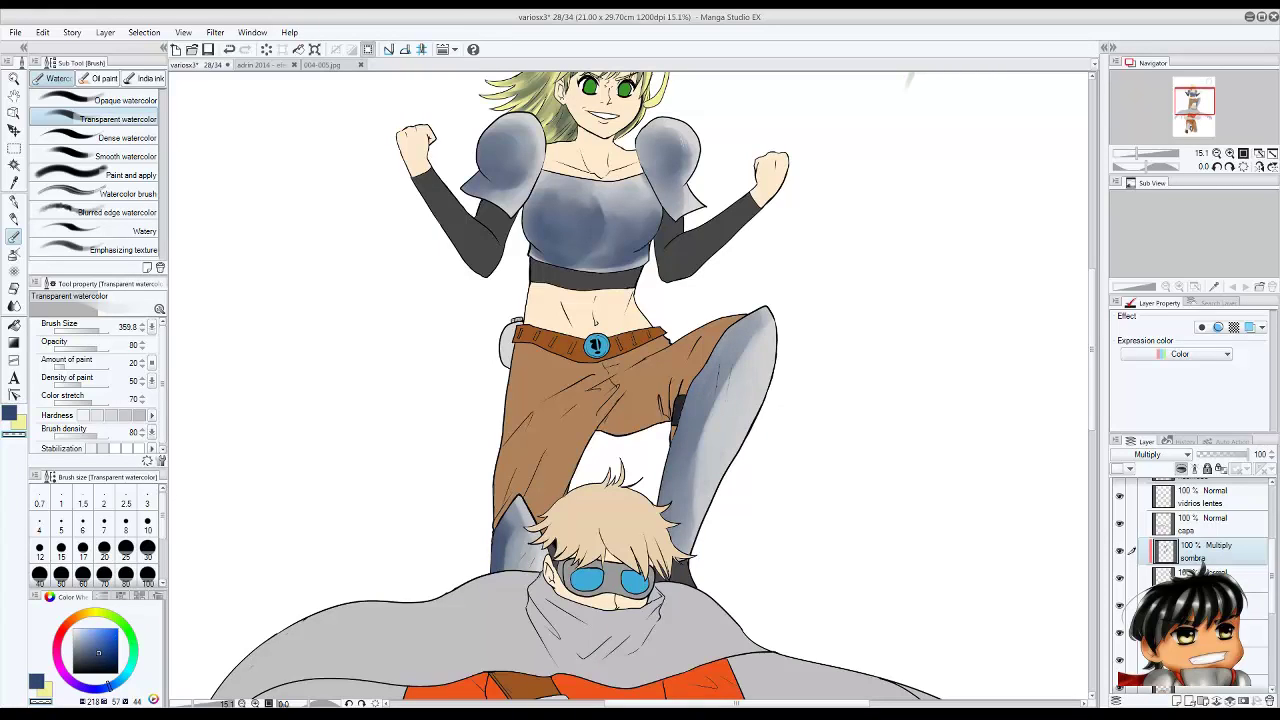
mouse_move(758, 314)
mouse_down()
mouse_move(722, 342)
mouse_move(698, 420)
mouse_up()
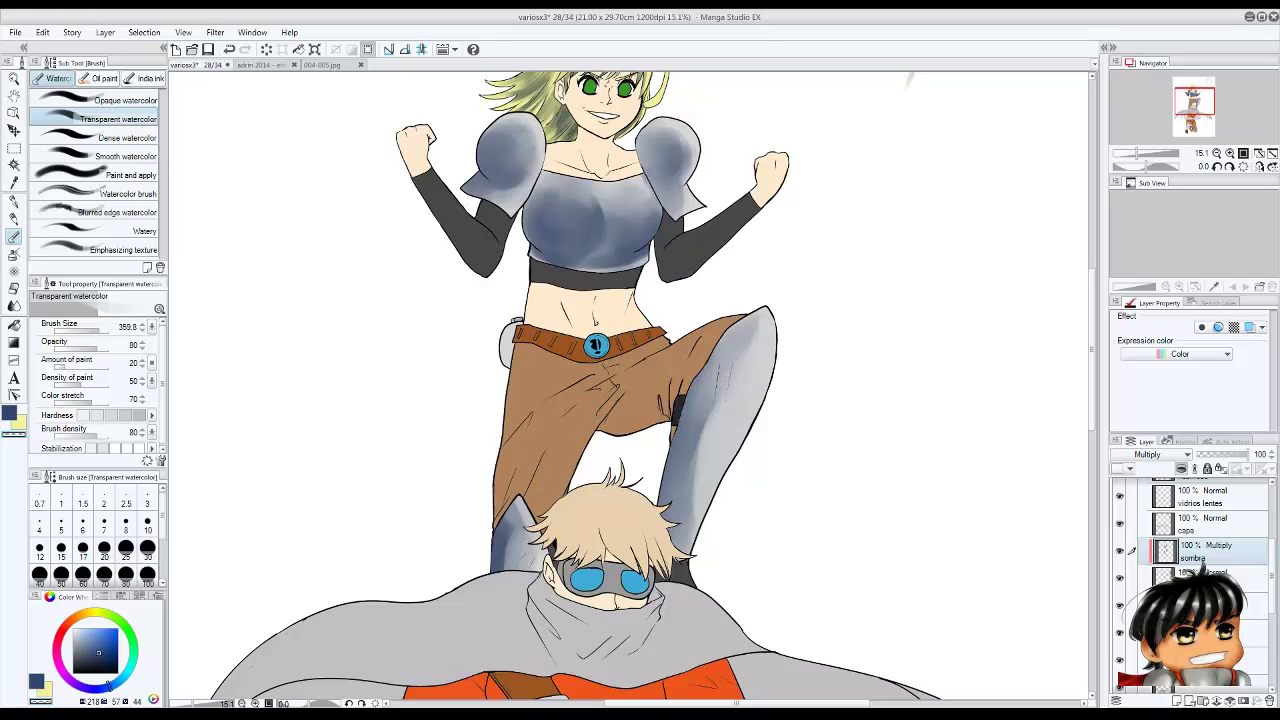
Add streaked shadows to the raised leg's knee and shin armor at brush sizes 235.0 and 81.1, and save the drawing.
key(bracketleft)
drag(732, 366, 708, 422)
drag(730, 408, 702, 430)
drag(736, 366, 712, 448)
drag(728, 410, 704, 464)
drag(750, 318, 702, 400)
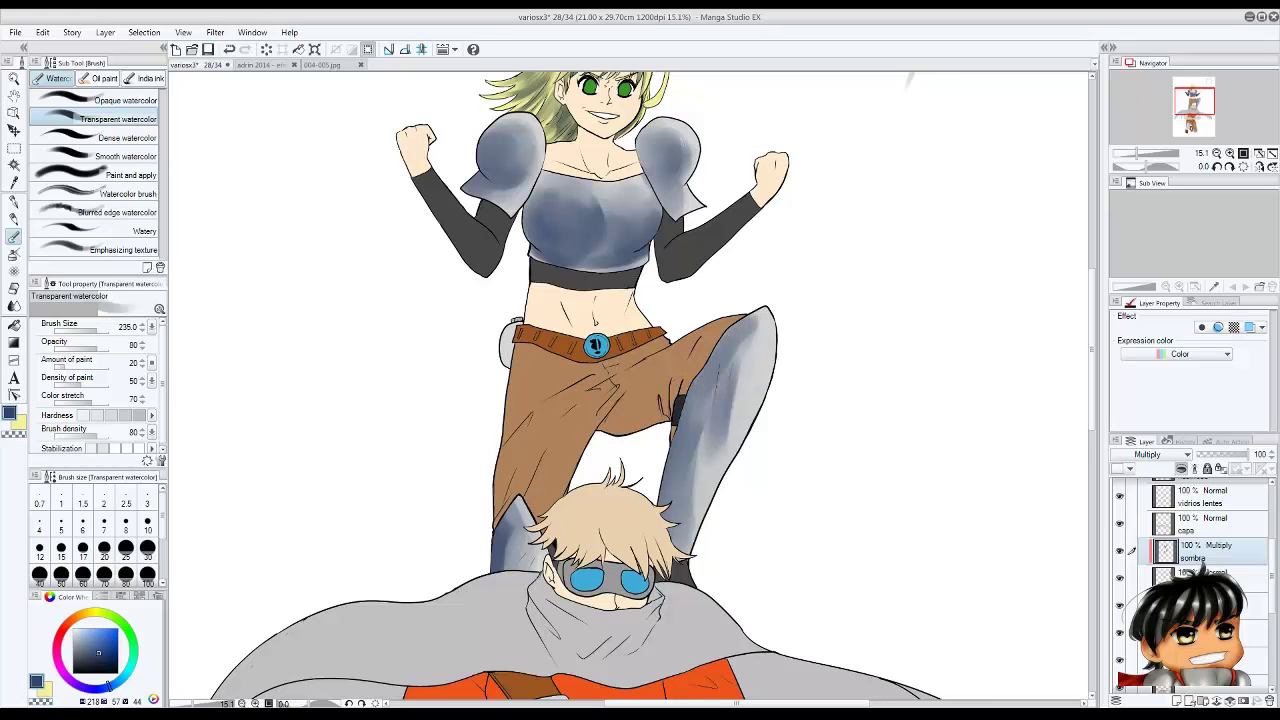
scroll(630, 390, down, 3)
scroll(630, 390, up, 3)
mouse_move(738, 350)
mouse_down()
mouse_move(684, 424)
mouse_move(730, 392)
mouse_move(716, 448)
mouse_up()
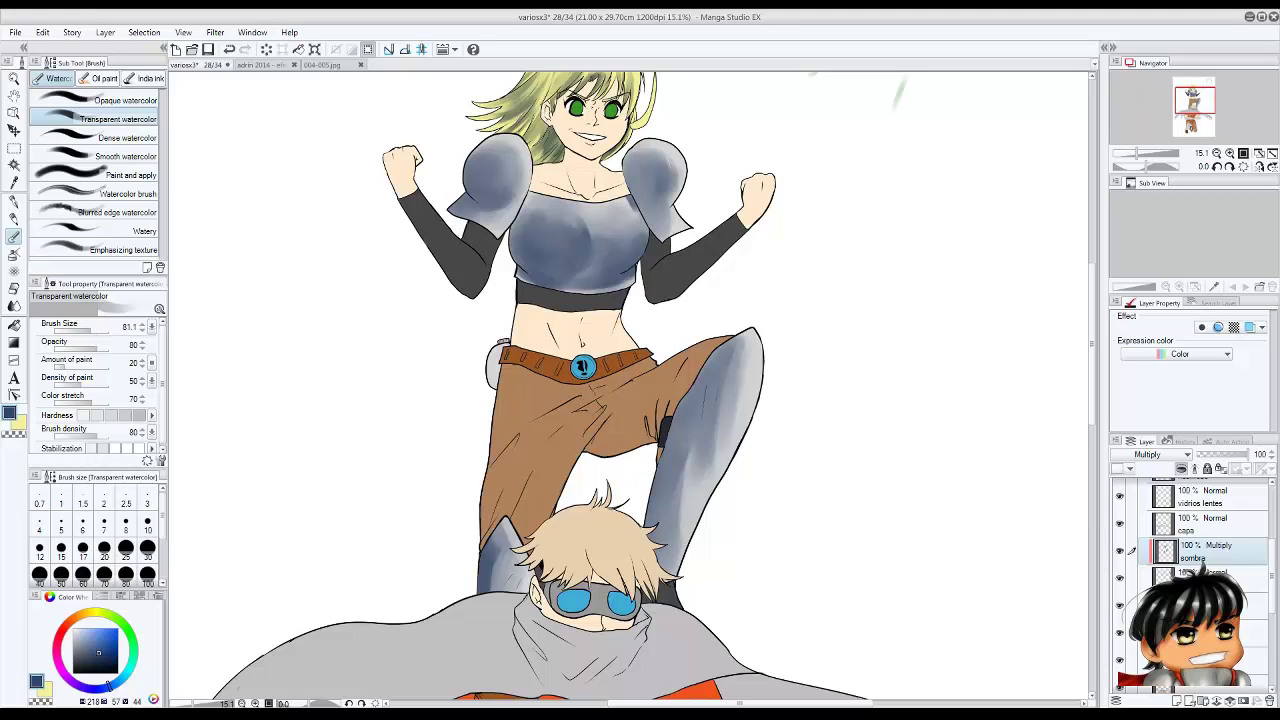
scroll(559, 251, down, 1)
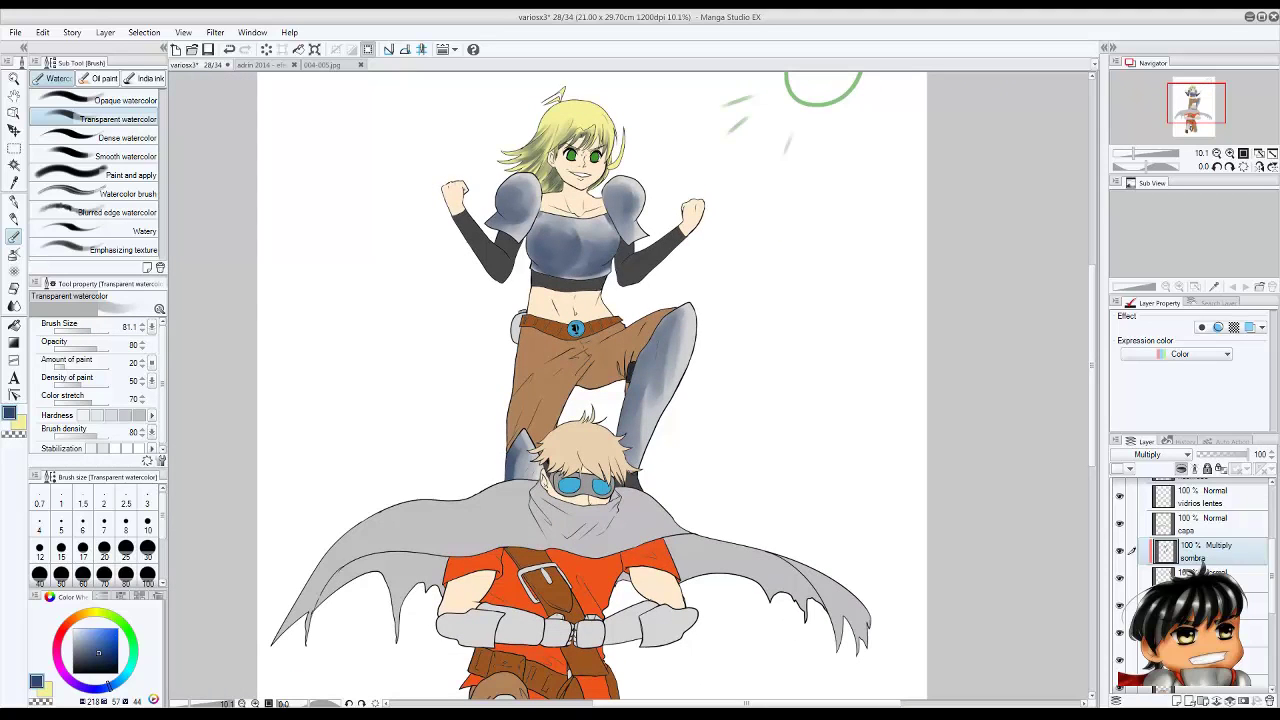
key(ctrl+s)
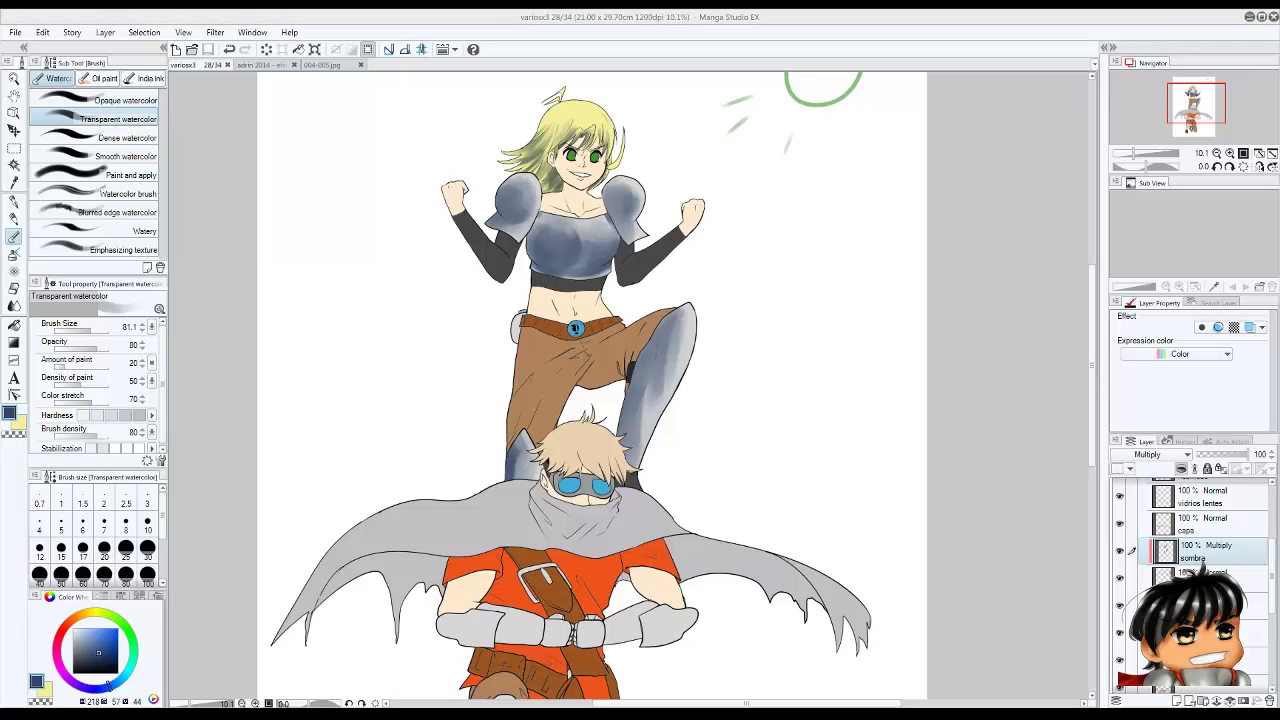
Lay dark blue shadows on the man's gauntlets, covering one elbow guard, both fists and the opposite cuff's edges, adjusting brush size between areas.
scroll(575, 328, up, 4)
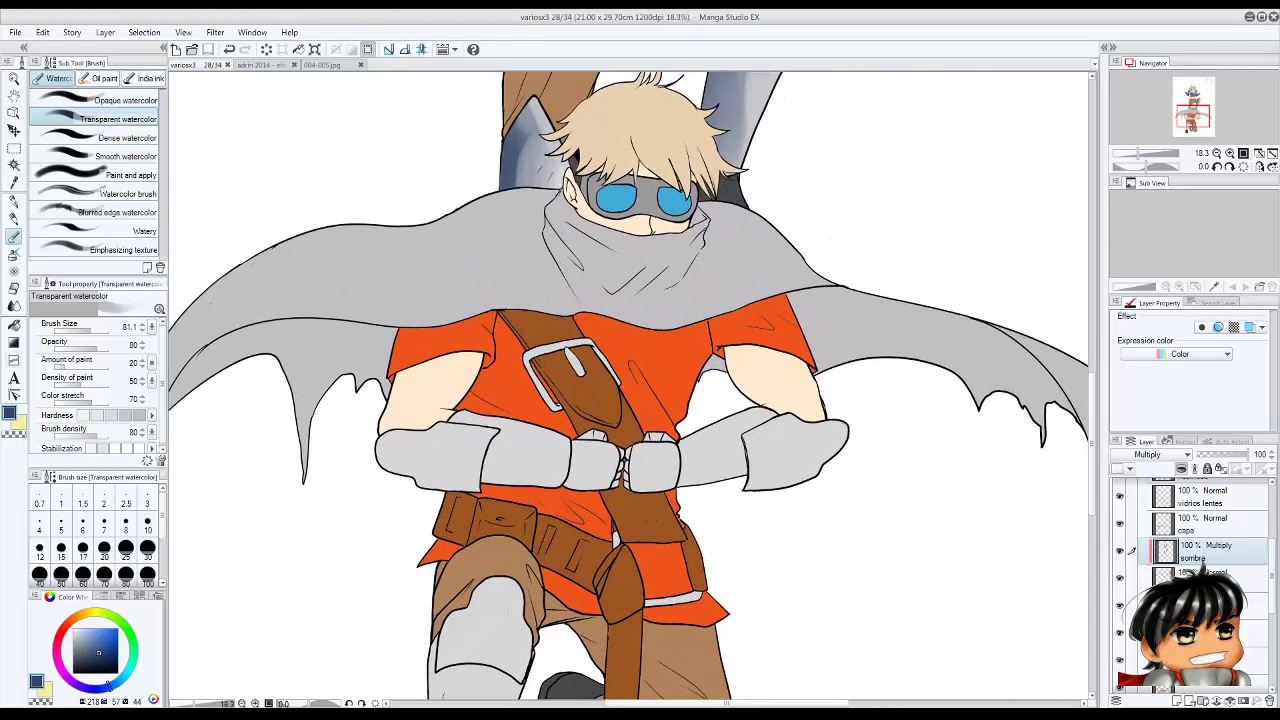
mouse_move(790, 426)
mouse_down()
mouse_move(845, 432)
mouse_move(730, 420)
mouse_up()
mouse_move(790, 460)
mouse_down()
mouse_move(845, 435)
mouse_move(765, 420)
mouse_move(655, 435)
mouse_move(640, 490)
mouse_up()
key(bracketleft)
scroll(635, 465, up, 2)
drag(645, 430, 650, 500)
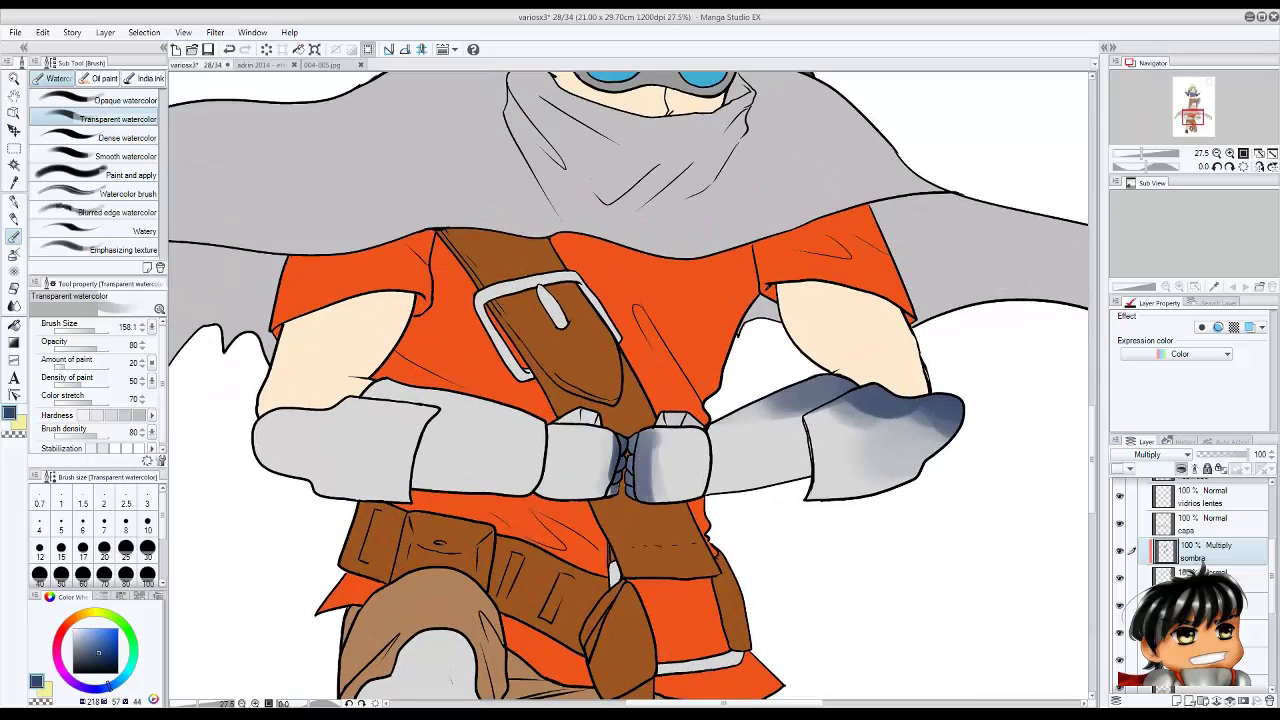
drag(600, 430, 612, 495)
scroll(570, 425, up, 2)
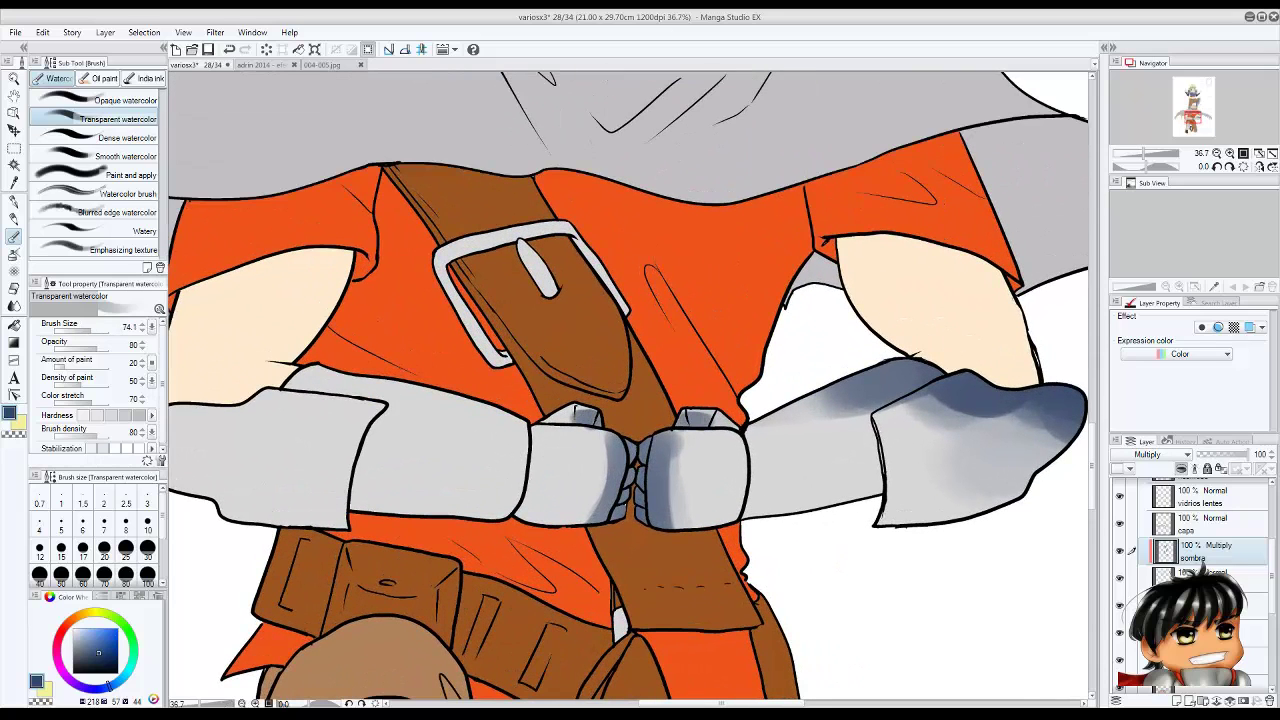
key(bracketright)
drag(360, 420, 340, 515)
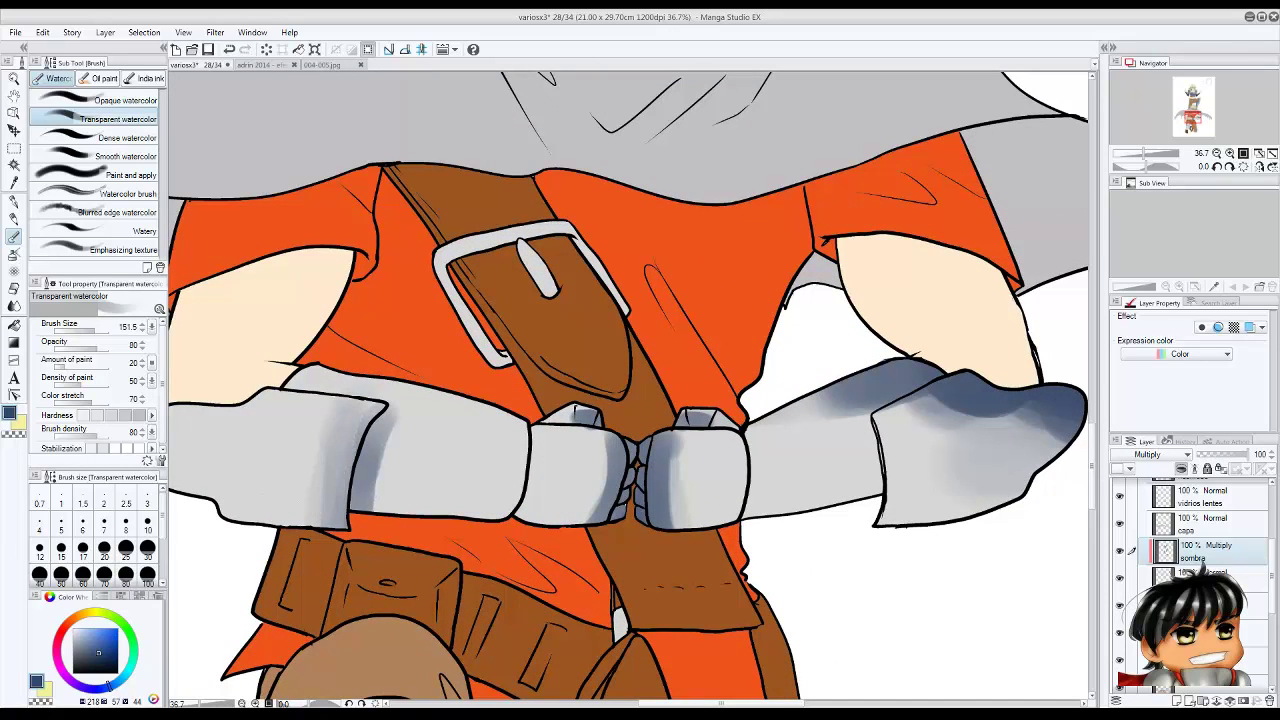
Build up and blend the shading on the forearm and flared elbow guard of the man's left gauntlet at brush size 126.4.
mouse_move(885, 430)
mouse_down()
mouse_move(865, 490)
mouse_move(830, 470)
mouse_move(785, 505)
mouse_move(882, 472)
mouse_move(800, 505)
mouse_move(850, 470)
mouse_move(830, 490)
mouse_move(858, 420)
mouse_move(850, 470)
mouse_move(880, 485)
mouse_up()
mouse_move(1010, 420)
mouse_down()
mouse_move(1040, 445)
mouse_move(960, 400)
mouse_move(990, 480)
mouse_move(1020, 440)
mouse_up()
mouse_move(930, 405)
mouse_down()
mouse_move(1010, 445)
mouse_move(950, 415)
mouse_move(955, 460)
mouse_move(1000, 430)
mouse_move(900, 500)
mouse_move(975, 440)
mouse_move(1050, 410)
mouse_up()
mouse_move(950, 385)
mouse_down()
mouse_move(960, 430)
mouse_move(848, 440)
mouse_up()
mouse_move(720, 400)
mouse_down()
mouse_move(700, 450)
mouse_move(770, 390)
mouse_move(700, 460)
mouse_move(665, 455)
mouse_move(815, 370)
mouse_move(700, 430)
mouse_up()
mouse_move(790, 420)
mouse_down()
mouse_move(860, 405)
mouse_move(790, 410)
mouse_move(870, 390)
mouse_move(770, 400)
mouse_move(850, 400)
mouse_move(780, 420)
mouse_up()
key(bracketleft)
mouse_move(890, 400)
mouse_down()
mouse_move(965, 415)
mouse_move(890, 425)
mouse_up()
key(bracketright)
mouse_move(960, 390)
mouse_down()
mouse_move(770, 400)
mouse_move(950, 440)
mouse_move(922, 456)
mouse_move(955, 450)
mouse_up()
mouse_move(865, 405)
mouse_down()
mouse_move(930, 460)
mouse_move(895, 490)
mouse_up()
mouse_move(955, 420)
mouse_down()
mouse_move(920, 480)
mouse_move(955, 440)
mouse_move(905, 490)
mouse_move(850, 395)
mouse_up()
mouse_move(950, 390)
mouse_down()
mouse_move(775, 440)
mouse_move(905, 455)
mouse_move(895, 448)
mouse_up()
mouse_move(880, 405)
mouse_down()
mouse_move(778, 420)
mouse_move(770, 440)
mouse_up()
drag(725, 400, 835, 440)
mouse_move(760, 430)
mouse_down()
mouse_move(740, 475)
mouse_move(795, 440)
mouse_move(790, 465)
mouse_move(714, 472)
mouse_up()
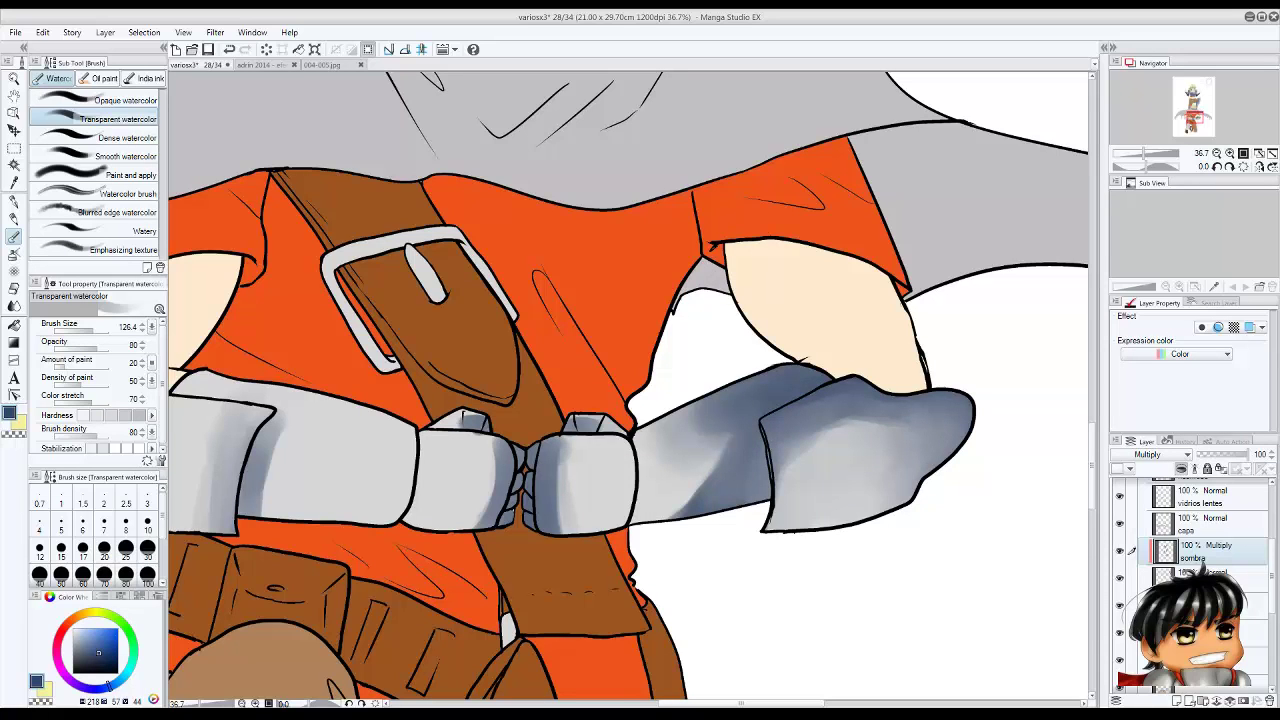
Shade the forearm and elbow guard of the man's right gauntlet with dark blue at brush size 223.7.
scroll(500, 485, down, 5)
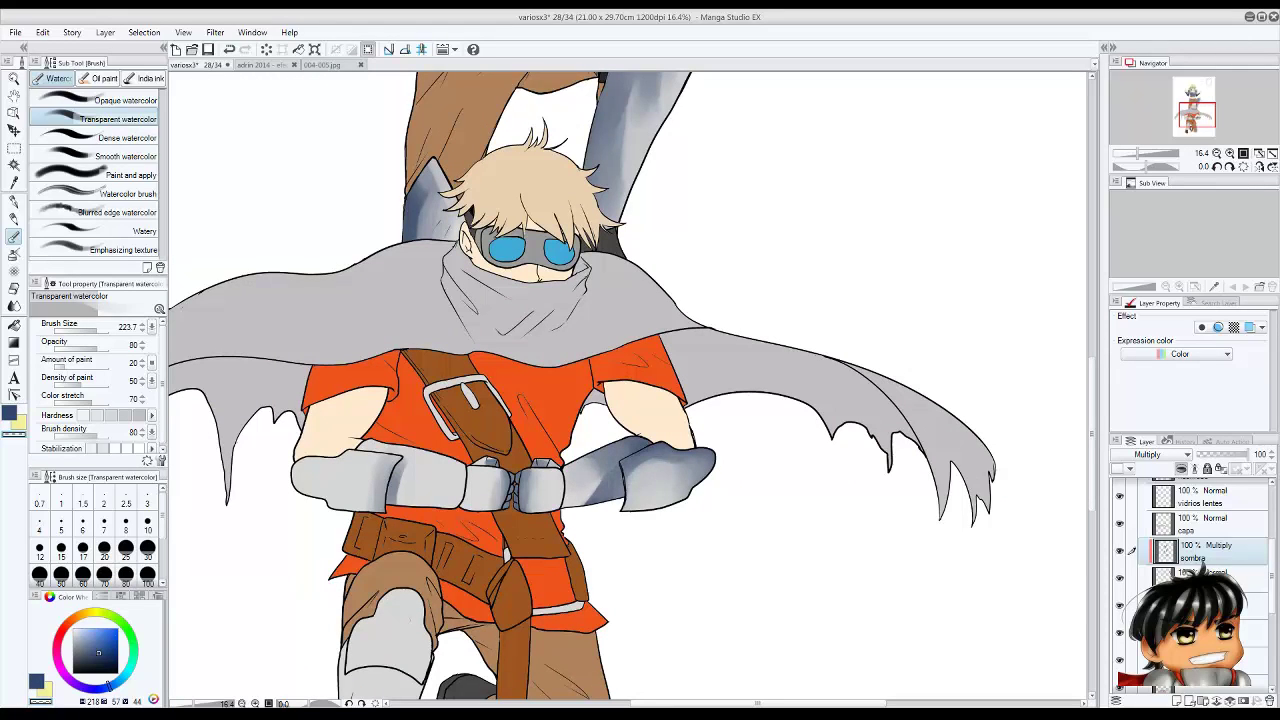
scroll(430, 450, down, 1)
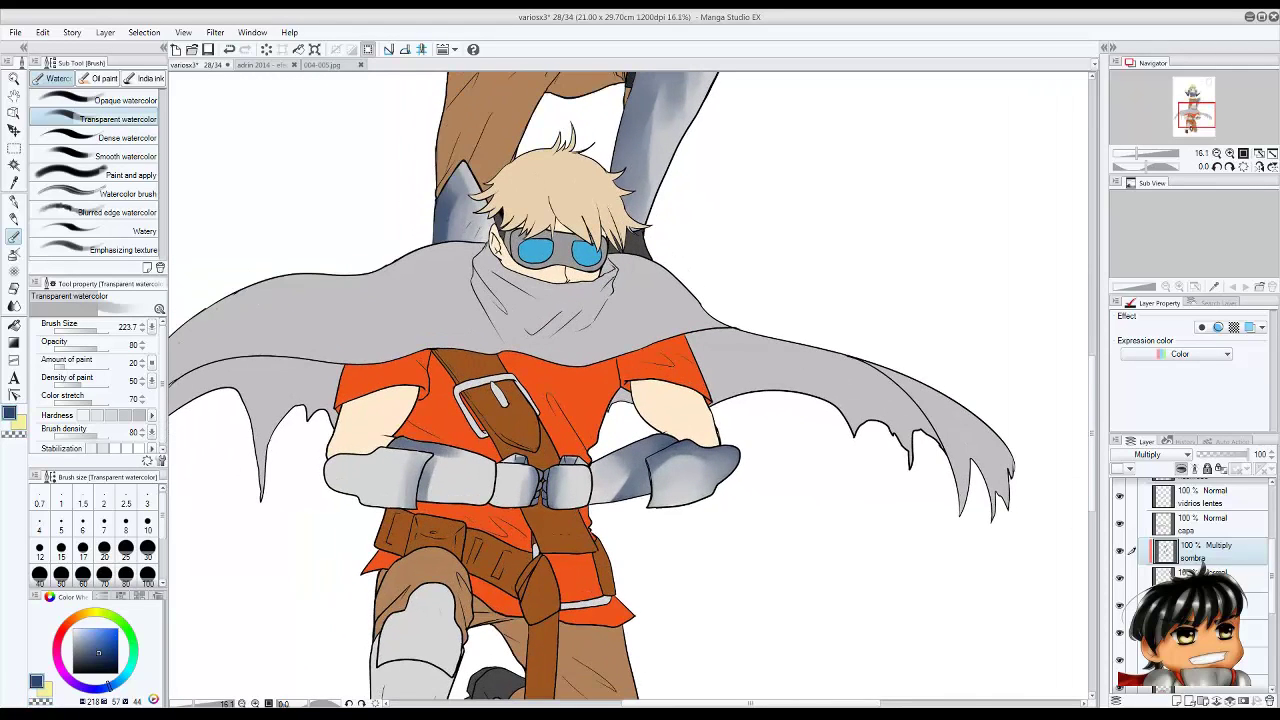
mouse_move(440, 495)
mouse_down()
mouse_move(495, 475)
mouse_move(455, 470)
mouse_move(505, 478)
mouse_move(500, 490)
mouse_move(417, 501)
mouse_move(365, 492)
mouse_move(362, 456)
mouse_up()
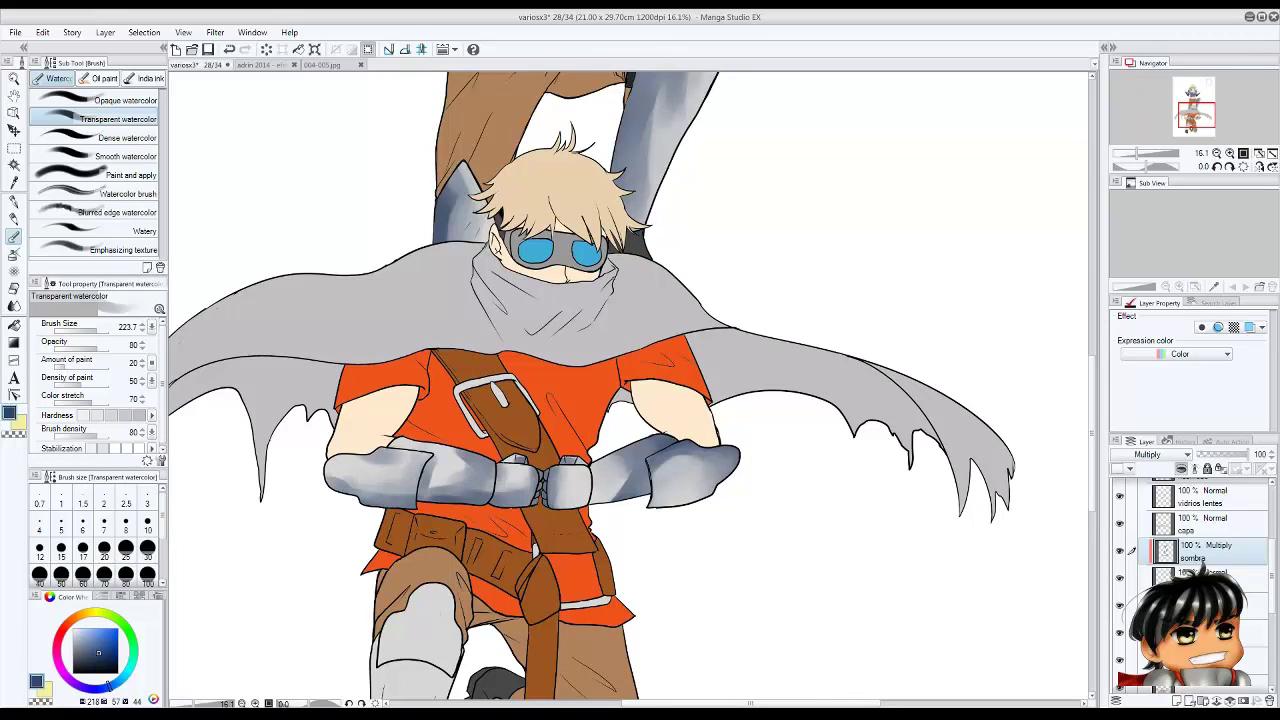
mouse_move(465, 492)
mouse_down()
mouse_move(438, 462)
mouse_move(486, 446)
mouse_up()
Shade the armor on the man's folded rear leg, from shin to knee, with dark blue at brush size 223.7.
scroll(620, 380, down, 2)
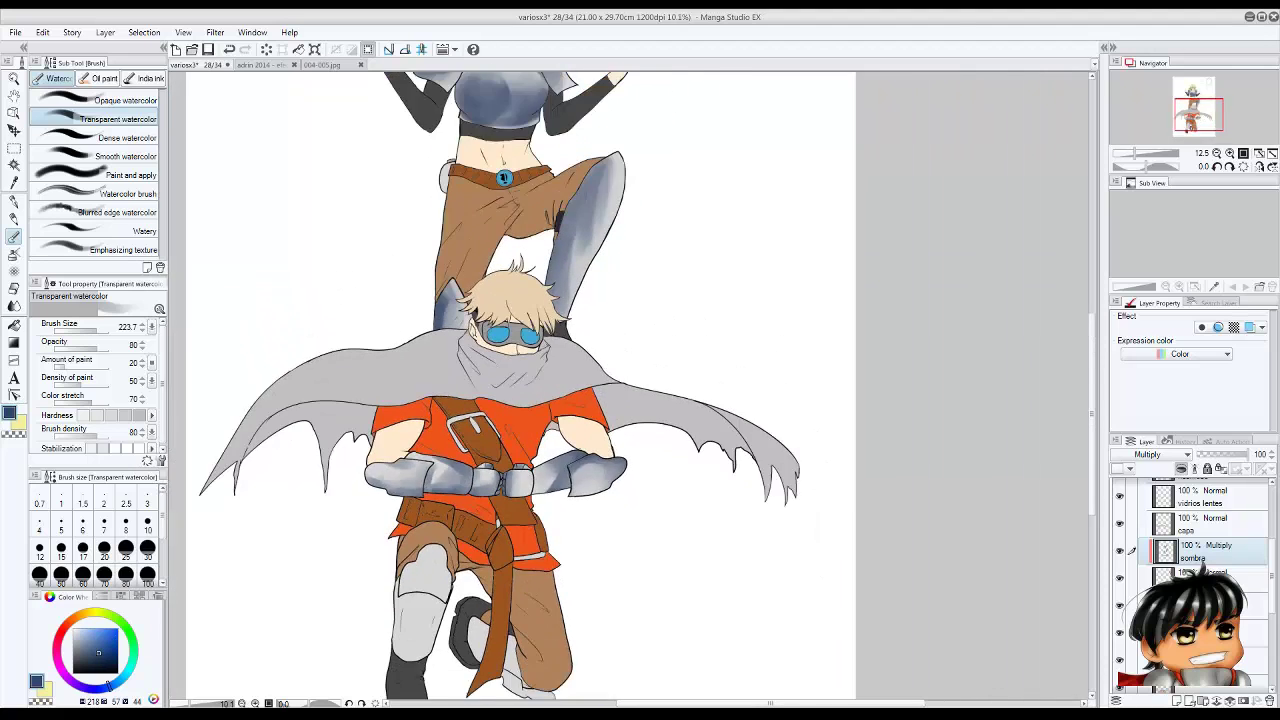
mouse_move(600, 562)
mouse_down()
mouse_move(568, 536)
mouse_move(545, 468)
mouse_move(502, 500)
mouse_up()
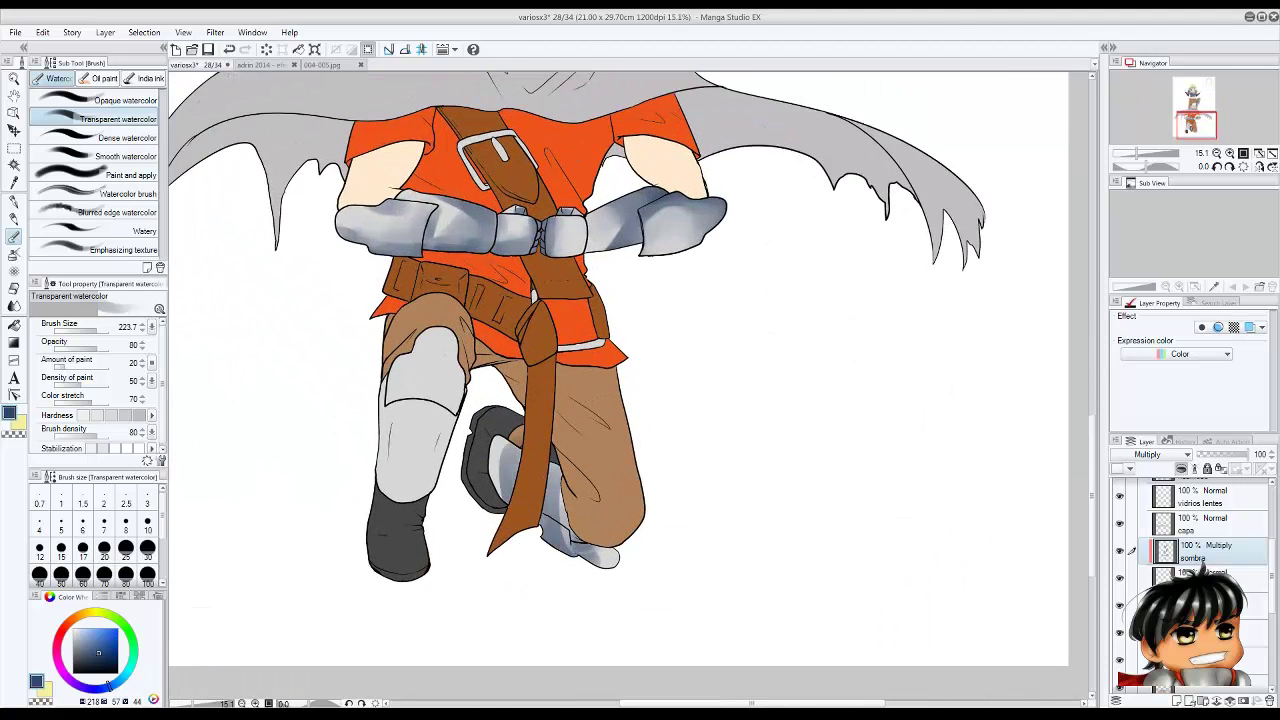
mouse_move(510, 440)
mouse_down()
mouse_move(500, 494)
mouse_move(608, 566)
mouse_up()
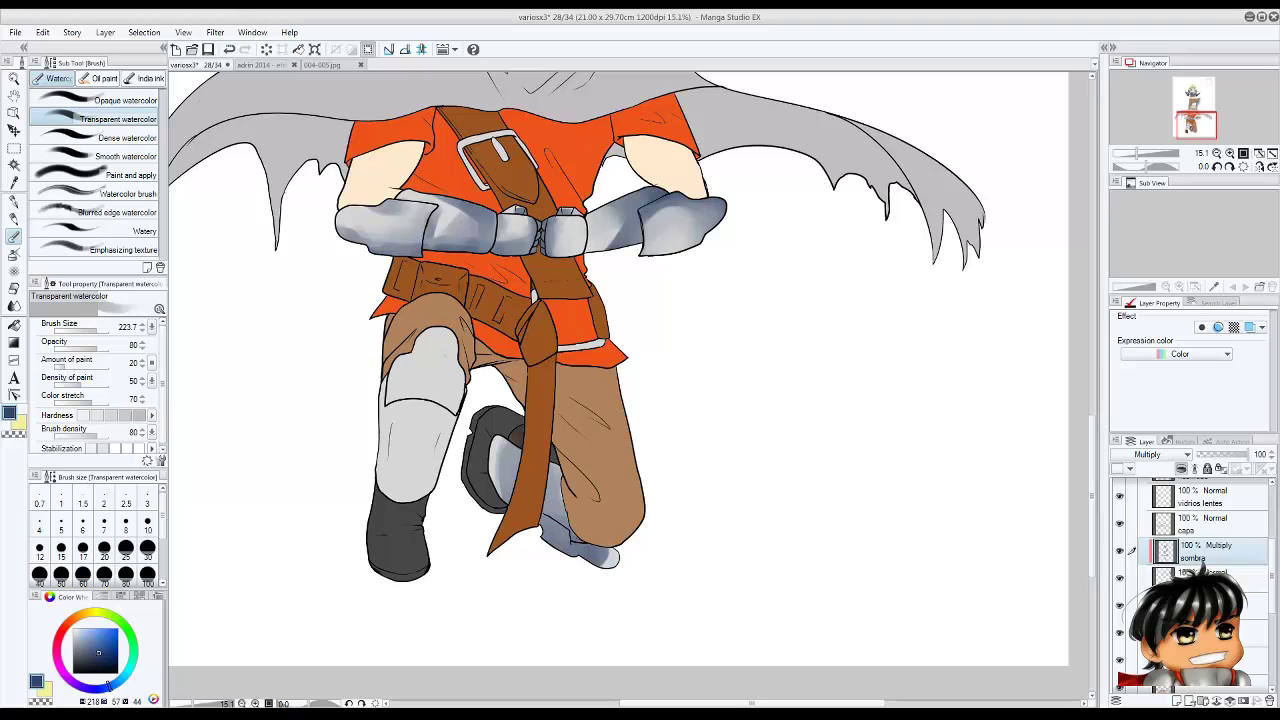
Shade the inner side of the man's front knee and shin guards with dark blue, softening the shadow's edge.
drag(454, 355, 452, 420)
mouse_move(440, 328)
mouse_down()
mouse_move(445, 390)
mouse_move(410, 500)
mouse_up()
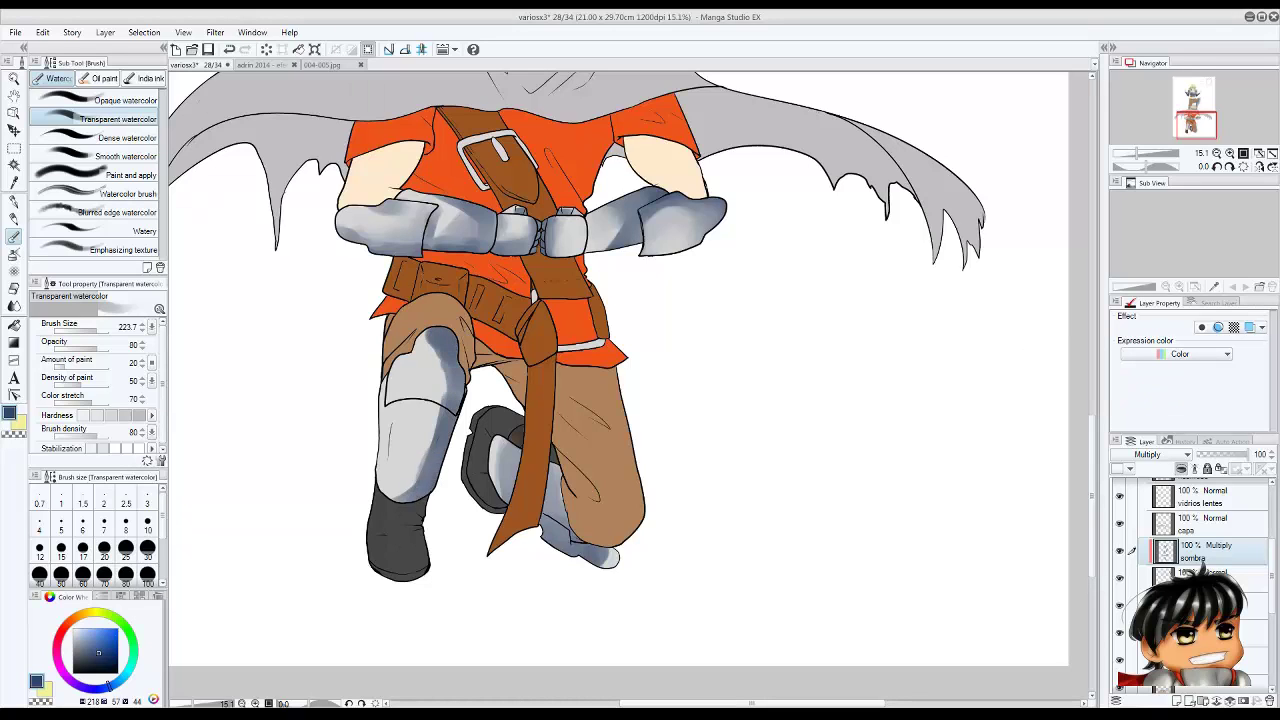
drag(425, 420, 420, 490)
drag(450, 352, 448, 404)
mouse_move(430, 332)
mouse_down()
mouse_move(420, 350)
mouse_move(444, 396)
mouse_move(456, 394)
mouse_up()
key(x)
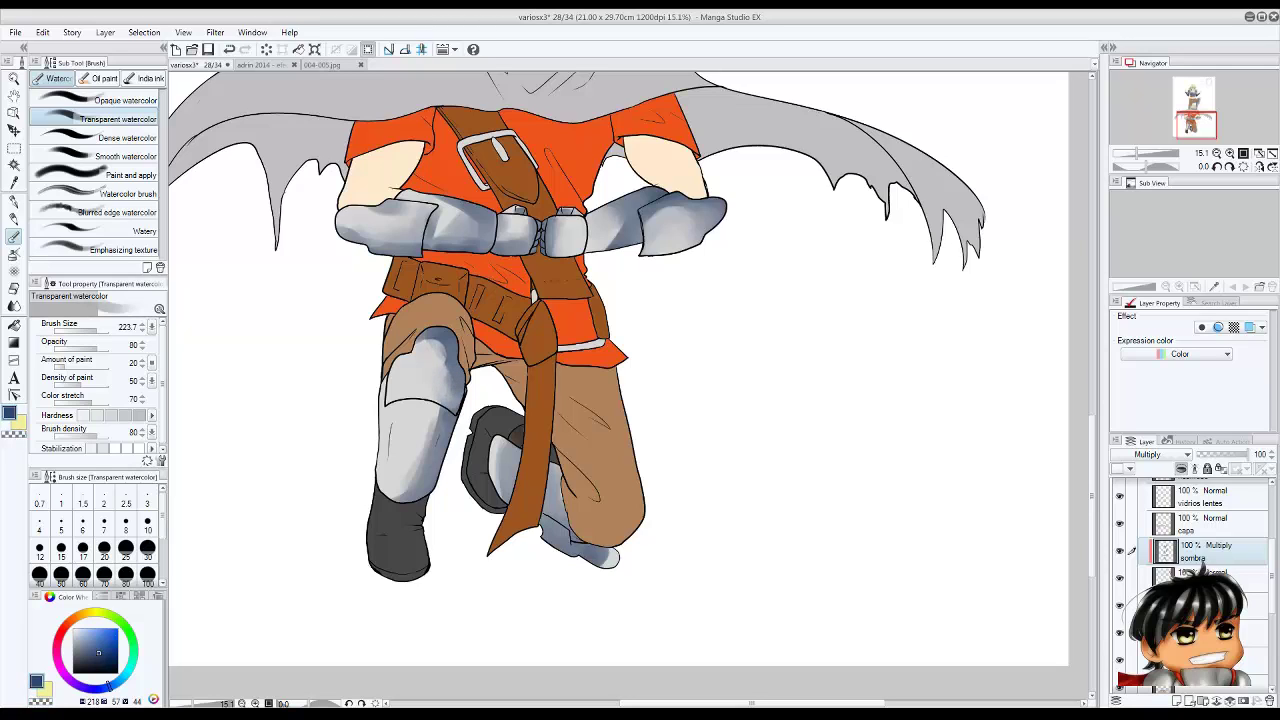
Rework the front knee guard's shadow by alternating dark blue and transparent color at brush size 223.7.
key(x)
drag(444, 336, 452, 380)
key(x)
drag(440, 335, 446, 392)
key(x)
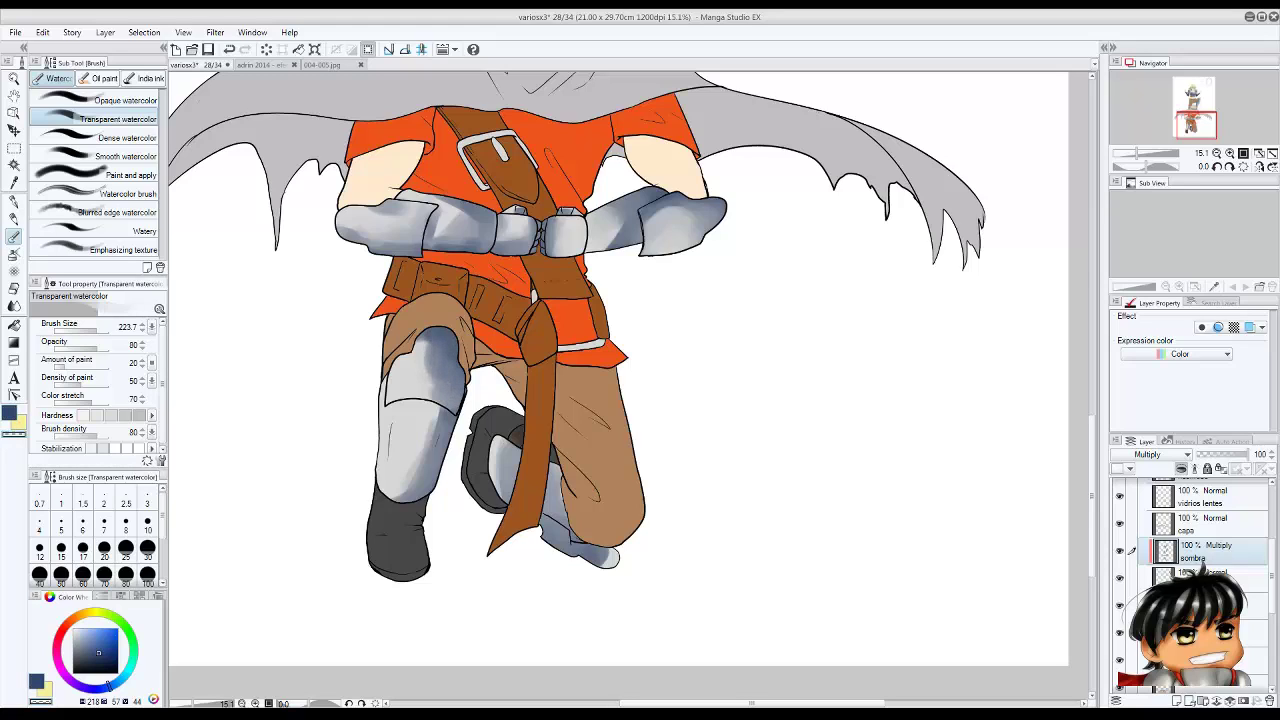
mouse_move(434, 342)
mouse_down()
mouse_move(434, 398)
mouse_move(414, 424)
mouse_move(450, 454)
mouse_up()
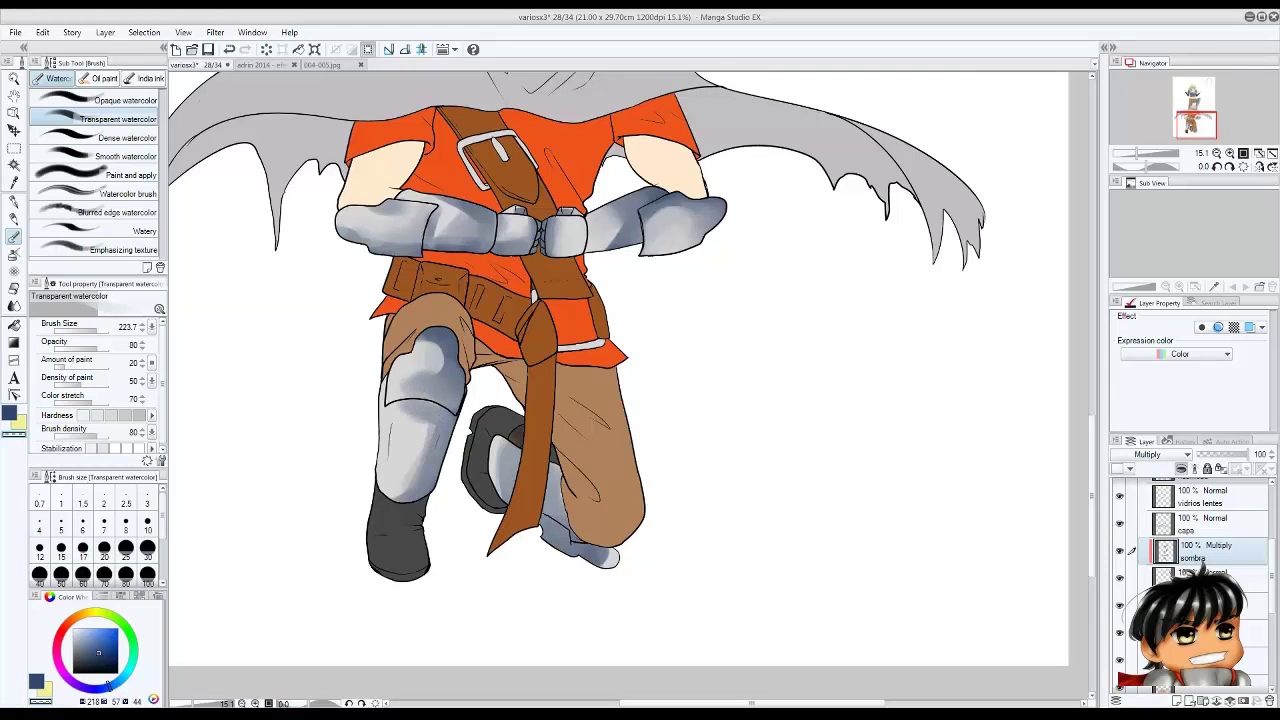
Extend the dark blue shading across the front shin guard and the knee guard's outer edge, blending lighter areas with transparent color.
key(x)
key(x)
mouse_move(434, 410)
mouse_down()
mouse_move(446, 432)
mouse_move(436, 500)
mouse_up()
drag(430, 440, 396, 496)
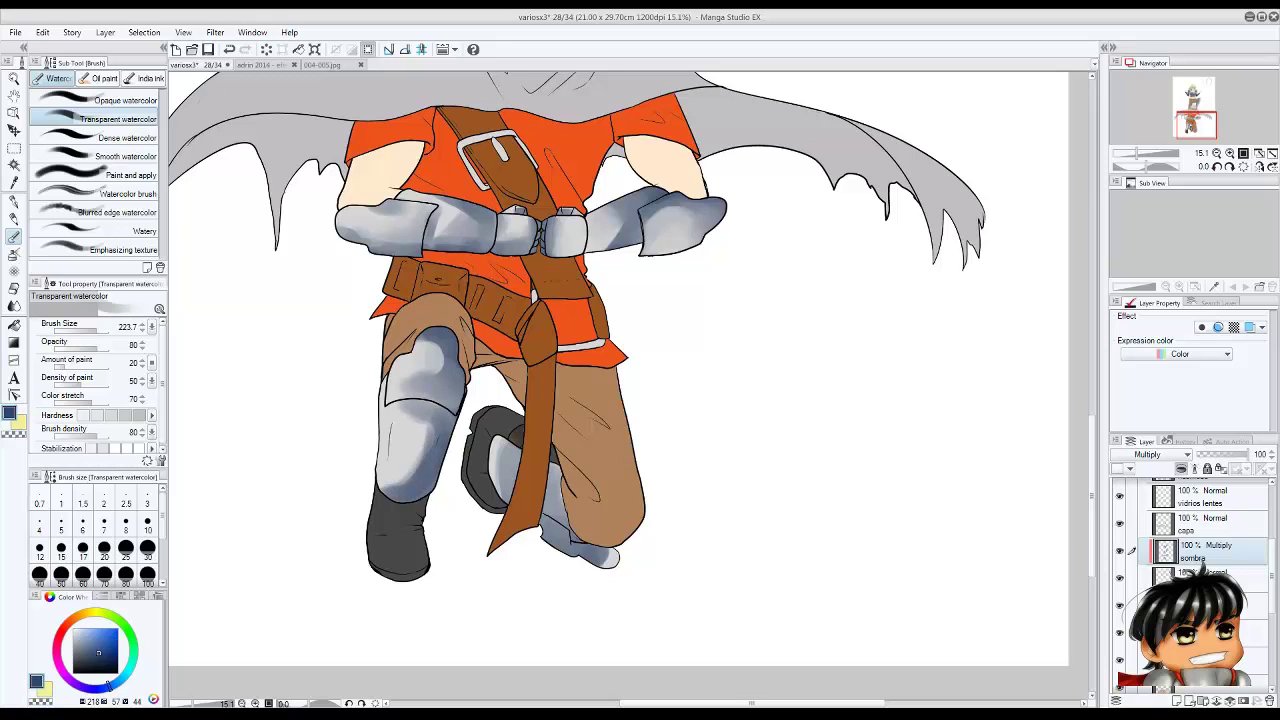
drag(420, 414, 416, 482)
mouse_move(386, 378)
mouse_down()
mouse_move(386, 494)
mouse_move(390, 418)
mouse_up()
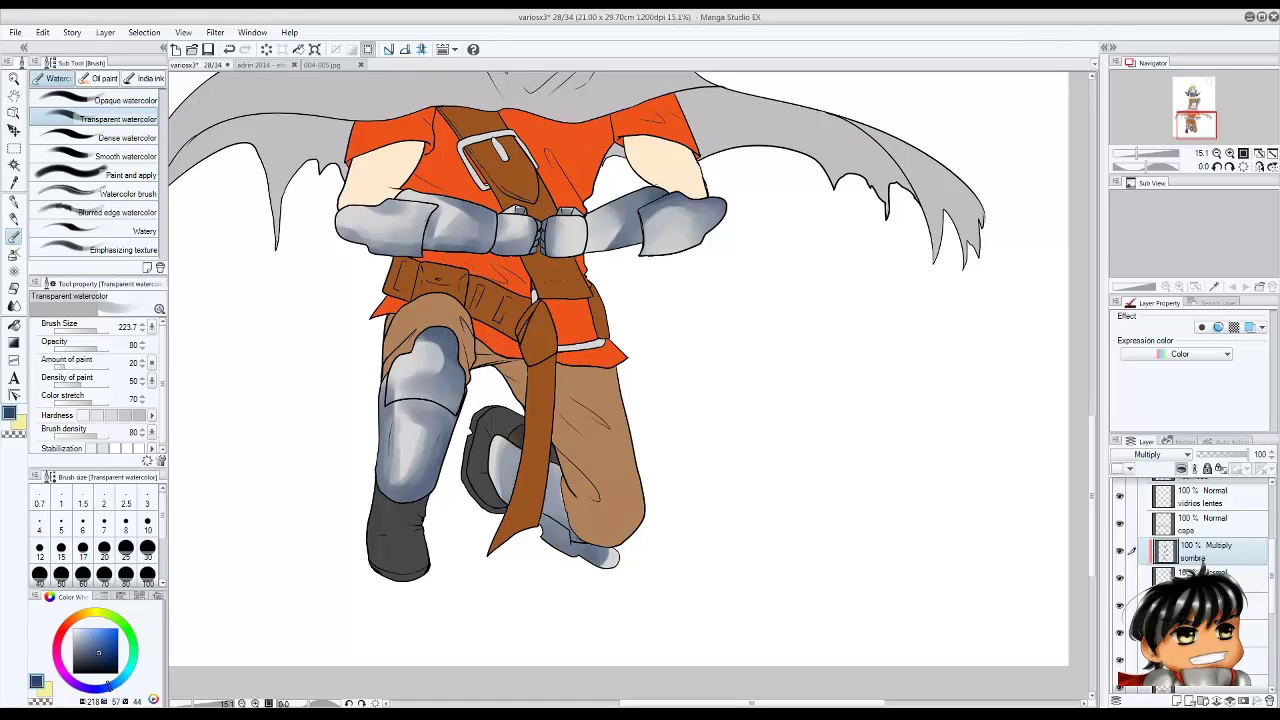
mouse_move(396, 470)
mouse_down()
mouse_move(412, 346)
mouse_move(436, 380)
mouse_up()
drag(410, 424, 414, 486)
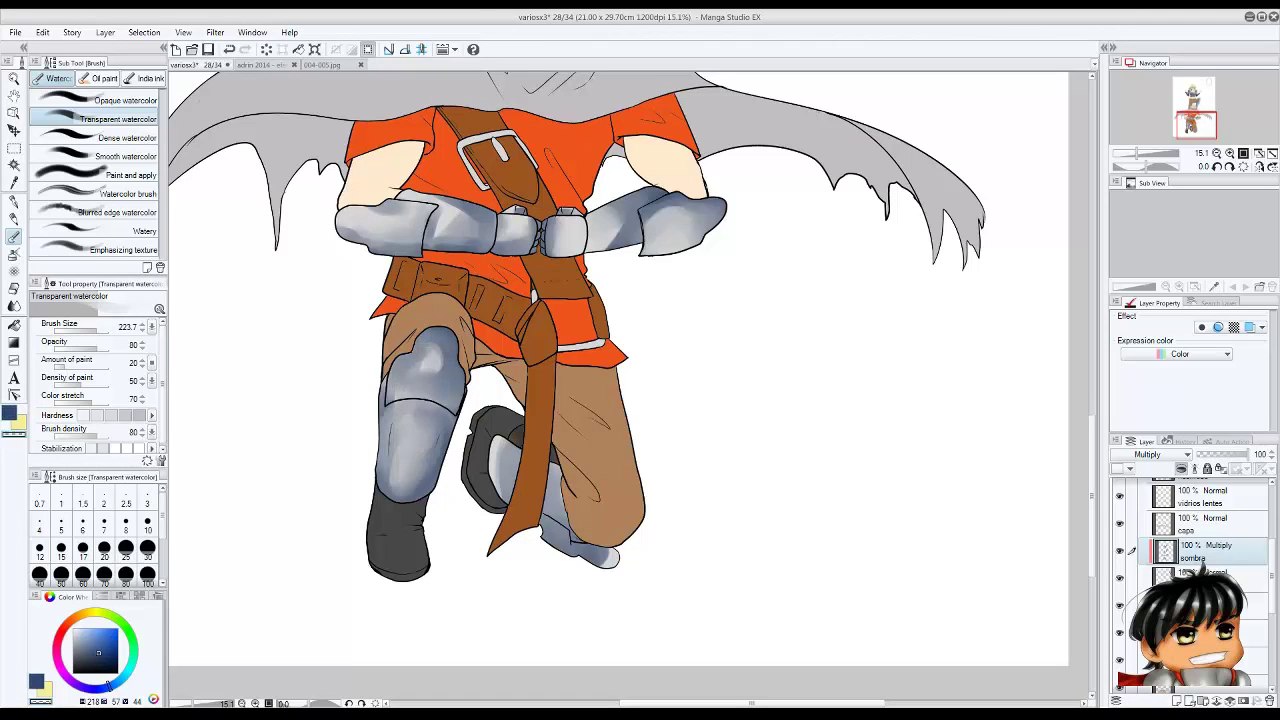
mouse_move(420, 348)
mouse_down()
mouse_move(446, 380)
mouse_move(446, 344)
mouse_up()
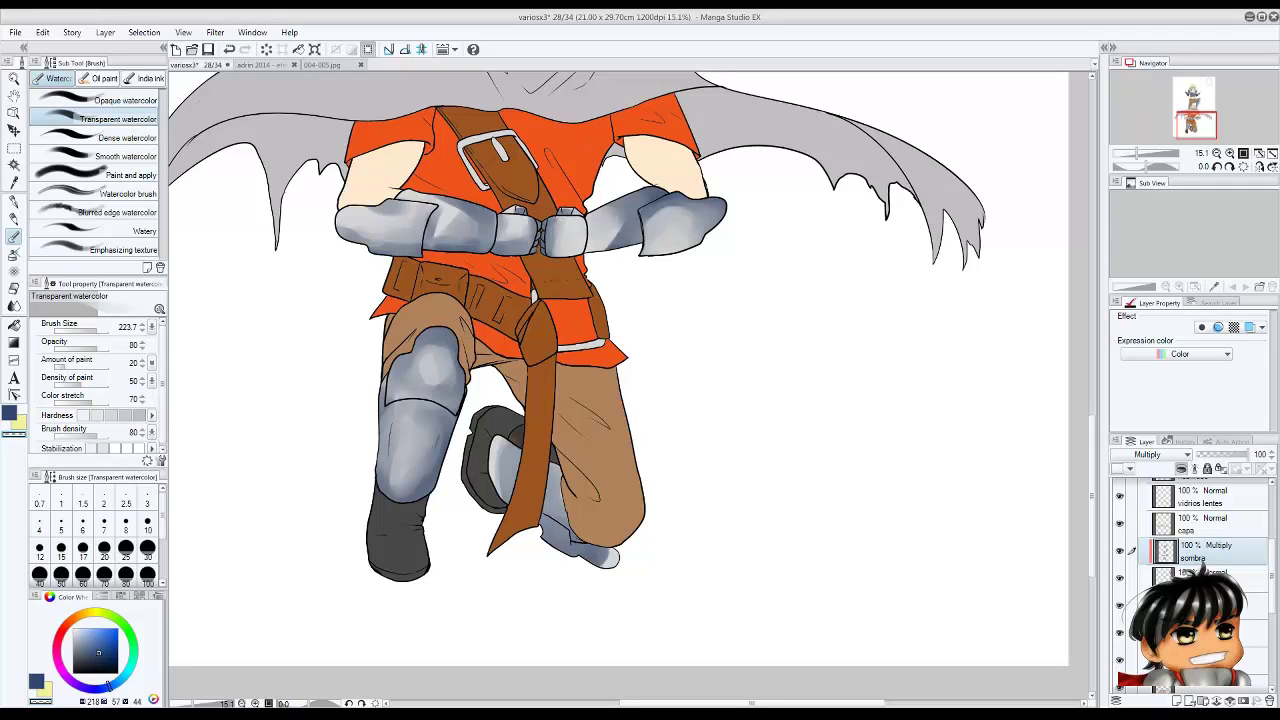
Deepen the shadow on the folded rear leg's armor and refine the front knee guard's shading at brush size 223.7.
mouse_move(500, 445)
mouse_down()
mouse_move(516, 500)
mouse_move(560, 545)
mouse_up()
drag(552, 465, 551, 505)
mouse_move(445, 412)
mouse_down()
mouse_move(420, 460)
mouse_move(430, 335)
mouse_move(405, 375)
mouse_move(420, 475)
mouse_move(392, 385)
mouse_up()
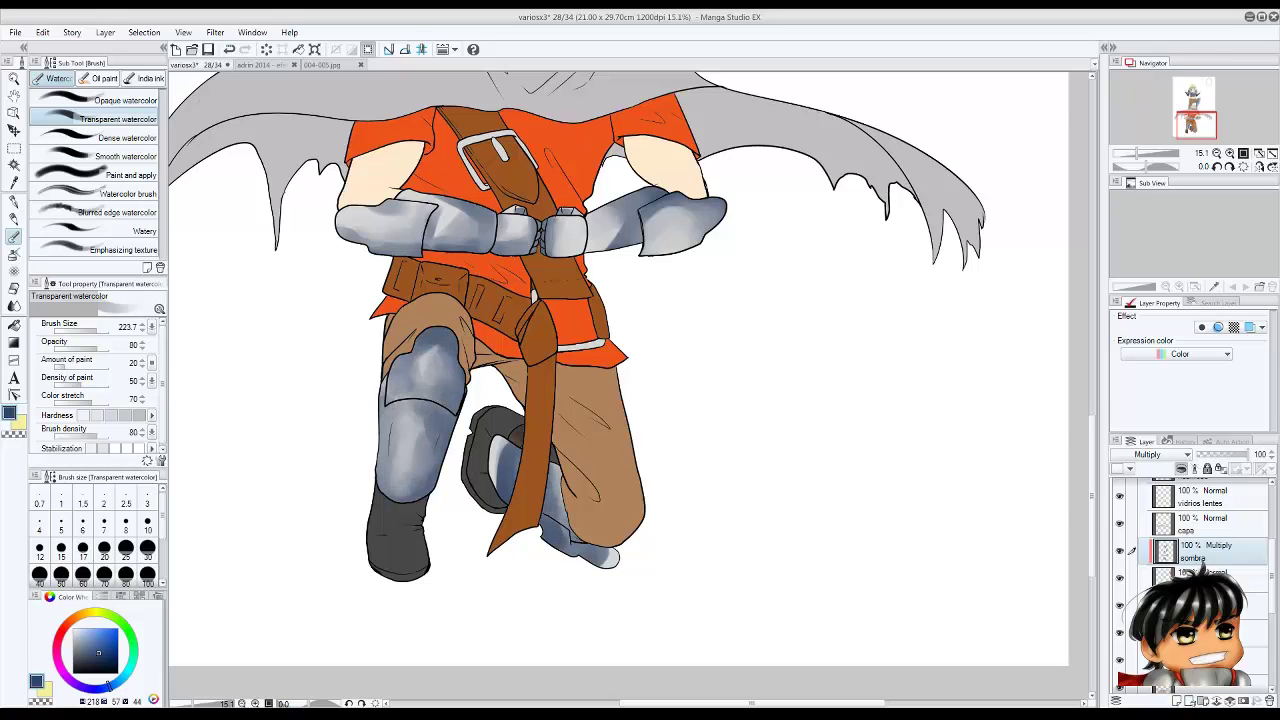
mouse_move(495, 432)
mouse_down()
mouse_move(515, 452)
mouse_move(498, 500)
mouse_up()
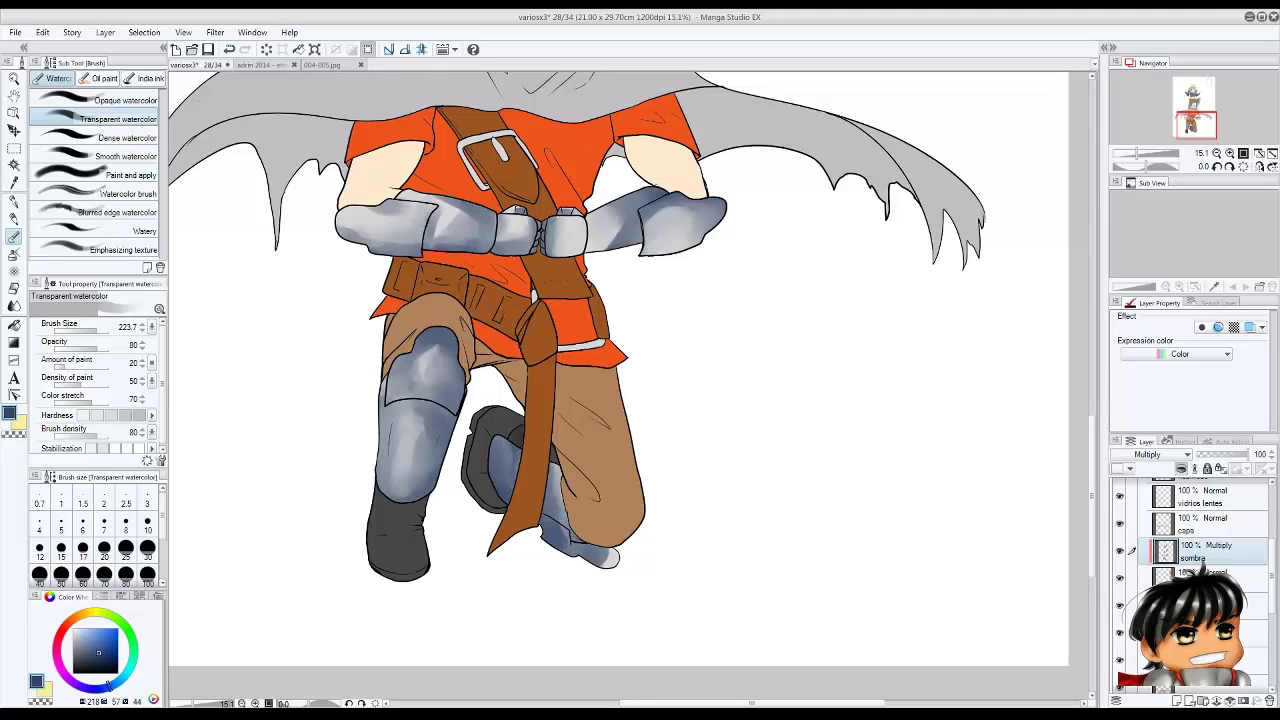
Shade the chest strap's buckle and the metal trim at the tunic's hem with dark blue, reducing the brush size to 126.9.
scroll(590, 400, down, 5)
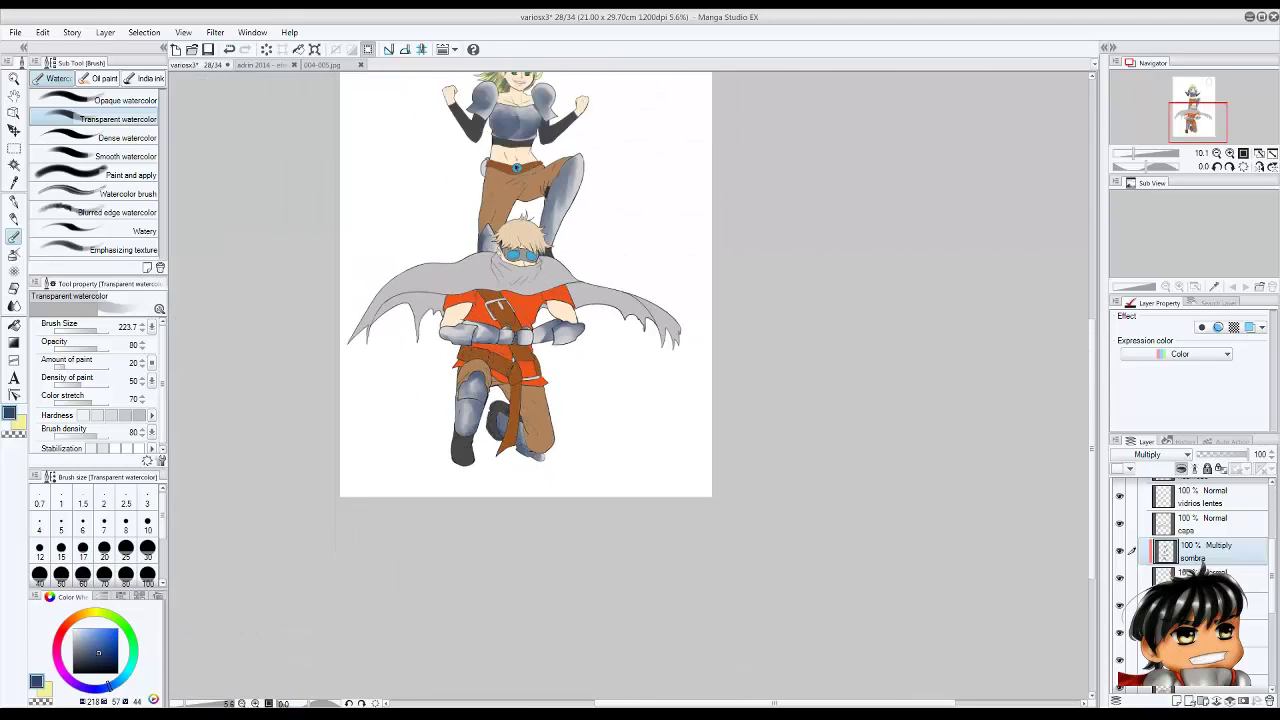
scroll(590, 400, up, 4)
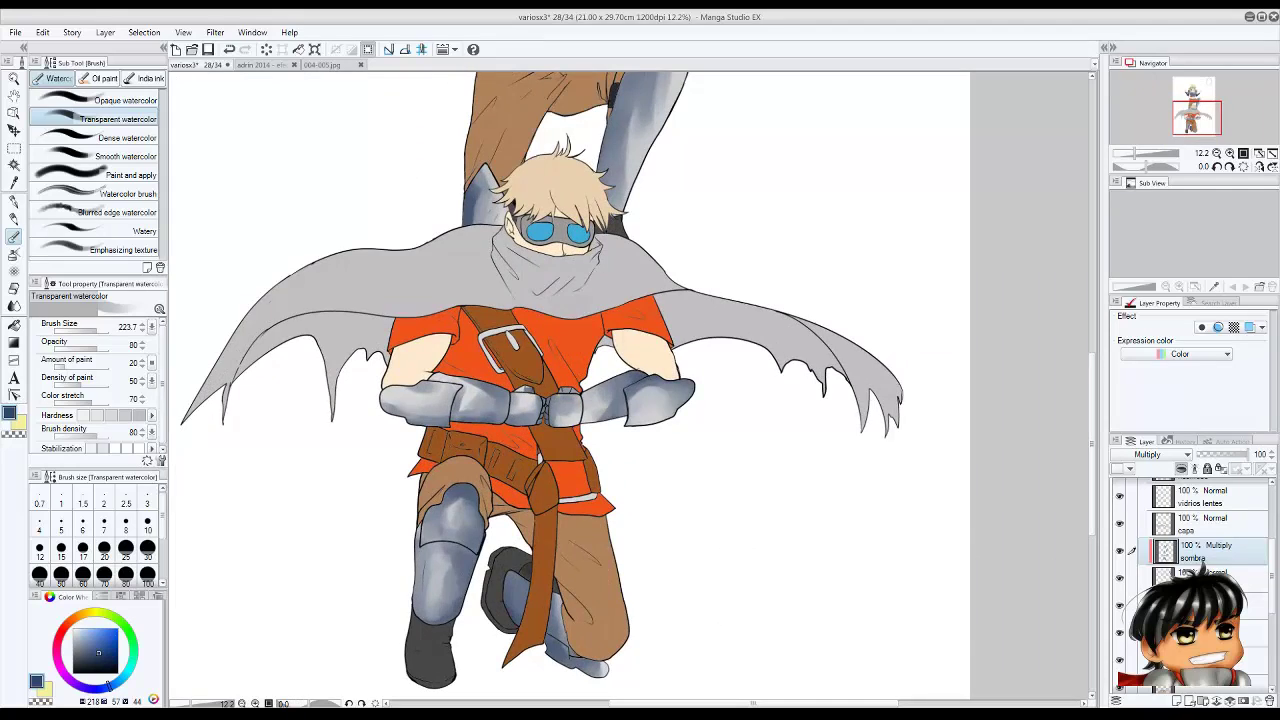
scroll(555, 330, up, 3)
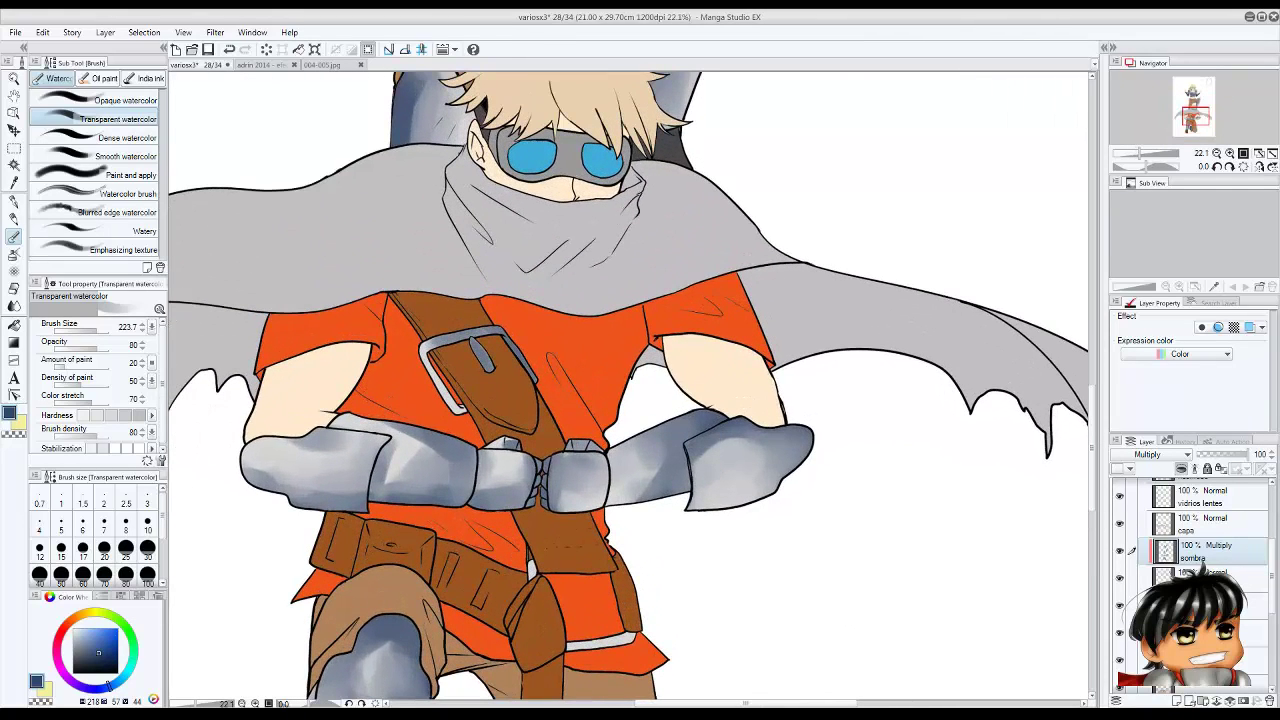
key(bracketleft)
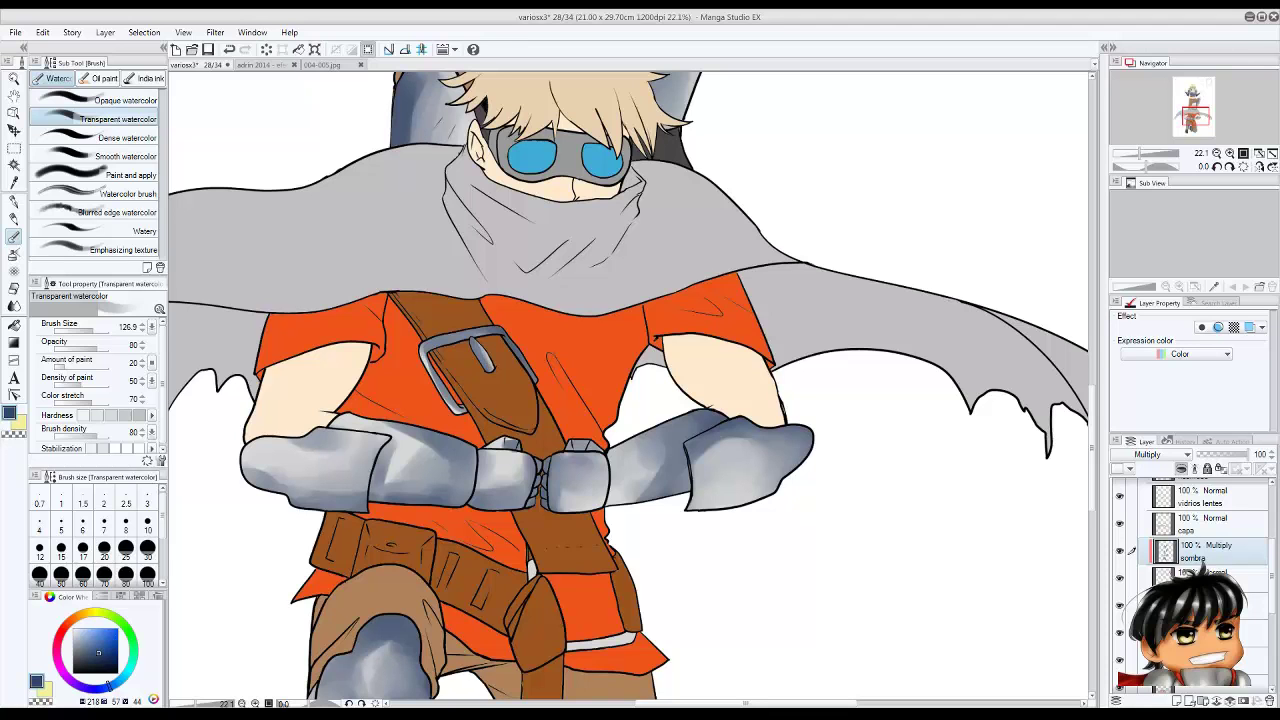
drag(630, 638, 578, 642)
scroll(571, 343, down, 5)
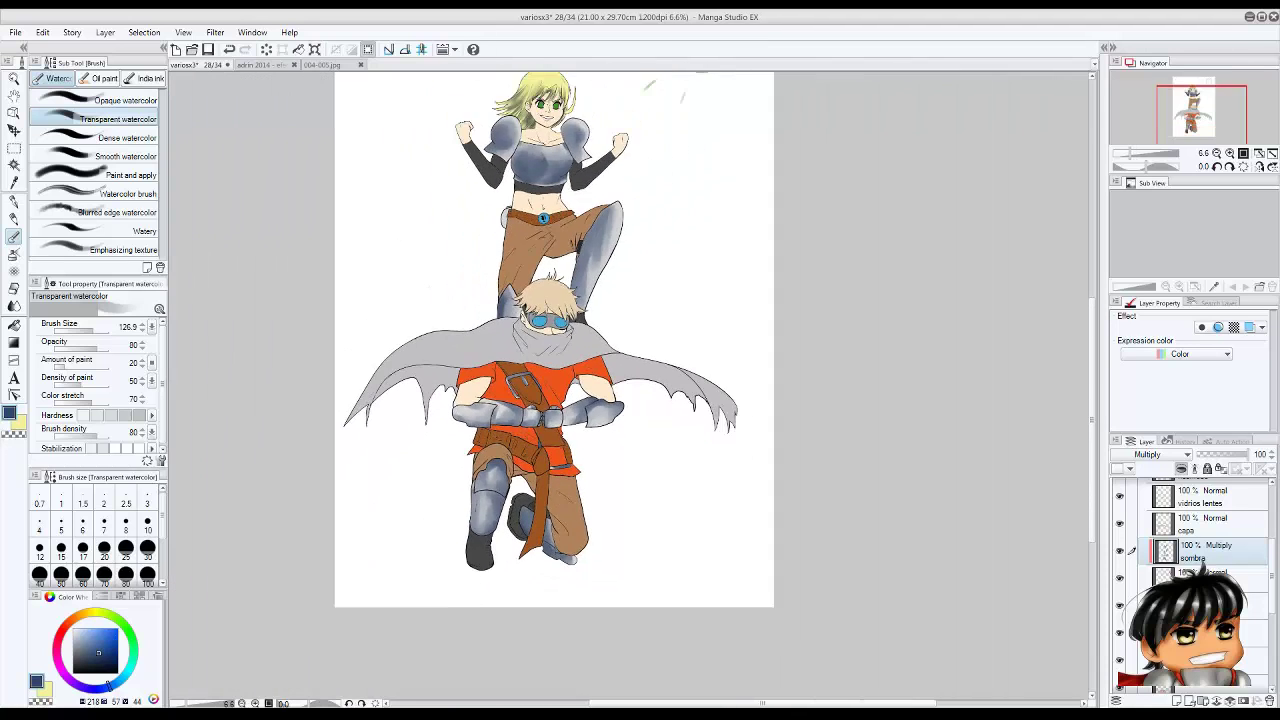
Add a clipped layer named brillo in Soft light mode above the armor's sombra layer.
scroll(530, 210, up, 5)
key(ctrl+shift+n)
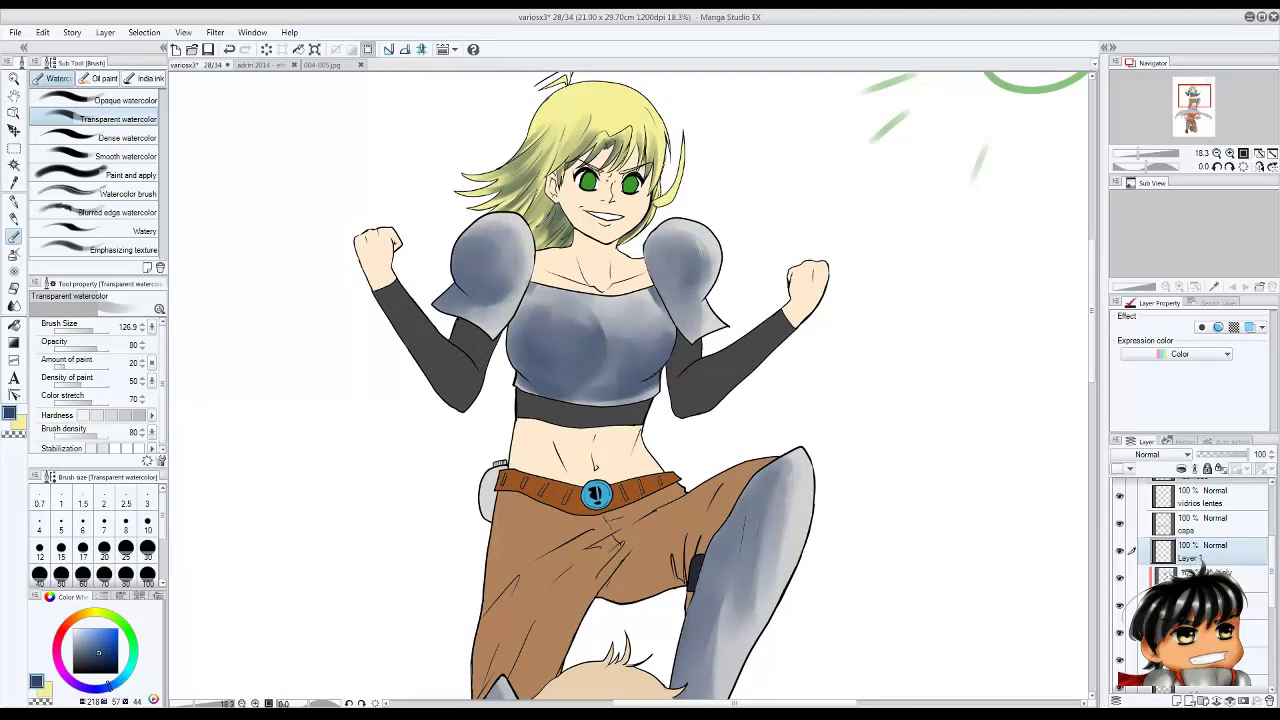
key(ctrl+z)
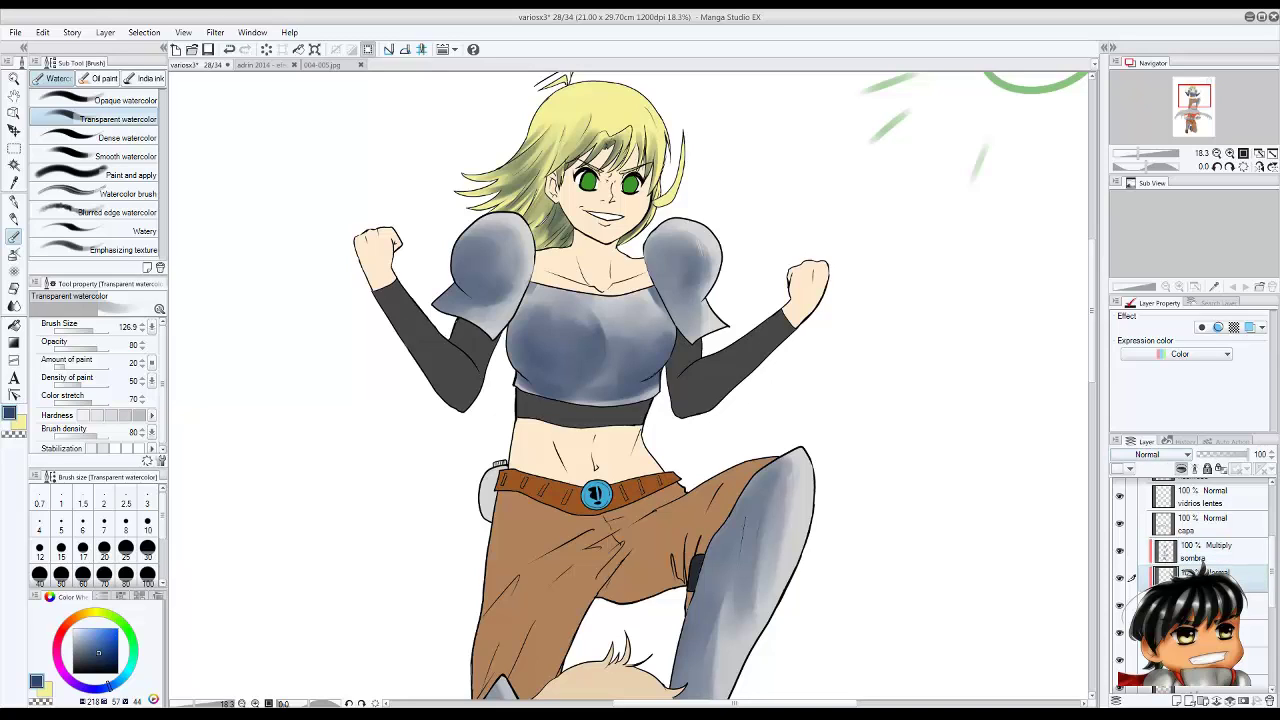
click(1150, 454)
drag(1200, 572, 1200, 545)
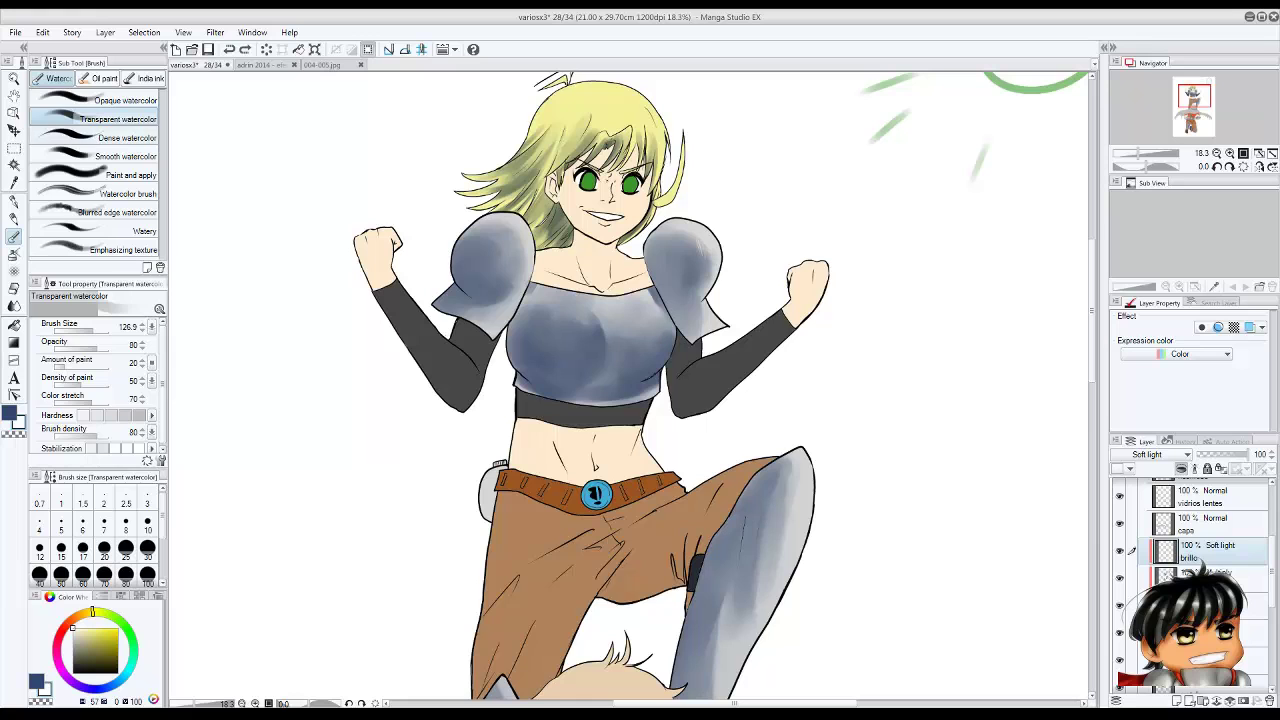
Paint a white highlight on the woman's left shoulder guard with Opaque watercolor at size 76.0, and set the brillo layer to Overlay.
click(110, 100)
scroll(707, 261, up, 2)
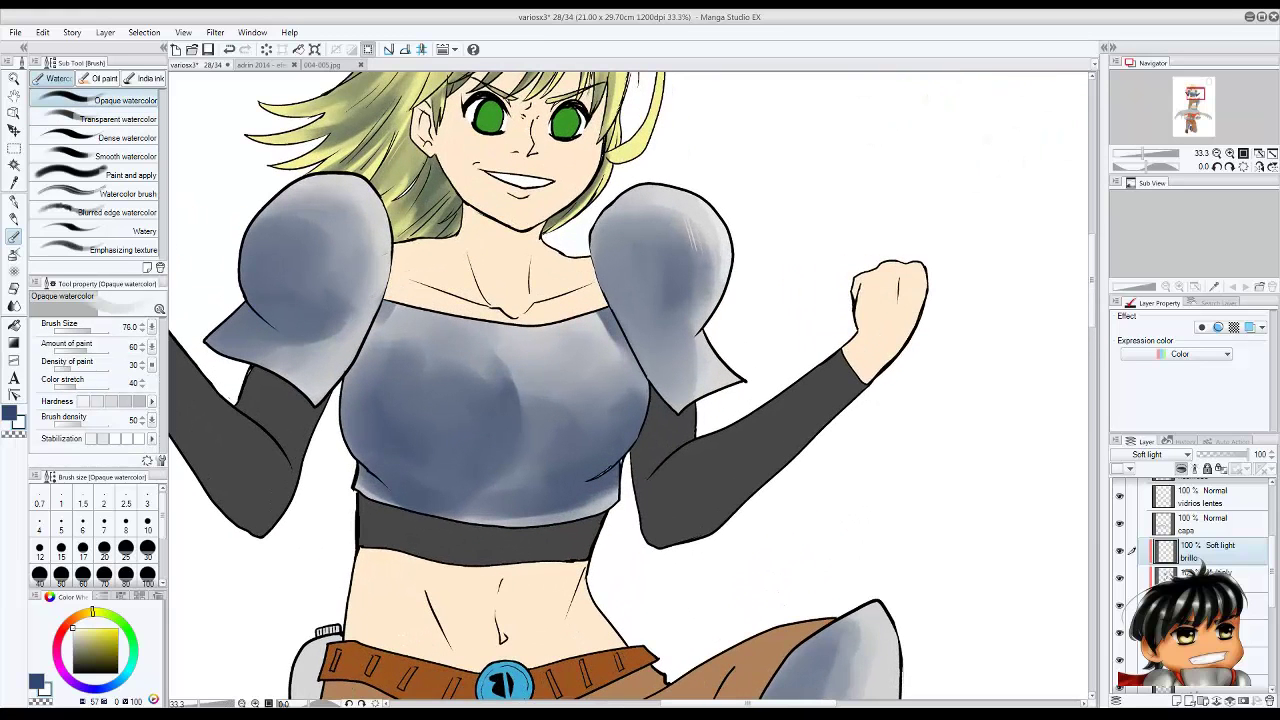
mouse_move(712, 215)
mouse_down()
mouse_move(712, 262)
mouse_move(695, 205)
mouse_move(660, 192)
mouse_up()
scroll(1150, 454, up, 1)
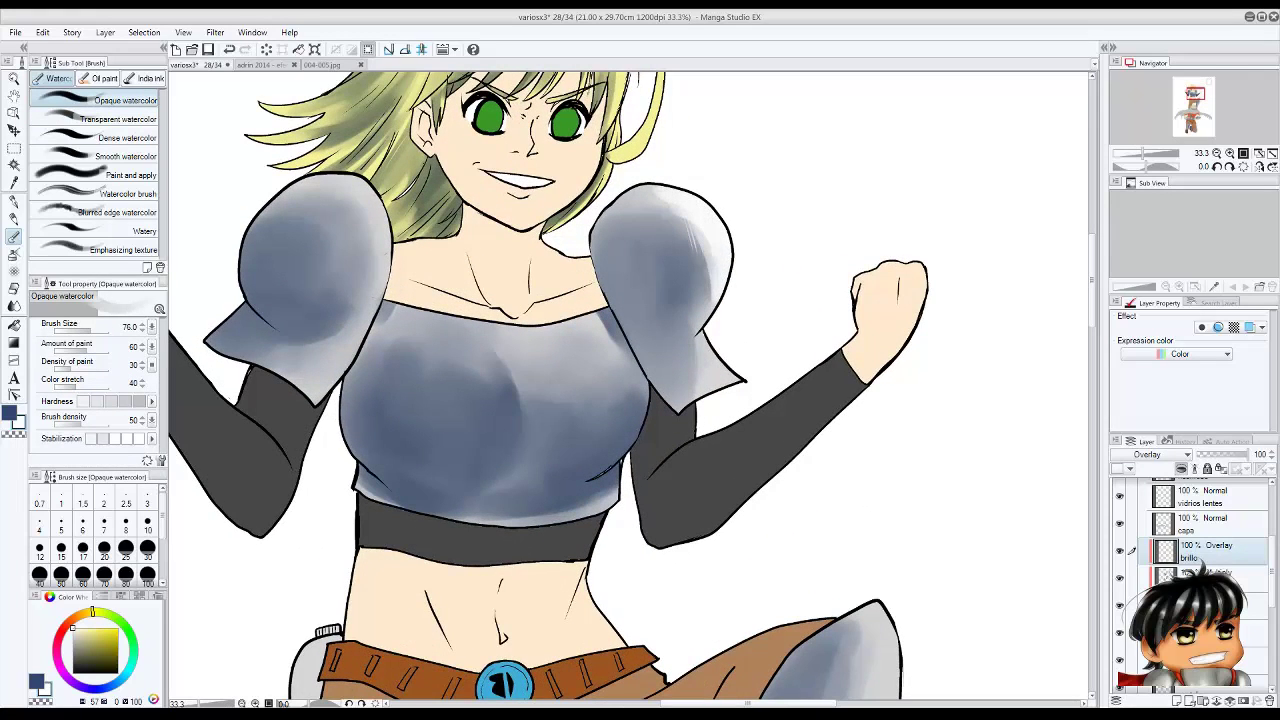
Extend the highlight on the woman's left shoulder guard and its lower flap, using Transparent watercolor at size 126.9.
drag(725, 380, 706, 335)
click(110, 119)
key(x)
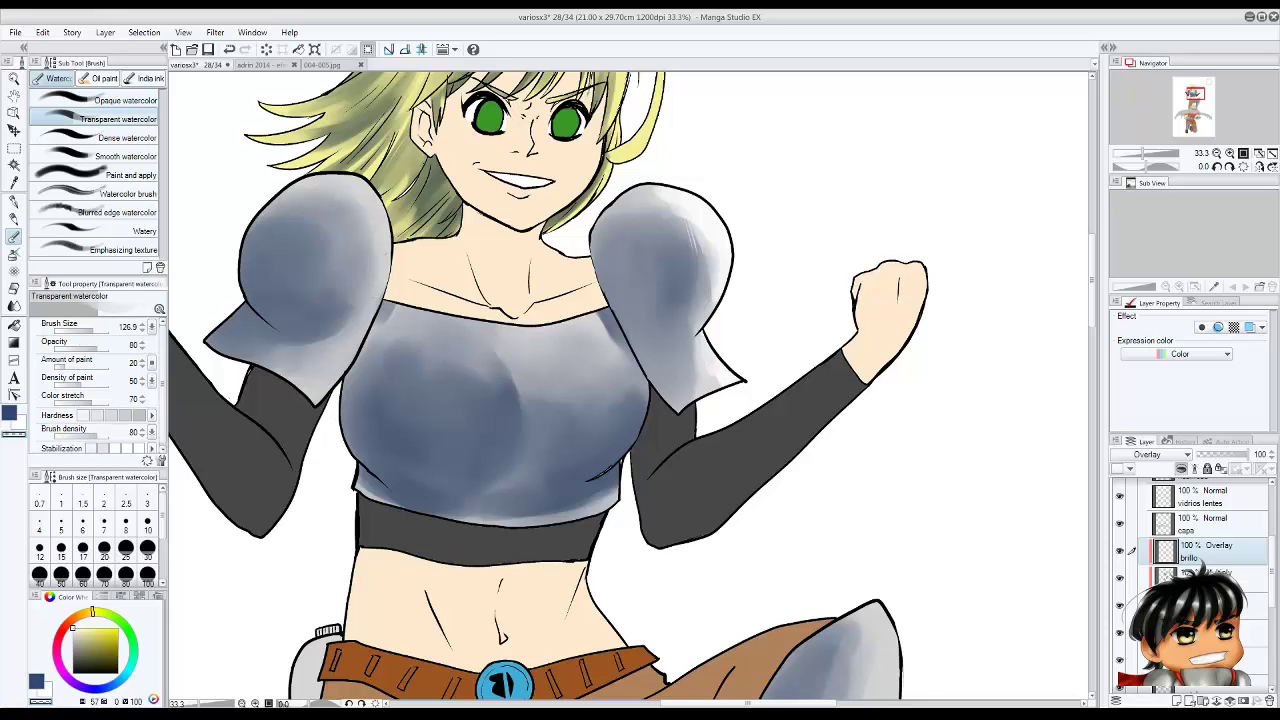
mouse_move(700, 260)
mouse_down()
mouse_move(702, 290)
mouse_move(680, 200)
mouse_up()
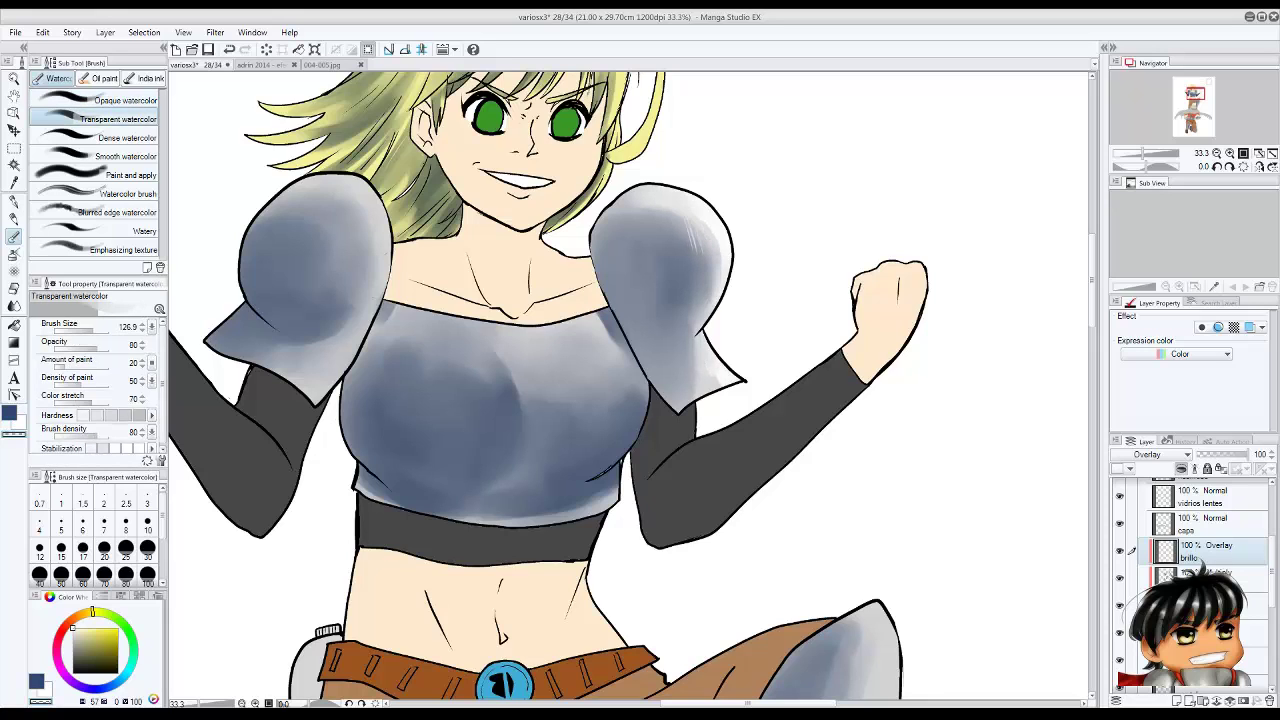
key(x)
Paint a white highlight along the inner edge and lower flap of the woman's right shoulder guard.
mouse_move(385, 250)
mouse_down()
mouse_move(320, 182)
mouse_move(375, 240)
mouse_up()
drag(325, 195, 385, 260)
drag(300, 315, 370, 400)
drag(365, 300, 330, 360)
key(x)
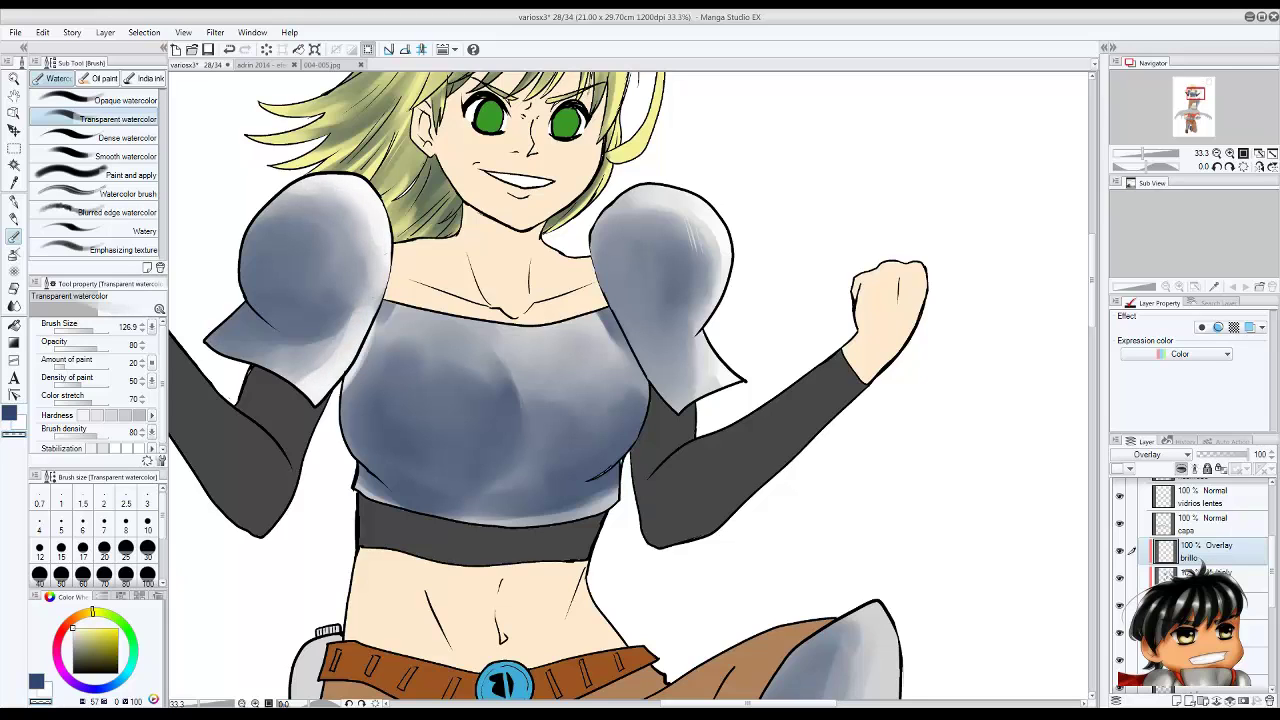
Paint a curved white highlight on the woman's breastplate and soften its inner edge at brush size 173.1.
key(bracketleft)
mouse_move(518, 345)
mouse_down()
mouse_move(498, 390)
mouse_move(515, 400)
mouse_move(515, 428)
mouse_up()
key(bracketright)
key(bracketright)
key(bracketright)
key(x)
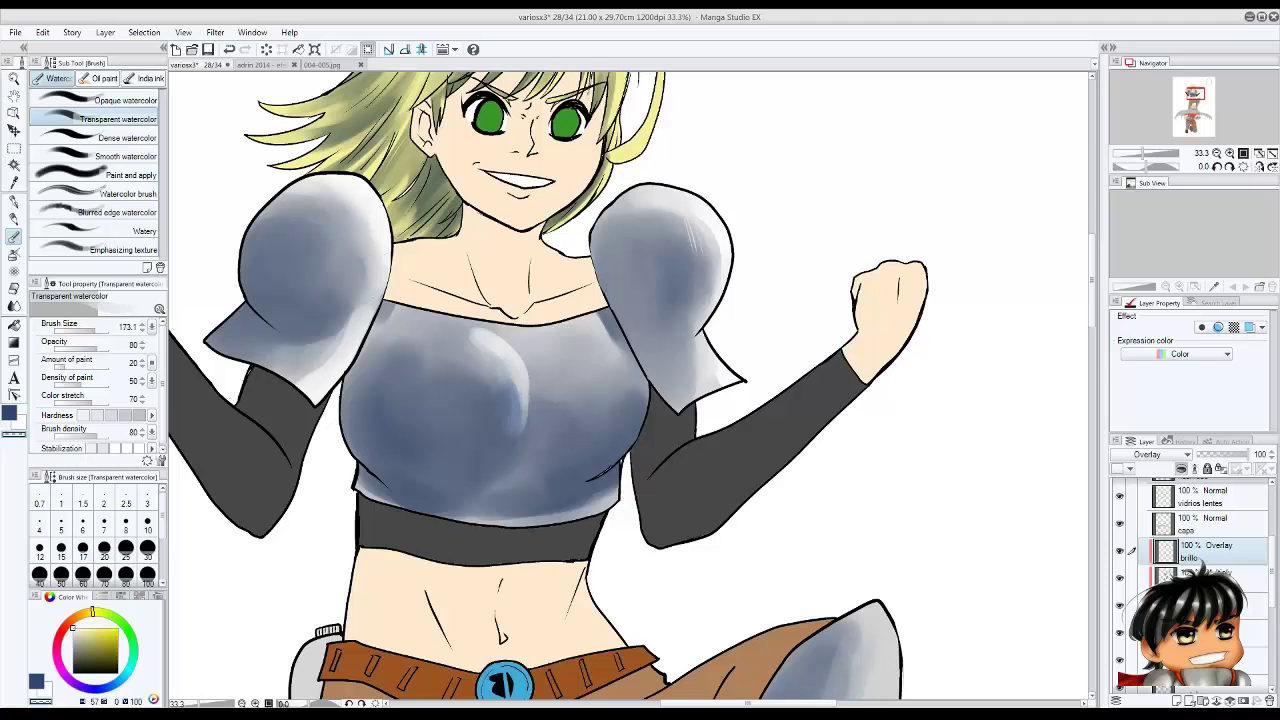
drag(512, 372, 500, 430)
drag(472, 330, 512, 405)
drag(500, 345, 523, 420)
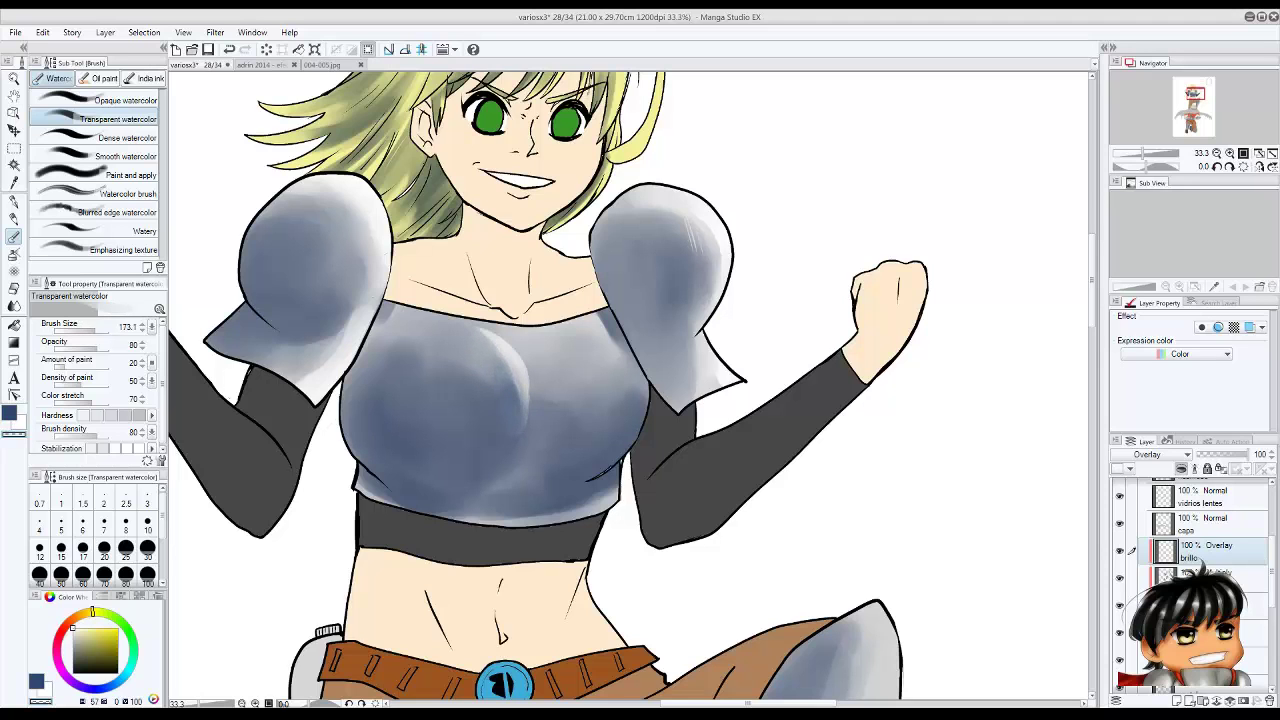
Brighten the kneeling man's front shin guard with a white highlight at brush size 280.7, and save the file.
scroll(630, 480, down, 3)
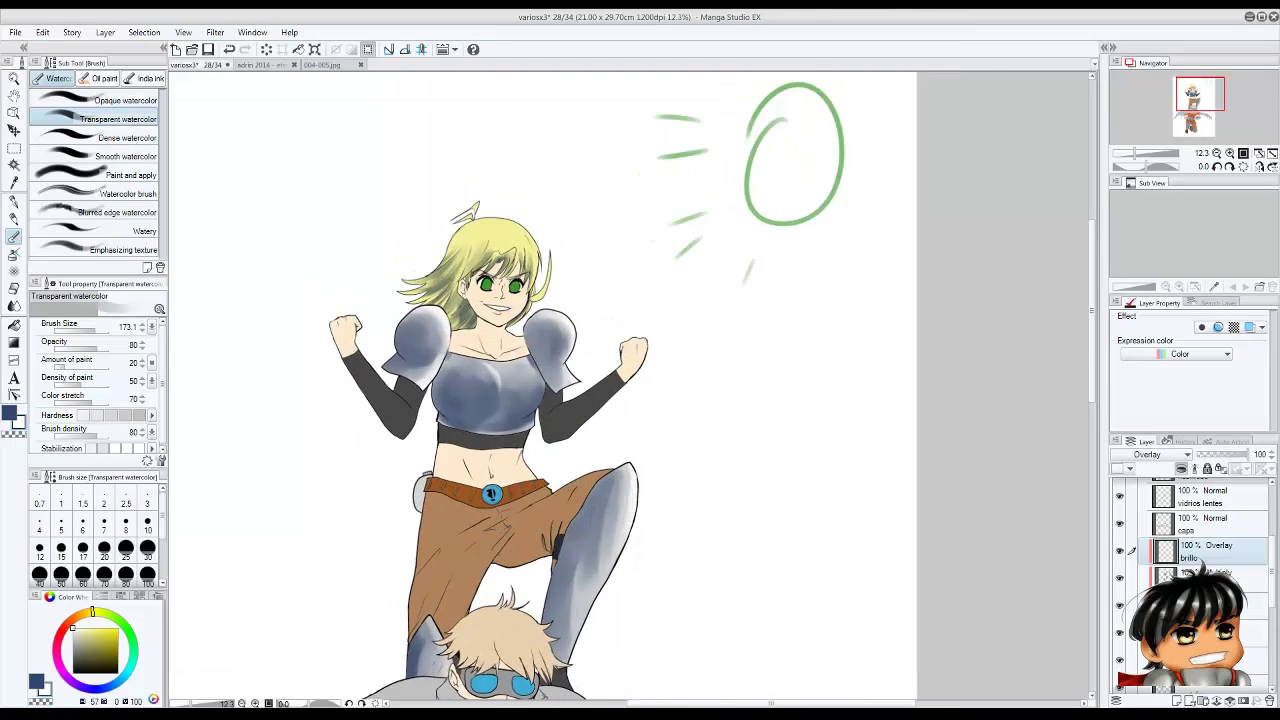
scroll(630, 480, up, 1)
drag(502, 532, 527, 372)
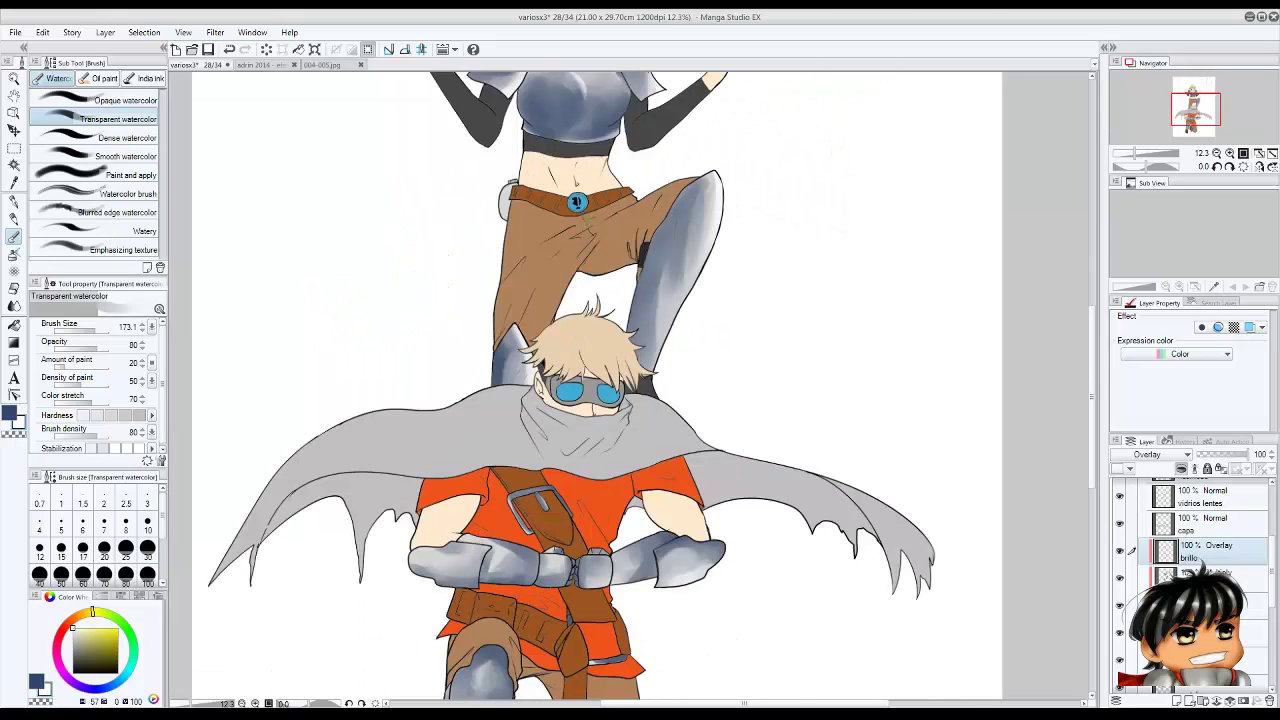
drag(598, 582, 646, 491)
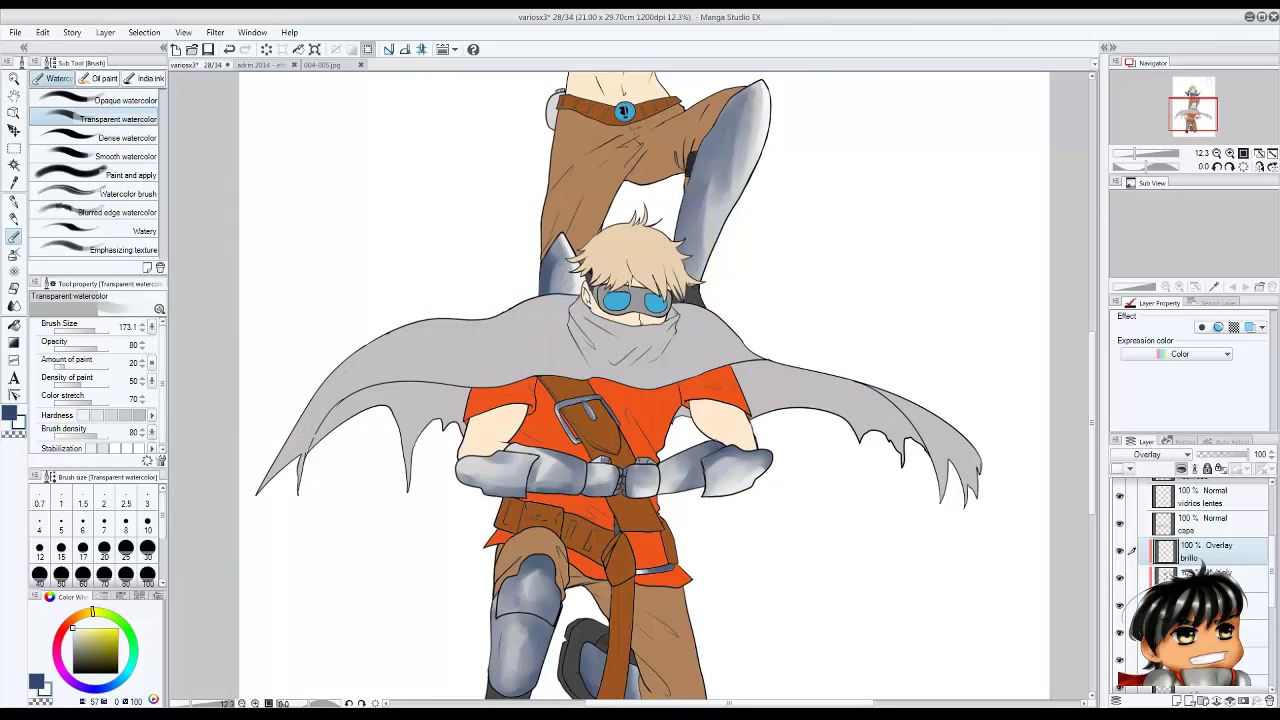
drag(537, 595, 555, 503)
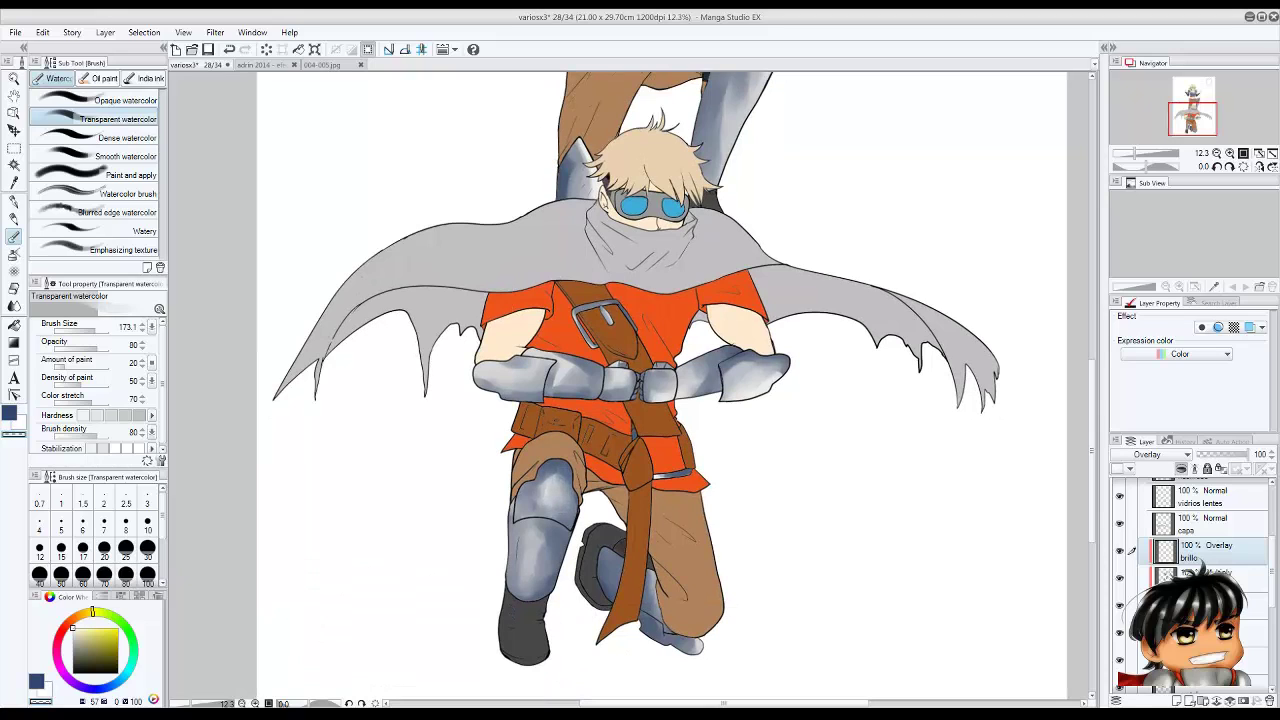
mouse_move(545, 530)
mouse_down()
mouse_move(532, 595)
mouse_move(518, 588)
mouse_move(540, 546)
mouse_up()
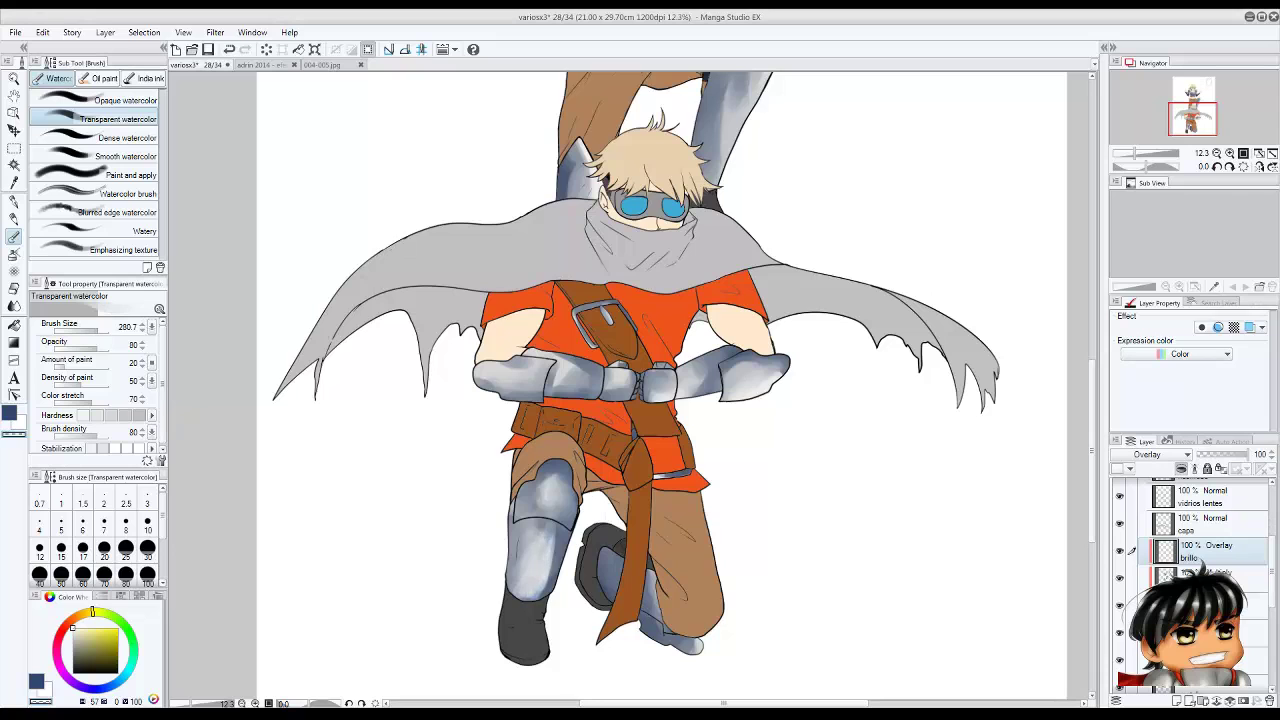
drag(530, 590, 546, 540)
key(x)
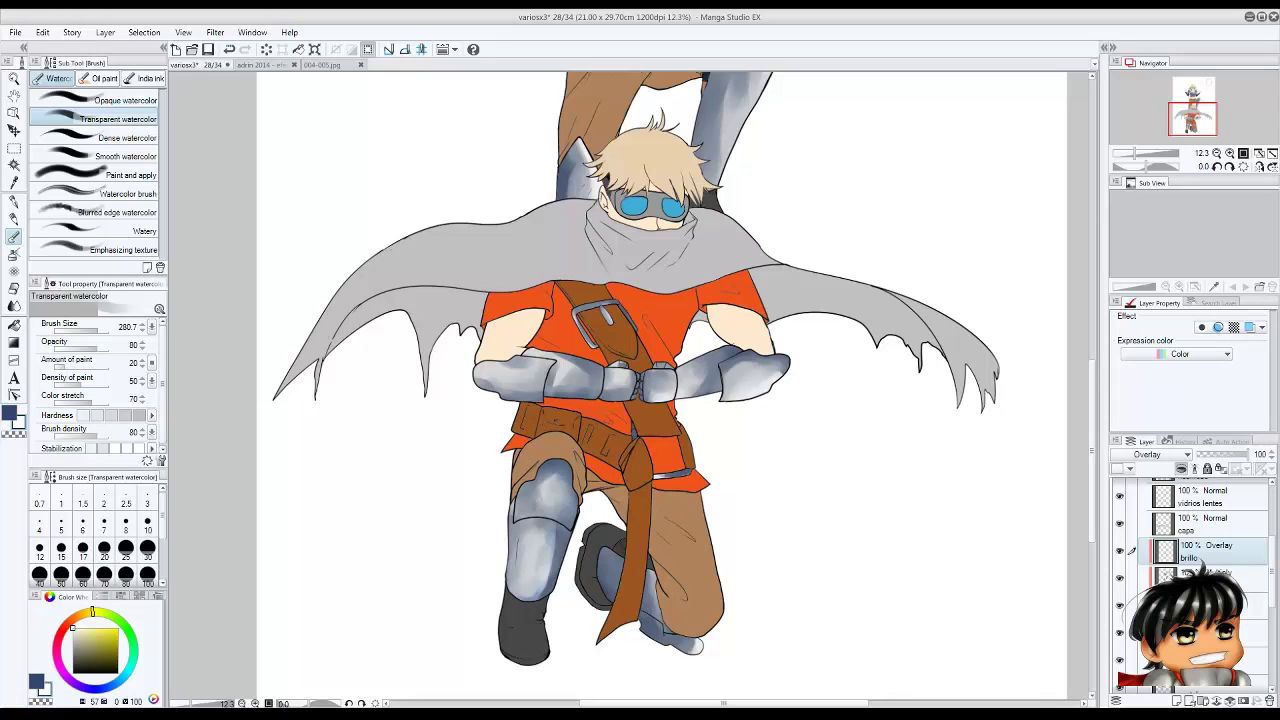
scroll(650, 627, down, 2)
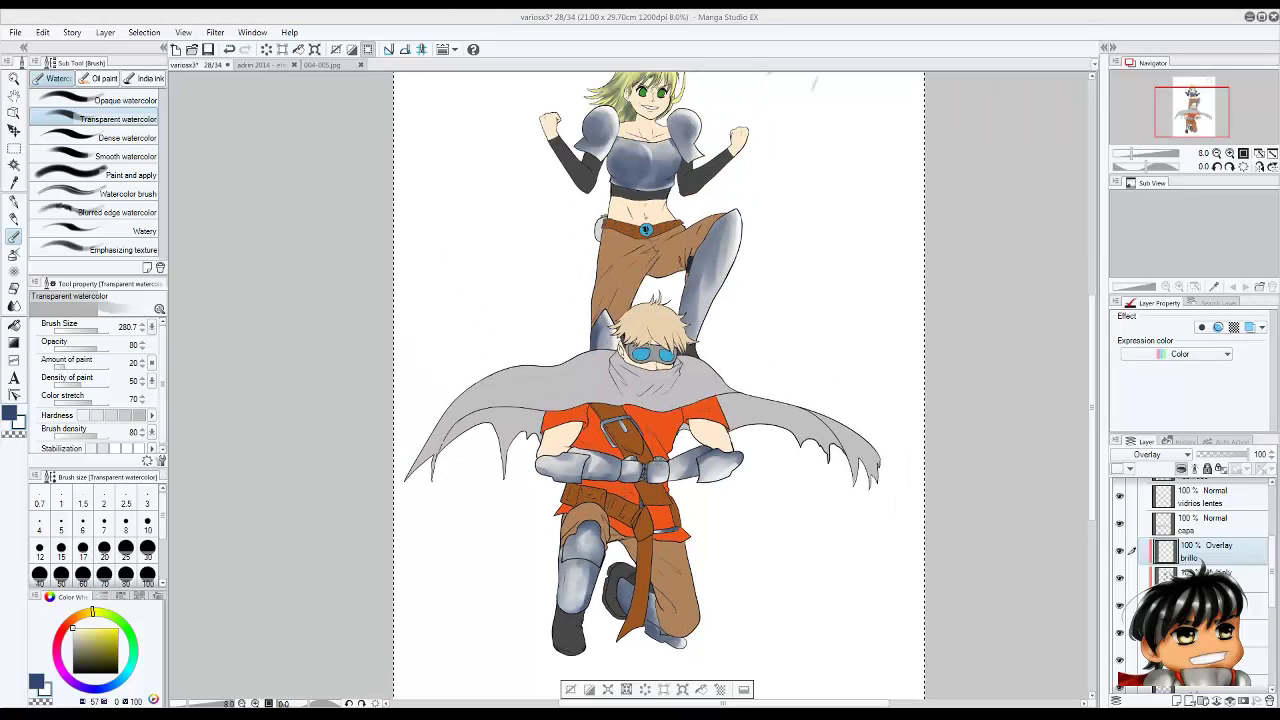
key(ctrl+s)
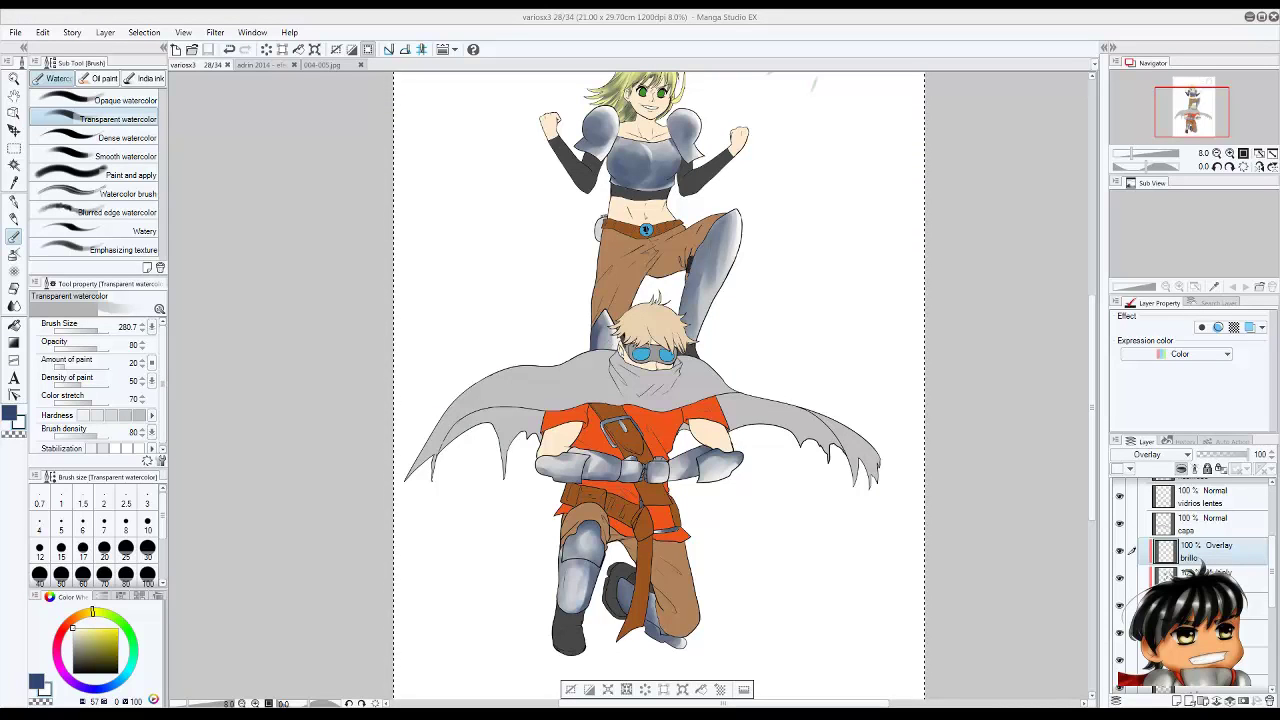
Switch to dark blue and add a Multiply layer for skin shading above the piel layer.
key(m)
scroll(640, 390, up, 2)
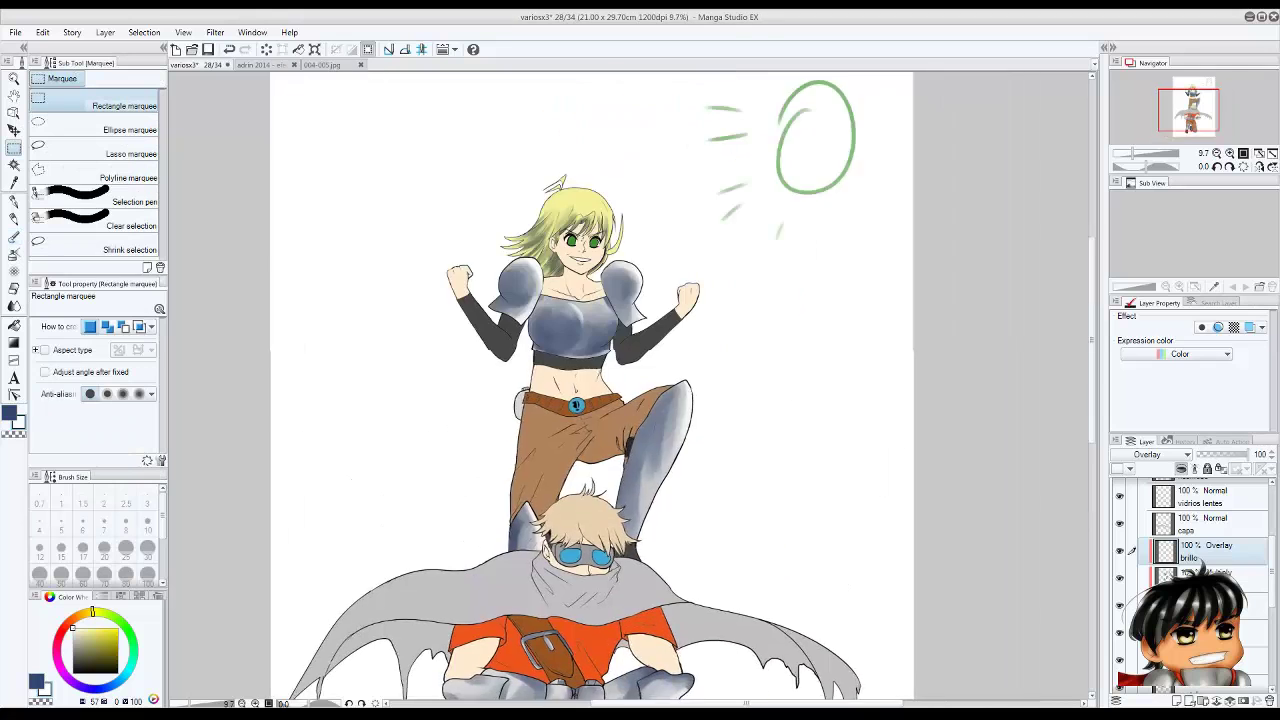
key(x)
key(alt+bracketleft)
key(alt+bracketleft)
key(alt+bracketleft)
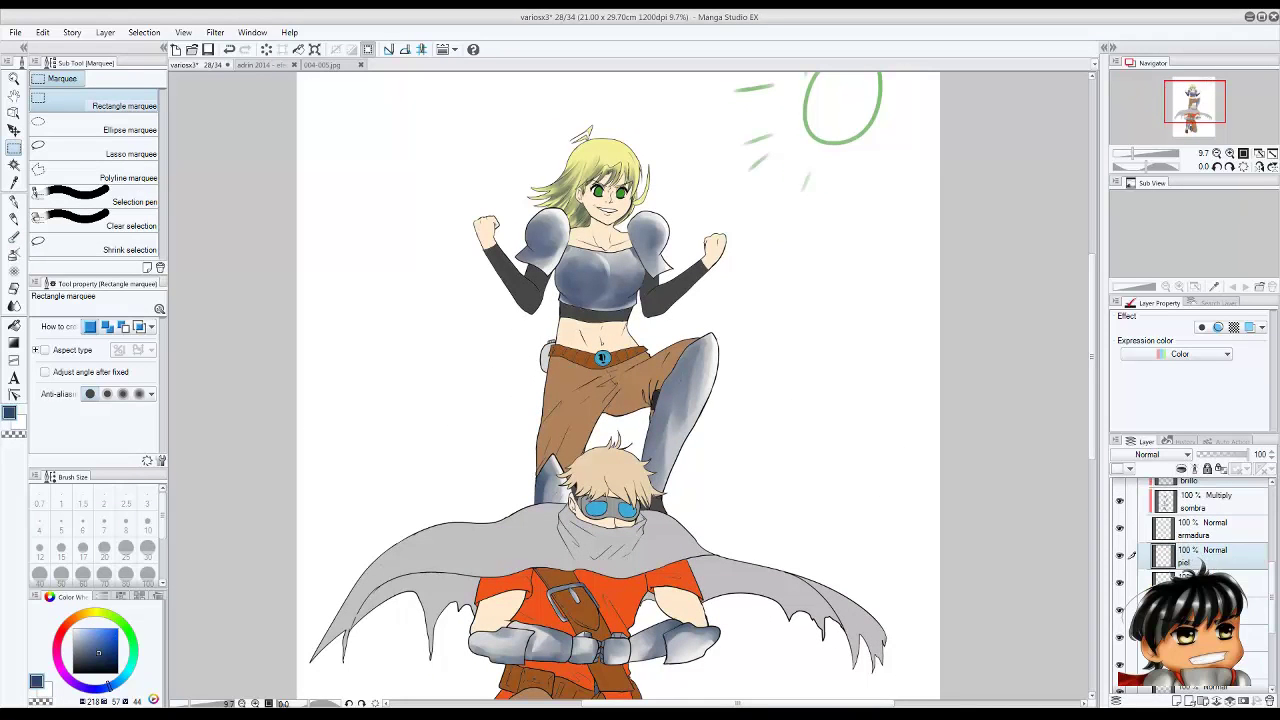
scroll(510, 226, up, 4)
key(alt+bracketright)
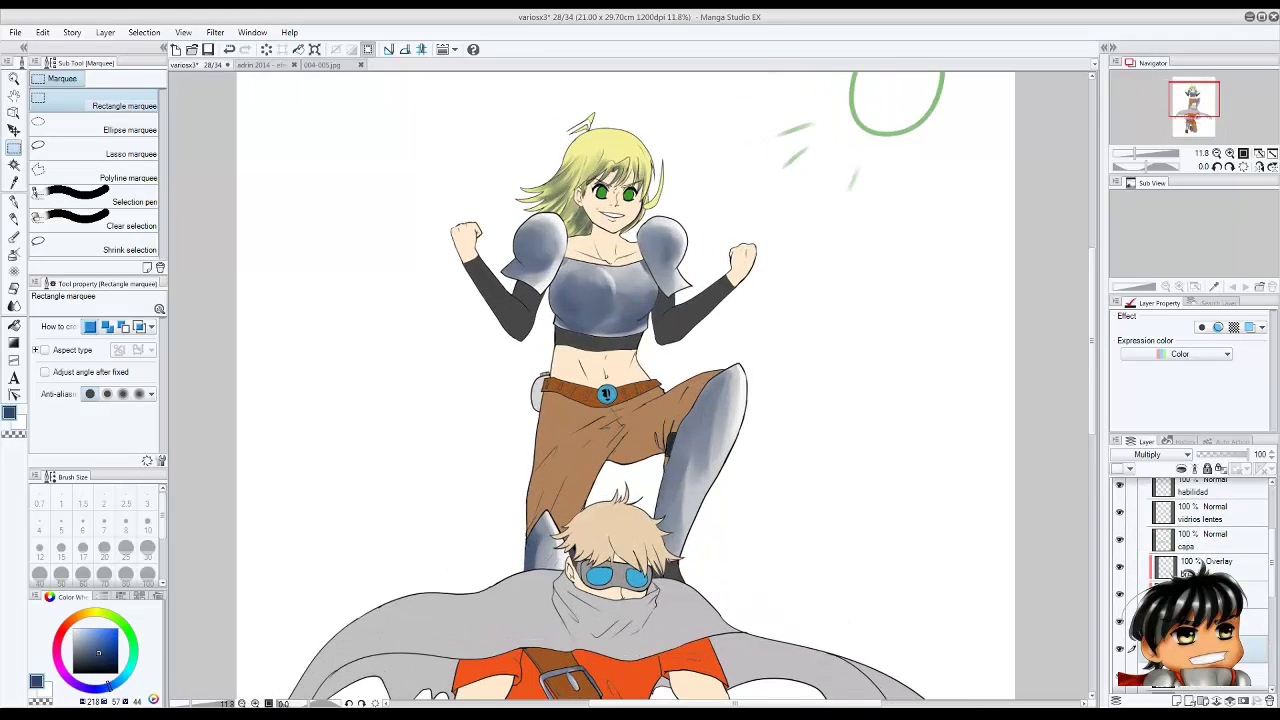
Shade the woman's face beside the nose bridge, under the bangs and below the nose with Transparent watercolor at size 57.7.
key(b)
scroll(560, 150, up, 3)
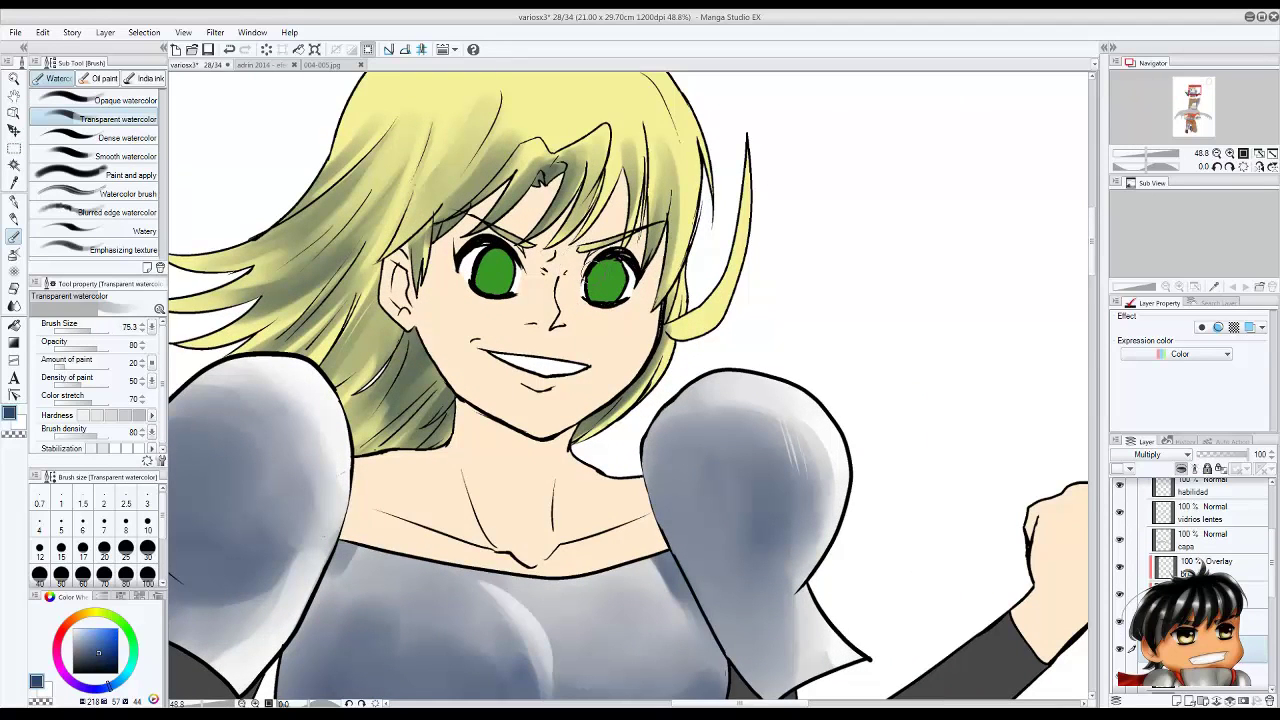
drag(620, 245, 558, 288)
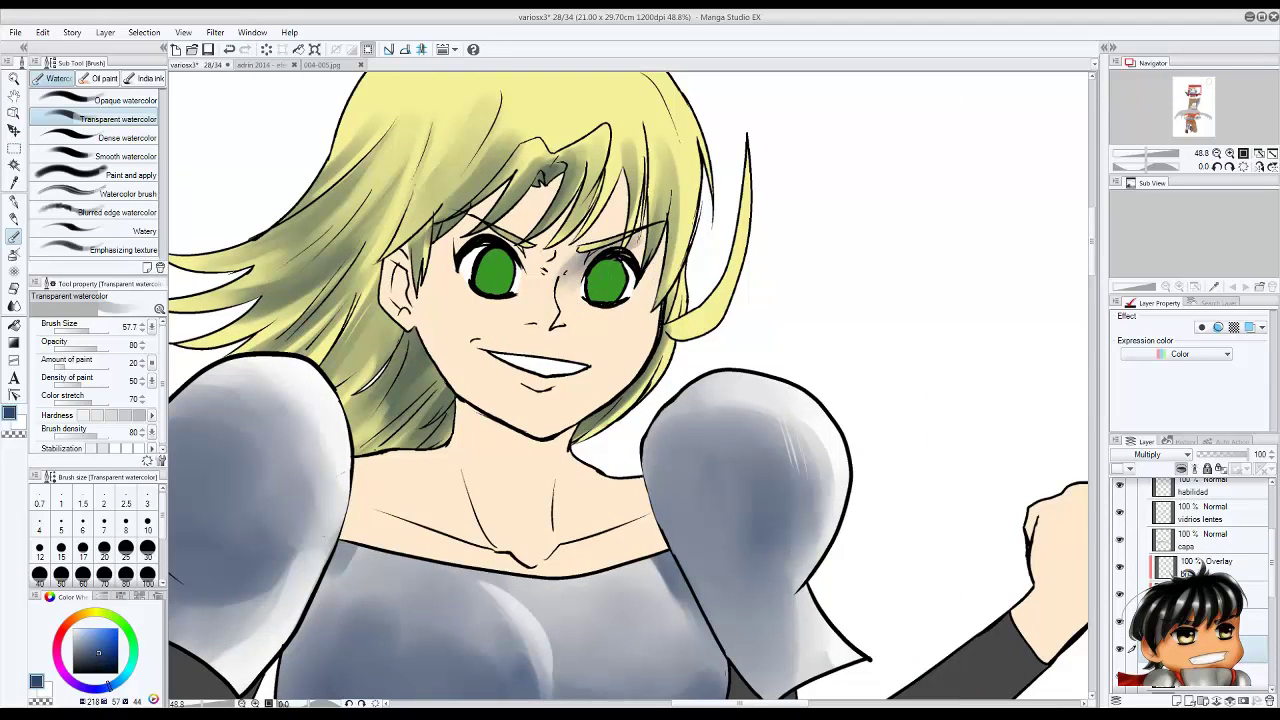
drag(624, 175, 576, 234)
drag(614, 205, 556, 282)
mouse_move(556, 312)
mouse_down()
mouse_move(540, 332)
mouse_move(518, 332)
mouse_move(568, 332)
mouse_move(528, 336)
mouse_up()
Shade the woman's jaw, the side of her neck and the collarbone area along the armor's neckline in dark blue.
mouse_move(520, 380)
mouse_down()
mouse_move(552, 392)
mouse_move(466, 444)
mouse_up()
drag(466, 420, 462, 538)
drag(510, 498, 484, 568)
mouse_move(528, 540)
mouse_down()
mouse_move(372, 556)
mouse_move(500, 520)
mouse_up()
drag(398, 528, 346, 542)
drag(364, 534, 362, 460)
mouse_move(398, 530)
mouse_down()
mouse_move(344, 540)
mouse_move(466, 552)
mouse_up()
drag(356, 490, 548, 570)
mouse_move(662, 498)
mouse_down()
mouse_move(628, 560)
mouse_move(590, 570)
mouse_up()
Deepen the shadow under the woman's chin and across her neck.
drag(500, 386, 446, 532)
drag(524, 554, 460, 504)
drag(474, 440, 516, 496)
drag(444, 458, 478, 546)
key(bracketleft)
drag(420, 490, 404, 534)
drag(516, 442, 482, 504)
drag(530, 436, 498, 478)
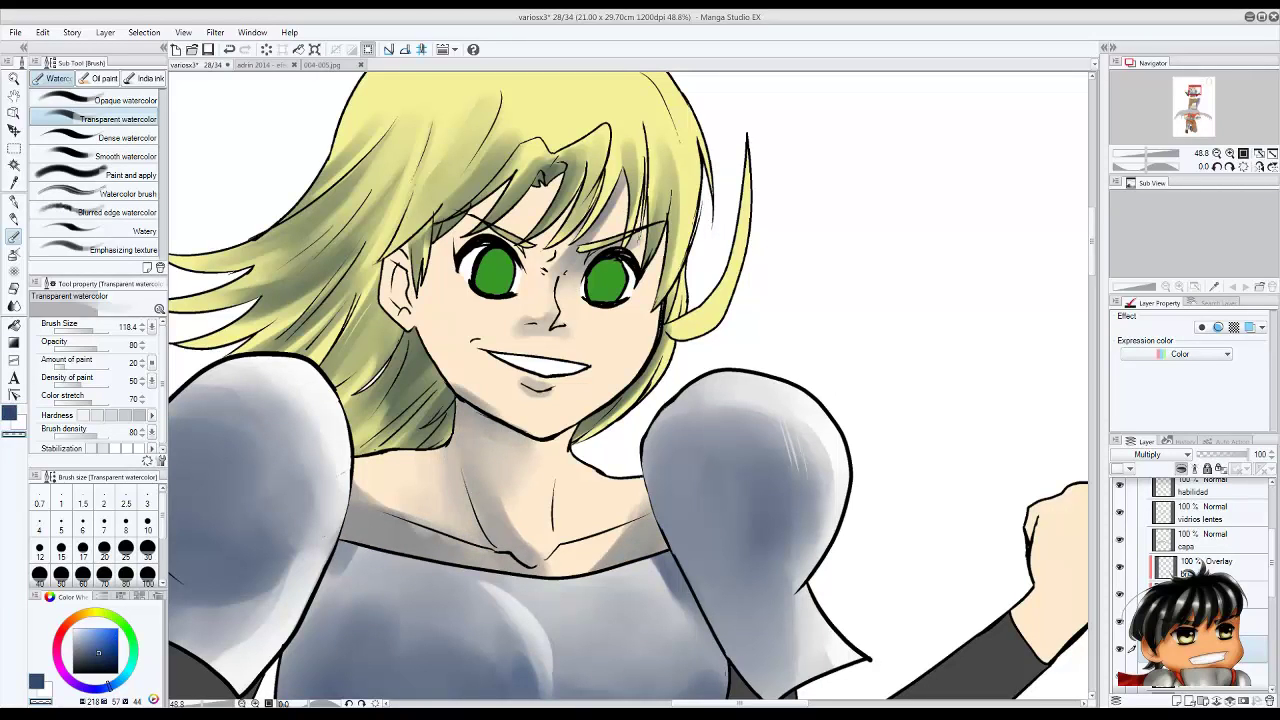
Shade the woman's chin, cheek edge and forehead beneath the bangs at brush size 118.4.
mouse_move(500, 388)
mouse_down()
mouse_move(456, 412)
mouse_move(470, 420)
mouse_up()
drag(484, 334, 430, 404)
mouse_move(424, 248)
mouse_down()
mouse_move(392, 326)
mouse_move(438, 242)
mouse_move(560, 186)
mouse_up()
drag(530, 254, 644, 214)
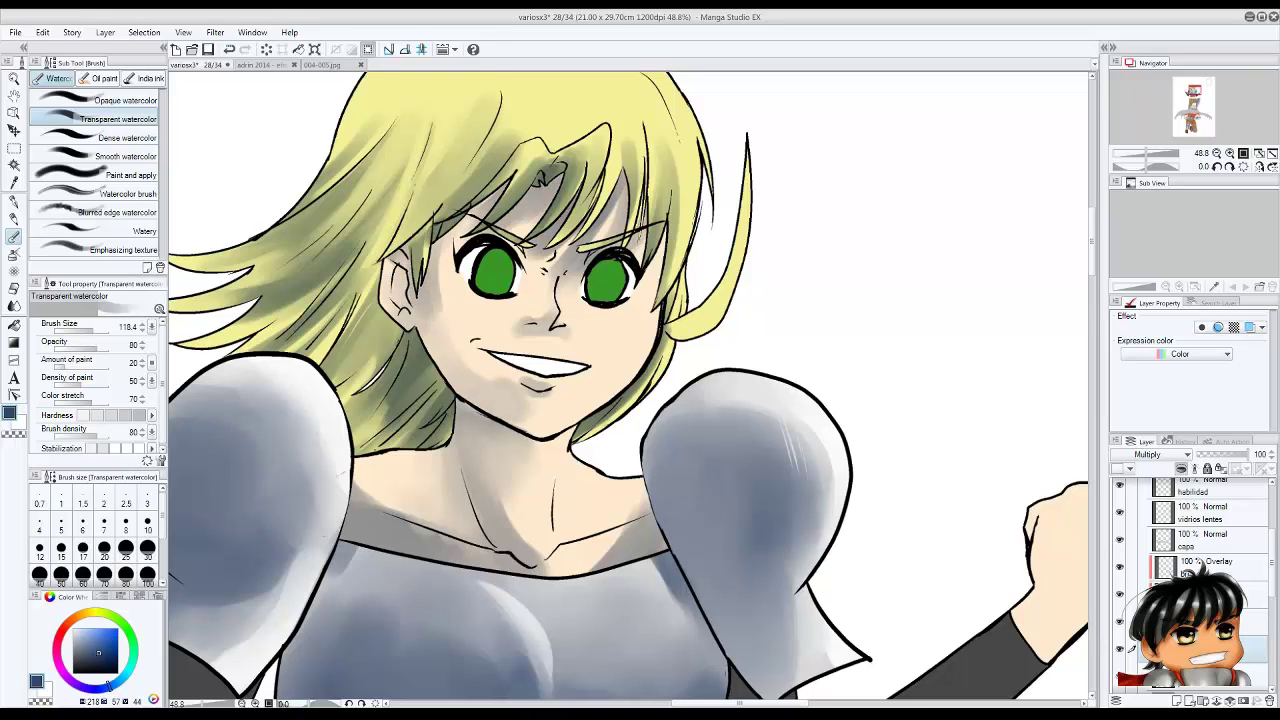
Reduce the brush size to 54.6 and darken the shadow under the woman's nose.
key(bracketleft)
key(bracketleft)
key(bracketleft)
key(bracketleft)
key(bracketleft)
key(bracketleft)
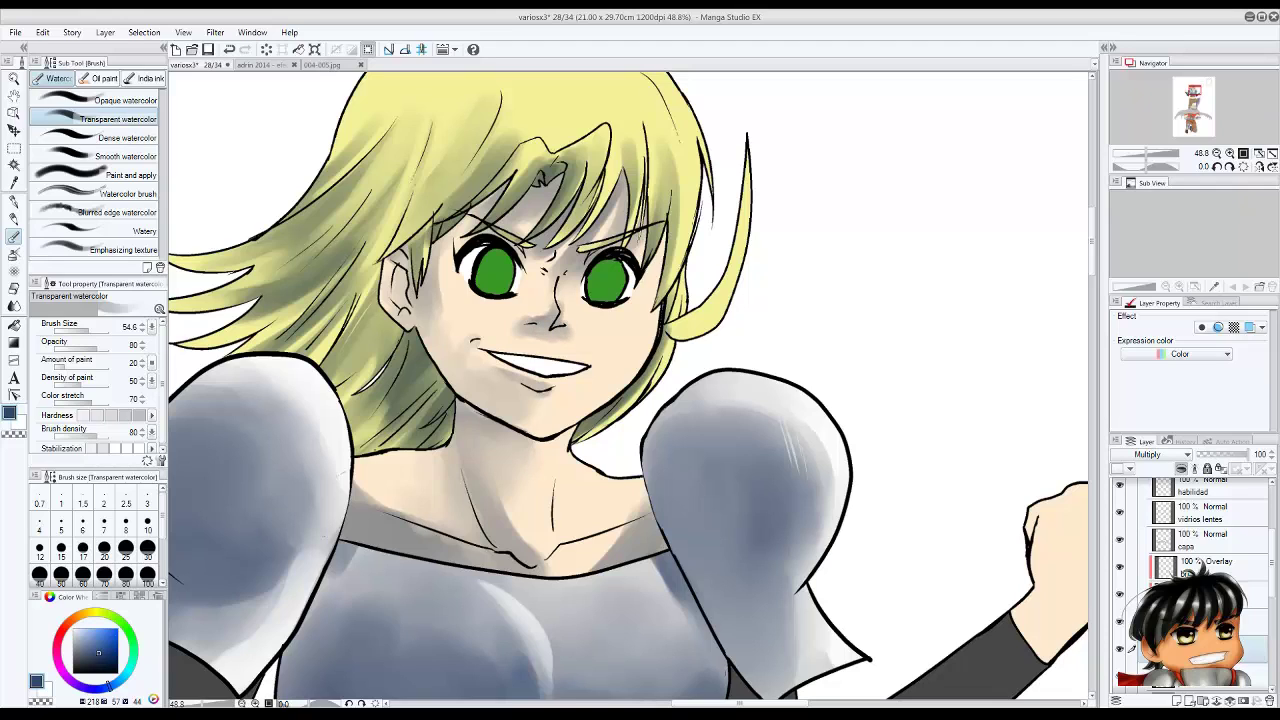
Blend the nose shadow at brush size 120.4 and deepen the cheek and neck shadows at size 69.4.
alt+click(548, 334)
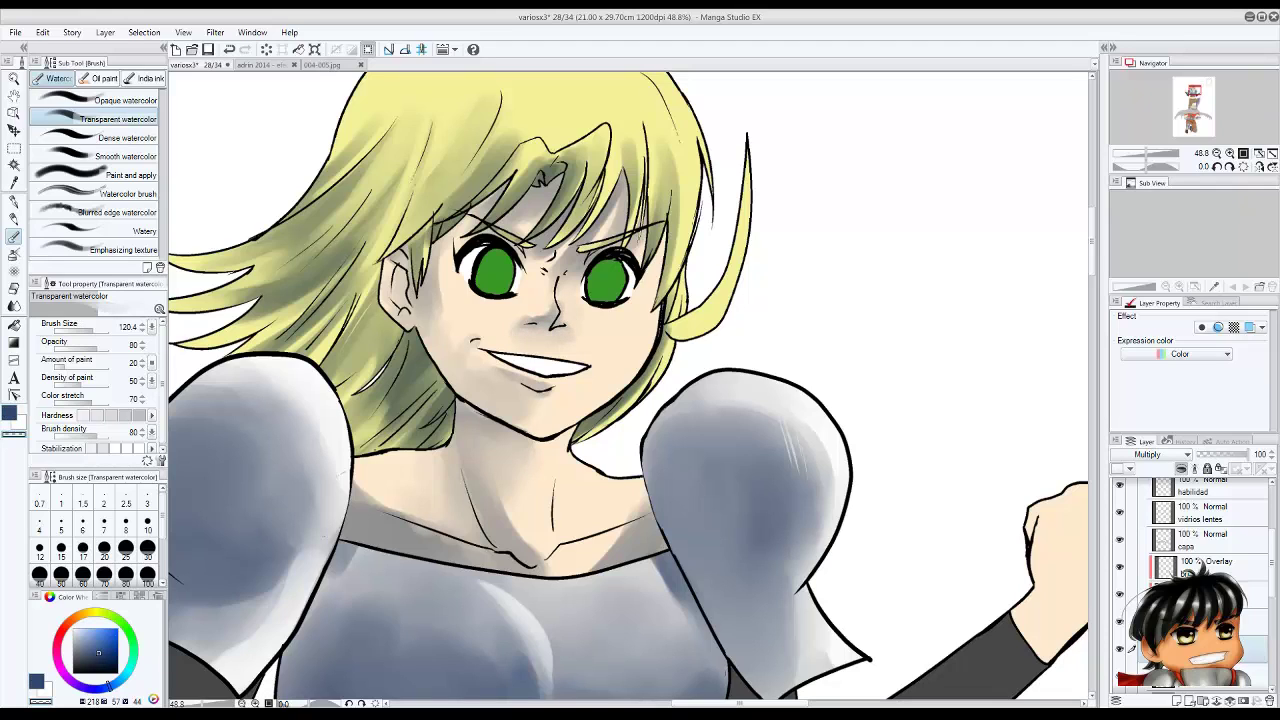
key(c)
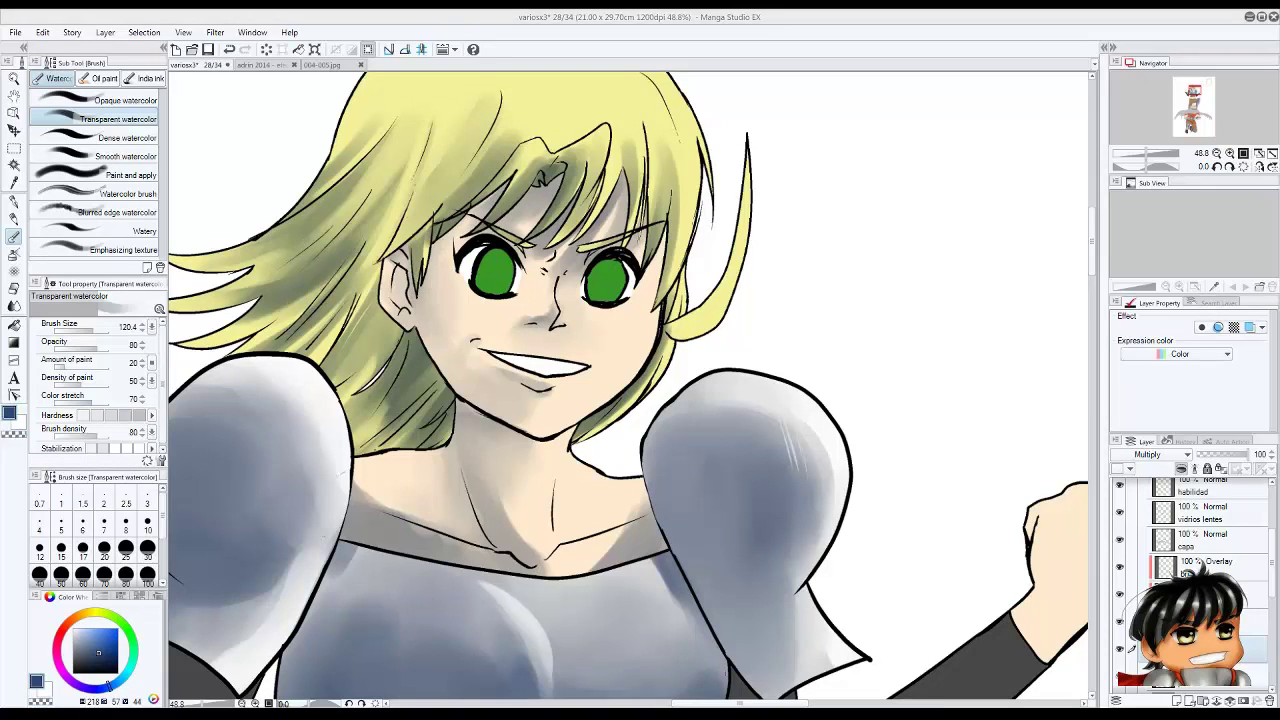
mouse_move(445, 300)
mouse_down()
mouse_move(416, 360)
mouse_move(436, 266)
mouse_move(442, 300)
mouse_move(443, 280)
mouse_up()
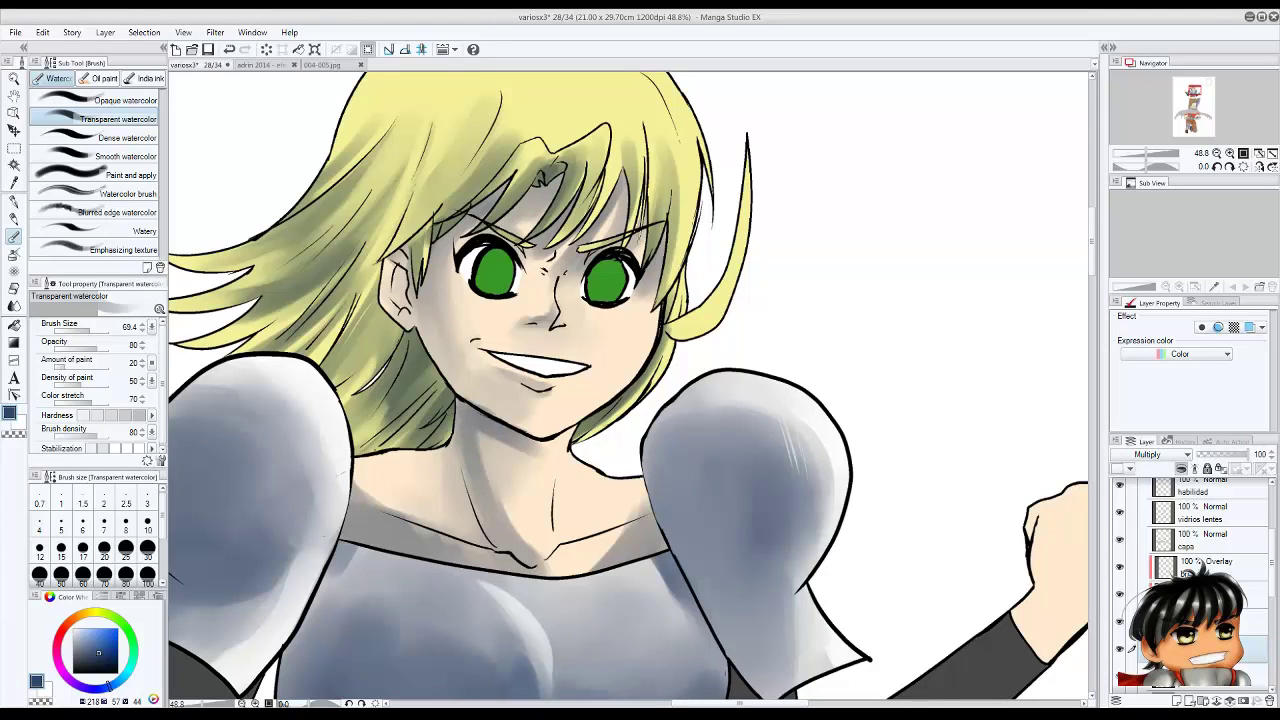
key(bracketleft)
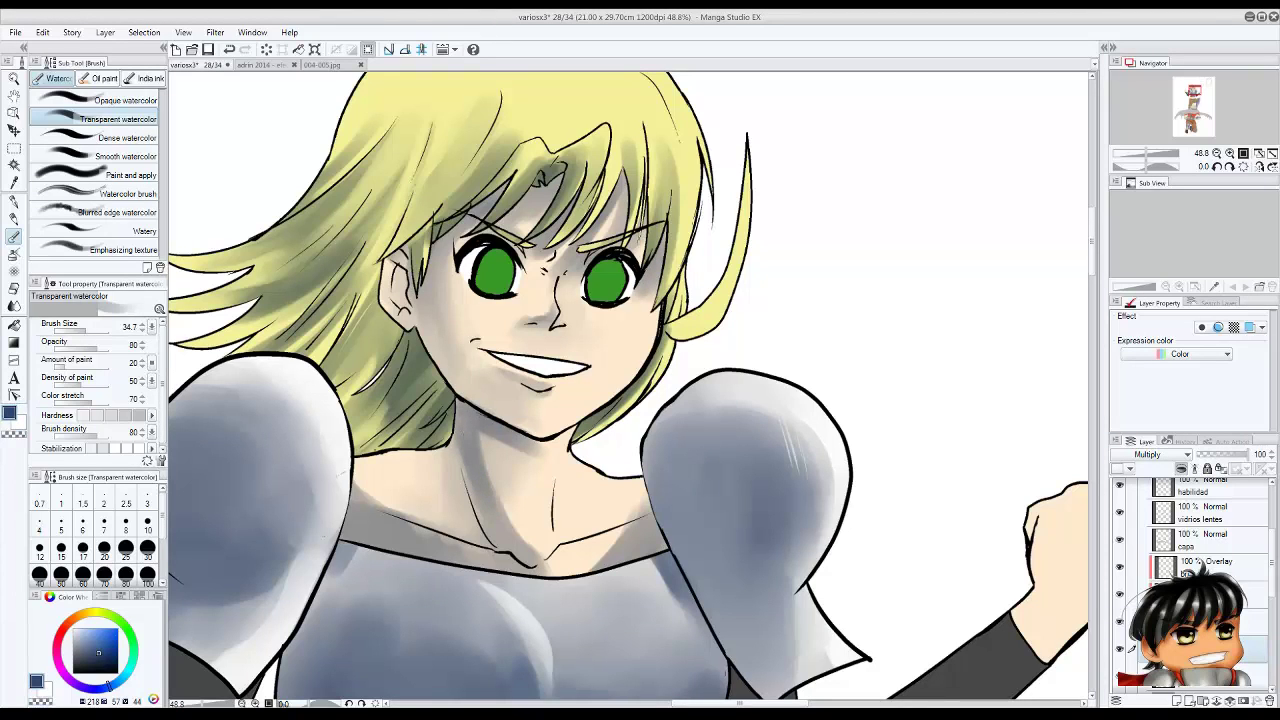
key(bracketright)
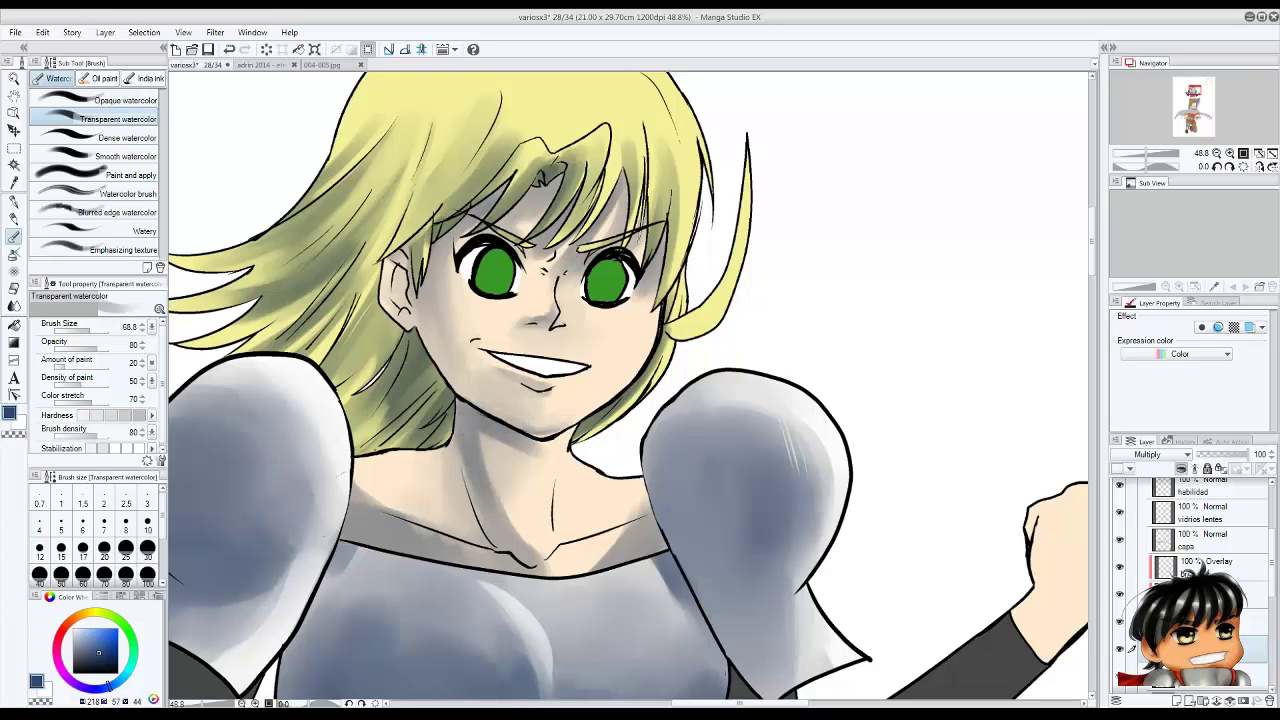
key(bracketright)
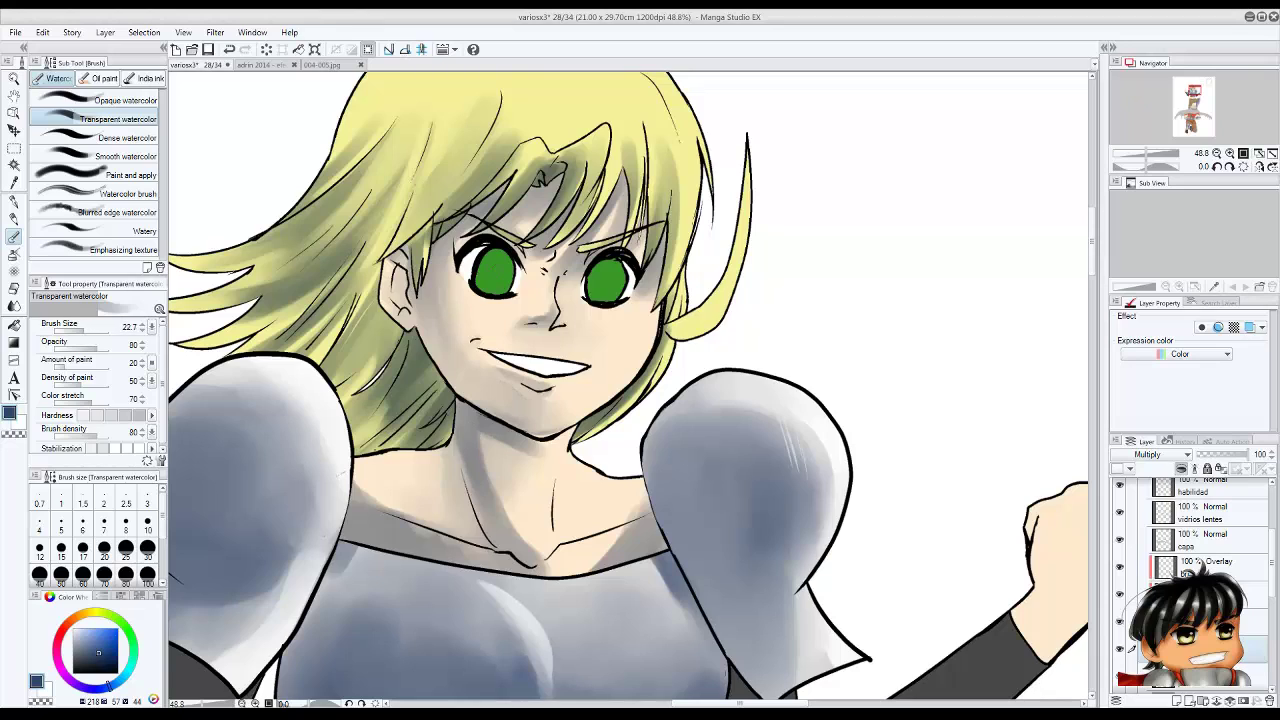
scroll(530, 320, up, 3)
key(x)
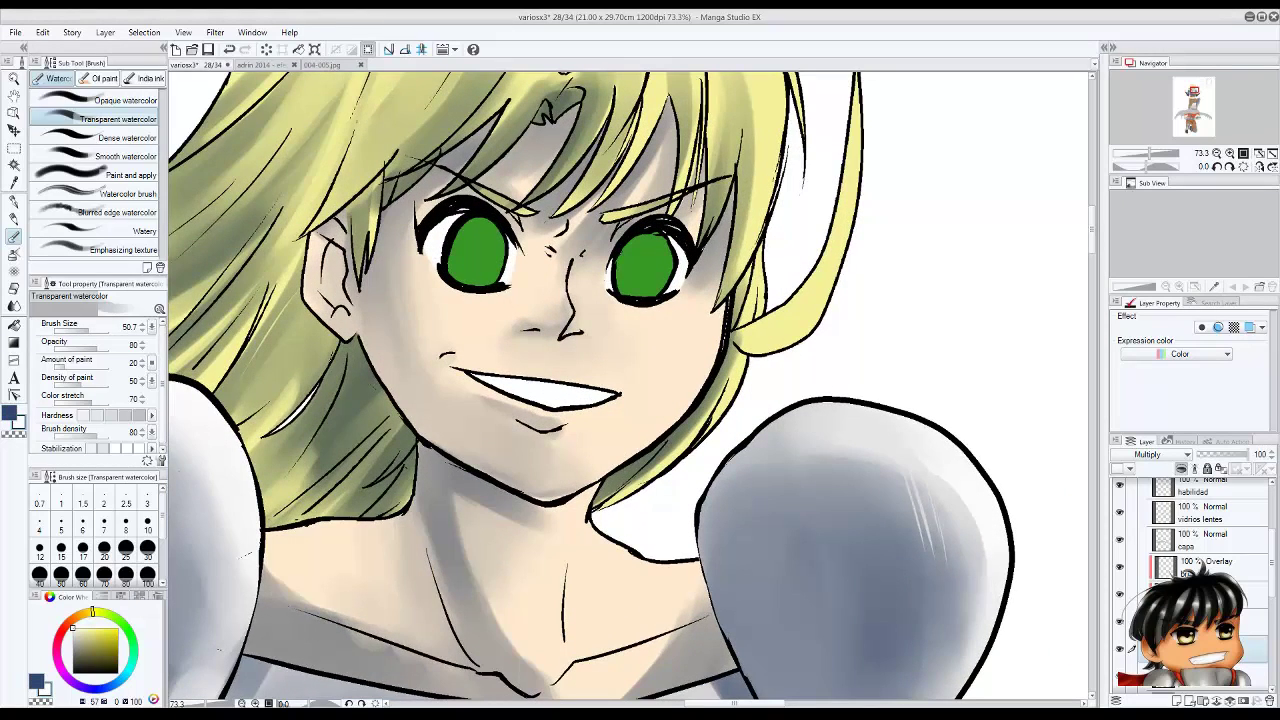
key(p)
scroll(665, 115, up, 2)
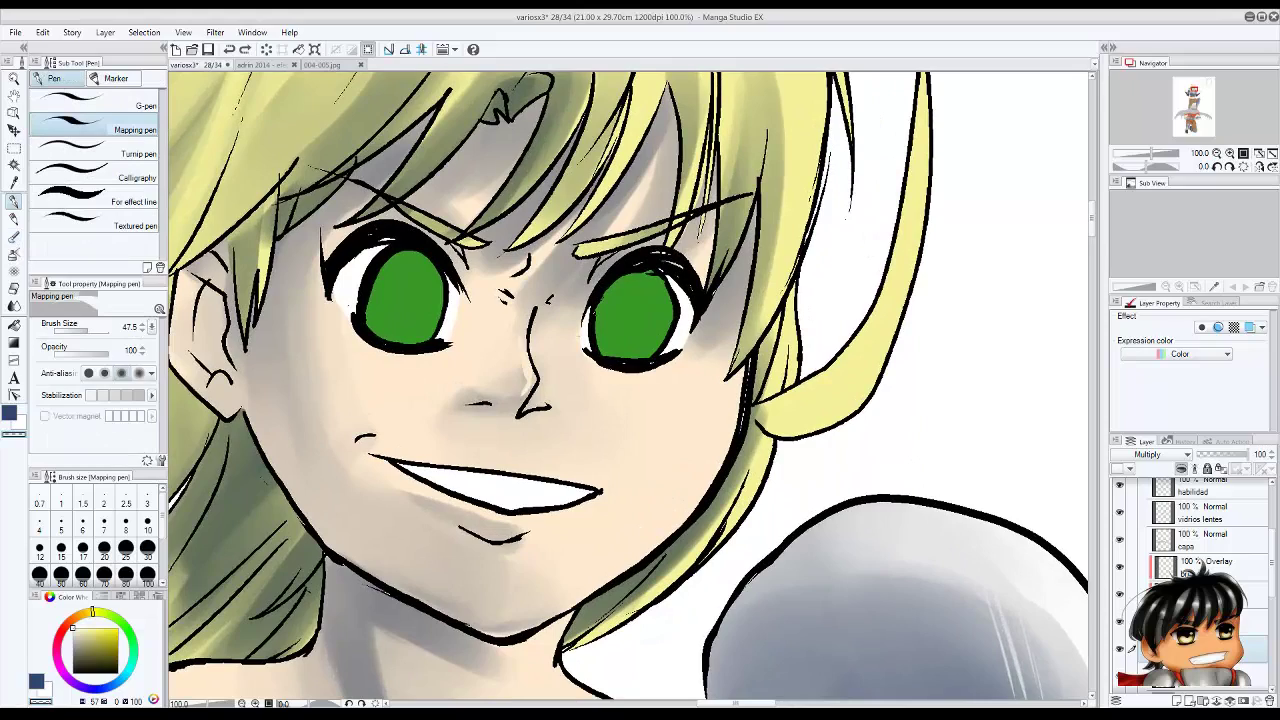
scroll(497, 535, down, 2)
scroll(484, 525, down, 3)
scroll(484, 525, up, 3)
key(x)
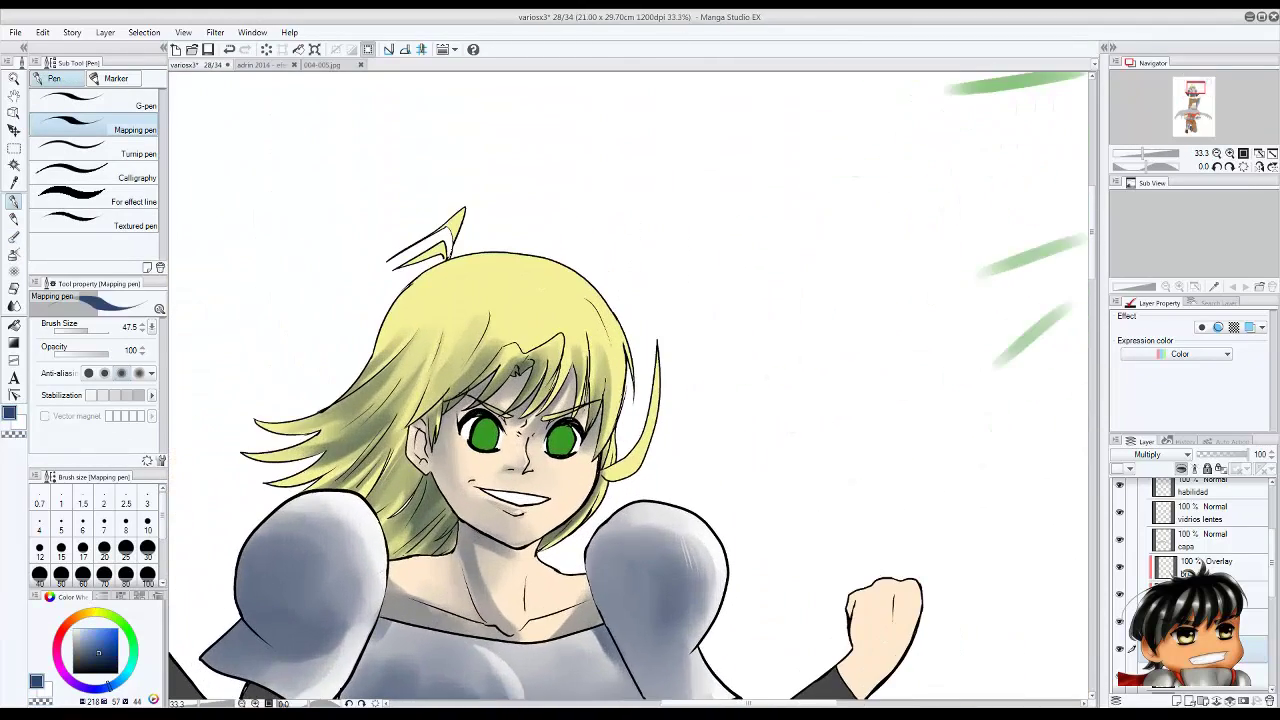
Shade the woman's ear and the adjoining cheek with Transparent watercolor at size 50.7.
key(b)
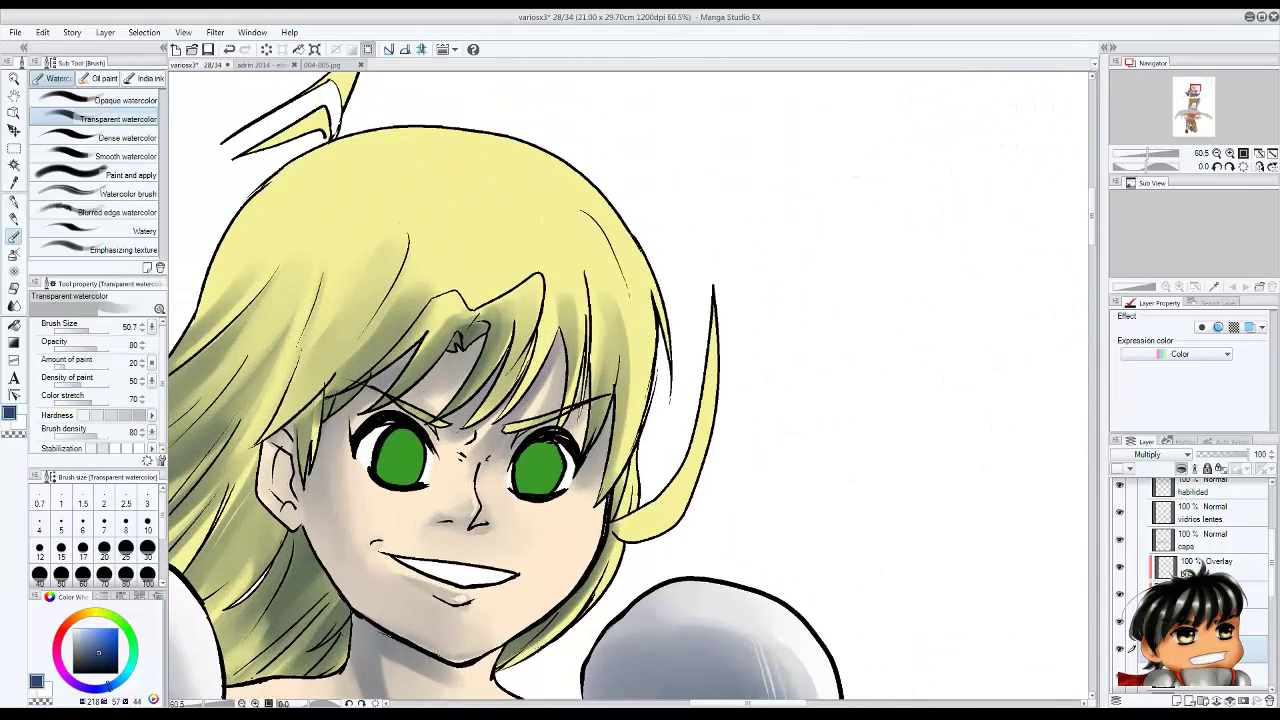
mouse_move(338, 460)
mouse_down()
mouse_move(334, 492)
mouse_move(270, 498)
mouse_up()
scroll(203, 316, down, 2)
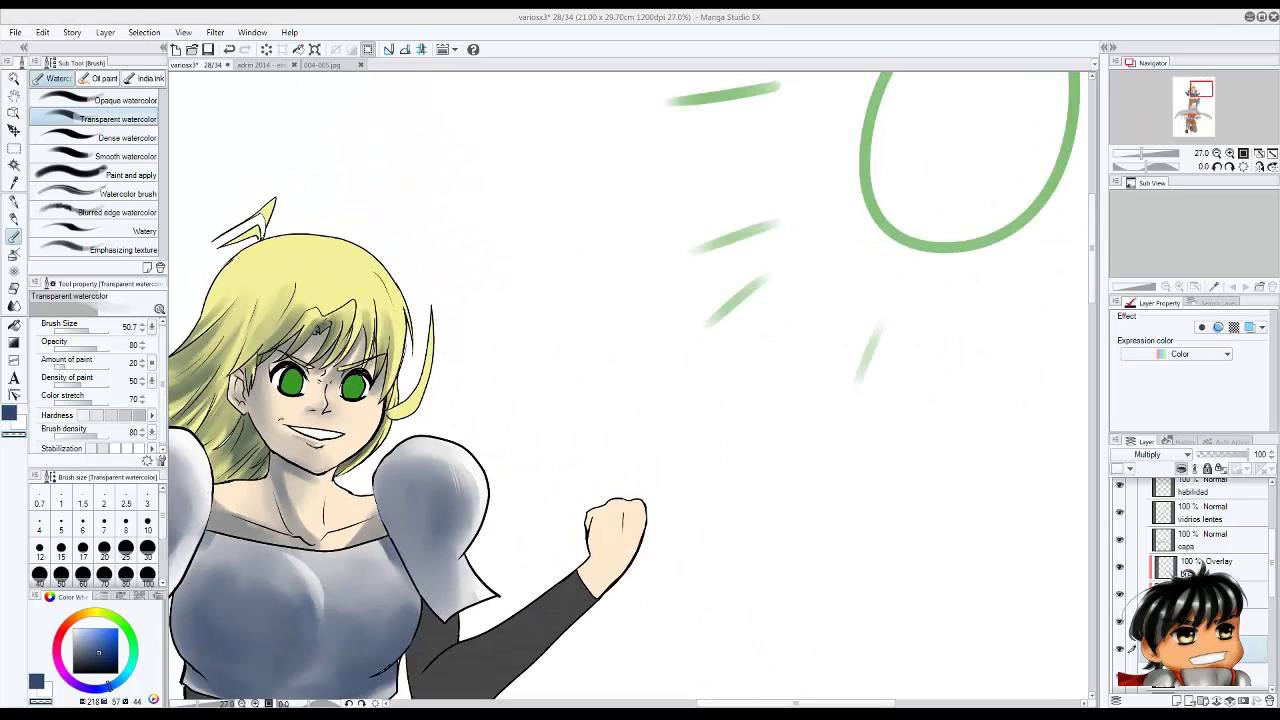
scroll(630, 385, down, 1)
Soften the shading on the woman's face and neck at brush sizes 230.7 and 178.3, and save the file.
click(456, 328)
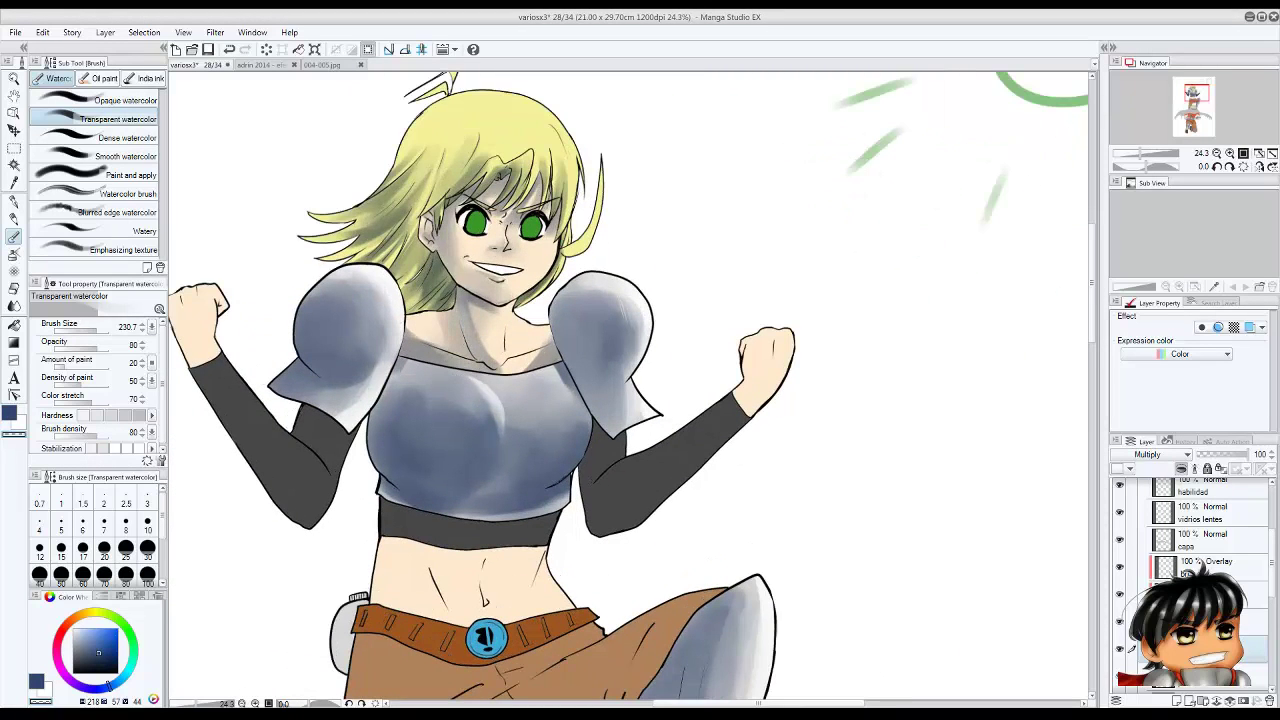
key(bracketleft)
key(bracketleft)
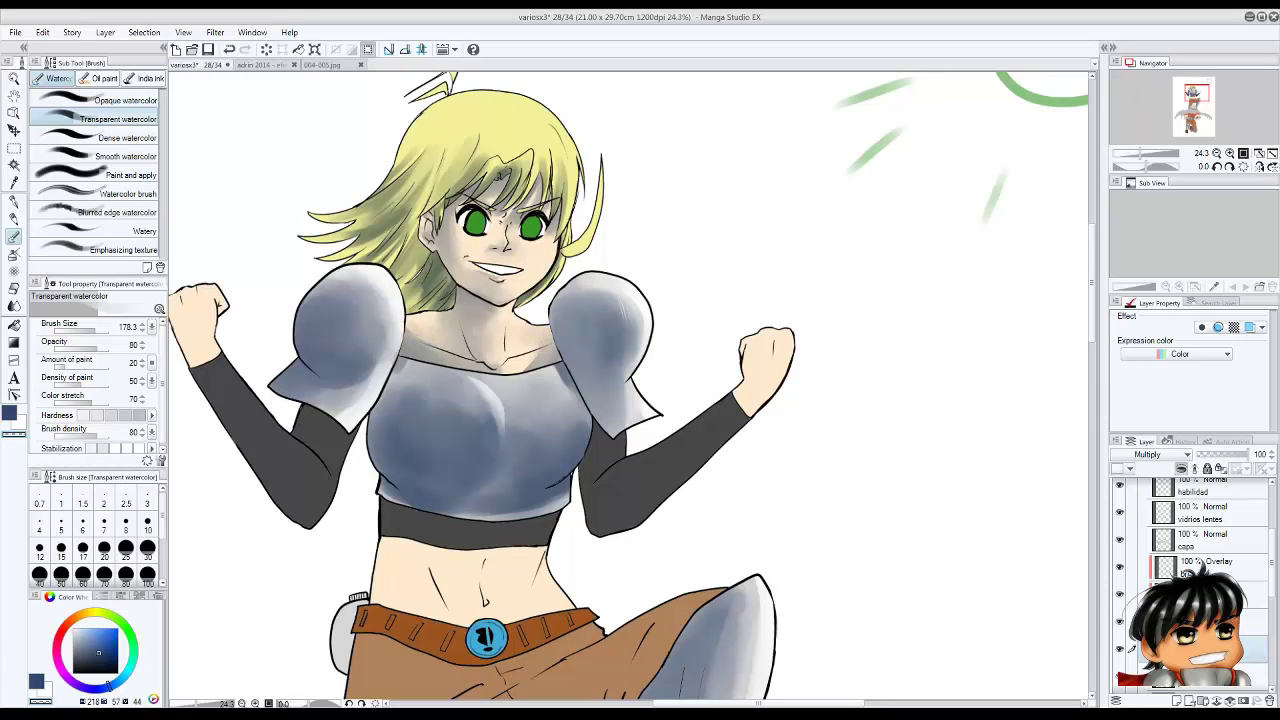
scroll(390, 280, down, 3)
key(ctrl+s)
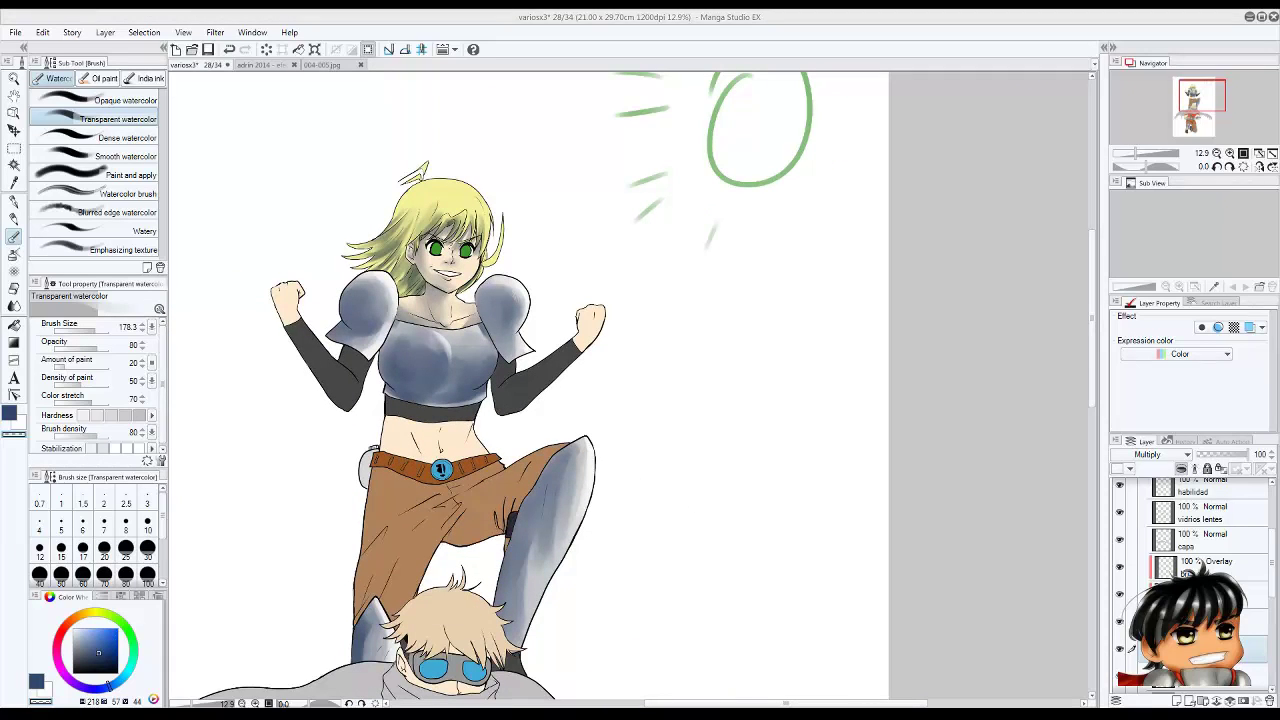
Shade the woman's bare abdomen with Transparent watercolor on the Multiply layer at brush size 178.3.
scroll(321, 517, up, 3)
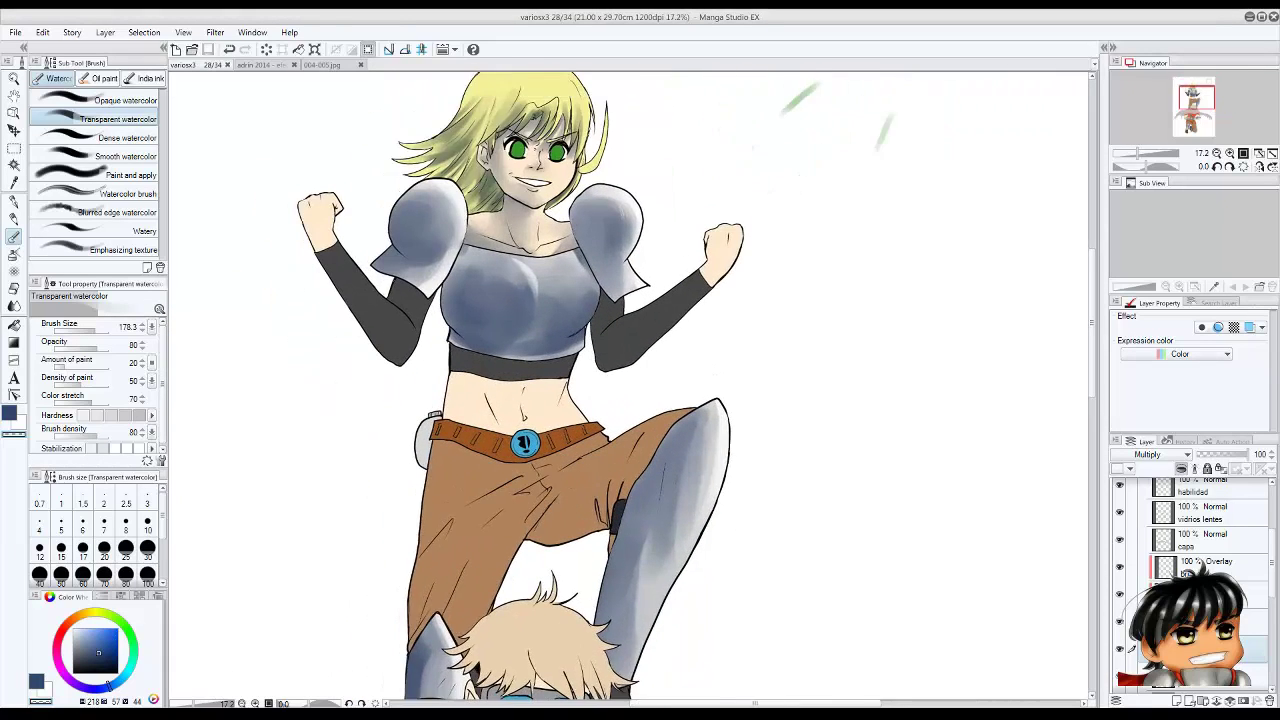
drag(526, 350, 524, 366)
mouse_move(440, 350)
mouse_down()
mouse_move(505, 415)
mouse_move(445, 385)
mouse_move(510, 370)
mouse_move(575, 400)
mouse_move(550, 395)
mouse_move(518, 420)
mouse_up()
key(c)
mouse_move(500, 358)
mouse_down()
mouse_move(550, 408)
mouse_move(540, 412)
mouse_up()
drag(572, 356, 578, 410)
mouse_move(490, 362)
mouse_down()
mouse_move(498, 400)
mouse_move(440, 405)
mouse_up()
drag(526, 350, 530, 398)
mouse_move(496, 346)
mouse_down()
mouse_move(505, 404)
mouse_move(490, 404)
mouse_up()
Refine the abdomen shading around the navel at brush size 45.1 and along the side of the waist at size 142.6.
key(bracketleft)
key(bracketleft)
key(bracketleft)
key(bracketleft)
key(bracketleft)
key(bracketleft)
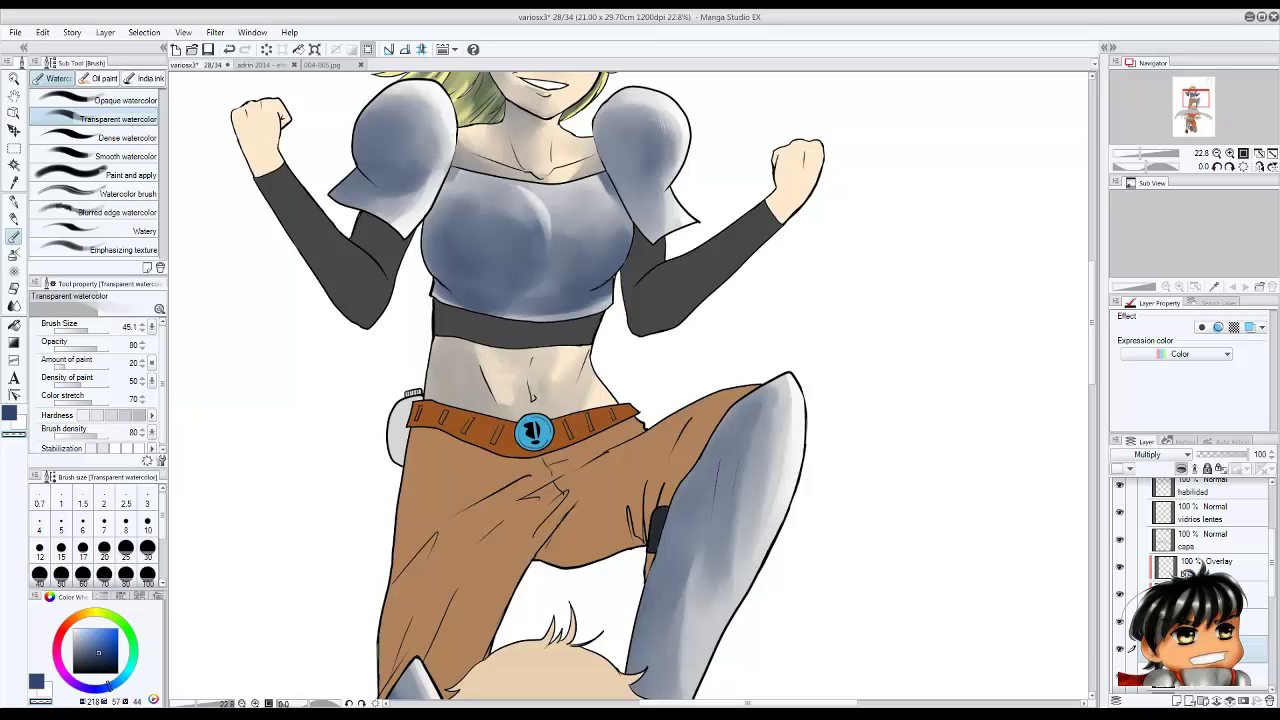
mouse_move(534, 350)
mouse_down()
mouse_move(534, 390)
mouse_move(546, 393)
mouse_up()
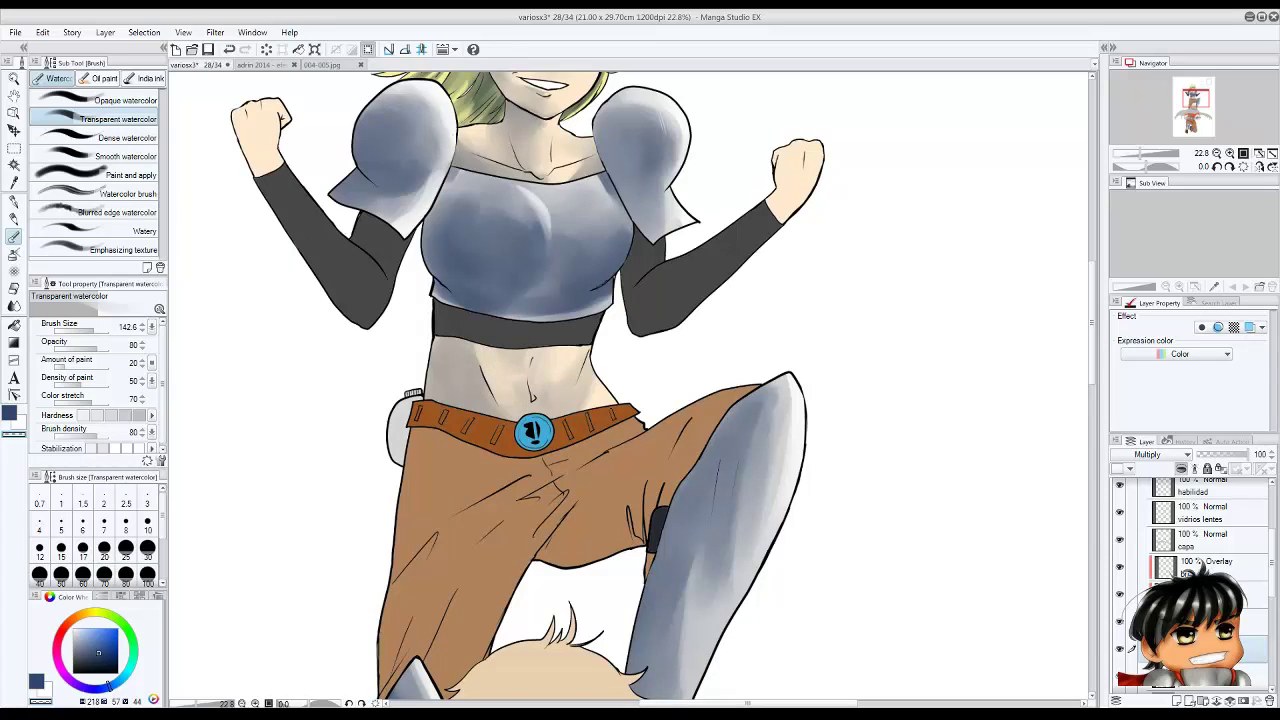
mouse_move(445, 340)
mouse_down()
mouse_move(448, 405)
mouse_move(478, 412)
mouse_up()
Lighten the middle of the woman's abdomen with transparent color at brush size 99.5 and deepen the shadow just above her belt.
key(bracketright)
key(bracketright)
key(bracketright)
key(bracketright)
key(bracketright)
key(bracketright)
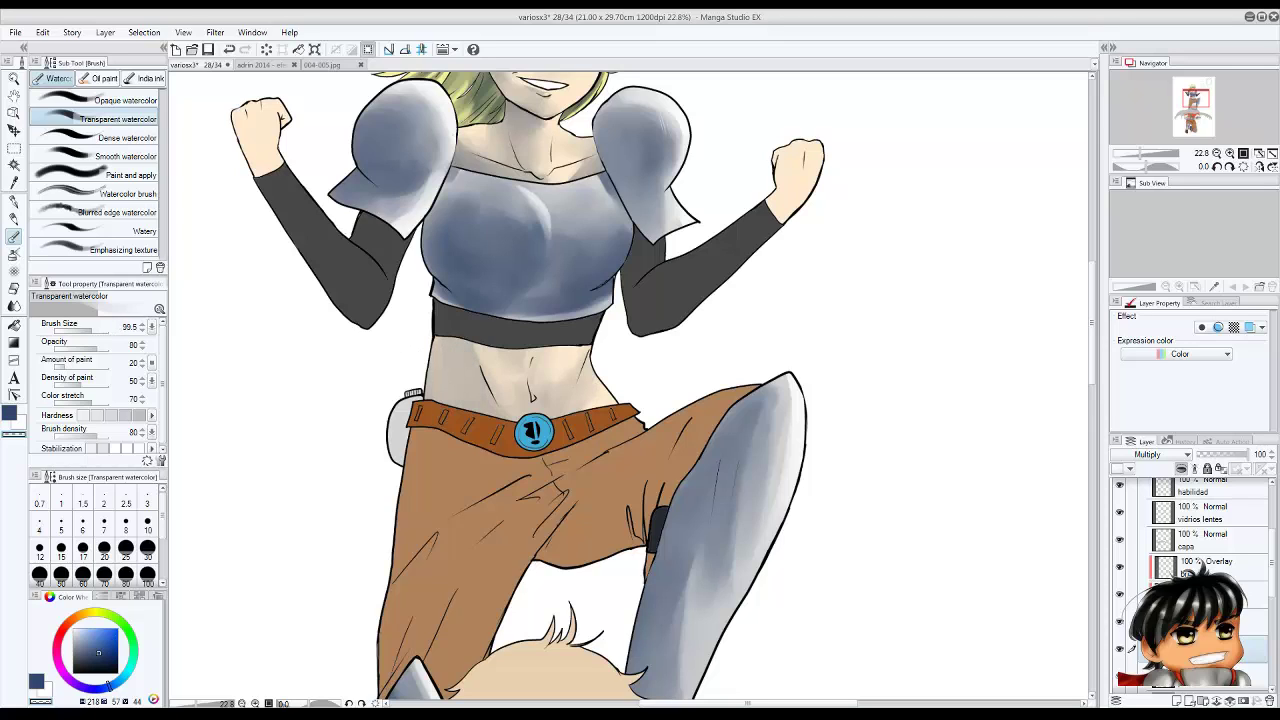
mouse_move(490, 345)
mouse_down()
mouse_move(492, 414)
mouse_move(475, 416)
mouse_move(530, 414)
mouse_up()
key(c)
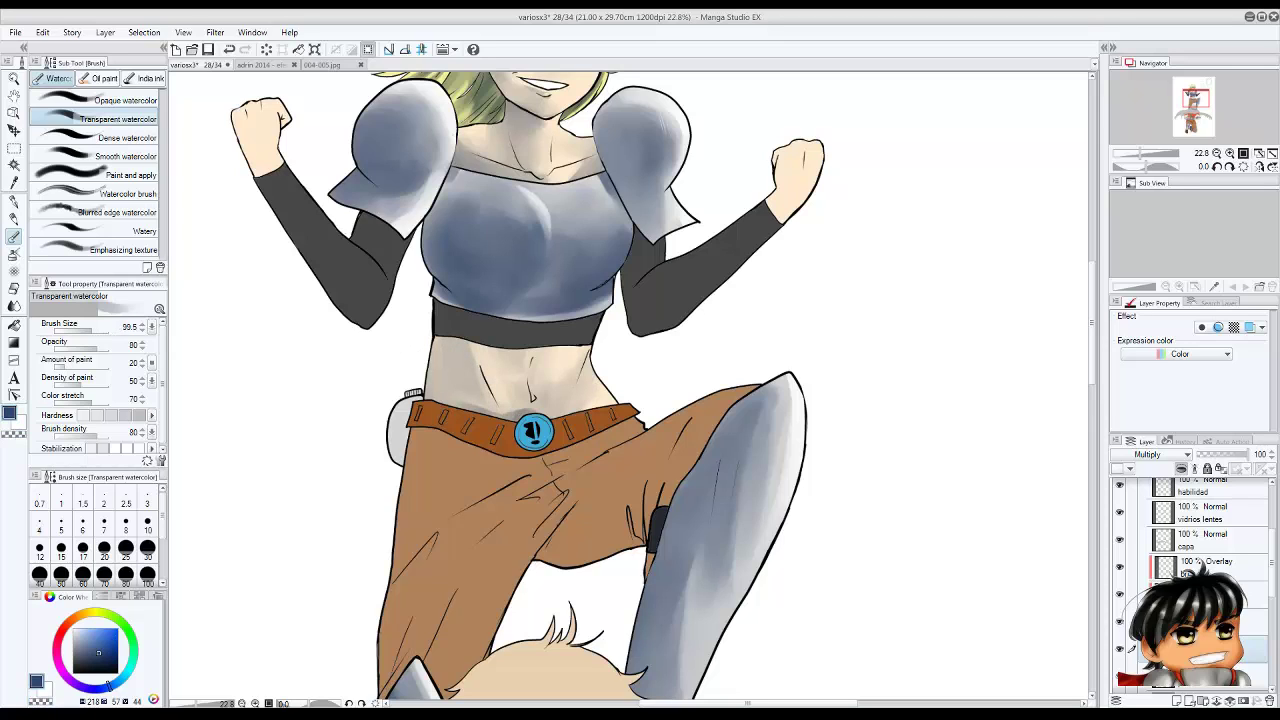
drag(436, 396, 550, 412)
scroll(630, 390, down, 5)
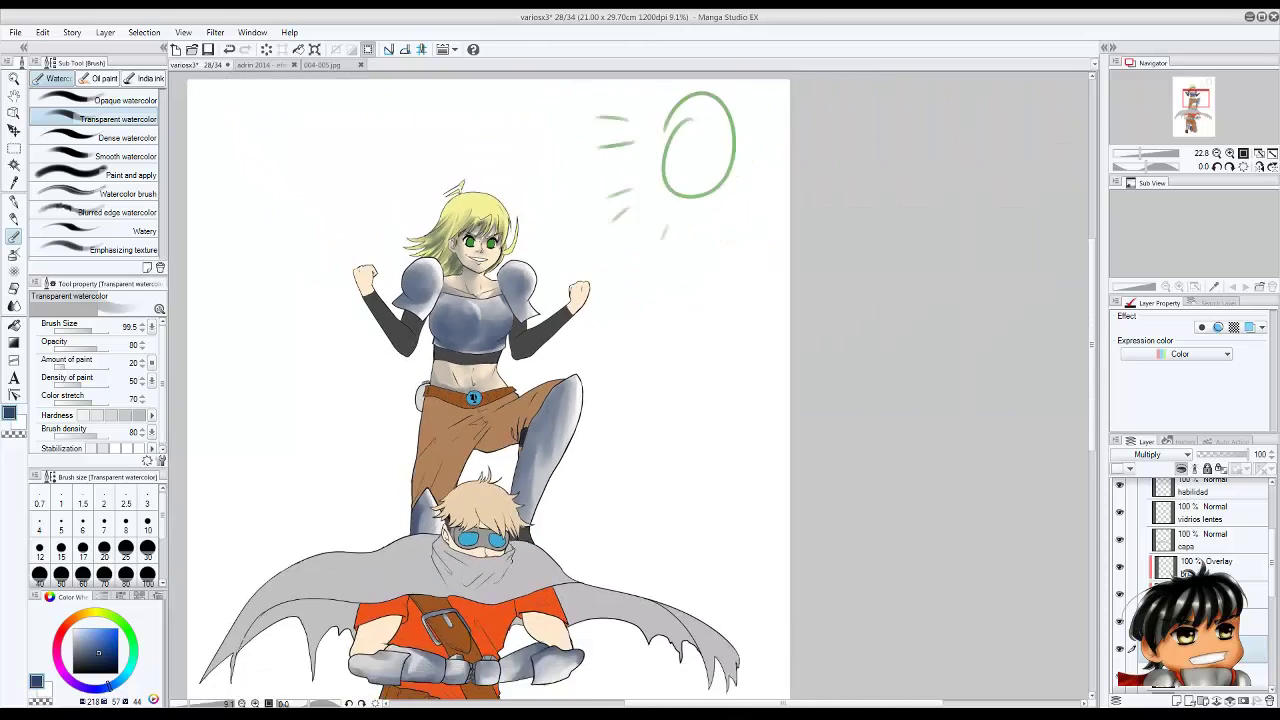
scroll(417, 680, up, 5)
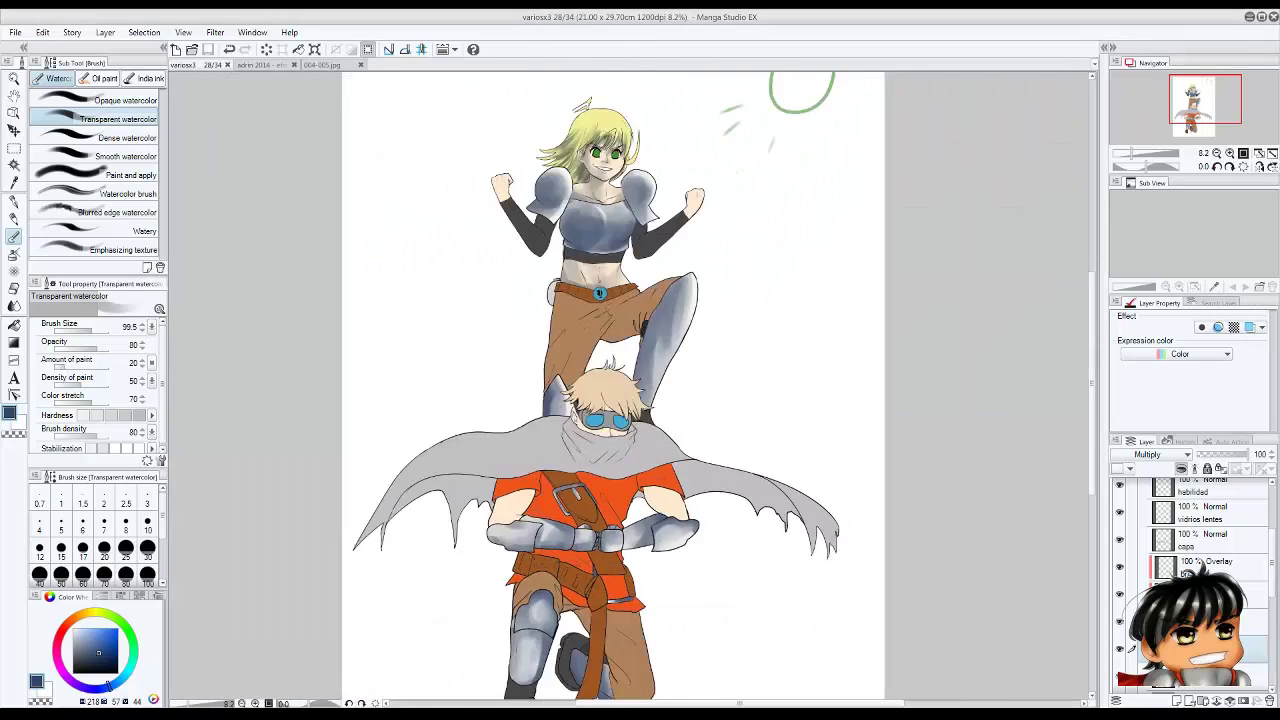
drag(362, 458, 316, 505)
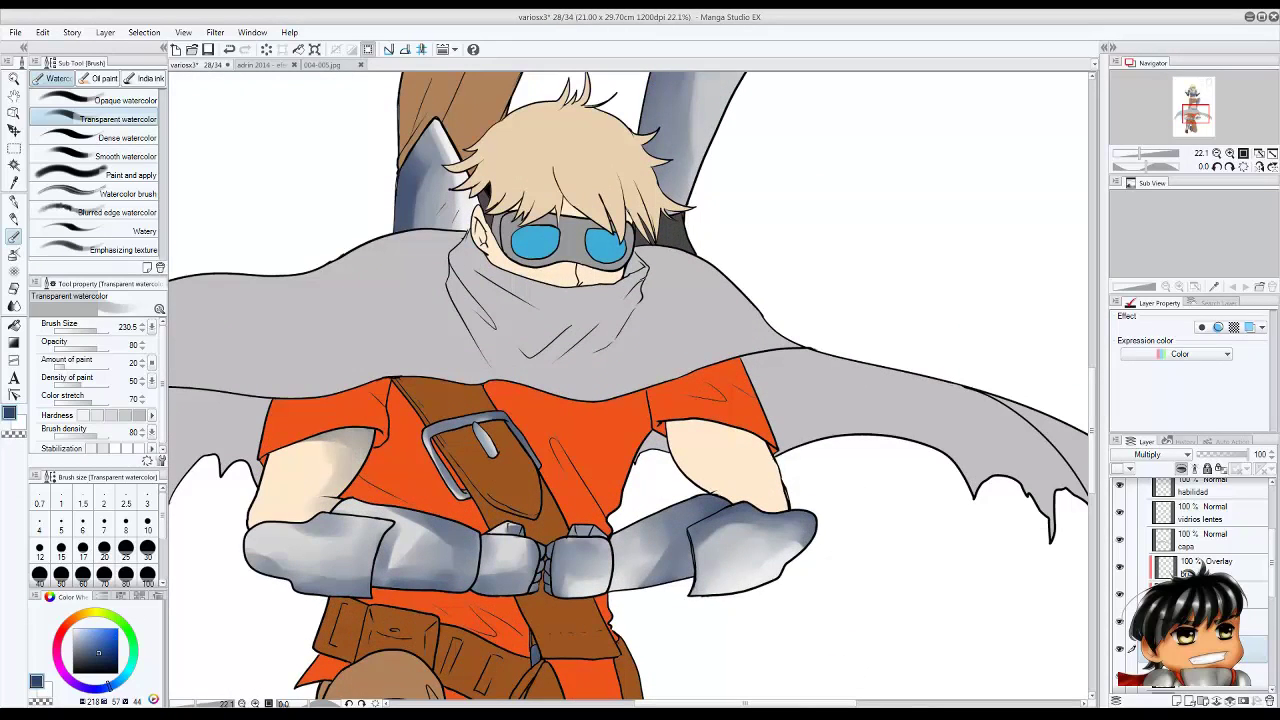
mouse_move(366, 434)
mouse_down()
mouse_move(284, 490)
mouse_move(290, 500)
mouse_up()
drag(770, 425, 680, 452)
key(ctrl+z)
key(ctrl+z)
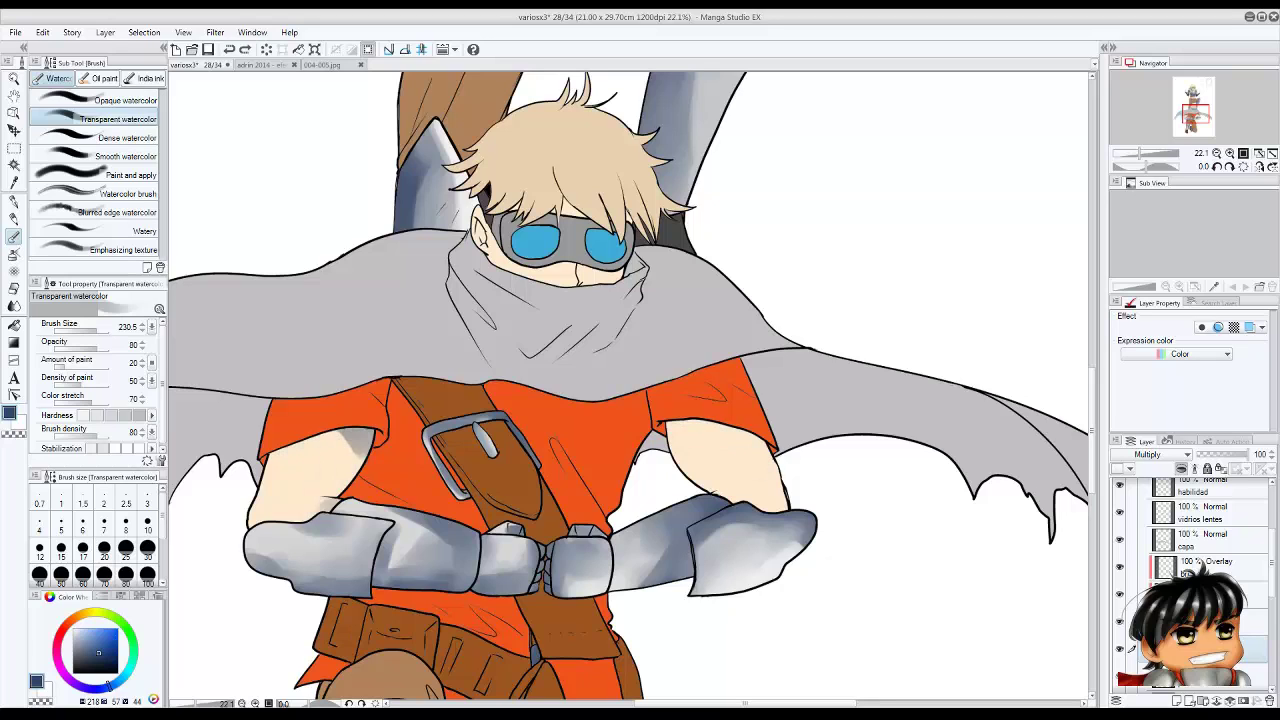
Shade both of the man's bare arms between sleeves and gauntlets at brush size 230.5, and save the file.
mouse_move(366, 432)
mouse_down()
mouse_move(272, 472)
mouse_move(255, 520)
mouse_up()
drag(336, 496, 270, 518)
drag(362, 430, 340, 465)
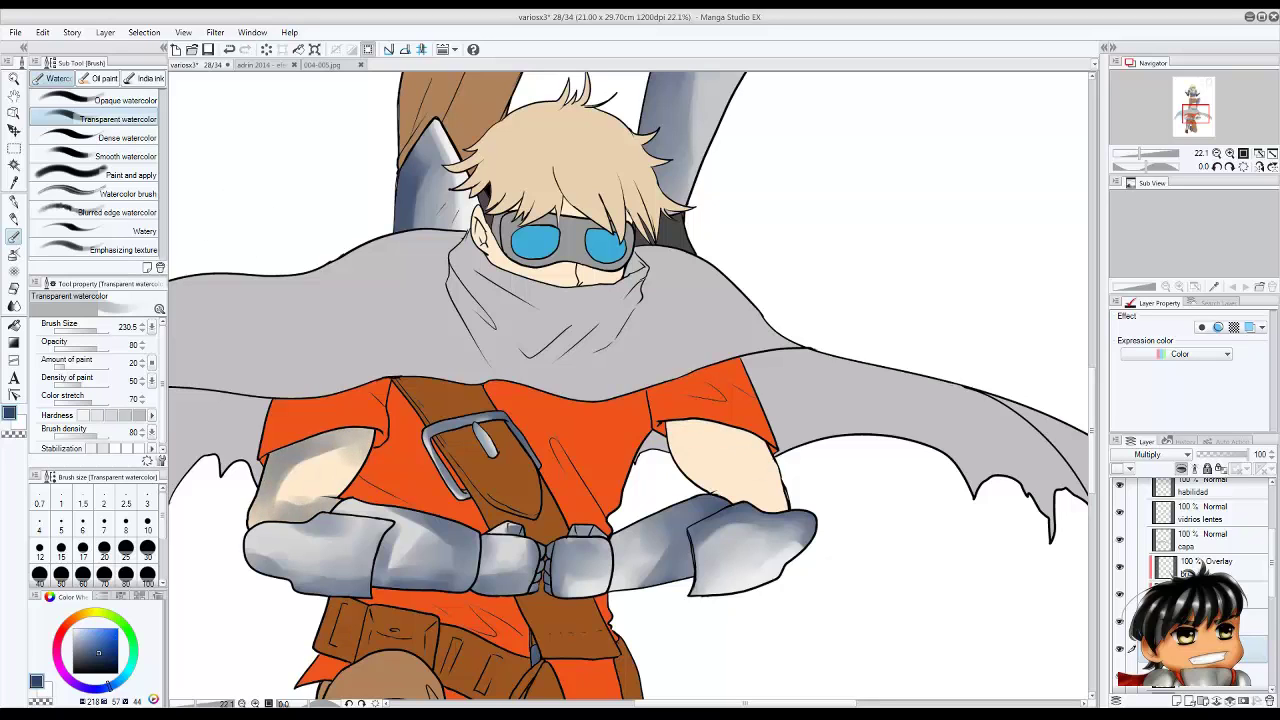
mouse_move(740, 422)
mouse_down()
mouse_move(670, 500)
mouse_move(700, 495)
mouse_move(690, 485)
mouse_move(705, 505)
mouse_up()
drag(690, 425, 705, 492)
drag(338, 436, 305, 460)
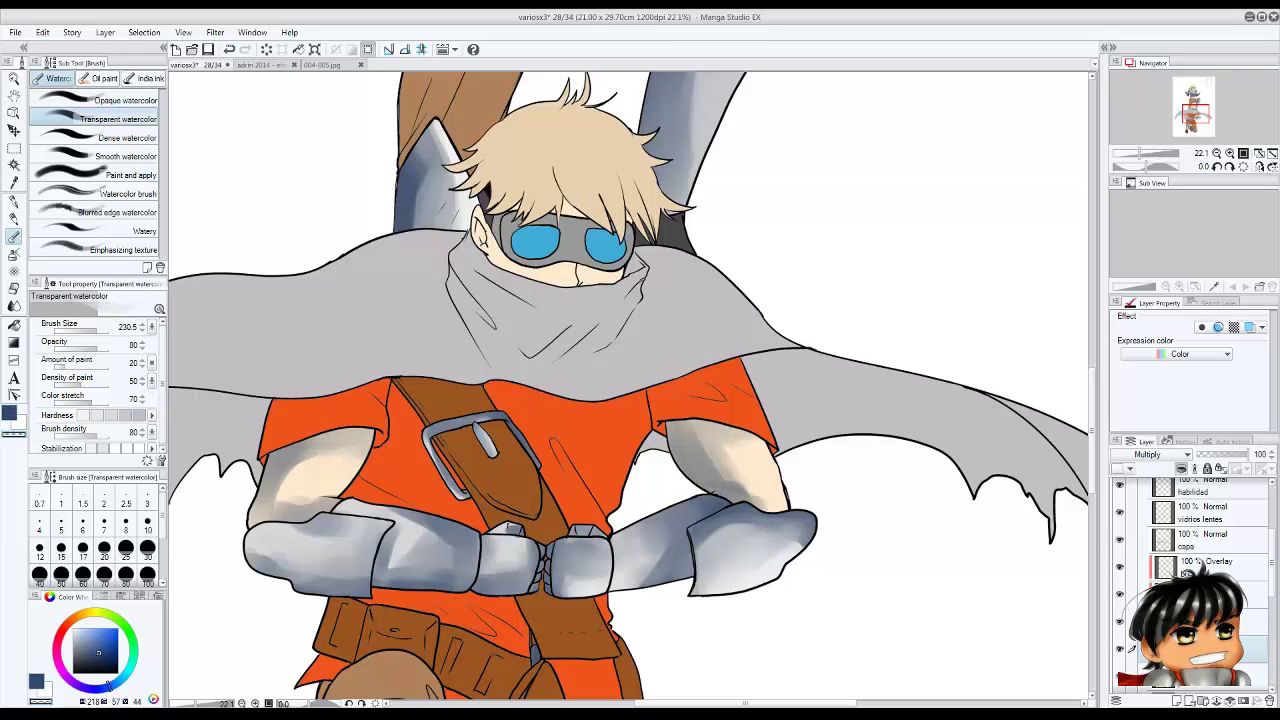
mouse_move(740, 445)
mouse_down()
mouse_move(705, 500)
mouse_move(685, 486)
mouse_move(738, 478)
mouse_up()
scroll(630, 390, down, 2)
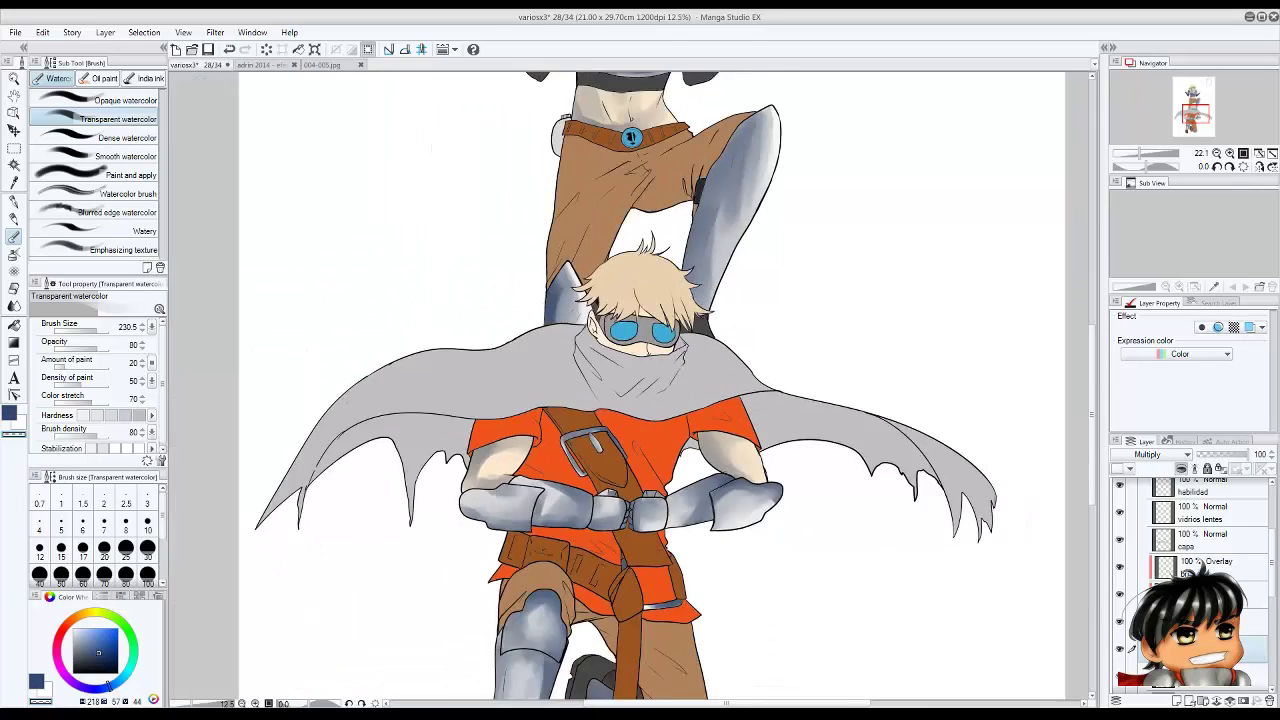
drag(630, 390, 770, 449)
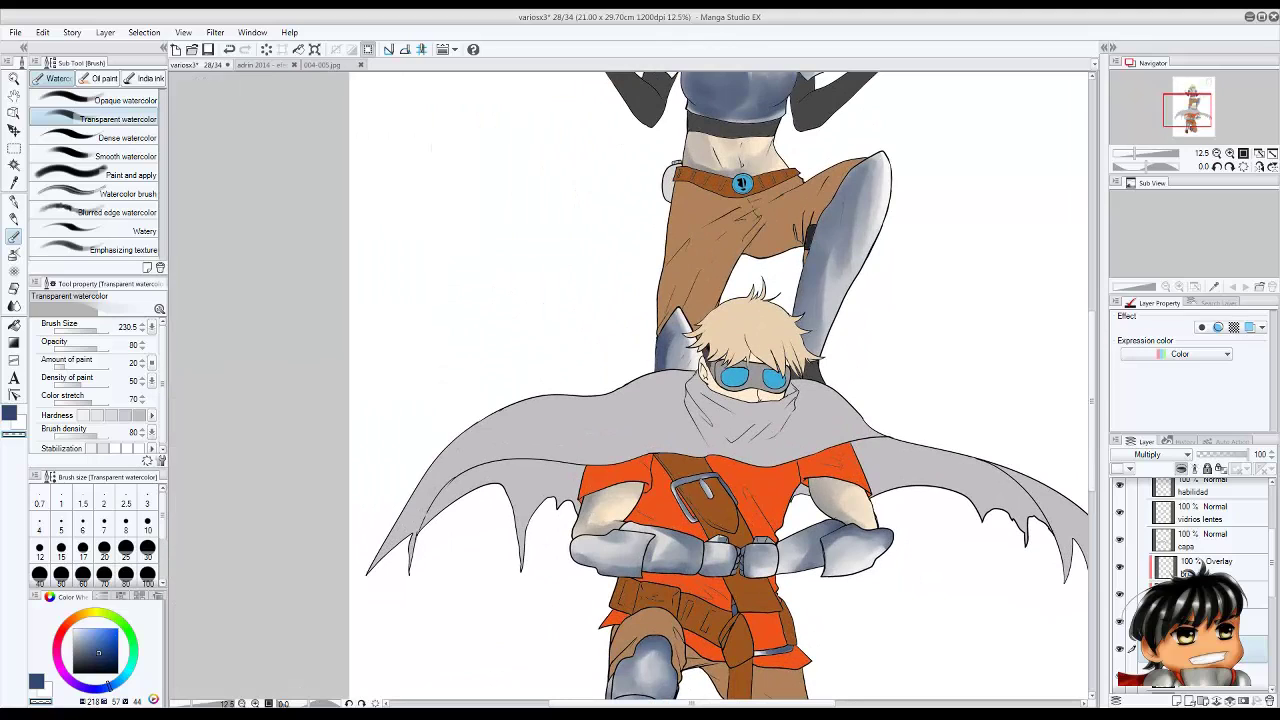
key(ctrl+s)
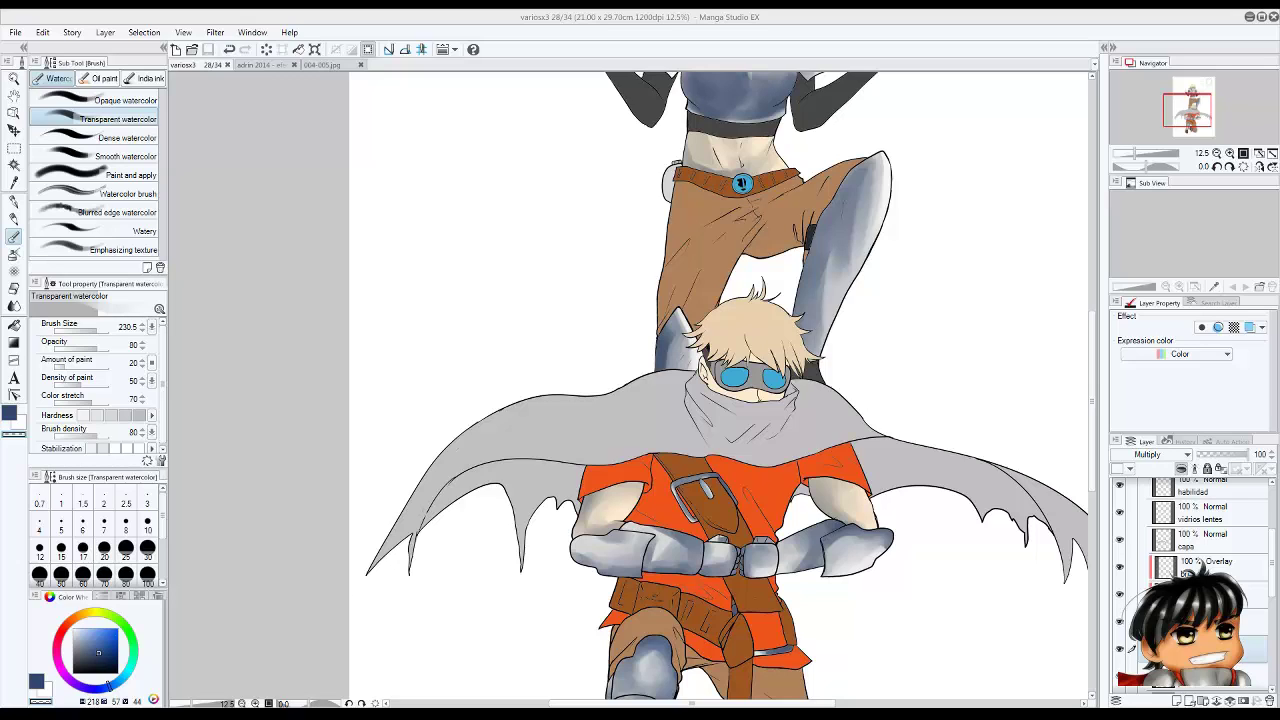
Shade the knuckles and wrist of the woman's left fist at brush sizes 91.5 and 99.7.
scroll(720, 390, up, 5)
scroll(720, 390, up, 4)
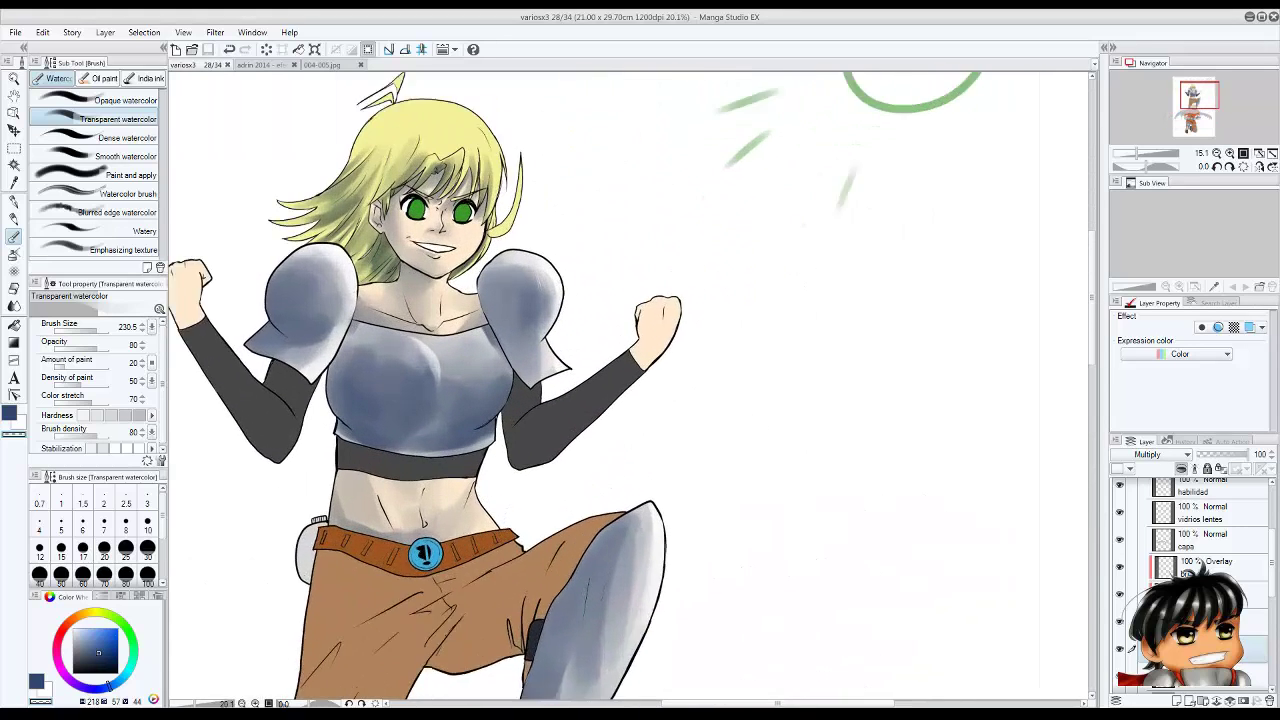
scroll(200, 370, up, 1)
key(bracketleft)
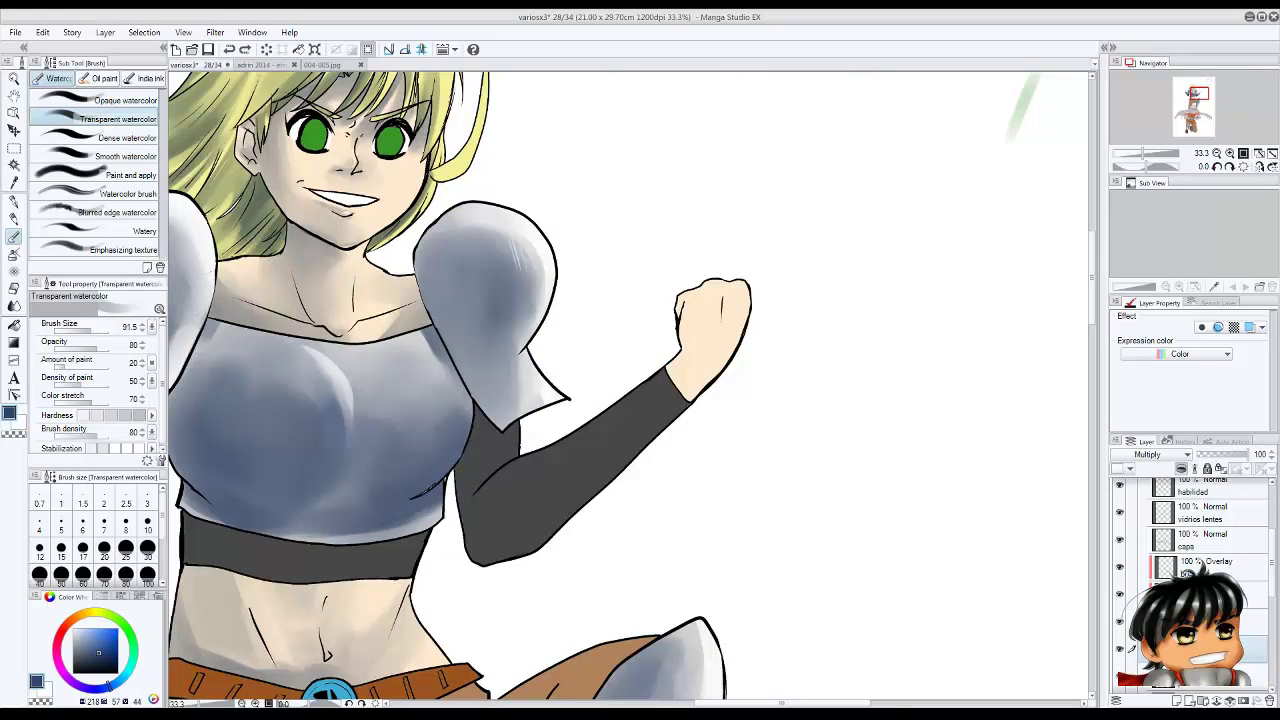
mouse_move(688, 304)
mouse_down()
mouse_move(675, 398)
mouse_move(685, 380)
mouse_move(680, 395)
mouse_move(690, 390)
mouse_move(690, 302)
mouse_move(720, 322)
mouse_up()
key(bracketleft)
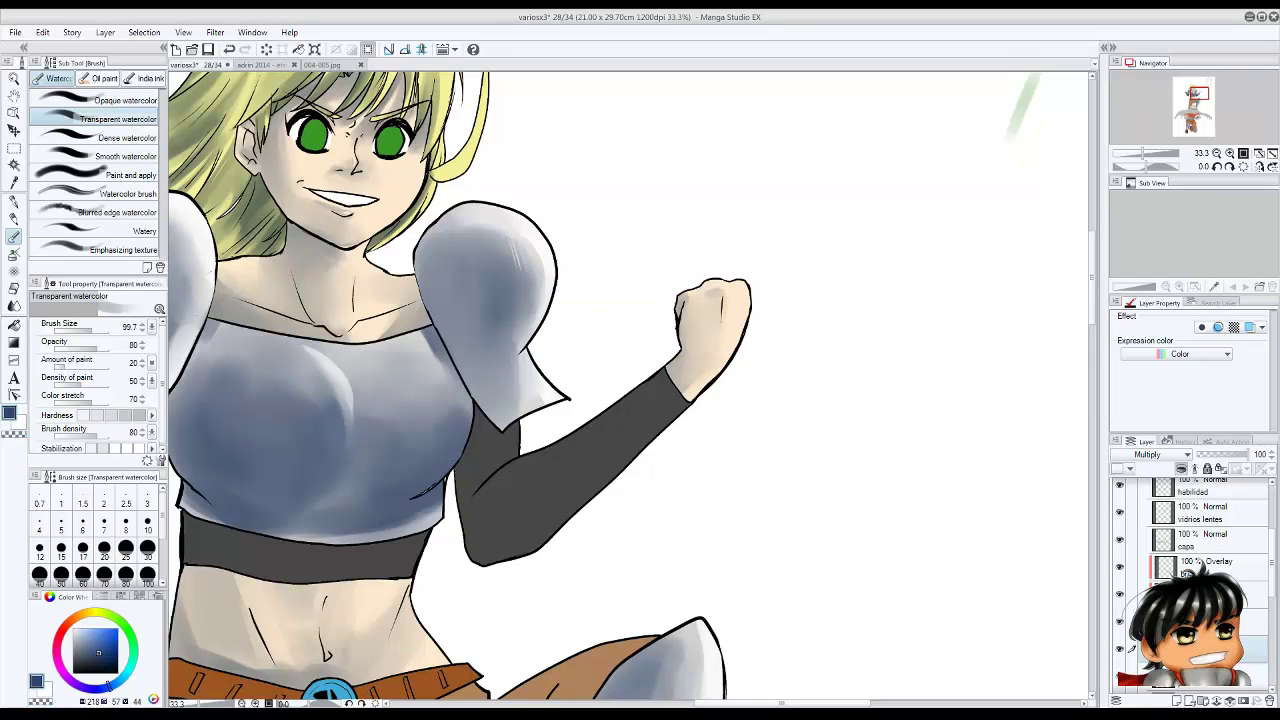
Shade the woman's right fist with the amount of paint at 21, and reduce the brush size to 84.1.
scroll(640, 390, down, 3)
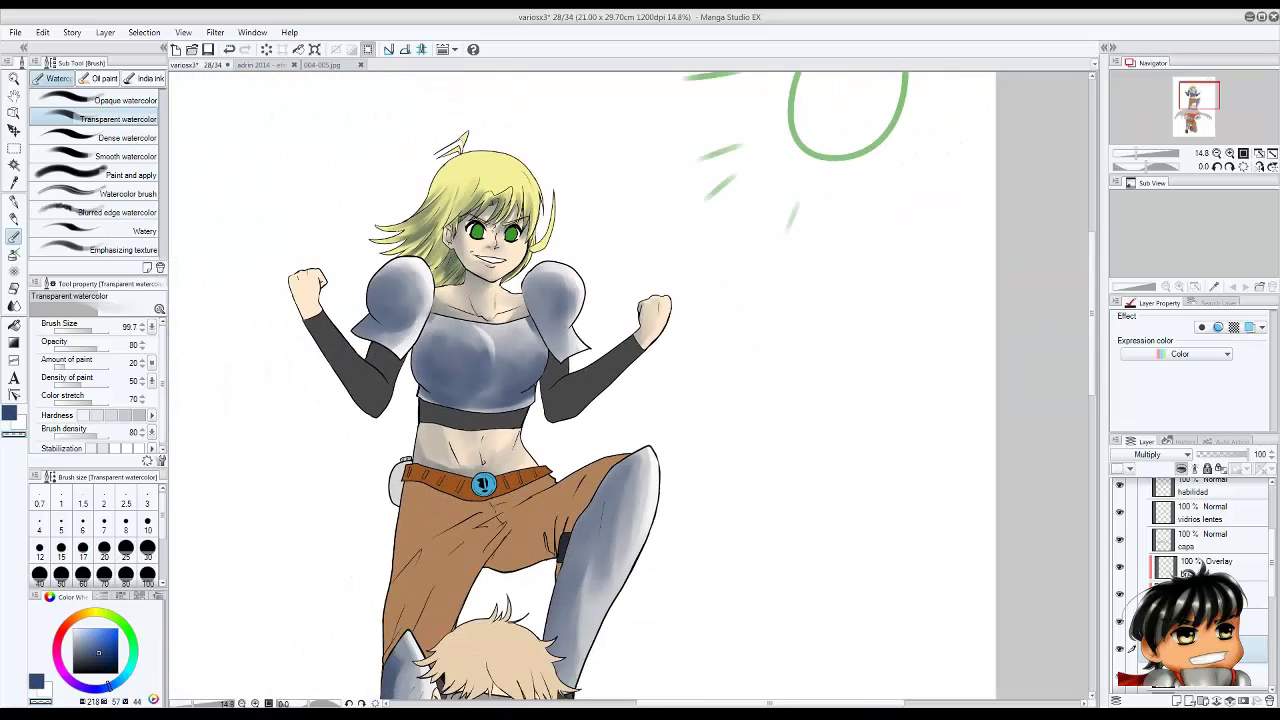
scroll(640, 390, up, 2)
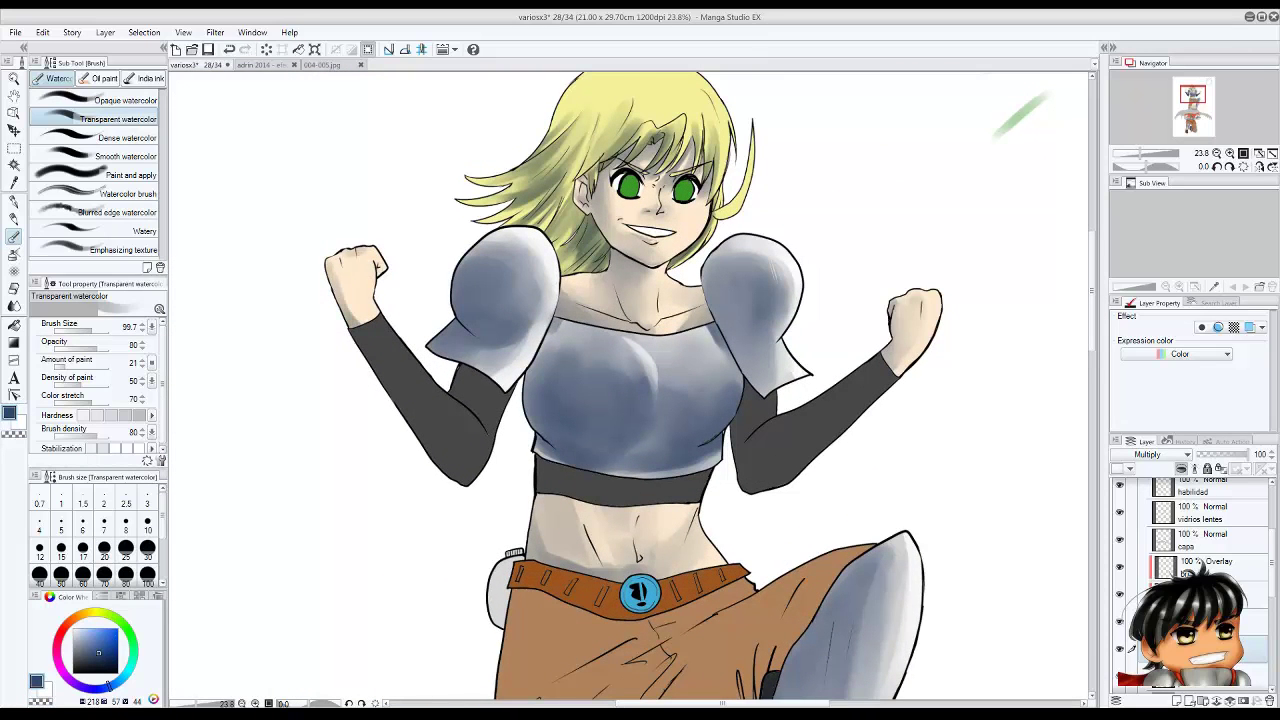
key(bracketright)
key(bracketright)
key(bracketright)
key(bracketleft)
key(bracketleft)
key(bracketleft)
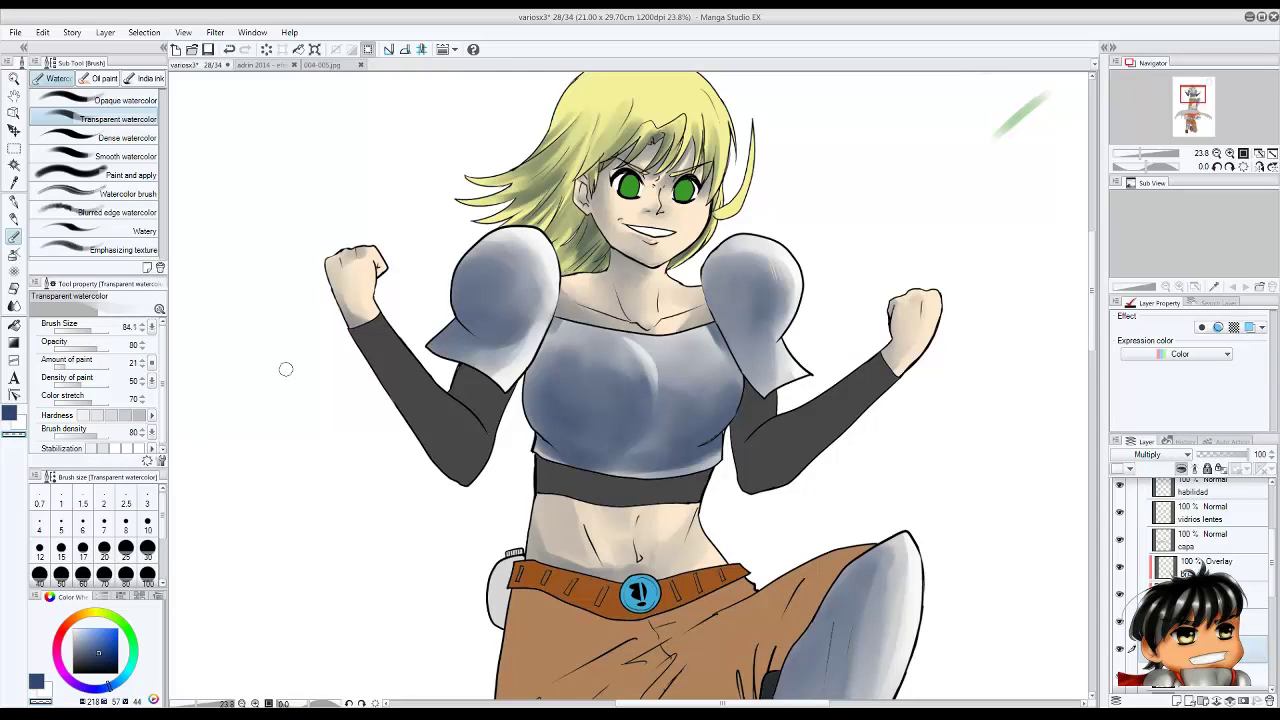
Blend the shading on the woman's skin at brush sizes 105.3 and 120.6 with paint density 48, and save the file.
key(bracketright)
scroll(350, 305, down, 1)
scroll(388, 260, up, 2)
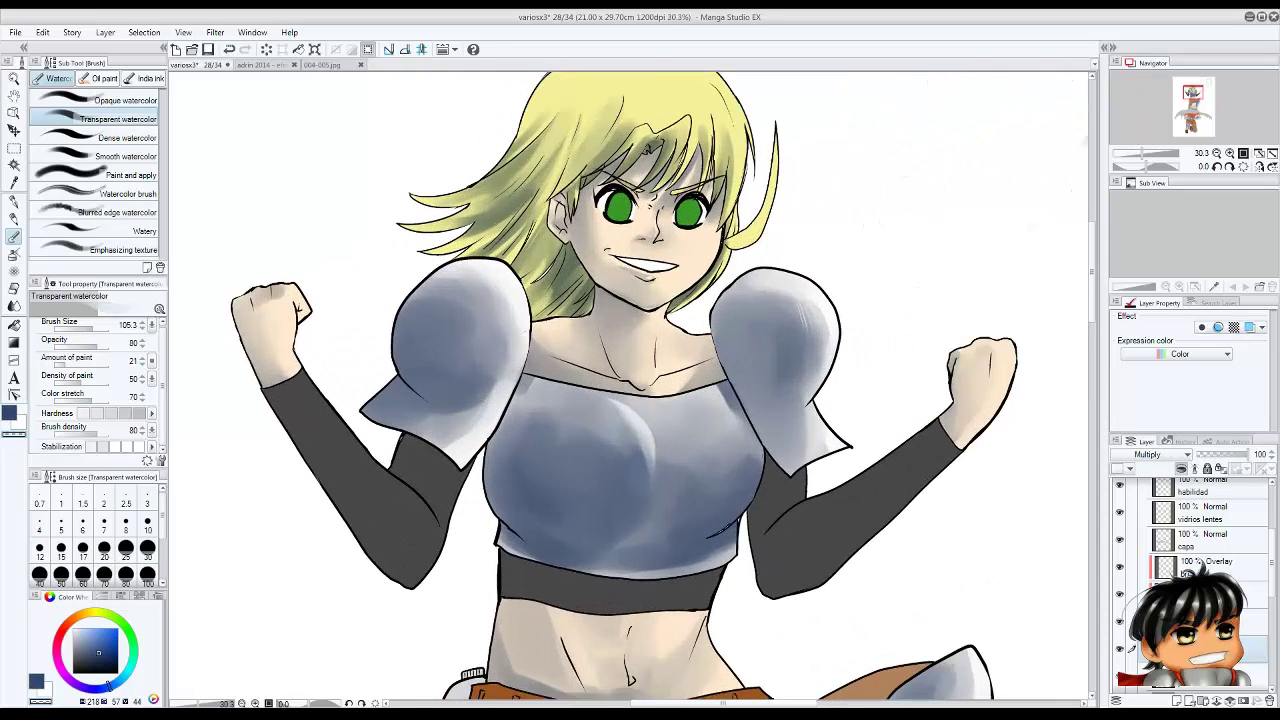
key(bracketright)
scroll(269, 297, down, 2)
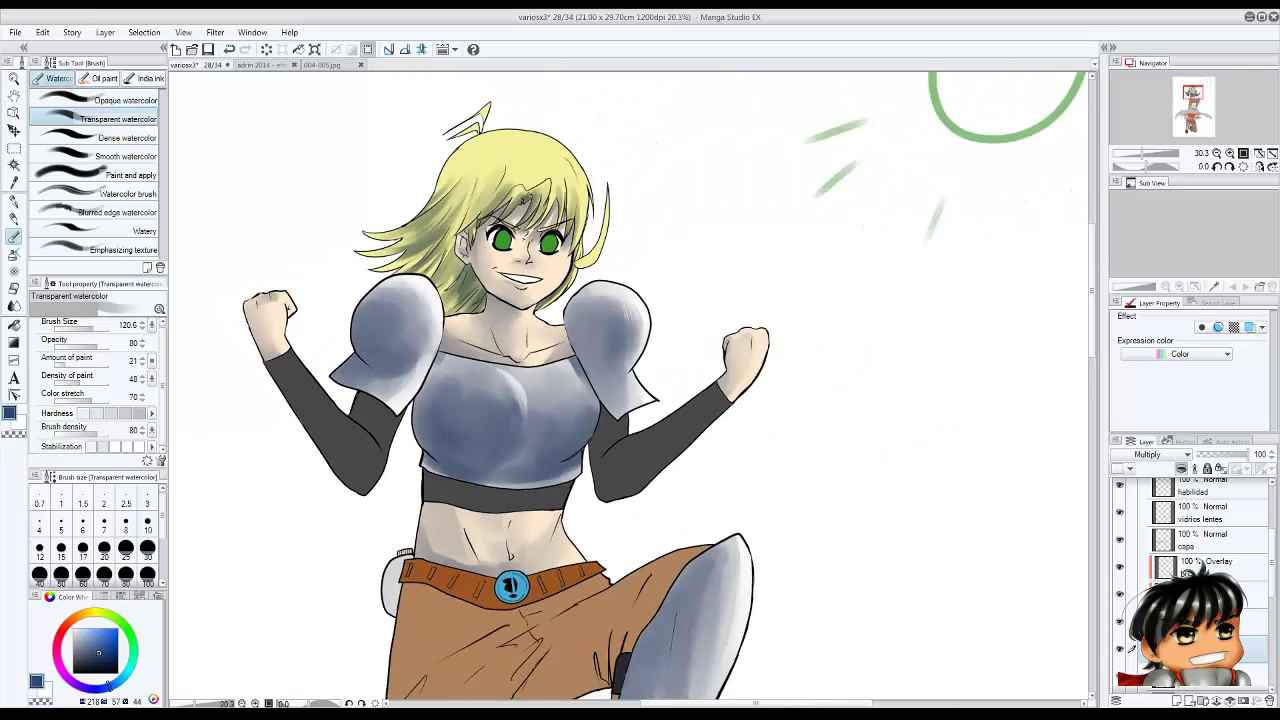
key(ctrl+s)
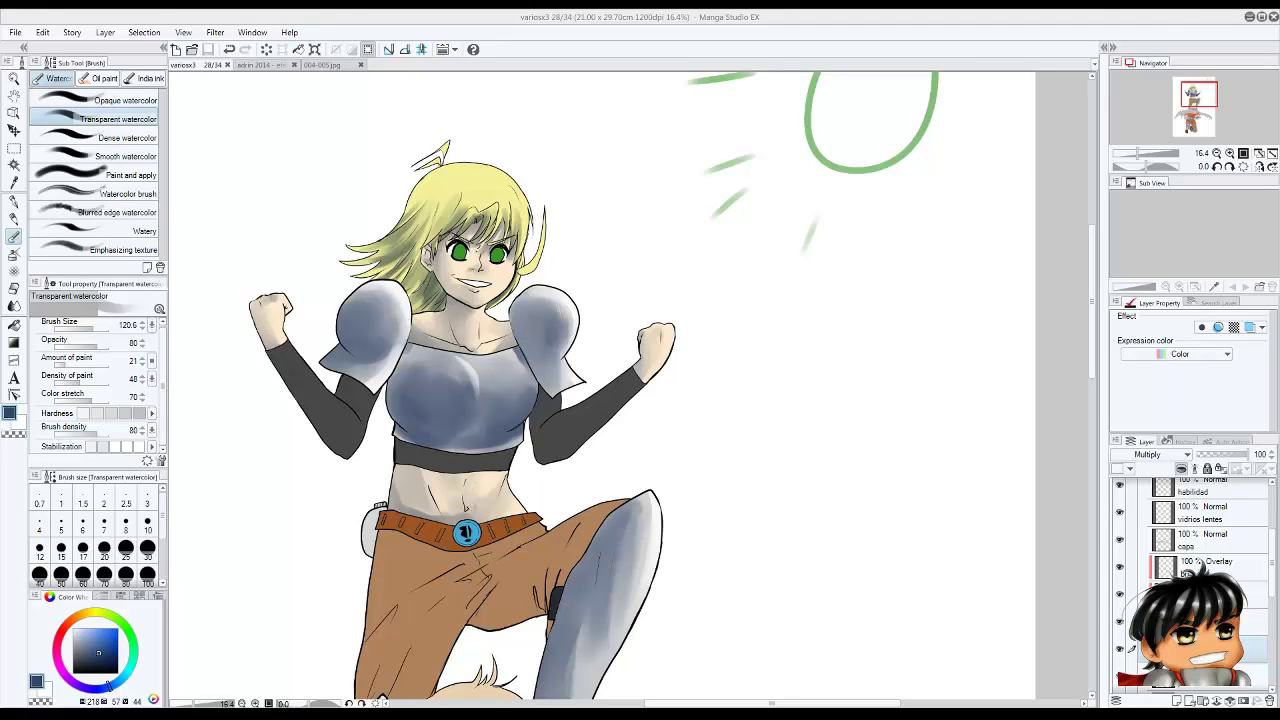
Shade the man's ear and the skin beneath his goggles at brush sizes 120.6 and 105.8.
scroll(632, 390, down, 5)
scroll(632, 390, up, 2)
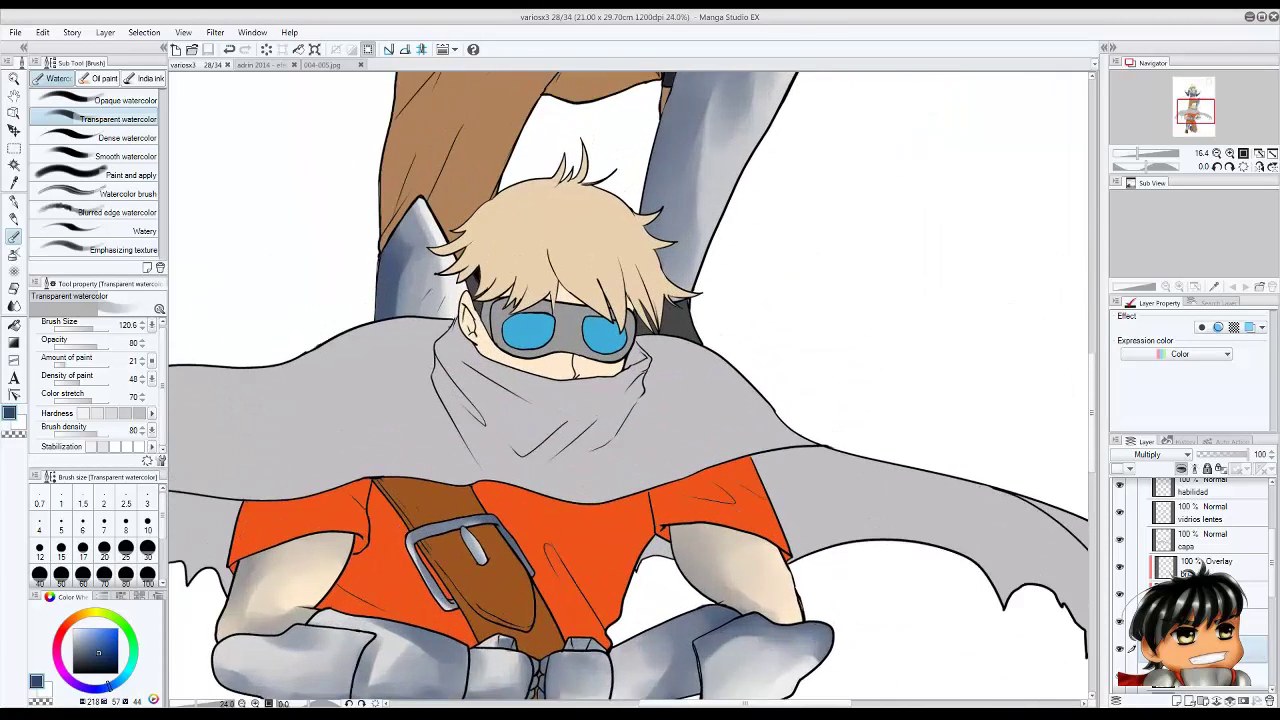
scroll(628, 390, up, 2)
mouse_move(440, 340)
mouse_down()
mouse_move(458, 296)
mouse_move(564, 272)
mouse_move(570, 282)
mouse_up()
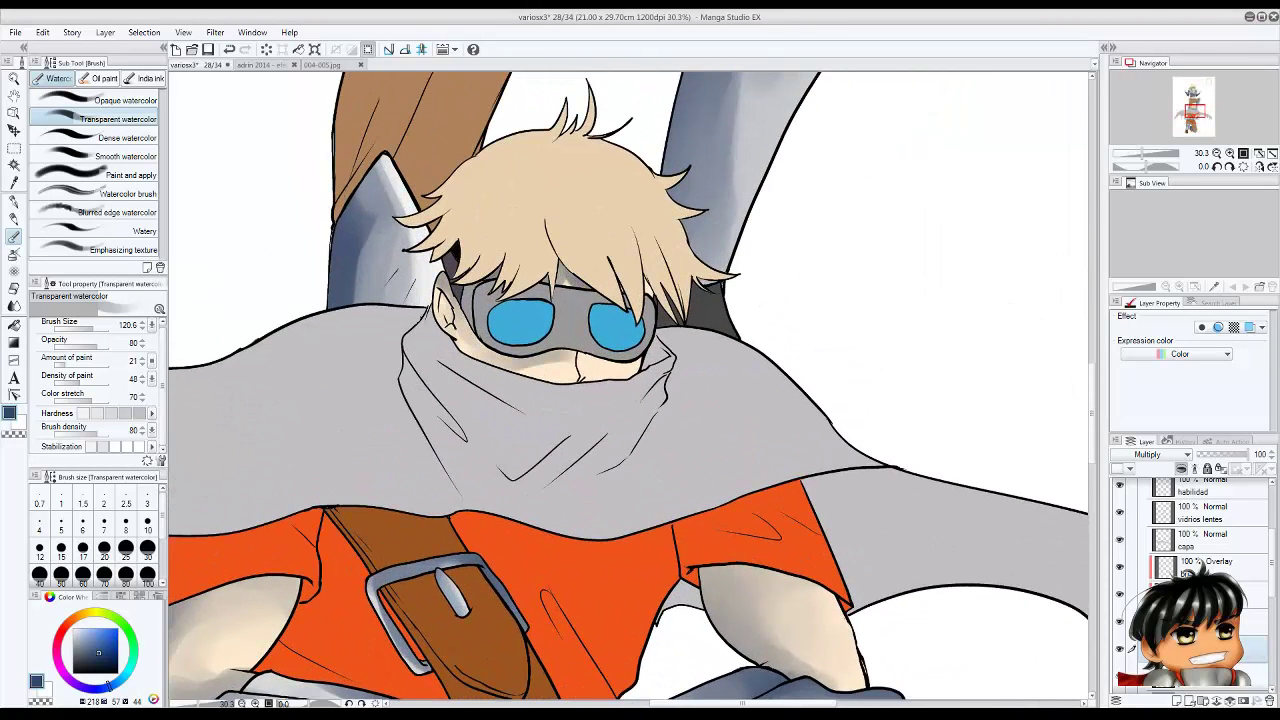
mouse_move(570, 352)
mouse_down()
mouse_move(572, 382)
mouse_move(616, 356)
mouse_move(528, 372)
mouse_move(548, 380)
mouse_up()
key(bracketleft)
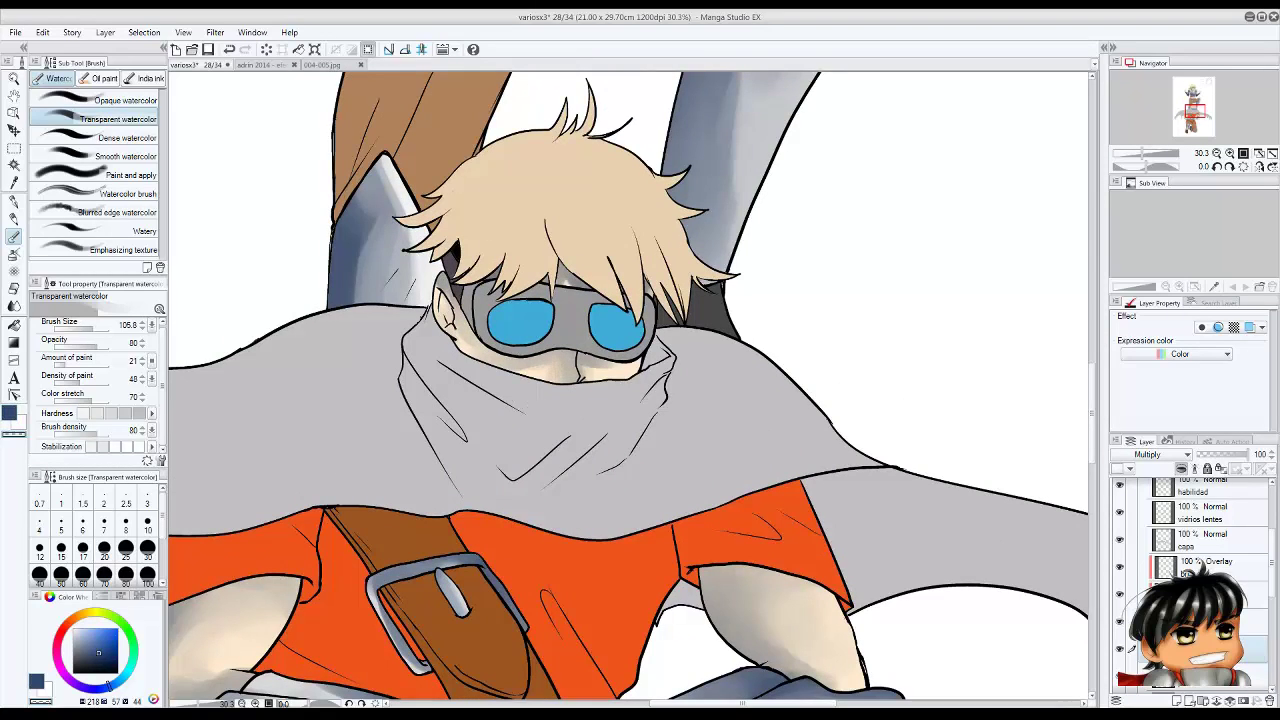
drag(638, 370, 586, 374)
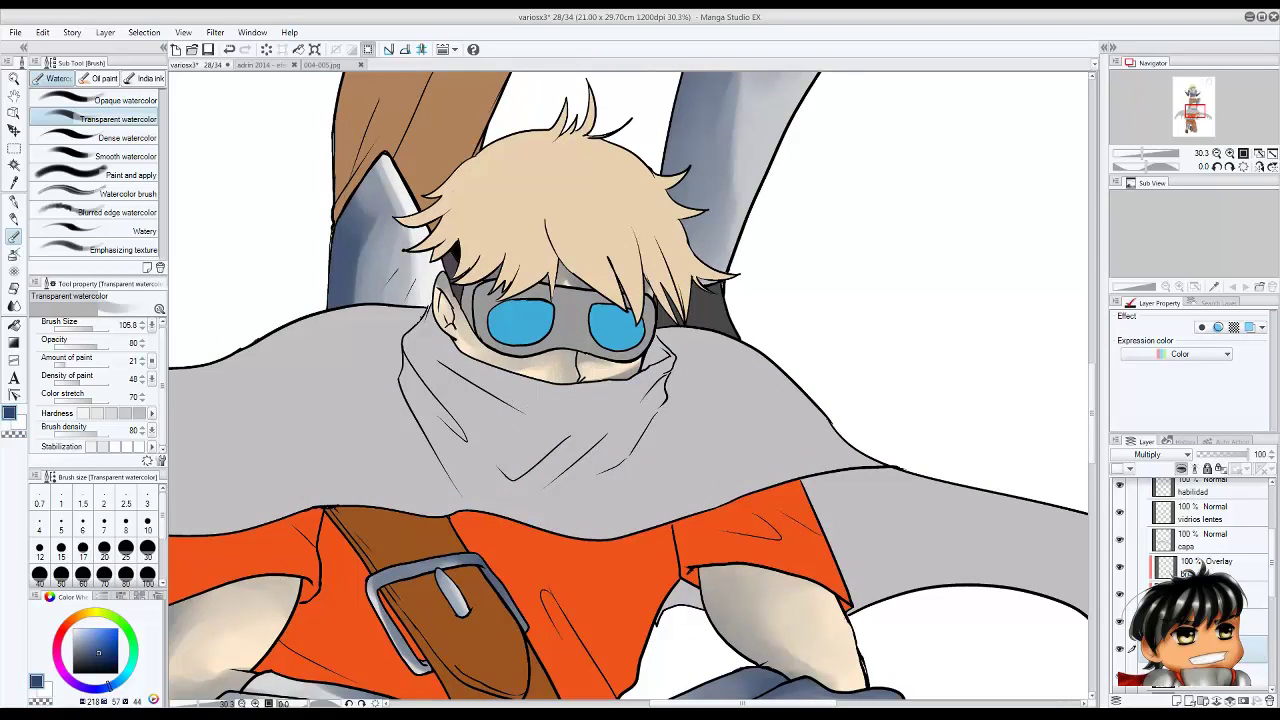
scroll(607, 312, down, 5)
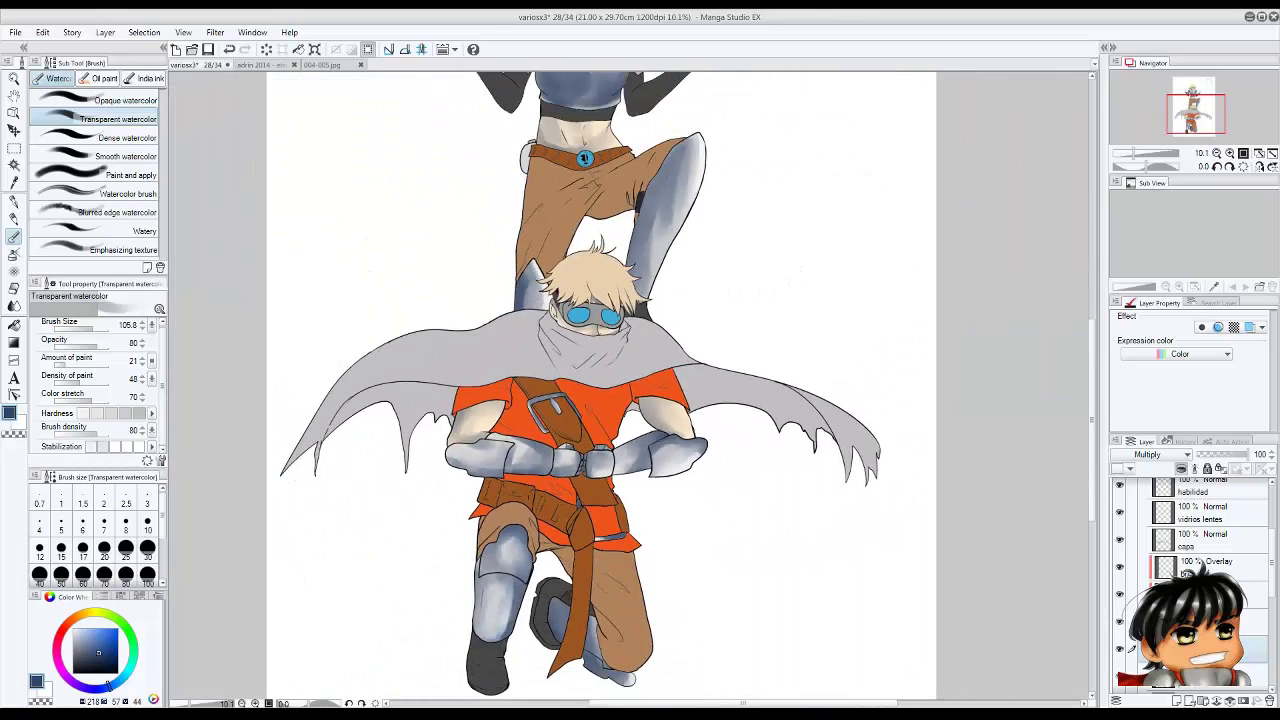
Save the drawing and shade the kneeling man's blond hair with the Transparent watercolor brush.
key(ctrl+s)
scroll(1190, 580, down, 3)
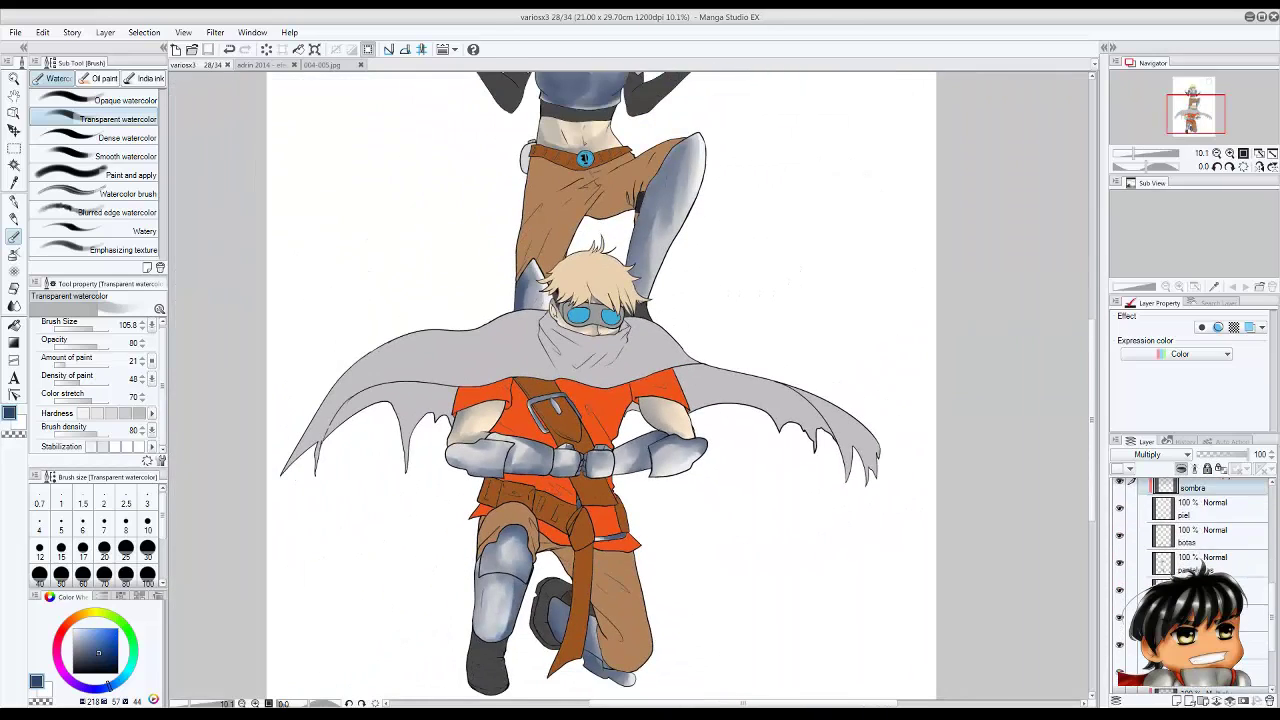
scroll(549, 309, up, 4)
mouse_move(690, 235)
mouse_down()
mouse_move(665, 295)
mouse_move(640, 240)
mouse_move(640, 290)
mouse_move(560, 230)
mouse_move(660, 260)
mouse_move(583, 265)
mouse_move(650, 155)
mouse_up()
drag(715, 240, 740, 310)
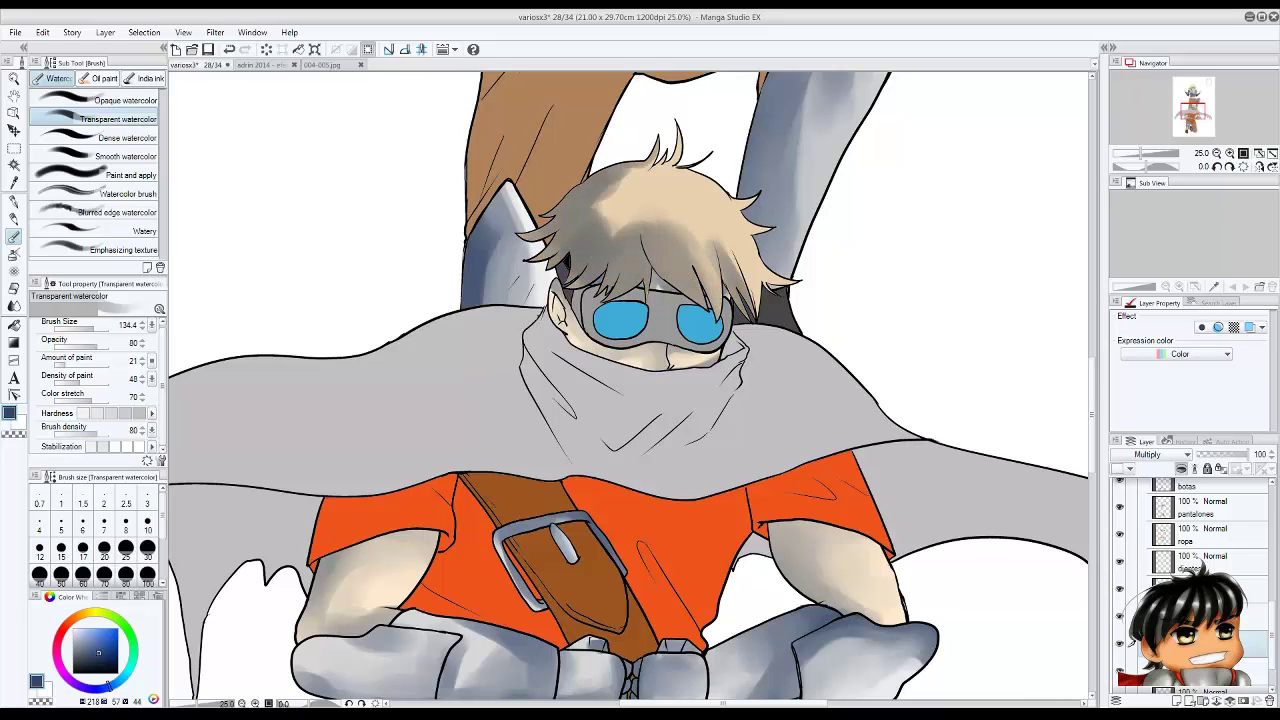
Undo the last shading strokes on the kneeling man's hair.
key(ctrl+z)
key(ctrl+z)
key(ctrl+z)
key(ctrl+z)
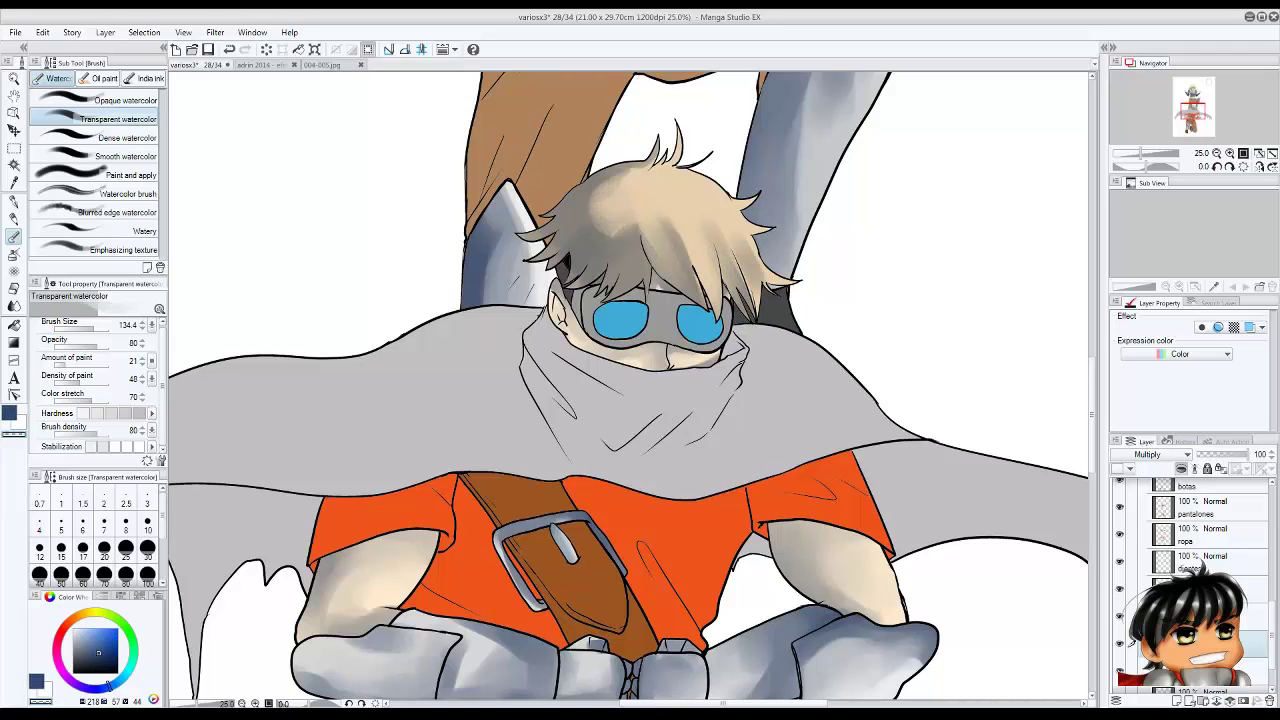
Rework and blend the soft shadows on the crown and left side of the man's hair at brush size 163.1.
drag(600, 235, 625, 180)
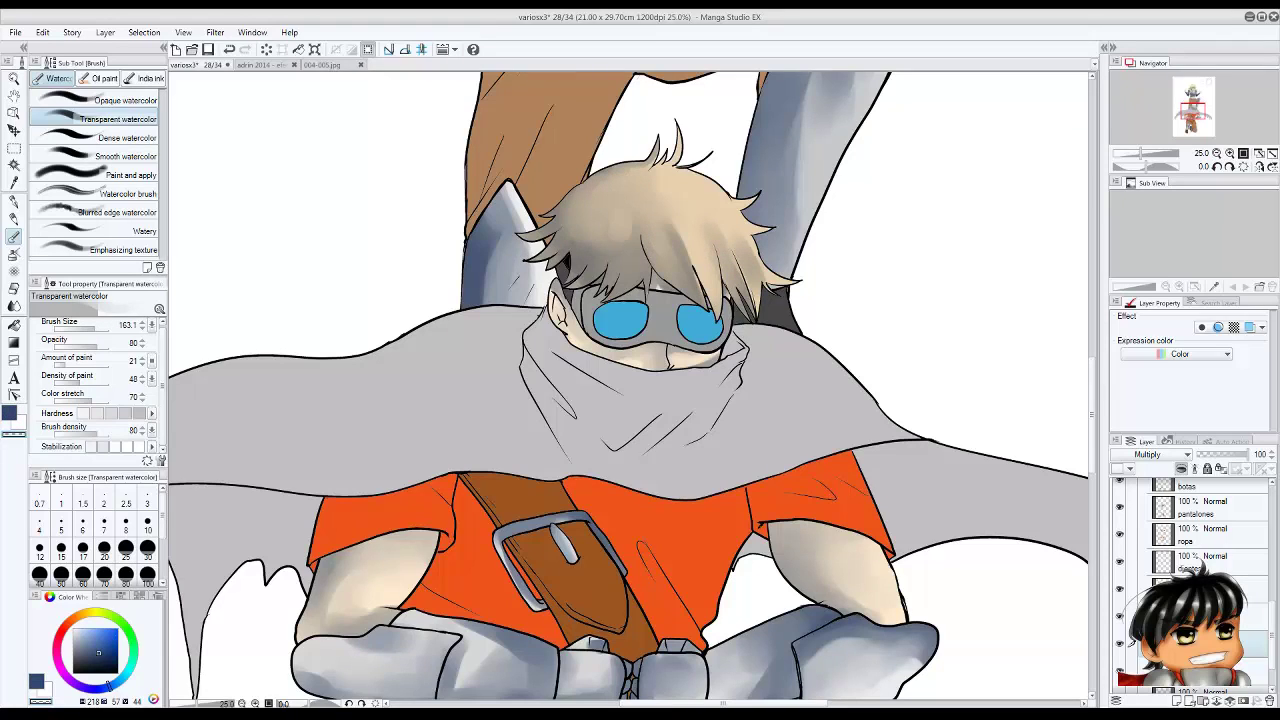
mouse_move(605, 265)
mouse_down()
mouse_move(620, 210)
mouse_move(610, 170)
mouse_move(678, 260)
mouse_move(625, 195)
mouse_move(630, 170)
mouse_move(585, 245)
mouse_up()
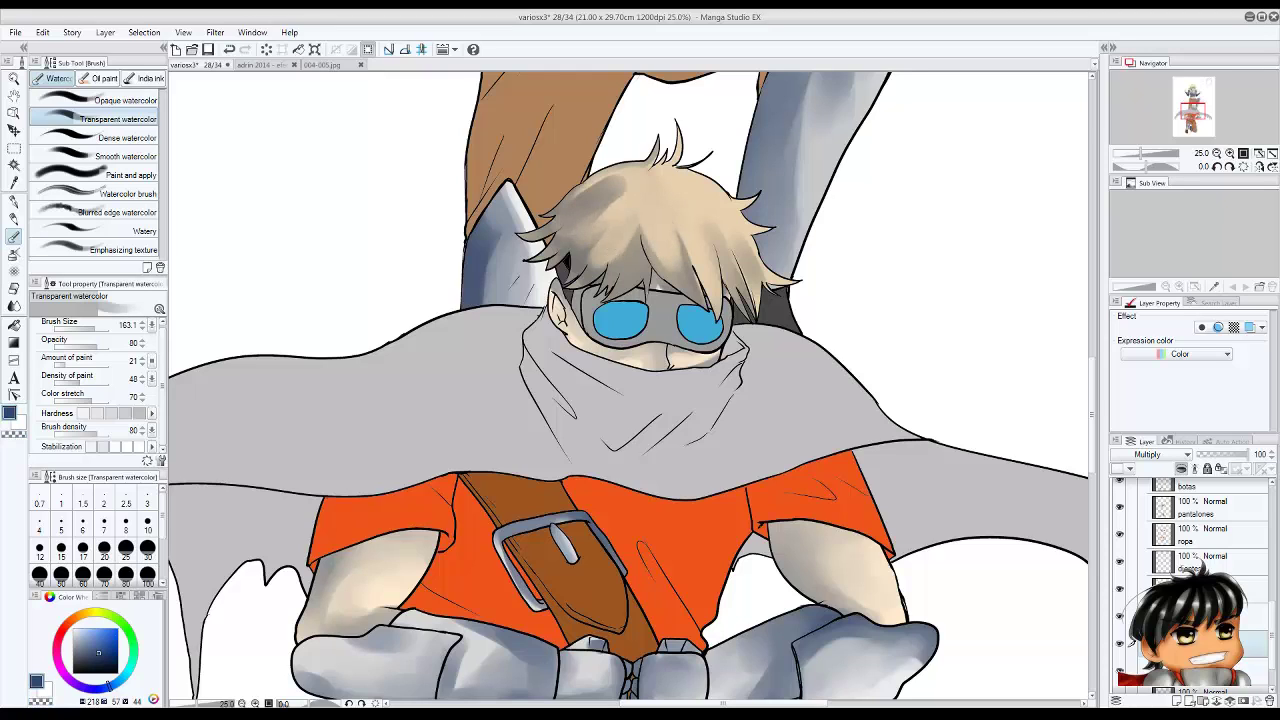
mouse_move(600, 195)
mouse_down()
mouse_move(630, 260)
mouse_move(622, 180)
mouse_up()
drag(592, 242, 568, 172)
mouse_move(600, 220)
mouse_down()
mouse_move(632, 176)
mouse_move(650, 250)
mouse_move(640, 212)
mouse_up()
drag(598, 250, 630, 168)
drag(645, 228, 660, 200)
key(bracketleft)
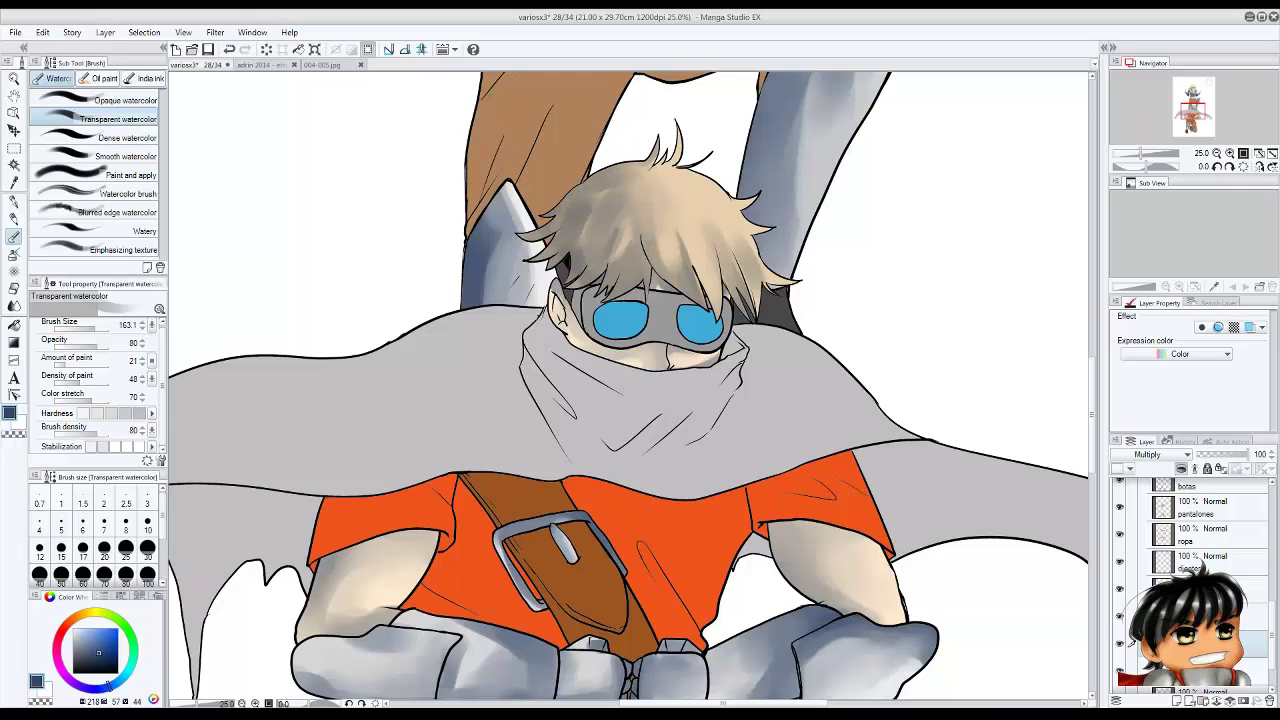
Refine the hair shading from fringe to crown, reducing the brush size to 56.4 for the left-side strands.
mouse_move(700, 292)
mouse_down()
mouse_move(668, 198)
mouse_move(694, 256)
mouse_move(645, 180)
mouse_up()
key(bracketright)
key(bracketright)
drag(602, 218, 580, 178)
key(bracketleft)
key(bracketleft)
key(bracketleft)
key(bracketleft)
key(bracketleft)
drag(608, 240, 585, 192)
drag(588, 246, 575, 202)
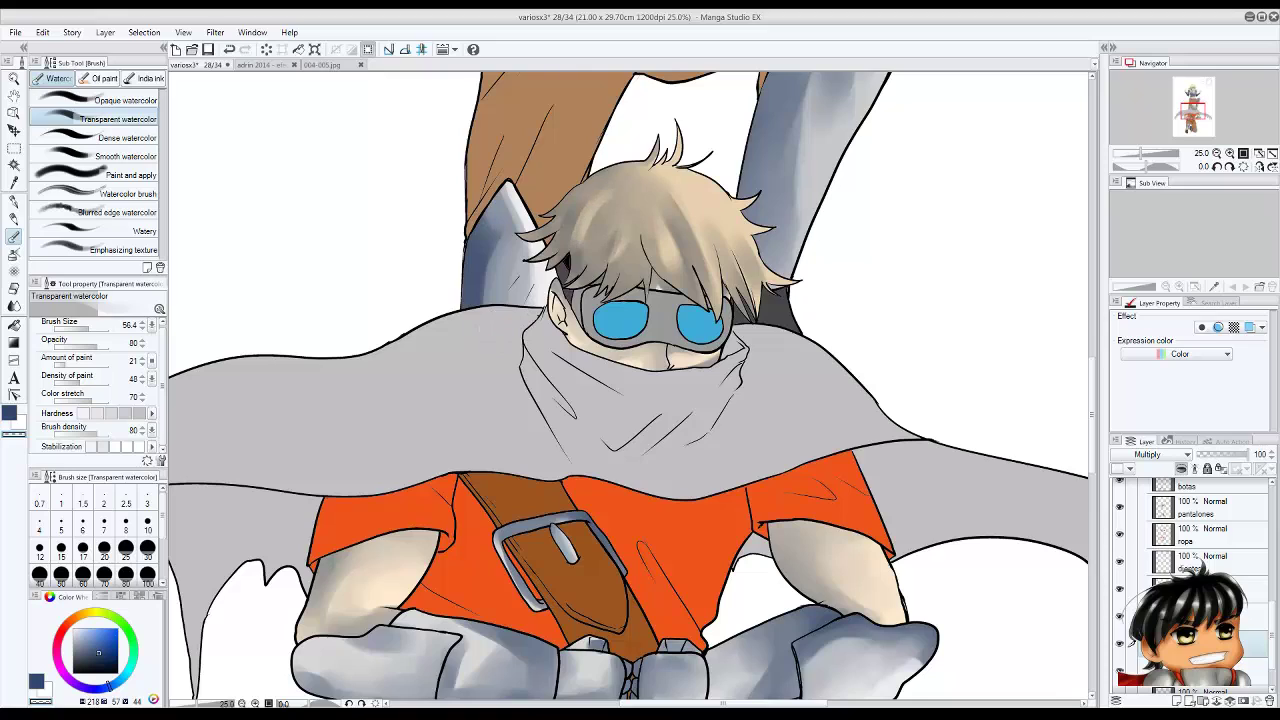
Brush strand-shaped light and shadow variations through the man's fringe and up to the crown.
drag(626, 288, 612, 205)
mouse_move(618, 290)
mouse_down()
mouse_move(604, 260)
mouse_move(640, 242)
mouse_up()
drag(724, 262, 724, 236)
drag(698, 270, 672, 196)
mouse_move(632, 282)
mouse_down()
mouse_move(592, 190)
mouse_move(558, 186)
mouse_up()
drag(598, 212, 556, 174)
Add finer strand shadows from the fringe to the top of the hair with a brush size around 32.6.
key(bracketleft)
key(bracketleft)
drag(647, 264, 647, 192)
drag(630, 298, 580, 176)
key(bracketright)
drag(640, 258, 600, 178)
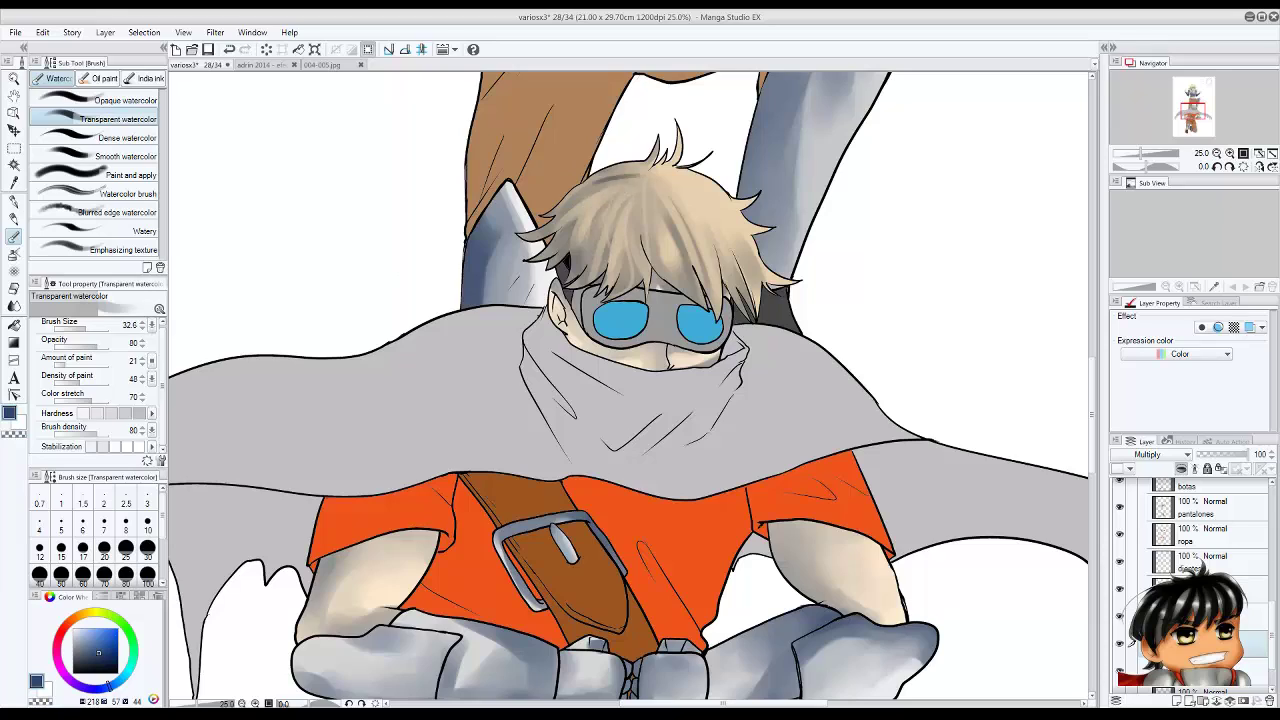
Check the shaded hair against both full figures and save the drawing.
scroll(640, 390, down, 3)
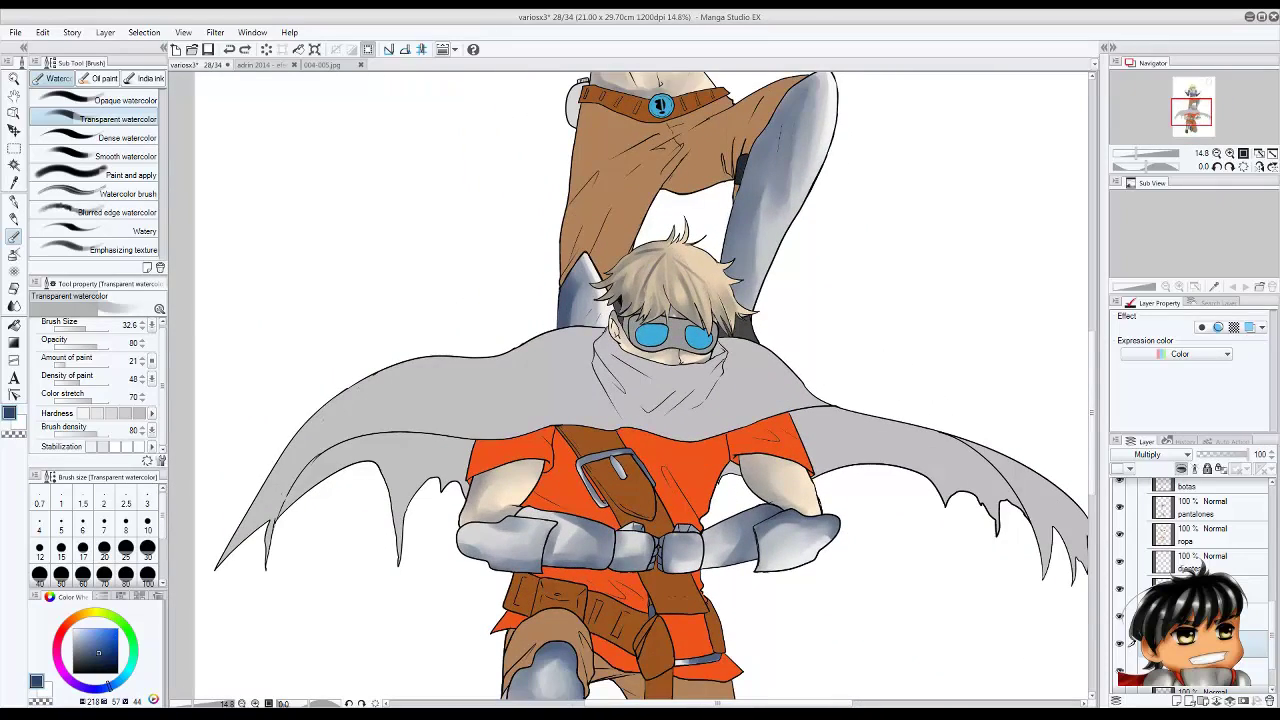
scroll(640, 390, down, 3)
scroll(640, 300, up, 3)
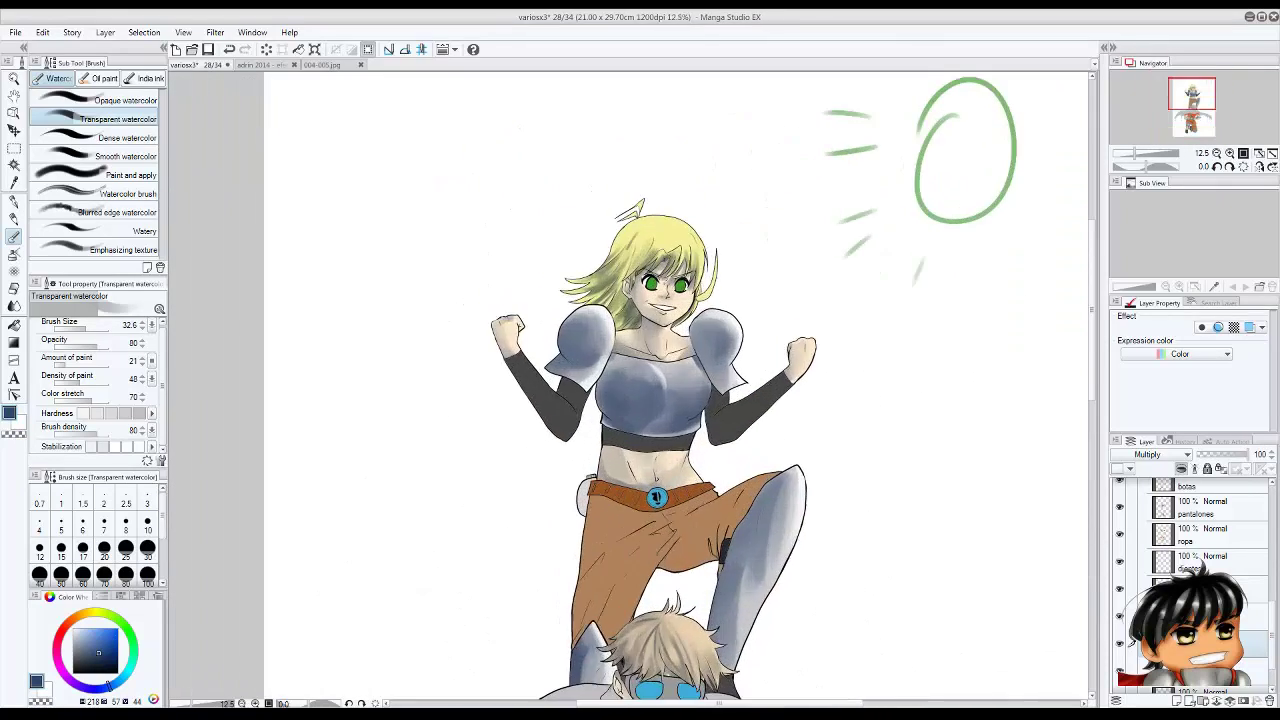
scroll(616, 247, up, 1)
scroll(640, 390, down, 1)
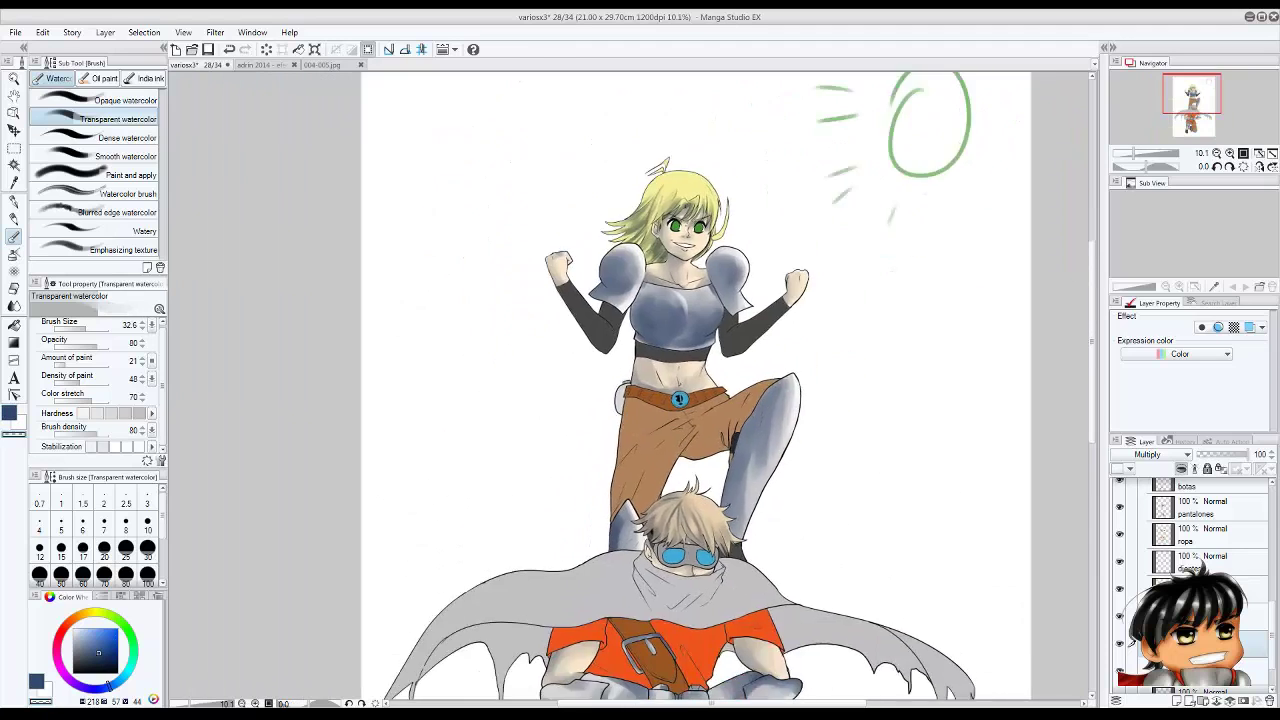
key(ctrl+s)
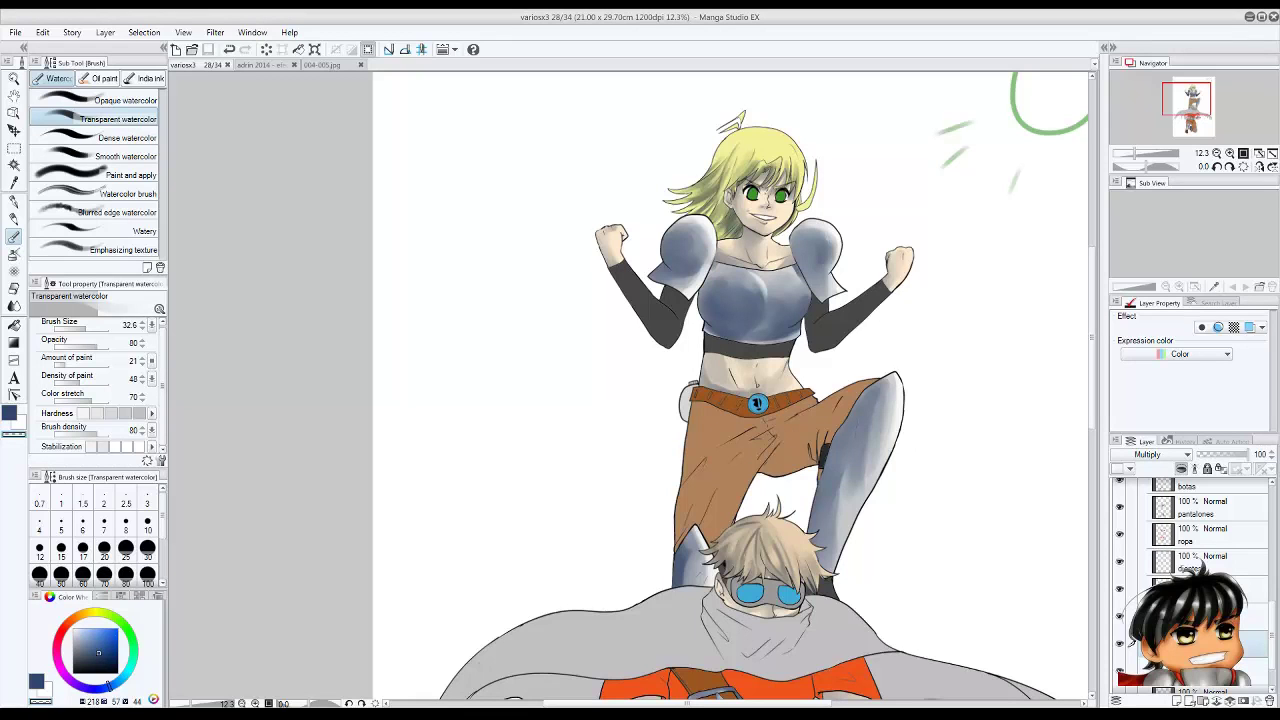
Set up a shadow layer clipped to the cape layer with its blending mode set to Multiply.
scroll(669, 390, down, 5)
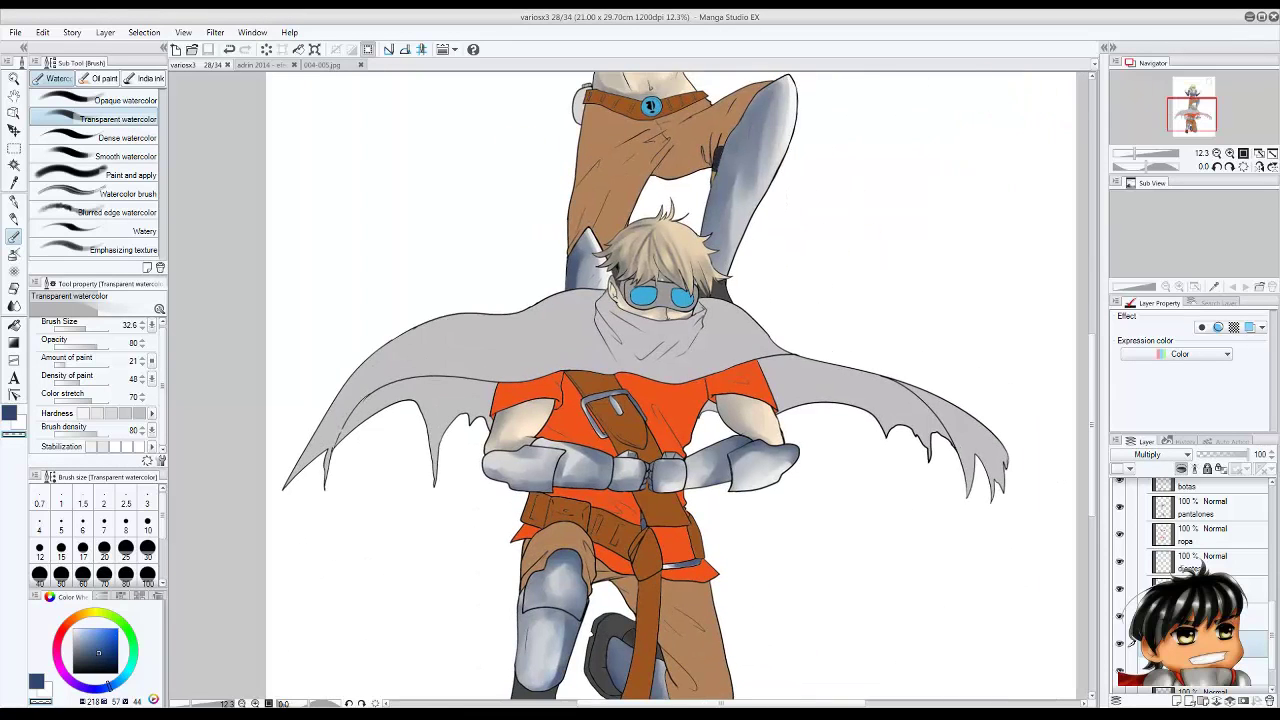
scroll(1200, 530, up, 3)
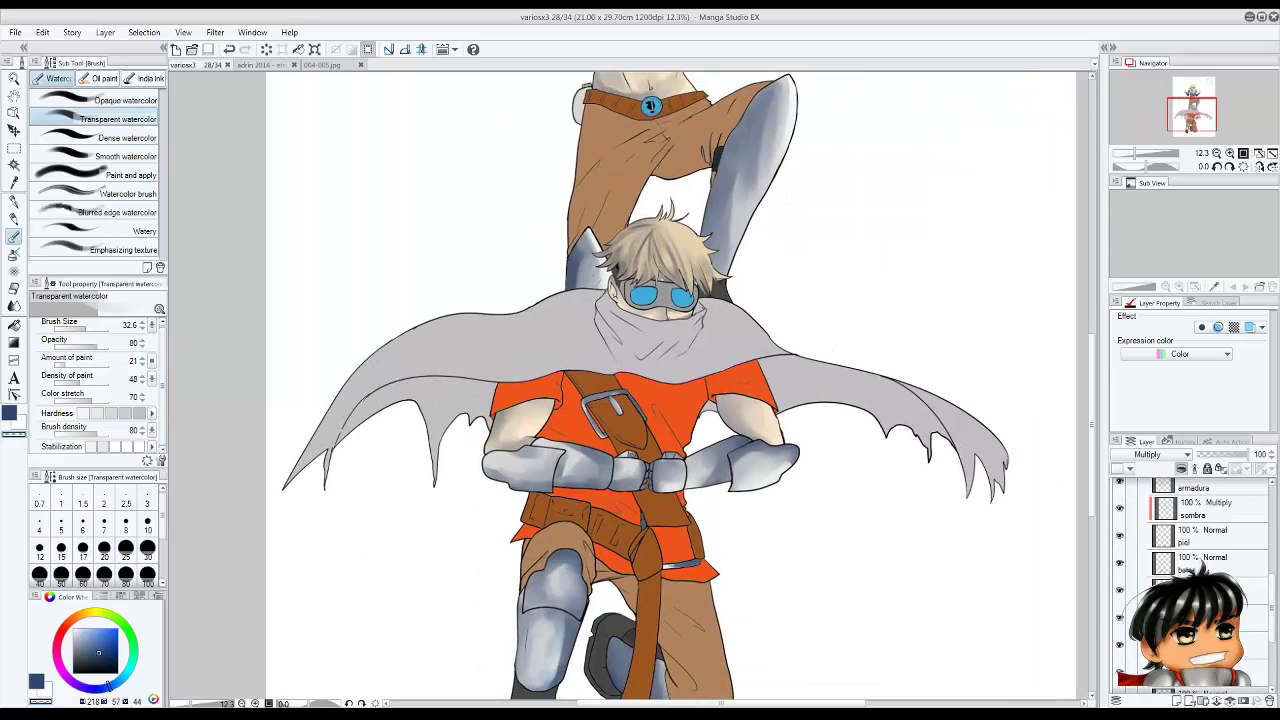
scroll(1195, 565, up, 3)
click(1195, 588)
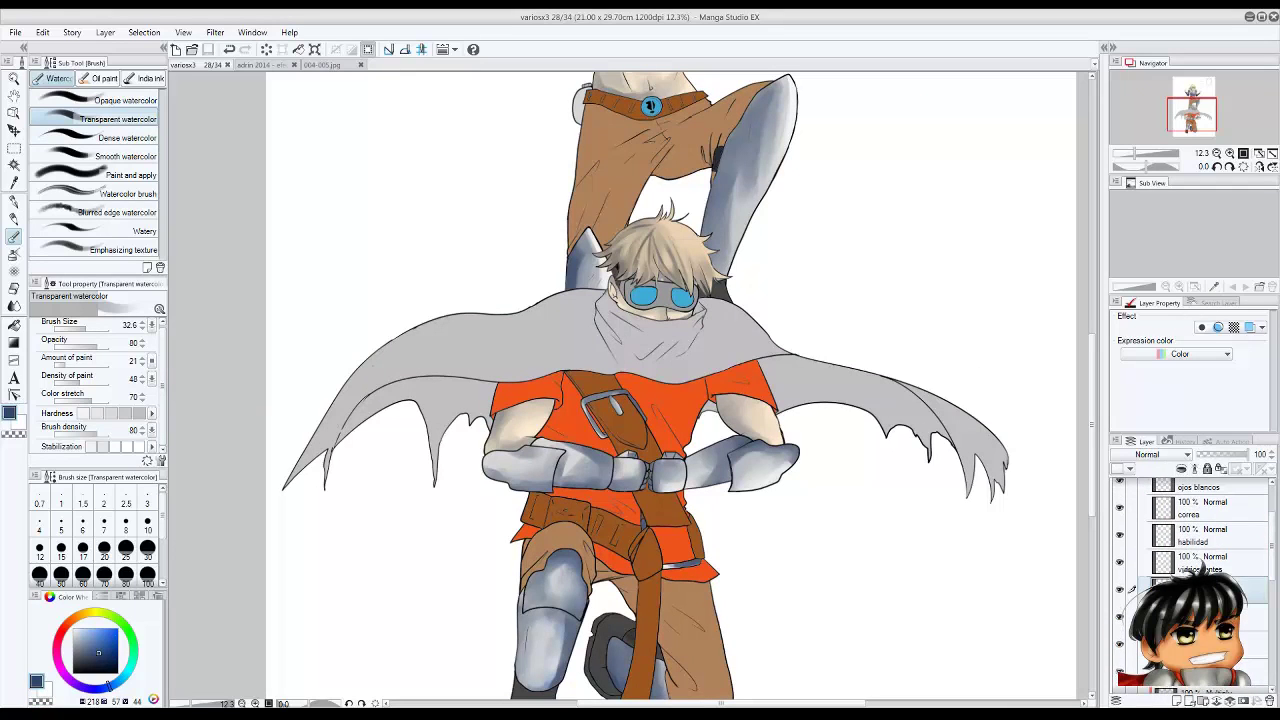
drag(445, 395, 488, 462)
key(ctrl+z)
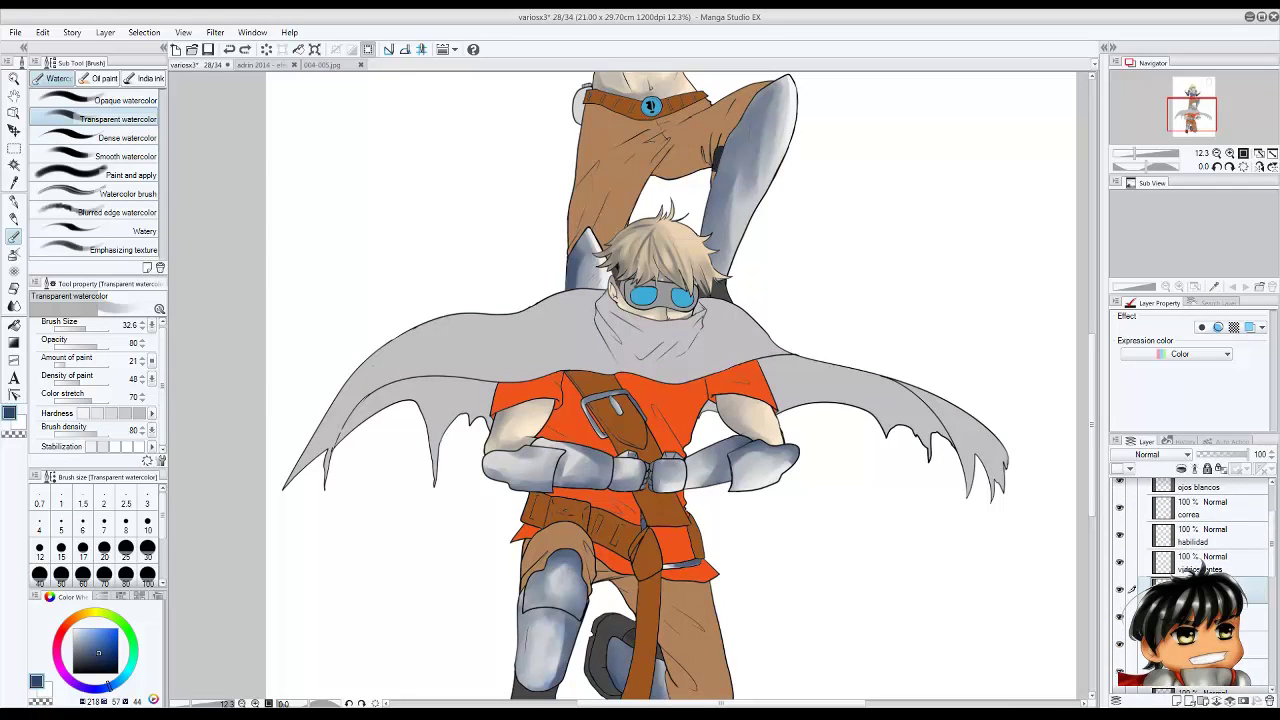
click(1160, 454)
click(1180, 469)
Paint dark blue shadow on the cape's left underside and soft shading over its left outer sweep at brush size 405.3.
click(125, 327)
drag(435, 388, 490, 472)
mouse_move(470, 420)
mouse_down()
mouse_move(360, 410)
mouse_move(470, 390)
mouse_move(490, 405)
mouse_move(475, 400)
mouse_up()
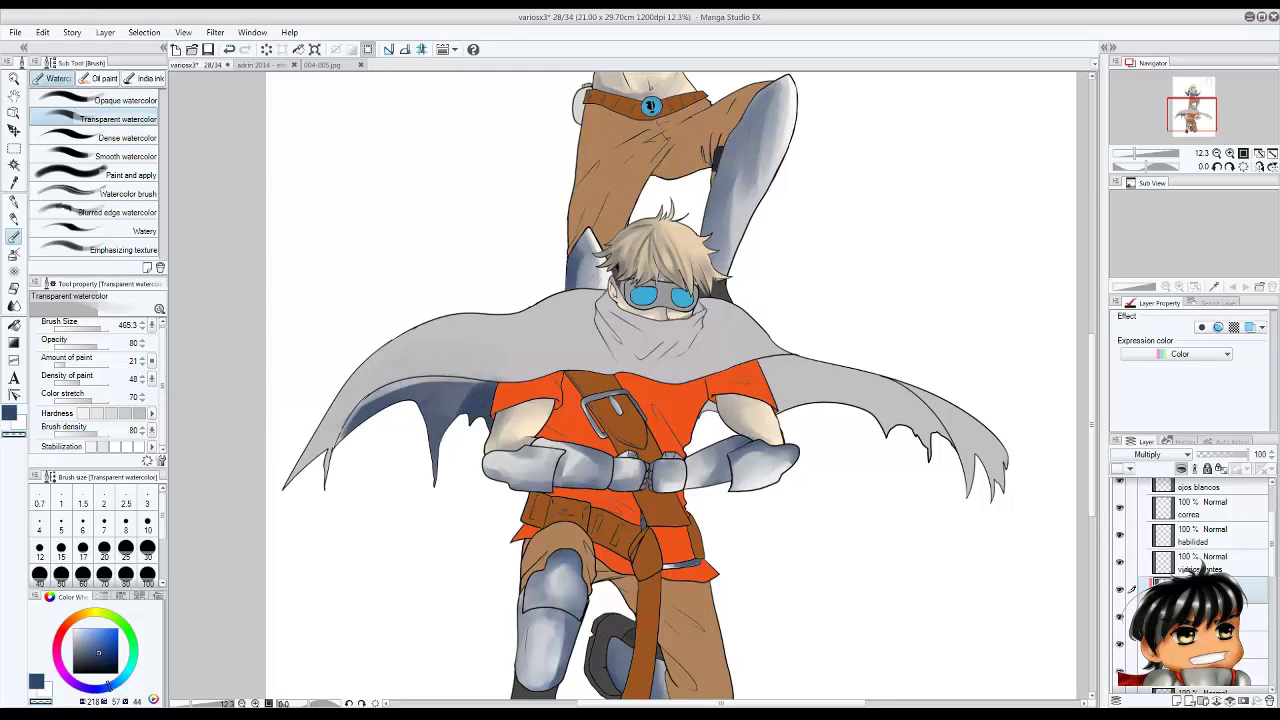
mouse_move(612, 318)
mouse_down()
mouse_move(590, 352)
mouse_move(440, 362)
mouse_move(380, 410)
mouse_move(510, 320)
mouse_move(320, 445)
mouse_move(465, 390)
mouse_up()
Refine the shadows on the cape's left tip, underside and upper folds with smaller brush sizes.
key(bracketleft)
key(bracketleft)
key(bracketleft)
key(bracketleft)
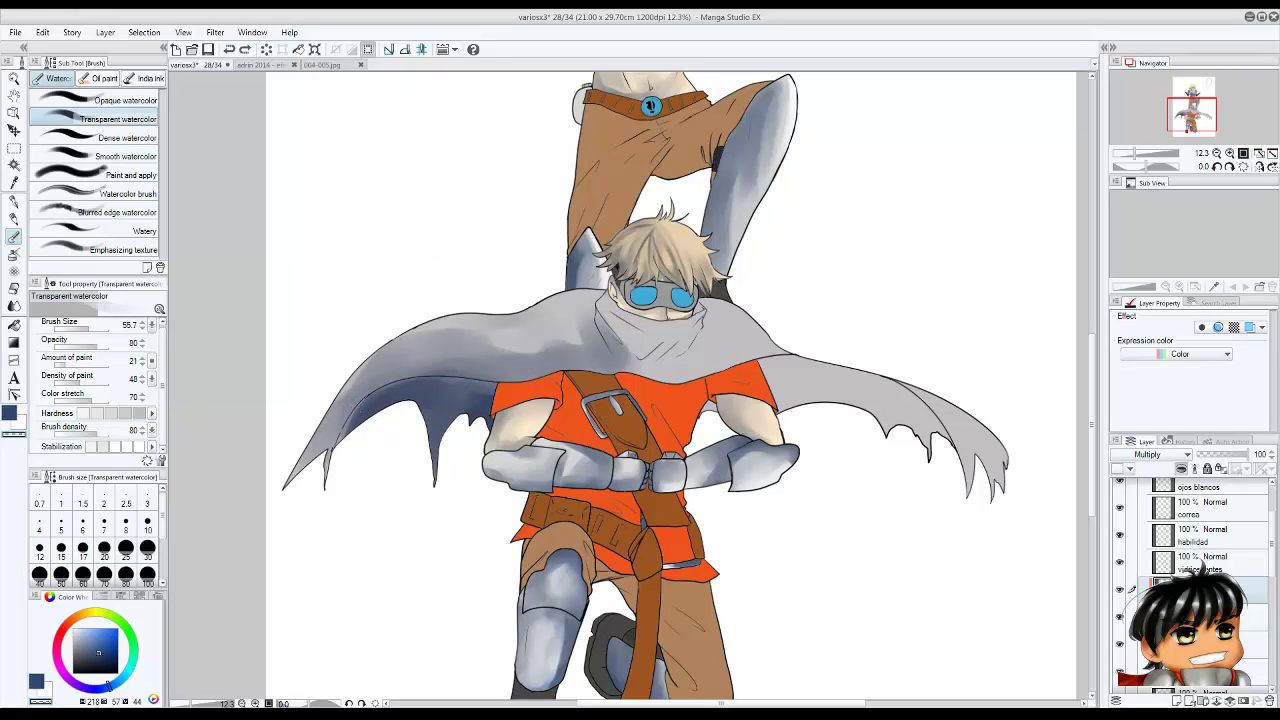
key(c)
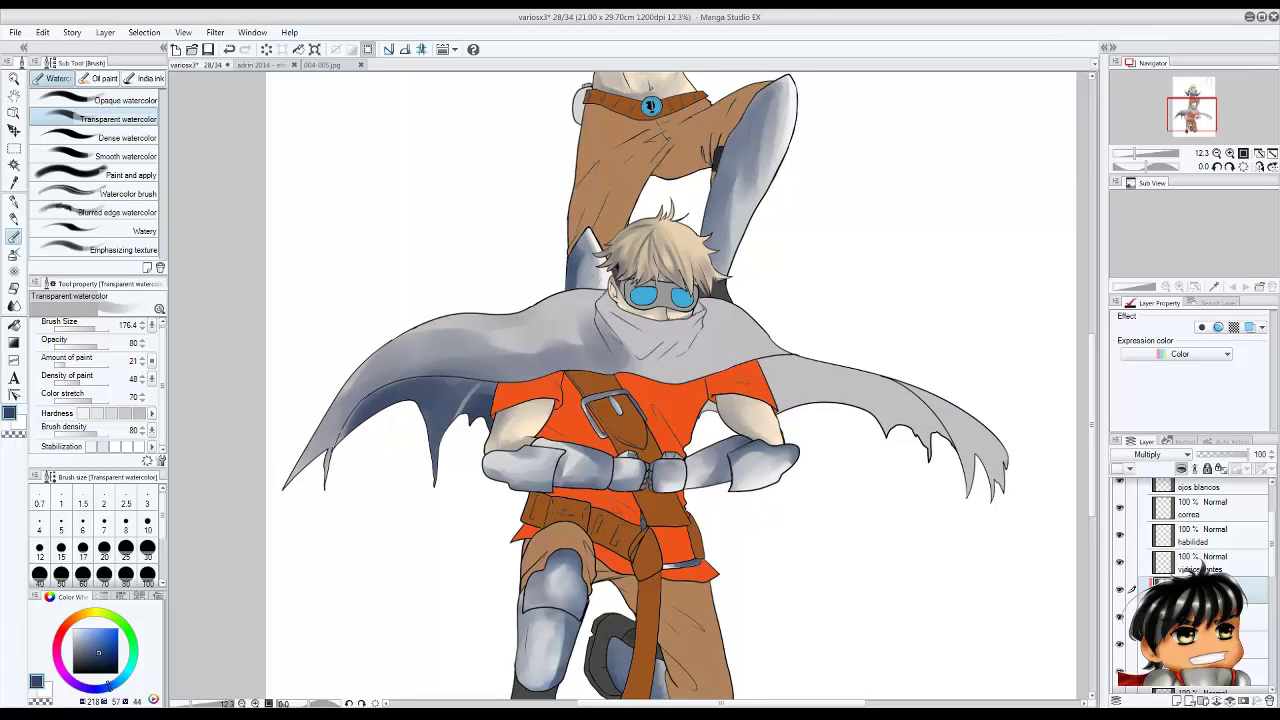
drag(342, 410, 356, 440)
key(bracketleft)
key(bracketleft)
mouse_move(590, 305)
mouse_down()
mouse_move(500, 372)
mouse_move(378, 362)
mouse_up()
scroll(630, 305, up, 3)
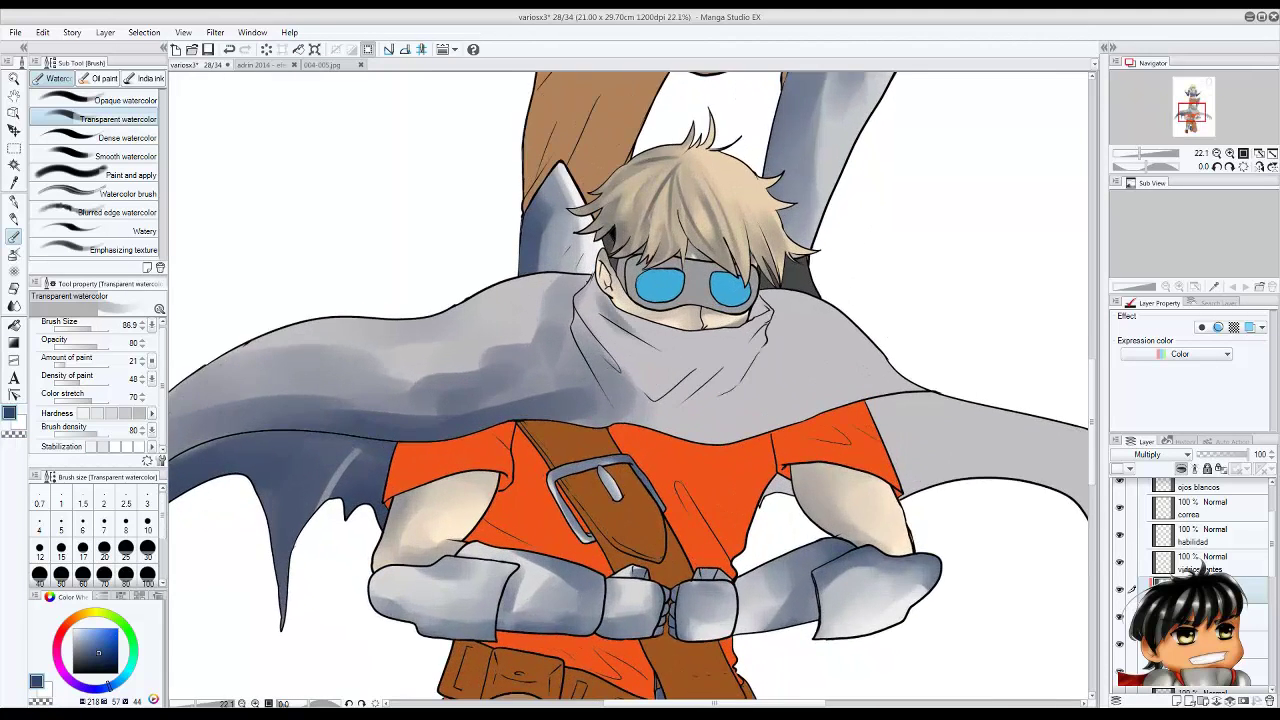
Shade the scarf folds around the neck and the cape's front hem toward the right shoulder.
mouse_move(590, 280)
mouse_down()
mouse_move(690, 390)
mouse_move(745, 345)
mouse_up()
mouse_move(660, 345)
mouse_down()
mouse_move(740, 360)
mouse_move(700, 395)
mouse_move(740, 430)
mouse_move(900, 400)
mouse_move(920, 430)
mouse_up()
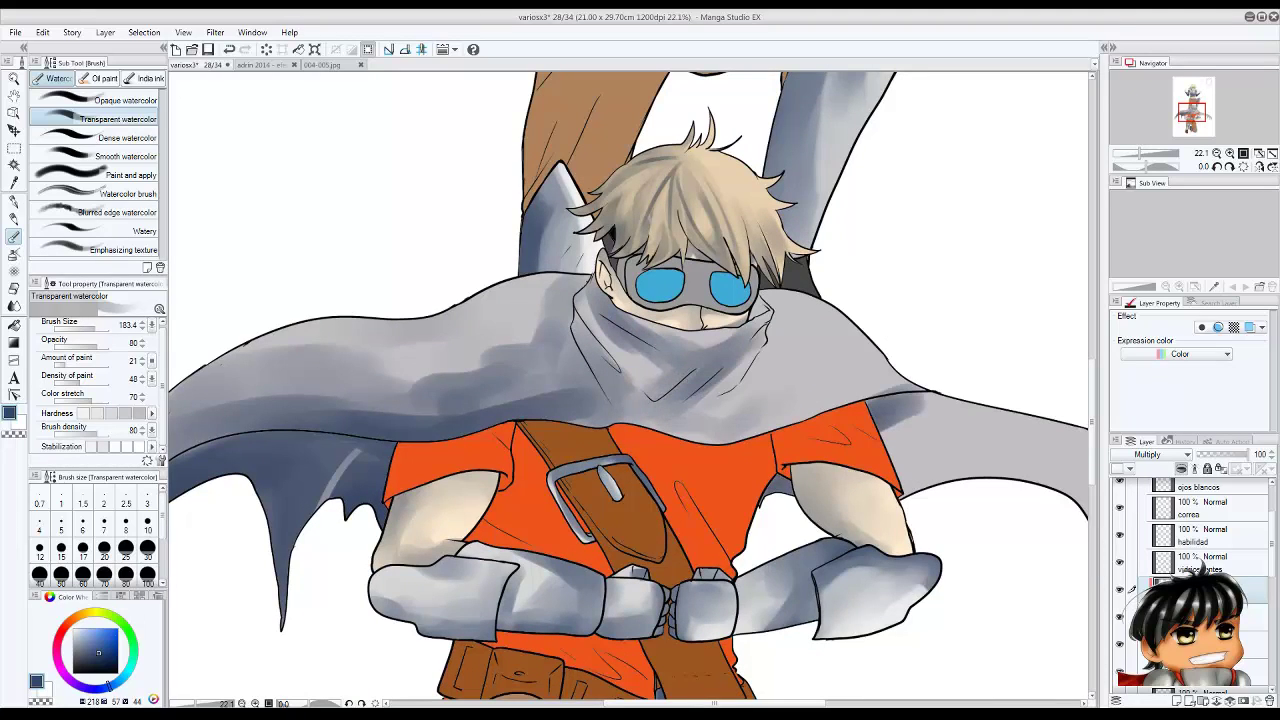
drag(840, 390, 930, 425)
Cover the cape's right trailing underside with dark blue shadow using a brush enlarged to 421.1.
key(bracketright)
key(bracketright)
key(bracketright)
mouse_move(850, 390)
mouse_down()
mouse_move(940, 440)
mouse_move(950, 470)
mouse_up()
mouse_move(890, 400)
mouse_down()
mouse_move(970, 490)
mouse_move(940, 482)
mouse_move(1085, 500)
mouse_up()
drag(900, 450, 710, 435)
drag(795, 435, 995, 565)
drag(710, 432, 830, 486)
drag(846, 406, 928, 482)
drag(1010, 530, 860, 420)
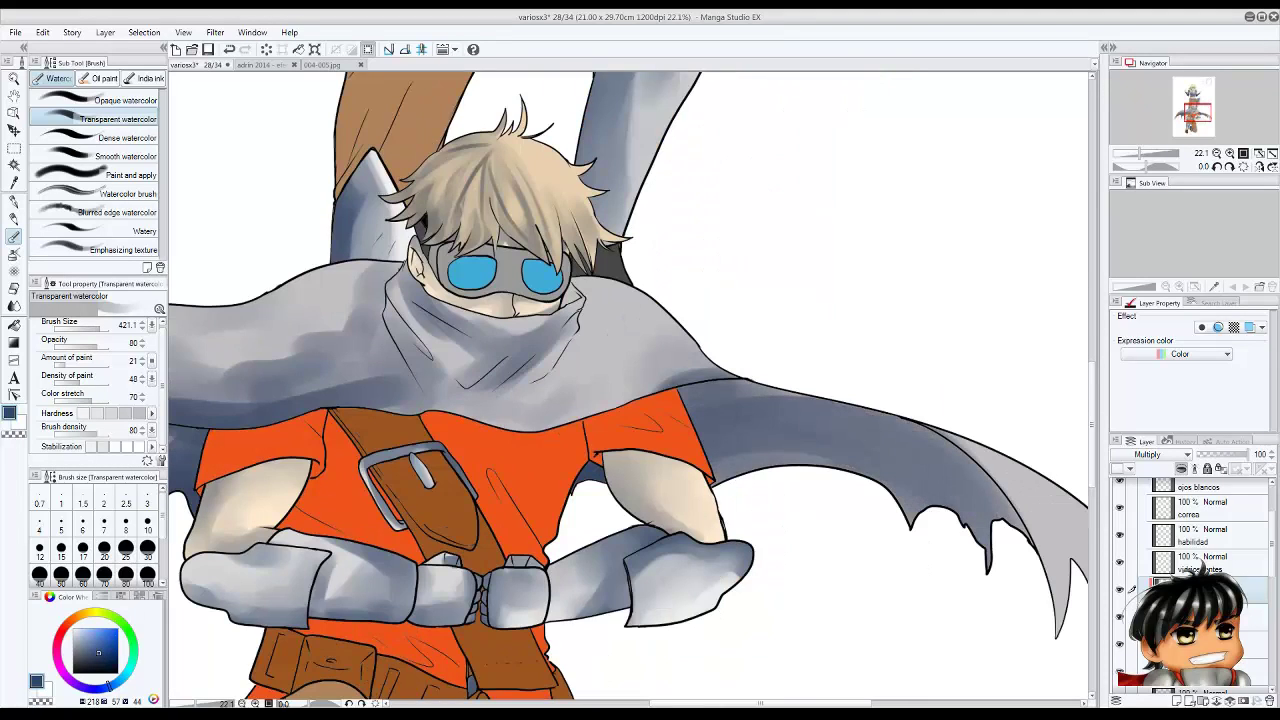
drag(830, 470, 720, 460)
drag(800, 392, 735, 385)
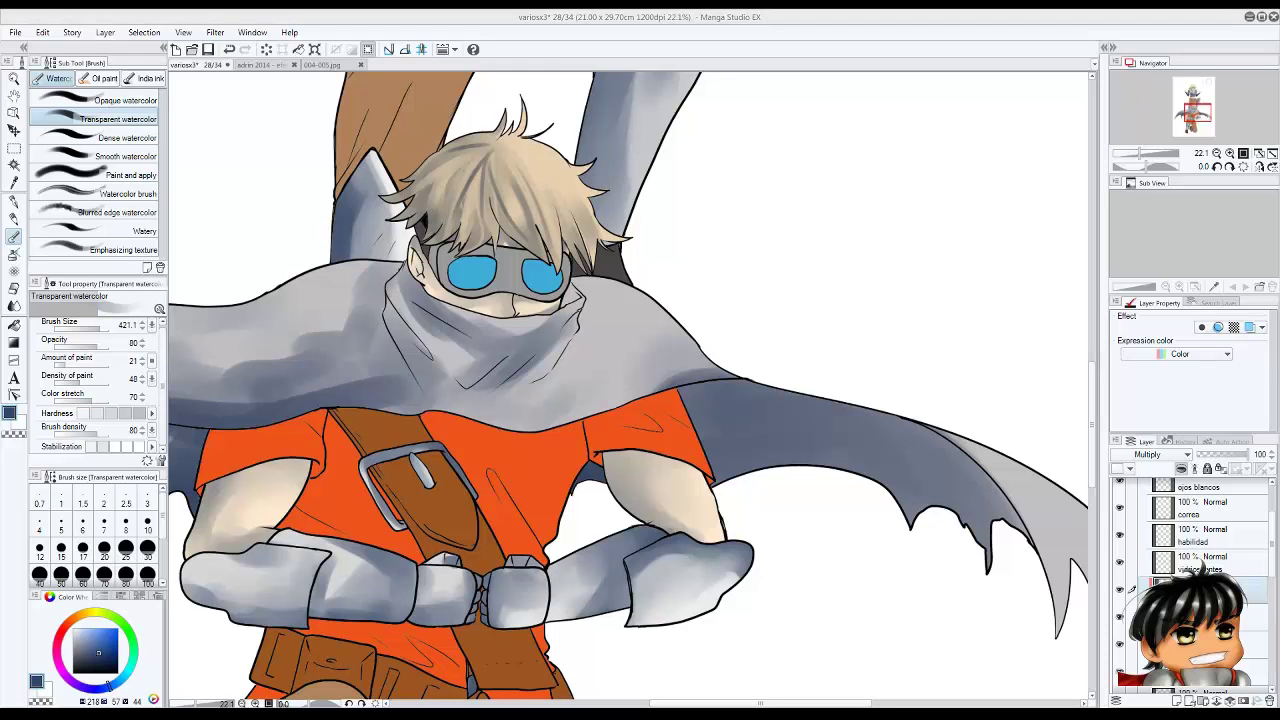
Shade the cape's right shoulder and the ragged outer tip of its right side.
scroll(783, 452, down, 2)
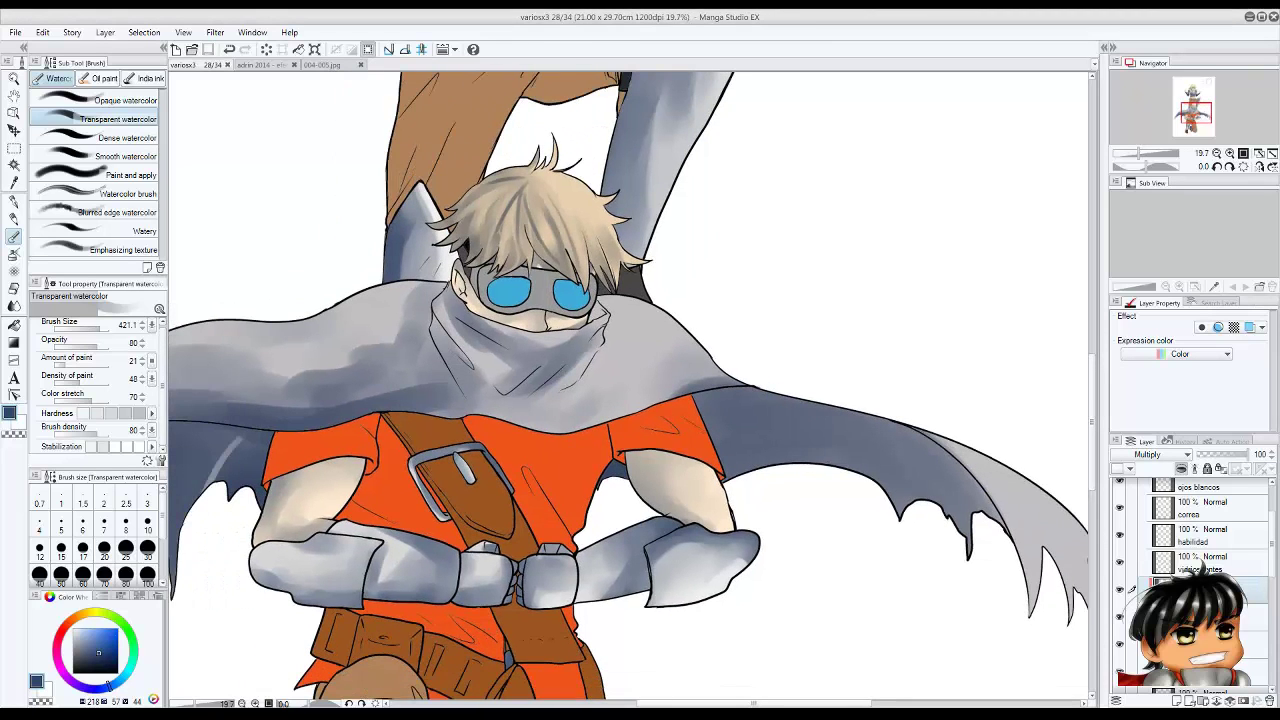
scroll(800, 458, down, 1)
scroll(860, 470, up, 1)
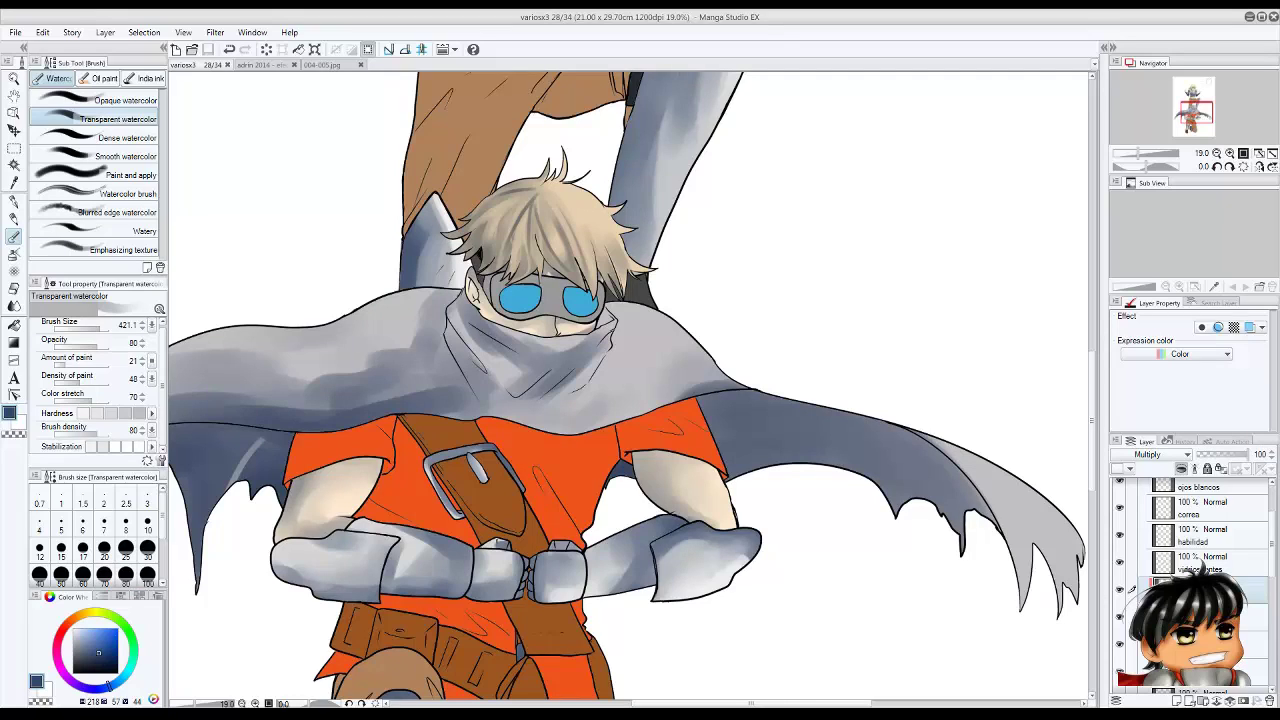
mouse_move(700, 390)
mouse_down()
mouse_move(560, 420)
mouse_move(650, 410)
mouse_move(720, 370)
mouse_move(630, 335)
mouse_up()
mouse_move(1000, 490)
mouse_down()
mouse_move(1040, 580)
mouse_move(1060, 500)
mouse_up()
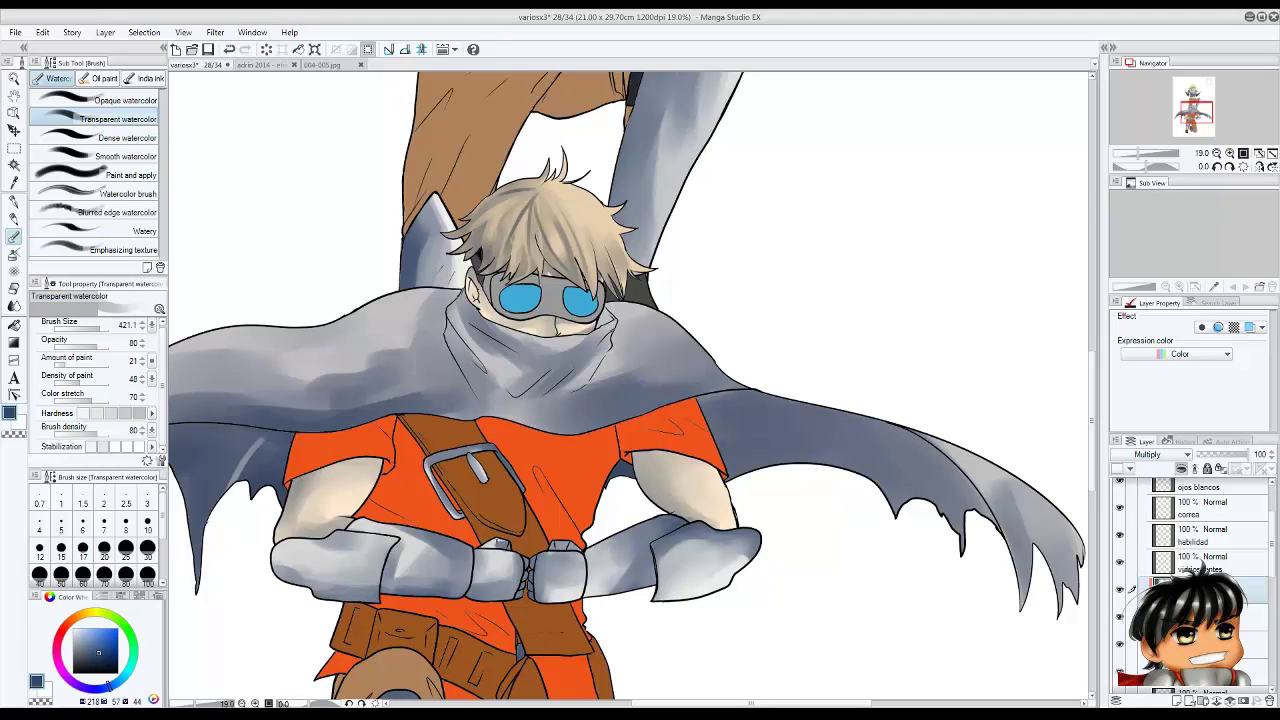
Darken the cape's front hem below the scarf with a smaller brush.
key(bracketleft)
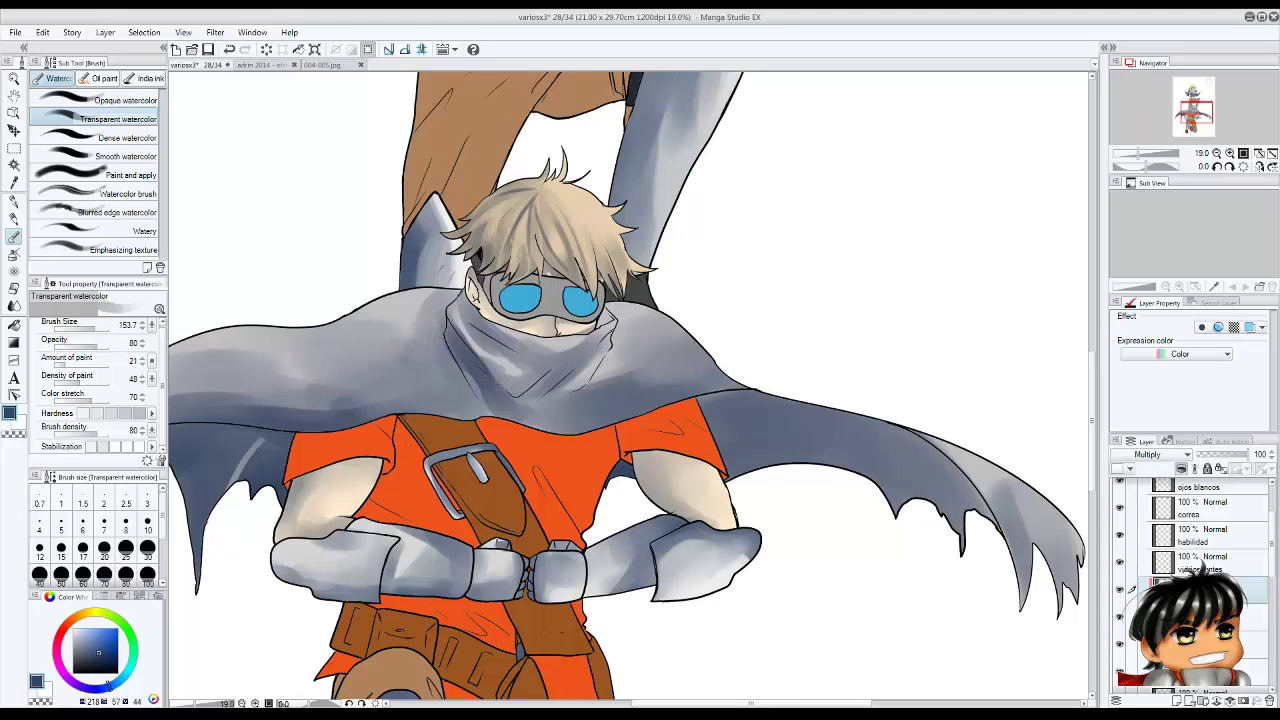
key(bracketleft)
mouse_move(560, 408)
mouse_down()
mouse_move(460, 418)
mouse_move(440, 404)
mouse_move(650, 392)
mouse_move(600, 400)
mouse_up()
Deepen the shading across the cape's left shoulder and sweep, enlarging the brush to 590.4.
key(bracketright)
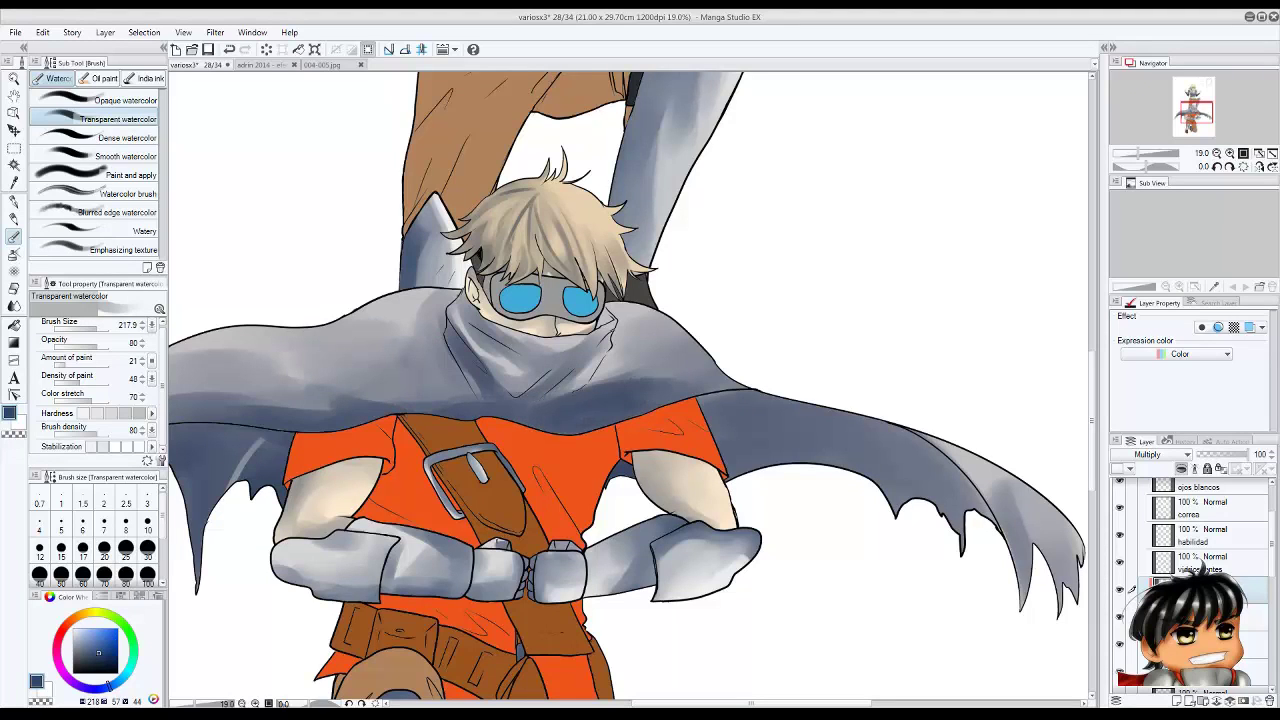
key(bracketright)
key(bracketright)
key(bracketright)
drag(480, 390, 180, 345)
drag(410, 355, 230, 350)
mouse_move(380, 330)
mouse_down()
mouse_move(270, 370)
mouse_move(285, 385)
mouse_up()
drag(340, 340, 262, 402)
key(bracketright)
mouse_move(410, 300)
mouse_down()
mouse_move(300, 370)
mouse_move(220, 345)
mouse_up()
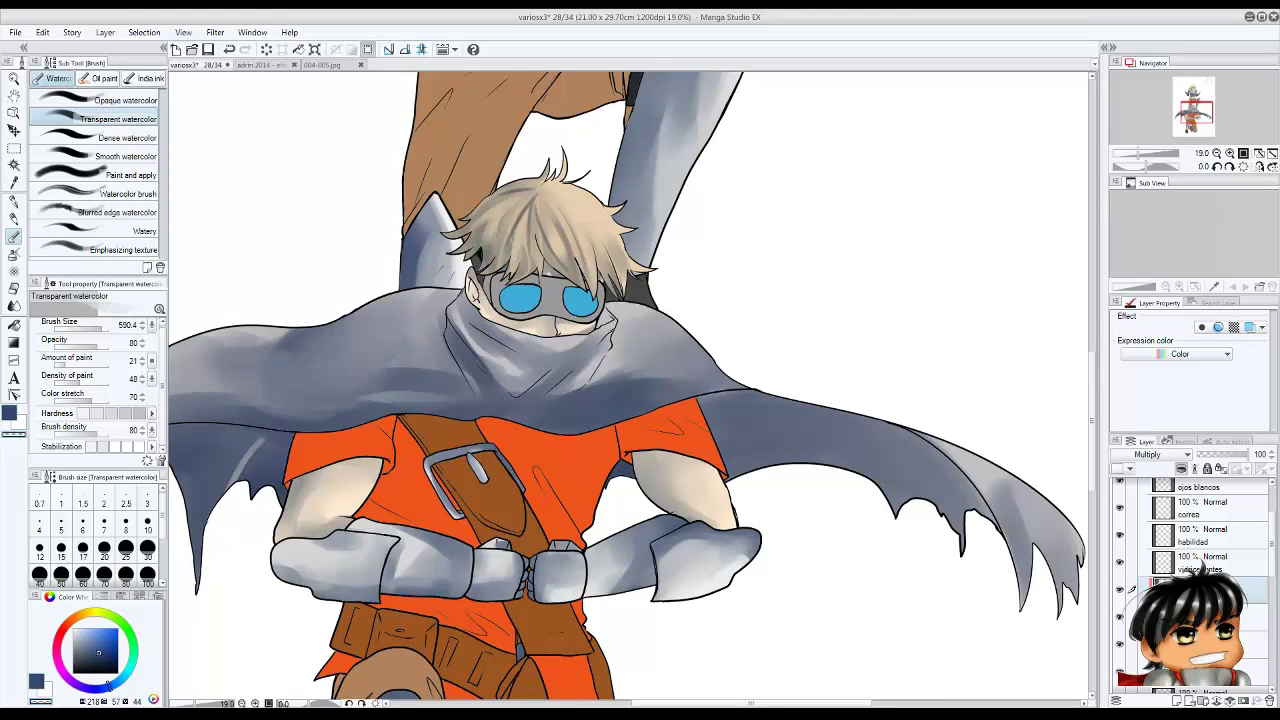
Even out the light and shadow transitions along the whole left sweep of the cape.
drag(340, 400, 465, 402)
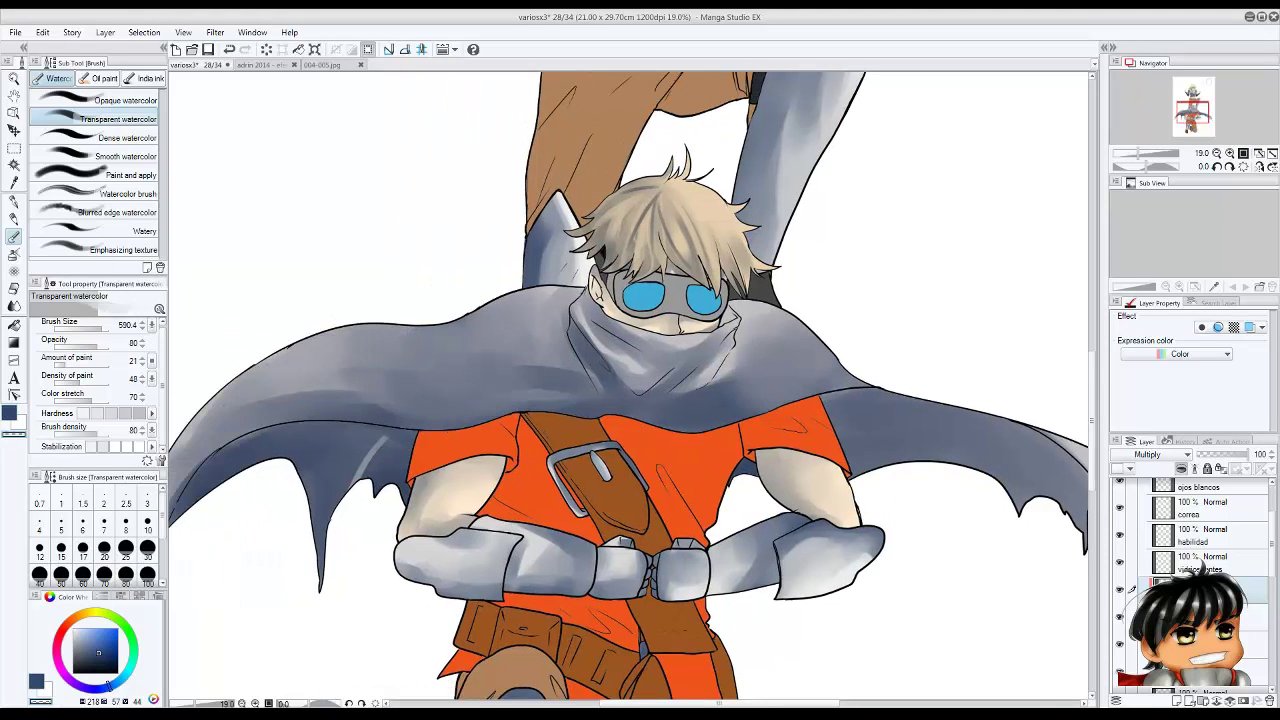
drag(350, 405, 210, 355)
mouse_move(464, 328)
mouse_down()
mouse_move(395, 372)
mouse_move(295, 375)
mouse_up()
drag(350, 330, 276, 364)
key(bracketright)
drag(470, 325, 430, 366)
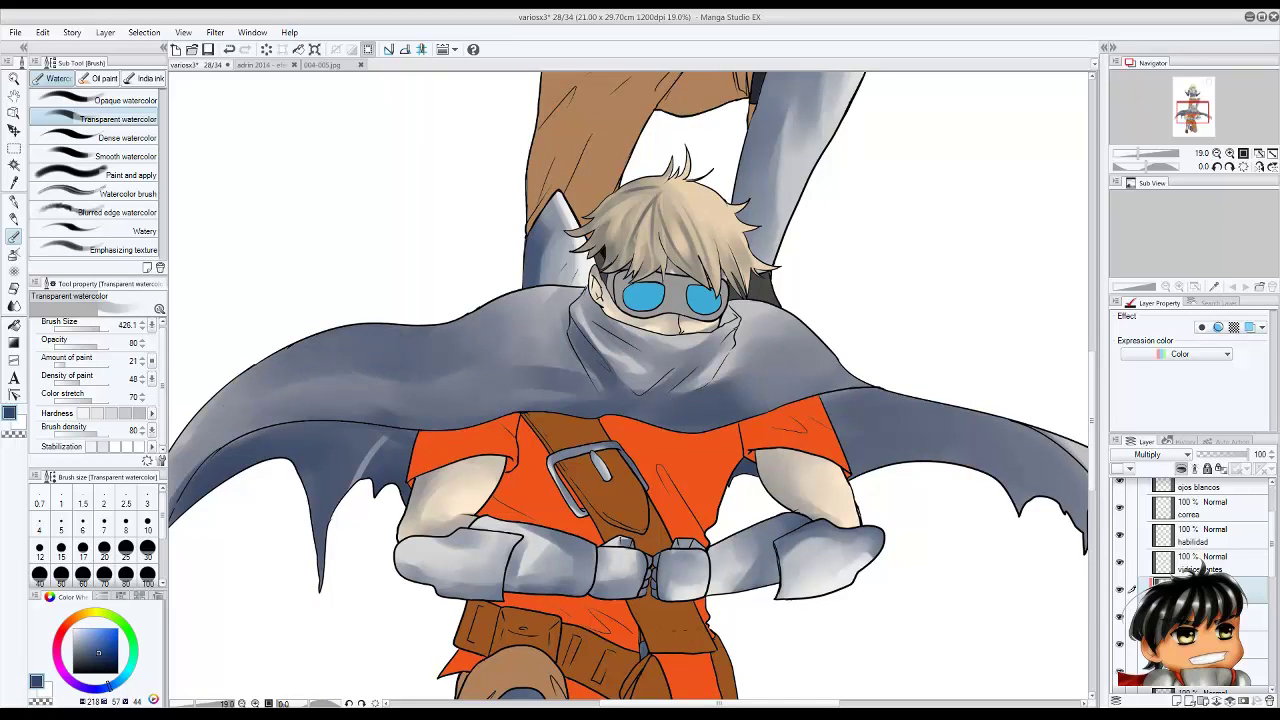
Soften and lighten the shading on the cape's right shoulder with transparent colour at brush size 374.6.
drag(775, 332, 705, 386)
key(bracketright)
key(bracketright)
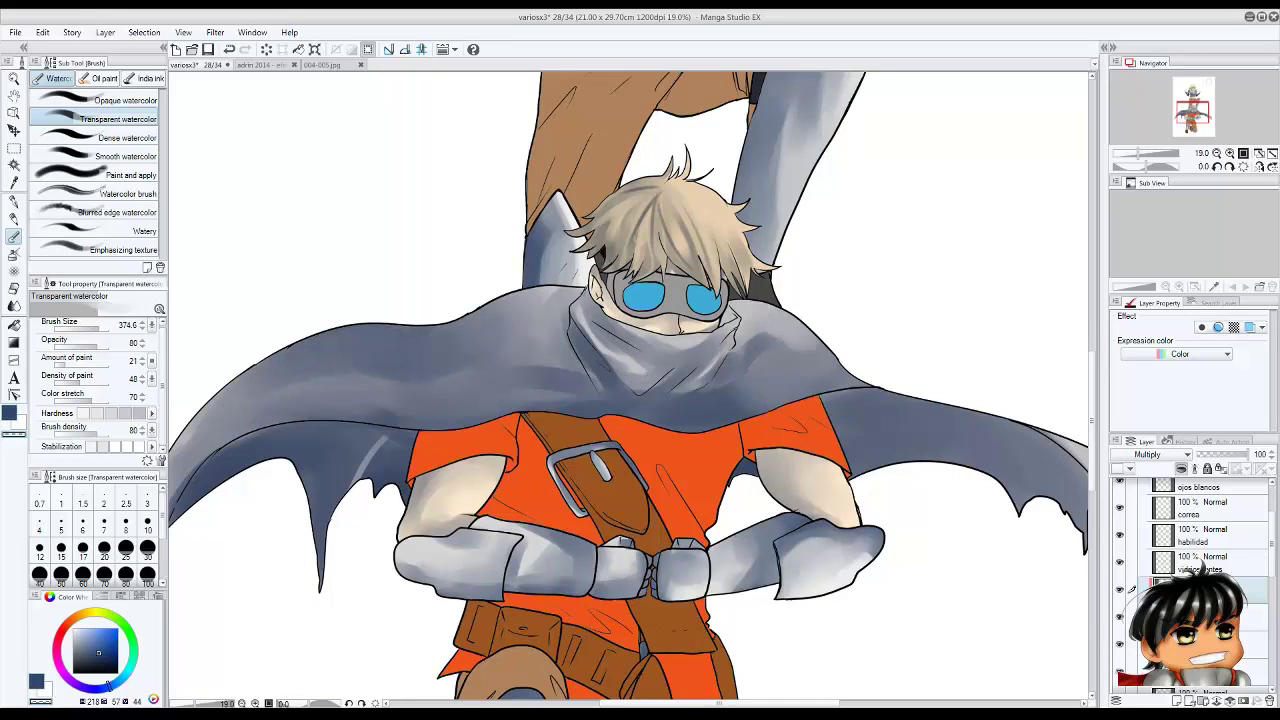
drag(790, 340, 745, 380)
drag(800, 310, 740, 370)
drag(830, 355, 720, 400)
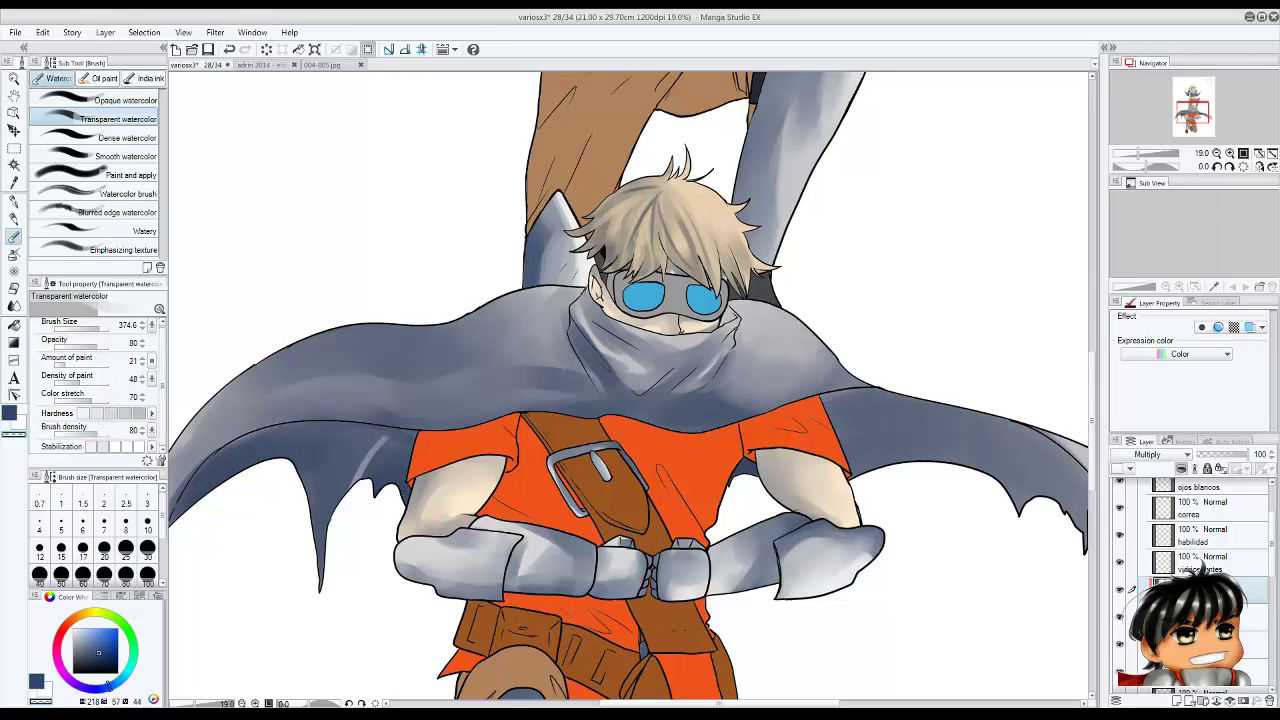
drag(790, 330, 710, 415)
Switch back to the dark blue colour and deepen the cape's underside shadow beside the man's left-hand sleeve.
key(ctrl+minus)
key(ctrl+minus)
key(ctrl+minus)
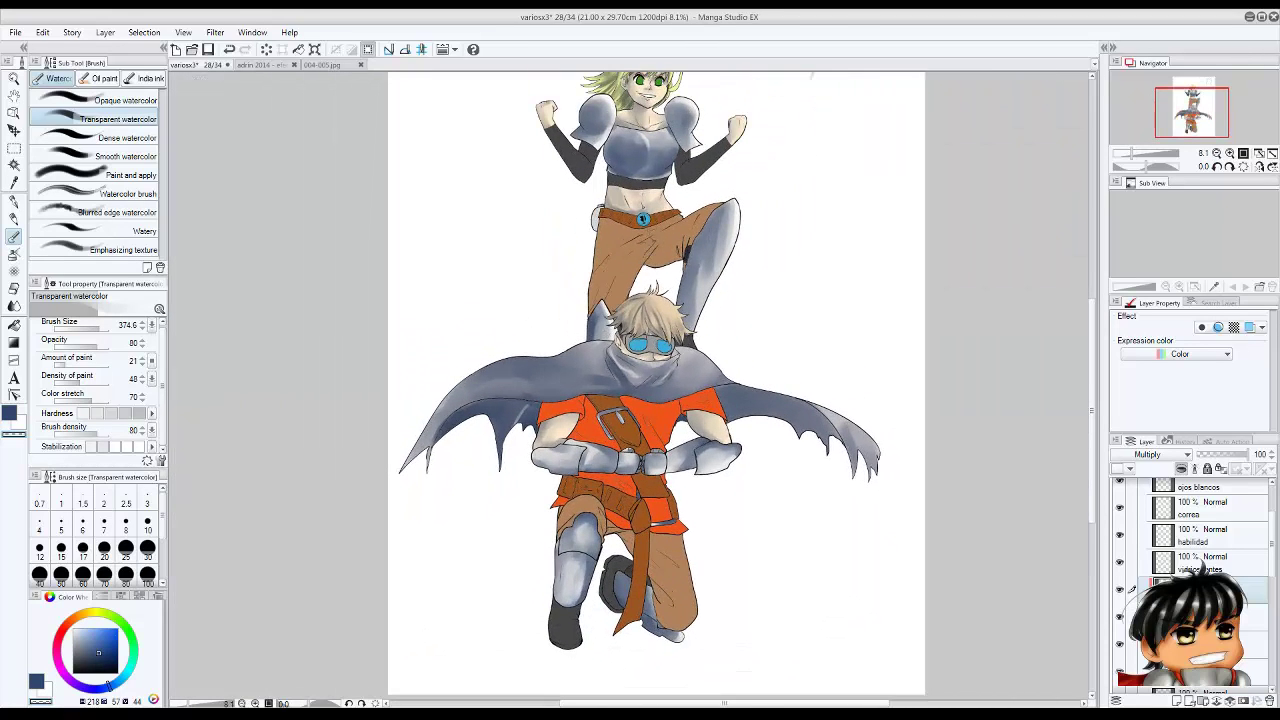
key(c)
drag(536, 410, 495, 424)
drag(540, 388, 500, 394)
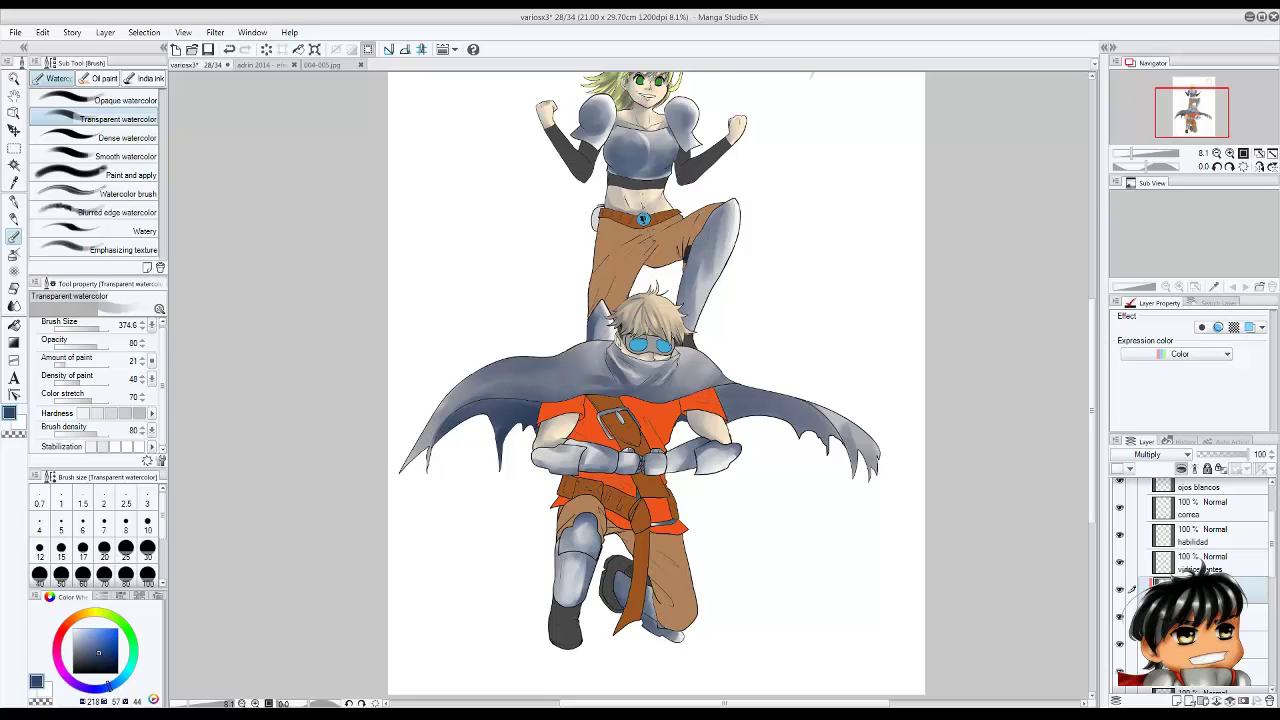
Soften the shading across the cape's left shoulder and beside the collar with transparent colour at brush size 375.7.
scroll(667, 363, up, 3)
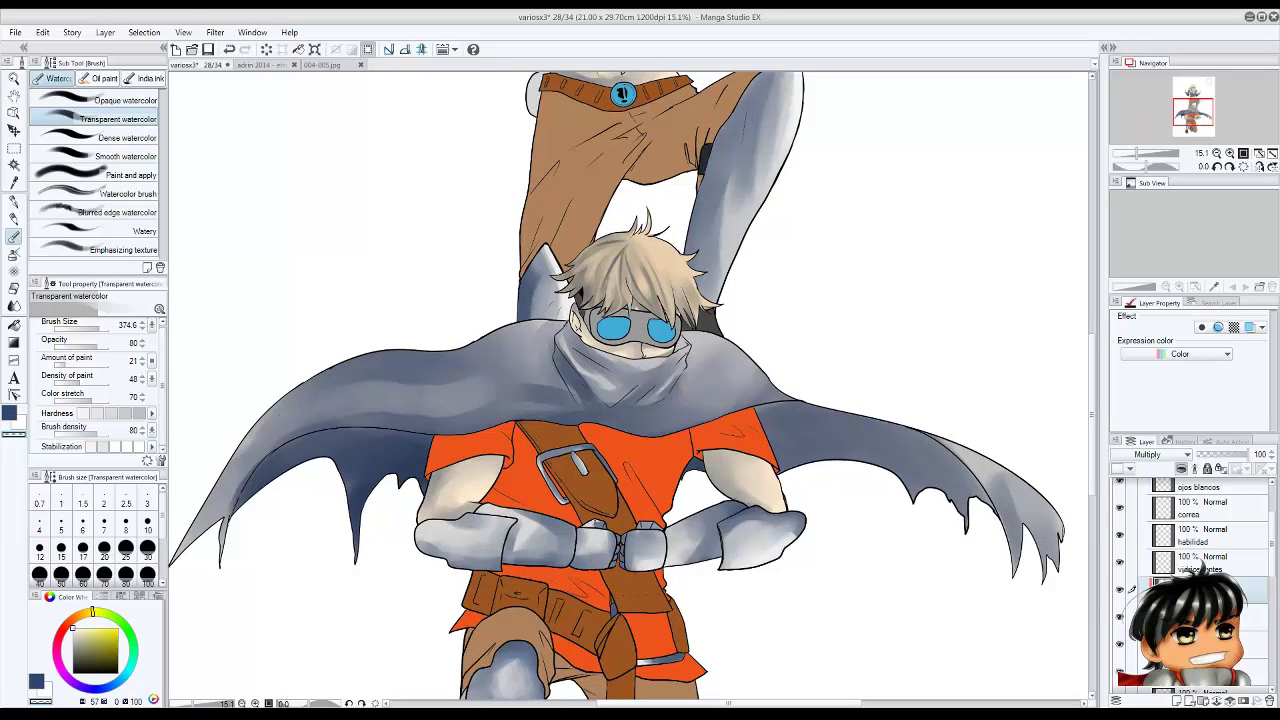
key(bracketleft)
alt+click(540, 392)
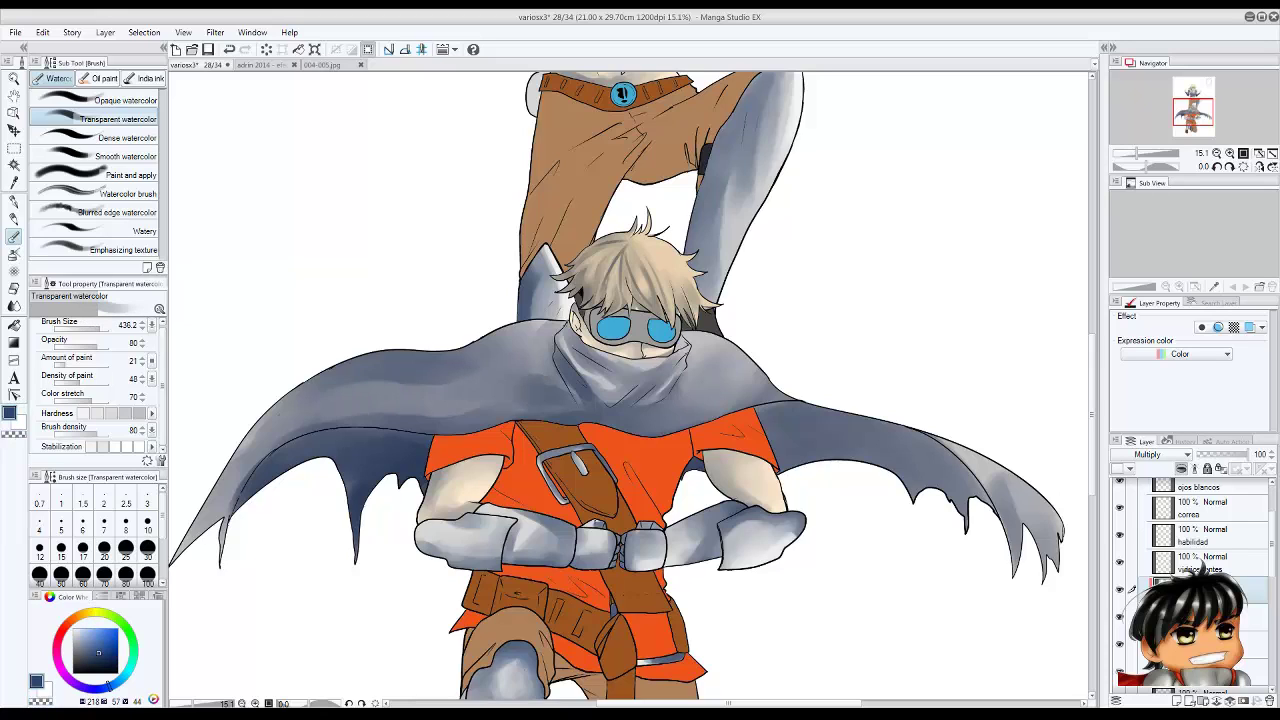
key(bracketleft)
drag(528, 392, 458, 394)
drag(534, 330, 518, 378)
alt+click(540, 392)
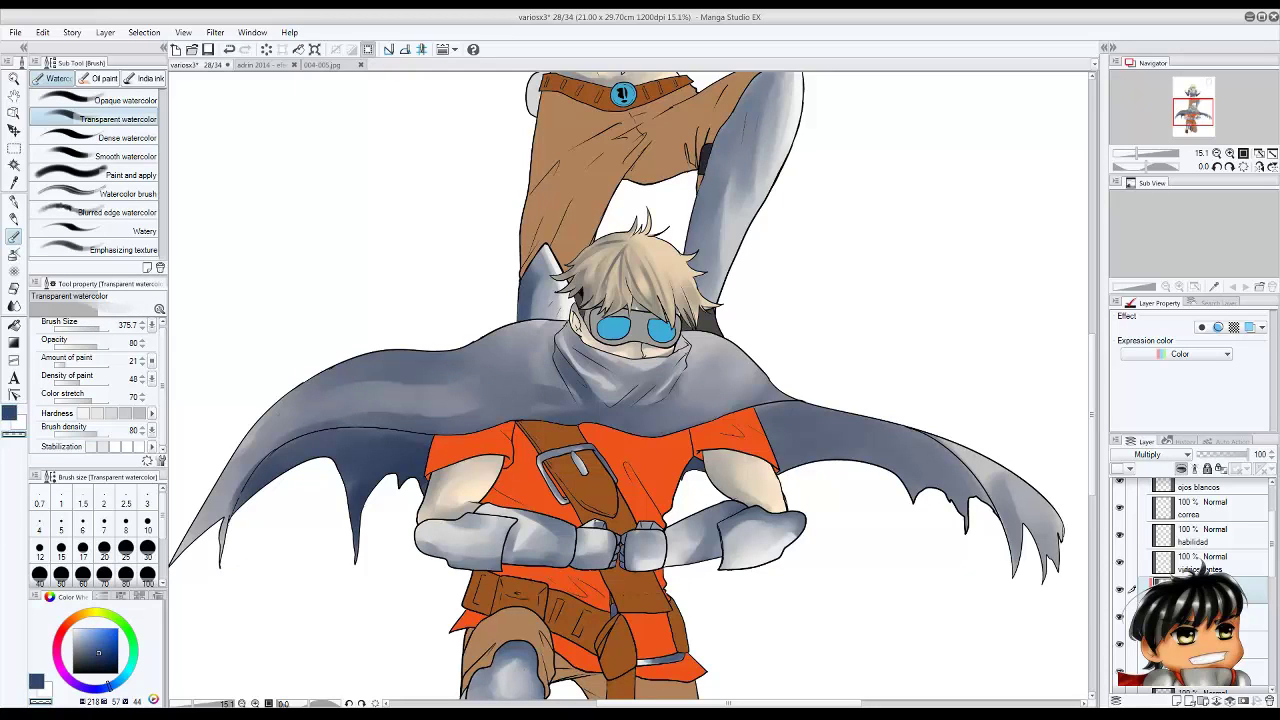
drag(372, 384, 448, 376)
mouse_move(468, 330)
mouse_down()
mouse_move(556, 346)
mouse_move(500, 376)
mouse_up()
mouse_move(542, 338)
mouse_down()
mouse_move(440, 388)
mouse_move(466, 374)
mouse_up()
mouse_move(780, 372)
mouse_down()
mouse_move(742, 416)
mouse_move(698, 418)
mouse_up()
Darken the underside of the cape's right sweep down to its torn edge with dark blue at brush size 375.7.
mouse_move(770, 438)
mouse_down()
mouse_move(924, 490)
mouse_move(940, 482)
mouse_up()
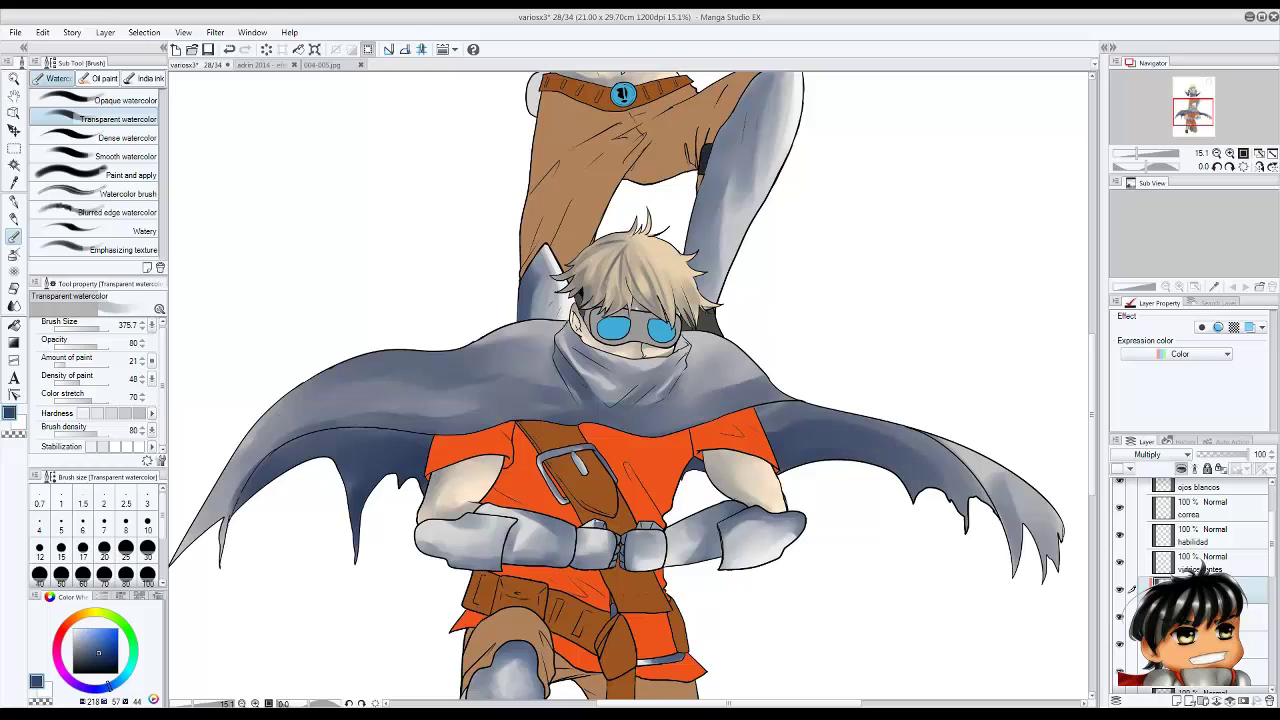
drag(766, 418, 1004, 526)
drag(830, 458, 964, 500)
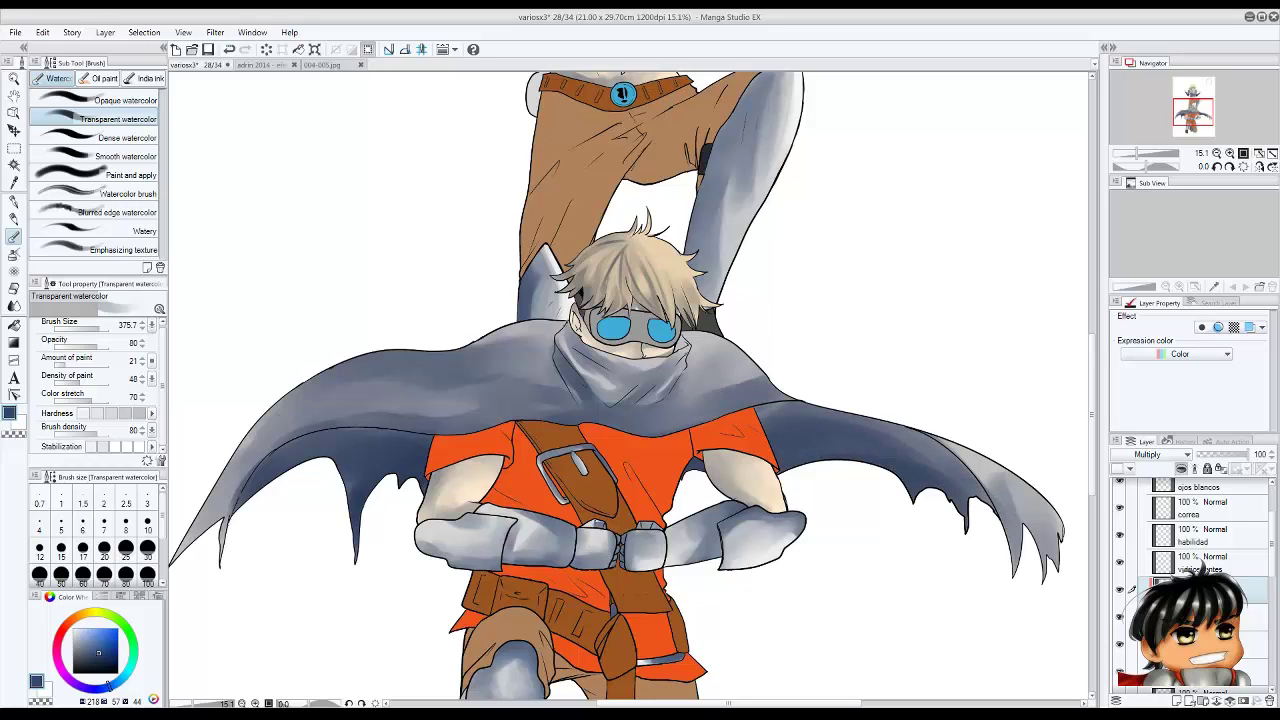
drag(780, 442, 930, 478)
drag(826, 422, 938, 468)
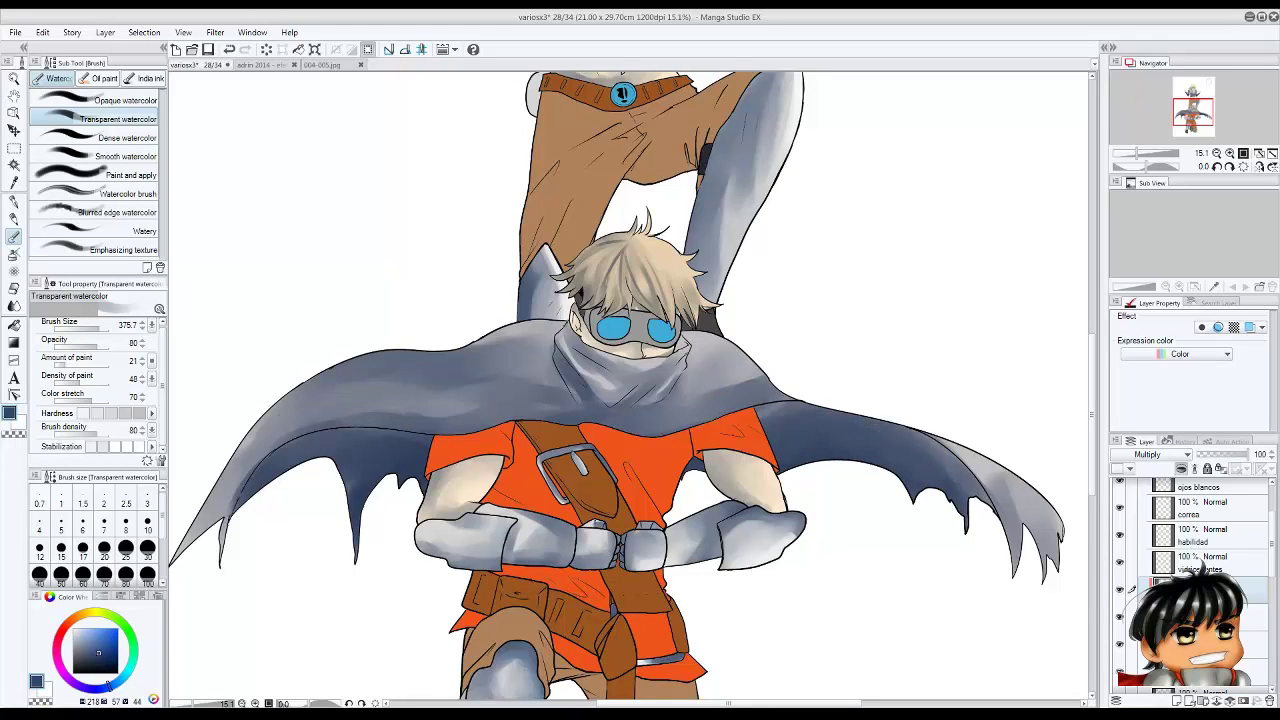
Deepen the dark blue shading over the cape's left shoulder, around the collar and on the right shoulder.
mouse_move(374, 434)
mouse_down()
mouse_move(430, 410)
mouse_move(398, 404)
mouse_move(540, 378)
mouse_up()
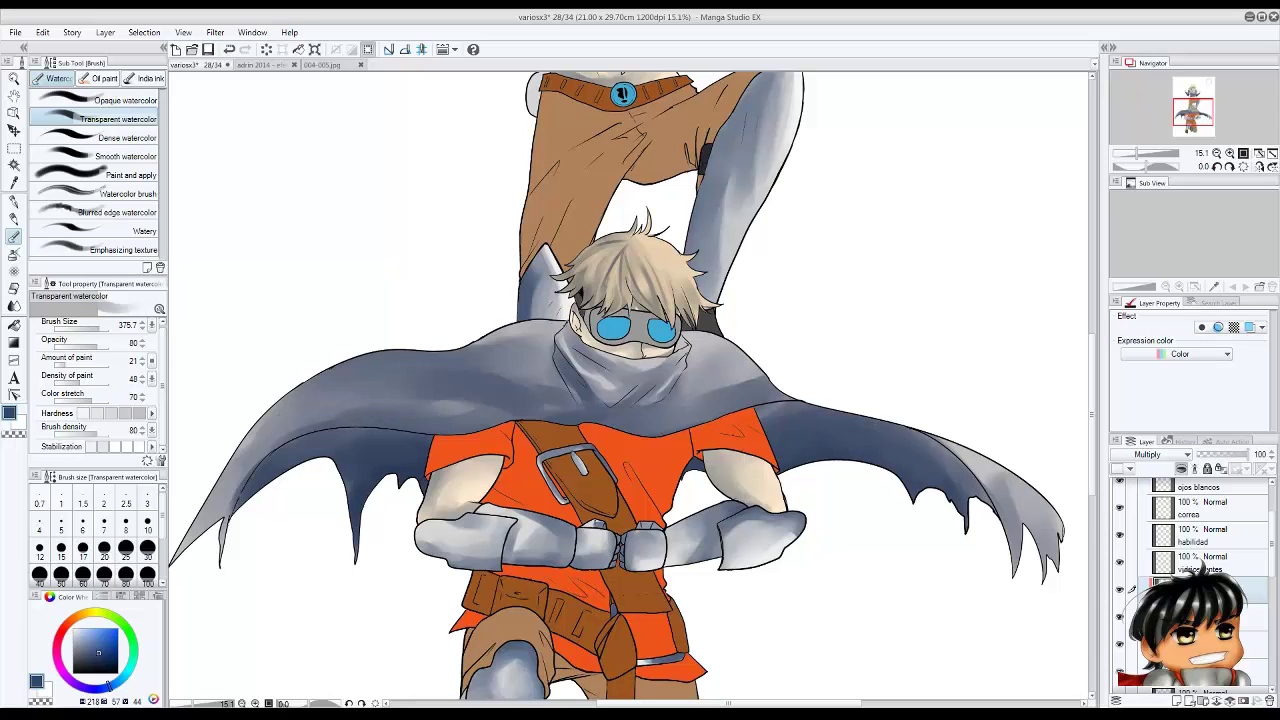
mouse_move(436, 412)
mouse_down()
mouse_move(522, 364)
mouse_move(506, 380)
mouse_move(466, 382)
mouse_up()
drag(520, 356, 376, 406)
mouse_move(556, 366)
mouse_down()
mouse_move(512, 398)
mouse_move(528, 366)
mouse_up()
drag(692, 418, 718, 352)
scroll(430, 380, down, 3)
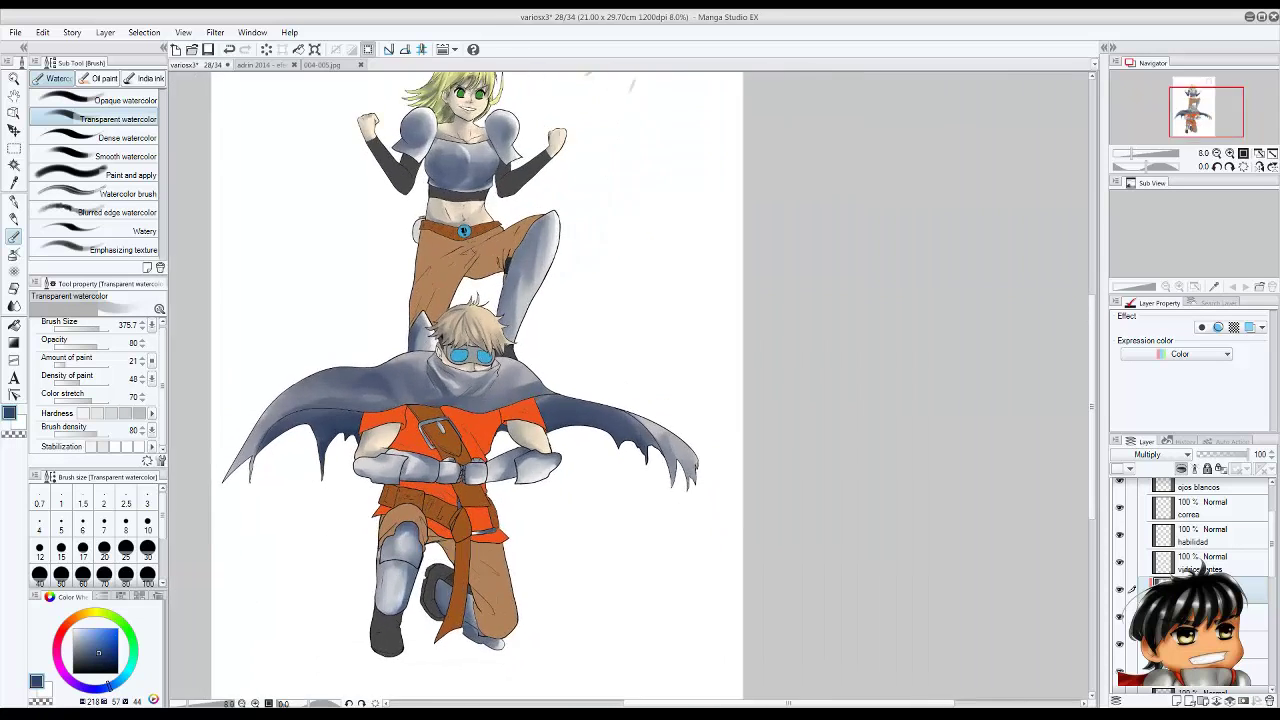
scroll(430, 380, up, 2)
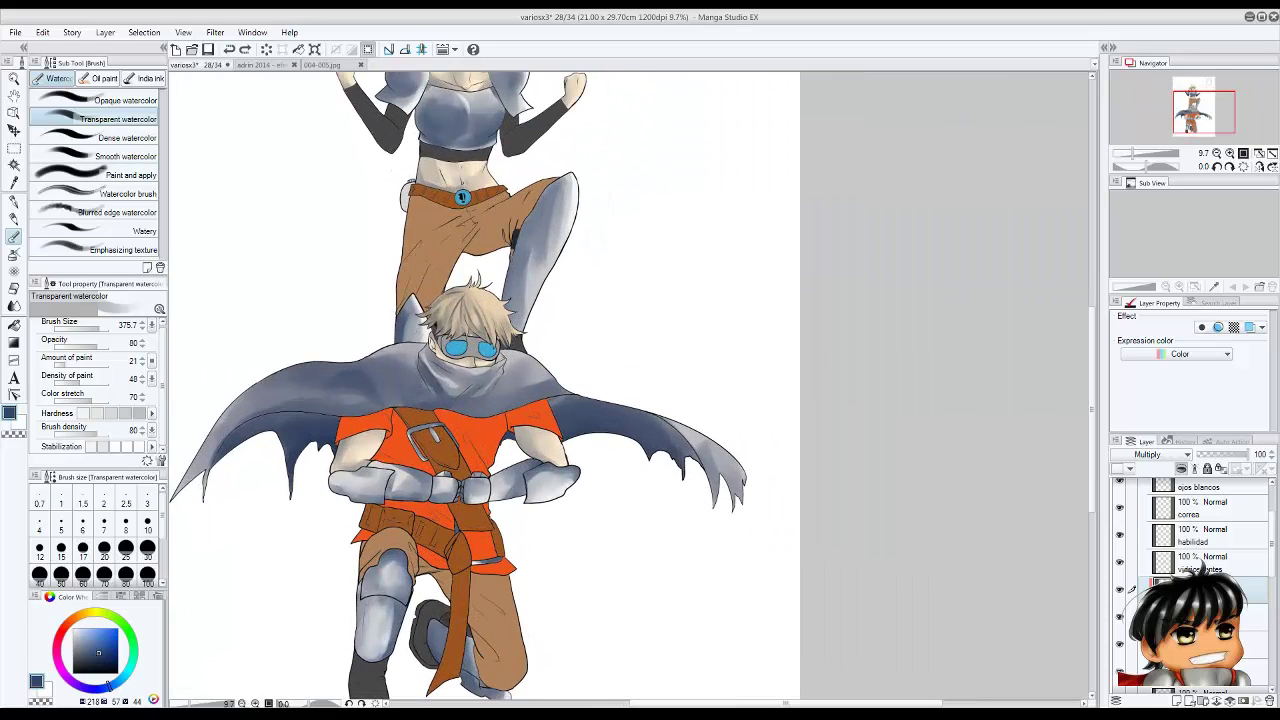
Rework light and shadow on the cape's left shoulder with transparent colour at size 412.0 and dark blue at 277.4, and save the file.
key(bracketleft)
key(bracketleft)
key(bracketleft)
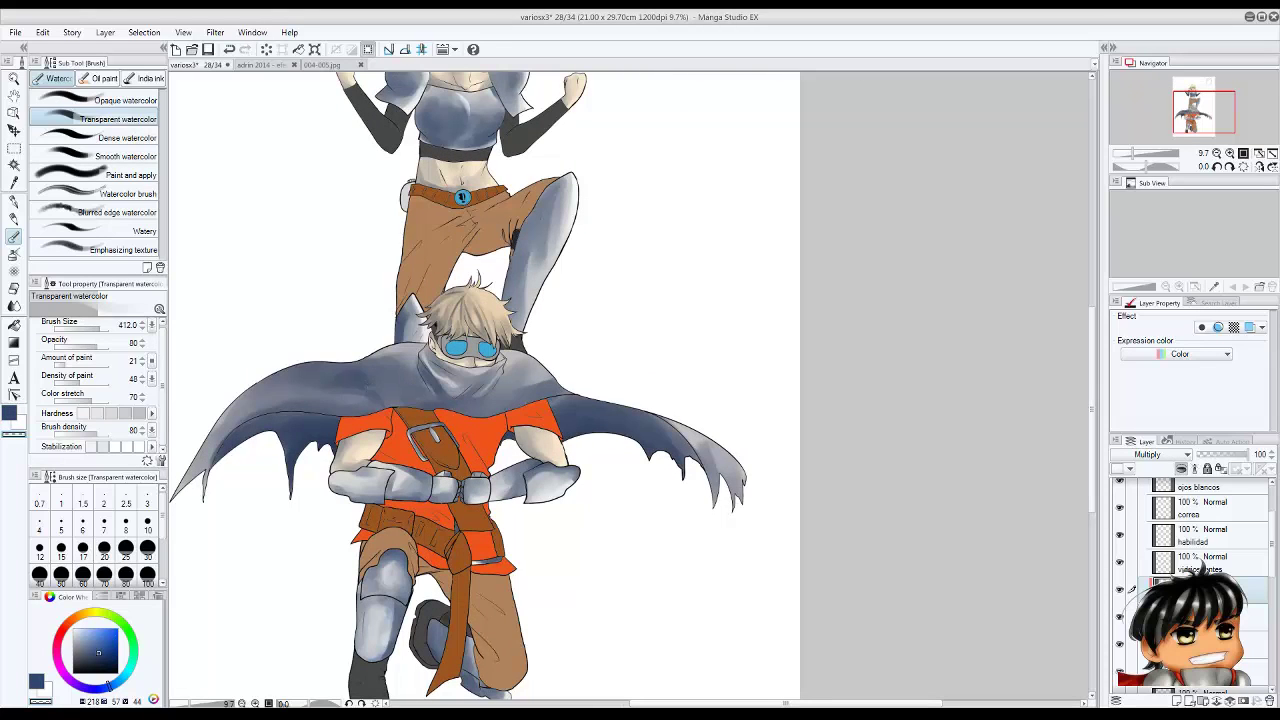
drag(360, 392, 414, 368)
key(bracketleft)
key(bracketleft)
key(x)
drag(336, 370, 390, 354)
scroll(462, 197, down, 3)
key(ctrl+s)
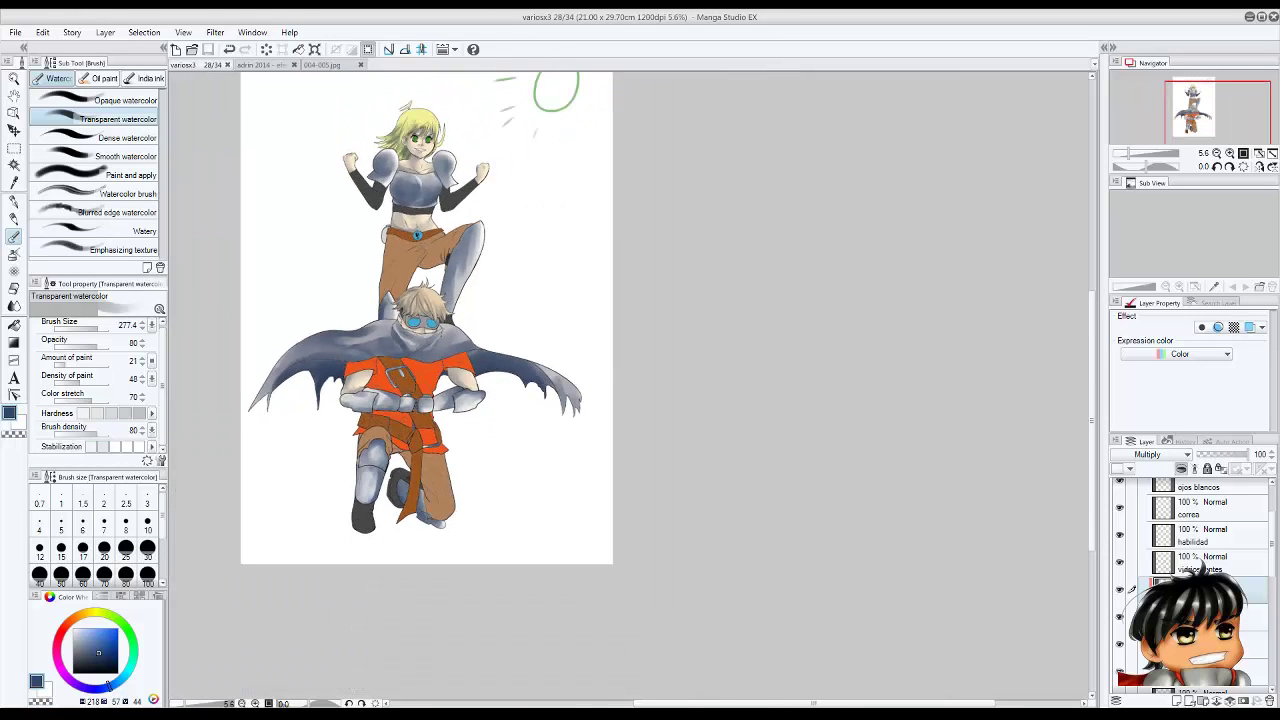
Deepen the left shoulder and lift thin light fold streaks across the cape with transparent colour at sizes 57.7 and 96.7, and save.
scroll(339, 342, up, 3)
mouse_move(412, 344)
mouse_down()
mouse_move(250, 356)
mouse_move(300, 326)
mouse_up()
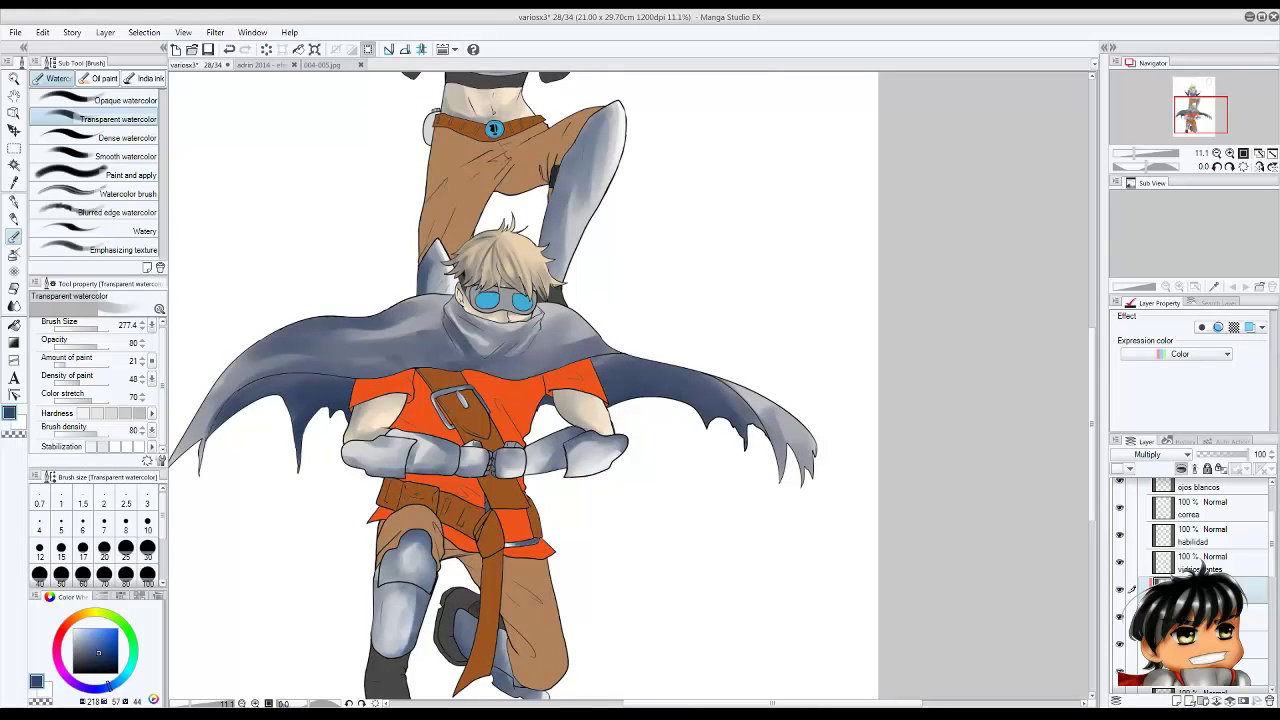
key(bracketleft)
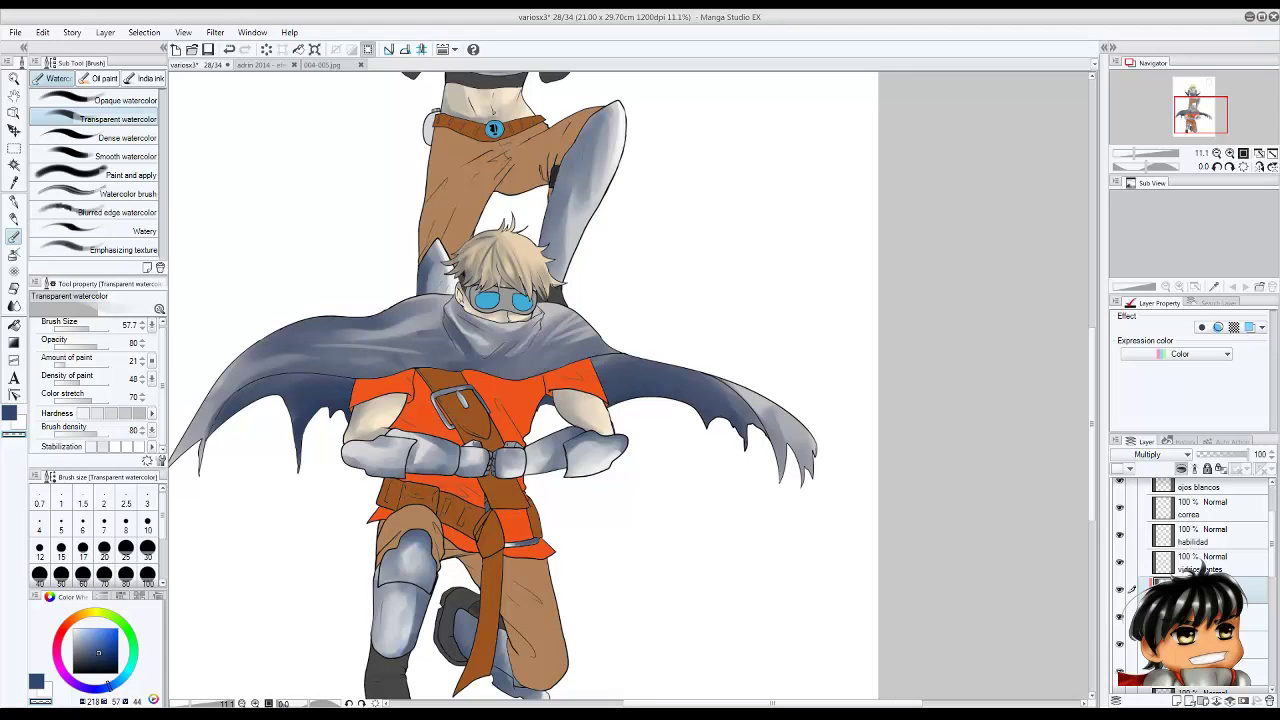
scroll(430, 260, up, 2)
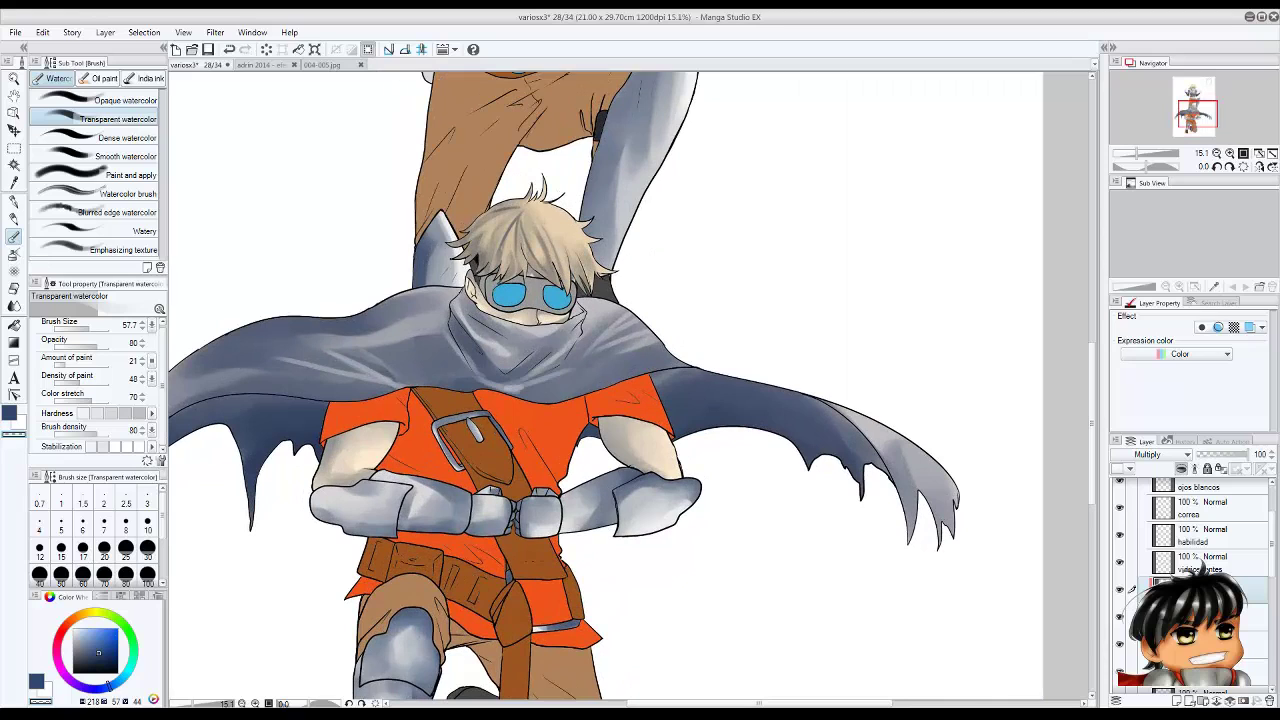
key(bracketright)
key(bracketright)
key(bracketright)
scroll(505, 385, down, 1)
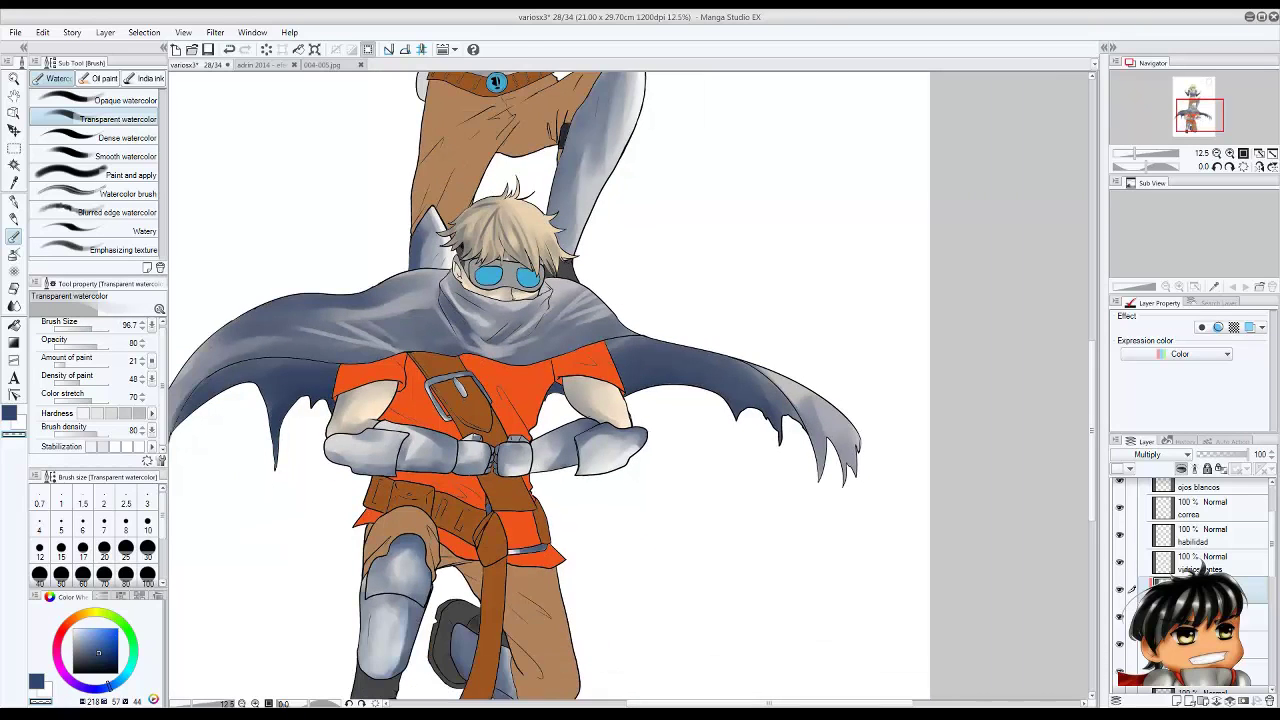
key(ctrl+s)
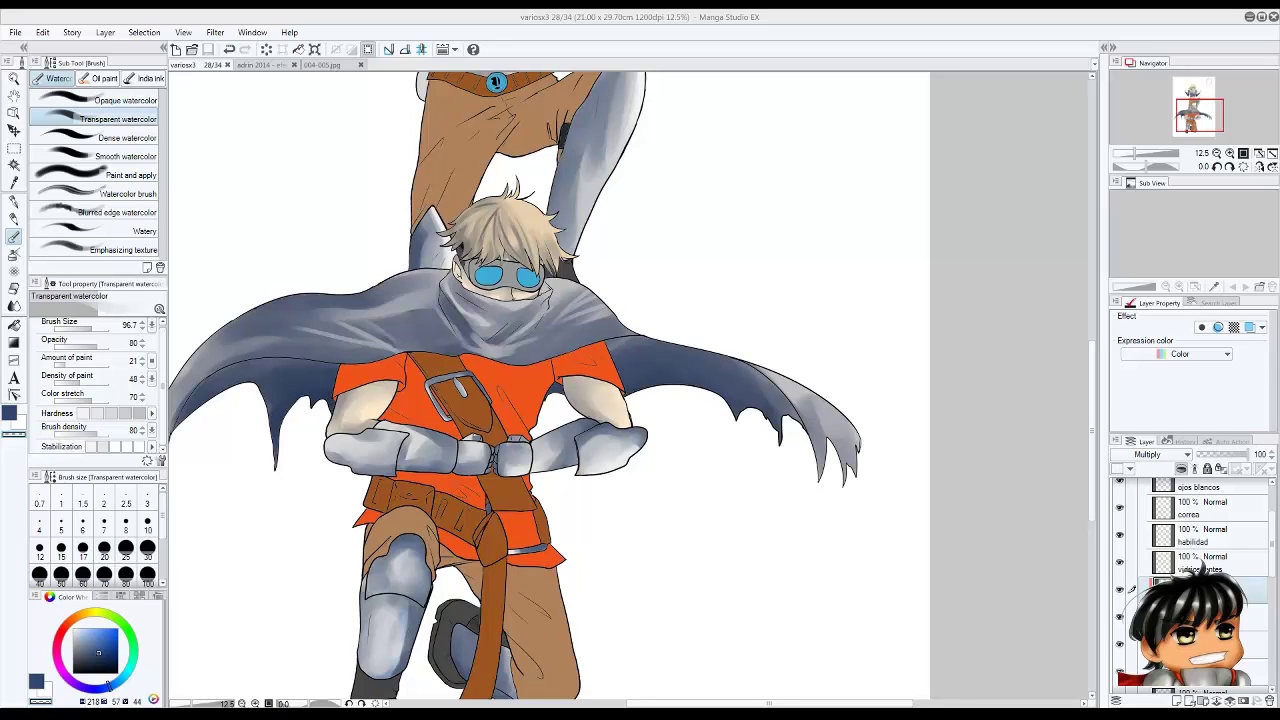
Blend dark blue over the cape's left shoulder folds at brush size 320.9, and refine them with transparent colour at 87.1.
key(ctrl+minus)
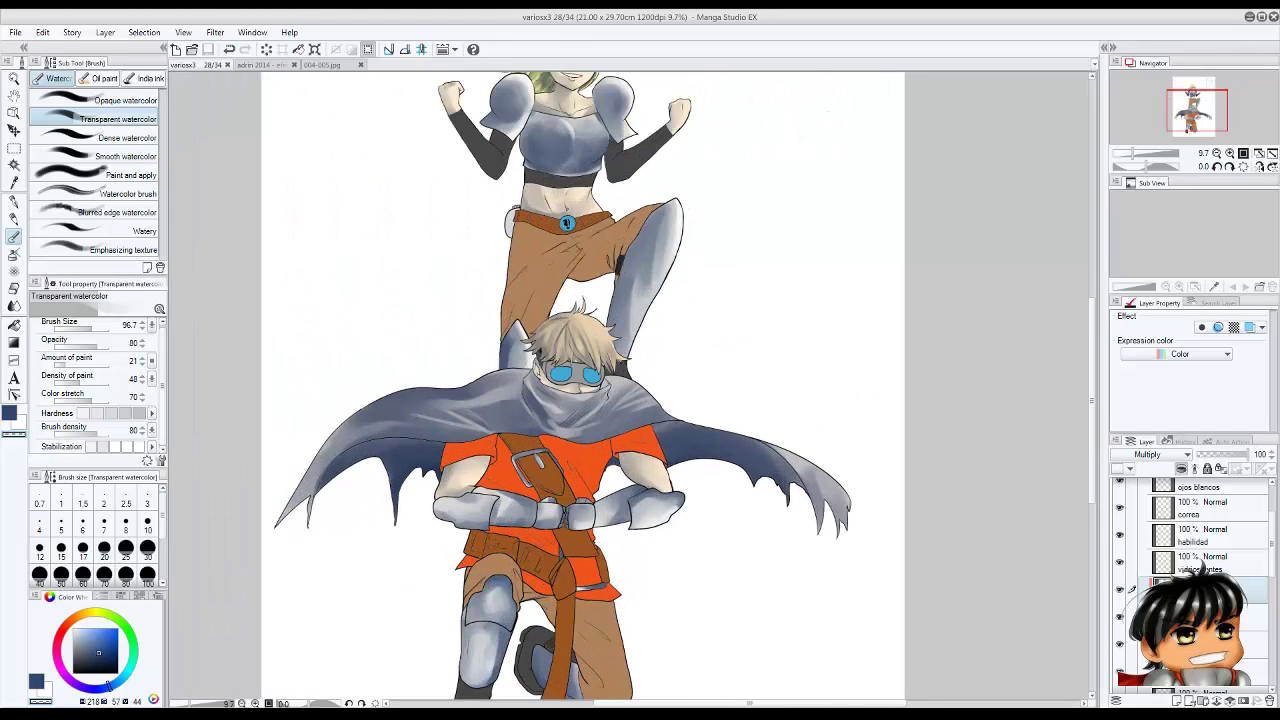
key(p)
key(b)
drag(498, 402, 415, 394)
drag(491, 401, 462, 407)
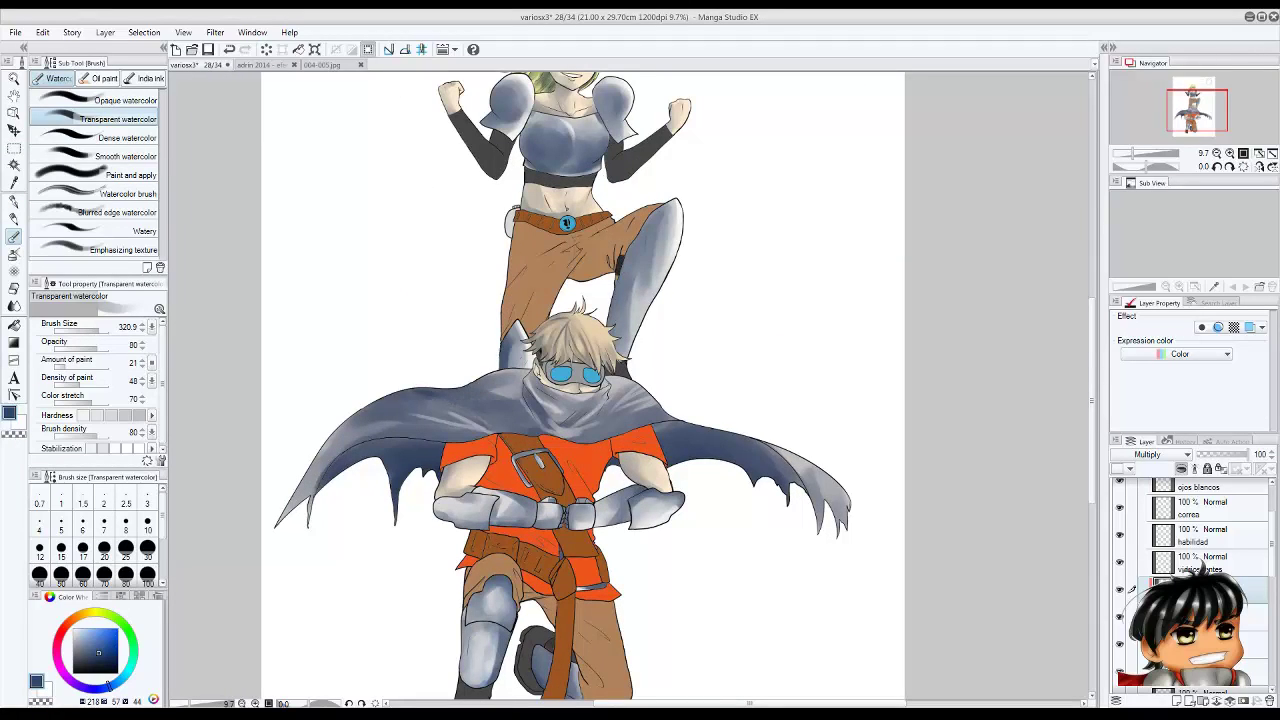
alt+click(437, 401)
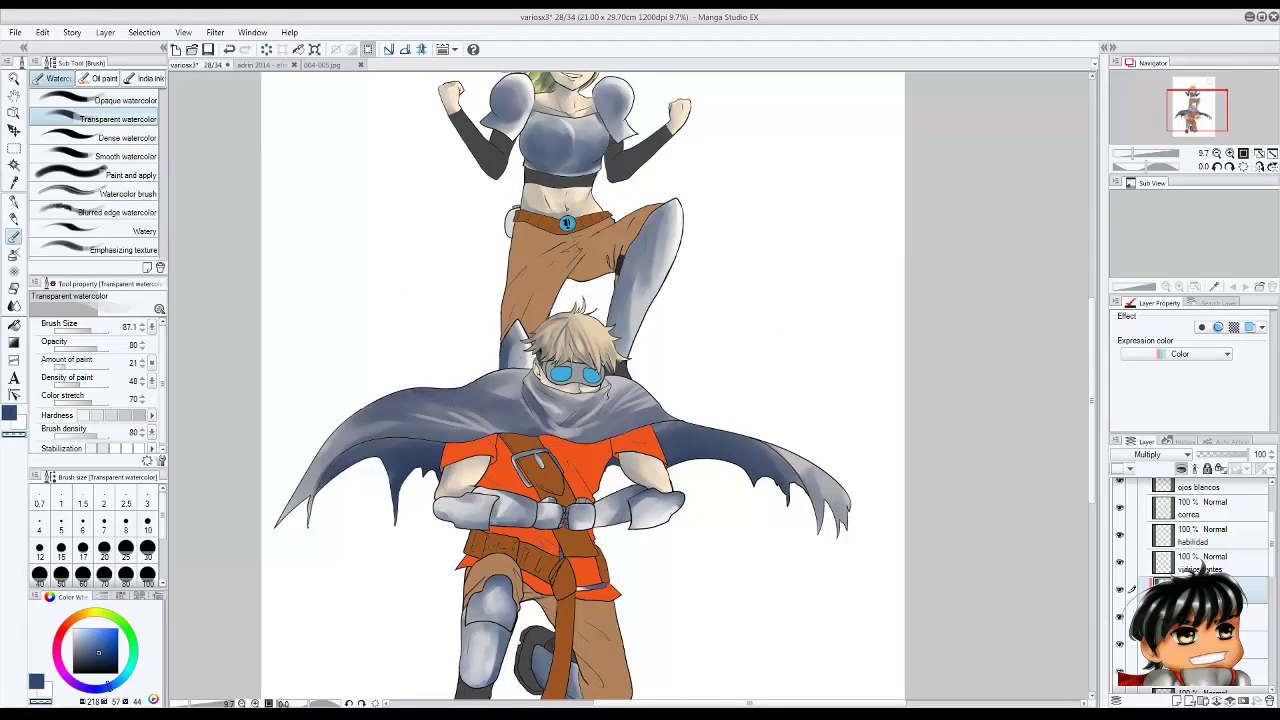
Shade between the cape's folds with dark blue at size 235.6, and sharpen the light streaks with transparent colour at 66.1.
scroll(543, 419, up, 2)
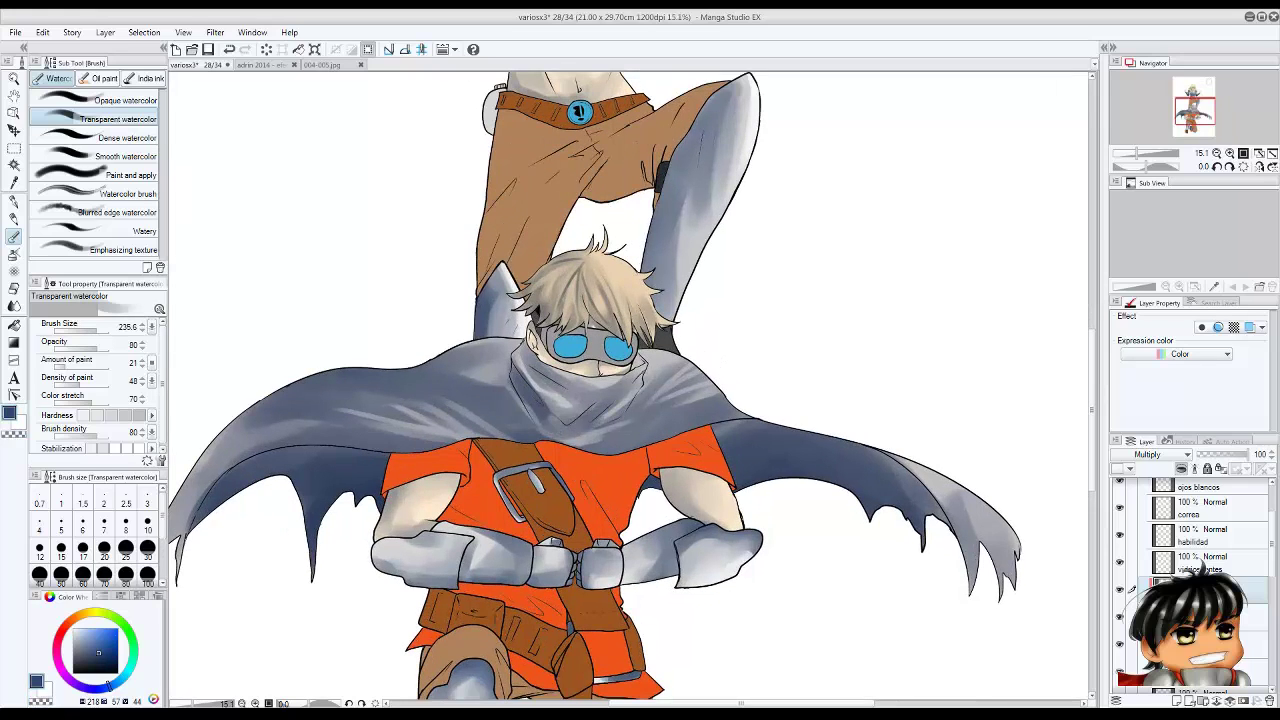
key(x)
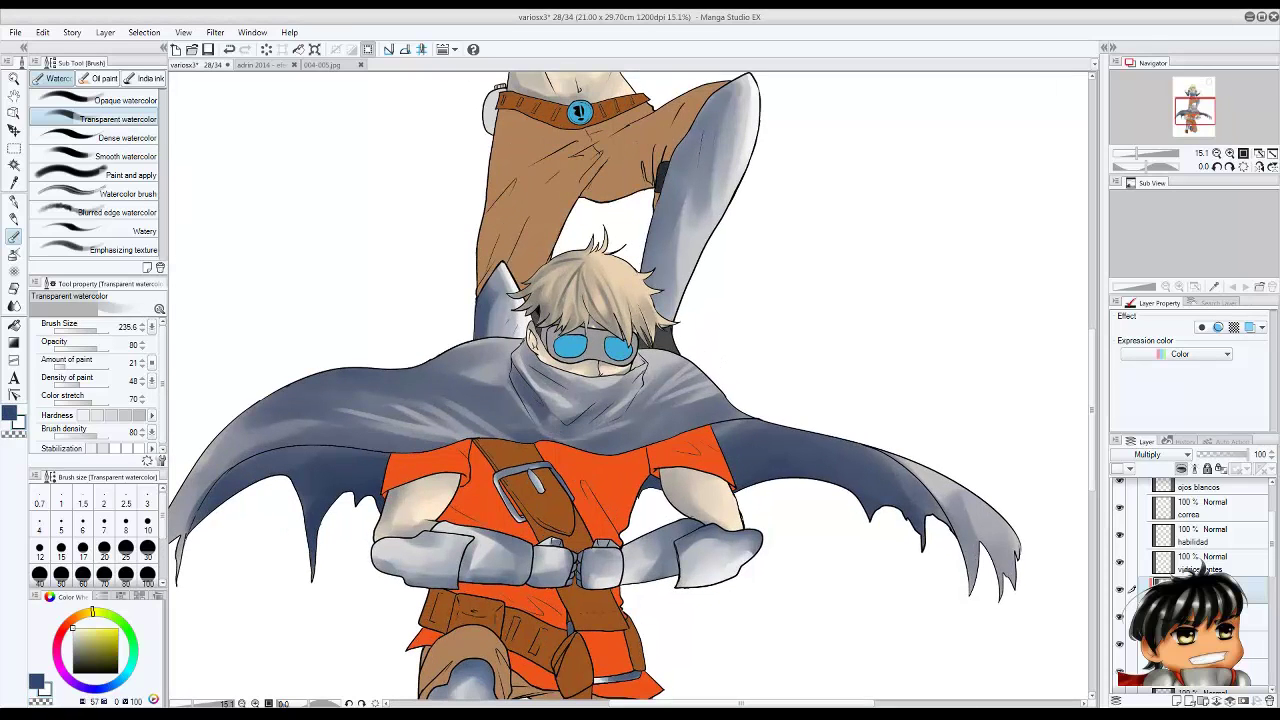
key(bracketleft)
key(bracketleft)
key(bracketleft)
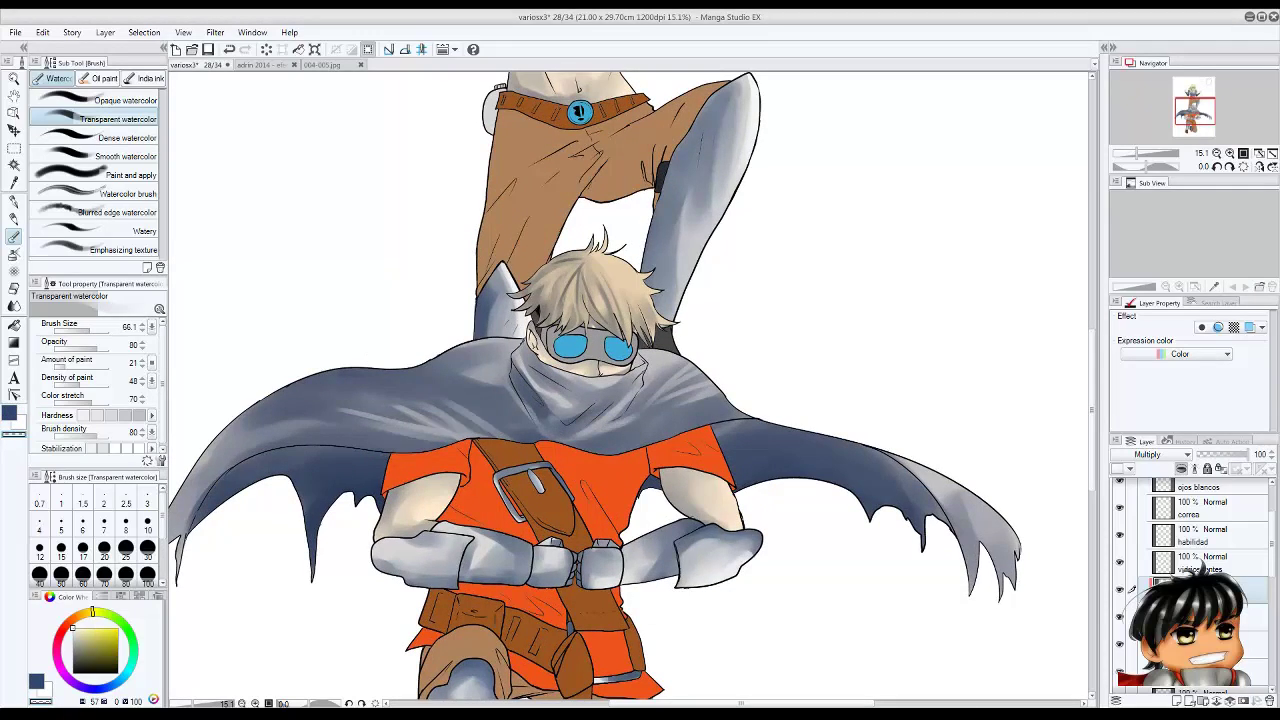
scroll(630, 418, down, 2)
Tone the cape's fold shadows with dark blue at brush size 278.9, and switch back to transparent colour at 66.1.
key(x)
scroll(375, 470, down, 1)
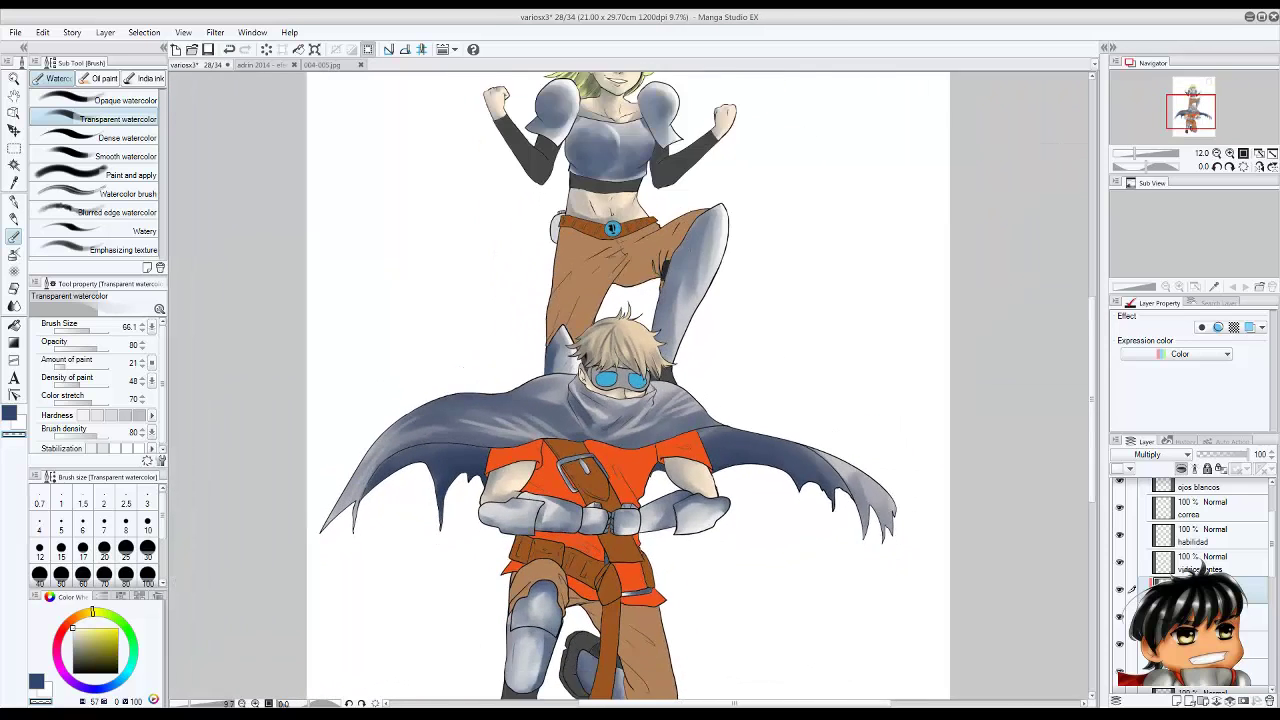
key(bracketright)
key(bracketright)
key(bracketright)
key(bracketright)
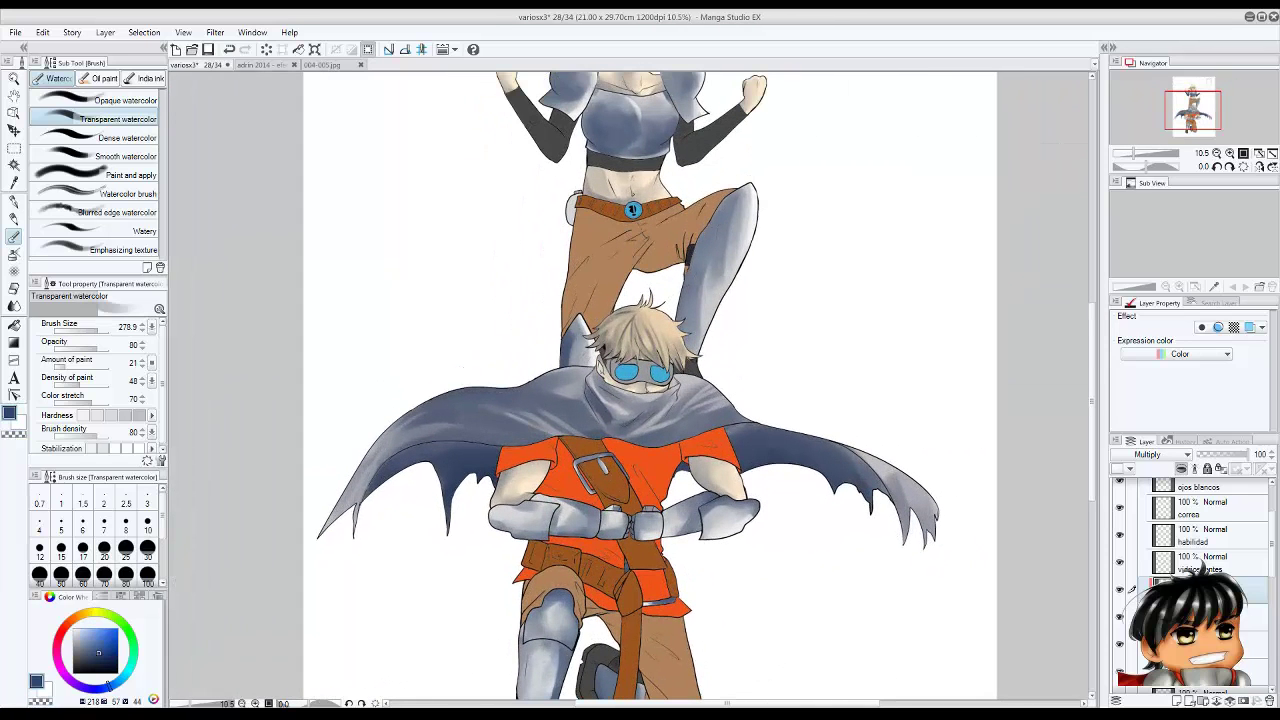
key(bracketleft)
key(bracketleft)
key(bracketleft)
key(bracketleft)
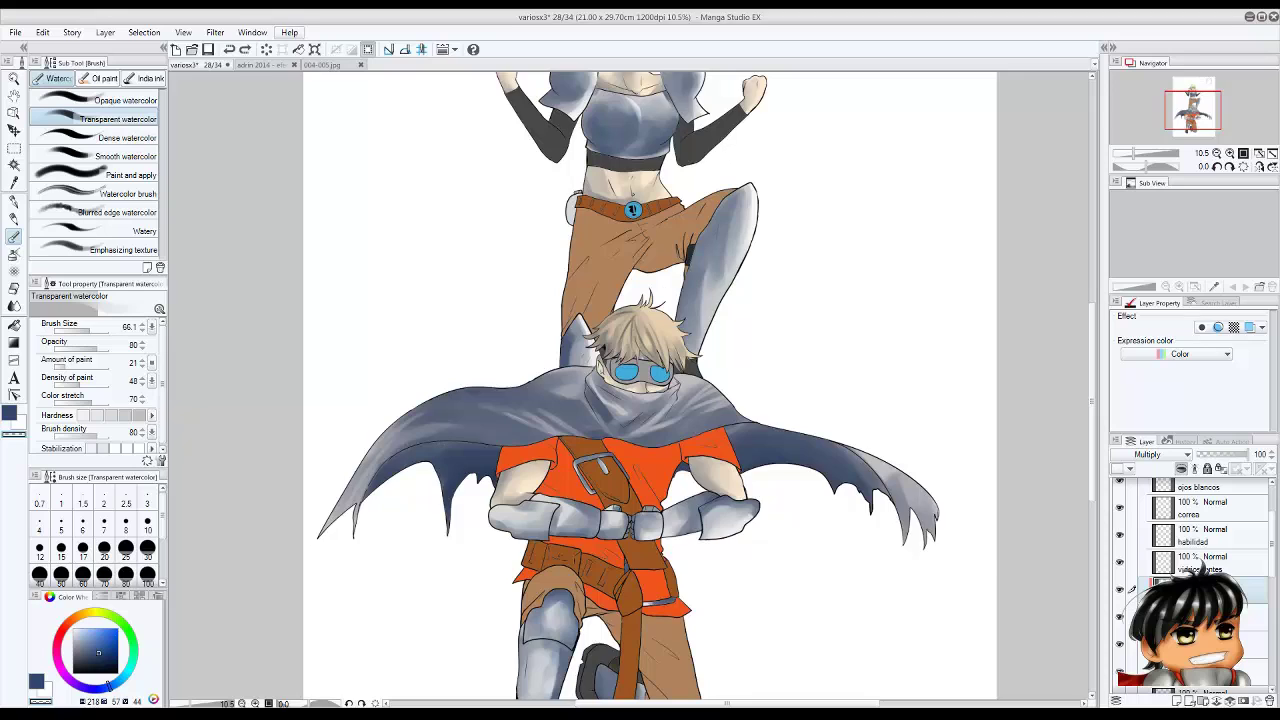
Soften the cape's fold highlights with transparent colour at brush sizes 162.0 and 147.4, and save the file.
scroll(474, 309, up, 1)
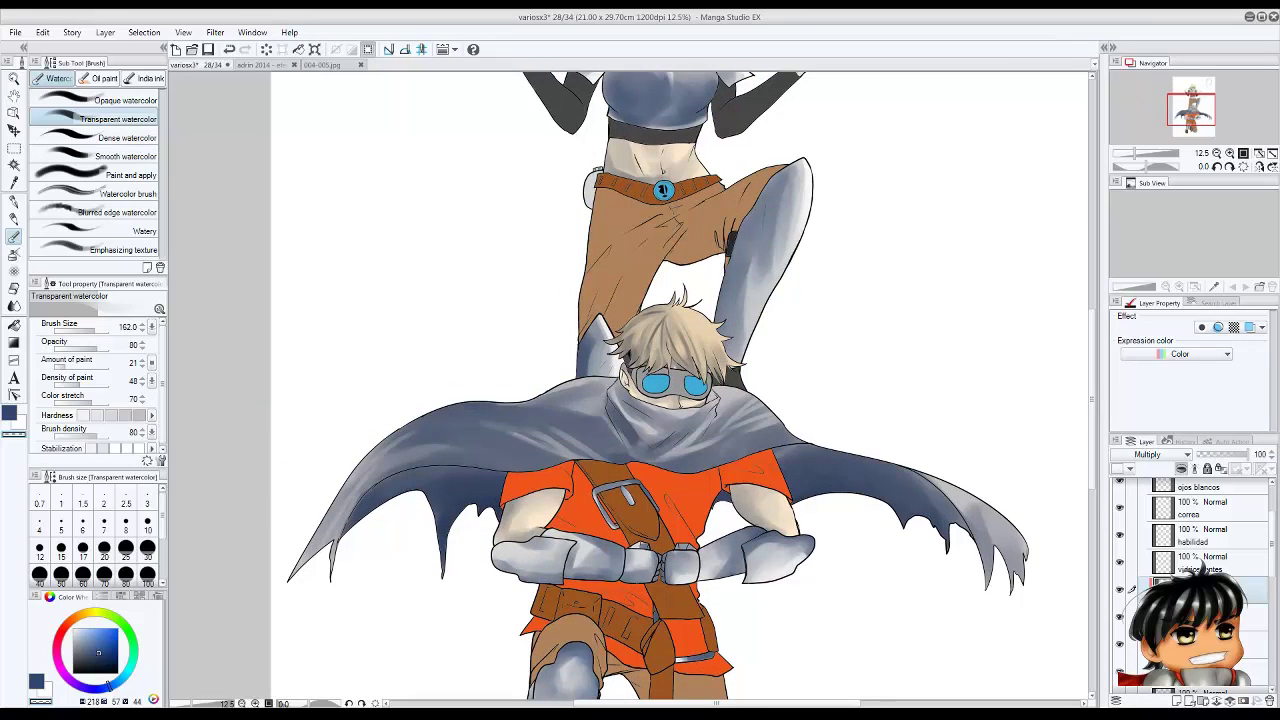
key(bracketright)
key(bracketright)
key(bracketright)
scroll(587, 370, down, 2)
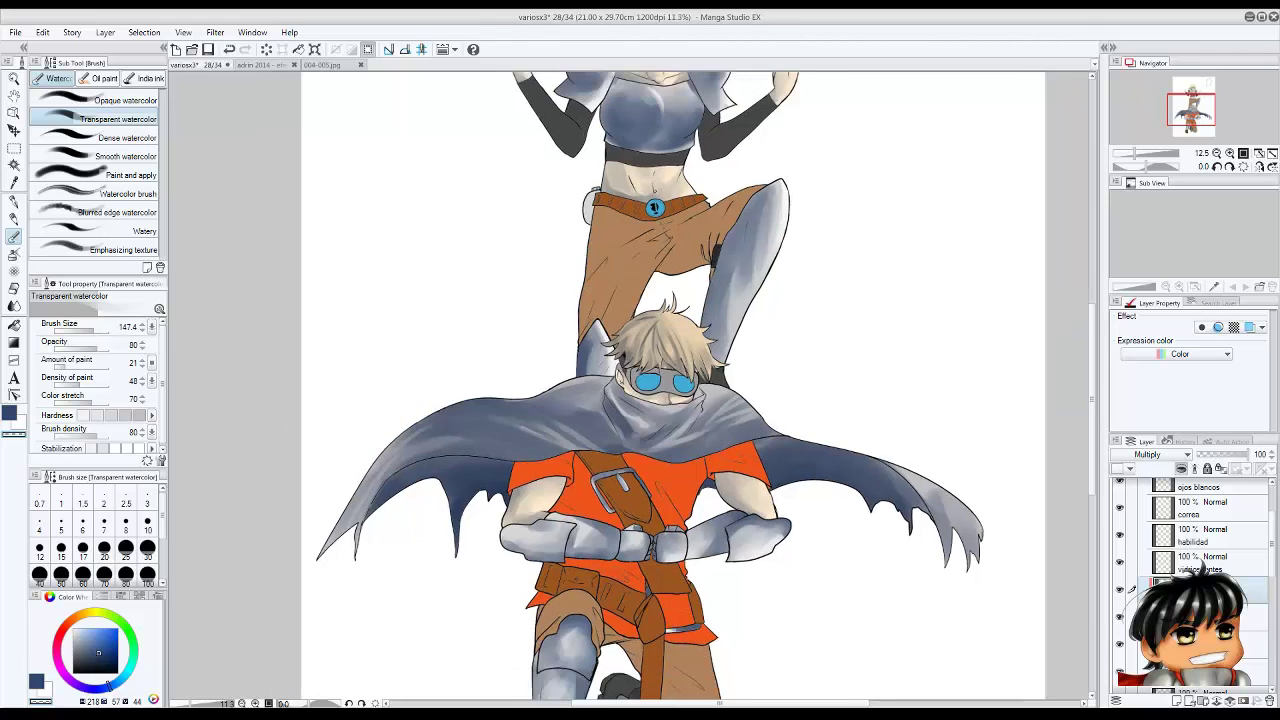
key(ctrl+s)
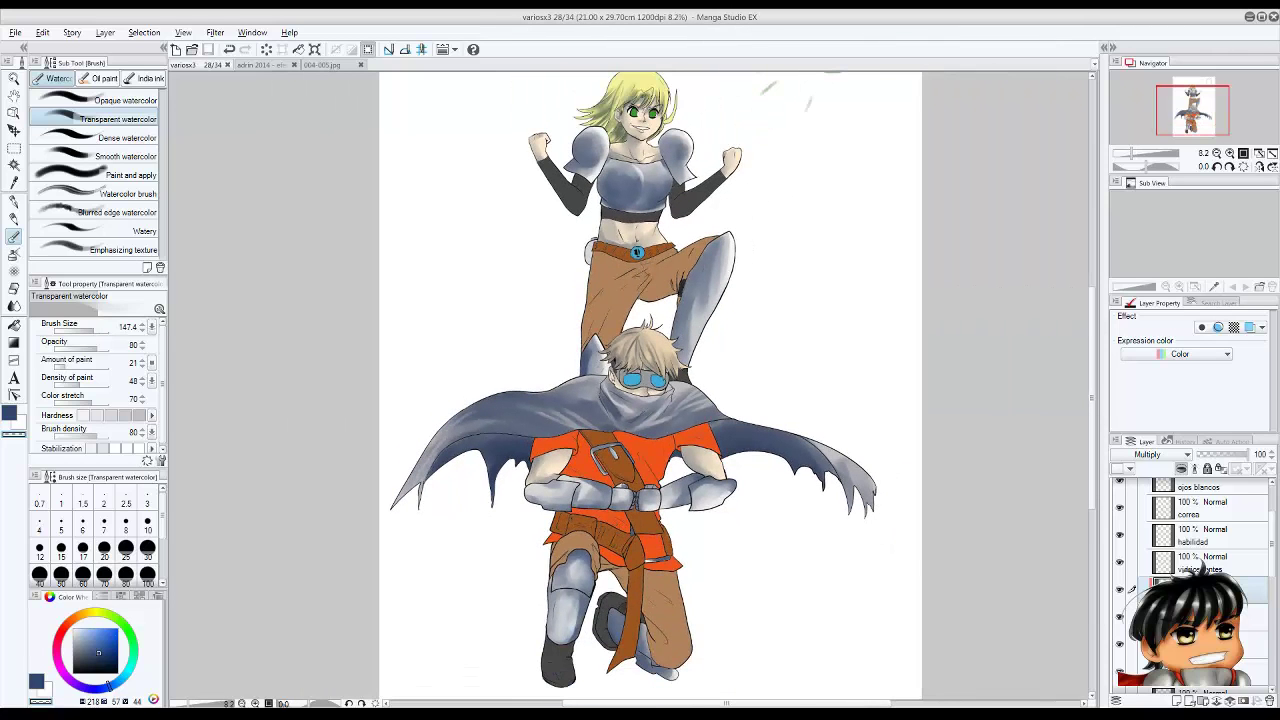
Leave the cape's shadow layer and make a Multiply shadow layer active for the kneeling man's brown trousers.
drag(832, 66, 810, 76)
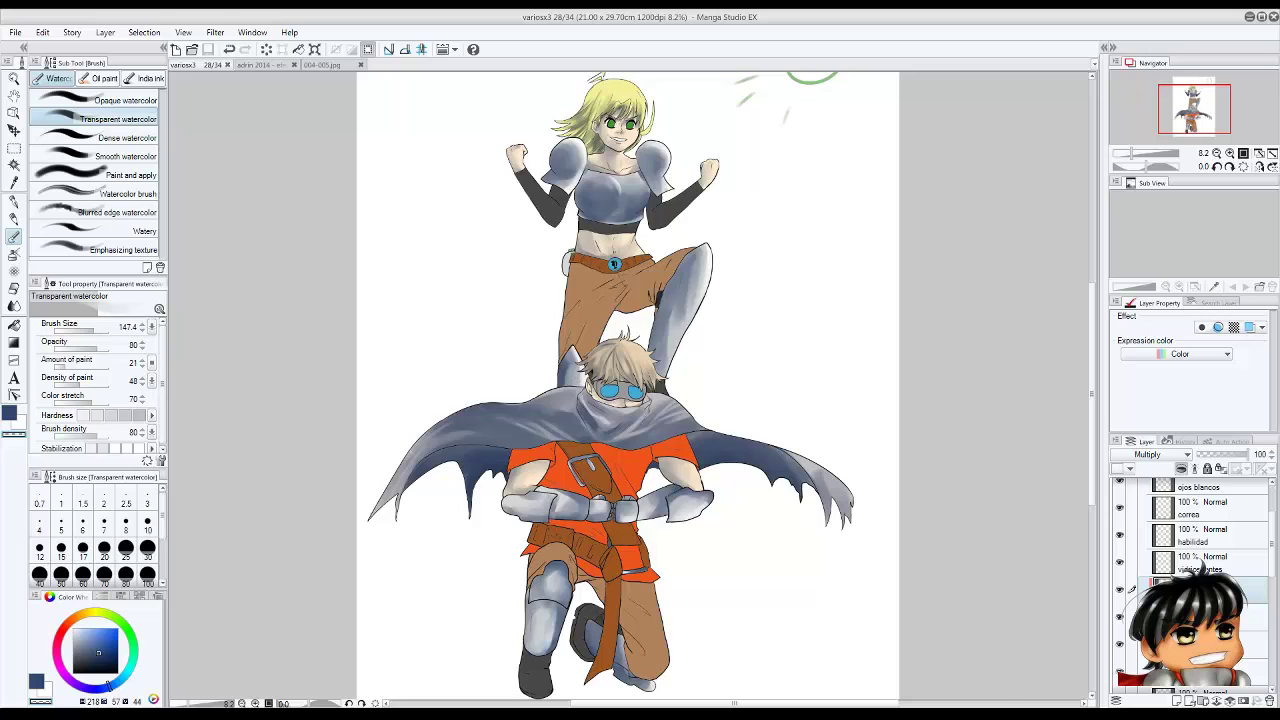
scroll(614, 263, up, 4)
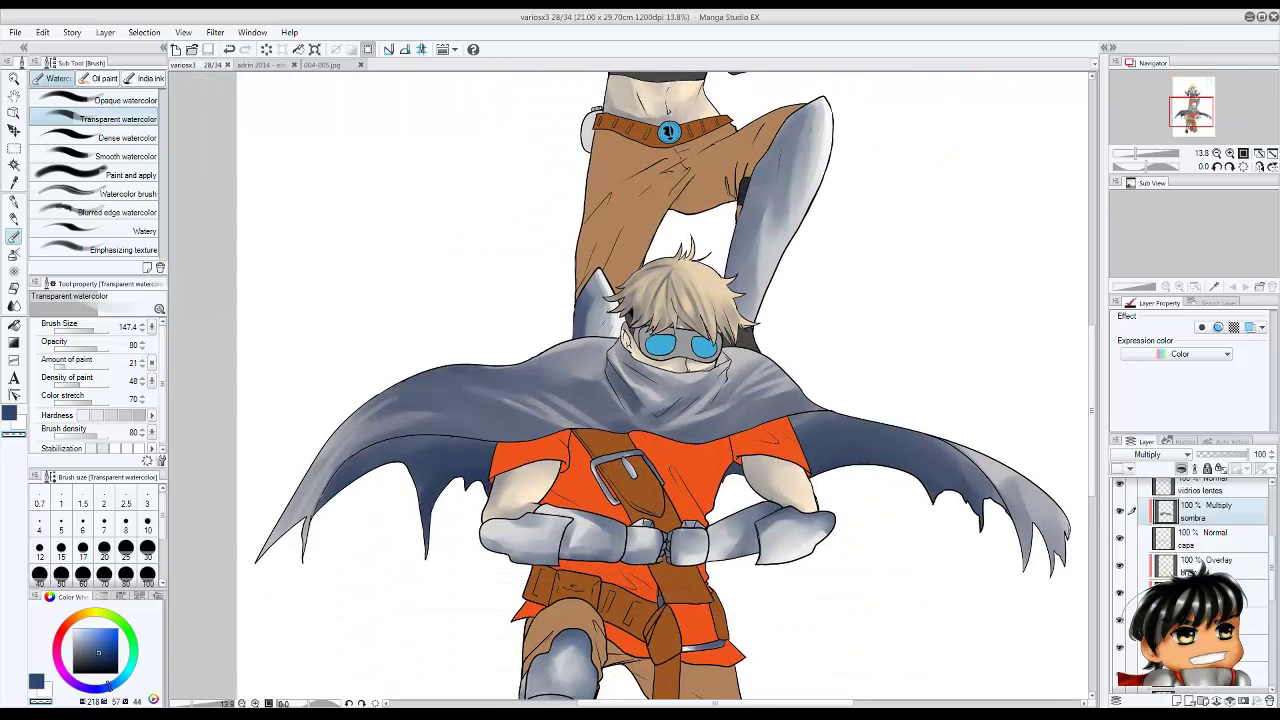
scroll(1190, 530, up, 3)
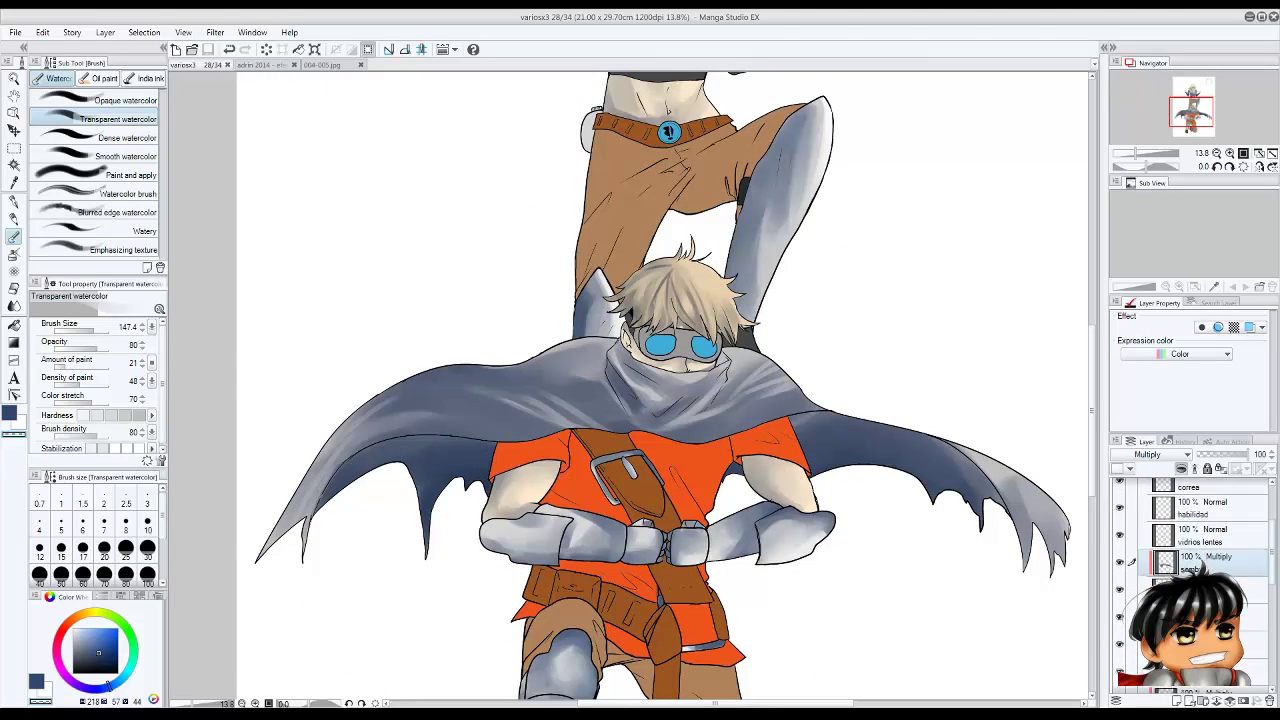
scroll(1190, 560, down, 3)
click(1200, 602)
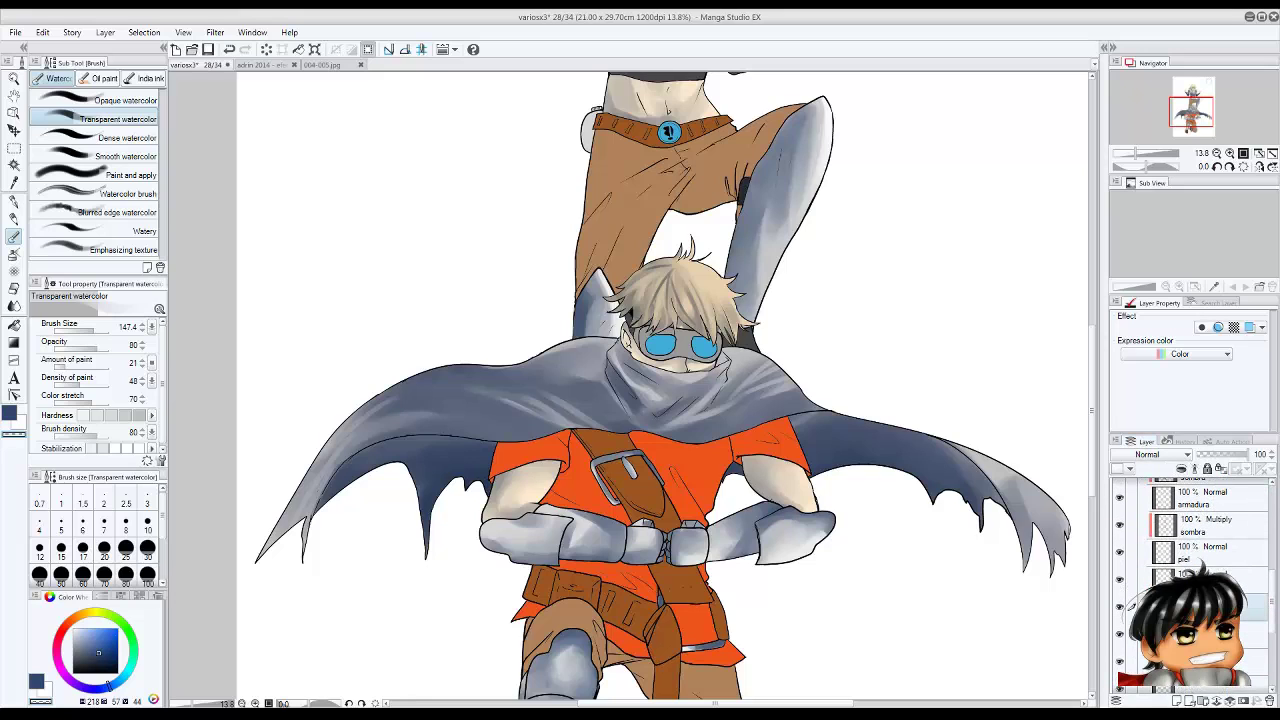
click(1200, 525)
Shade the kneeling man's brown trousers around the knee and thigh folds with dark blue at brush size 230.0.
drag(568, 560, 556, 365)
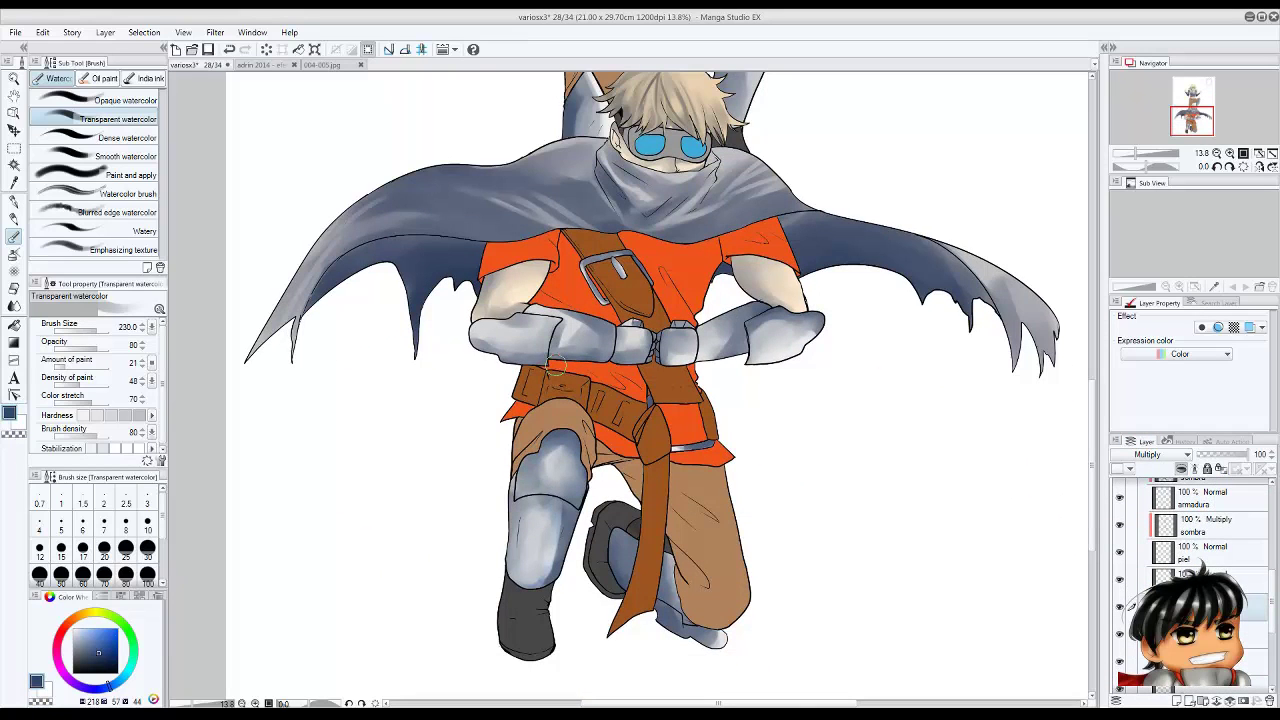
key(])
mouse_move(635, 485)
mouse_down()
mouse_move(715, 620)
mouse_move(690, 480)
mouse_move(522, 425)
mouse_move(560, 445)
mouse_up()
key([)
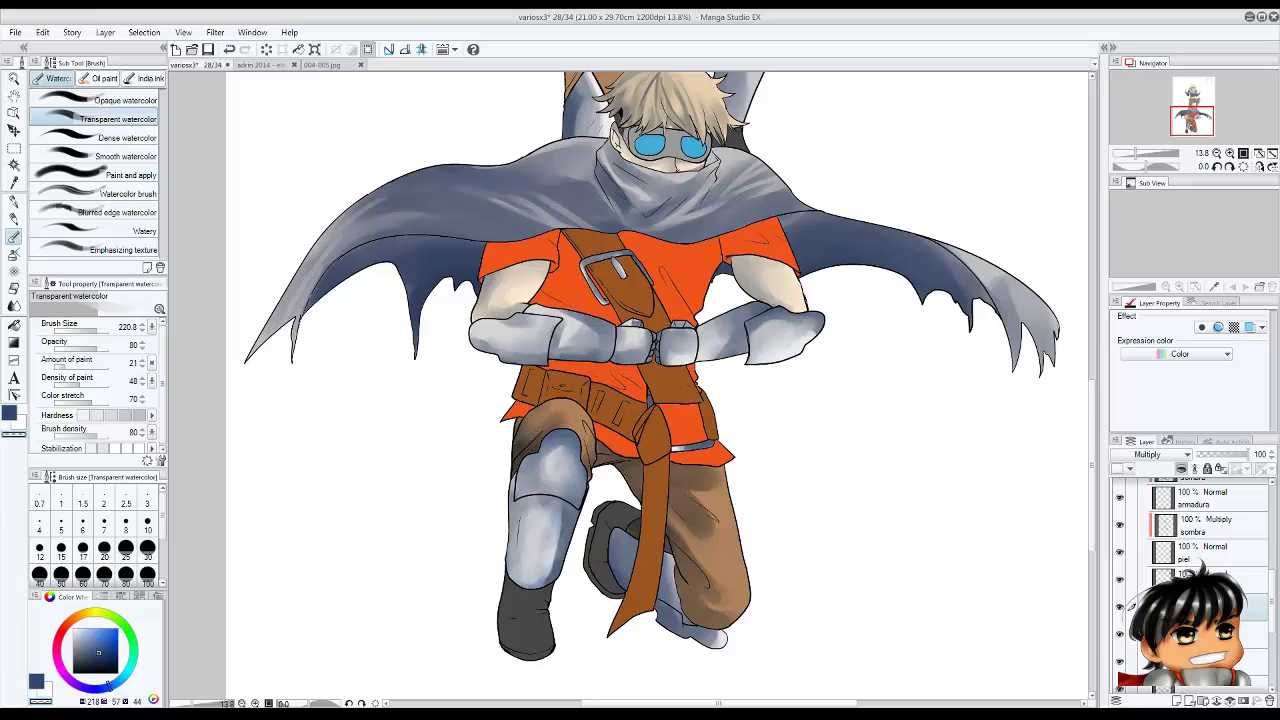
Lighten the fold highlights on the kneeling man's trousers with transparent colour at brush sizes 220.8 and 157.2.
drag(585, 478, 588, 418)
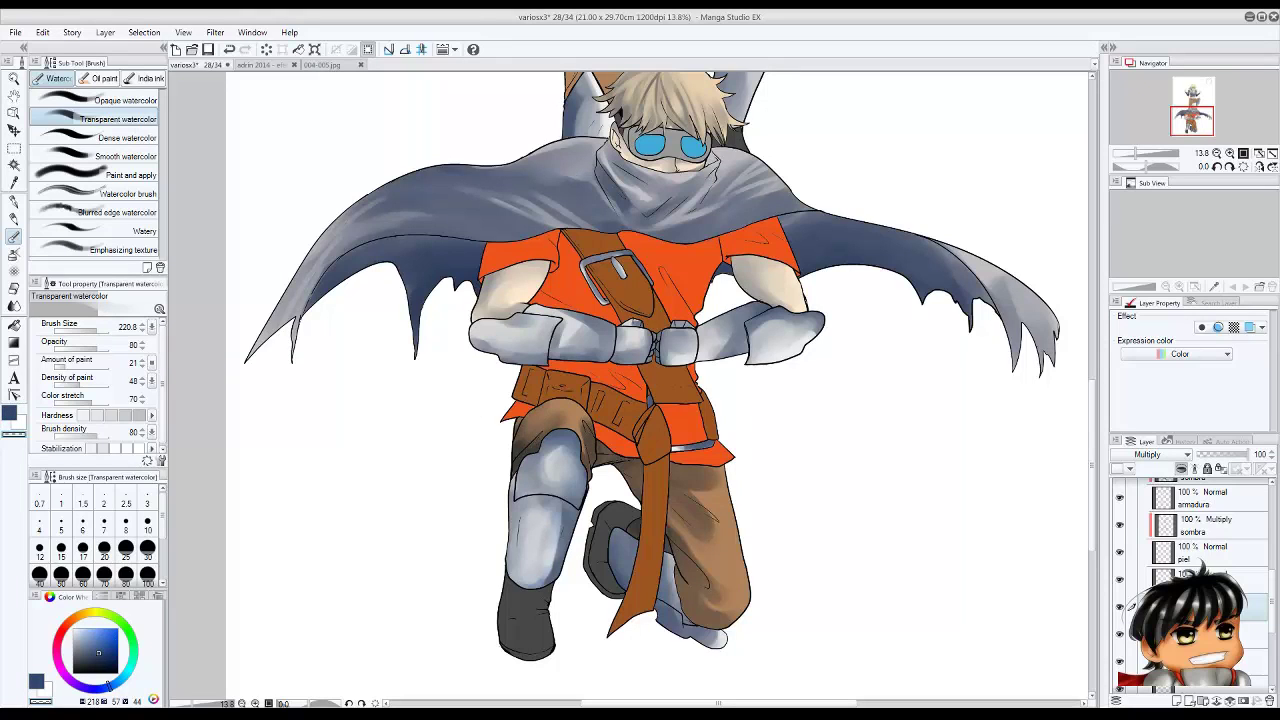
drag(712, 528, 708, 602)
key([)
key([)
key([)
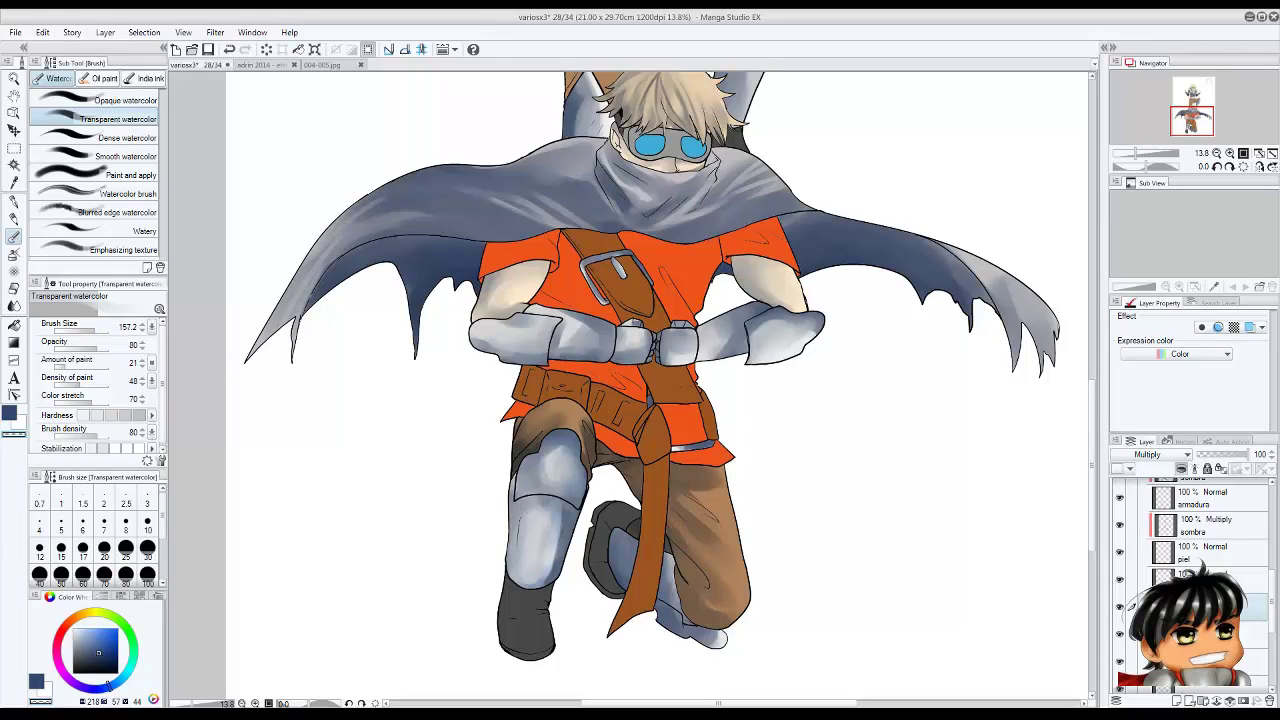
Deepen the overall shadow on the kneeling man's trousers with dark blue at brush size 487.5, and save the file.
key(])
key(])
key(])
key(])
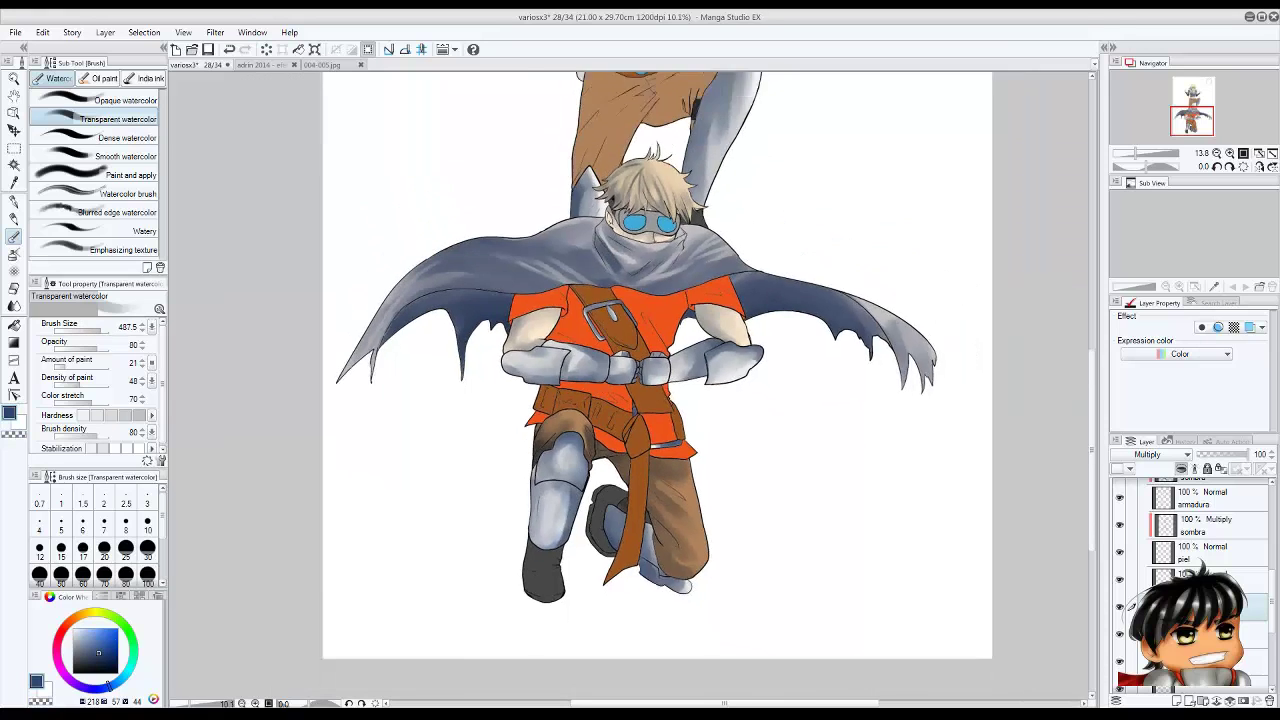
scroll(587, 443, down, 2)
scroll(622, 330, up, 1)
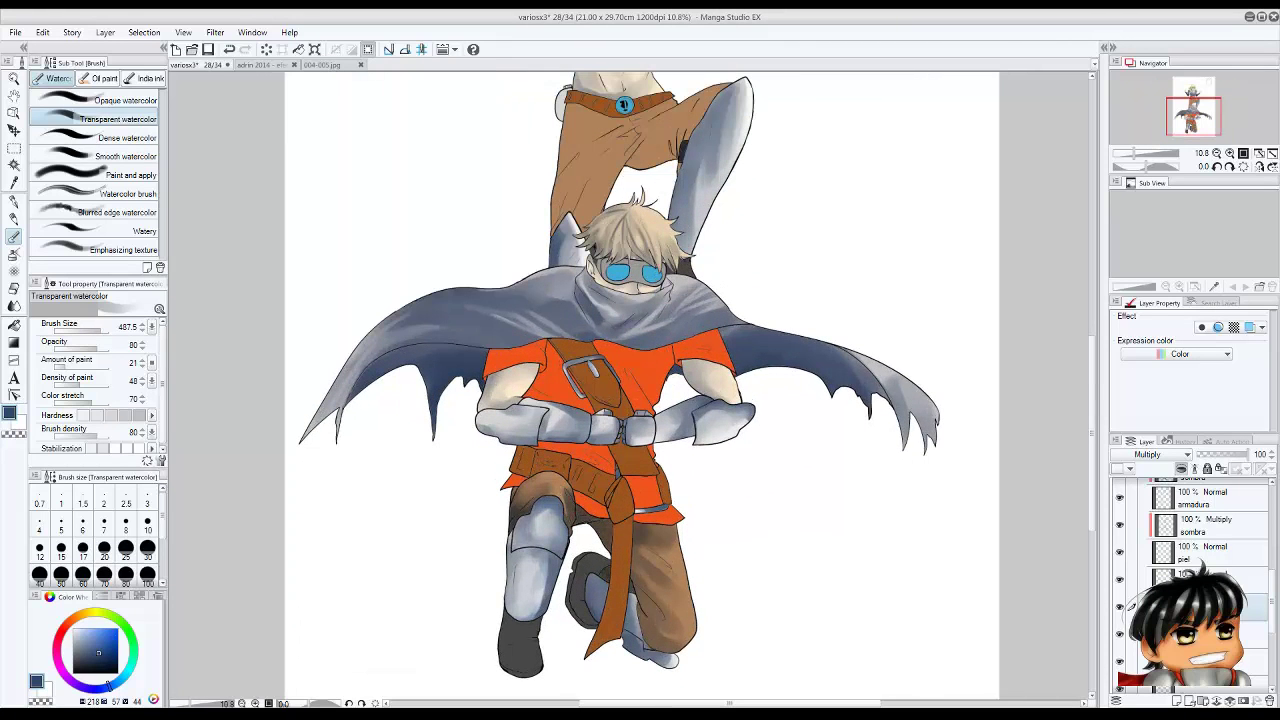
scroll(640, 560, down, 1)
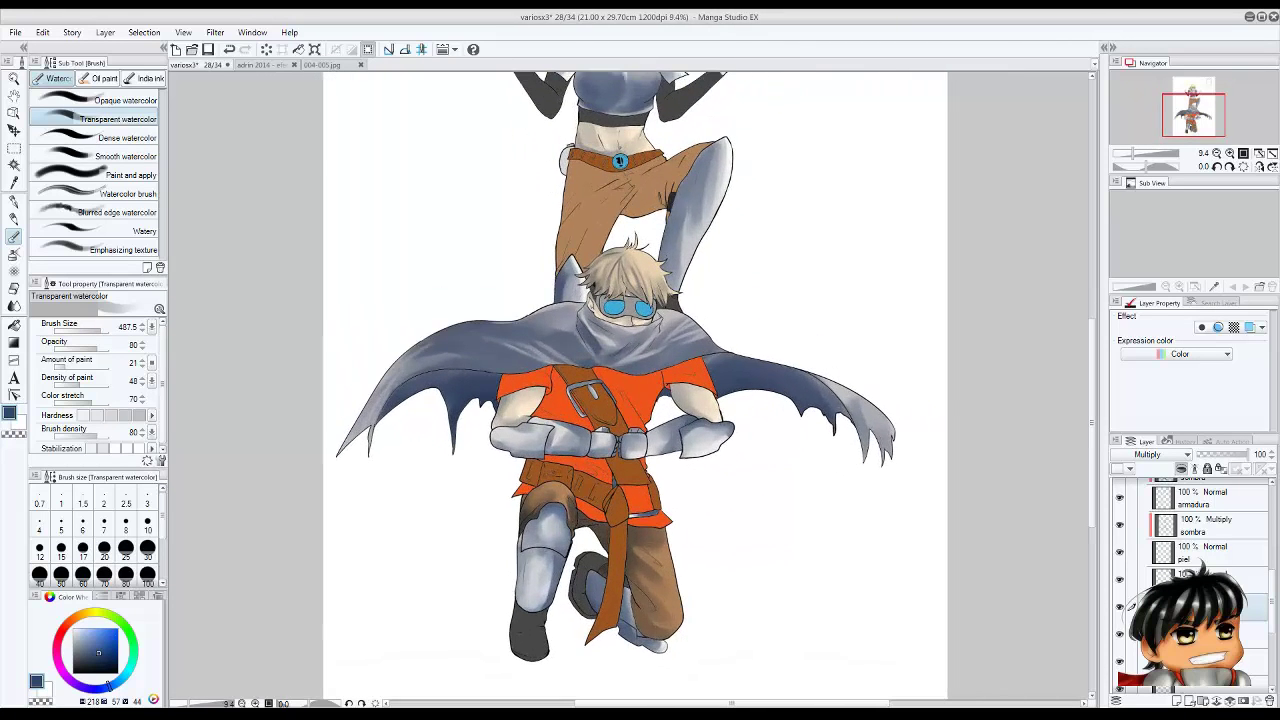
key(ctrl+s)
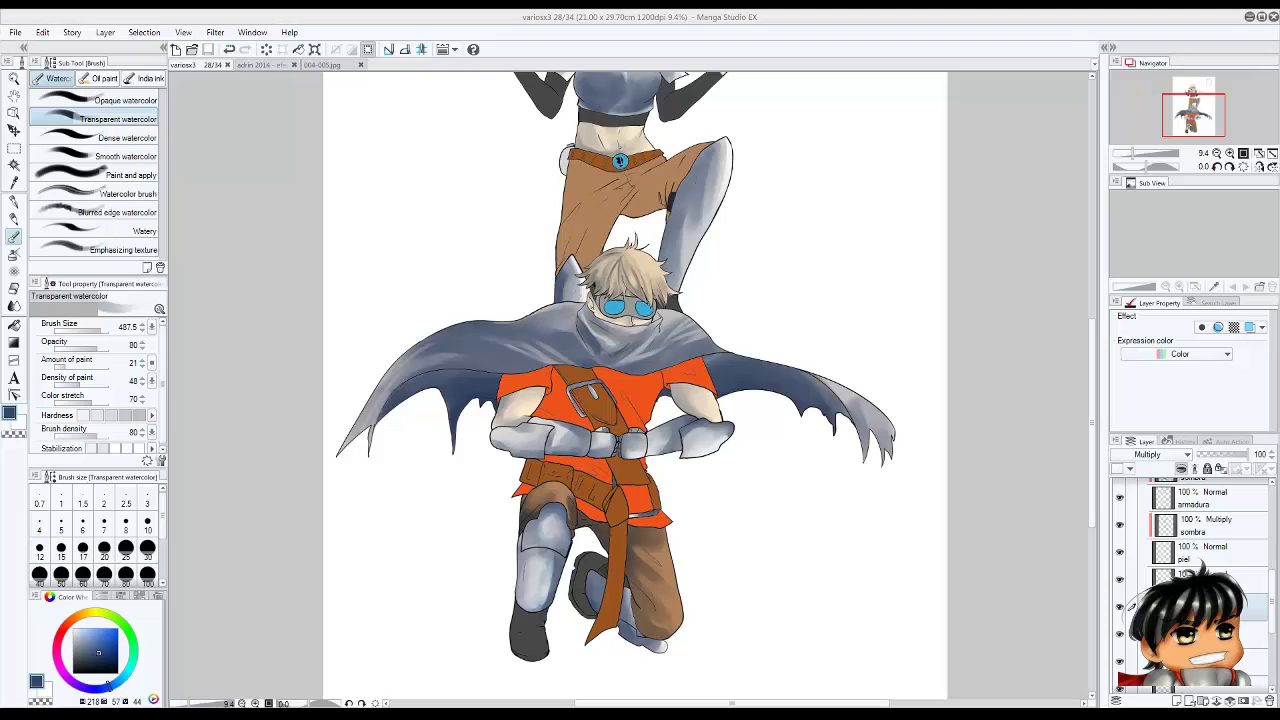
Shade the woman's brown trousers from the crotch down the standing leg and below the belt with dark blue at size 198.3.
scroll(640, 400, up, 4)
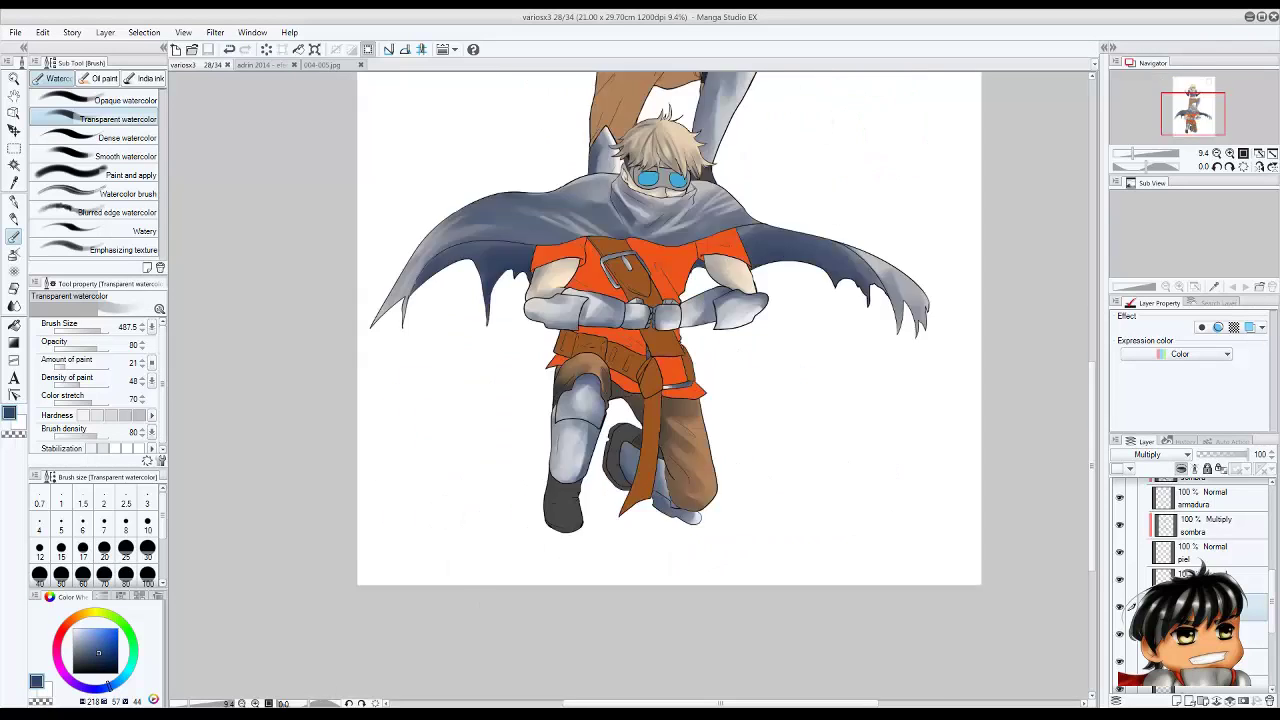
mouse_move(735, 320)
mouse_down()
mouse_move(660, 390)
mouse_move(680, 360)
mouse_move(620, 445)
mouse_up()
key(bracketleft)
key(bracketleft)
key(bracketleft)
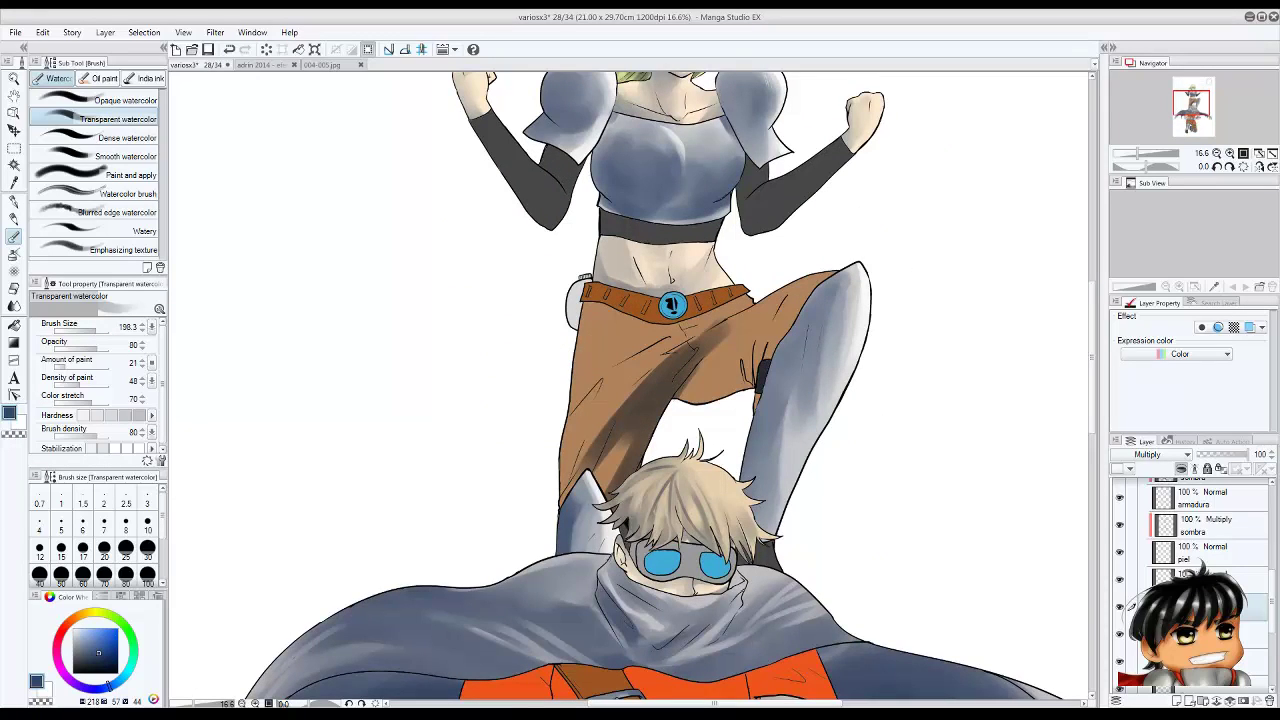
key(bracketleft)
mouse_move(690, 390)
mouse_down()
mouse_move(770, 345)
mouse_move(775, 320)
mouse_move(710, 375)
mouse_up()
mouse_move(730, 315)
mouse_down()
mouse_move(690, 360)
mouse_move(580, 430)
mouse_up()
mouse_move(660, 305)
mouse_down()
mouse_move(590, 330)
mouse_move(580, 355)
mouse_move(595, 325)
mouse_up()
Extend the dark blue shadows across the hip folds and raised thigh of the woman's trousers at brush size 186.3.
key(bracketright)
key(bracketright)
mouse_move(700, 316)
mouse_down()
mouse_move(590, 335)
mouse_move(578, 380)
mouse_up()
drag(625, 312, 585, 340)
drag(690, 334, 658, 346)
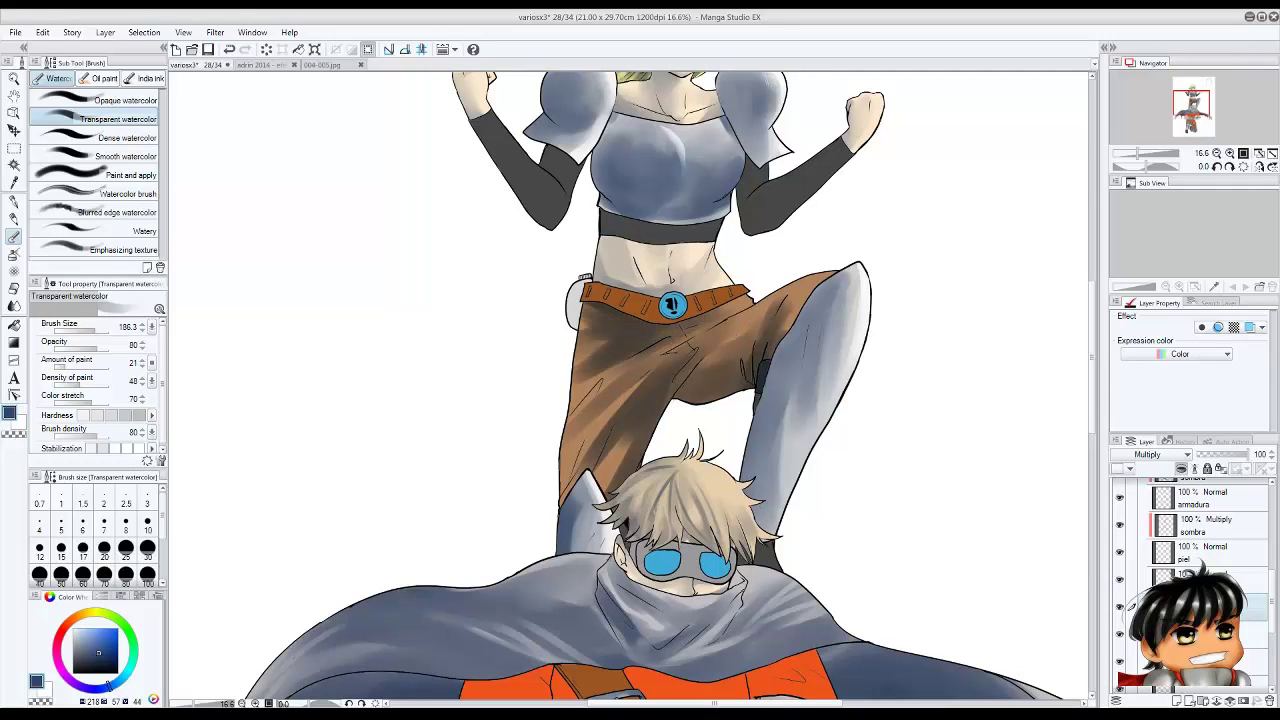
mouse_move(776, 305)
mouse_down()
mouse_move(770, 345)
mouse_move(710, 373)
mouse_move(735, 335)
mouse_up()
Lift fold highlights on the woman's trousers with transparent colour at brush size 175.5, and enlarge the brush to 260.5.
key(bracketright)
key(bracketright)
key(bracketright)
key(bracketleft)
key(bracketleft)
key(bracketleft)
key(bracketleft)
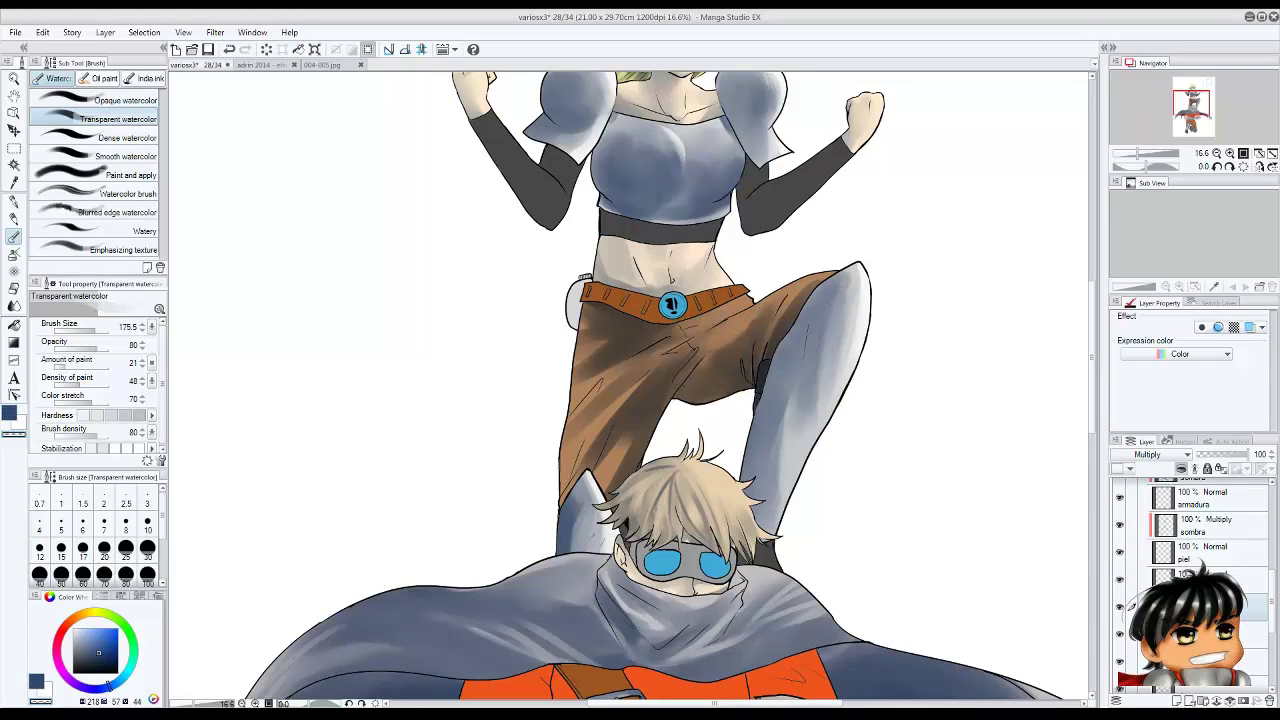
drag(608, 362, 575, 380)
mouse_move(660, 322)
mouse_down()
mouse_move(620, 345)
mouse_move(592, 342)
mouse_move(630, 350)
mouse_up()
key(bracketright)
key(bracketright)
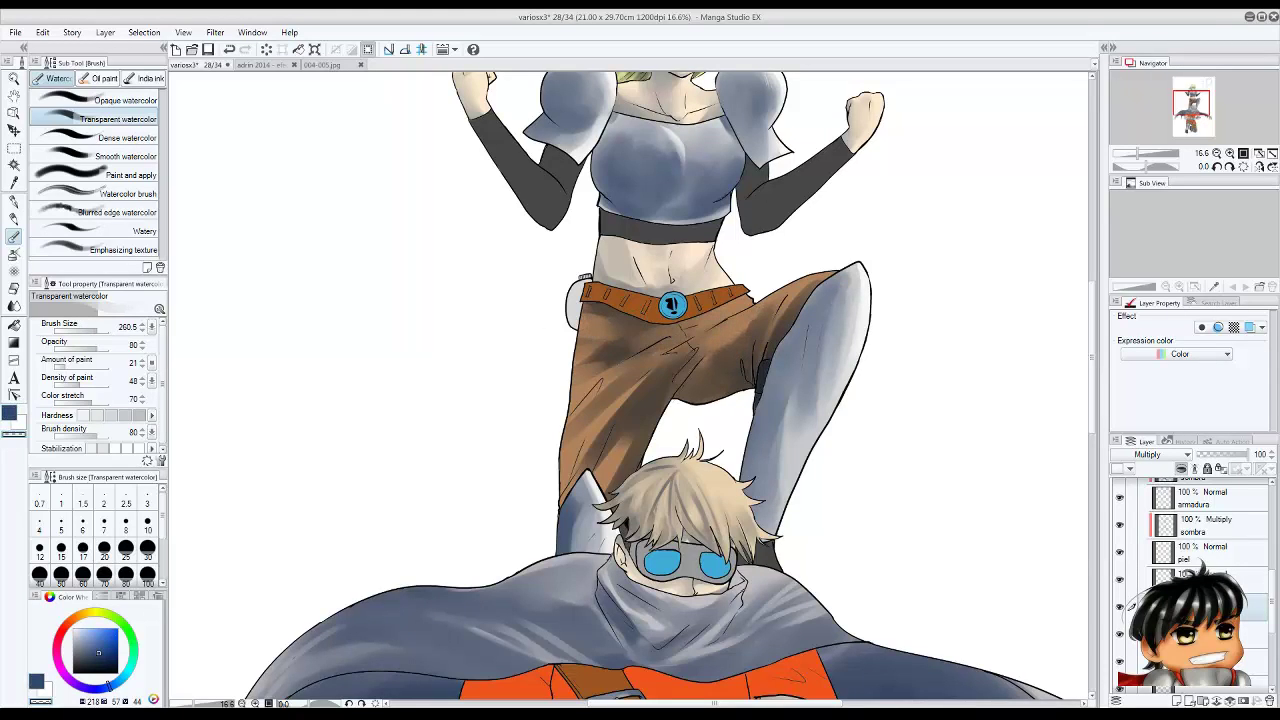
Reinforce the fold shadows on the woman's trousers with dark blue at brush size 127.0, and save the file.
key(bracketleft)
key(bracketleft)
key(bracketleft)
mouse_move(710, 318)
mouse_down()
mouse_move(635, 366)
mouse_move(590, 436)
mouse_up()
drag(665, 328, 632, 342)
drag(728, 308, 704, 322)
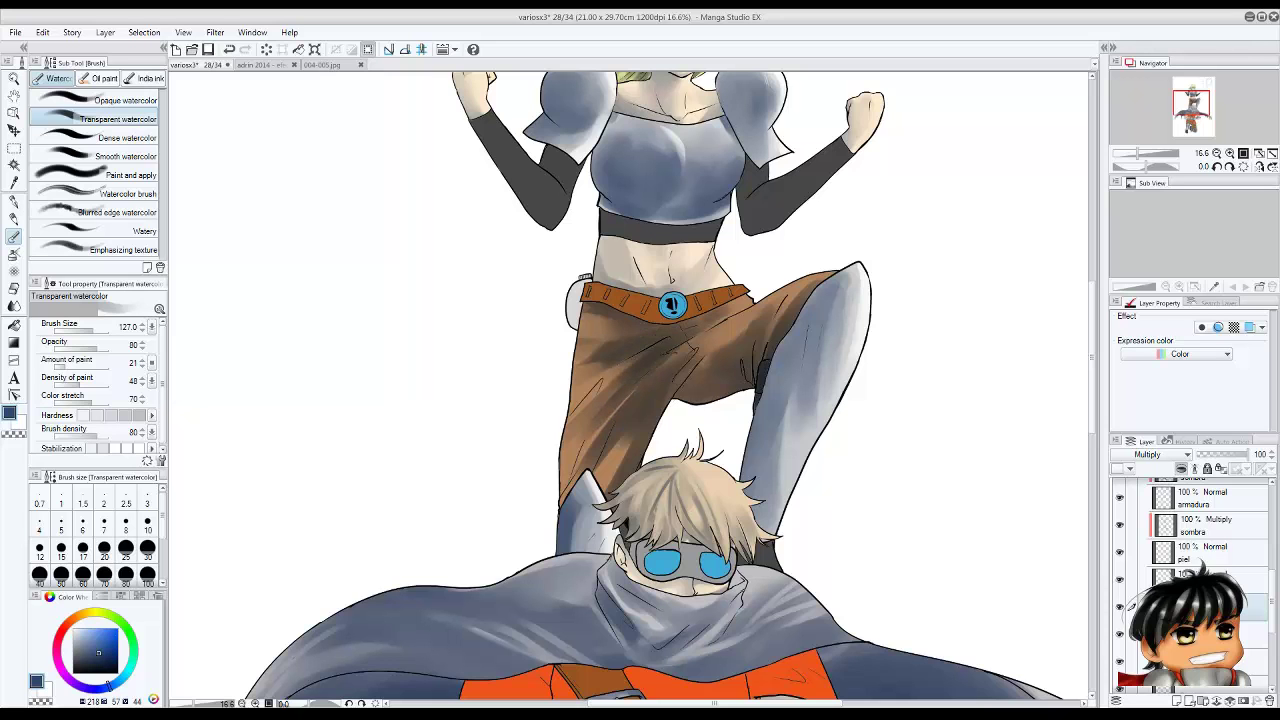
key(ctrl+0)
key(ctrl+s)
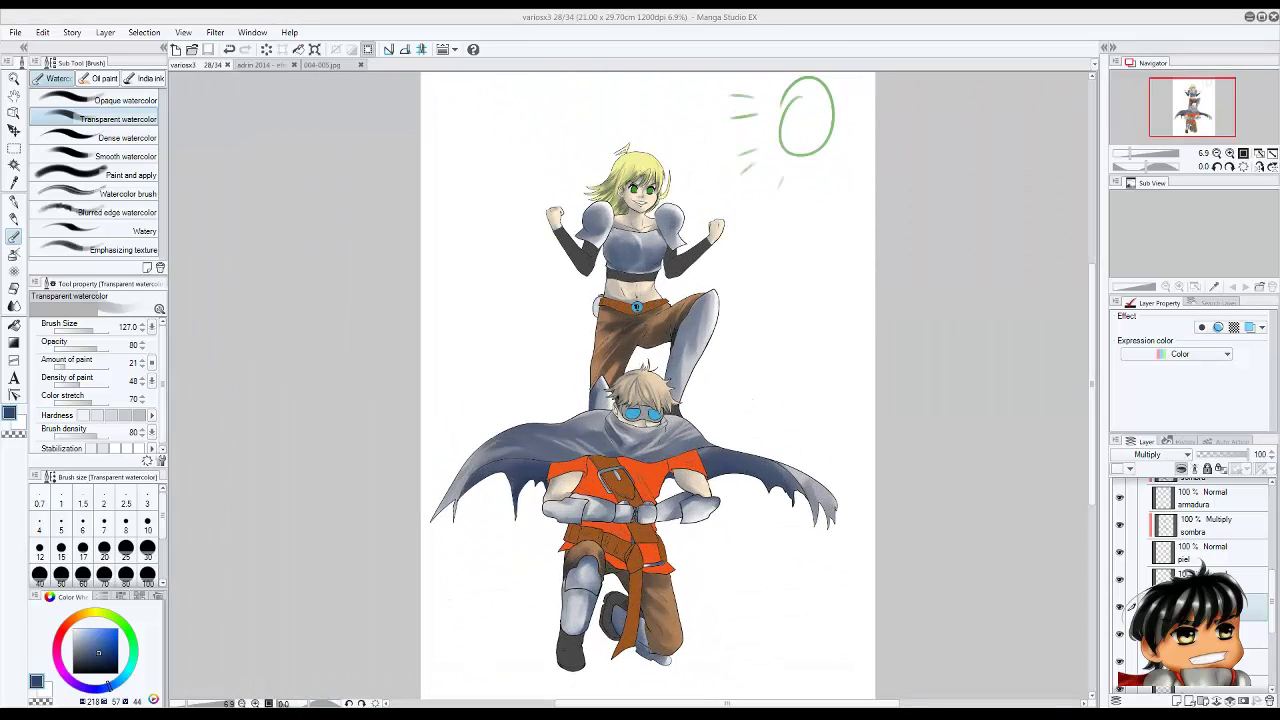
Shade the flask hanging behind the woman's belt with dark blue at brush sizes 209.0 and 111.3 on a Multiply layer.
key(ctrl+plus)
scroll(630, 390, down, 4)
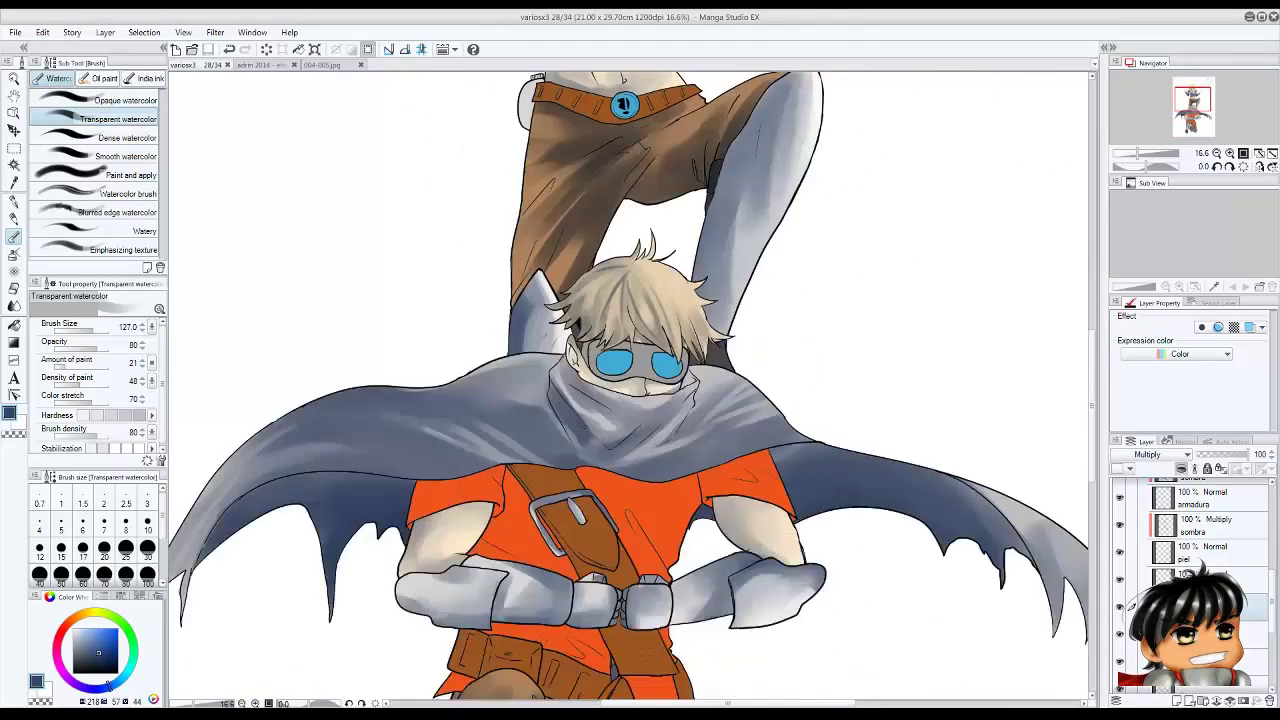
scroll(1132, 605, down, 5)
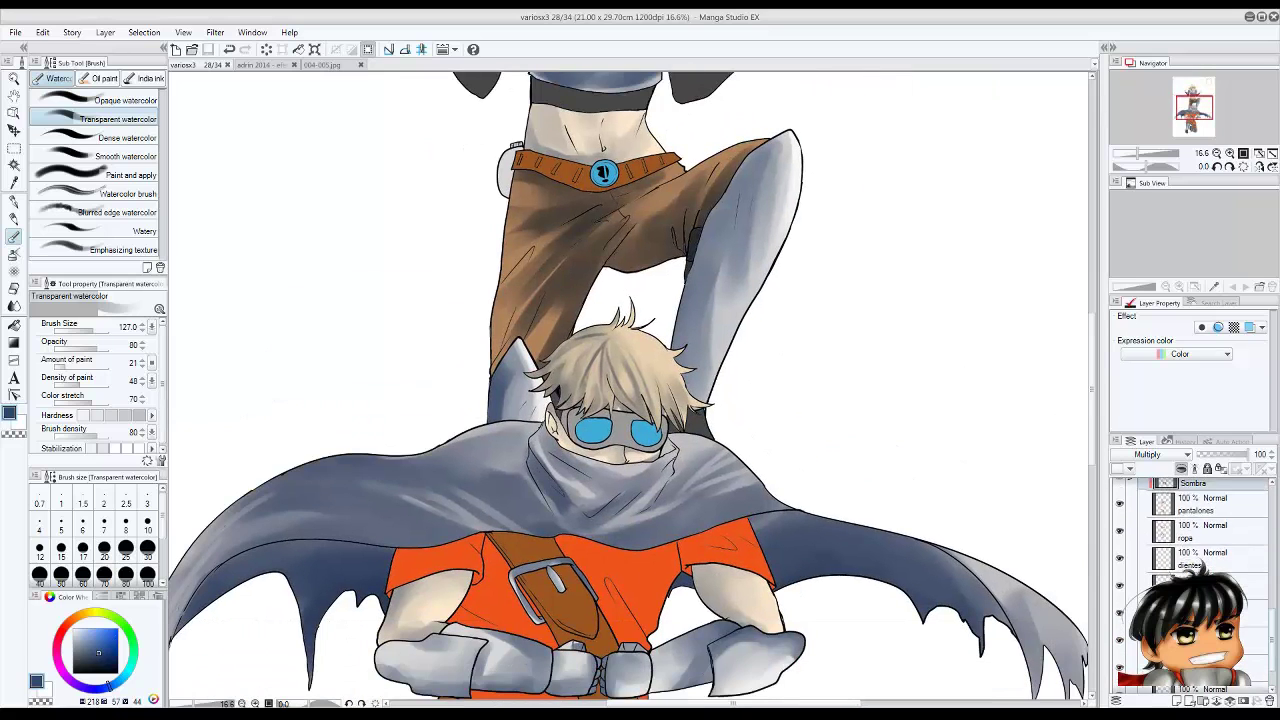
key(ctrl+z)
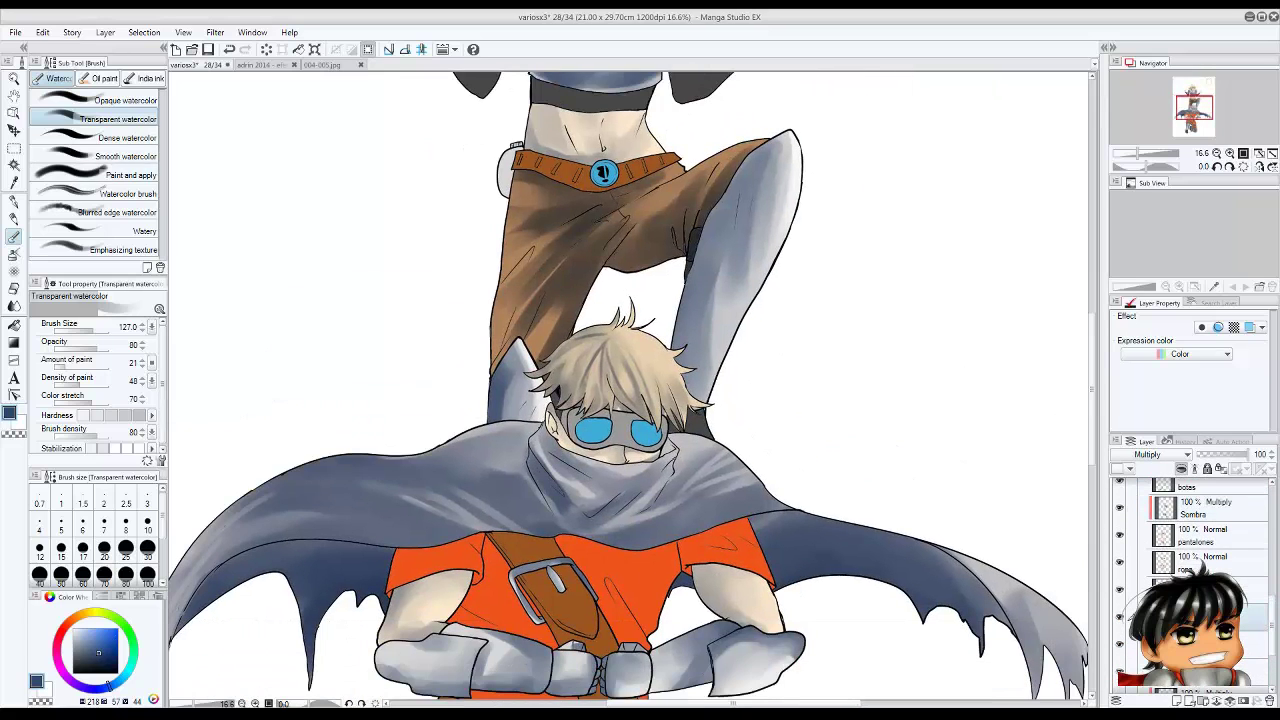
key(ctrl+plus)
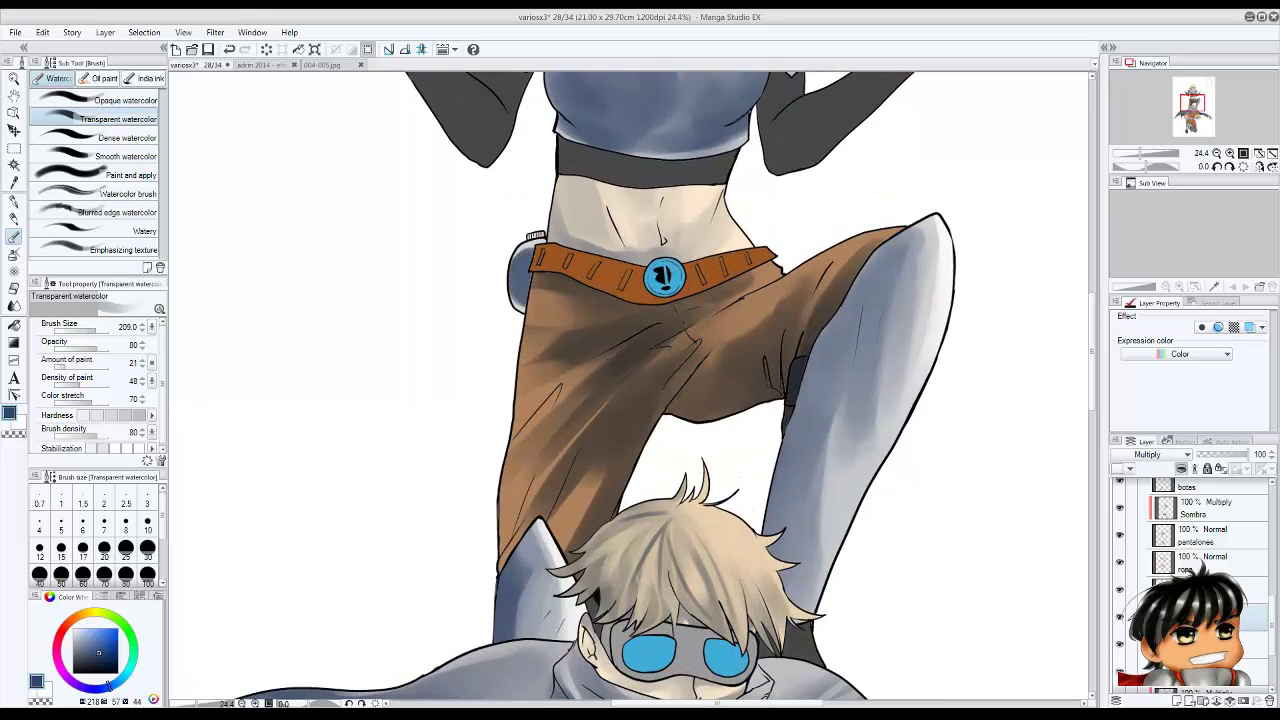
scroll(519, 250, up, 2)
scroll(528, 240, up, 1)
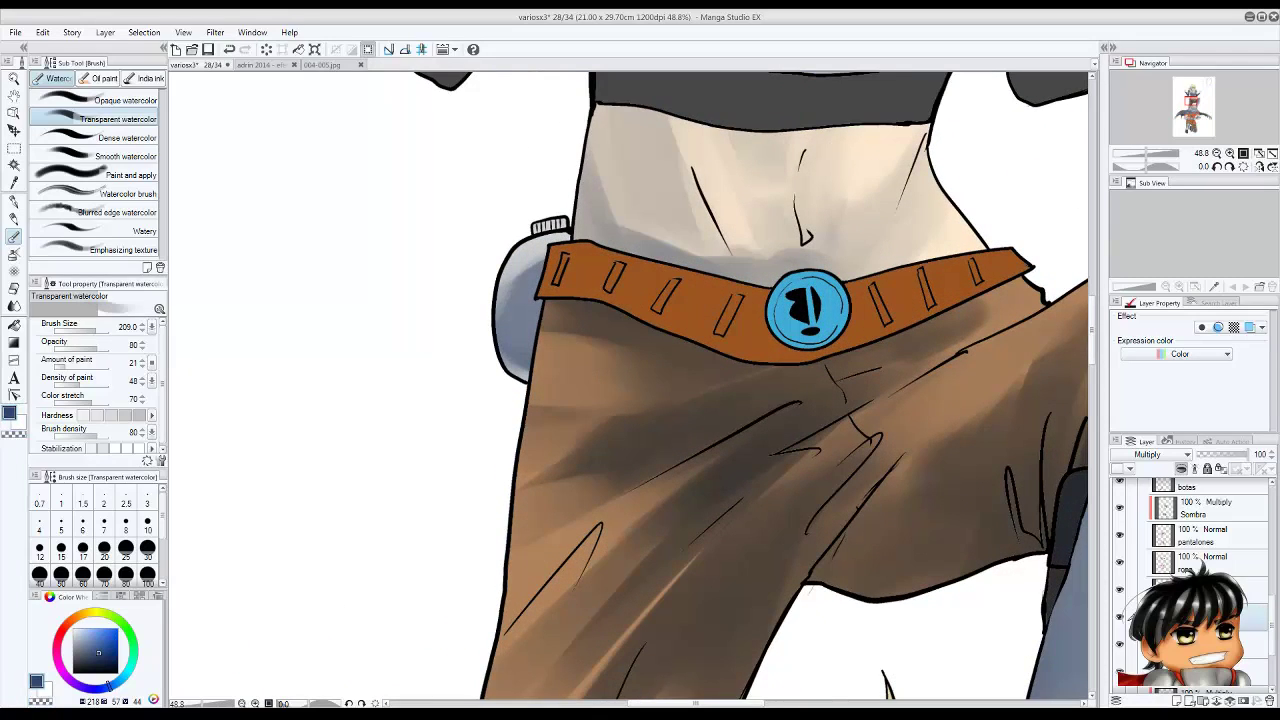
drag(525, 255, 515, 345)
click(147, 548)
mouse_move(538, 228)
mouse_down()
mouse_move(552, 225)
mouse_move(530, 300)
mouse_up()
scroll(630, 390, down, 1)
drag(505, 255, 508, 320)
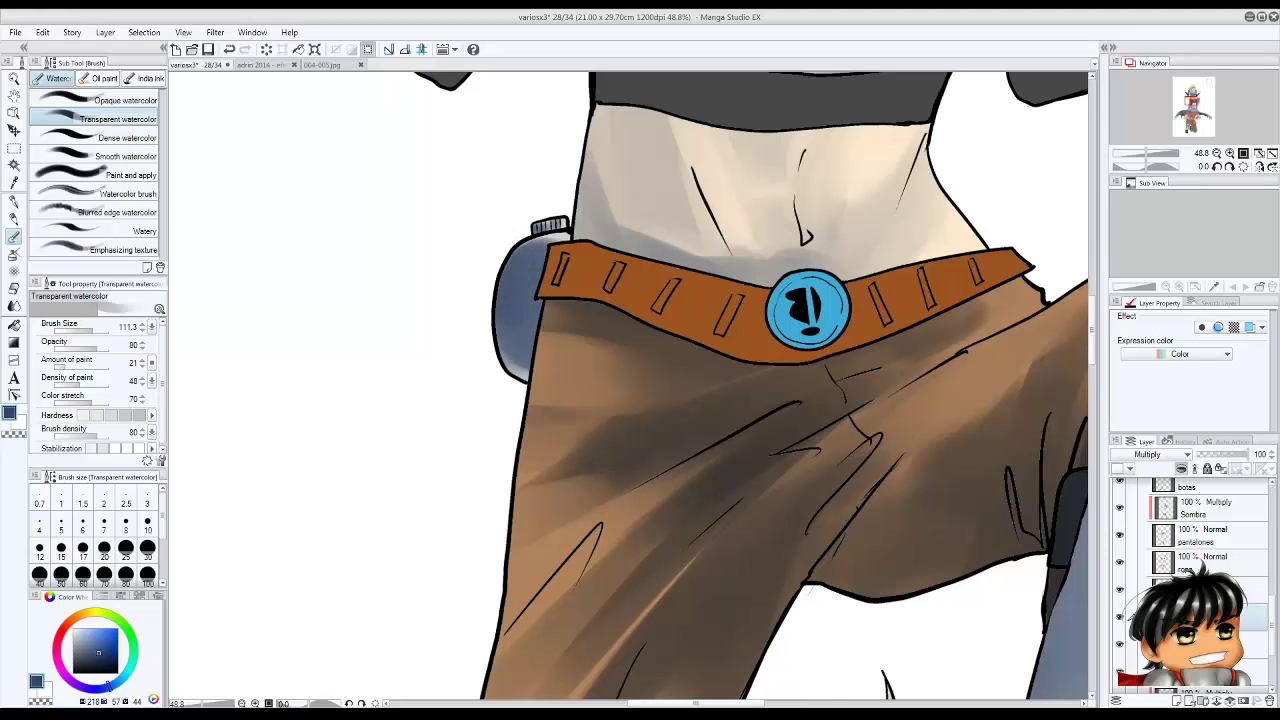
scroll(630, 390, down, 2)
scroll(630, 390, down, 2)
scroll(630, 390, up, 3)
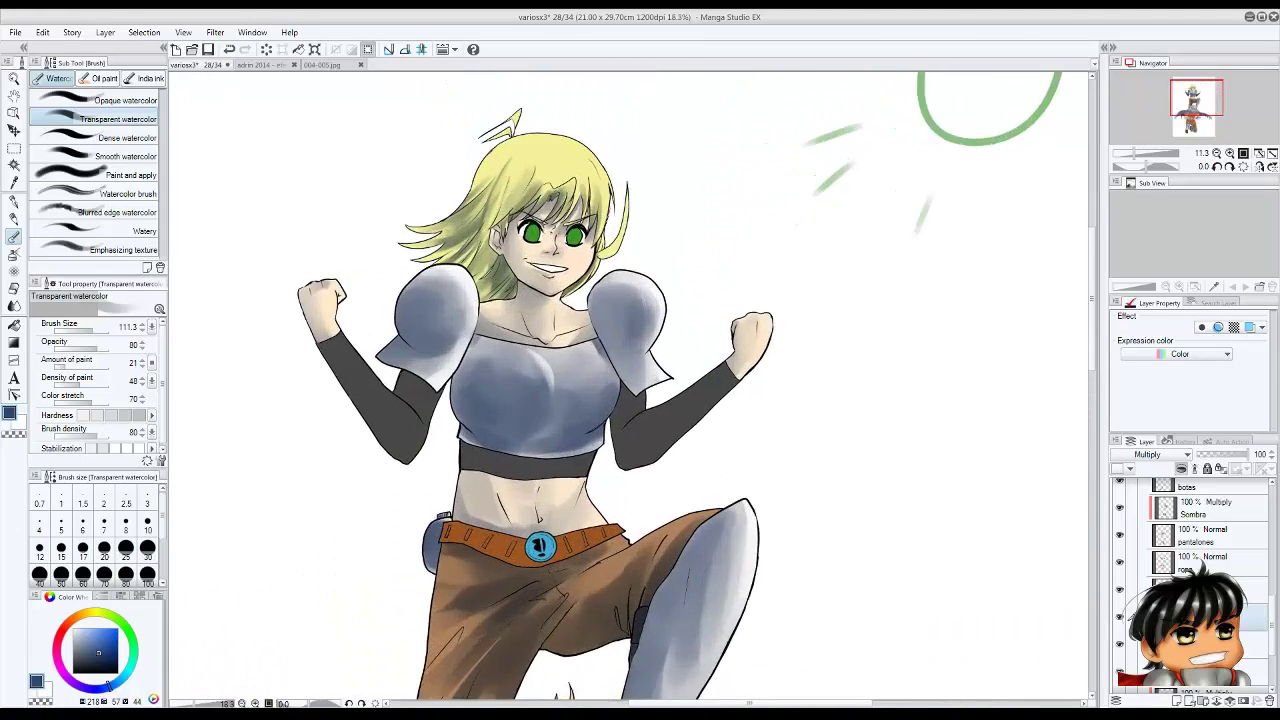
scroll(520, 280, up, 4)
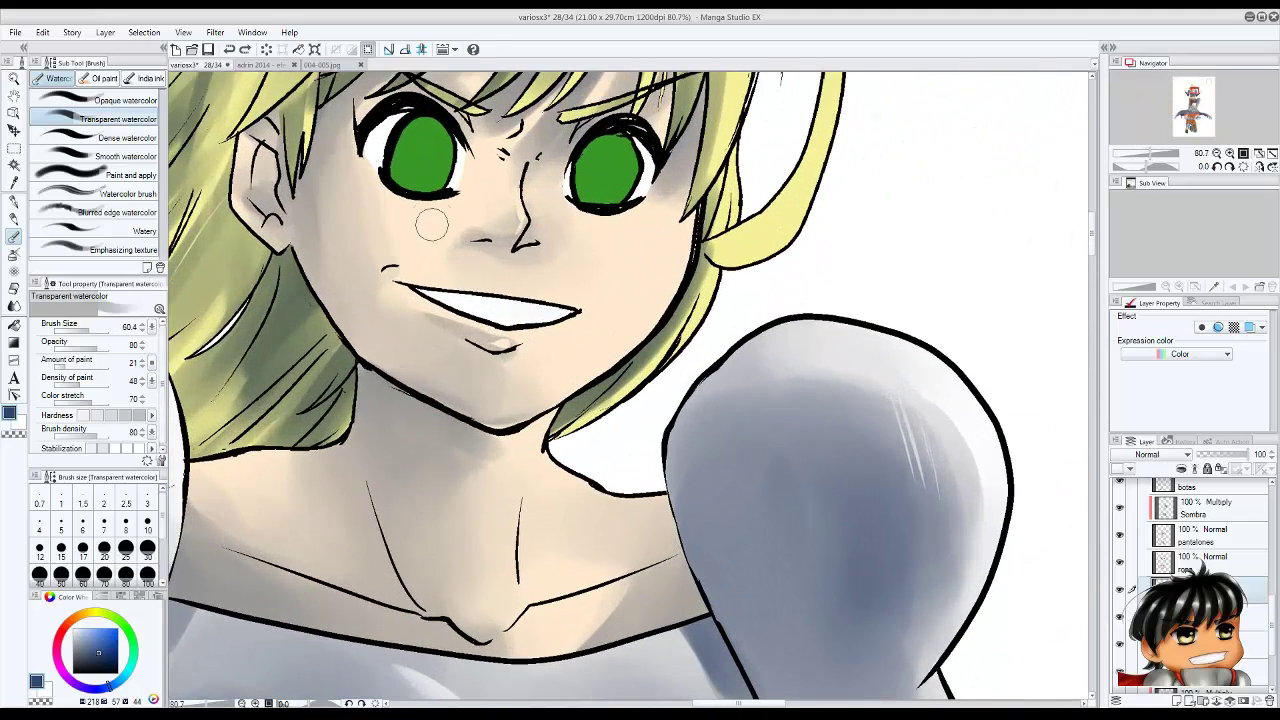
drag(572, 314, 420, 292)
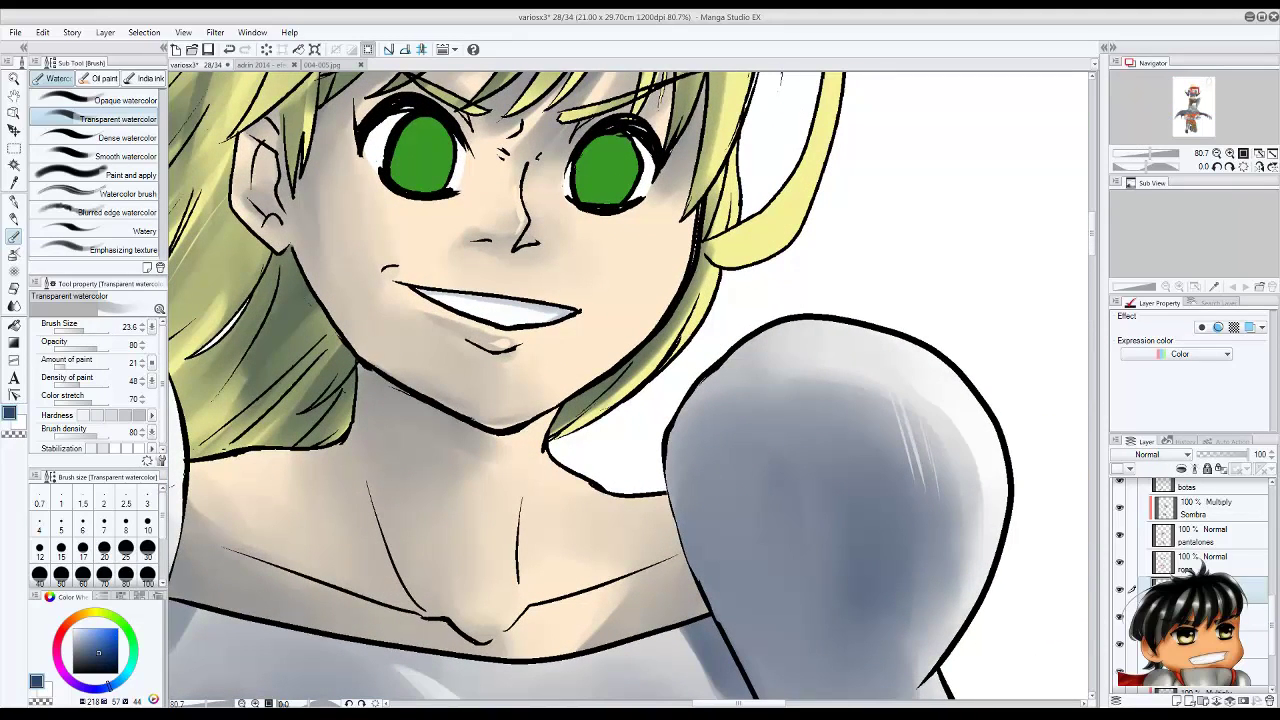
drag(572, 316, 540, 318)
key(ctrl+z)
key(ctrl+z)
key(ctrl+z)
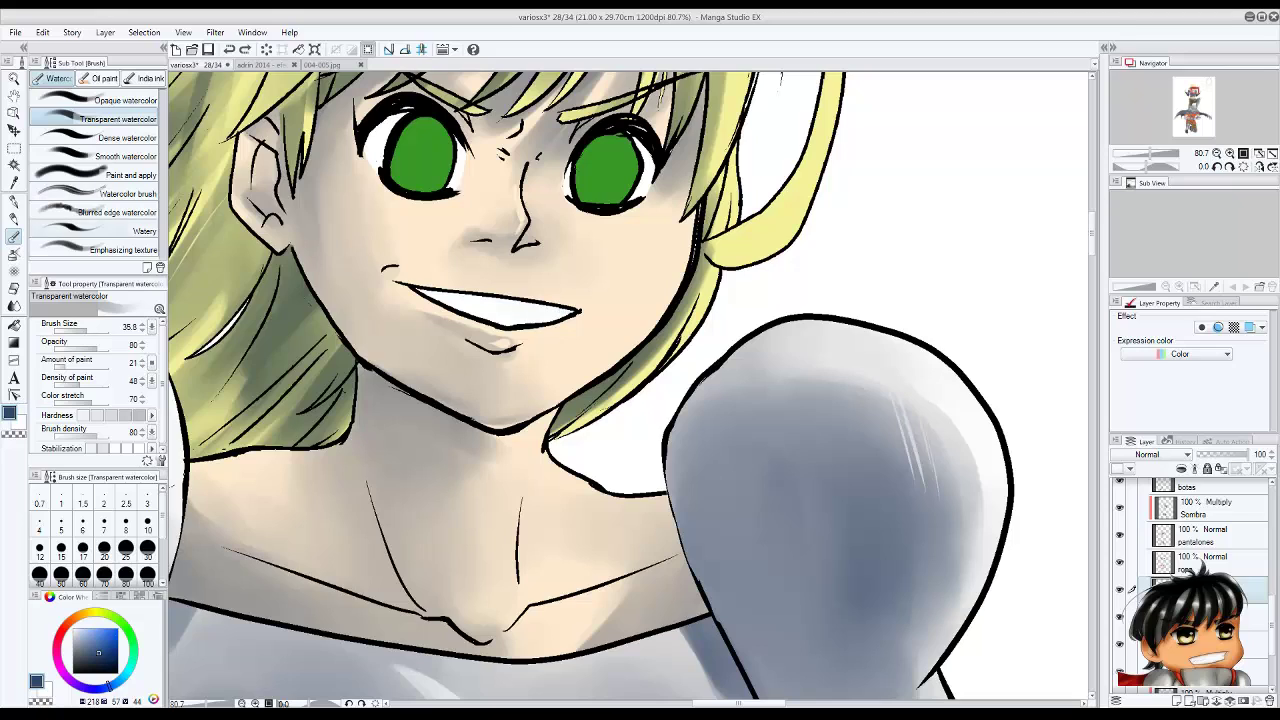
Set the teeth's shadow layer to Multiply and shade the woman's teeth with dark blue, refining with transparent colour at brush size 18.8.
key(ctrl+z)
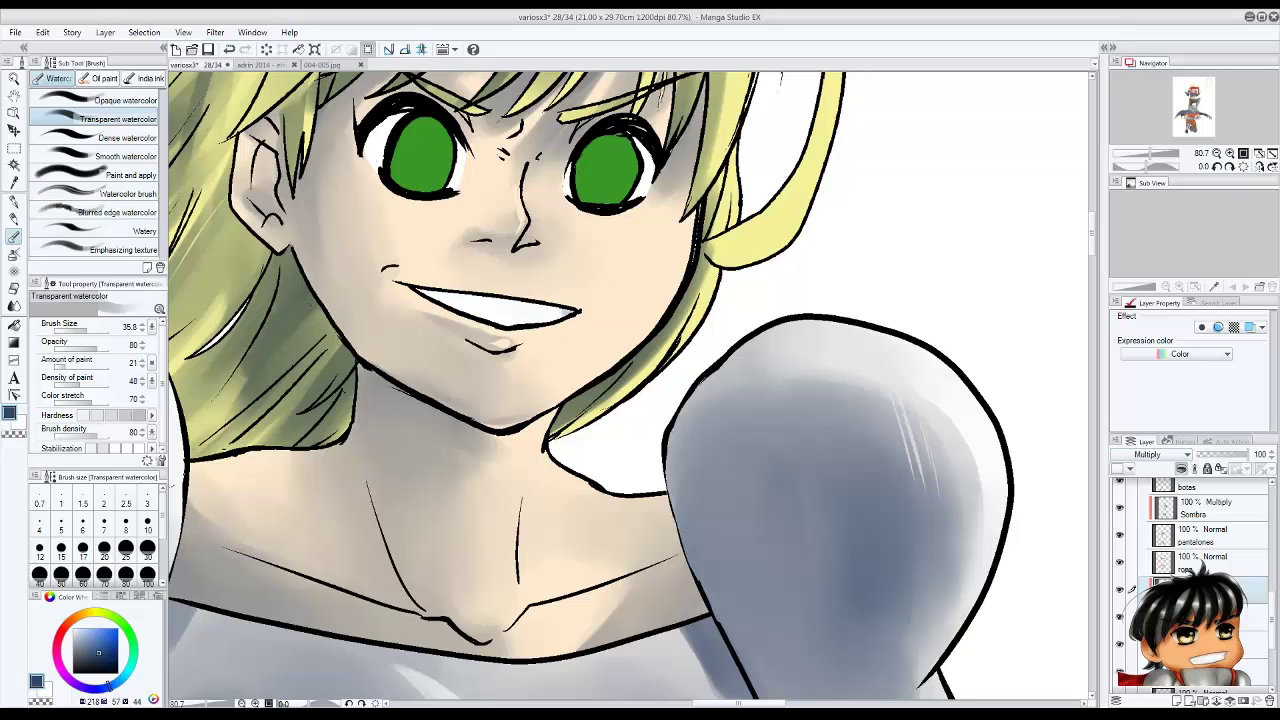
key(ctrl+z)
drag(572, 314, 455, 294)
key(bracketleft)
key(bracketleft)
key(bracketleft)
key(bracketleft)
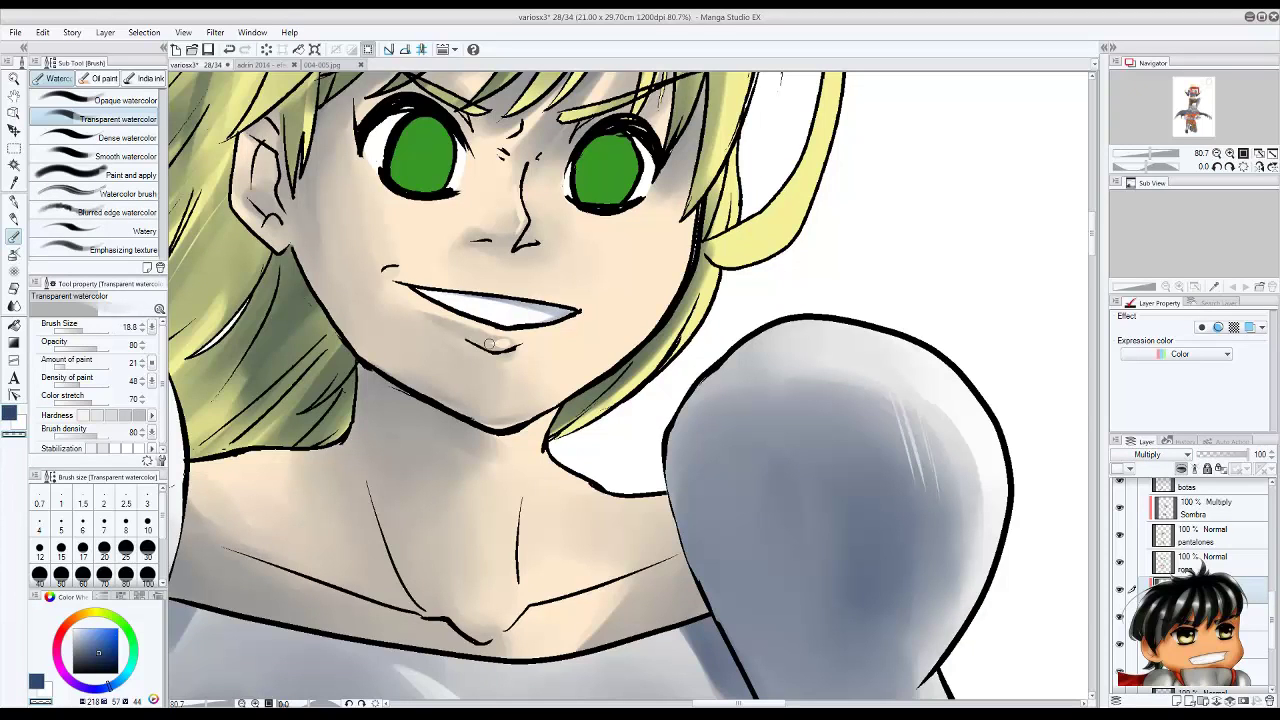
key(bracketleft)
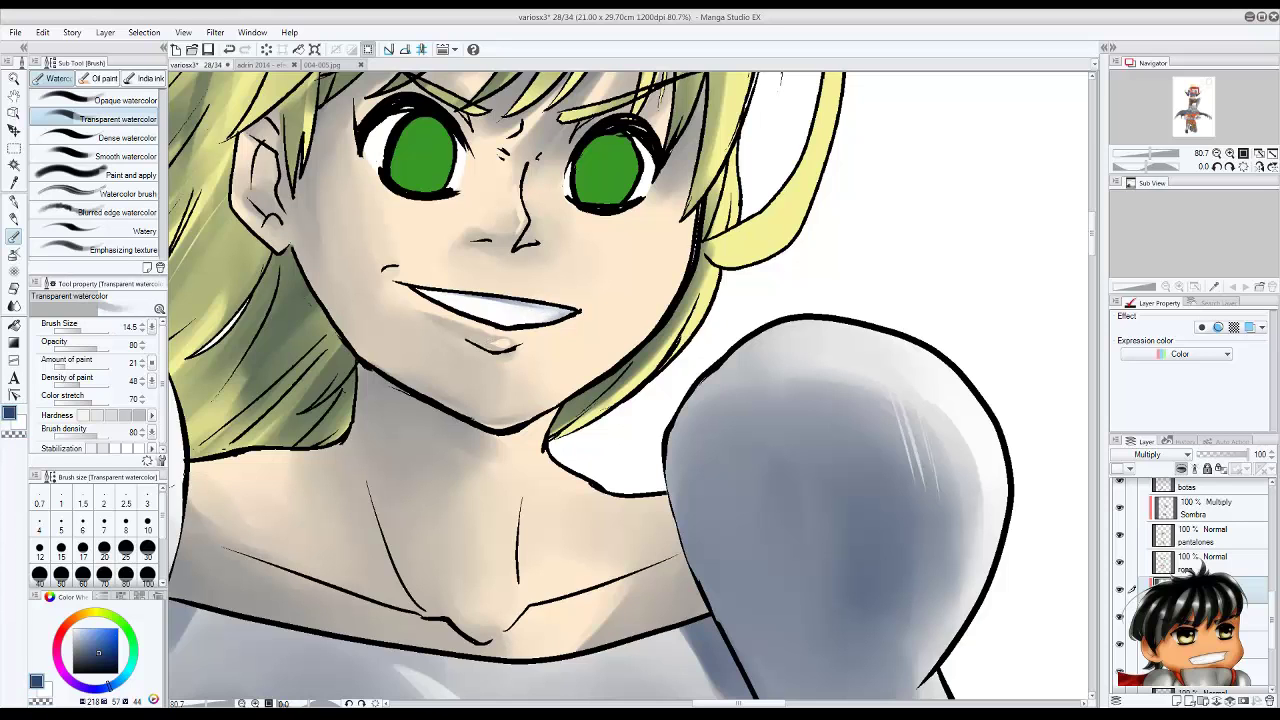
key(c)
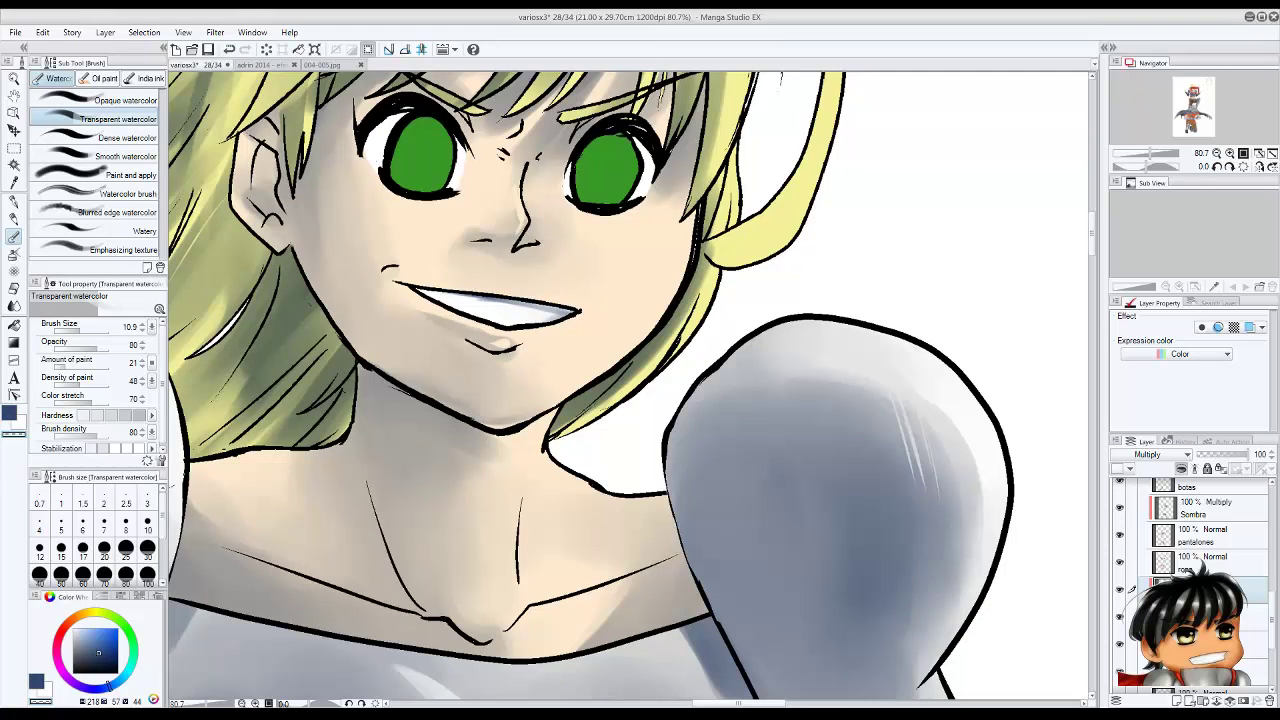
Set the brush size to 35.6 and examine the shading on the woman's face, teeth and armour and on both figures.
scroll(371, 200, down, 2)
key(bracketright)
key(bracketright)
key(bracketright)
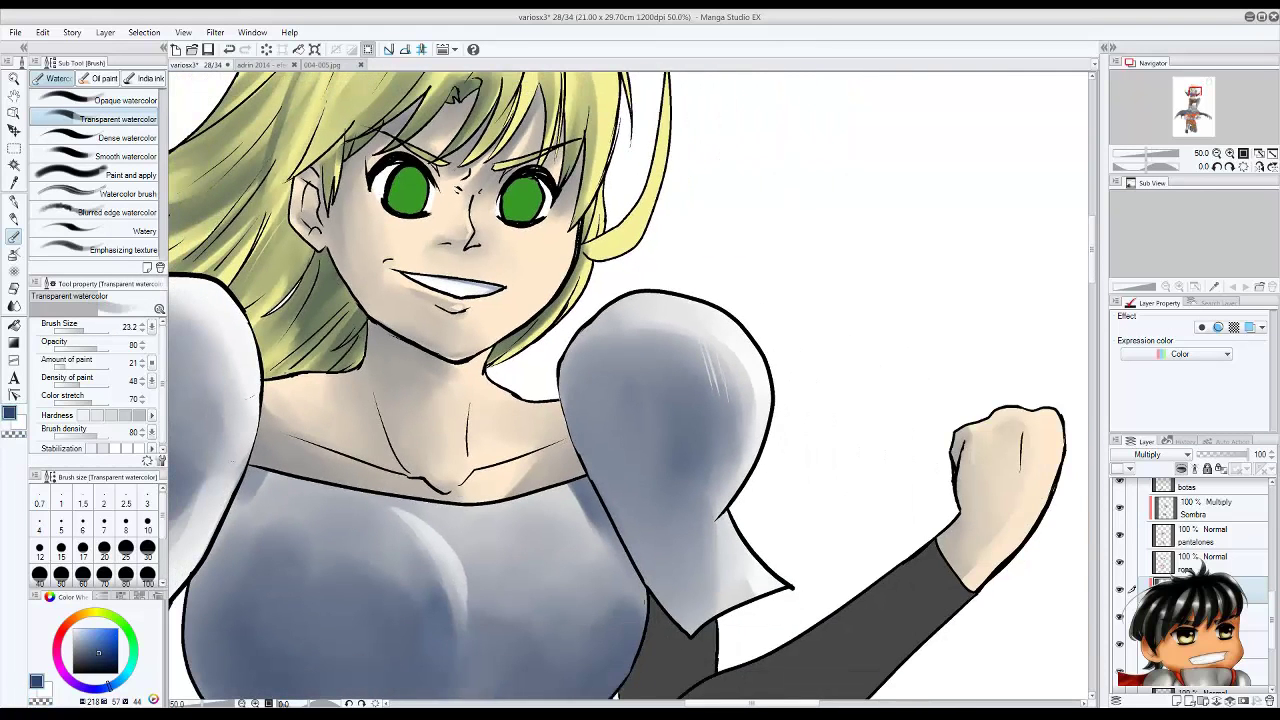
scroll(315, 325, down, 1)
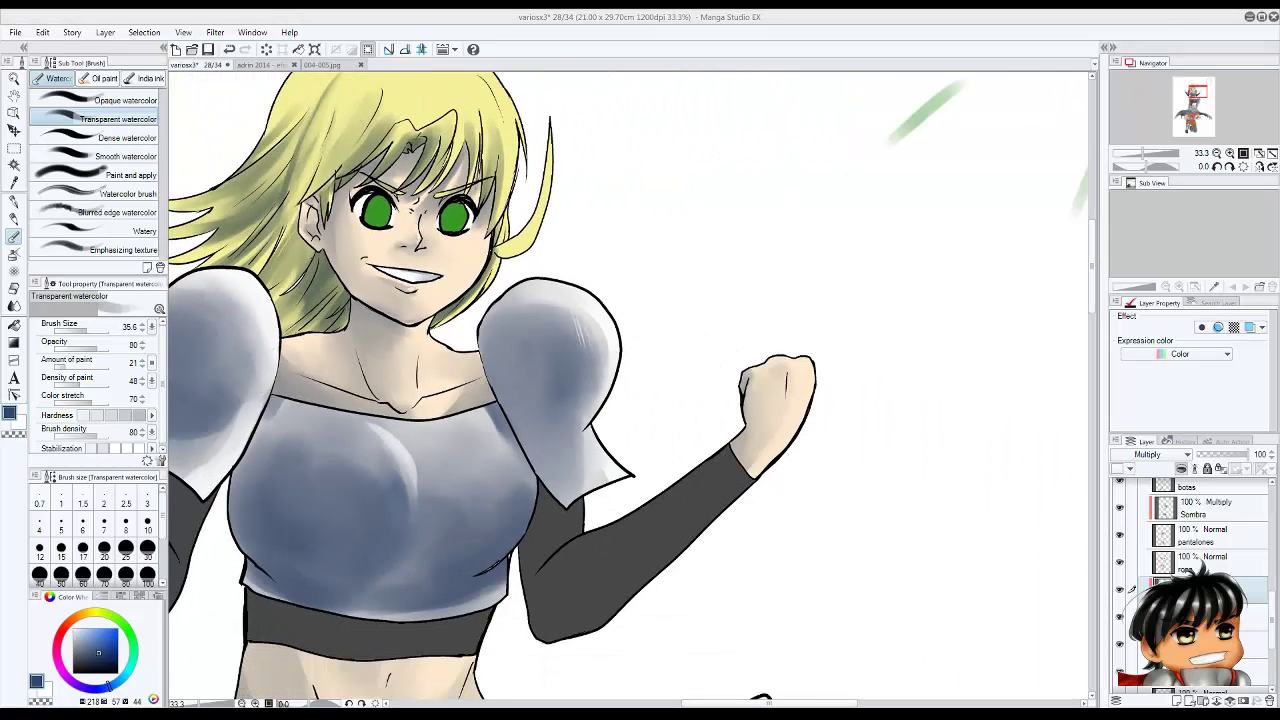
scroll(225, 80, up, 2)
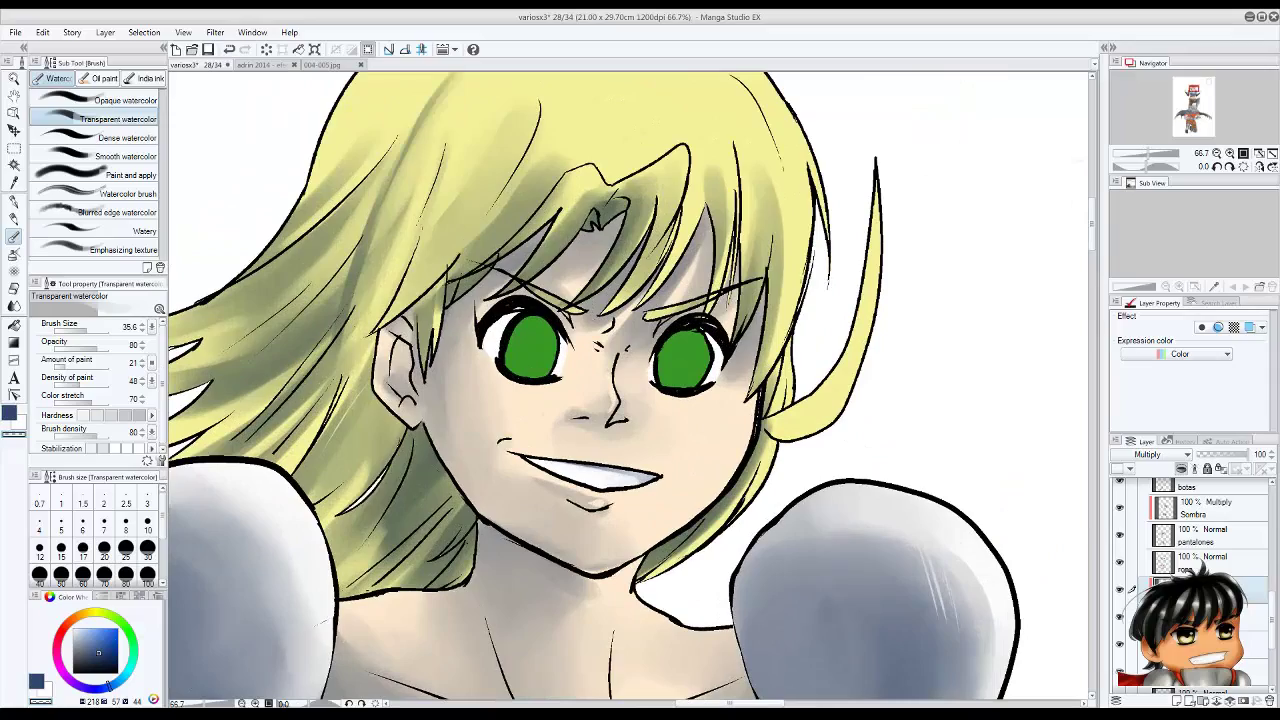
scroll(631, 389, up, 2)
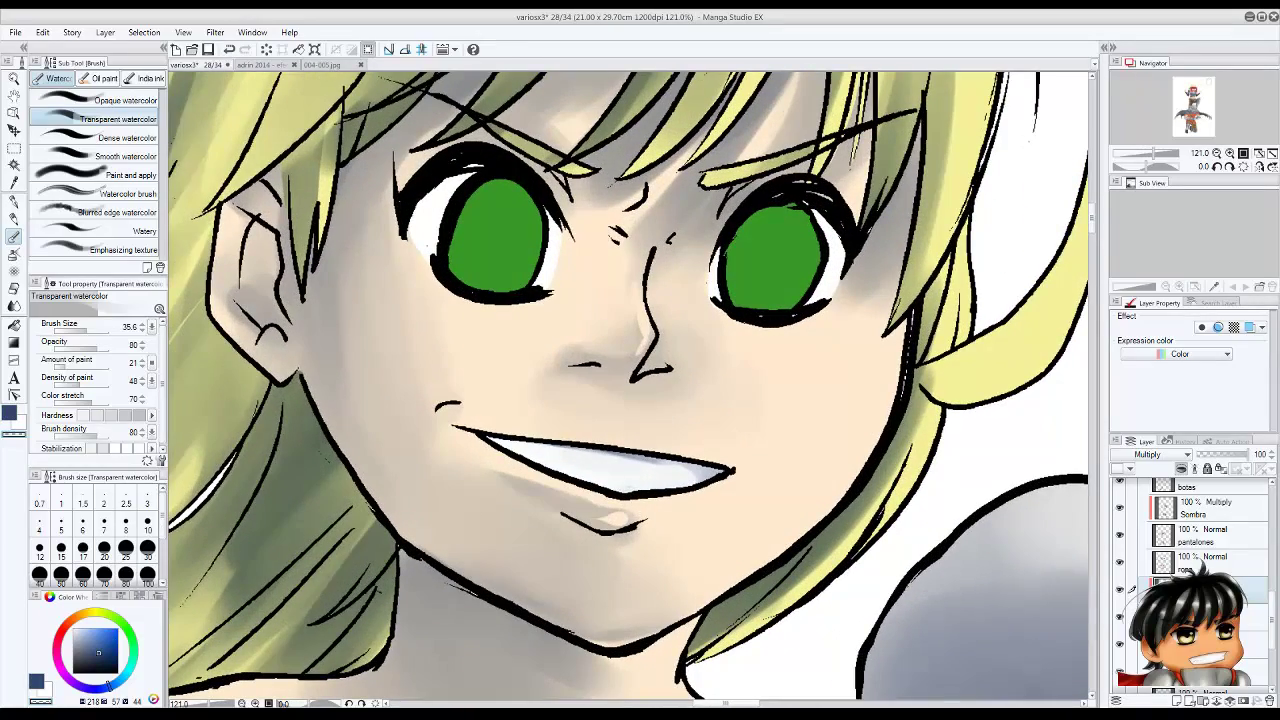
scroll(700, 477, down, 4)
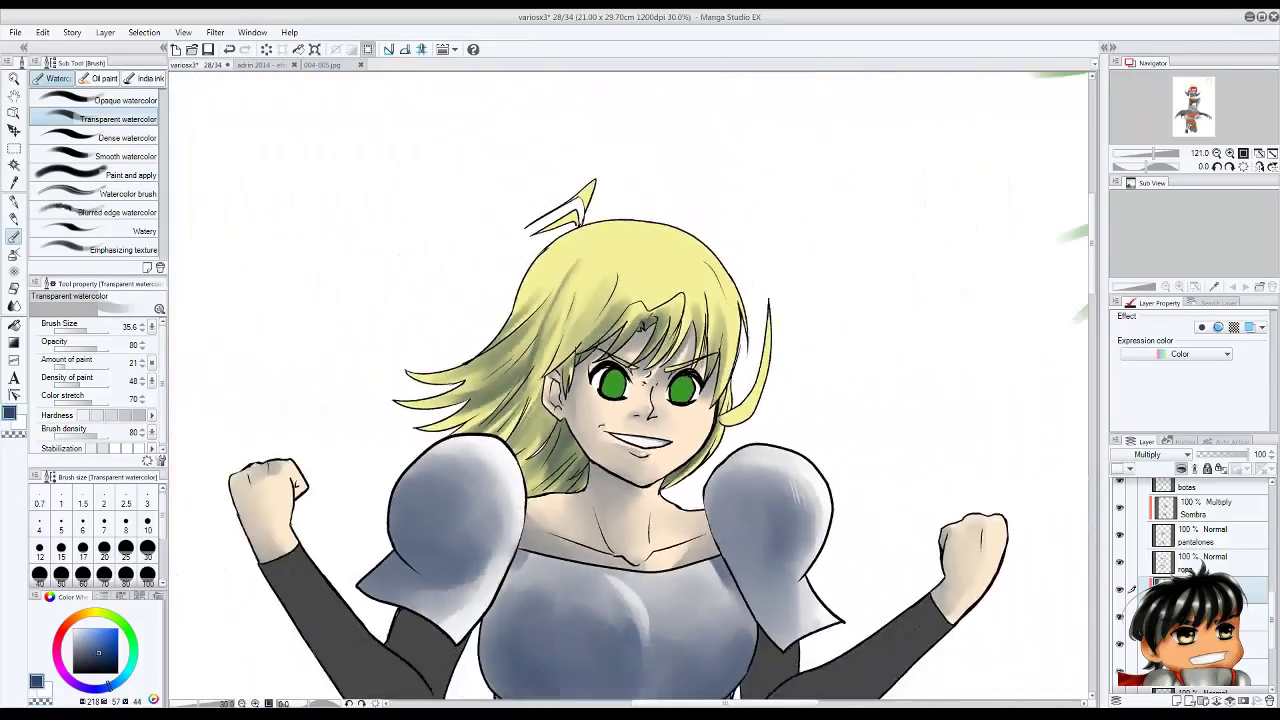
scroll(560, 400, up, 1)
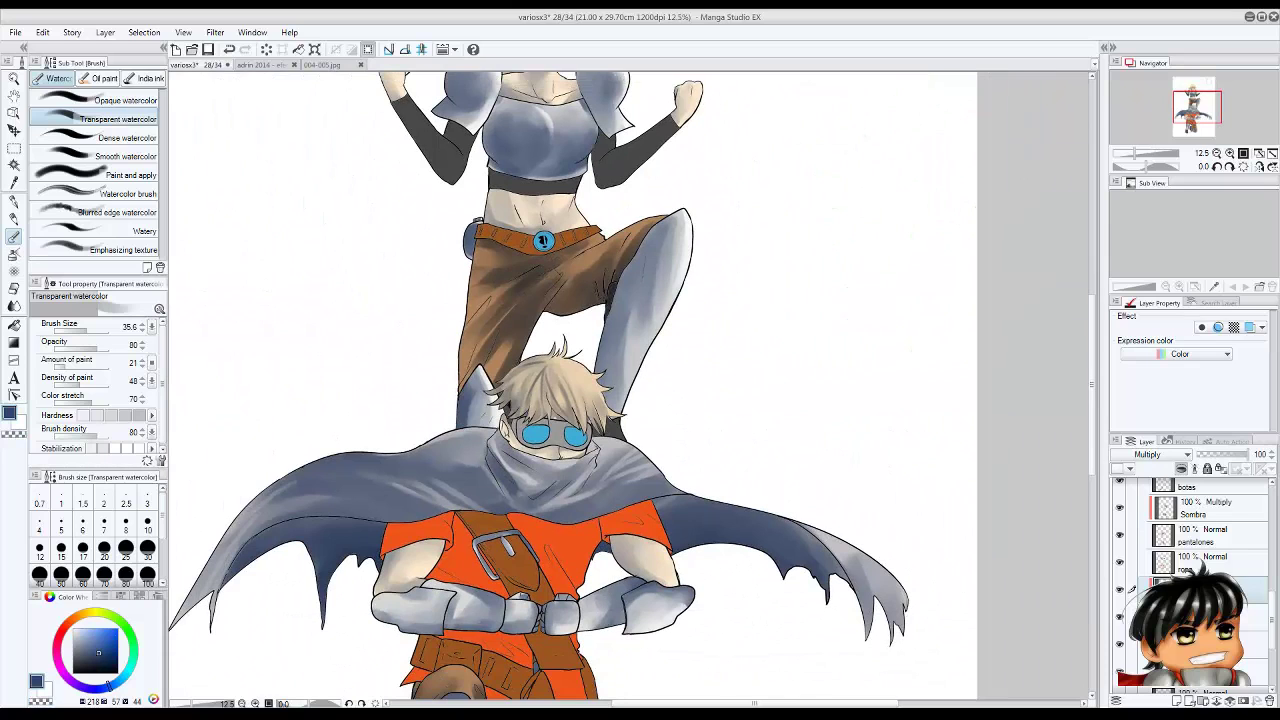
Add a clipped Multiply shadow layer for the belts and shade the woman's belt, refining with transparent colour at brush size 245.5.
scroll(1200, 530, down, 2)
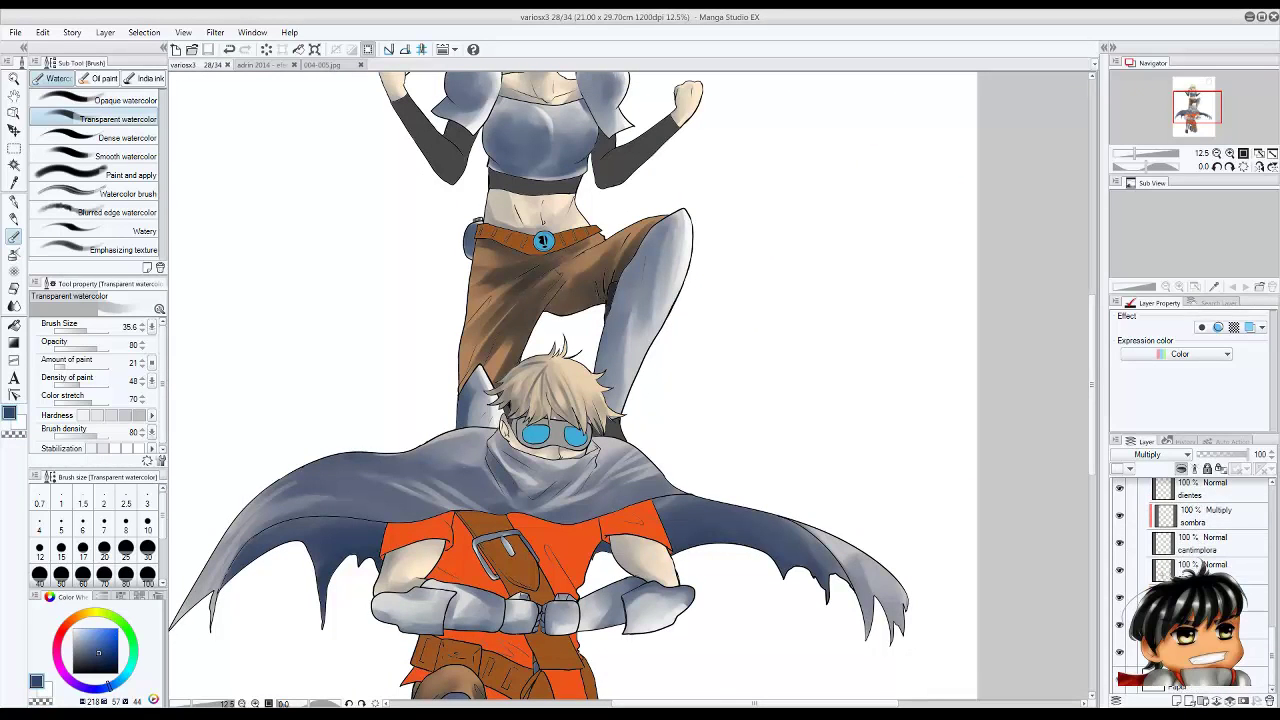
click(1205, 568)
click(1195, 568)
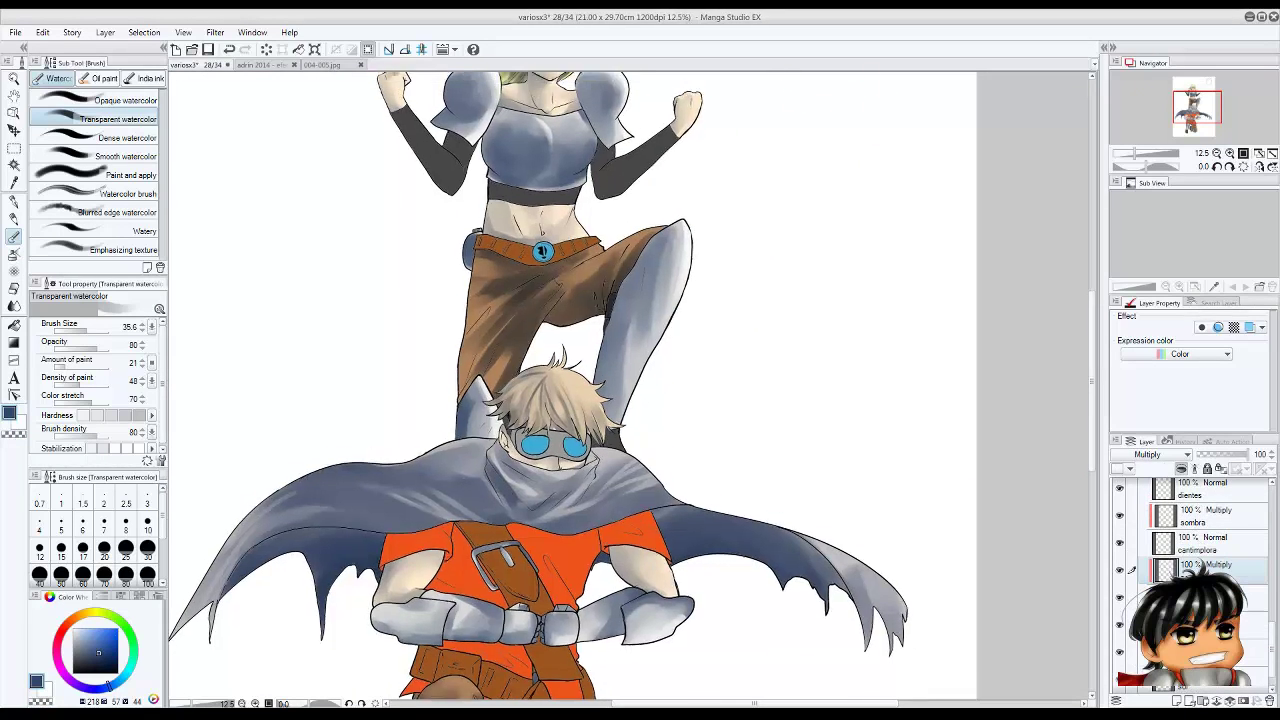
key(ctrl+plus)
key(bracketright)
key(bracketright)
key(bracketright)
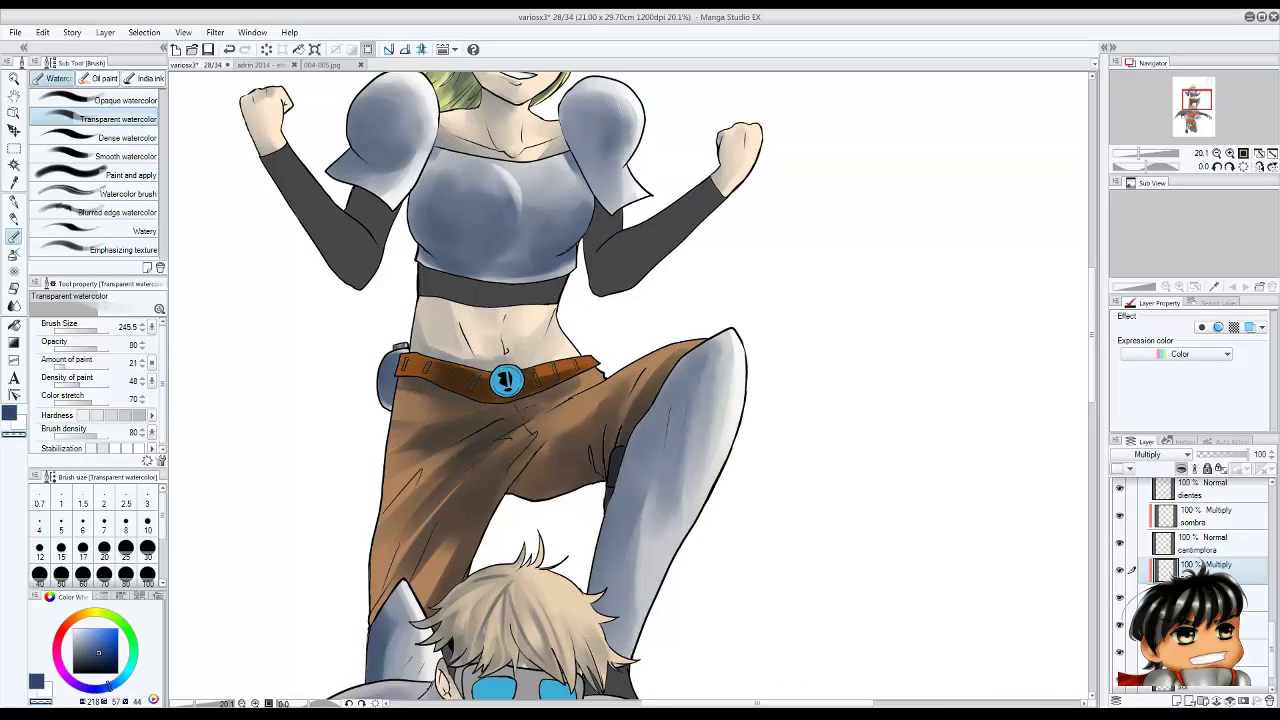
Shade the man's chest strap, waist belt and pouches with dark blue, using brush size 188.0.
scroll(630, 390, down, 3)
drag(630, 600, 630, 200)
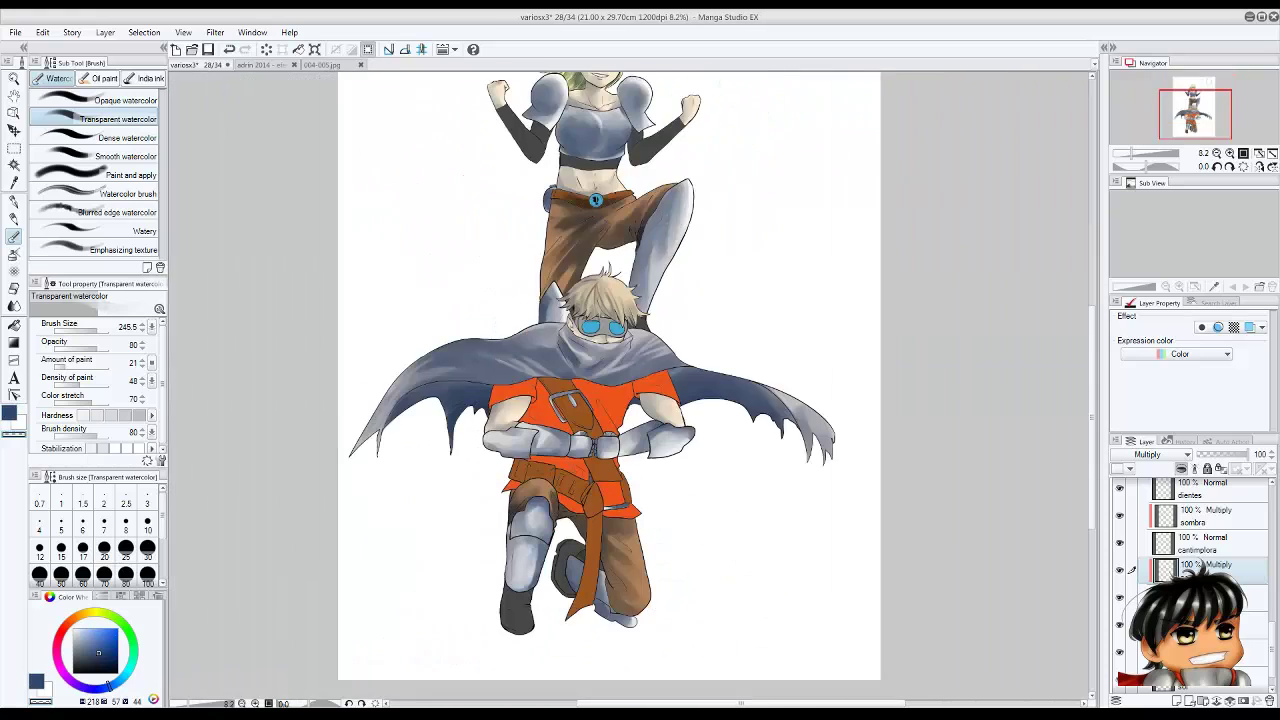
scroll(630, 390, up, 3)
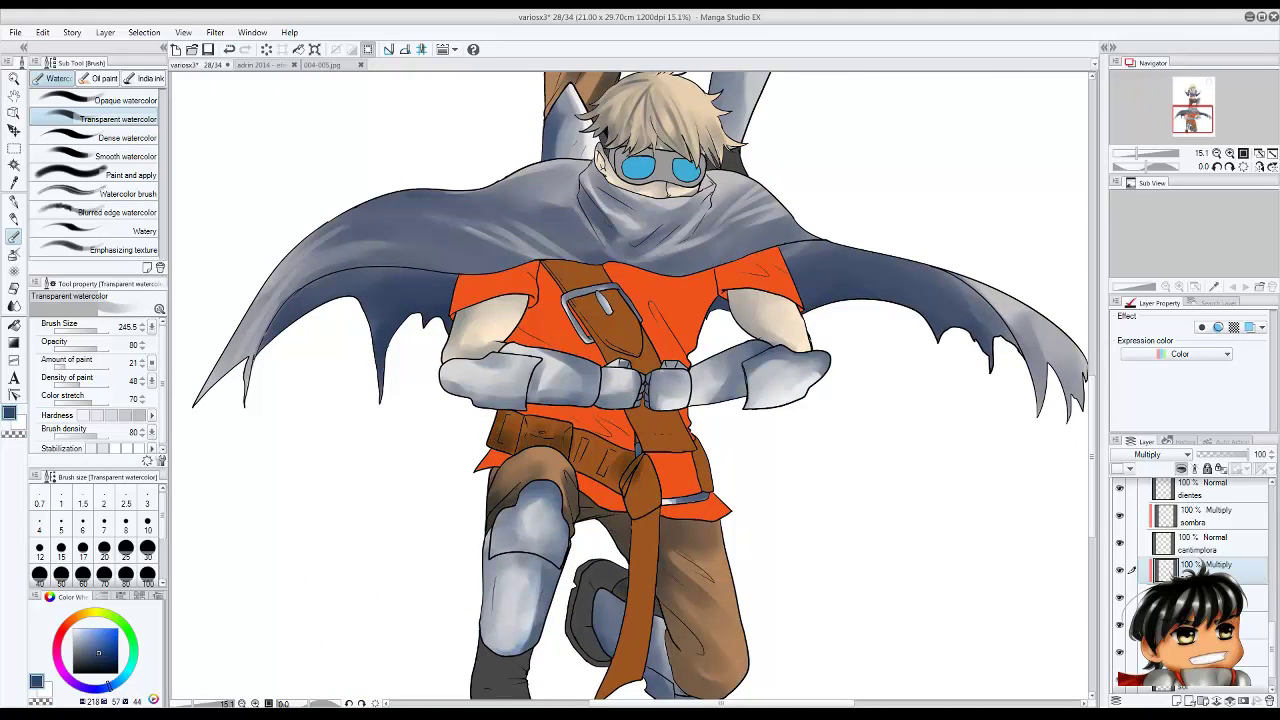
scroll(634, 388, down, 1)
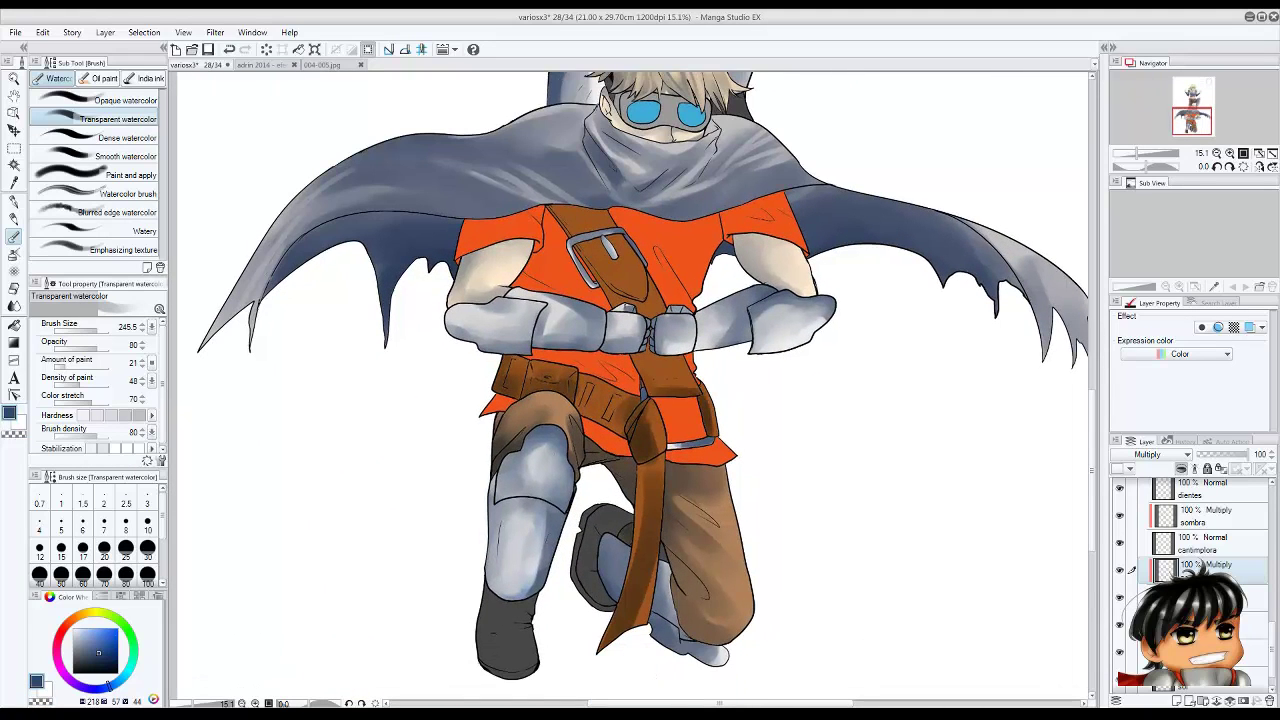
key(bracketright)
mouse_move(560, 212)
mouse_down()
mouse_move(628, 280)
mouse_move(668, 365)
mouse_move(648, 302)
mouse_up()
key(bracketleft)
key(bracketleft)
key(bracketleft)
scroll(650, 308, up, 2)
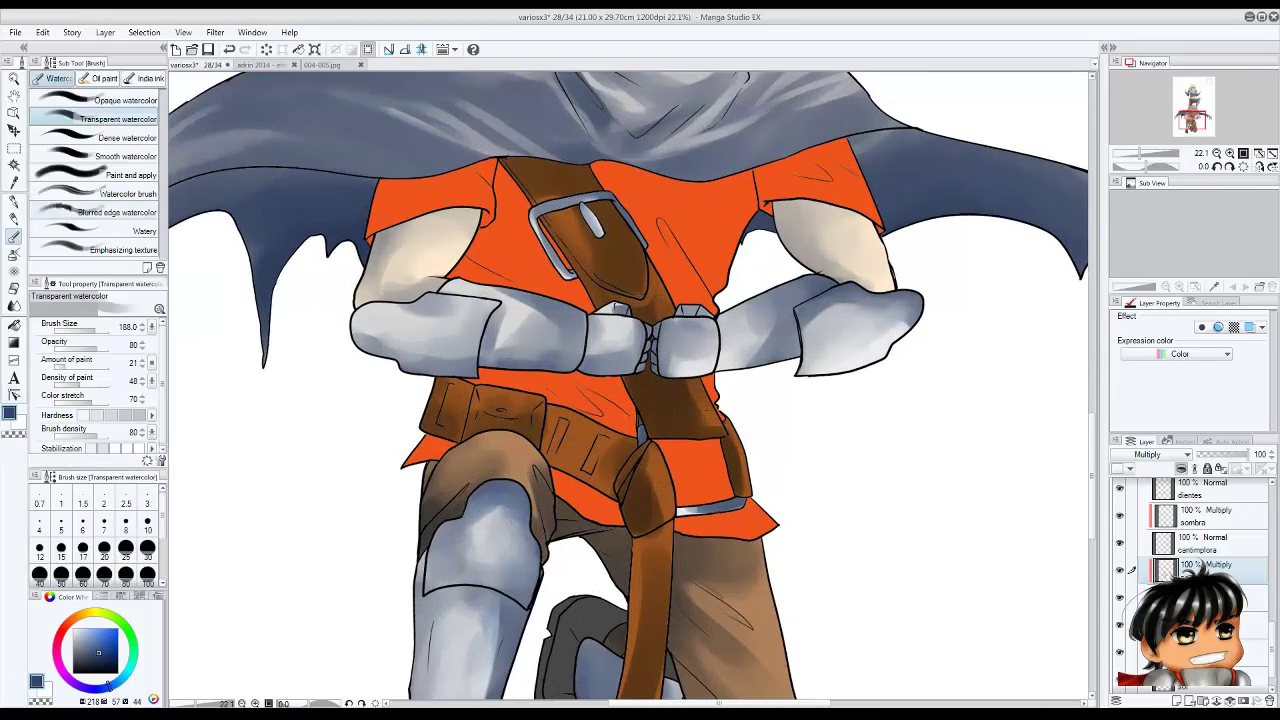
Deepen the shadows on the man's chest strap and buckle flap at brush size 397.3, refining with transparent colour at 94.5.
key(bracketright)
mouse_move(605, 298)
mouse_down()
mouse_move(622, 262)
mouse_move(590, 220)
mouse_move(585, 175)
mouse_move(535, 170)
mouse_up()
key(bracketright)
key(bracketright)
key(bracketright)
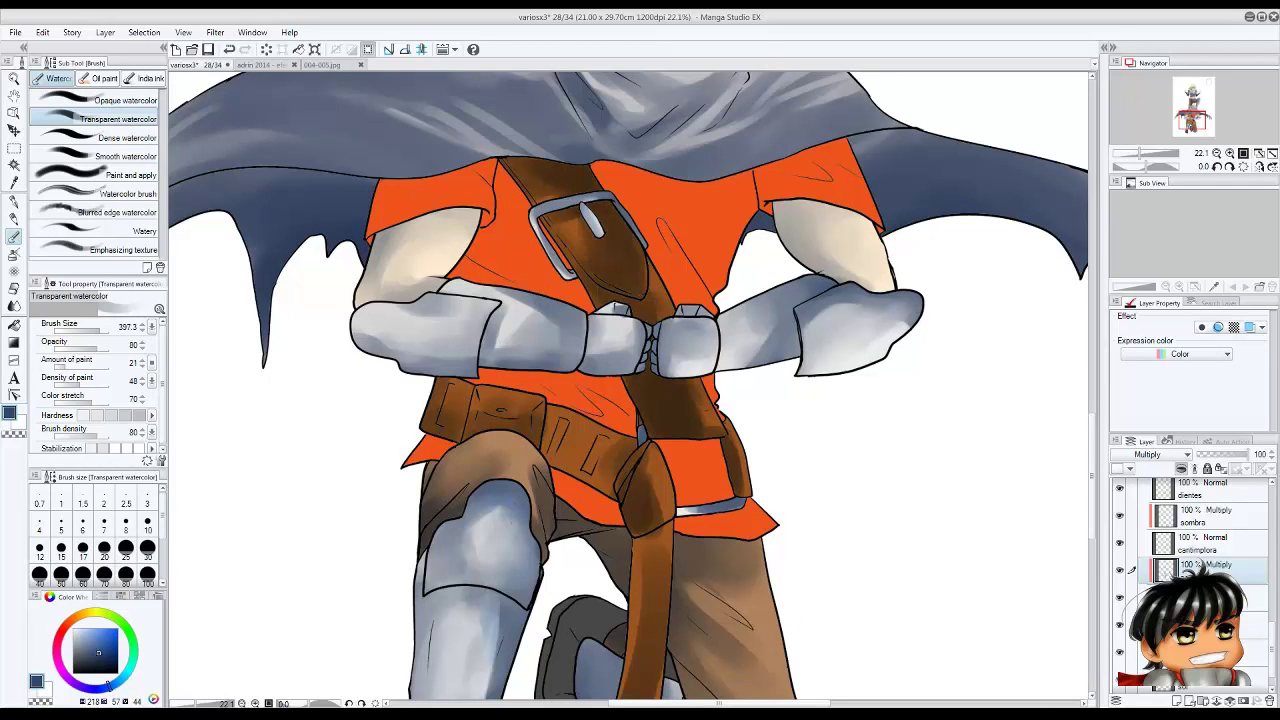
scroll(400, 280, down, 1)
scroll(630, 390, down, 1)
key(bracketleft)
key(bracketleft)
key(bracketleft)
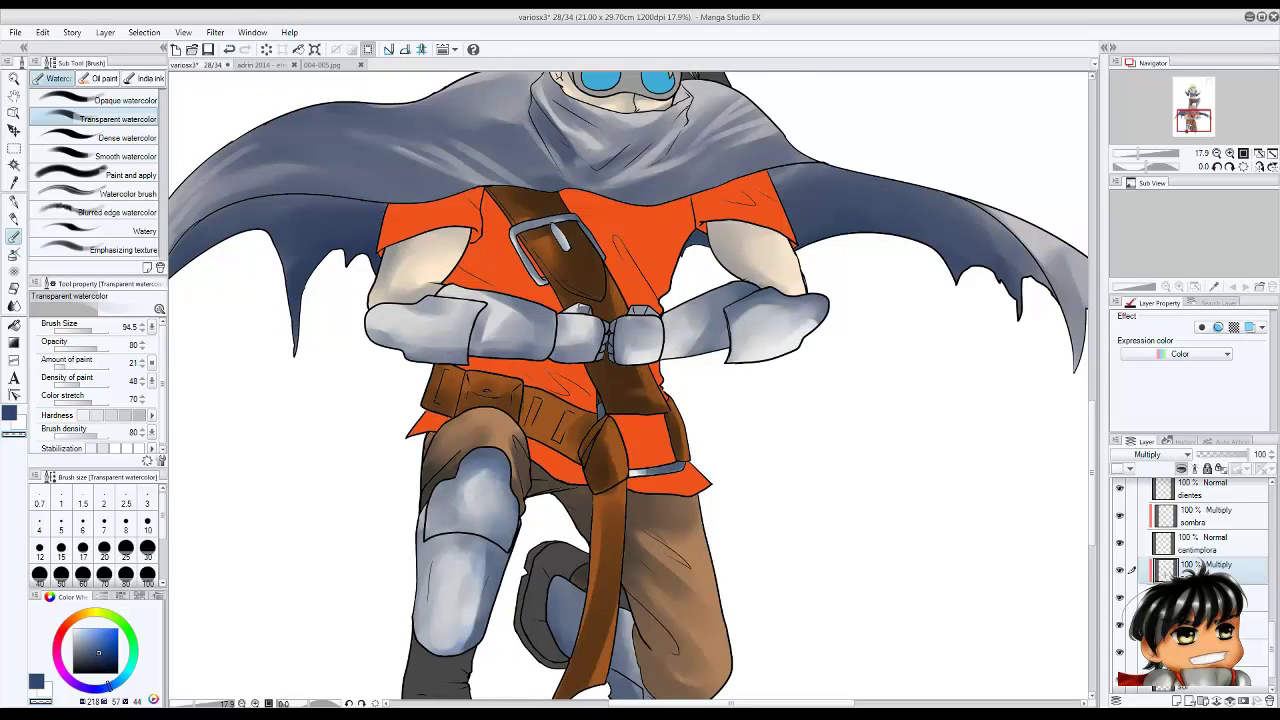
Shade the man's belt pouches, knot and hanging belt end with dark blue at brush size 226.3, softening with transparent colour.
key(bracketright)
key(bracketright)
key(bracketright)
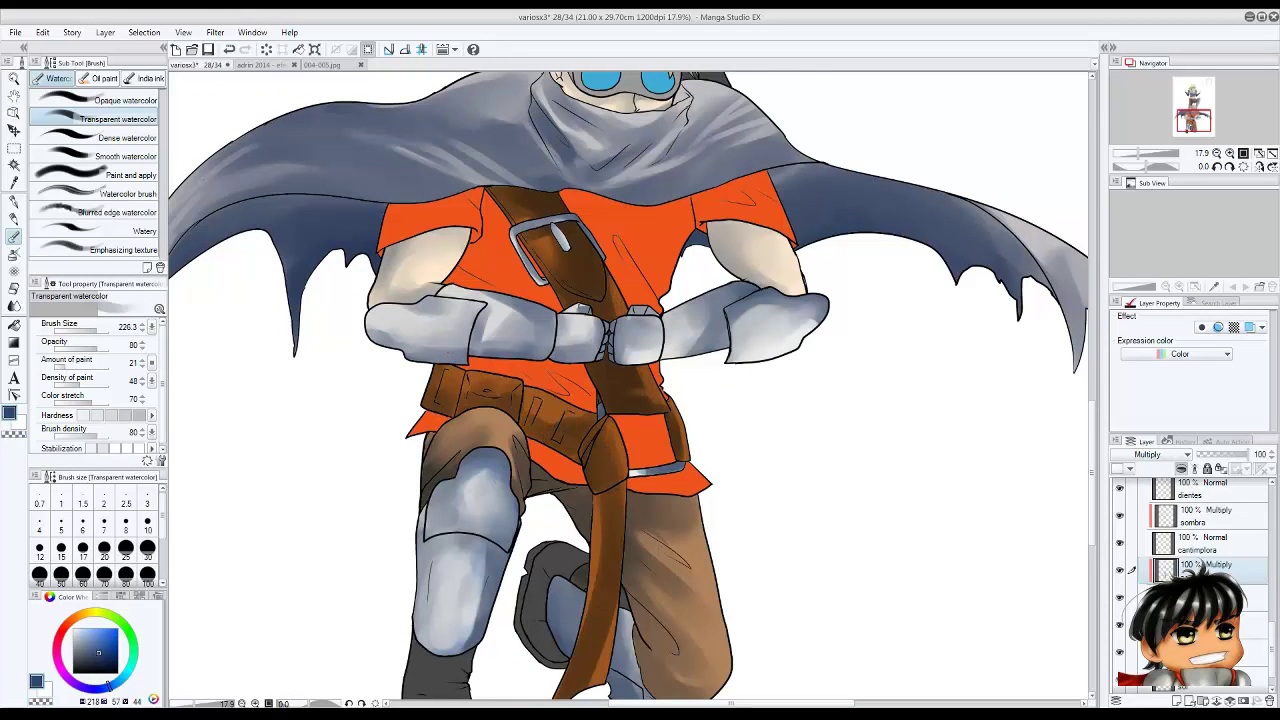
mouse_move(612, 455)
mouse_down()
mouse_move(604, 600)
mouse_move(602, 488)
mouse_move(620, 478)
mouse_up()
mouse_move(560, 410)
mouse_down()
mouse_move(586, 414)
mouse_move(616, 454)
mouse_up()
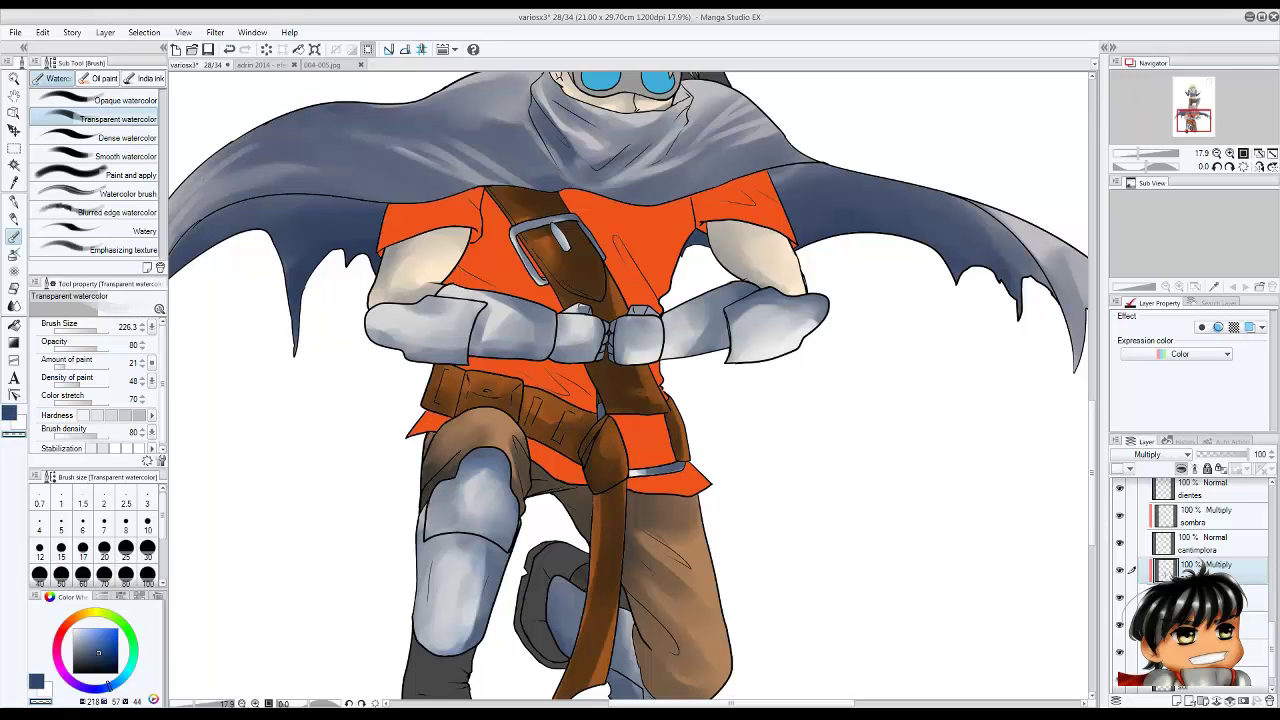
drag(563, 260, 575, 290)
scroll(518, 208, down, 3)
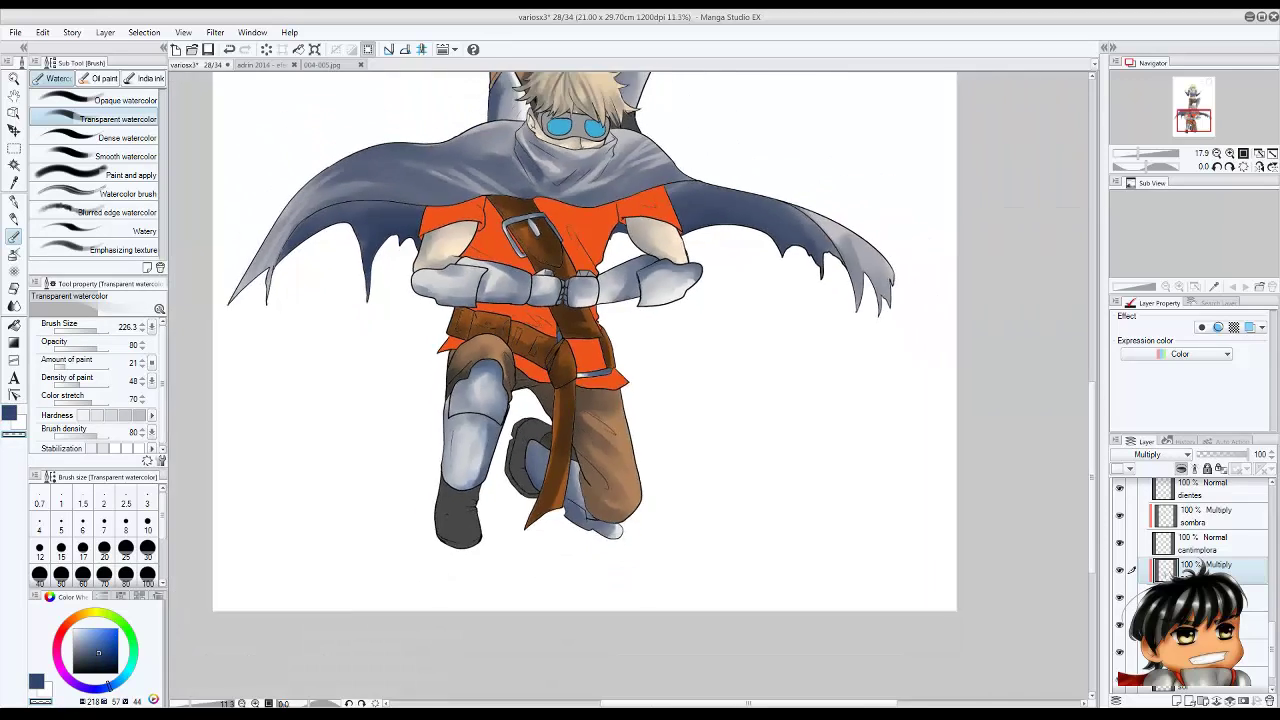
Switch back to dark blue at brush size 79.0 for the belt details, and save the file.
scroll(518, 208, up, 1)
scroll(580, 350, down, 3)
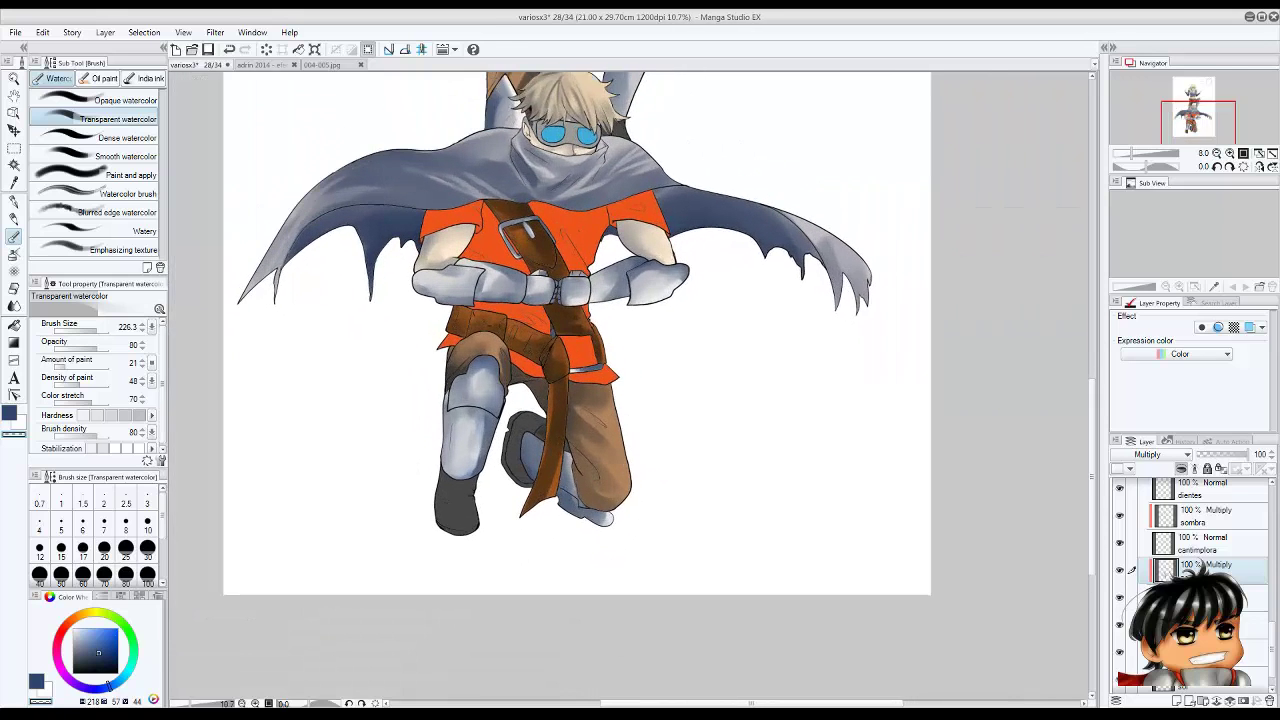
scroll(586, 165, up, 4)
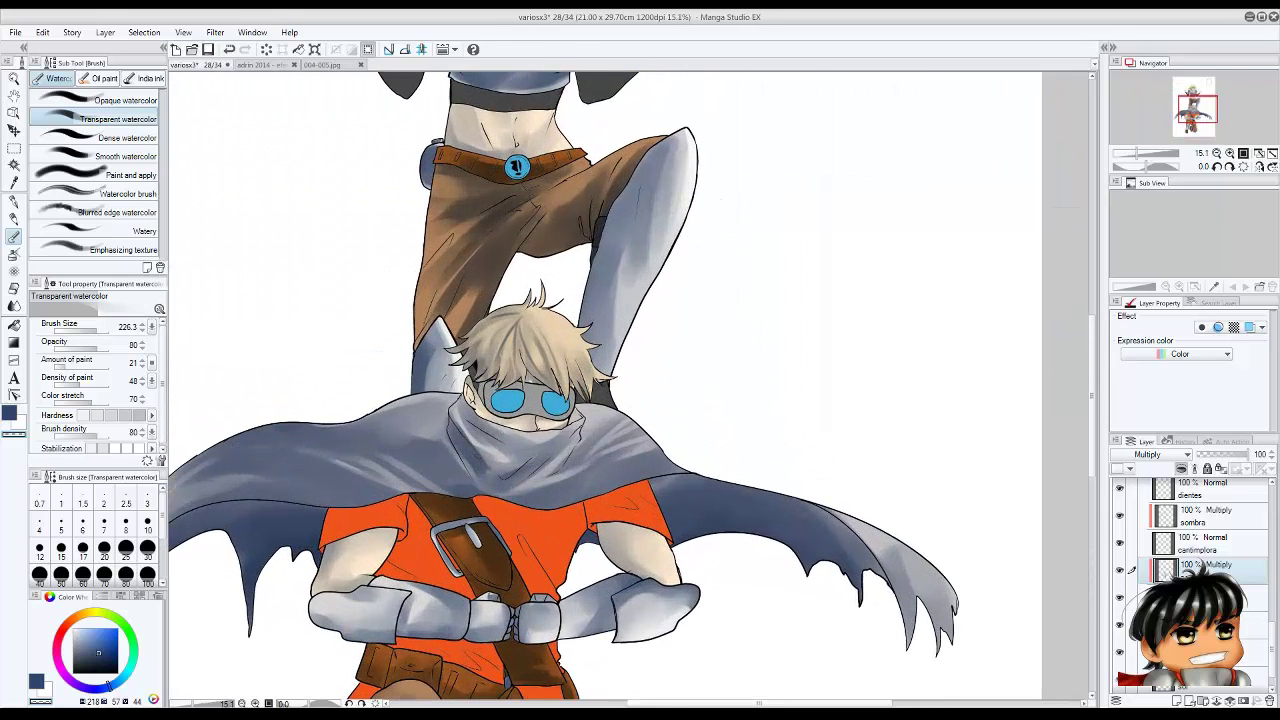
key(x)
key(bracketleft)
key(bracketleft)
key(bracketleft)
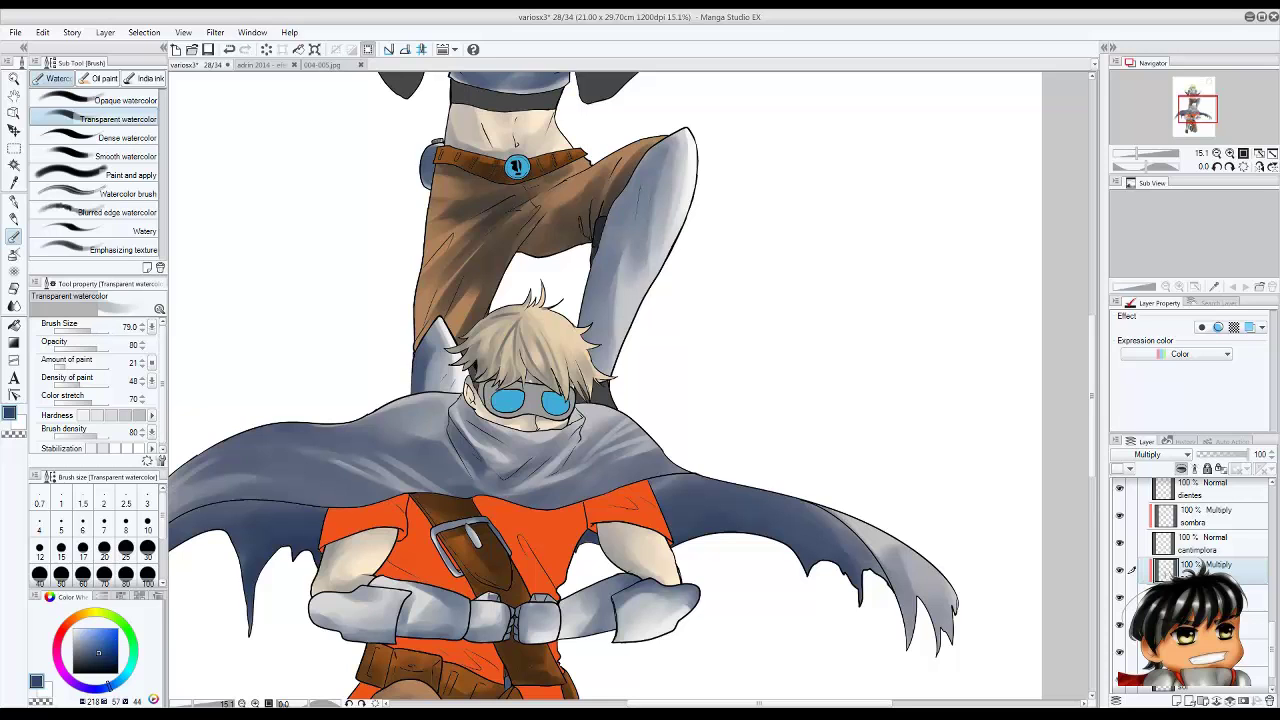
scroll(455, 162, down, 4)
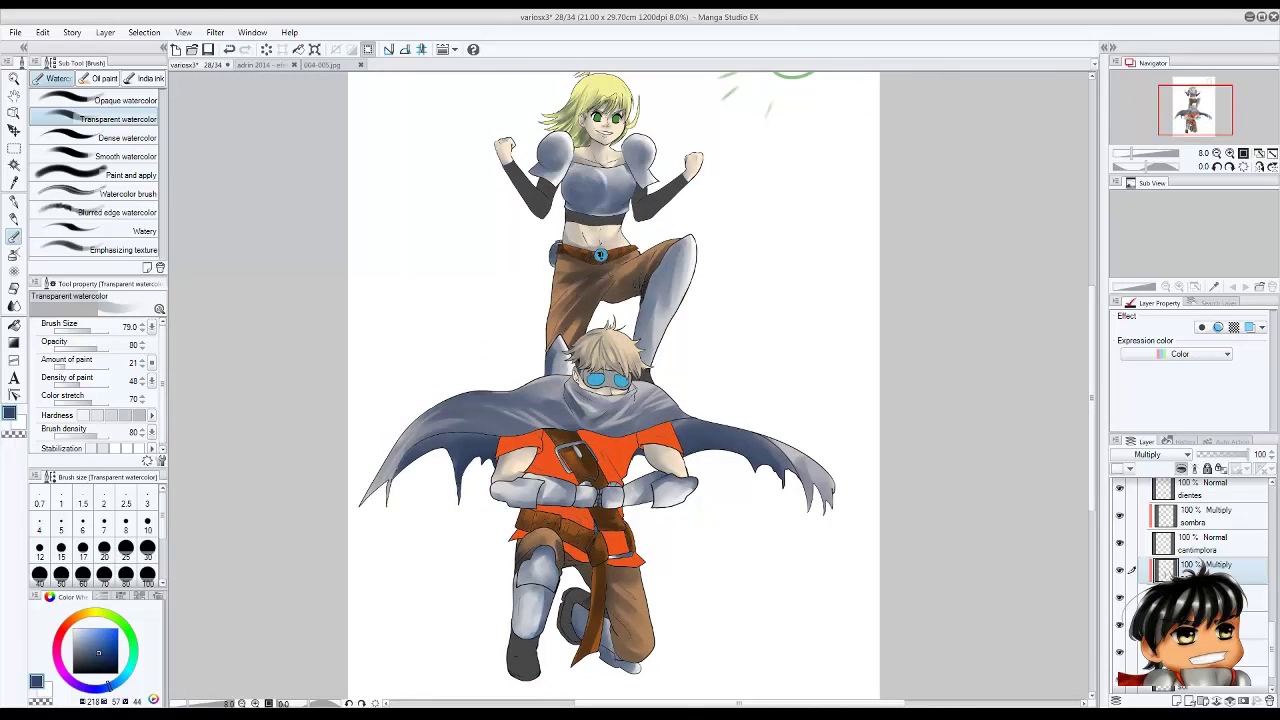
key(ctrl+s)
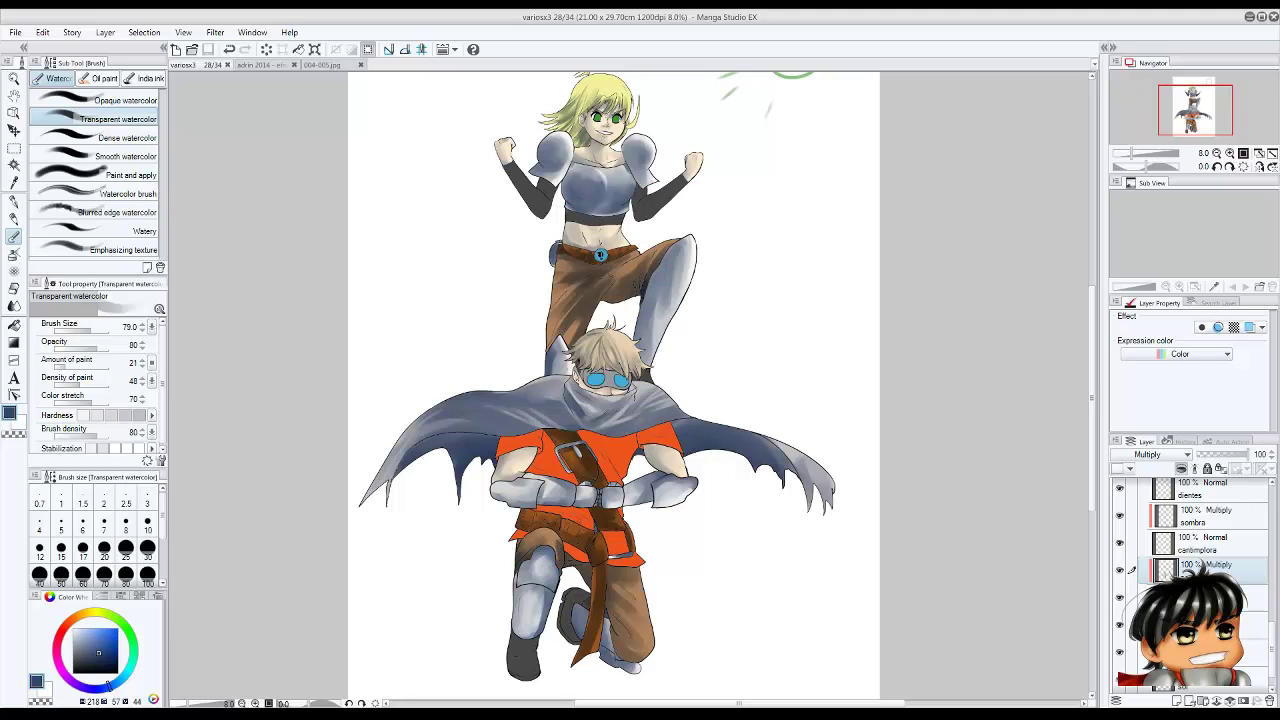
Add a clipped layer named sombra above the boots layer, set it to Multiply, and set the brush size to 195.5.
scroll(517, 607, up, 3)
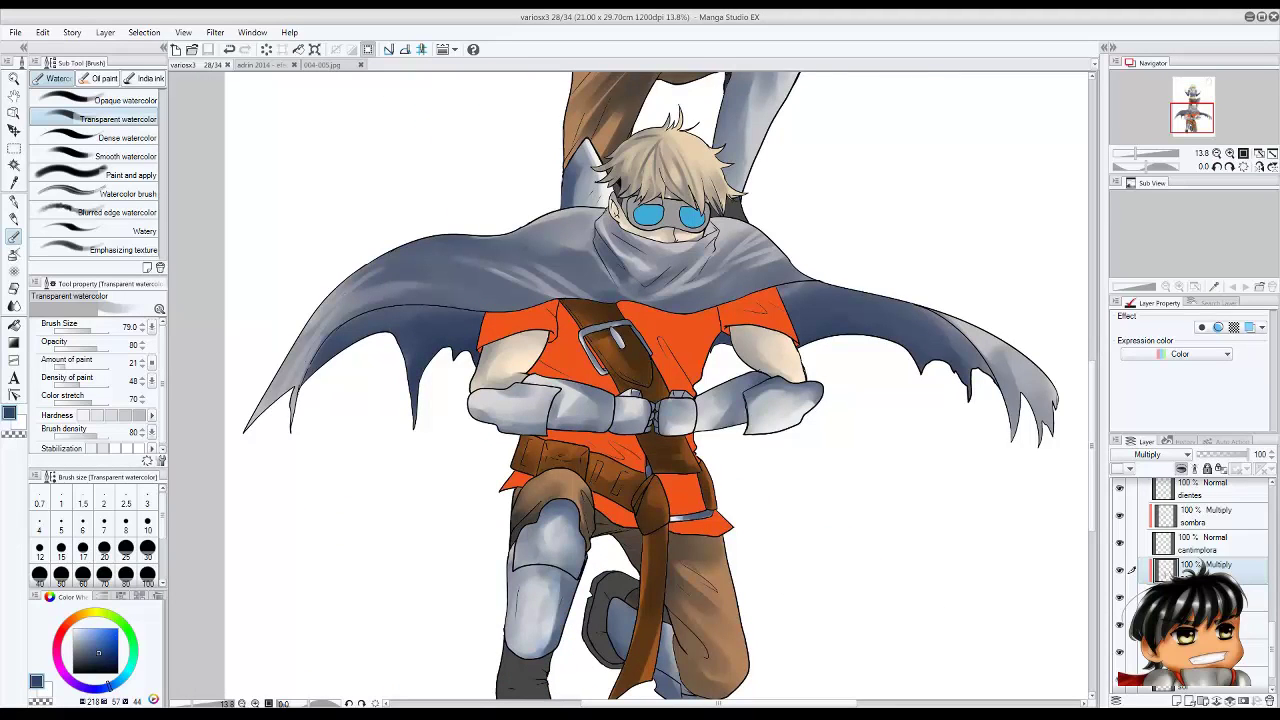
scroll(655, 385, down, 1)
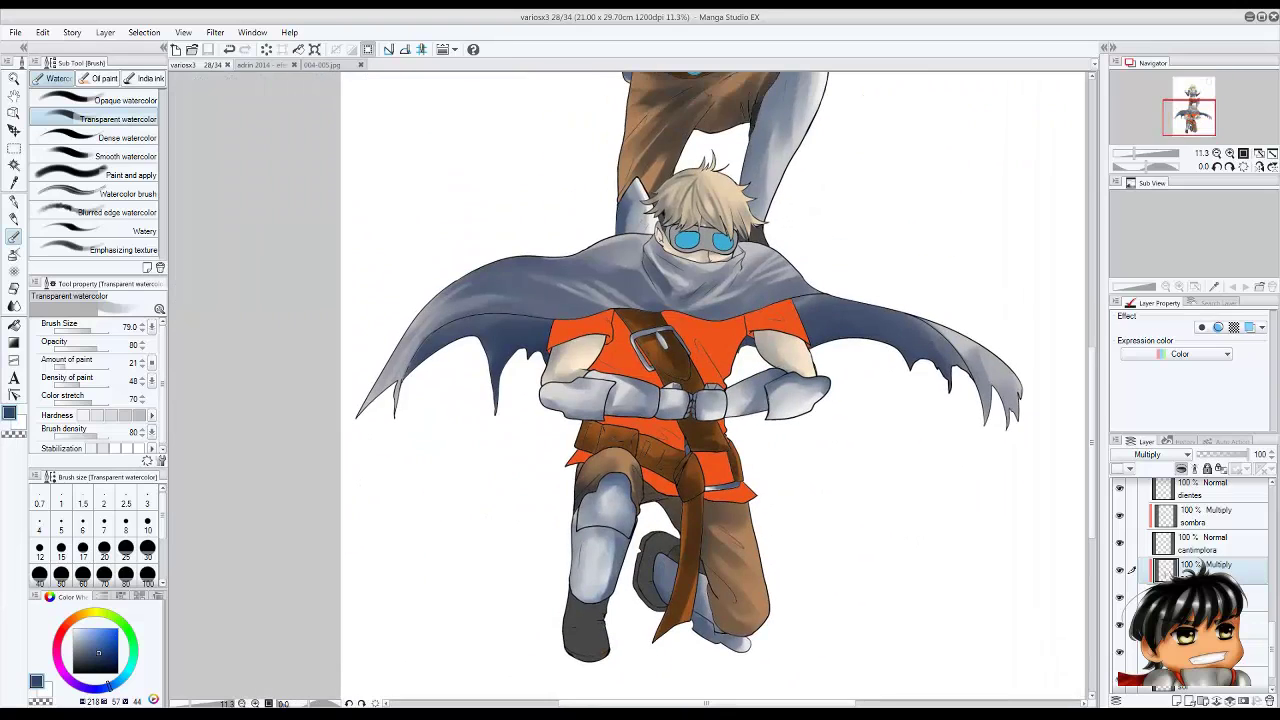
scroll(1200, 530, down, 4)
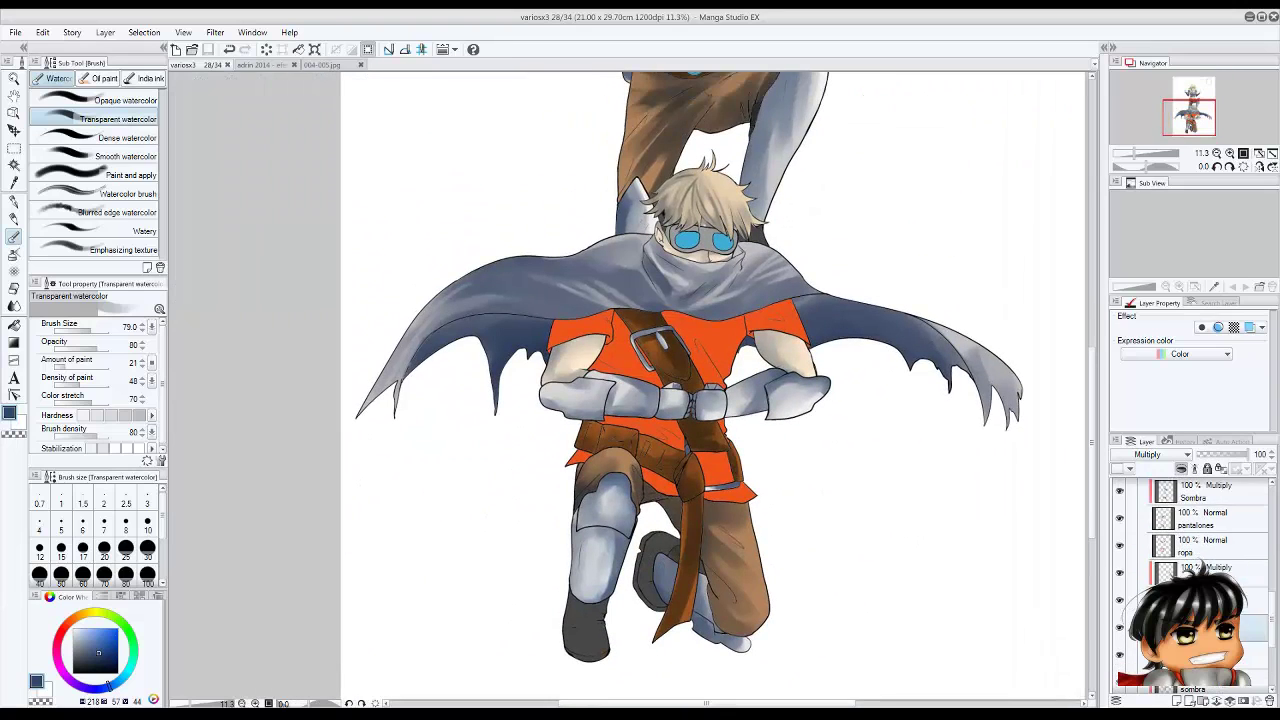
key(ctrl+shift+n)
key(m)
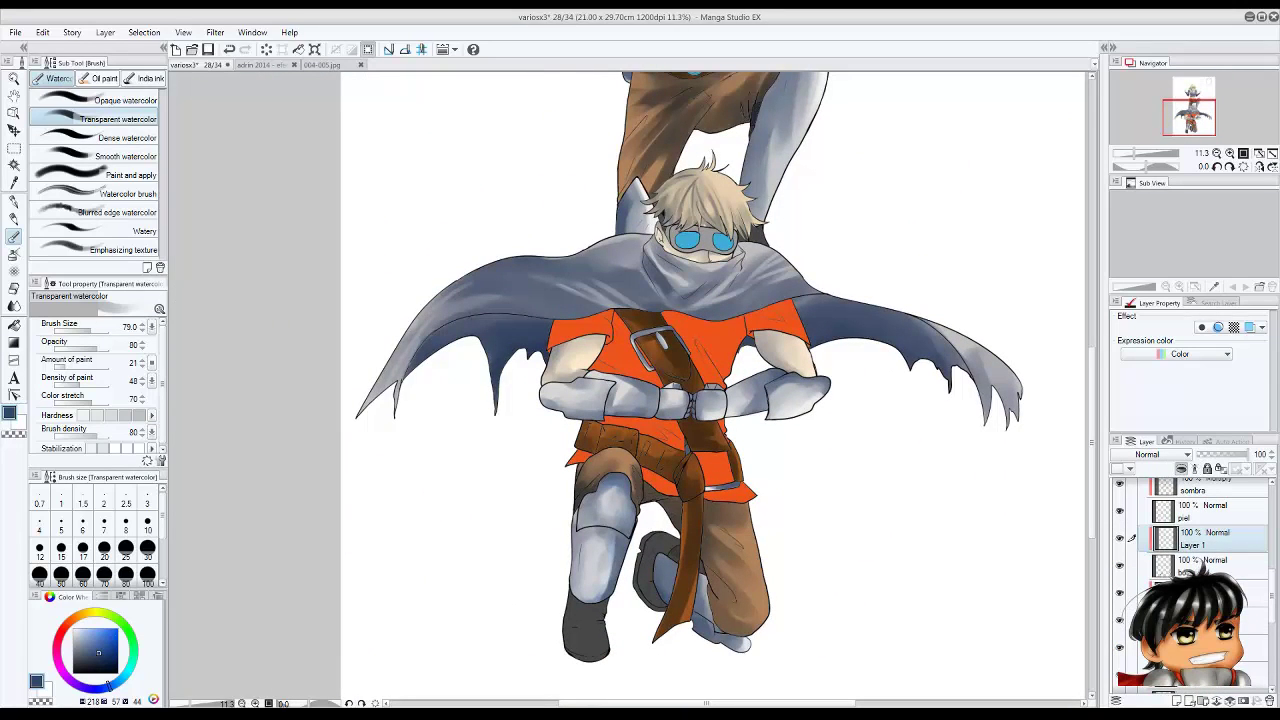
scroll(665, 390, up, 5)
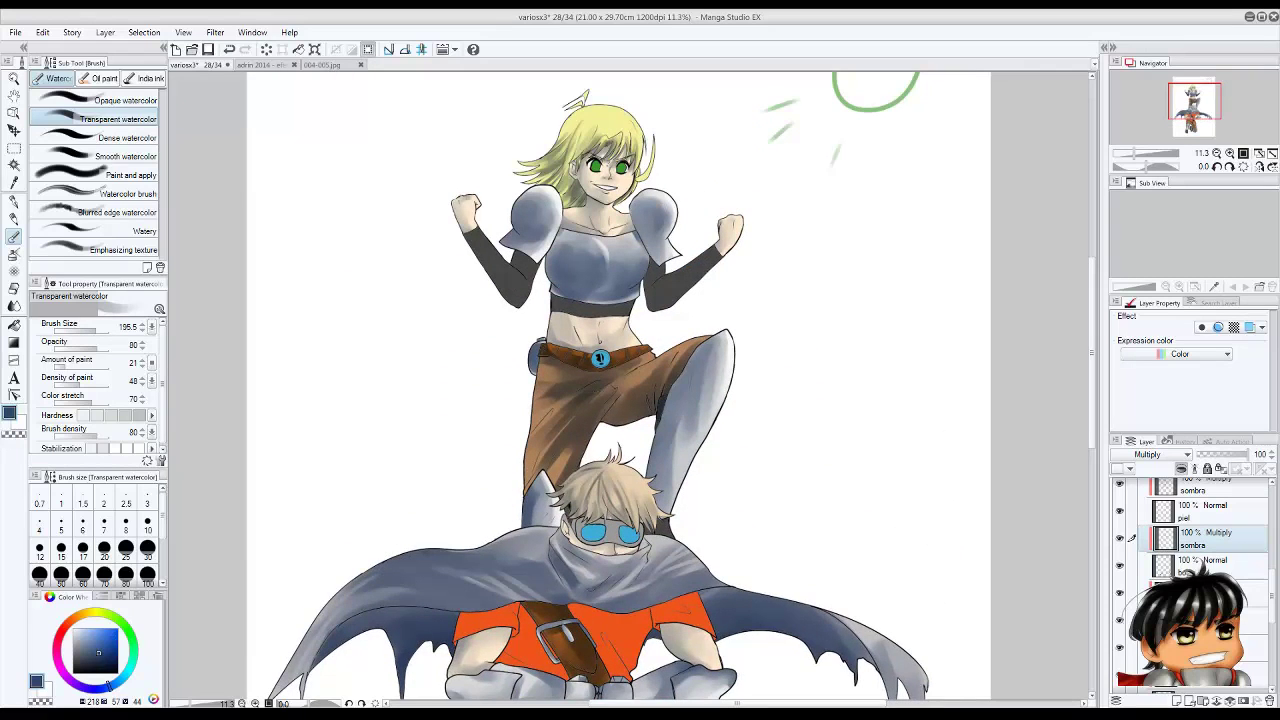
Shade both of the man's boots with dark blue at brush size 195.5, refining with transparent colour at 383.3.
scroll(748, 487, up, 3)
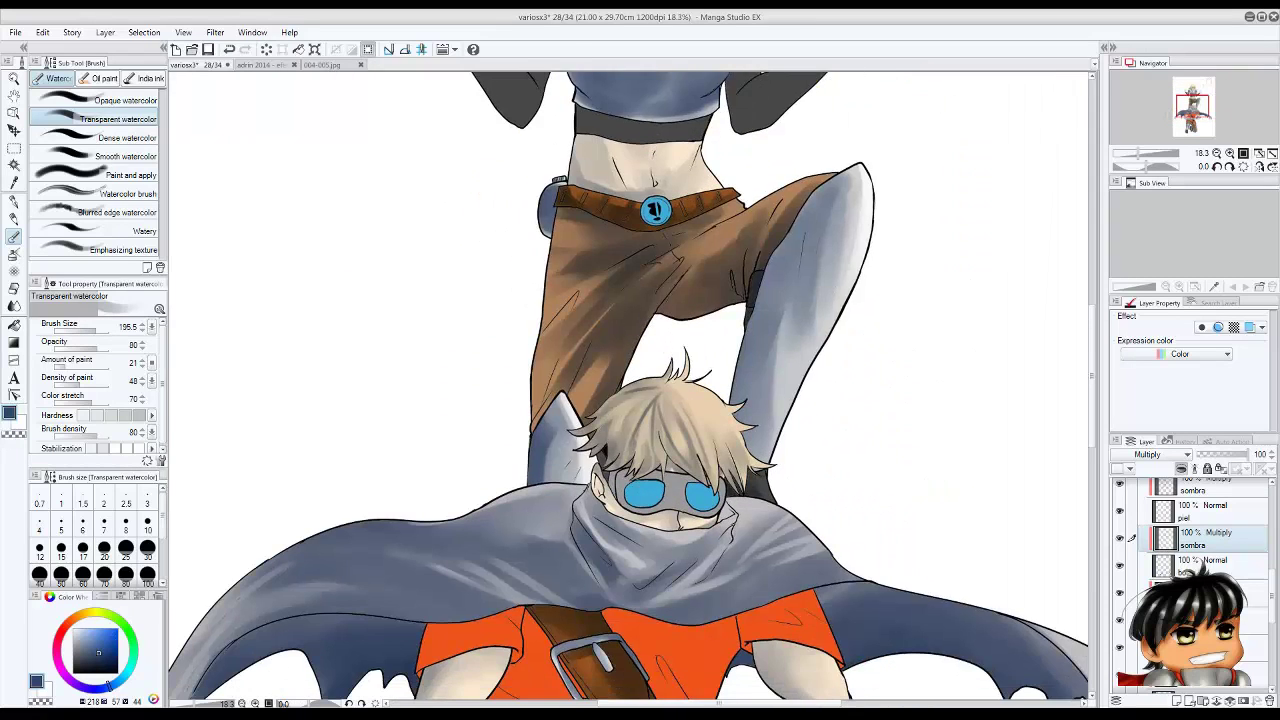
scroll(628, 389, down, 8)
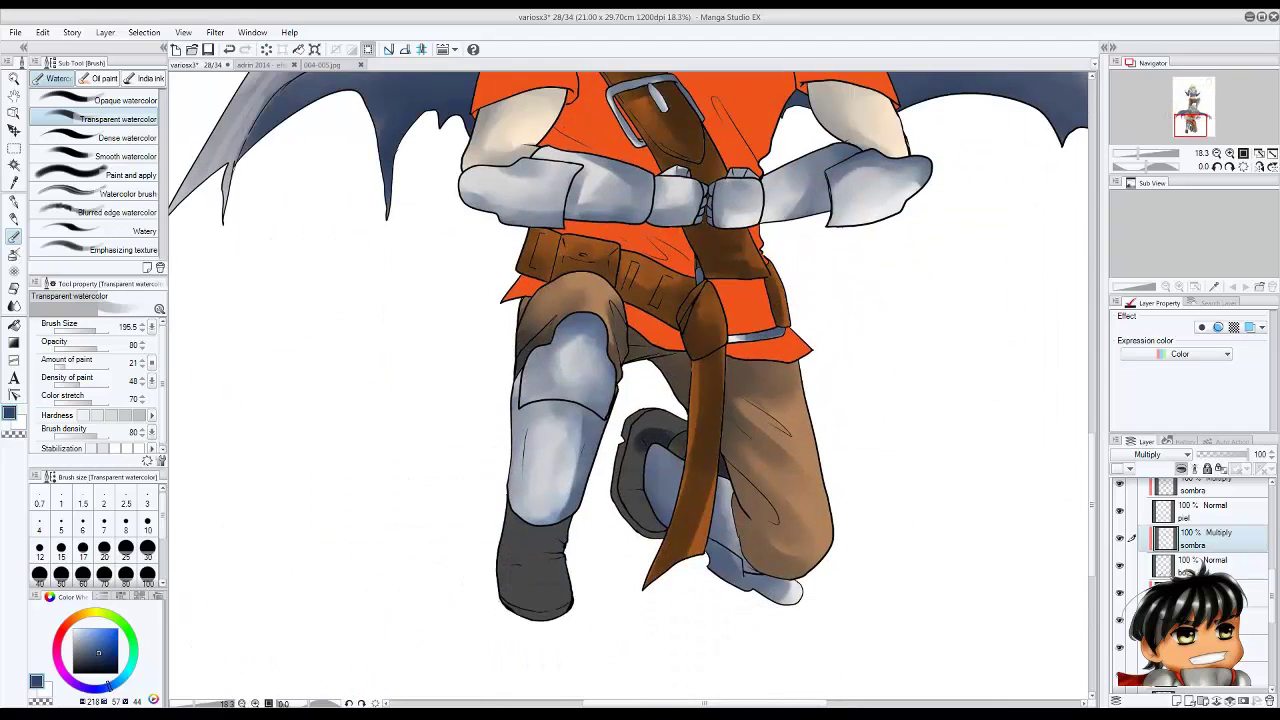
mouse_move(640, 532)
mouse_down()
mouse_move(626, 436)
mouse_move(662, 420)
mouse_up()
drag(538, 530, 550, 615)
mouse_move(512, 514)
mouse_down()
mouse_move(508, 528)
mouse_move(562, 558)
mouse_move(564, 546)
mouse_move(505, 605)
mouse_move(558, 612)
mouse_up()
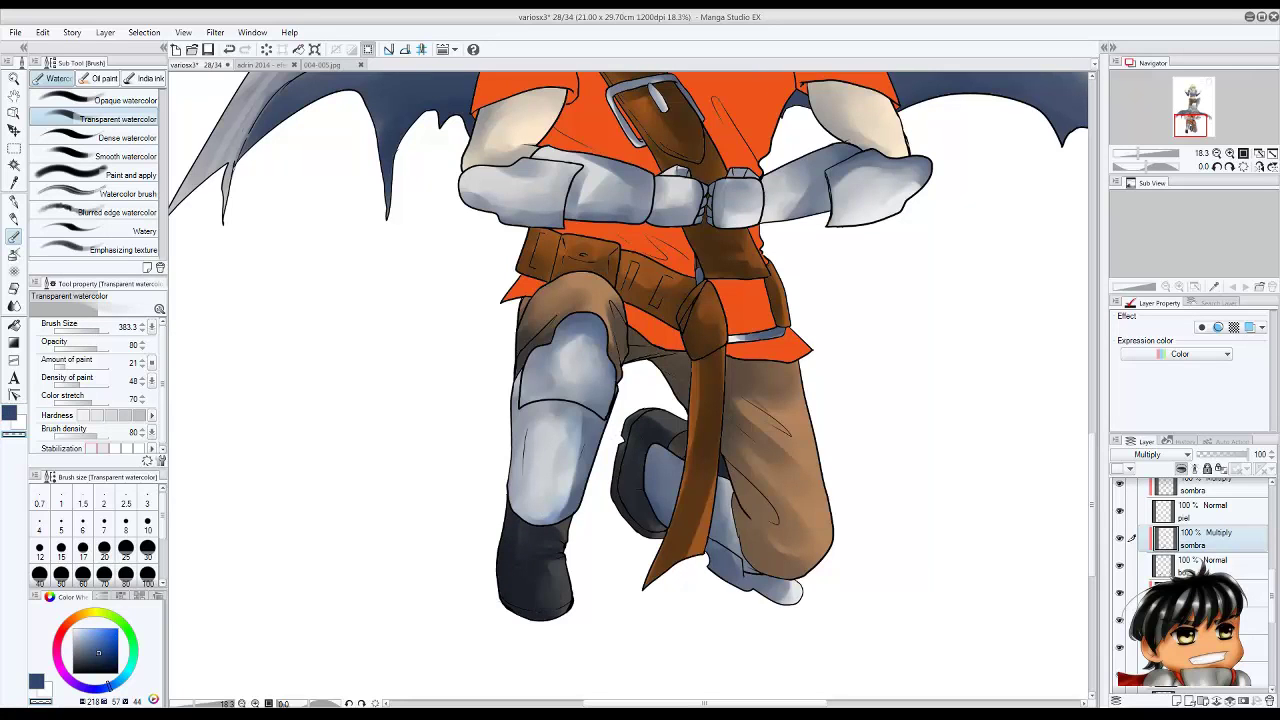
Reinforce the shadows on the man's boots with dark blue at brush size 303.2.
scroll(632, 389, down, 3)
scroll(632, 389, up, 4)
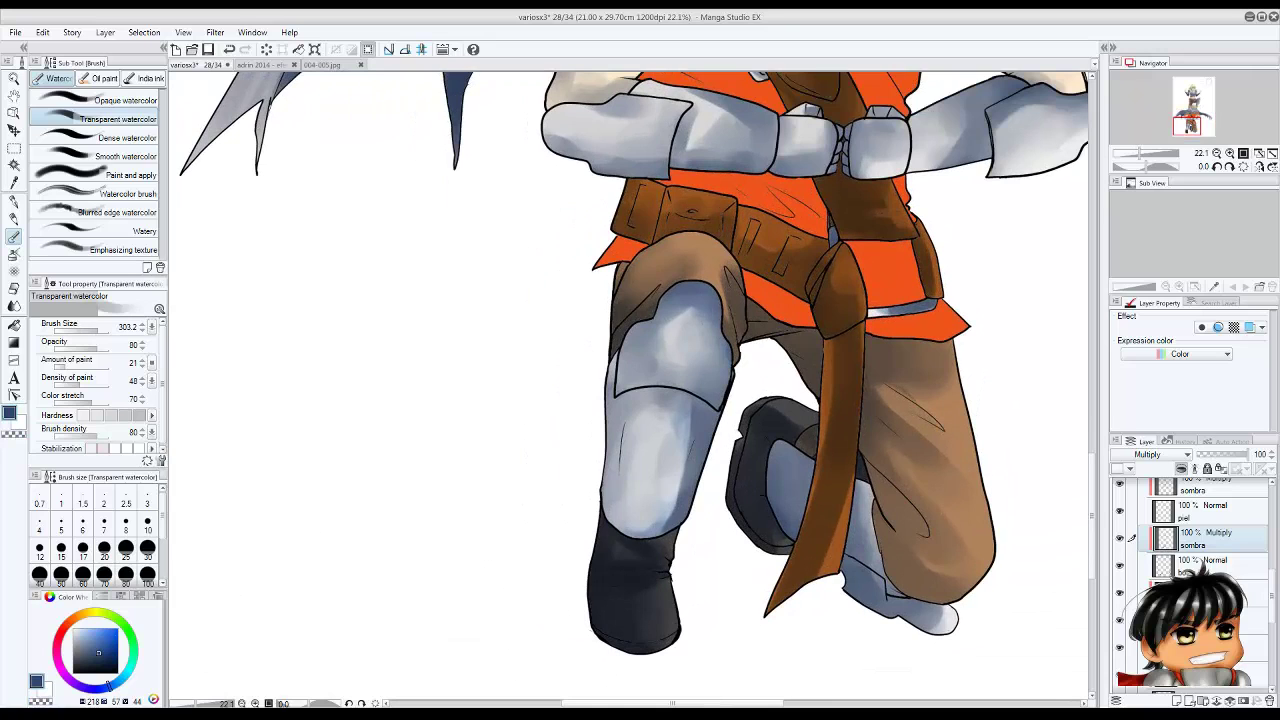
scroll(665, 540, down, 1)
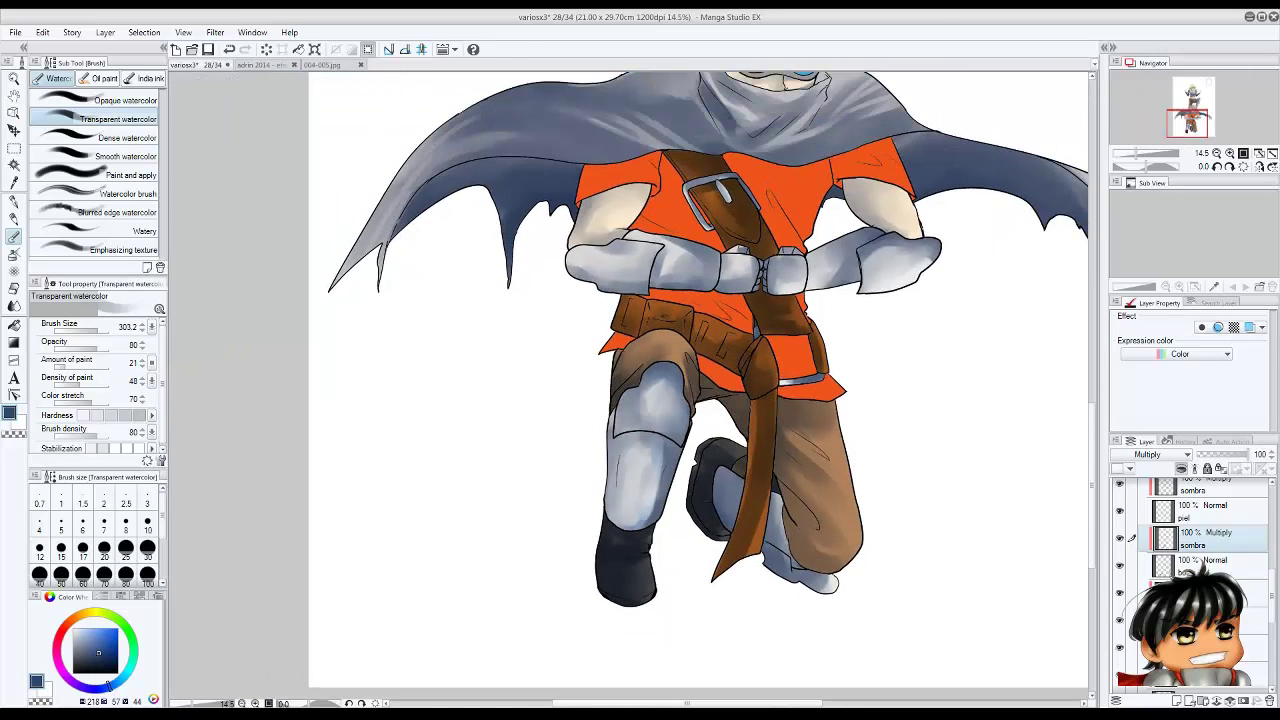
scroll(712, 469, down, 1)
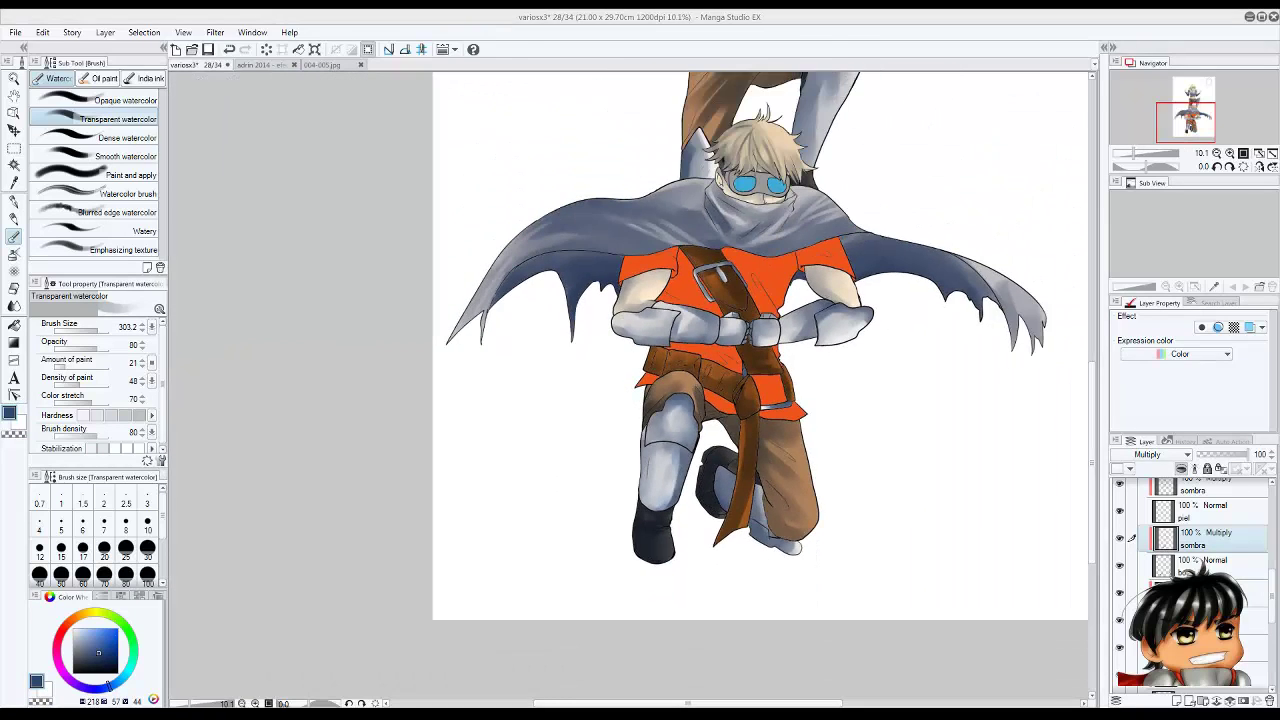
scroll(640, 390, up, 5)
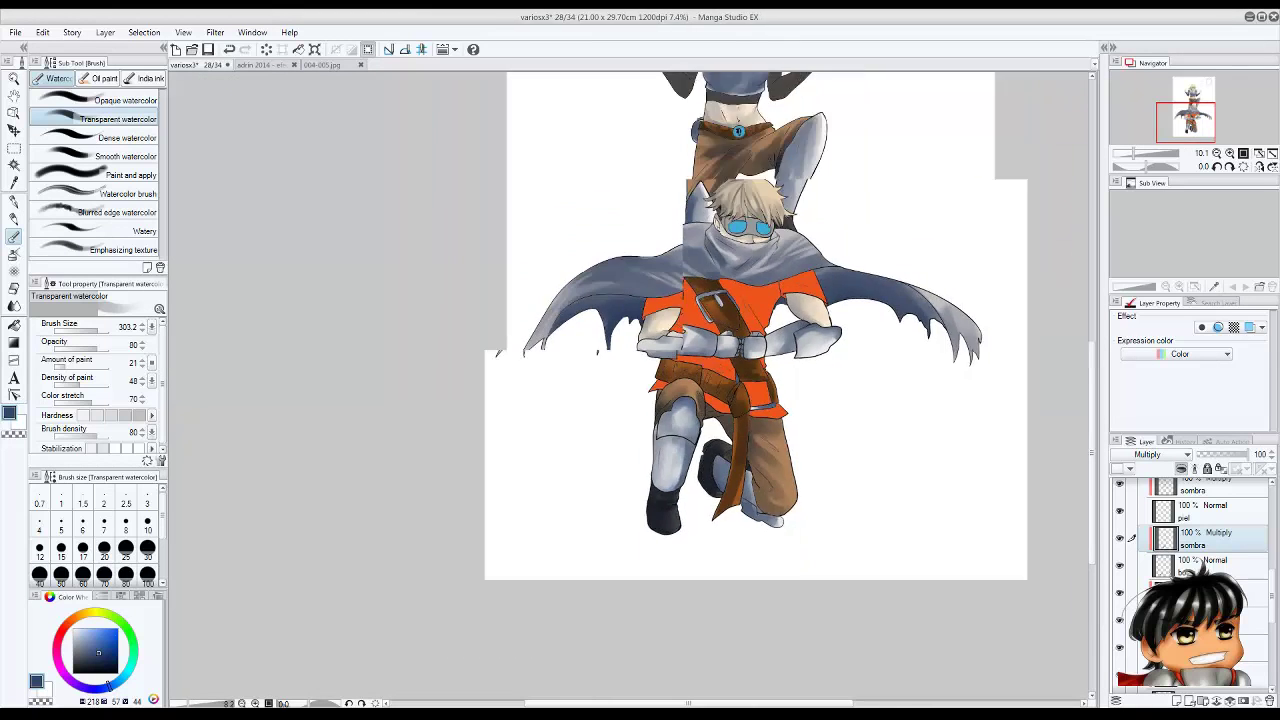
scroll(640, 390, up, 2)
Add a clipped Multiply layer named sombra above the ropa layer and shade the woman's black sleeves and undershirt with dark blue at brush size 303.2.
scroll(1186, 570, down, 5)
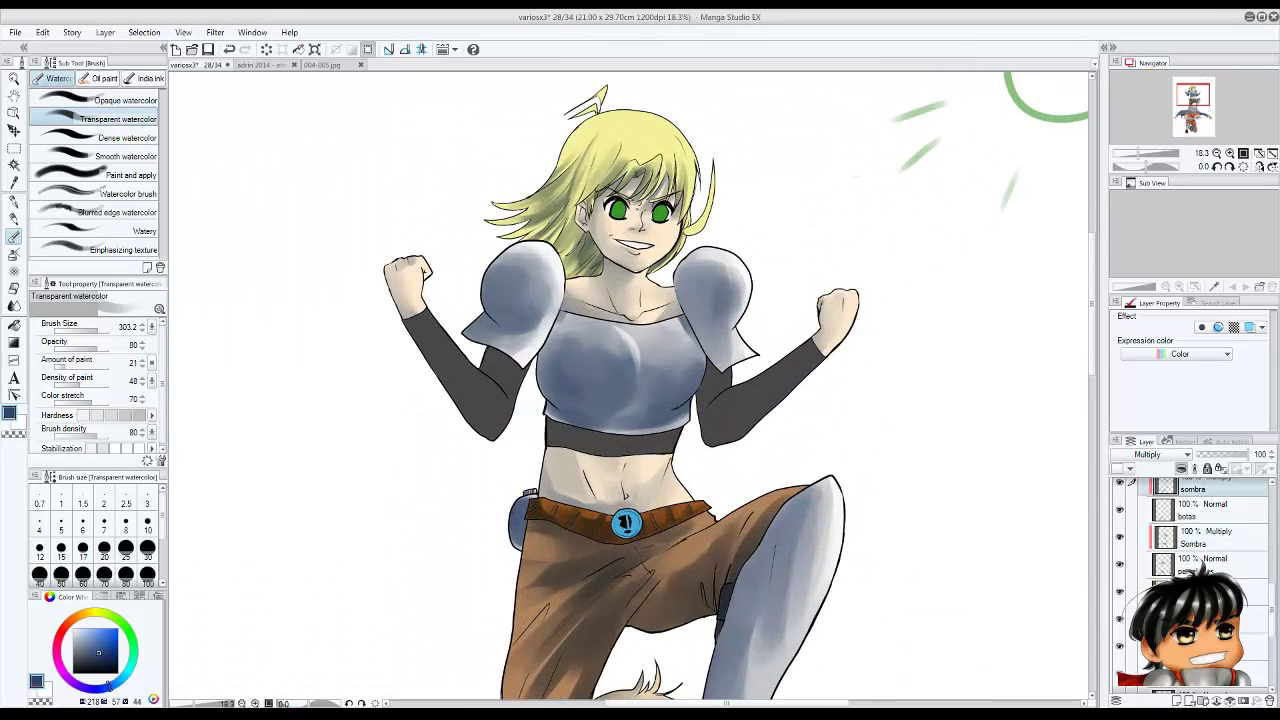
key(ctrl+shift+n)
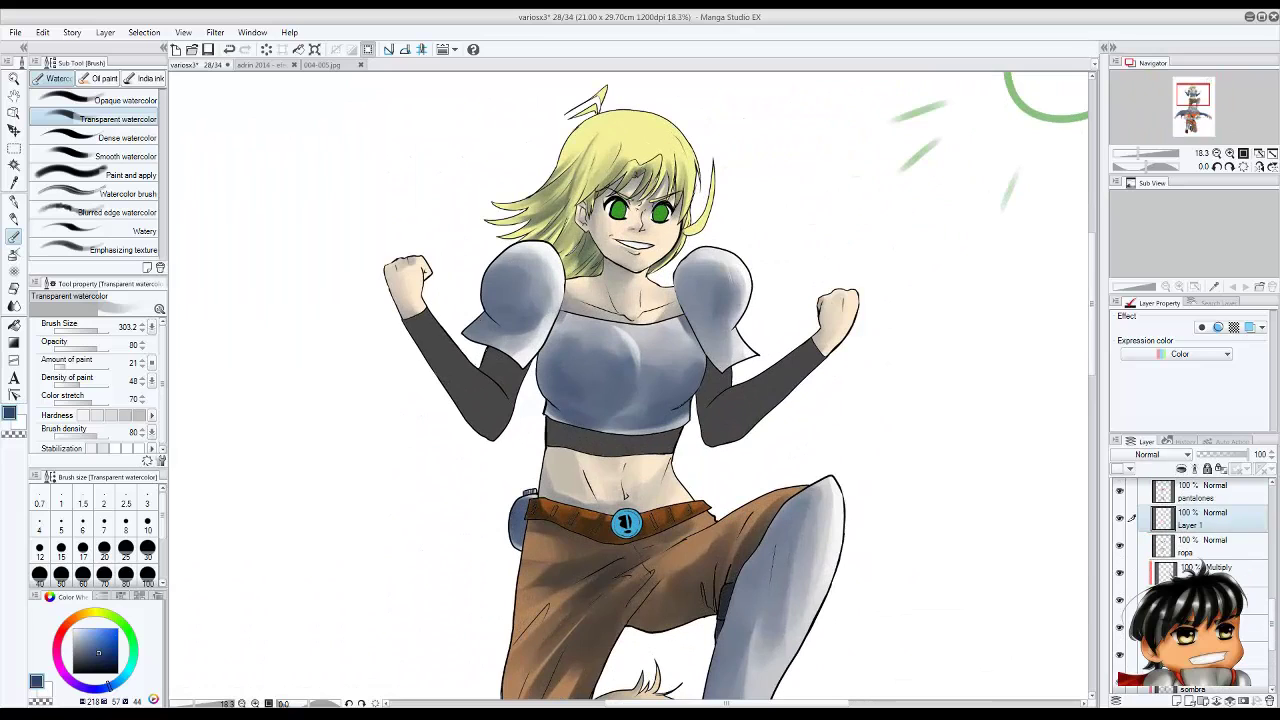
mouse_move(598, 440)
mouse_down()
mouse_move(676, 446)
mouse_move(600, 444)
mouse_up()
drag(500, 352, 476, 382)
drag(420, 332, 484, 434)
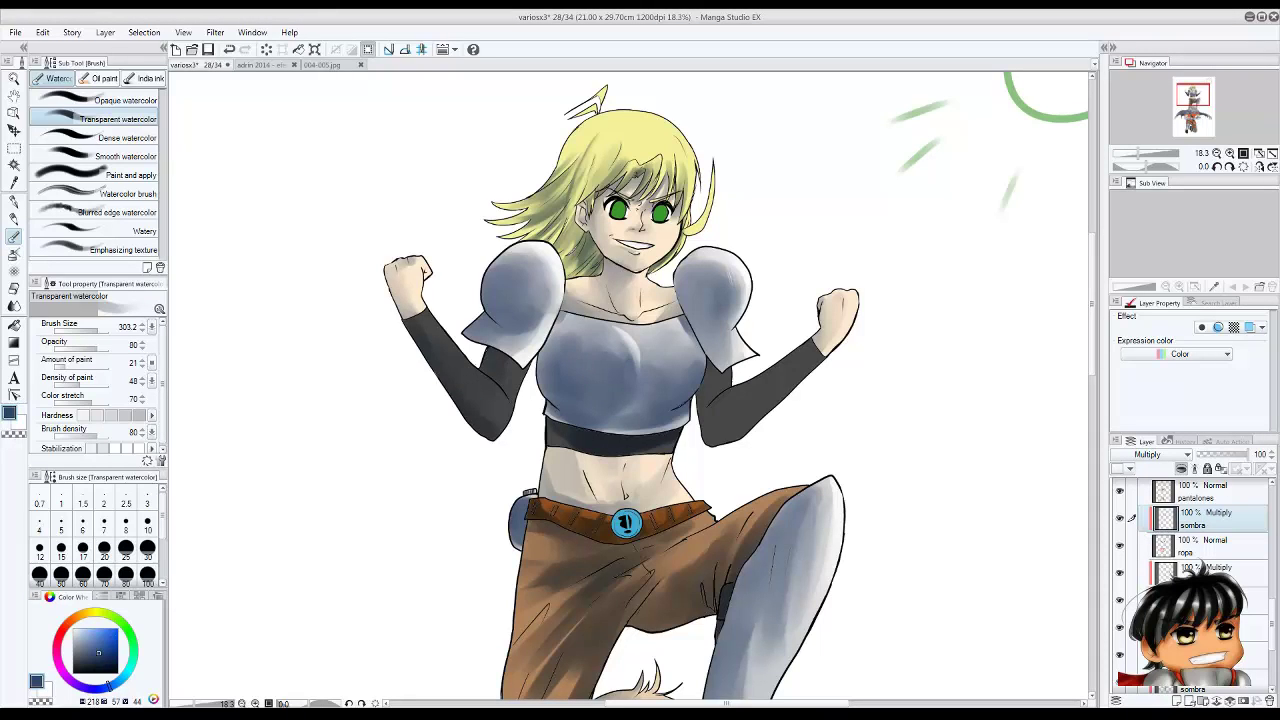
mouse_move(706, 372)
mouse_down()
mouse_move(770, 402)
mouse_move(788, 372)
mouse_up()
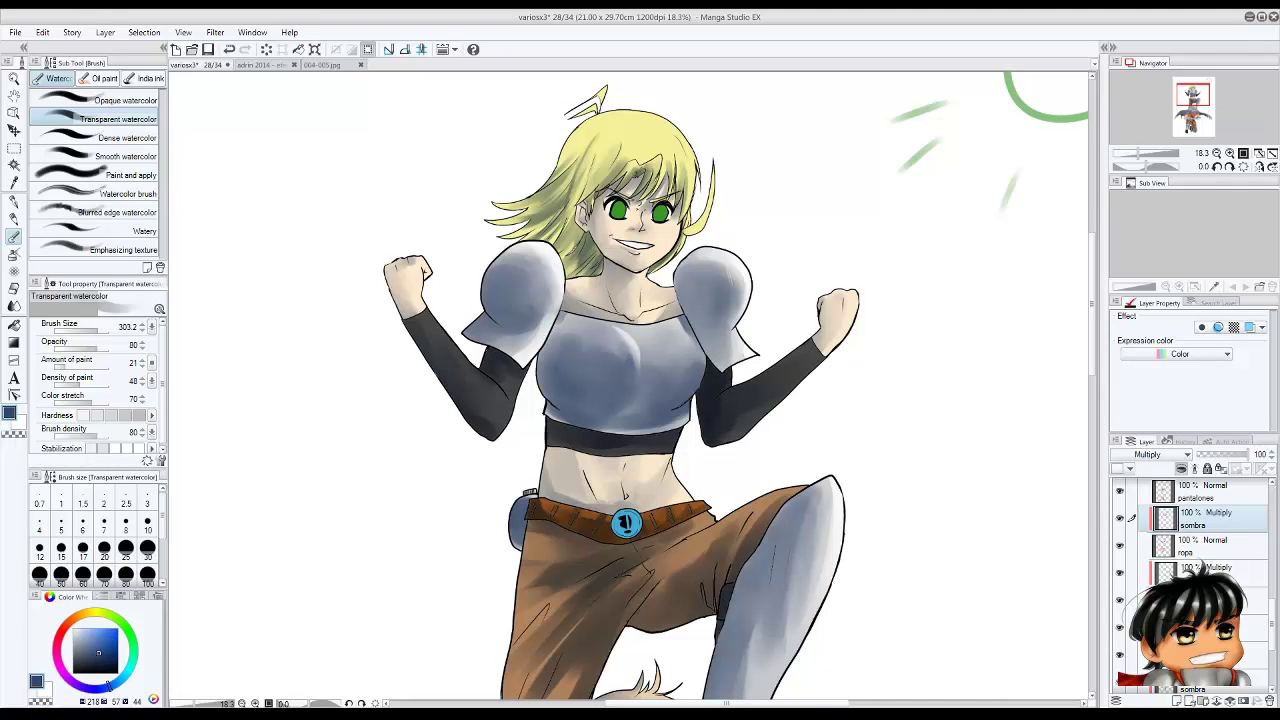
Refine the woman's sleeve shading with transparent colour at brush size 98.3 and dark blue at 284.3.
scroll(746, 386, up, 3)
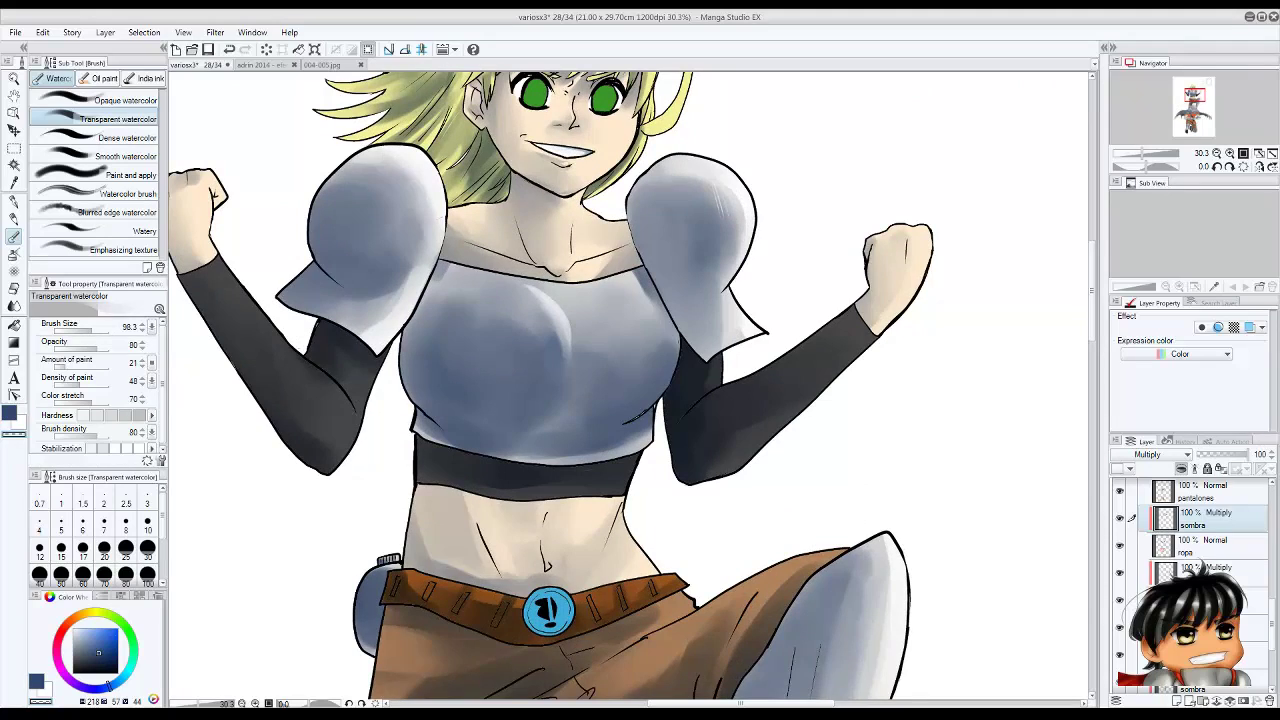
mouse_move(740, 400)
mouse_down()
mouse_move(755, 424)
mouse_move(800, 385)
mouse_up()
mouse_move(740, 430)
mouse_down()
mouse_move(760, 410)
mouse_move(682, 445)
mouse_move(746, 413)
mouse_move(778, 416)
mouse_move(813, 364)
mouse_up()
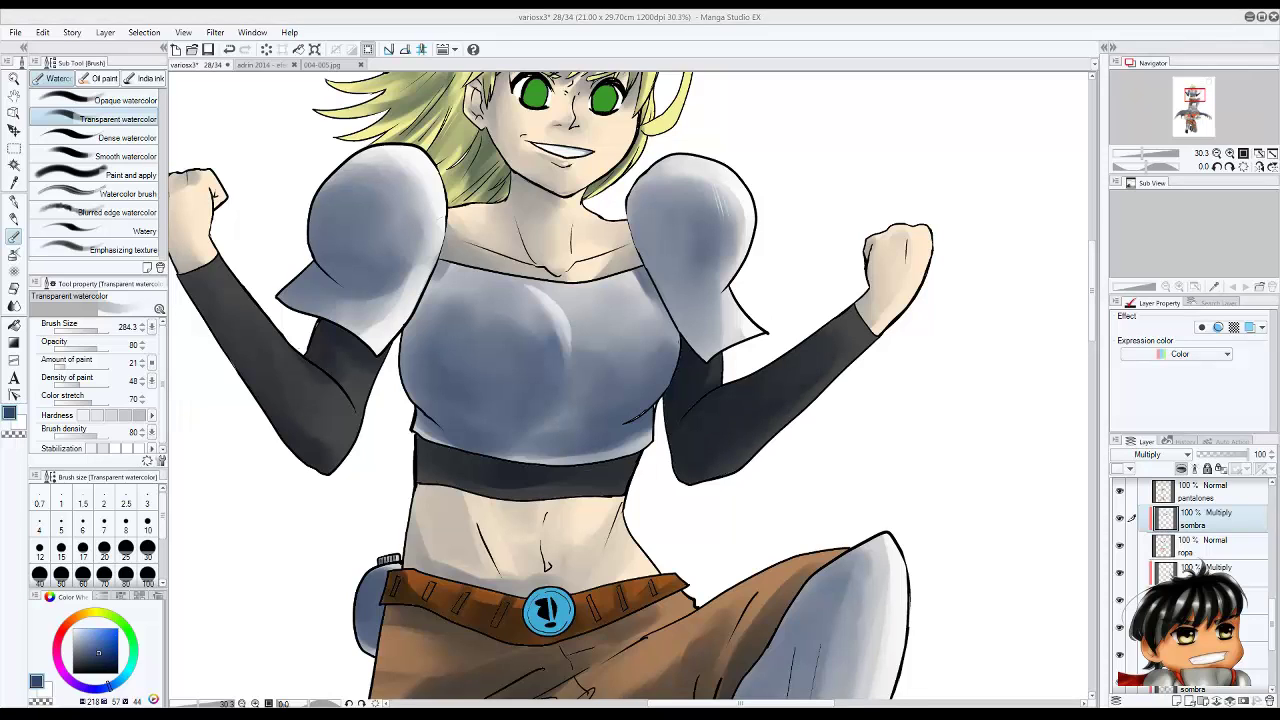
Finish the dark blue shading on the woman's black sleeves at brush sizes 284.3 and 217.2 and save the illustration.
drag(690, 475, 825, 345)
mouse_move(200, 280)
mouse_down()
mouse_move(340, 460)
mouse_move(225, 285)
mouse_up()
mouse_move(260, 355)
mouse_down()
mouse_move(320, 440)
mouse_move(290, 425)
mouse_up()
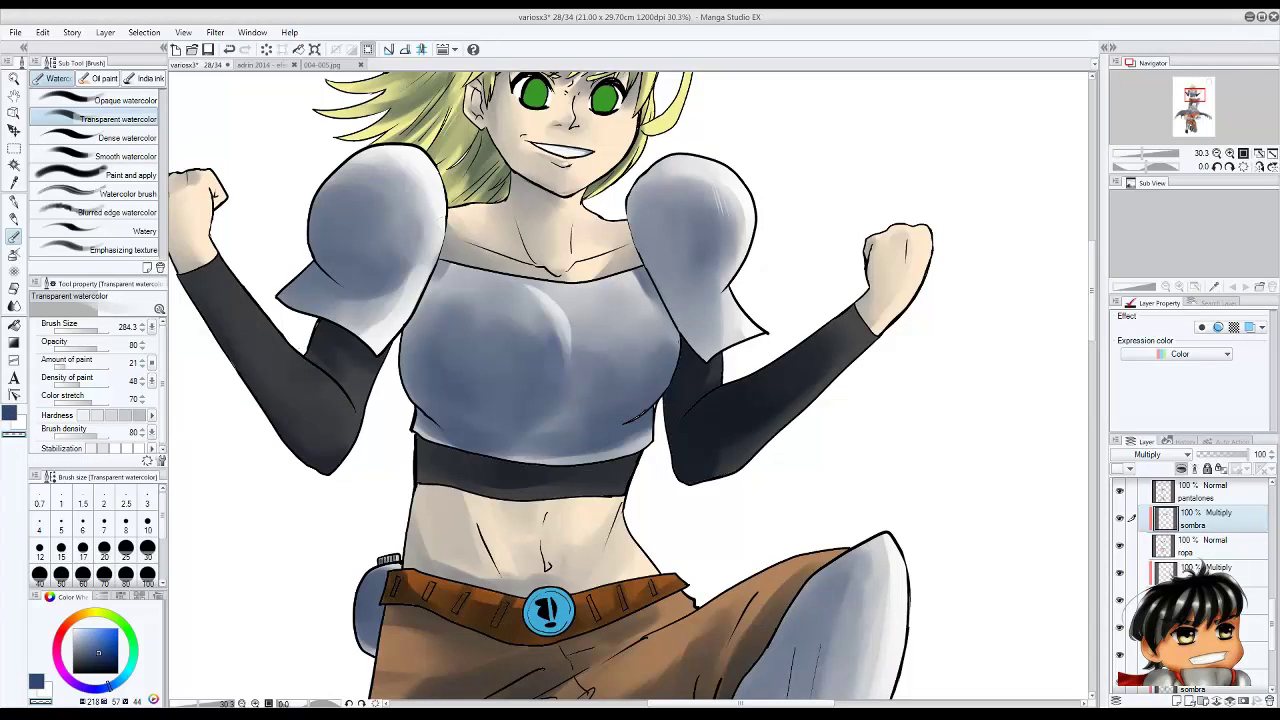
key(bracketleft)
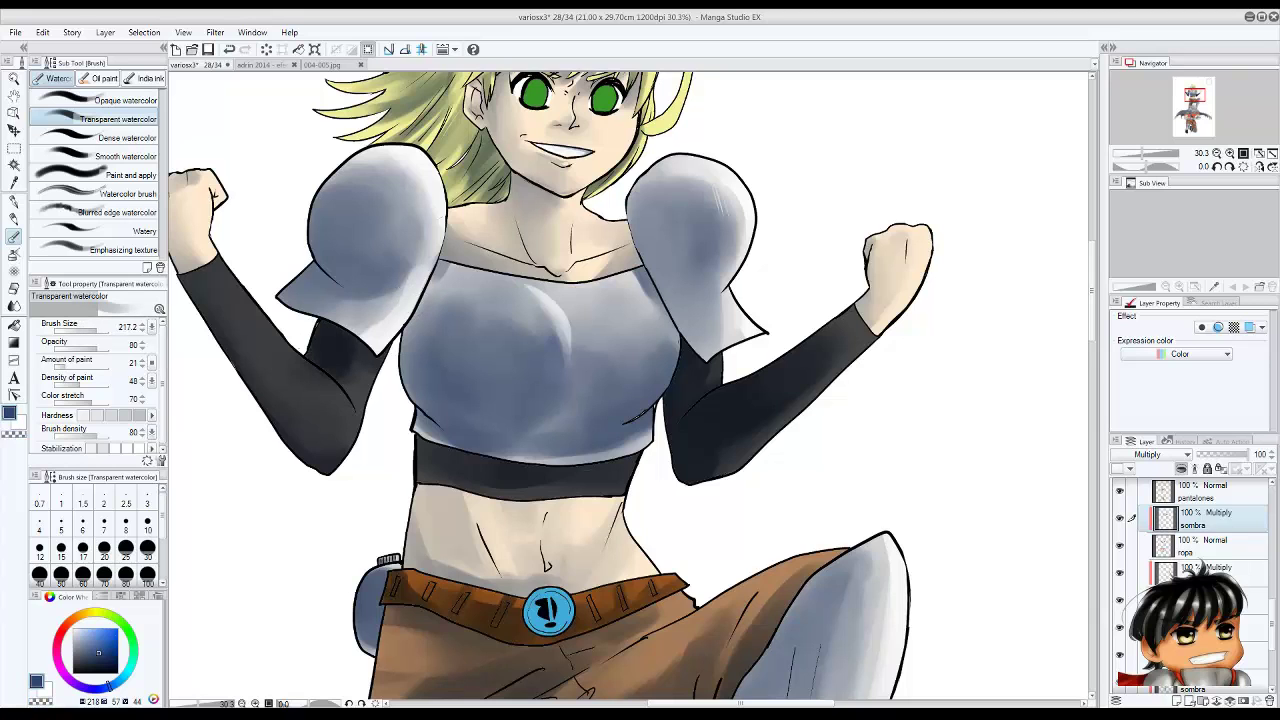
mouse_move(270, 420)
mouse_down()
mouse_move(200, 290)
mouse_move(290, 410)
mouse_up()
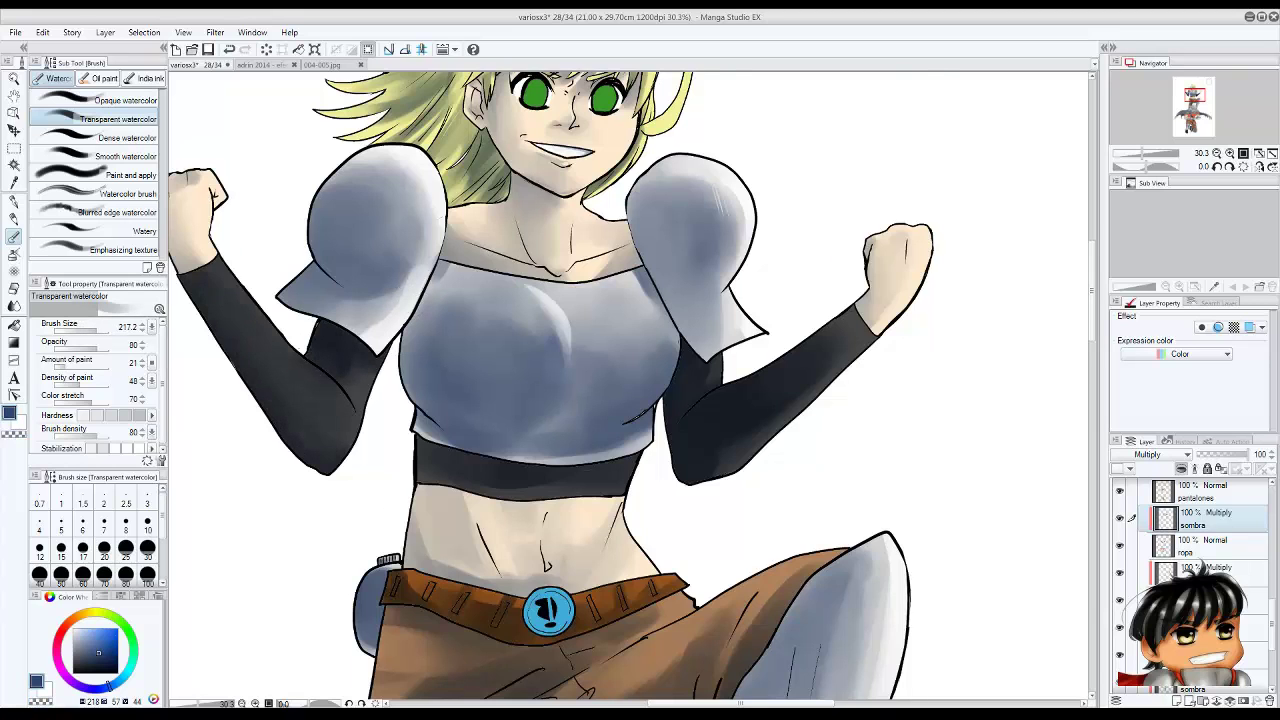
key(ctrl+minus)
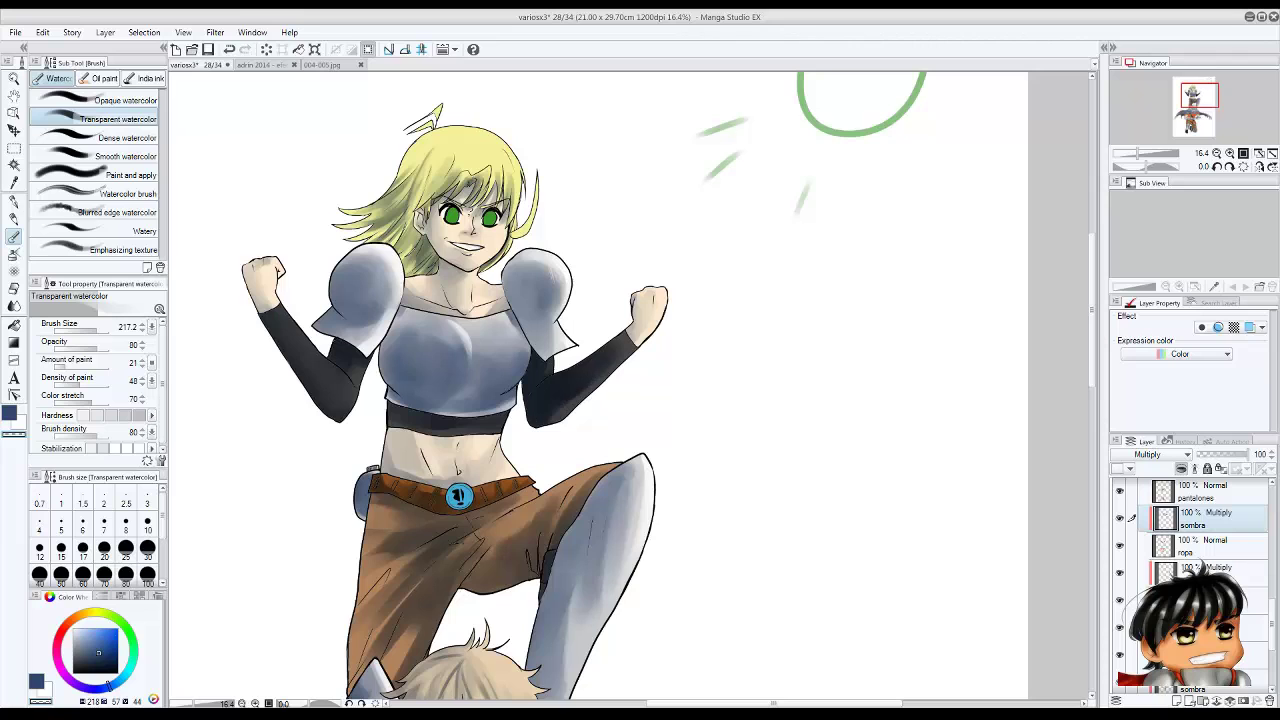
key(ctrl+minus)
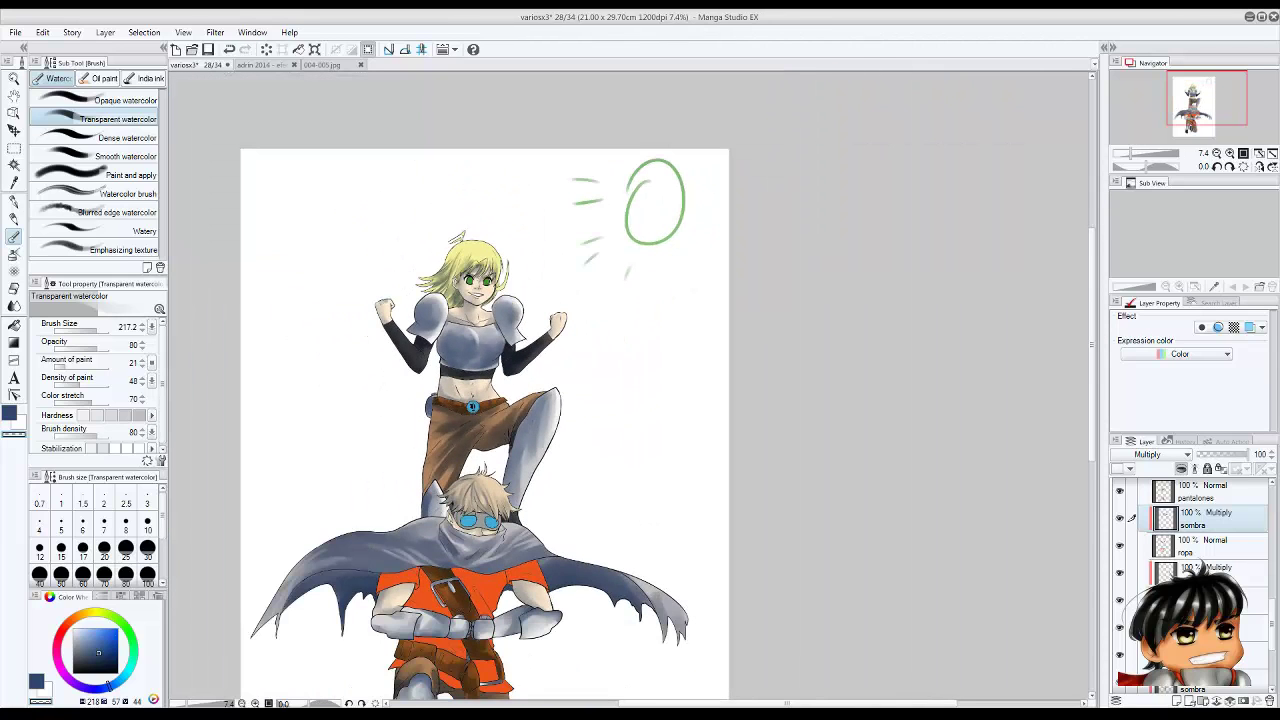
key(ctrl+s)
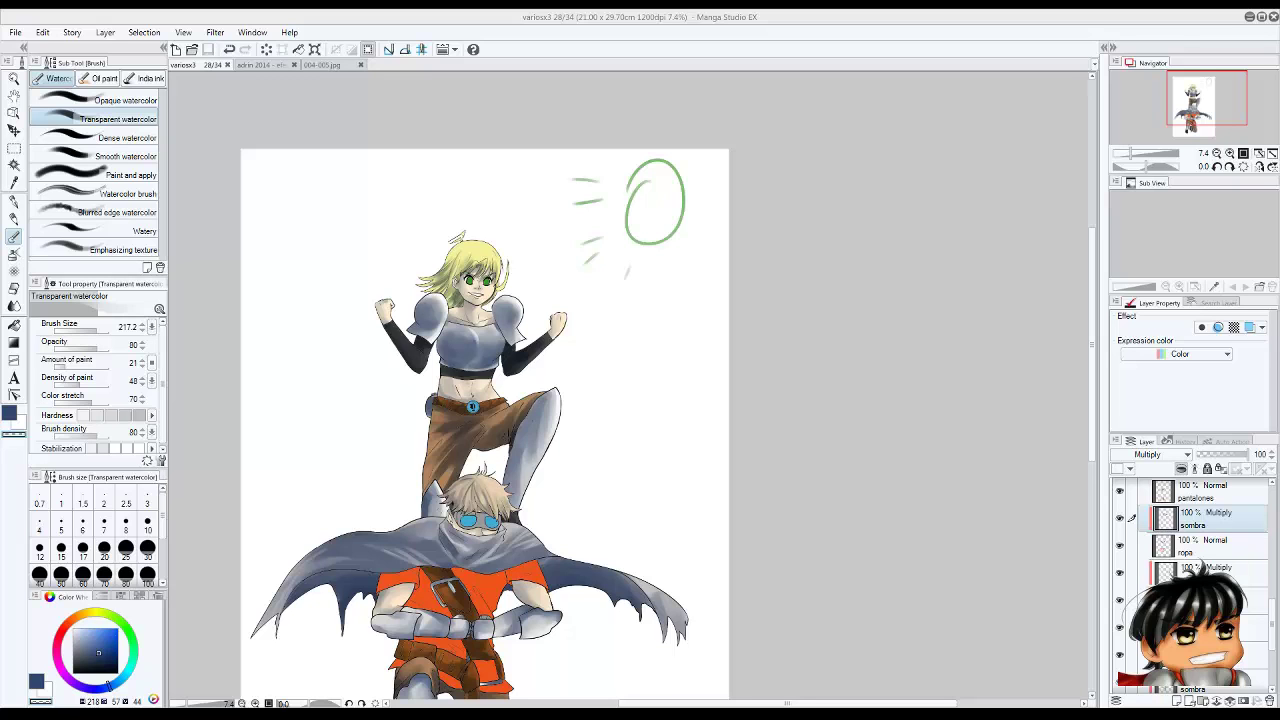
Shade the man's orange shirt beside the chest strap and above the belt with dark blue at brush size 229.1.
scroll(472, 405, up, 4)
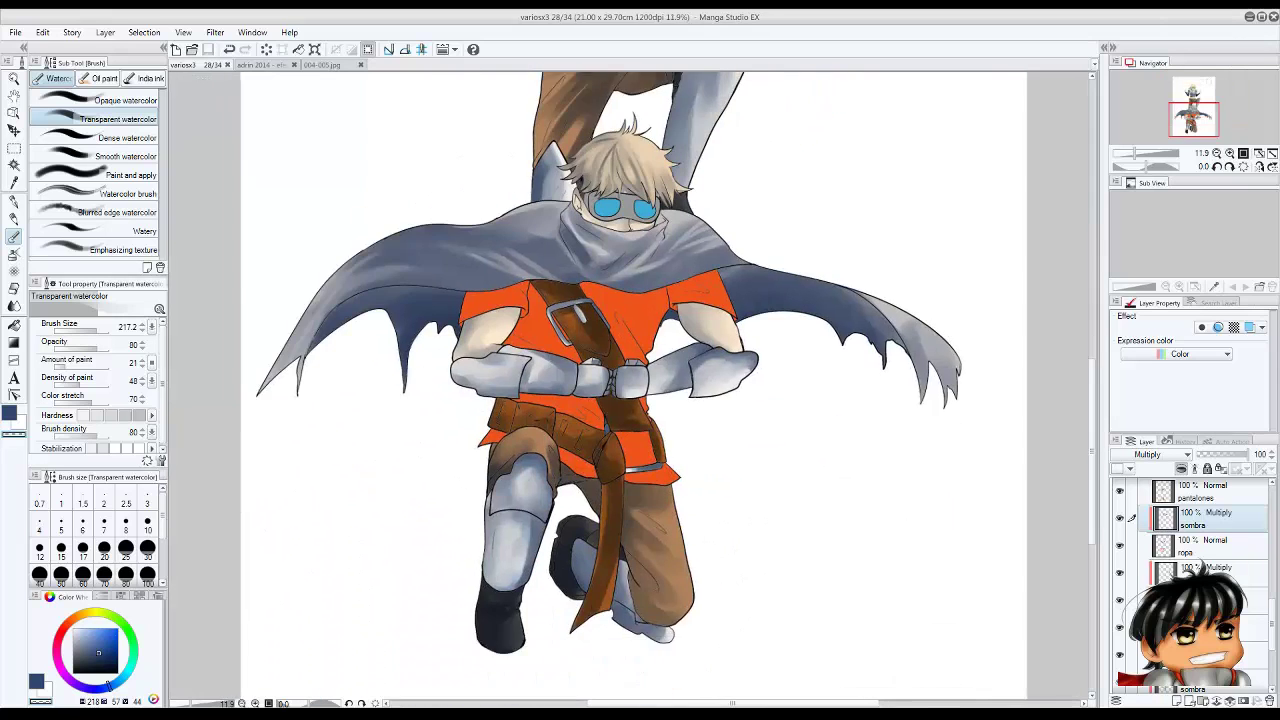
mouse_move(520, 232)
mouse_down()
mouse_move(430, 280)
mouse_move(495, 305)
mouse_up()
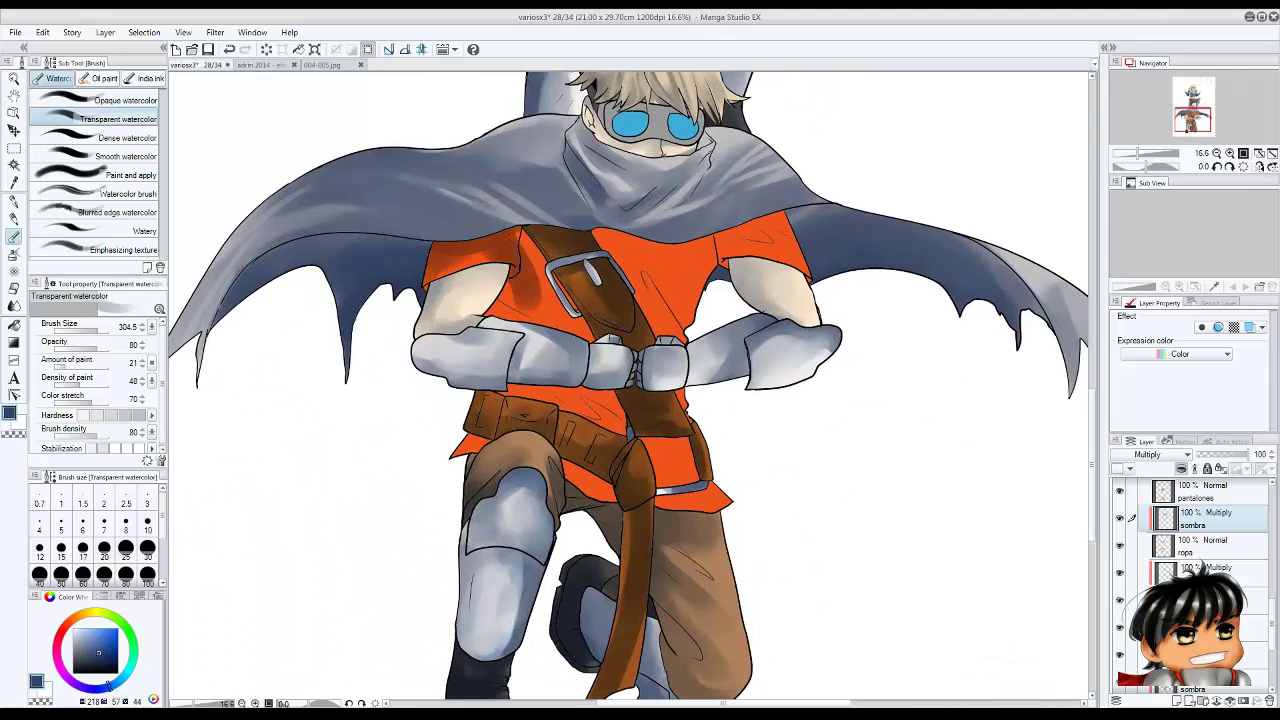
key(ctrl+z)
mouse_move(520, 245)
mouse_down()
mouse_move(500, 275)
mouse_move(500, 256)
mouse_up()
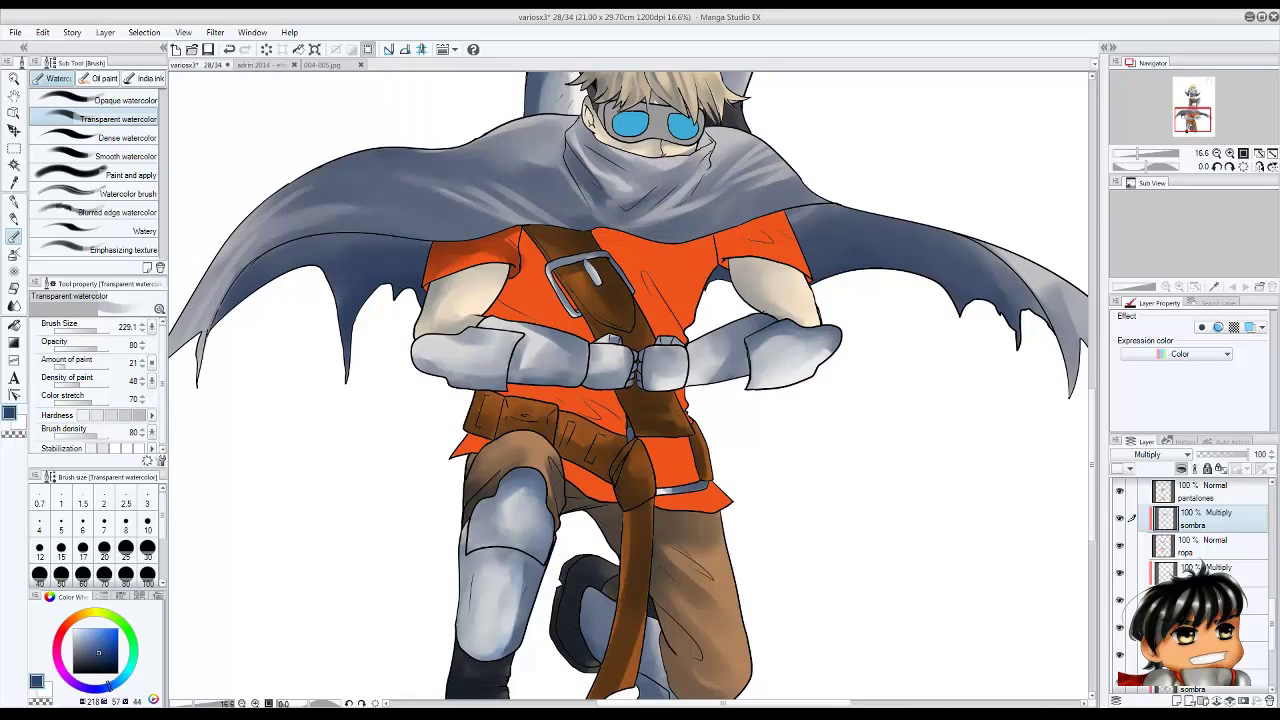
drag(590, 240, 530, 330)
mouse_move(620, 395)
mouse_down()
mouse_move(565, 430)
mouse_move(500, 405)
mouse_up()
drag(550, 290, 495, 325)
mouse_move(530, 235)
mouse_down()
mouse_move(495, 315)
mouse_move(535, 325)
mouse_up()
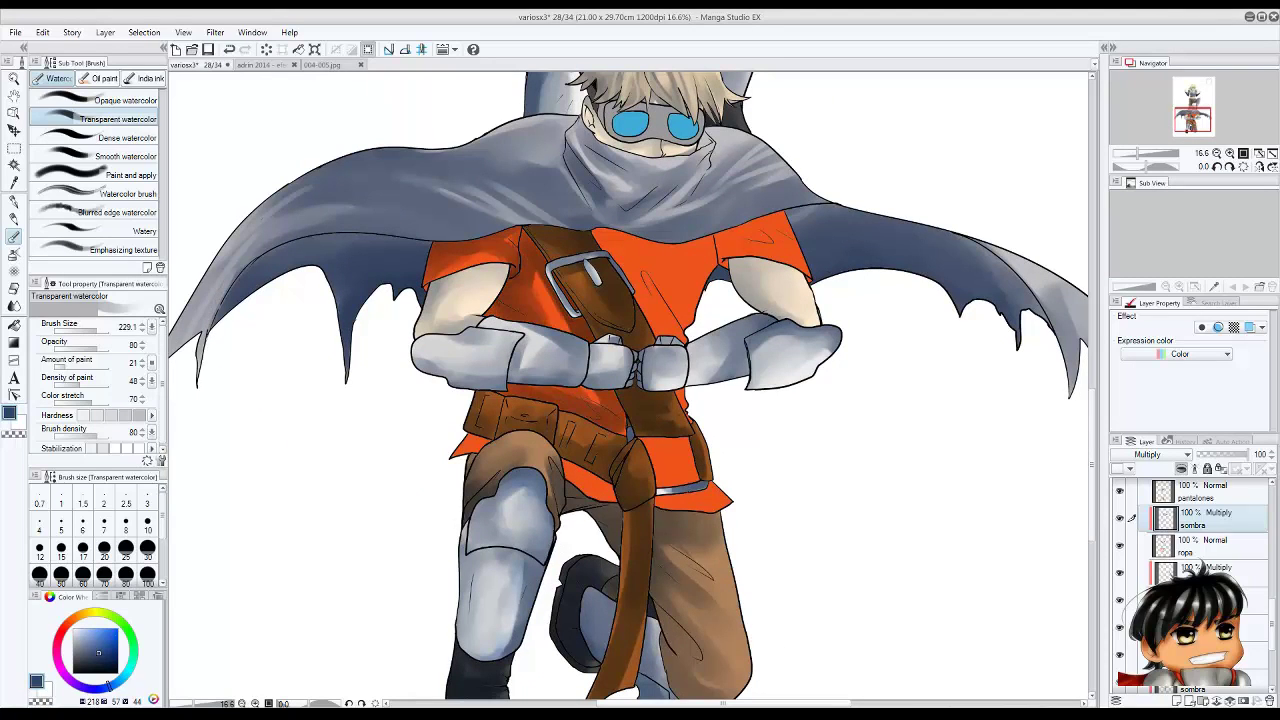
Shade the man's orange shirt around the waist belts and along the hem with dark blue at brush size 229.1.
drag(546, 274, 538, 312)
drag(610, 412, 622, 432)
mouse_move(640, 438)
mouse_down()
mouse_move(652, 462)
mouse_move(718, 505)
mouse_up()
drag(612, 466, 572, 494)
drag(490, 434, 460, 448)
drag(602, 460, 565, 486)
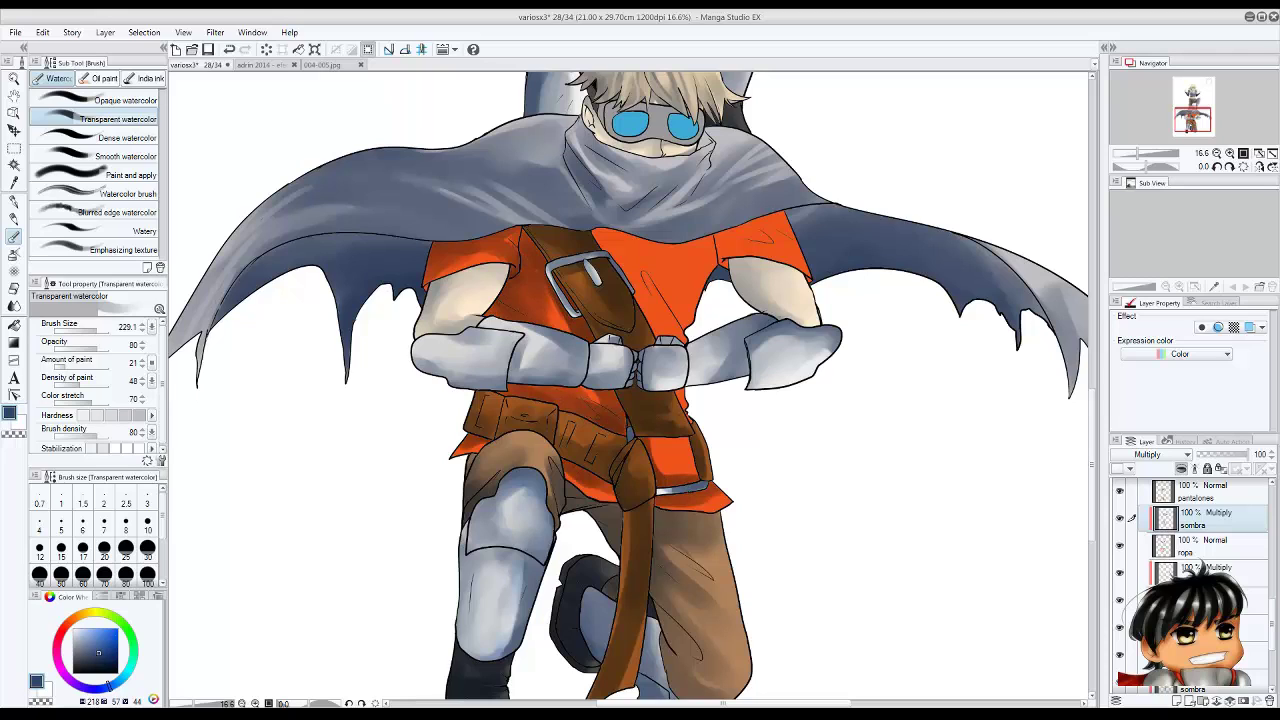
Add dark blue fold shadows to the man's shirt on the upper chest and sleeves beneath the cape.
drag(650, 258, 662, 340)
drag(700, 238, 718, 270)
drag(596, 232, 678, 256)
mouse_move(805, 218)
mouse_down()
mouse_move(762, 272)
mouse_move(726, 258)
mouse_up()
drag(522, 228, 446, 250)
mouse_move(690, 252)
mouse_down()
mouse_move(630, 318)
mouse_move(656, 324)
mouse_up()
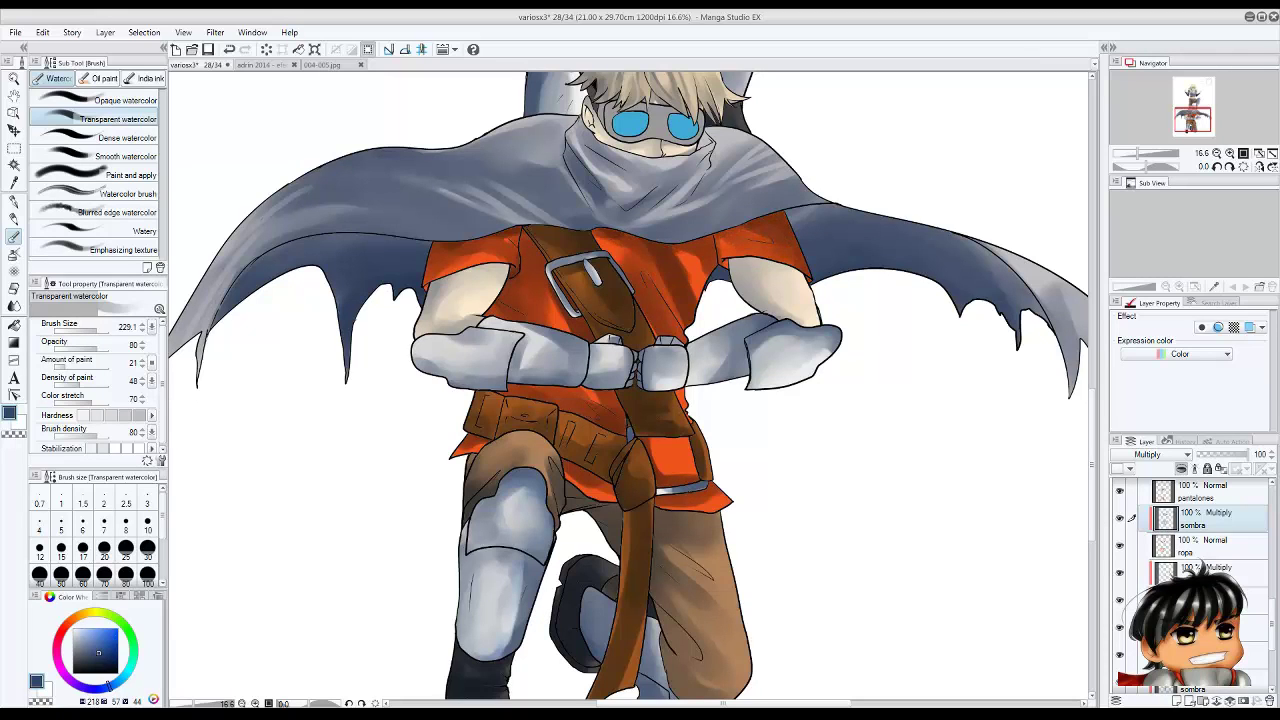
mouse_move(612, 236)
mouse_down()
mouse_move(712, 242)
mouse_move(650, 262)
mouse_up()
drag(778, 218, 716, 244)
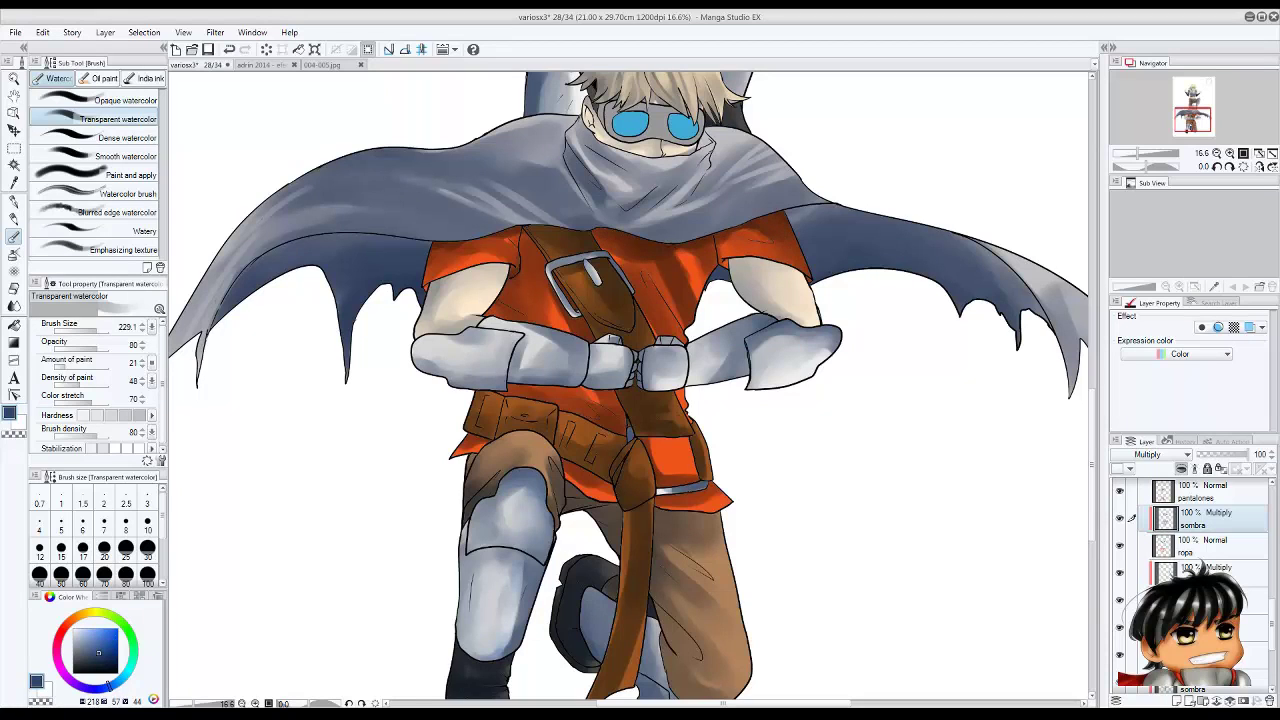
Deepen the man's shirt shadows around the strap, armpit and belts with dark blue, enlarging the brush to 319.2.
mouse_move(440, 290)
mouse_down()
mouse_move(428, 246)
mouse_move(526, 232)
mouse_move(506, 246)
mouse_up()
key(bracketleft)
key(bracketleft)
key(bracketleft)
key(bracketright)
key(bracketright)
drag(520, 290, 546, 230)
mouse_move(558, 330)
mouse_down()
mouse_move(568, 304)
mouse_move(536, 274)
mouse_move(540, 244)
mouse_up()
key(bracketright)
key(bracketright)
drag(488, 318, 524, 290)
drag(504, 408, 572, 388)
drag(568, 494, 646, 440)
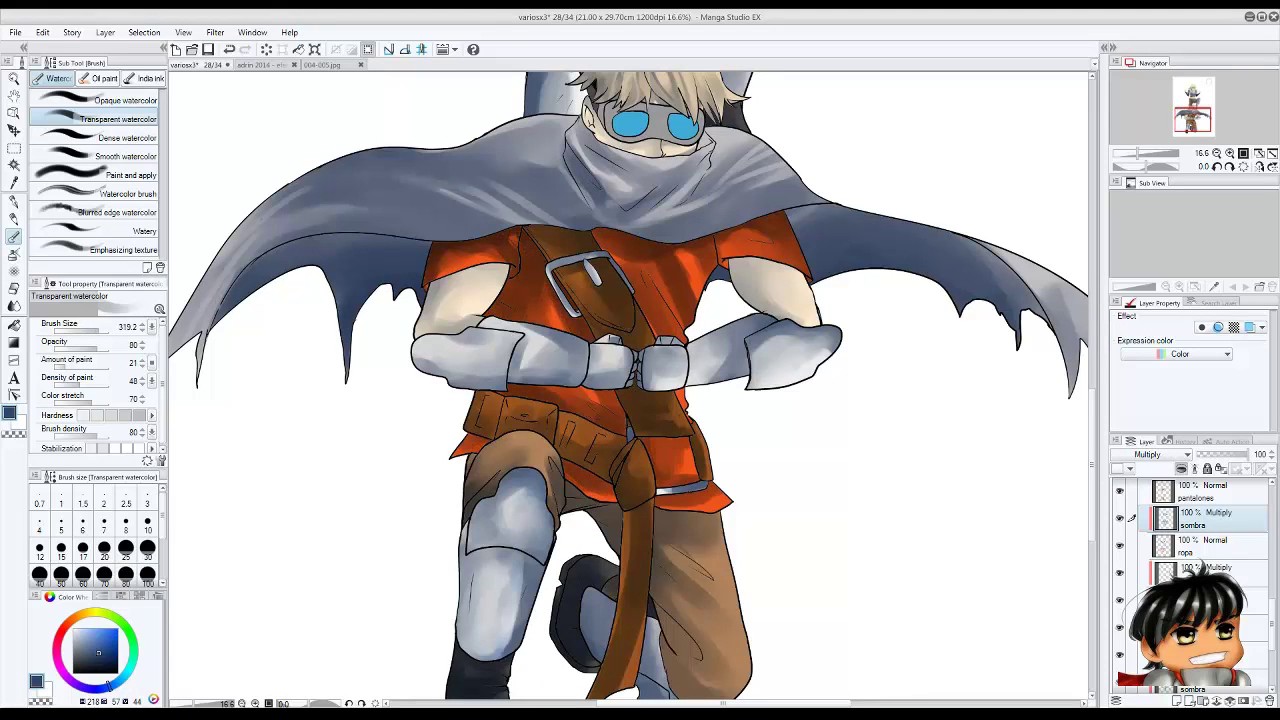
Refine the man's shirt shading with transparent colour at brush sizes from 130.5 to 219.5 and save the illustration.
scroll(632, 389, down, 4)
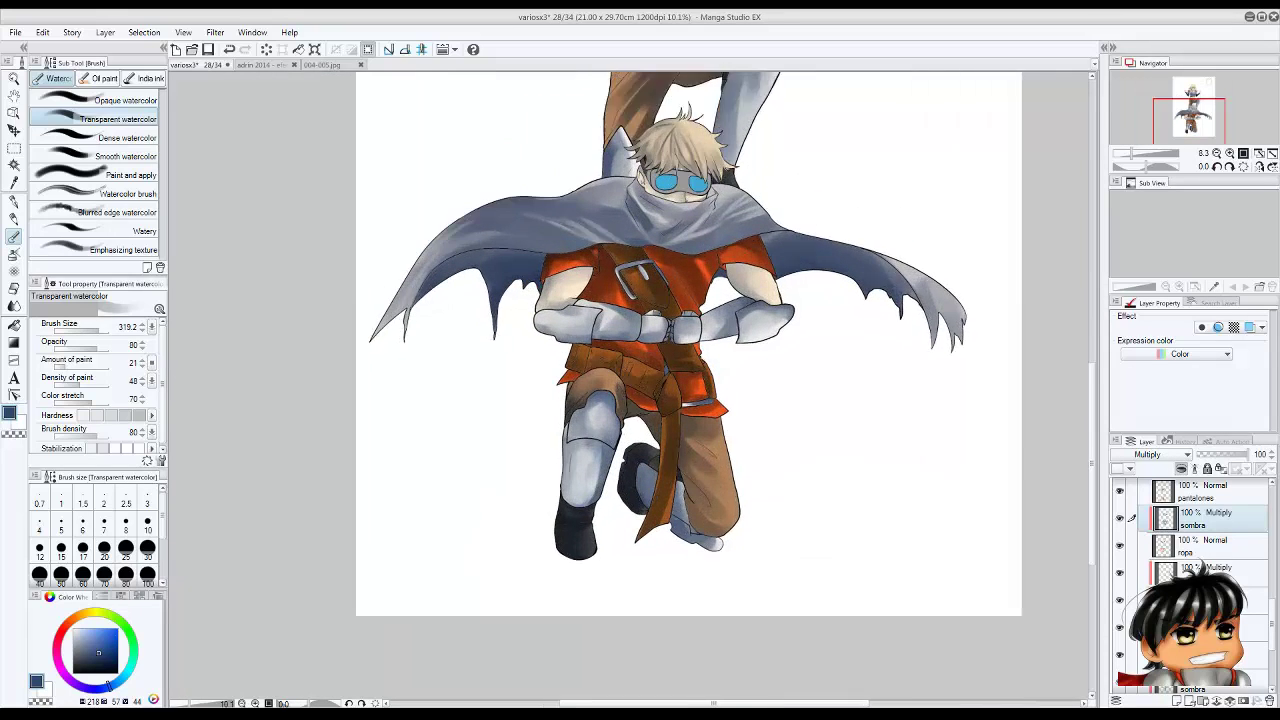
scroll(685, 372, up, 1)
key(bracketleft)
key(bracketleft)
key(bracketleft)
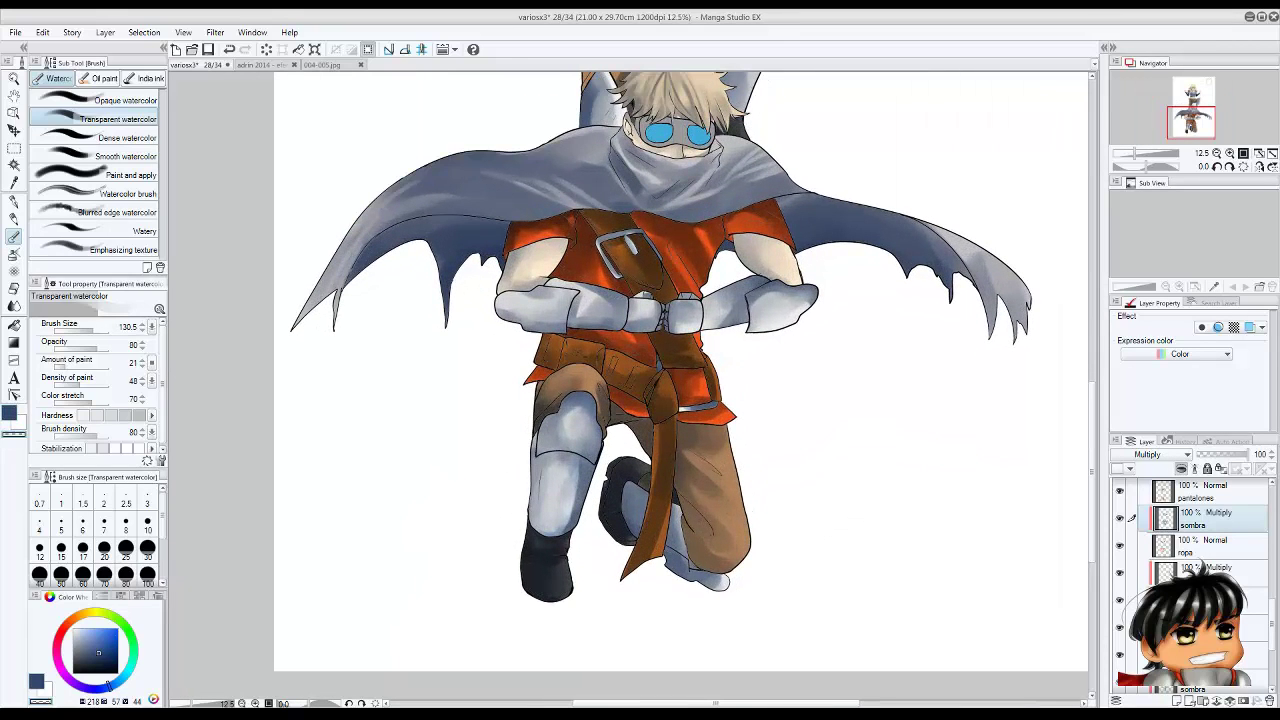
key(ctrl+z)
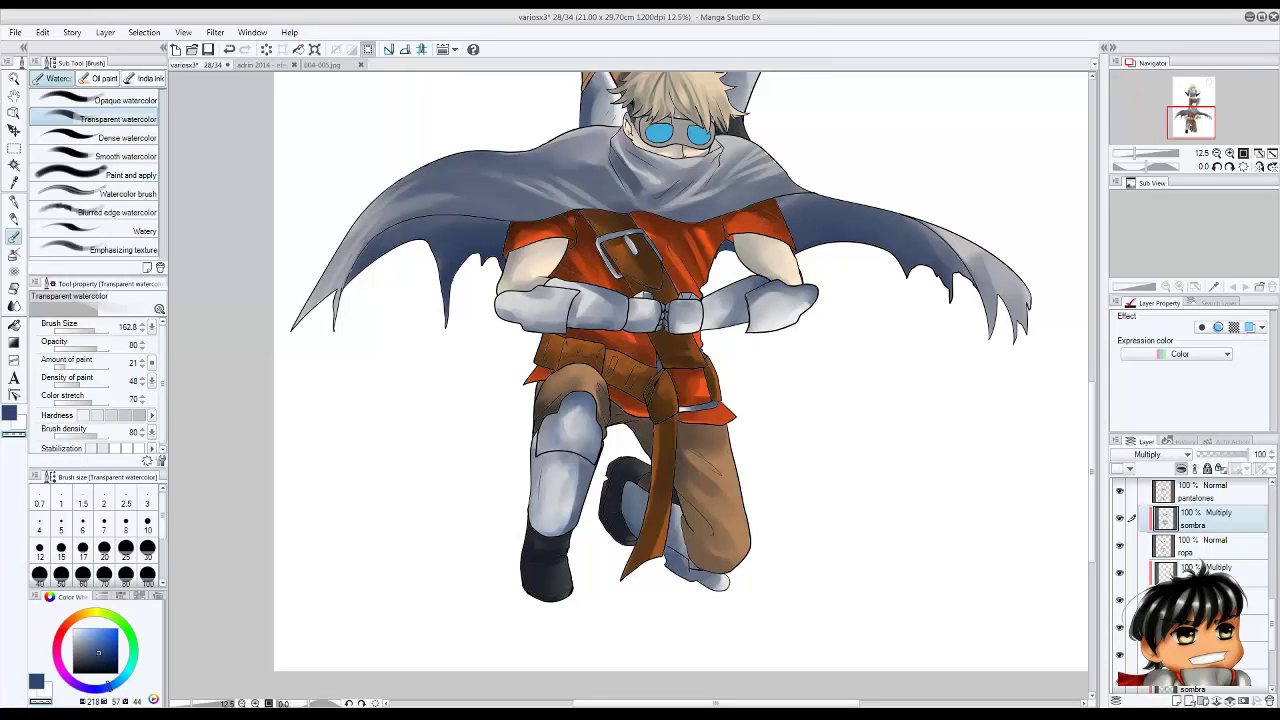
key(bracketleft)
key(bracketleft)
key(bracketleft)
key(bracketleft)
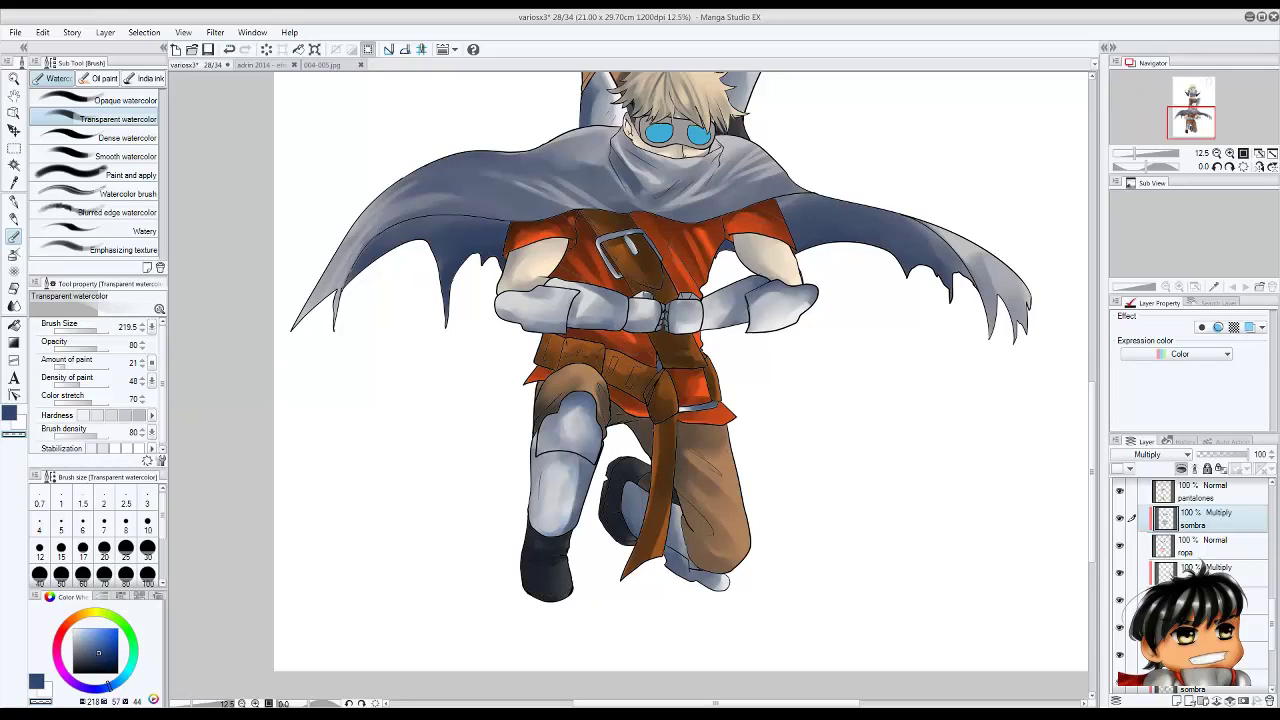
scroll(710, 550, down, 2)
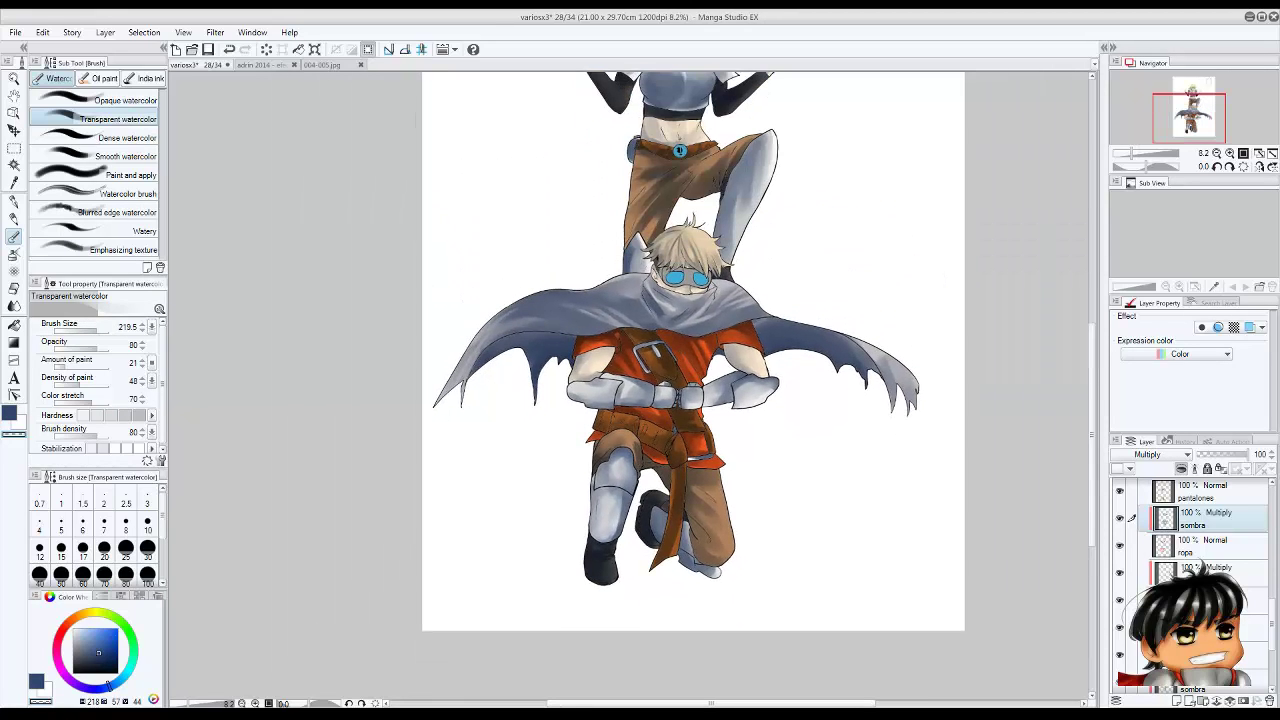
key(ctrl+s)
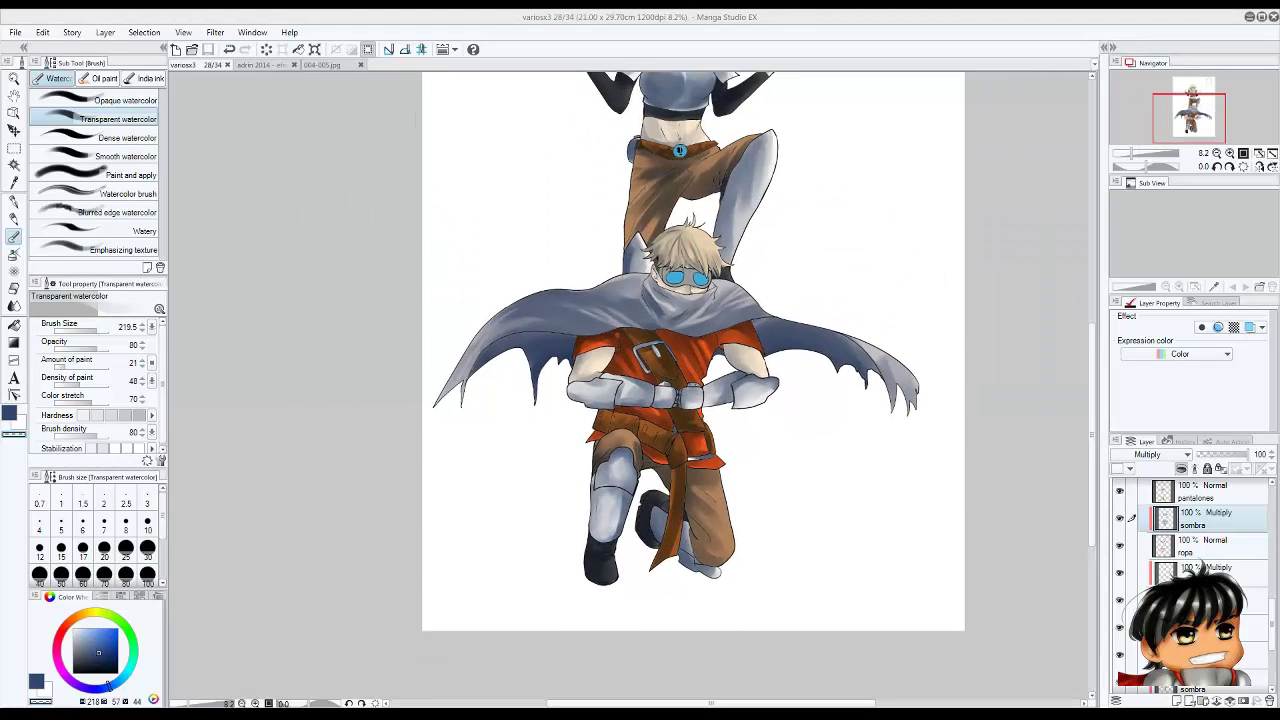
Add a clipped Multiply layer above the vidrios lentes layer and shade the man's goggle lenses and frame in dark blue at brush sizes 124.2 and 166.9.
scroll(693, 254, up, 4)
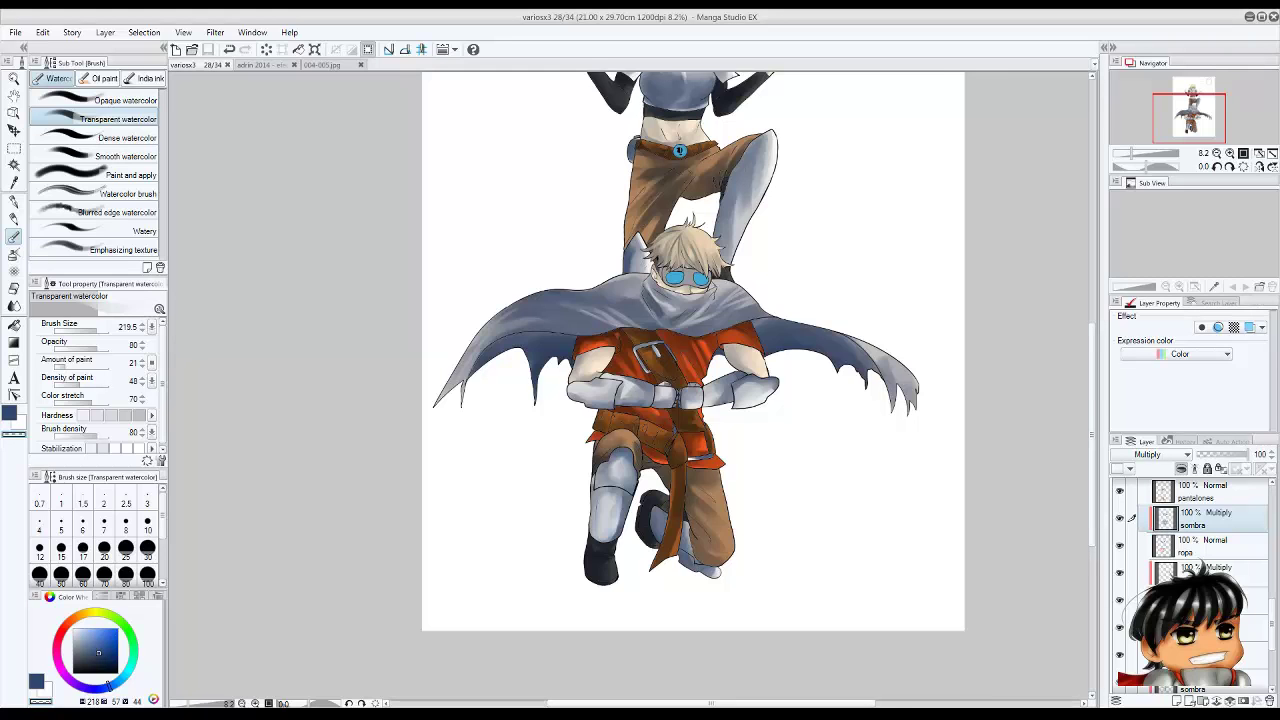
scroll(1200, 566, up, 5)
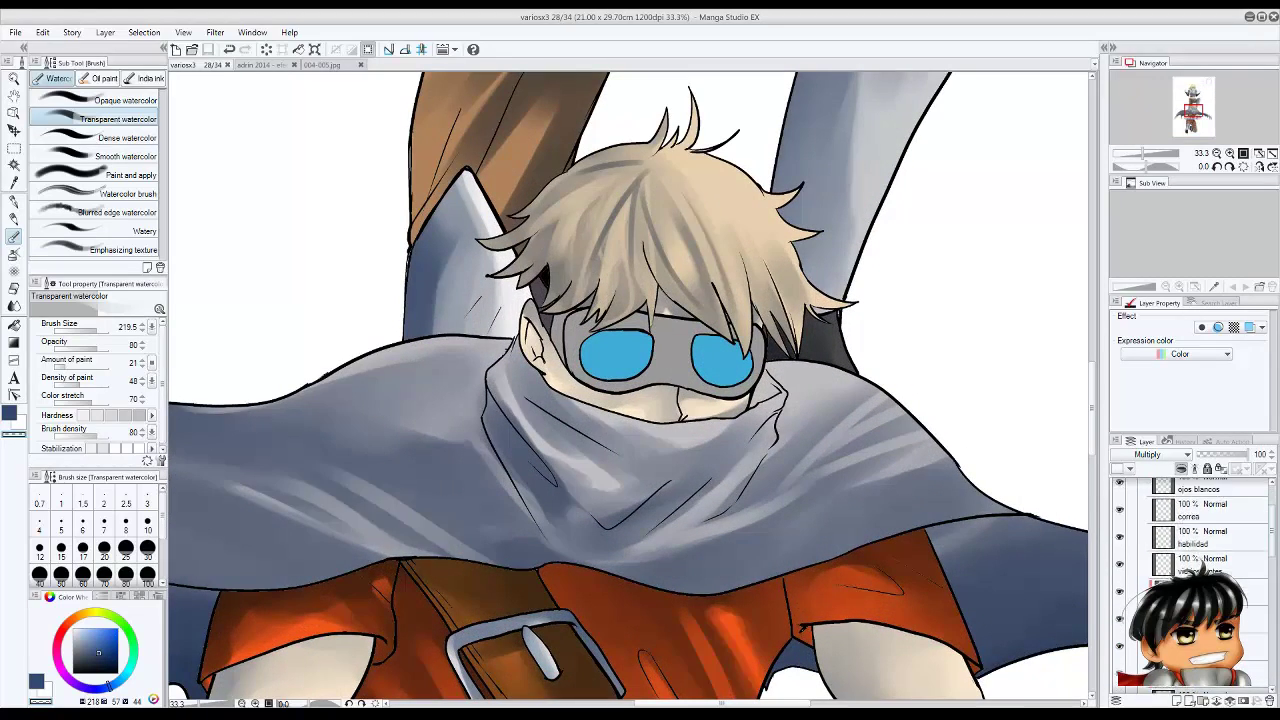
key(ctrl+shift+n)
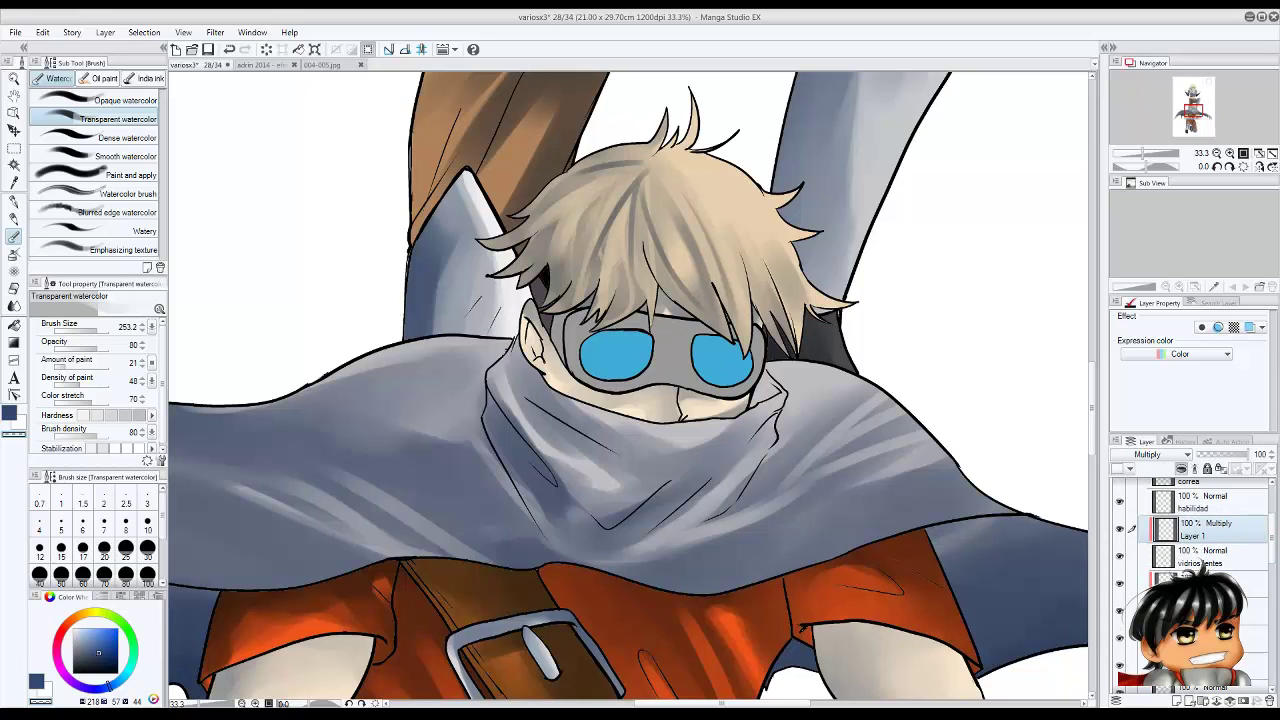
mouse_move(654, 354)
mouse_down()
mouse_move(686, 390)
mouse_move(708, 364)
mouse_move(725, 372)
mouse_up()
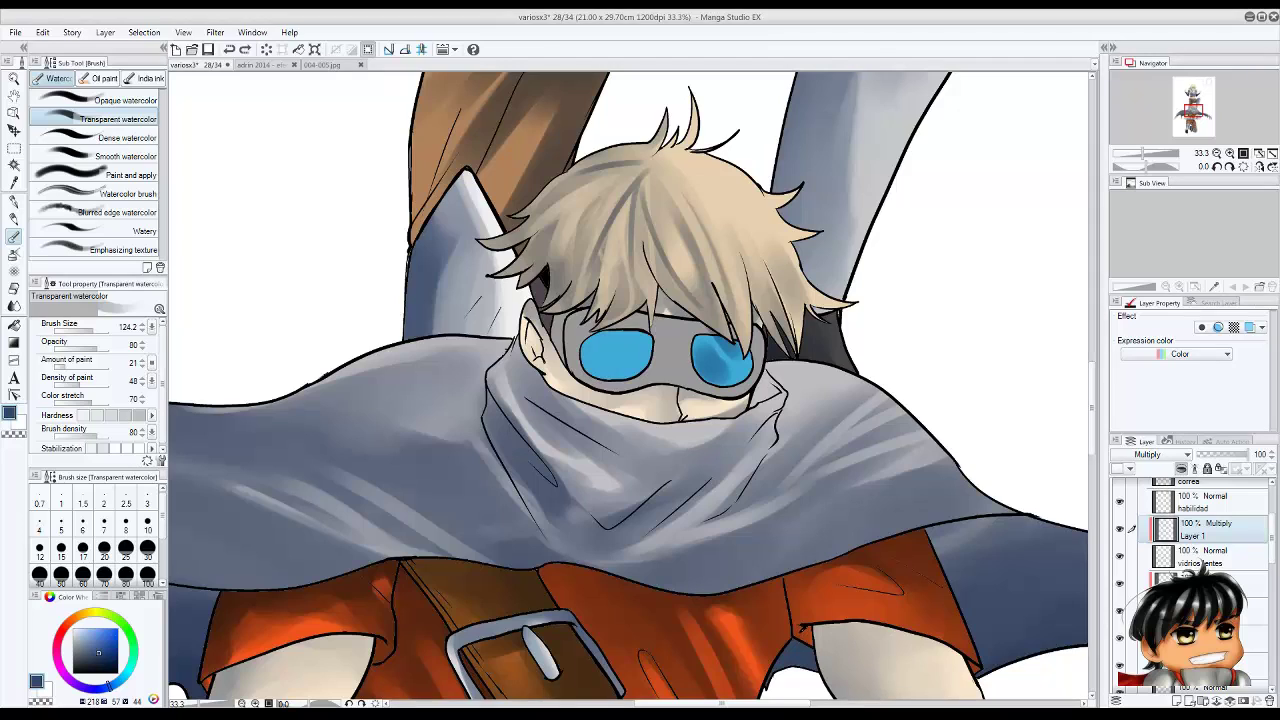
mouse_move(590, 345)
mouse_down()
mouse_move(610, 370)
mouse_move(636, 350)
mouse_move(708, 376)
mouse_move(594, 312)
mouse_move(580, 356)
mouse_move(604, 386)
mouse_move(694, 380)
mouse_up()
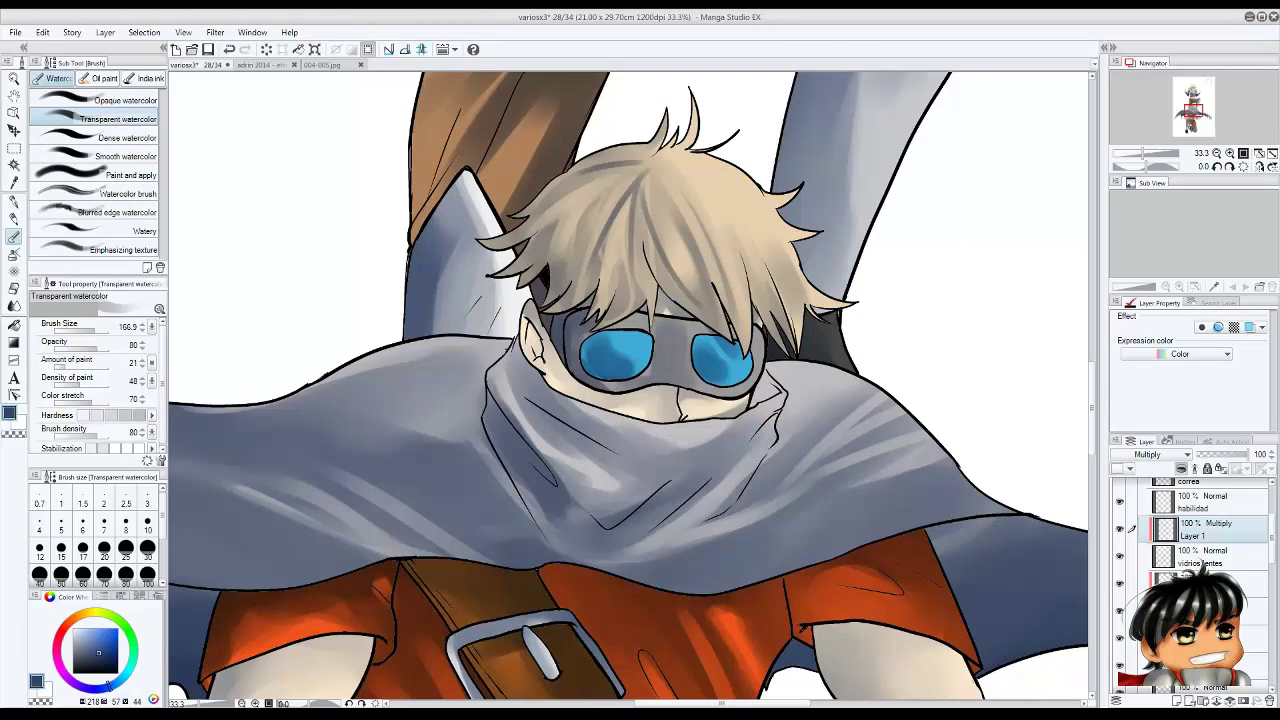
drag(630, 330, 656, 316)
mouse_move(606, 386)
mouse_down()
mouse_move(650, 372)
mouse_move(676, 326)
mouse_move(624, 328)
mouse_move(640, 380)
mouse_move(730, 360)
mouse_up()
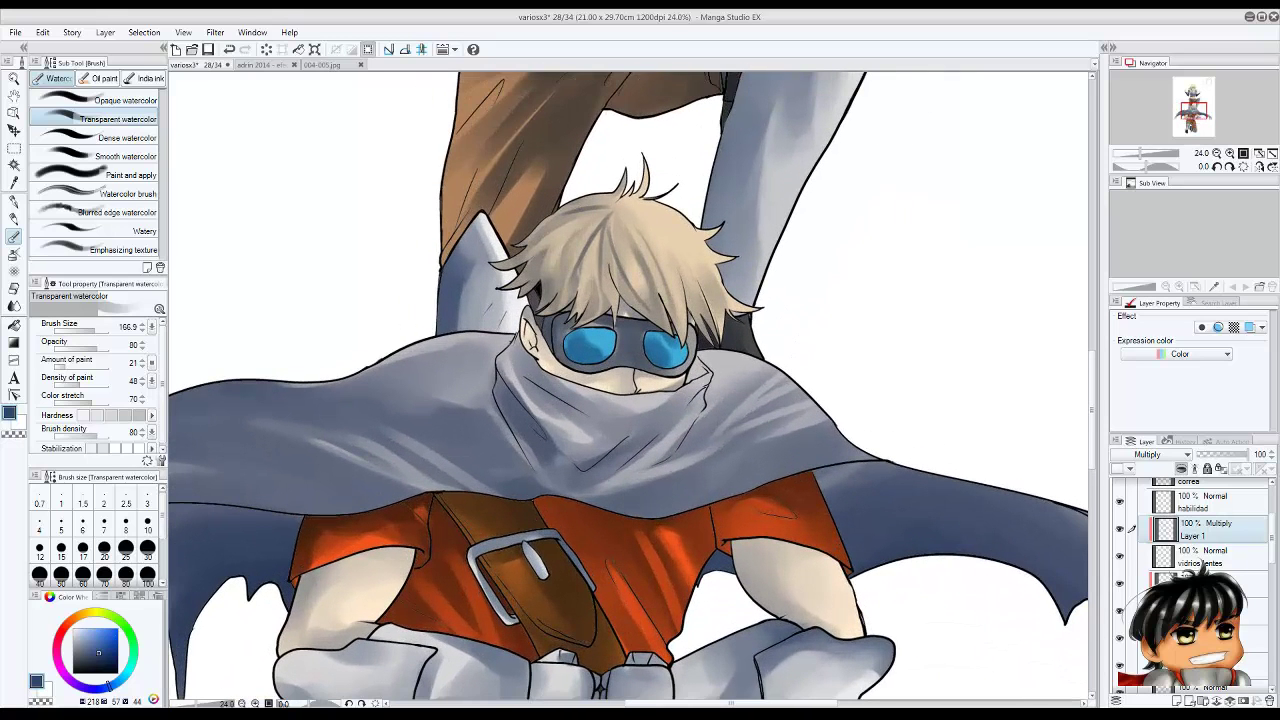
Add a clipped layer for the goggles' highlights, set its blending mode to Overlay and choose white as the colour.
scroll(1196, 565, up, 1)
click(1196, 593)
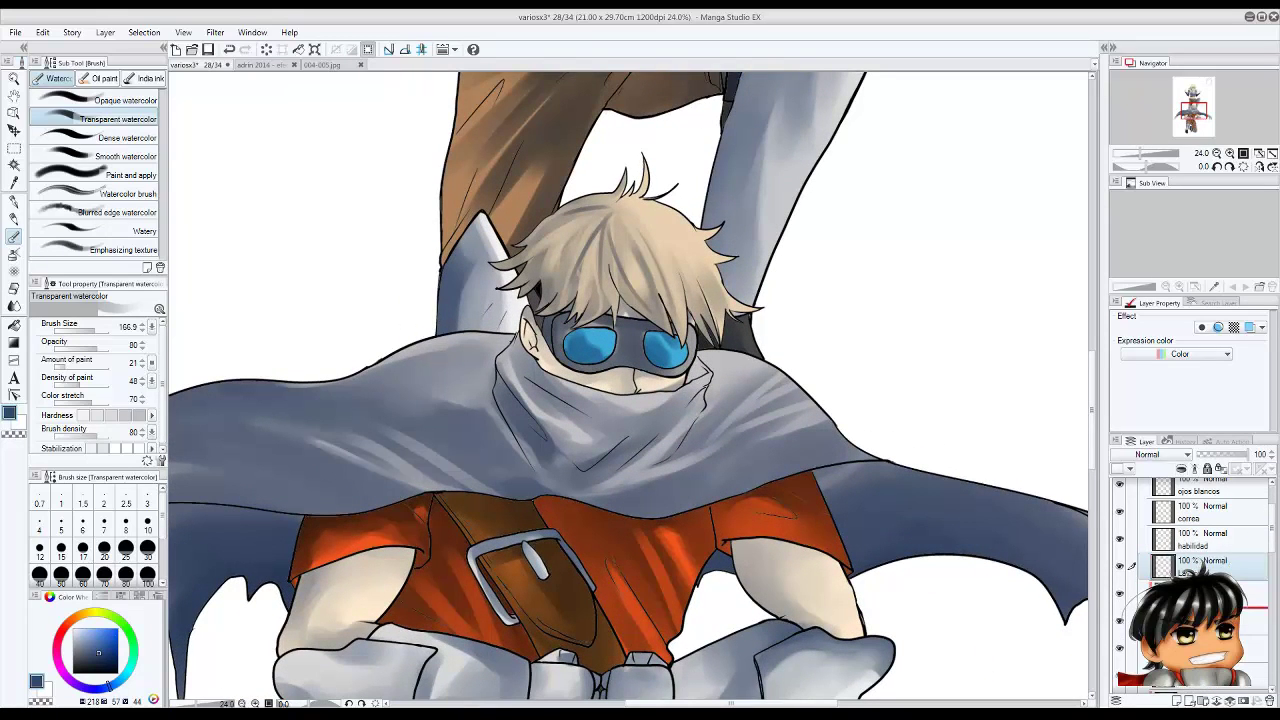
click(1150, 454)
click(1180, 468)
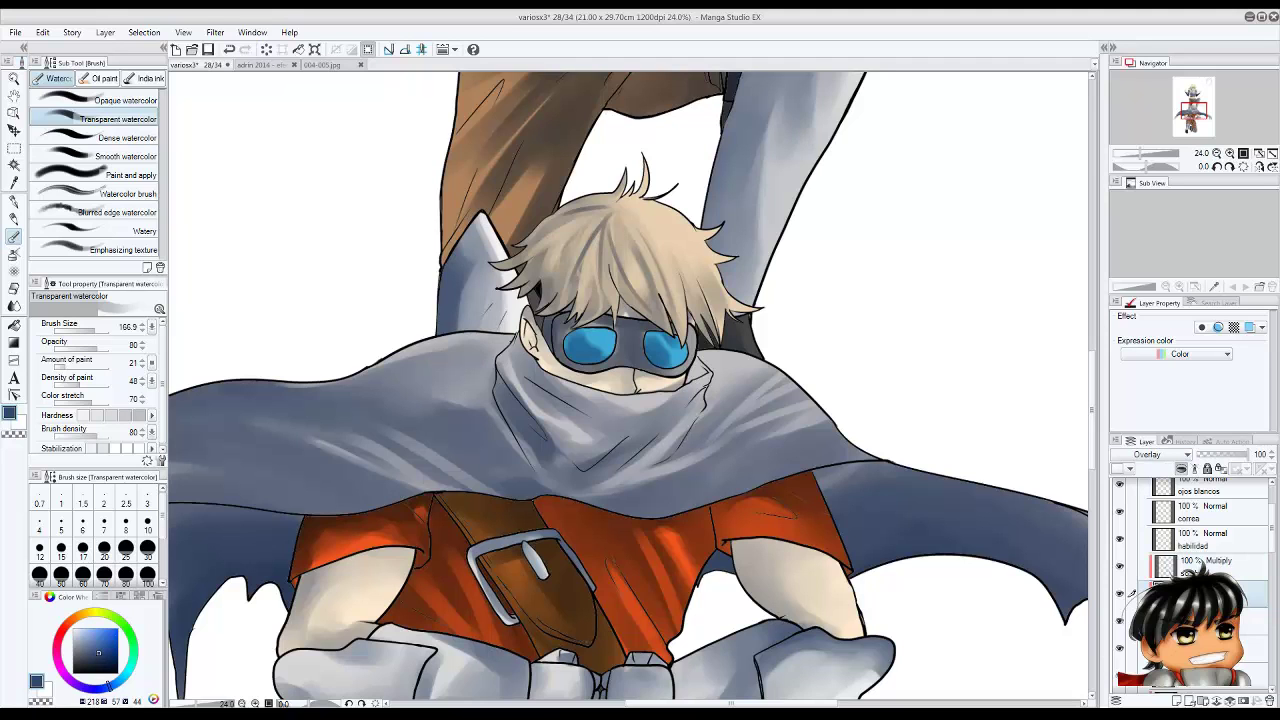
drag(1196, 593, 1198, 566)
key(ctrl+plus)
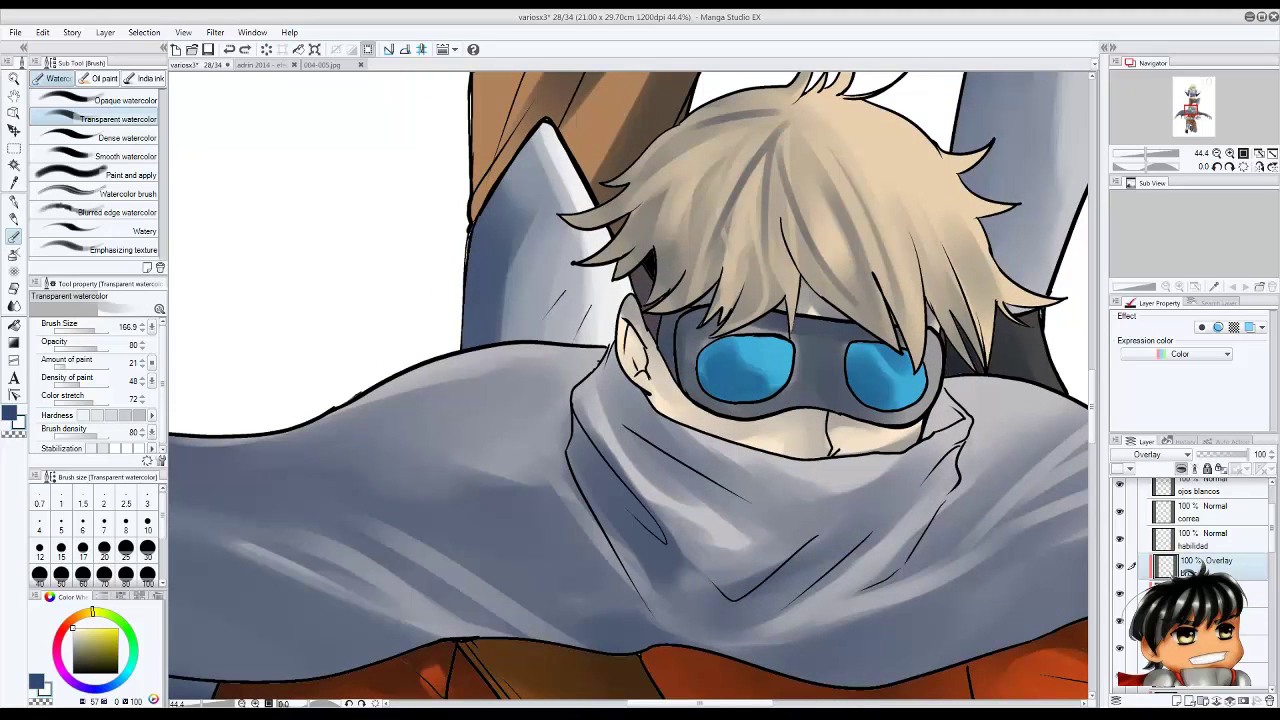
Paint white glints on both goggle lenses on the Overlay layer at brush sizes 84.5 and 48.5.
drag(755, 345, 780, 370)
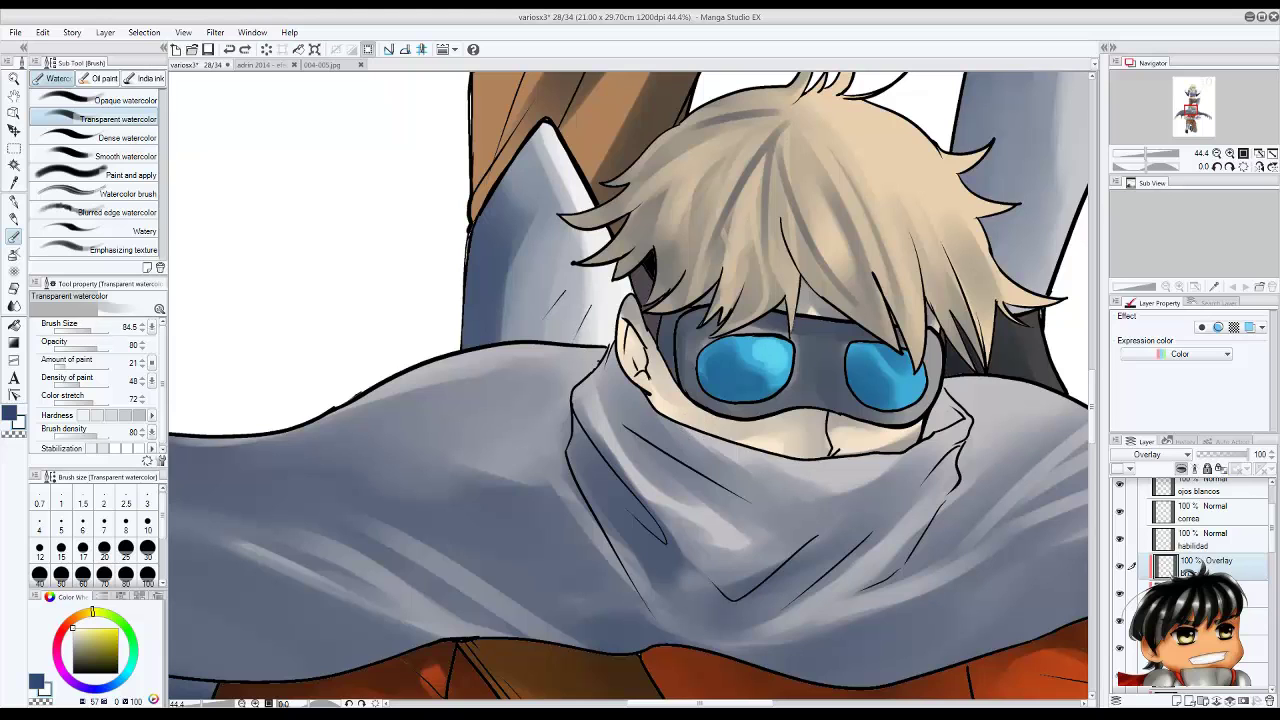
mouse_move(900, 360)
mouse_down()
mouse_move(912, 395)
mouse_move(890, 360)
mouse_move(898, 404)
mouse_move(885, 350)
mouse_up()
drag(760, 345, 785, 378)
scroll(640, 390, up, 1)
mouse_move(900, 345)
mouse_down()
mouse_move(906, 386)
mouse_move(902, 322)
mouse_up()
mouse_move(850, 415)
mouse_down()
mouse_move(890, 405)
mouse_move(895, 382)
mouse_up()
scroll(982, 387, down, 3)
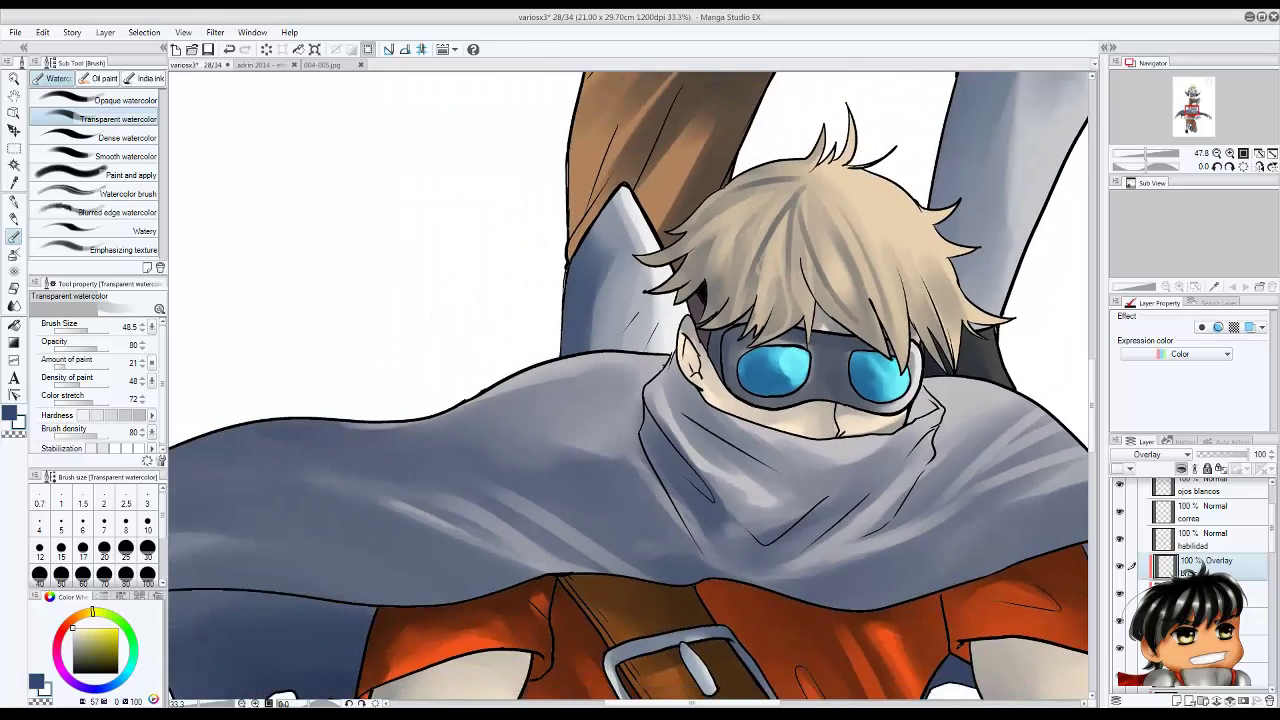
scroll(982, 387, down, 3)
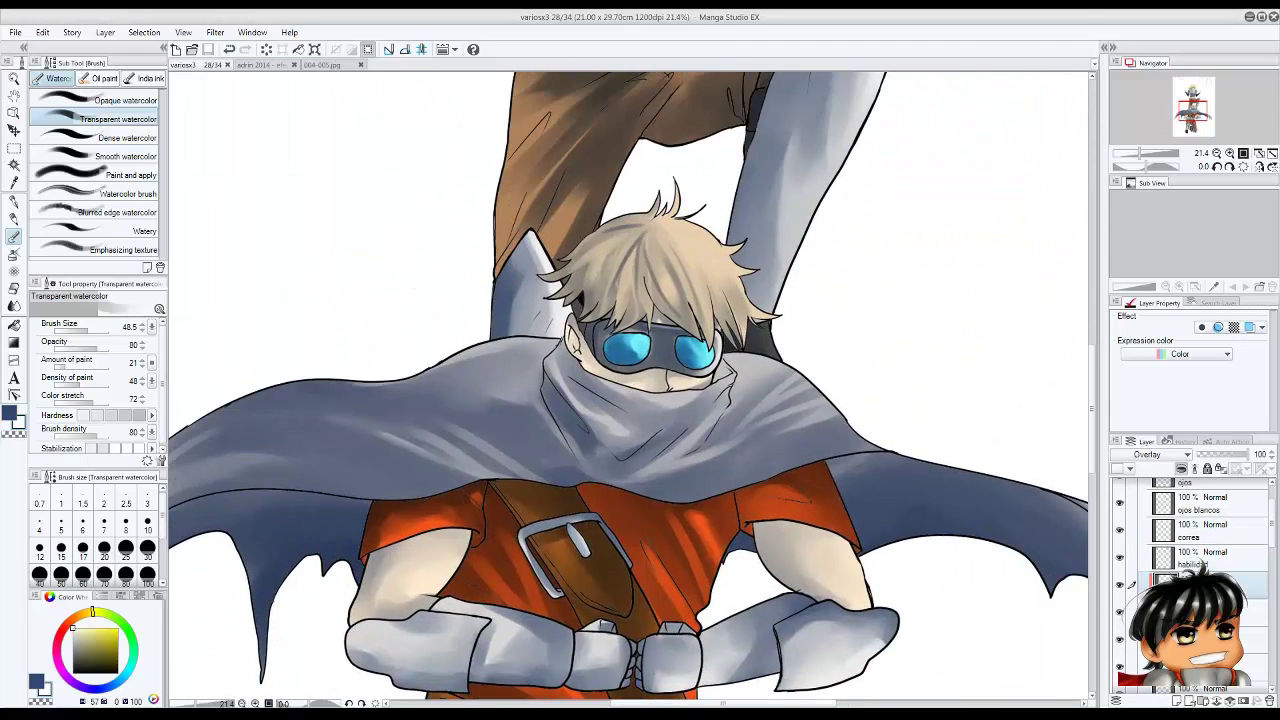
Add a clipped Multiply layer named sombra above the correa layer and select dark blue for its shading.
key(ctrl+shift+n)
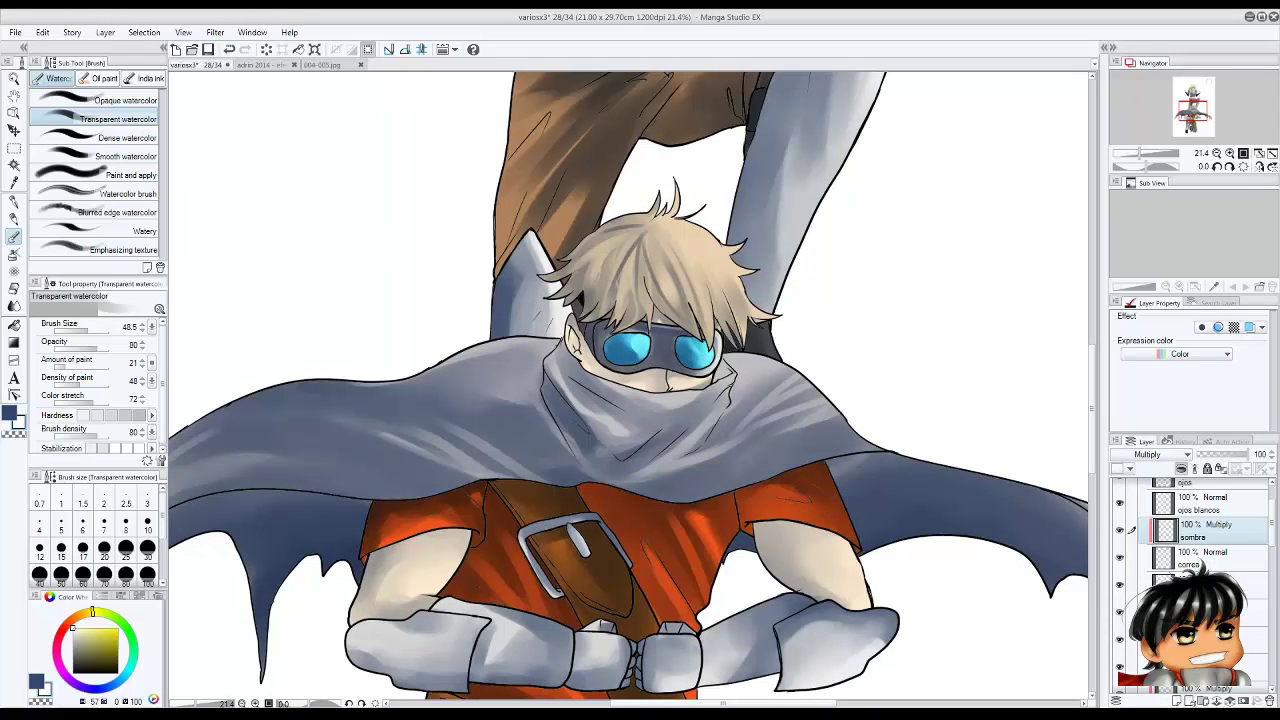
scroll(575, 315, up, 1)
scroll(628, 389, down, 2)
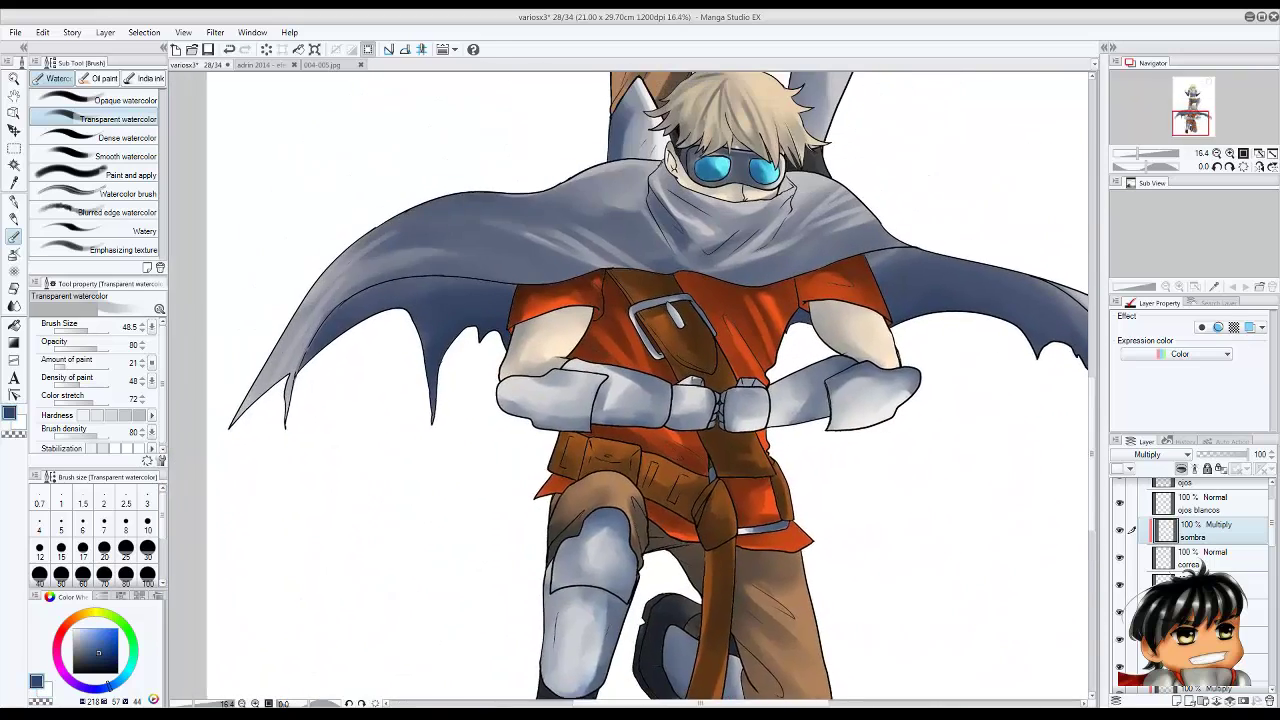
drag(730, 150, 640, 300)
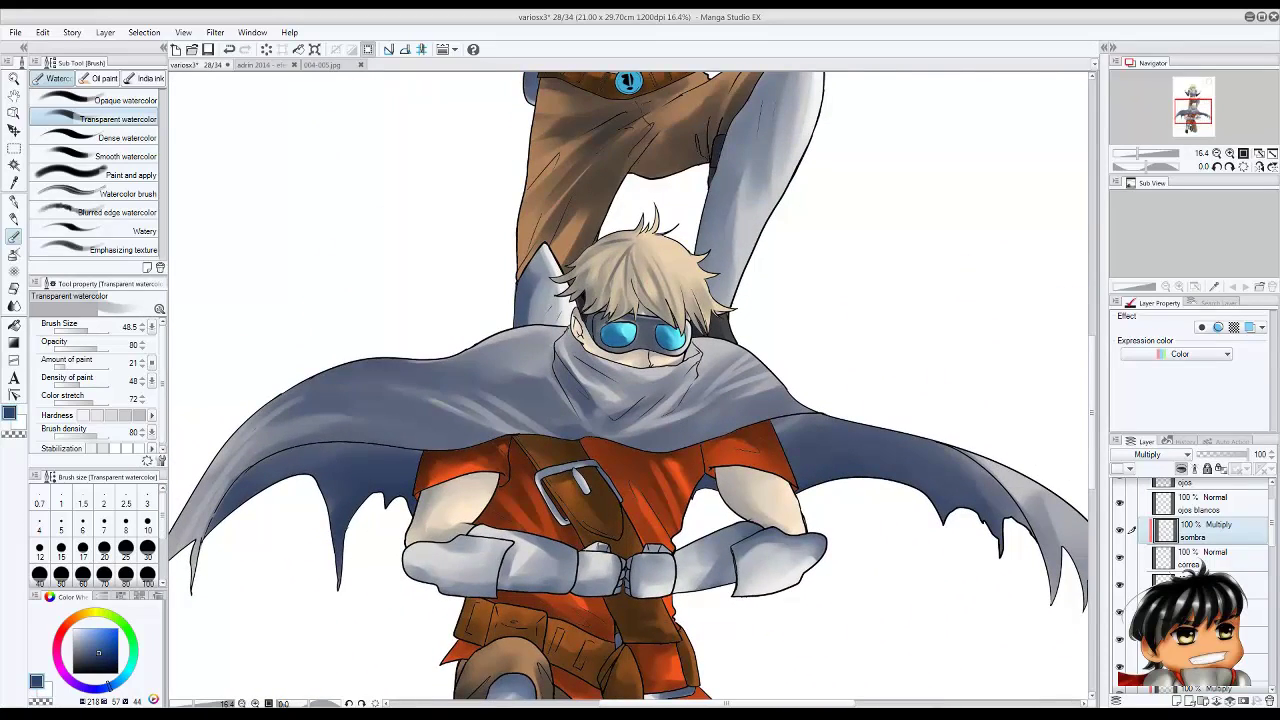
Save the drawing and add a clipped Overlay layer for the man's hair highlights, with white as the colour.
key(ctrl+s)
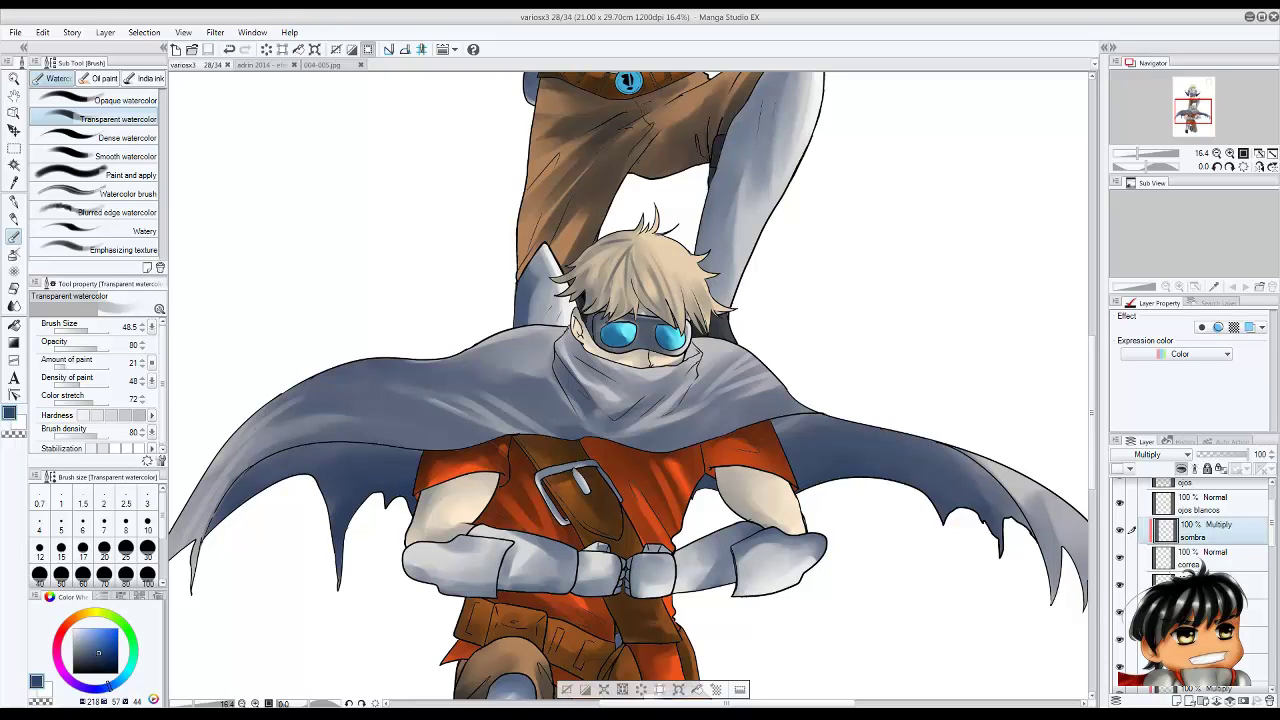
scroll(757, 183, up, 3)
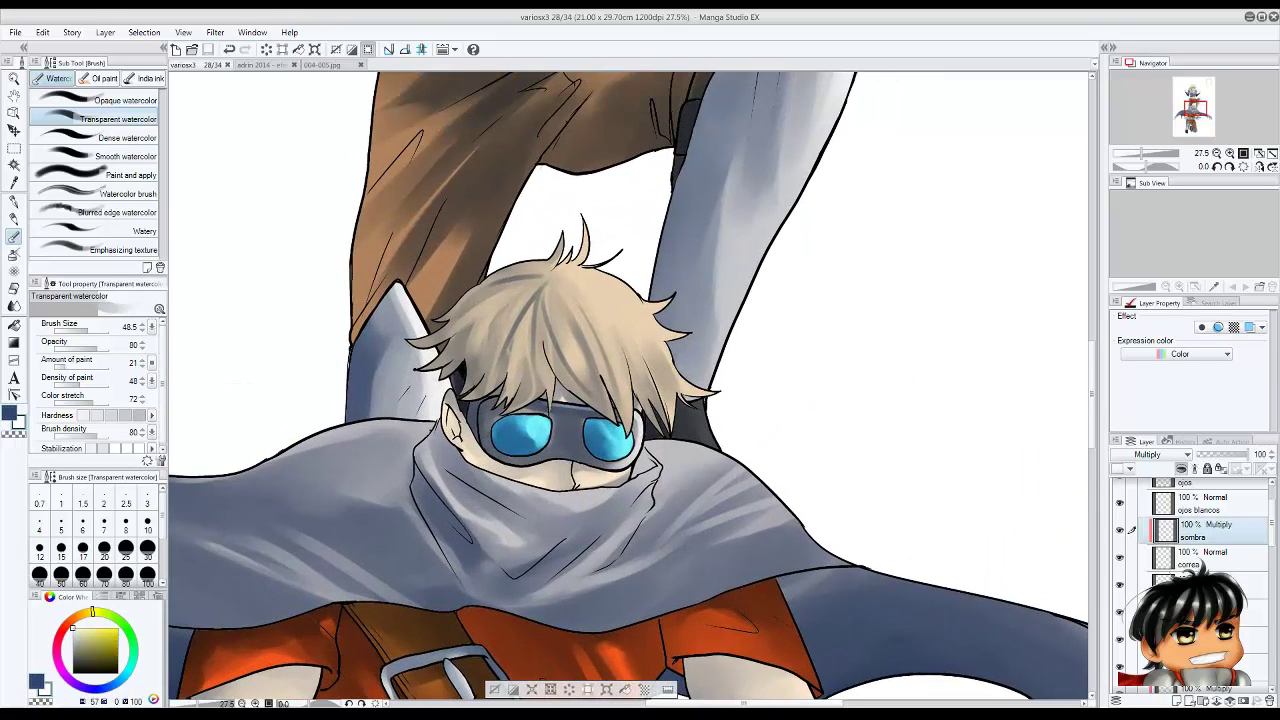
scroll(1190, 580, down, 10)
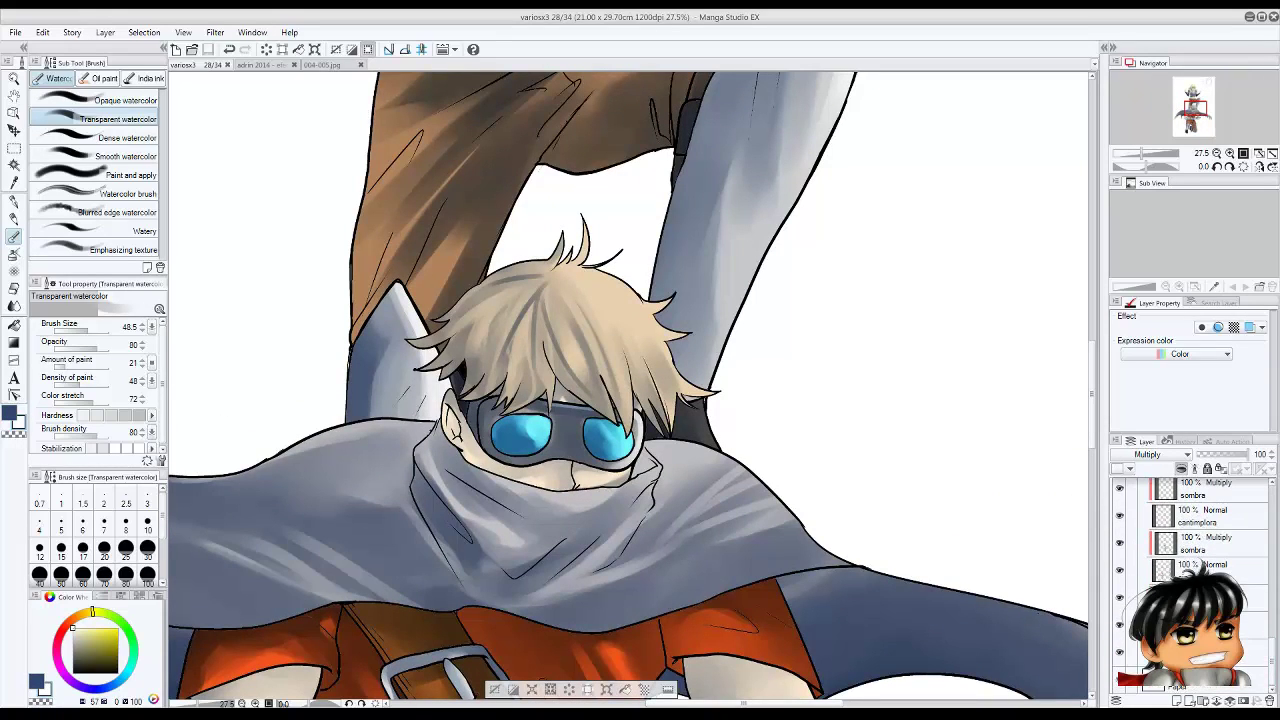
key(ctrl+shift+n)
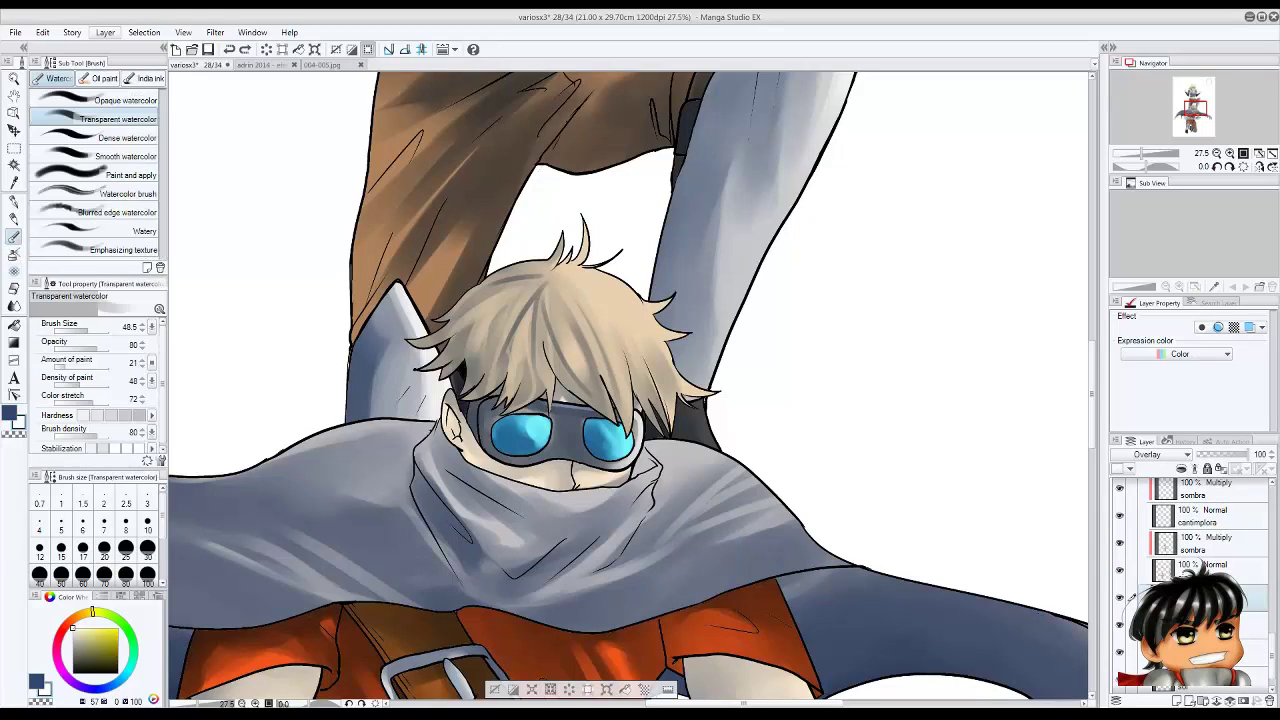
Paint white highlights on the man's hair strands on the Overlay layer at brush sizes 84.1 and 44.4.
drag(630, 335, 517, 260)
mouse_move(620, 290)
mouse_down()
mouse_move(645, 380)
mouse_move(655, 335)
mouse_move(675, 375)
mouse_up()
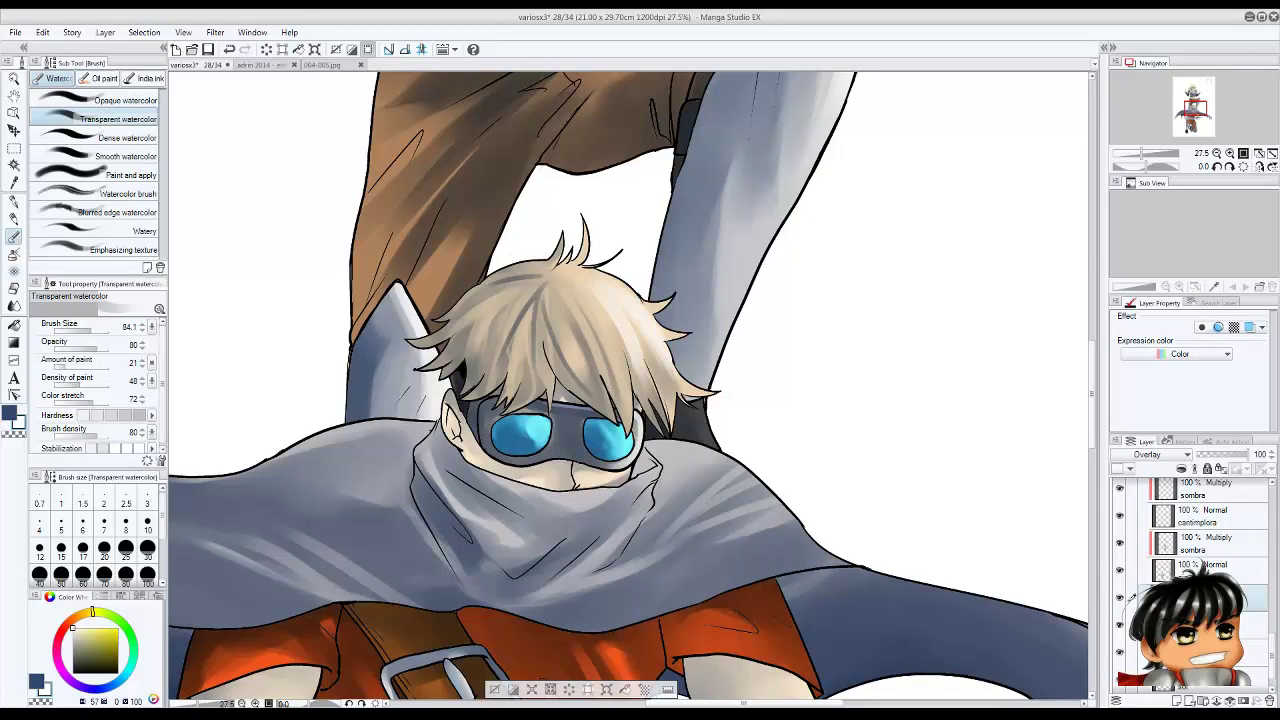
drag(575, 316, 595, 394)
scroll(613, 420, down, 3)
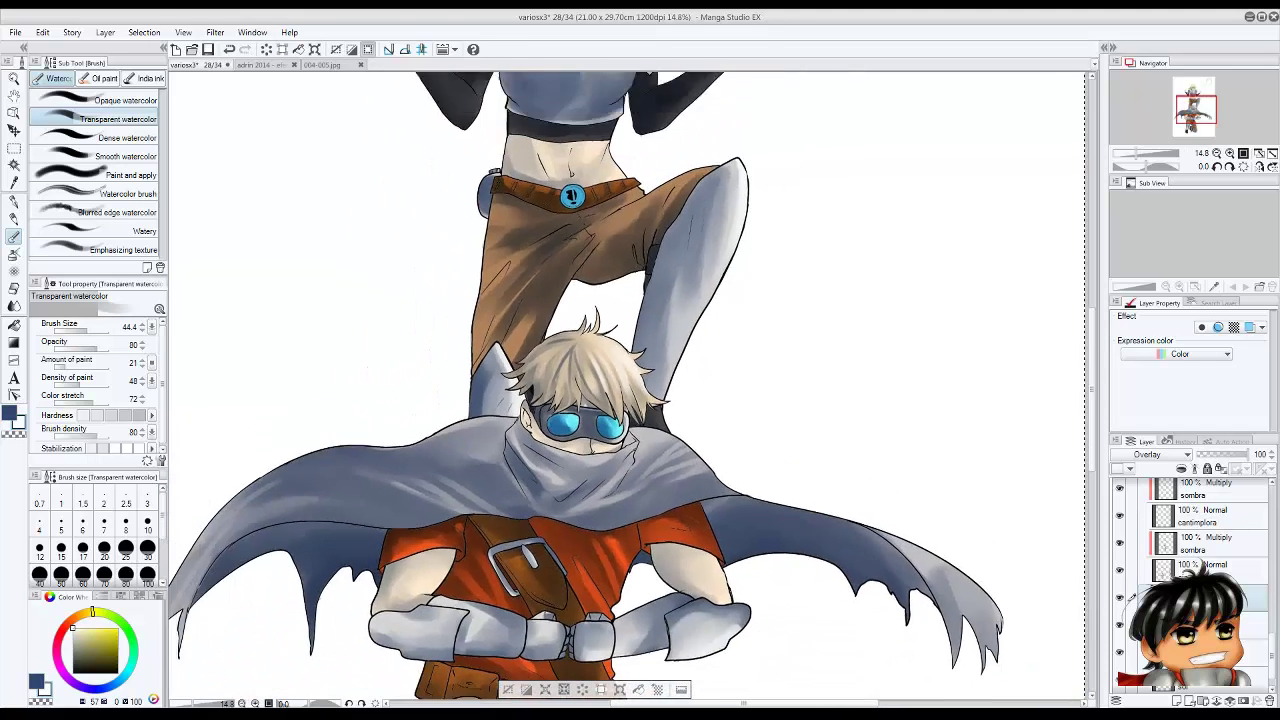
Shade the woman's hair in dark blue on its Multiply layer, covering crown, bangs, side strands and tuft, at brush sizes between 108.4 and 209.8.
drag(600, 400, 588, 527)
drag(588, 400, 565, 634)
scroll(640, 400, up, 2)
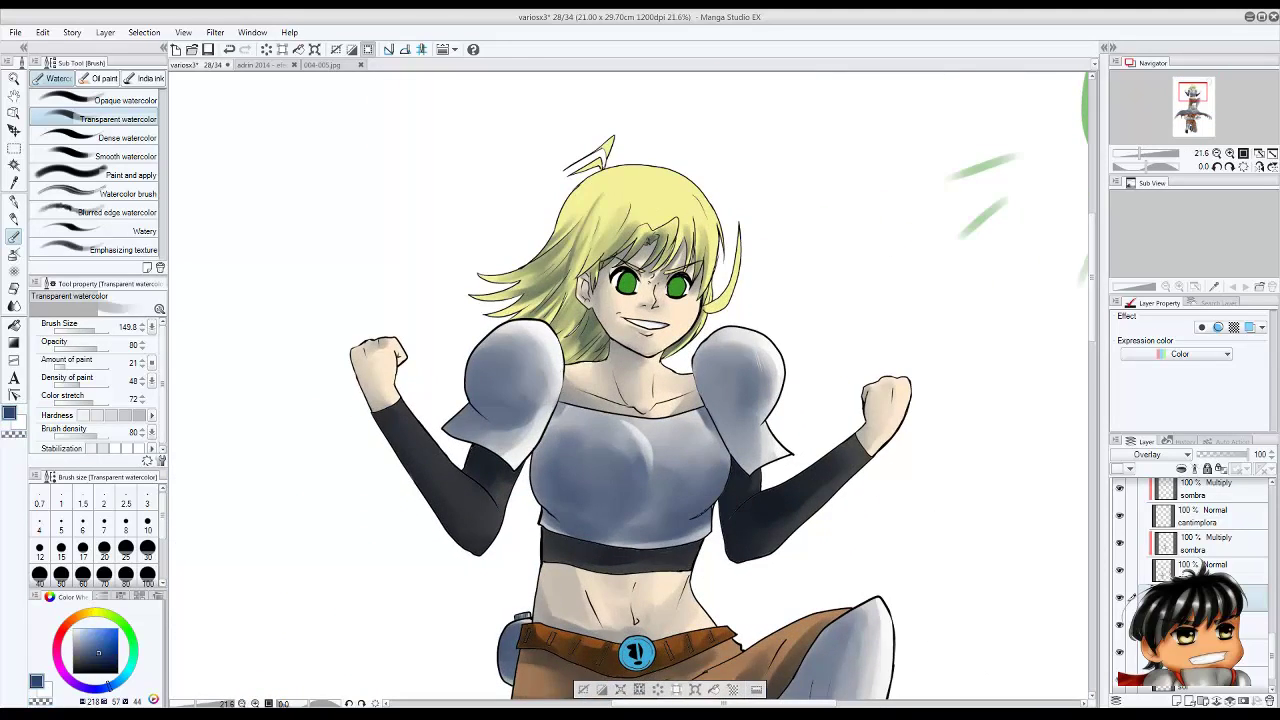
scroll(555, 342, up, 1)
click(1200, 624)
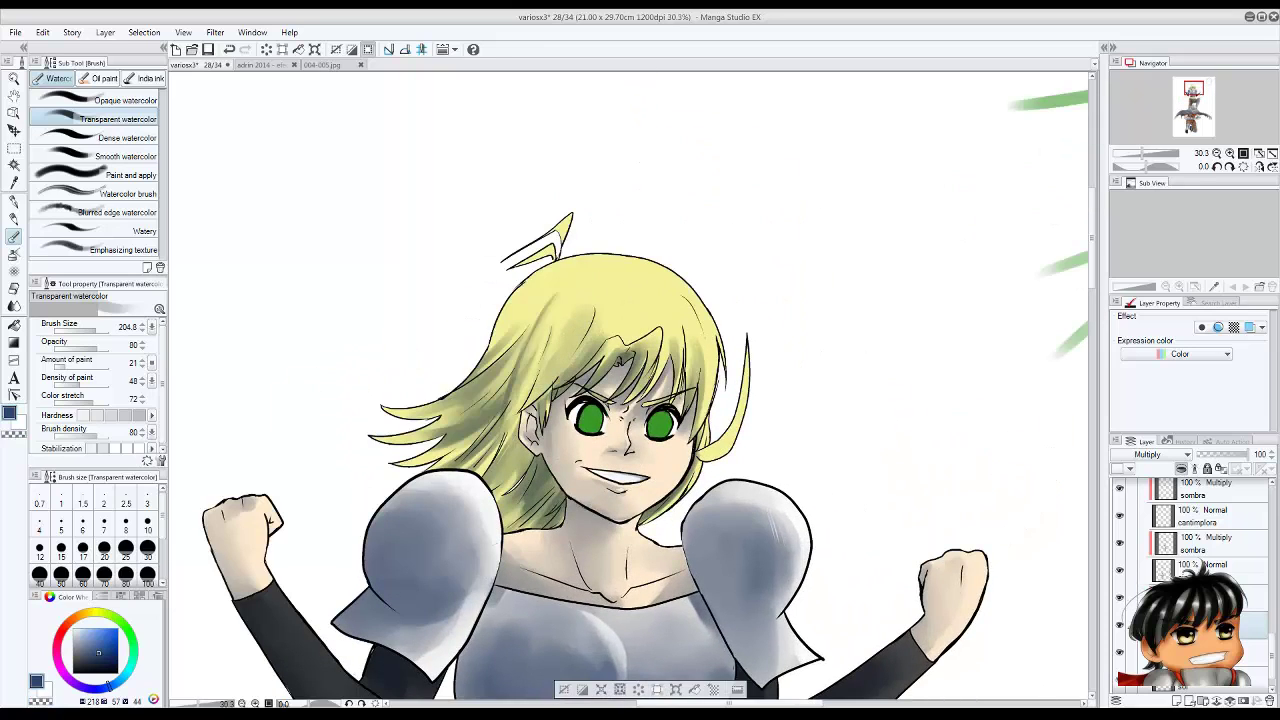
drag(541, 305, 515, 370)
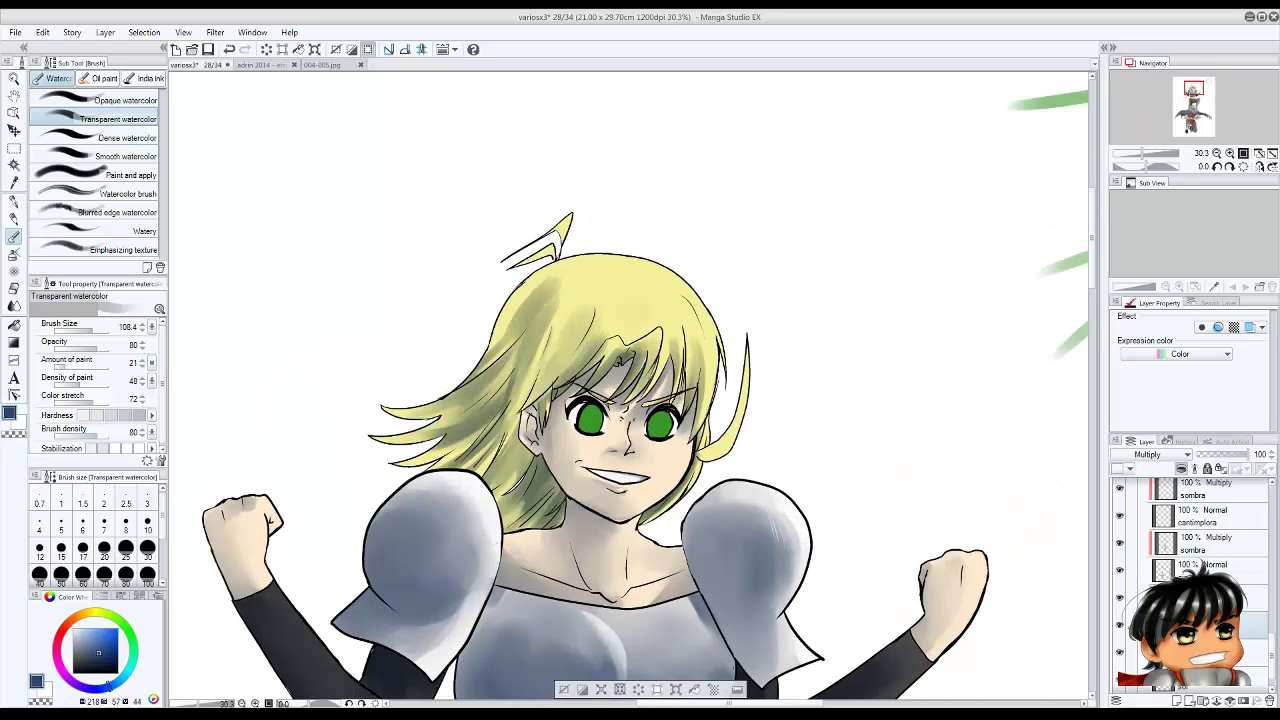
drag(515, 280, 495, 460)
mouse_move(500, 350)
mouse_down()
mouse_move(470, 470)
mouse_move(530, 530)
mouse_up()
mouse_move(706, 452)
mouse_down()
mouse_move(722, 428)
mouse_move(720, 440)
mouse_move(685, 340)
mouse_move(690, 360)
mouse_up()
key(c)
mouse_move(690, 310)
mouse_down()
mouse_move(702, 410)
mouse_move(668, 340)
mouse_move(585, 320)
mouse_move(605, 350)
mouse_move(500, 300)
mouse_move(630, 360)
mouse_move(648, 360)
mouse_move(668, 314)
mouse_move(698, 378)
mouse_up()
mouse_move(610, 280)
mouse_down()
mouse_move(535, 365)
mouse_move(520, 340)
mouse_move(505, 430)
mouse_up()
mouse_move(524, 326)
mouse_down()
mouse_move(506, 370)
mouse_move(580, 330)
mouse_move(520, 430)
mouse_up()
mouse_move(560, 282)
mouse_down()
mouse_move(470, 388)
mouse_move(524, 312)
mouse_up()
mouse_move(560, 228)
mouse_down()
mouse_move(520, 260)
mouse_move(615, 300)
mouse_move(576, 285)
mouse_move(600, 285)
mouse_up()
scroll(600, 285, down, 2)
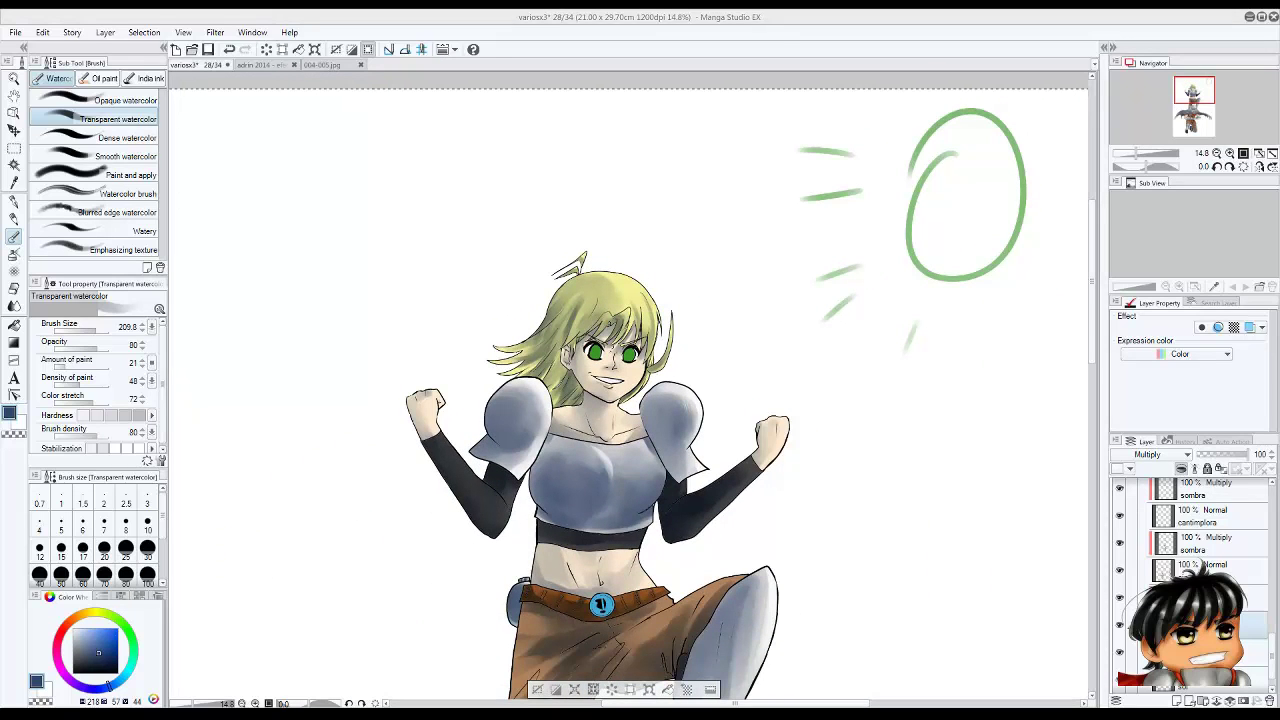
Add a clipped Multiply layer named sombra above the ojos layer, with the iris green as the colour.
scroll(628, 390, up, 2)
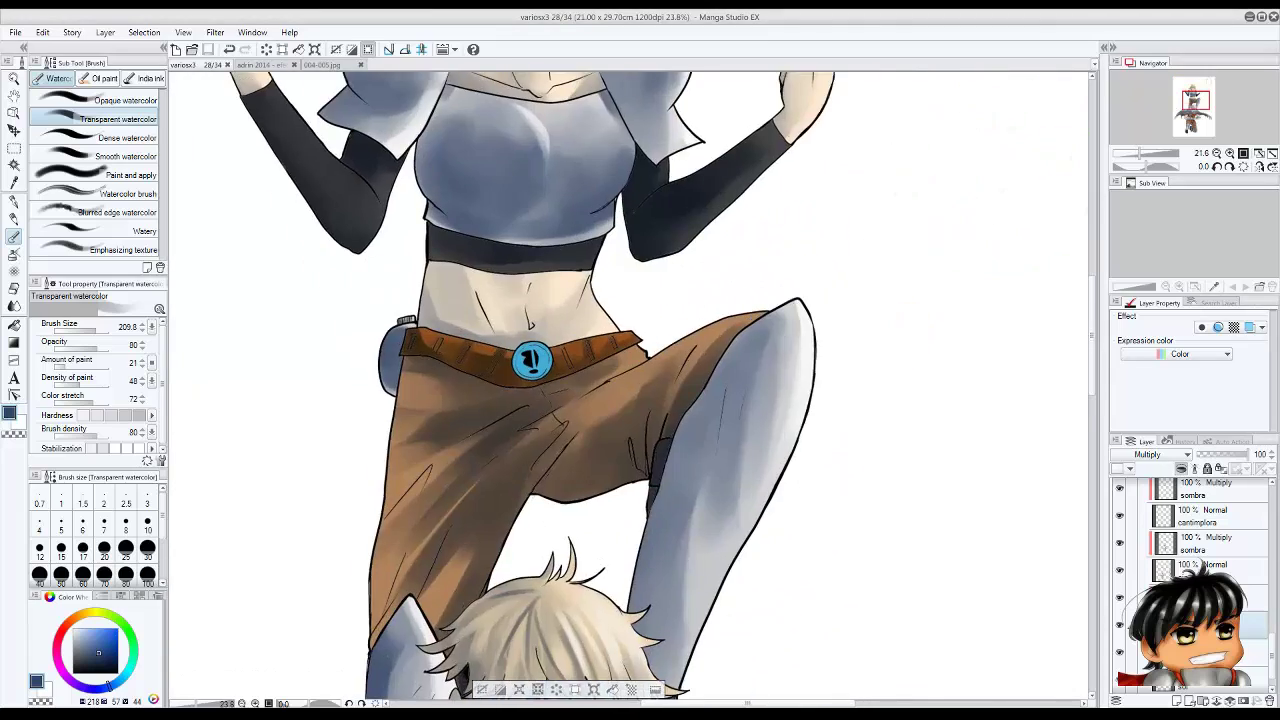
scroll(566, 319, up, 3)
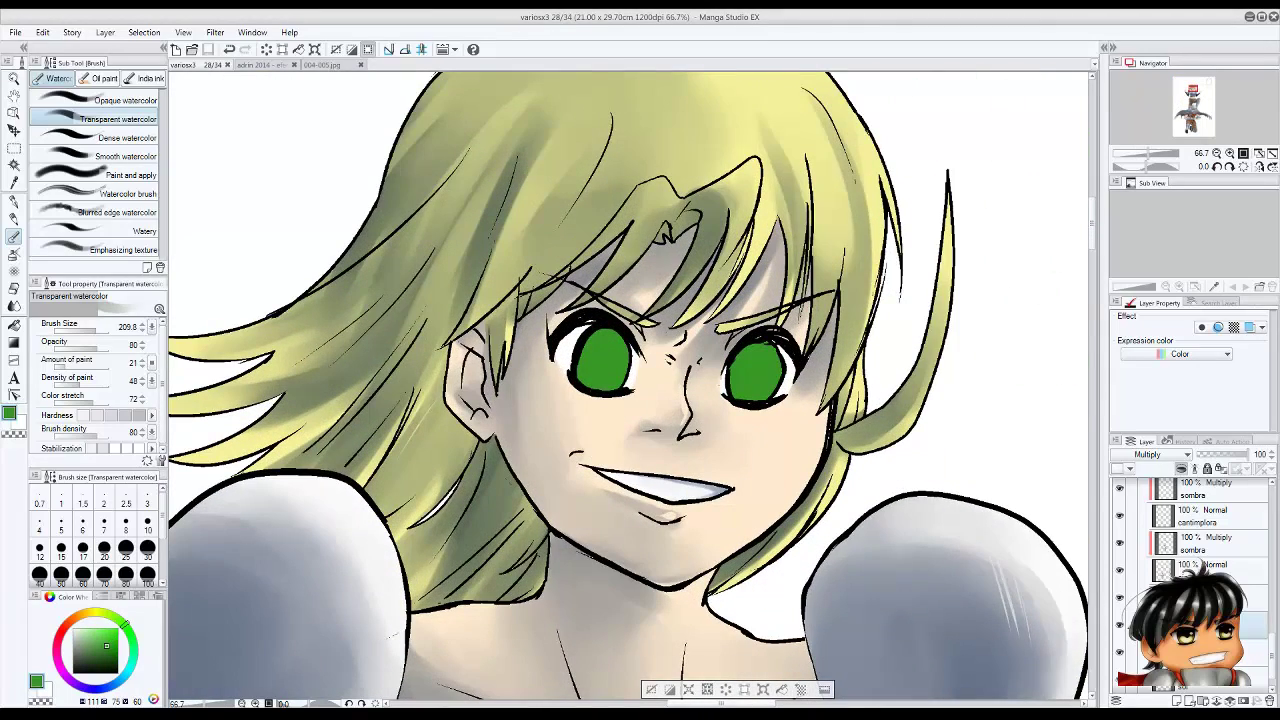
scroll(1190, 566, up, 5)
click(1205, 533)
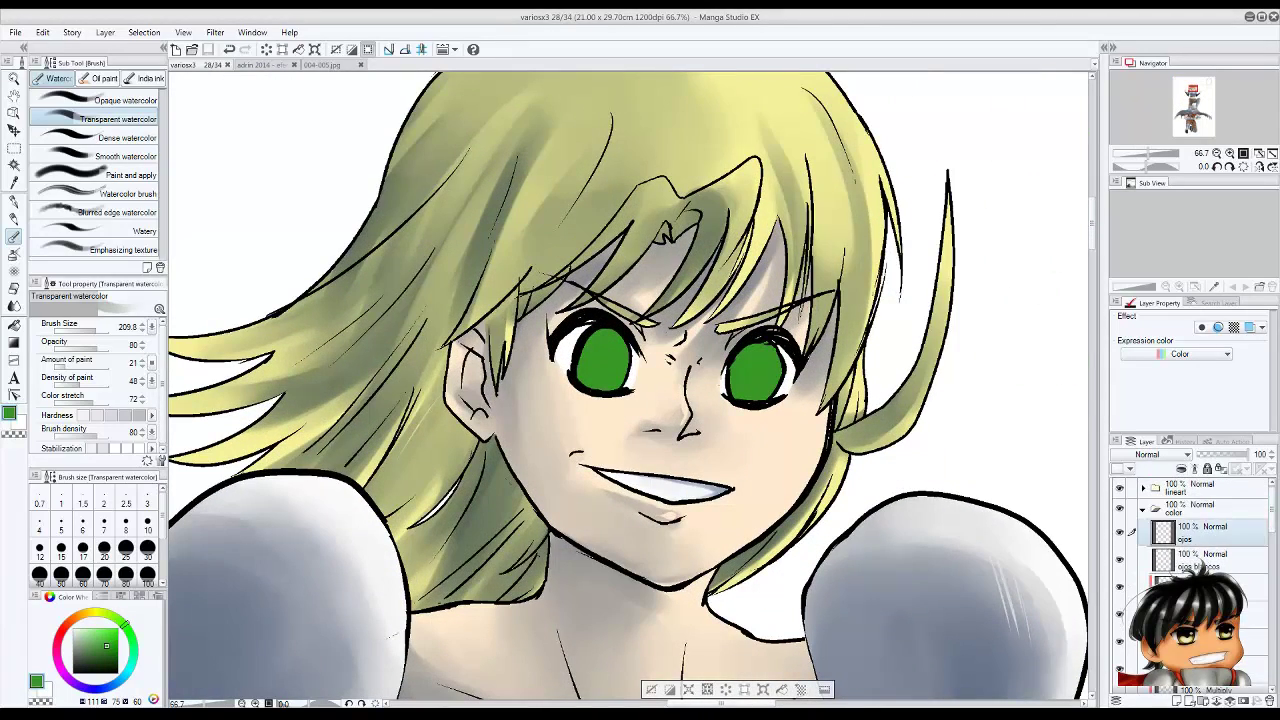
click(1181, 468)
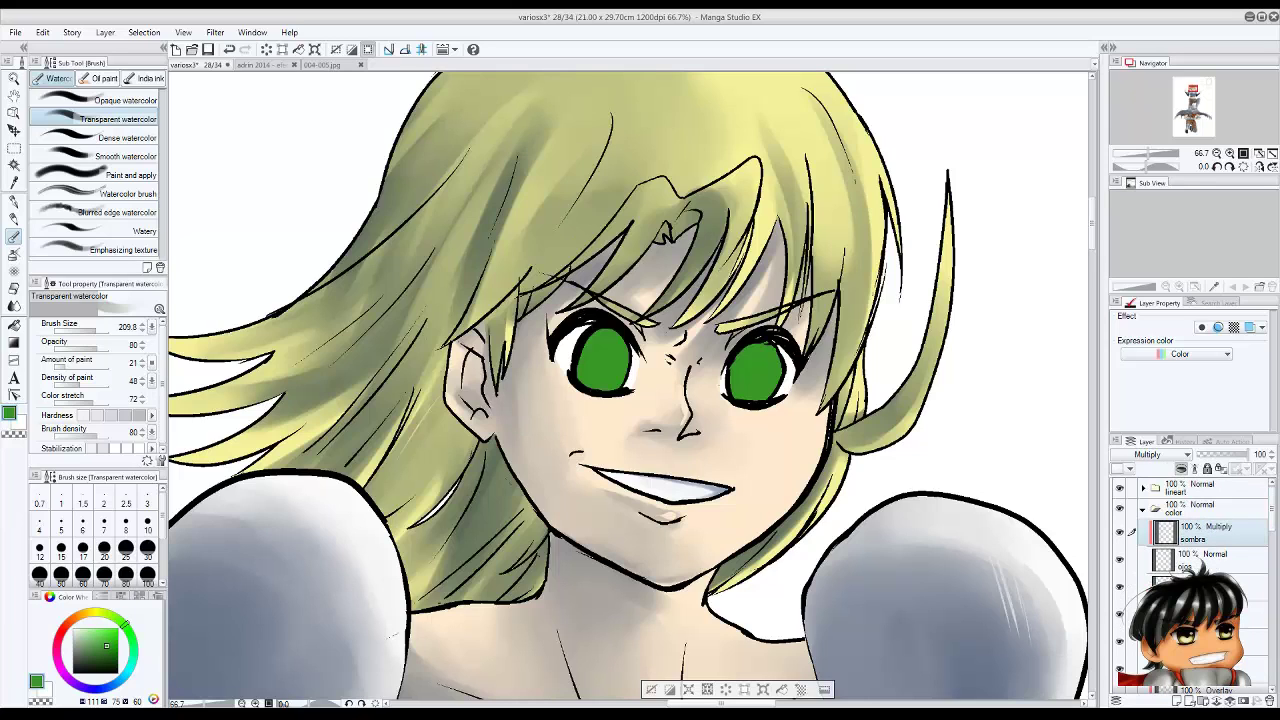
Paint the pupils in green and darken the upper irises of both eyes with the Stronger airbrush at size 338.7.
drag(598, 356, 614, 370)
drag(742, 366, 760, 382)
key(b)
drag(582, 332, 626, 378)
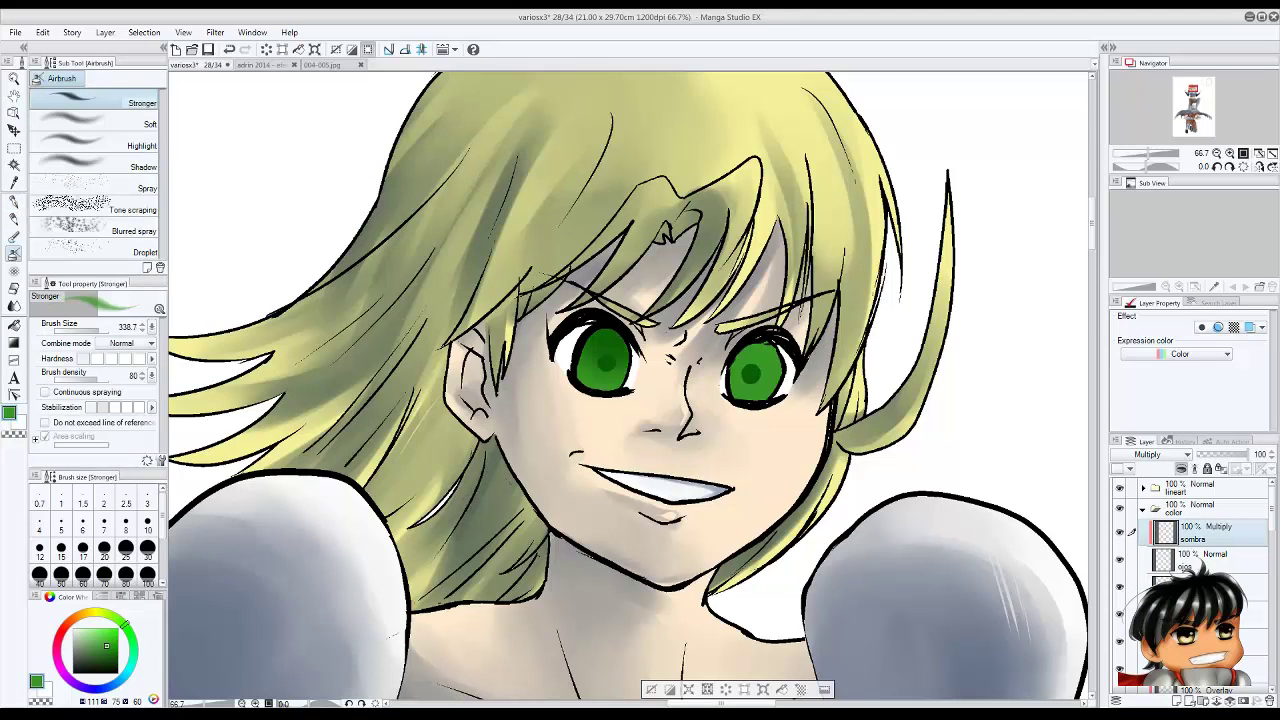
Add a clipped Overlay layer above the eye shadow and brighten the lower irises with white Transparent watercolor.
key(x)
key(ctrl+shift+n)
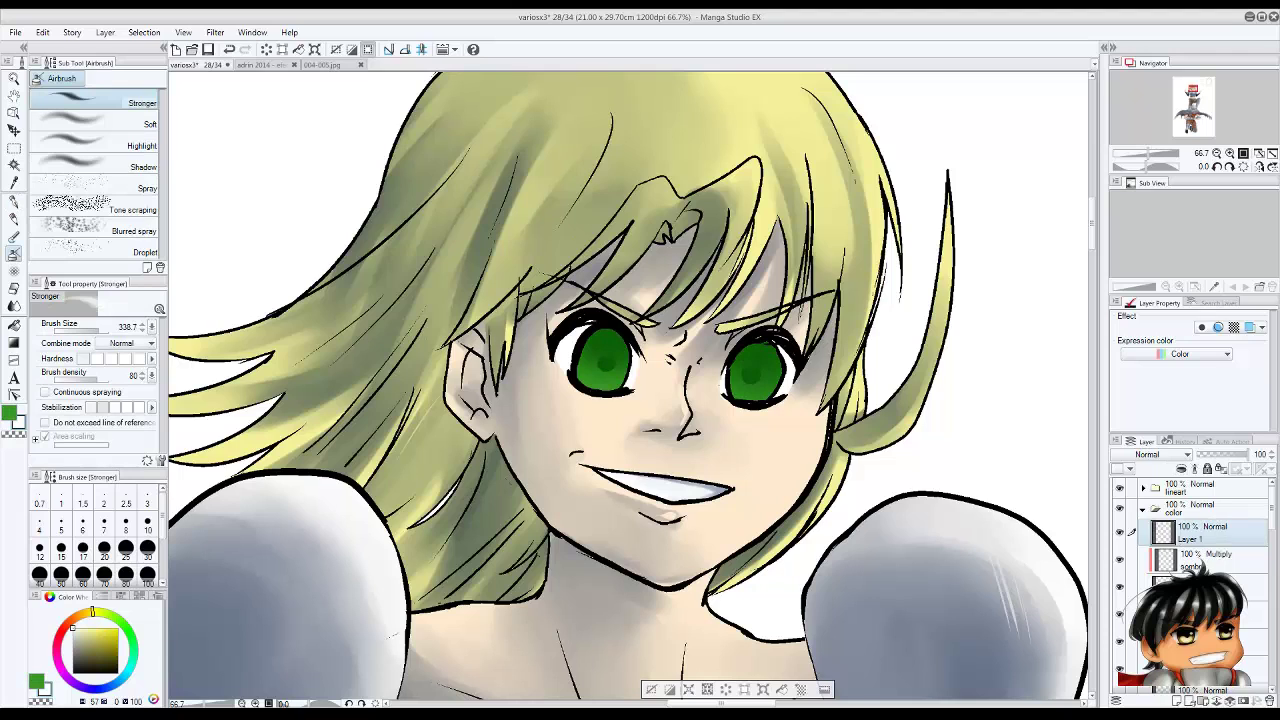
key(b)
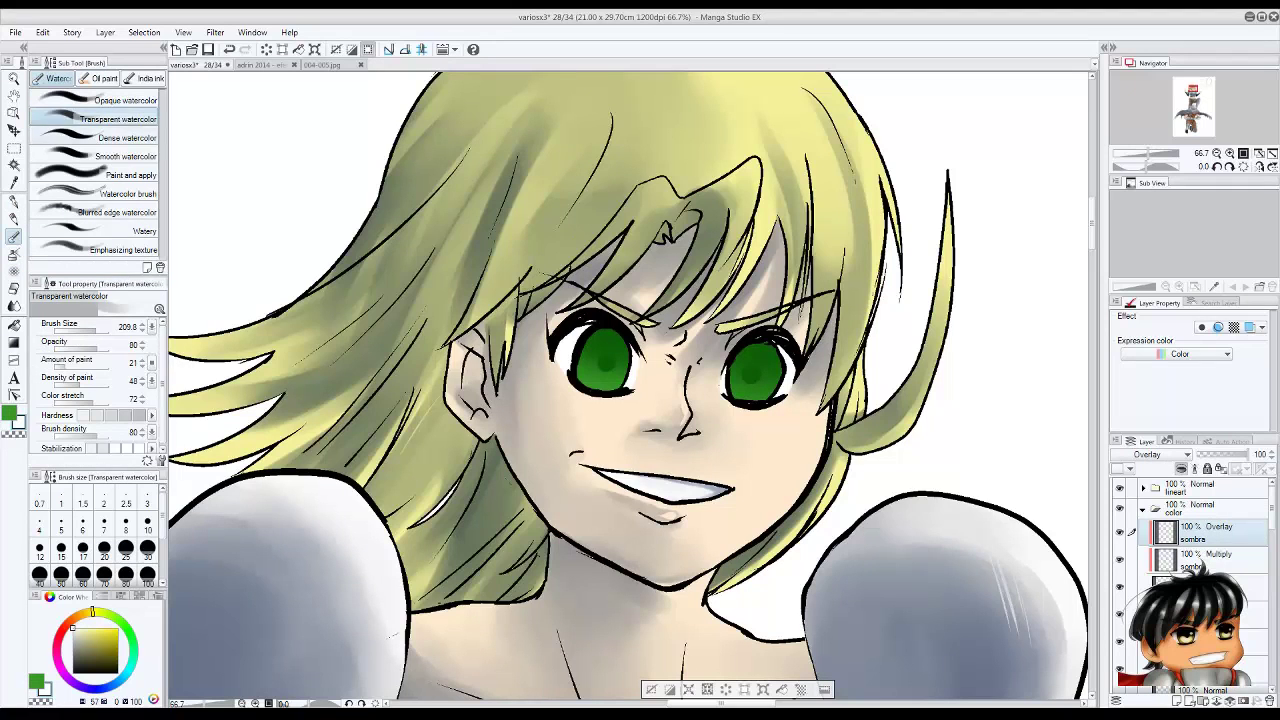
key(comma)
key(comma)
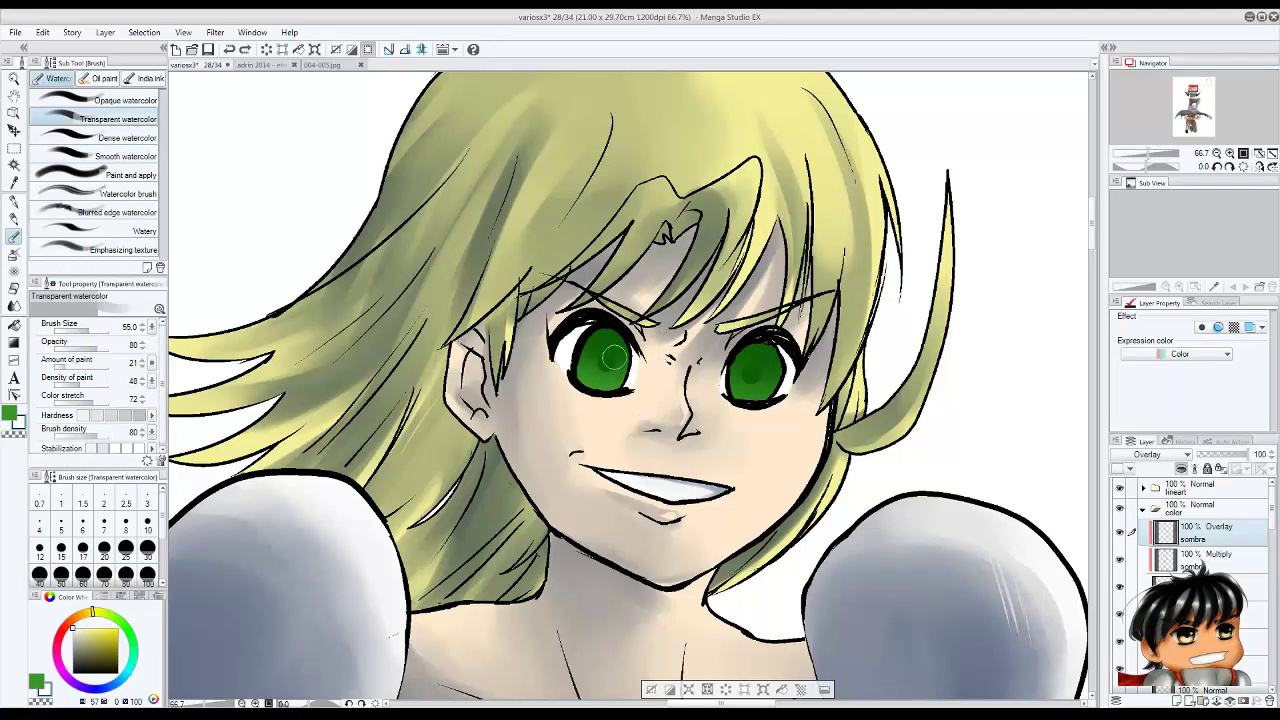
key(bracketright)
mouse_move(590, 372)
mouse_down()
mouse_move(612, 386)
mouse_move(600, 380)
mouse_up()
mouse_move(740, 384)
mouse_down()
mouse_move(765, 395)
mouse_move(755, 390)
mouse_up()
Refine the pupils' edges on the eyes' Multiply layer using the Mapping pen in transparent colour at size 8.1, and save the drawing.
key(p)
key(alt+bracketleft)
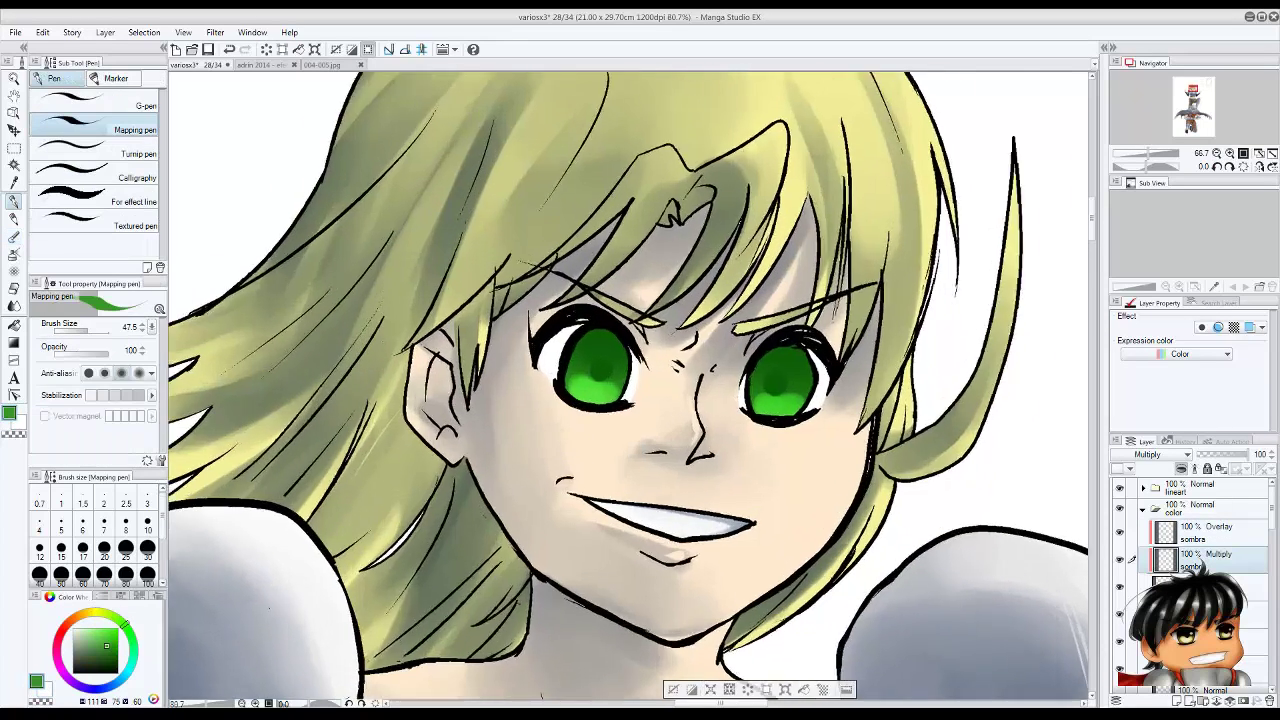
scroll(598, 363, up, 5)
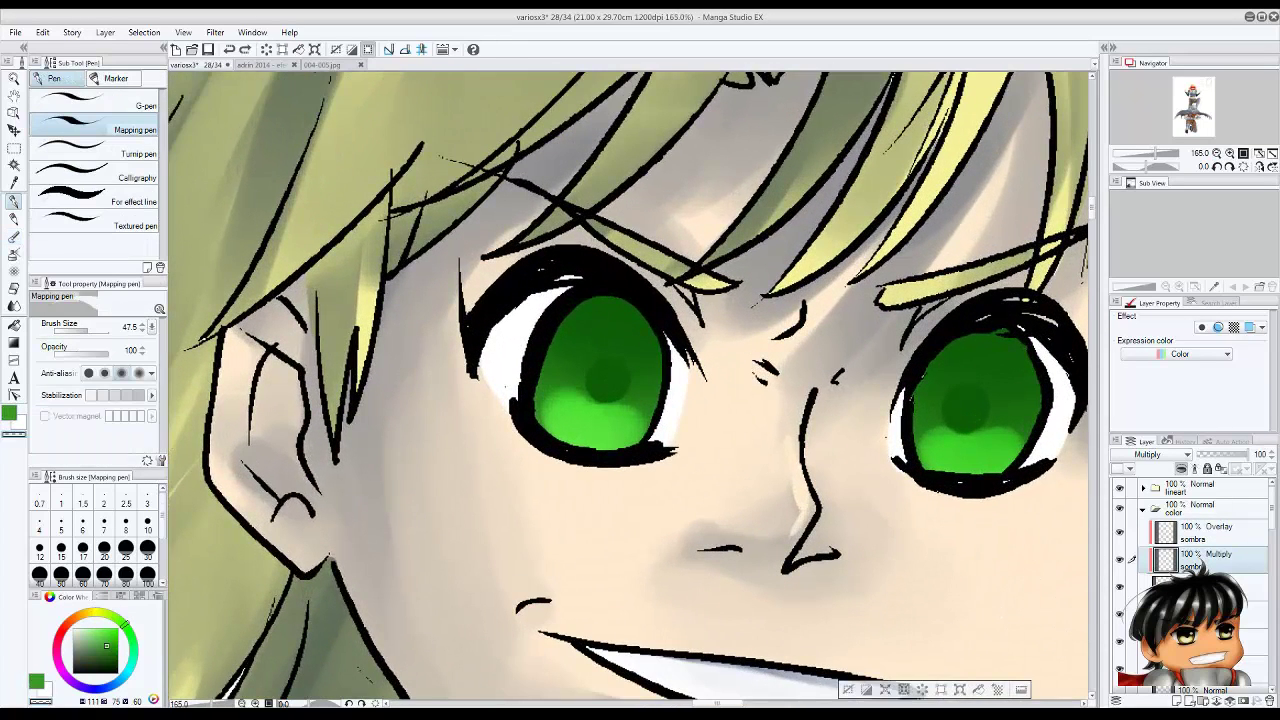
key(bracketleft)
key(bracketleft)
key(bracketleft)
key(bracketleft)
key(bracketleft)
key(bracketleft)
key(bracketleft)
key(bracketleft)
key(bracketleft)
key(bracketleft)
scroll(419, 380, down, 5)
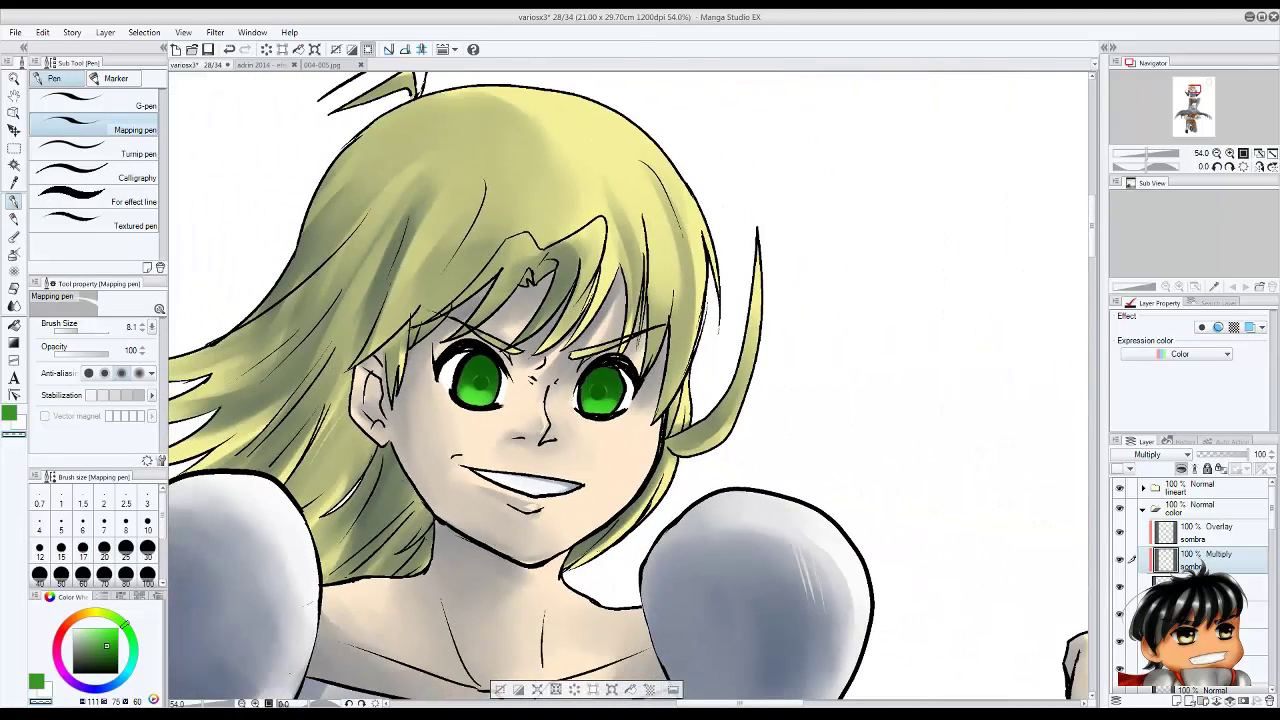
key(ctrl+s)
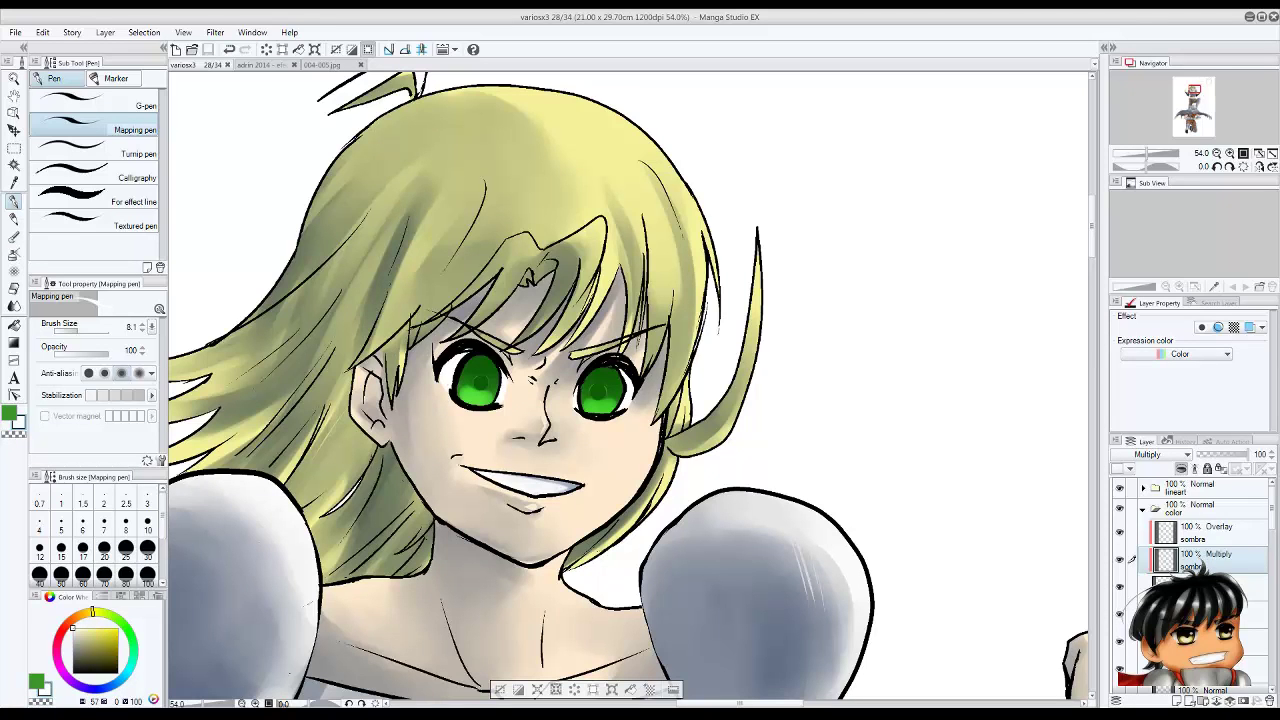
Add a Normal layer named brillo between the lineart and color folders.
key(ctrl+shift+n)
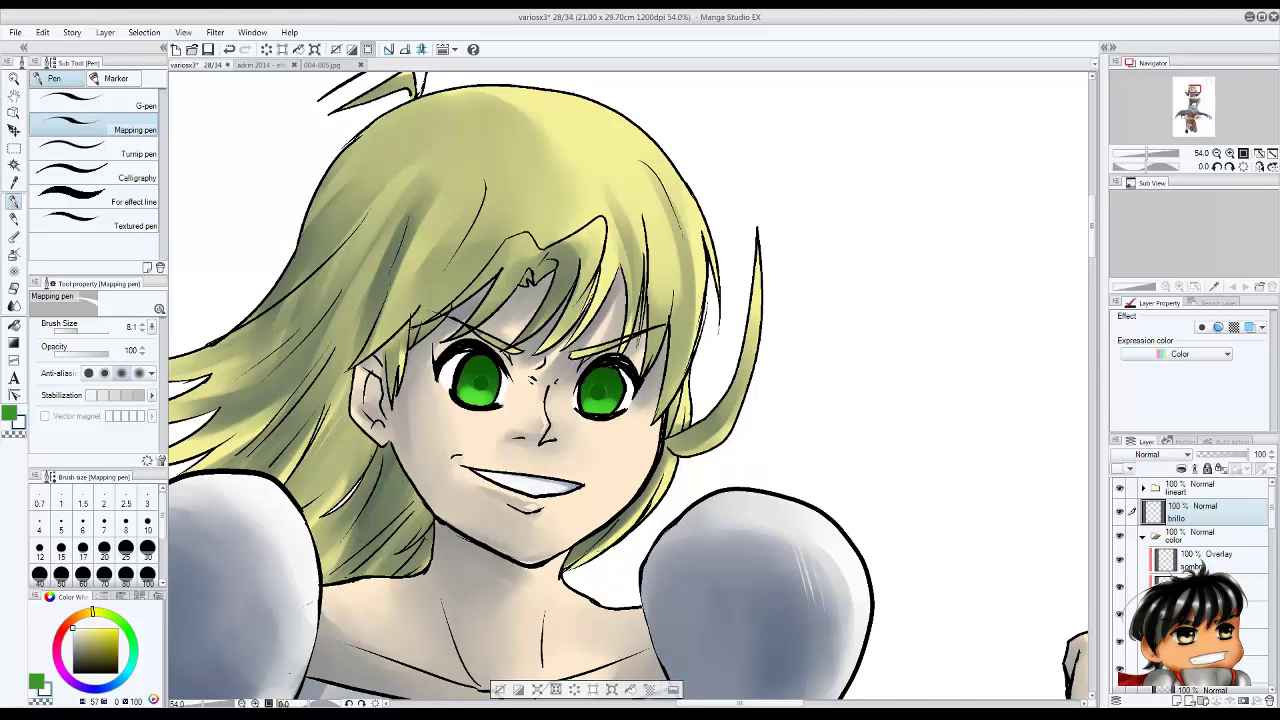
scroll(473, 366, up, 3)
scroll(471, 366, down, 5)
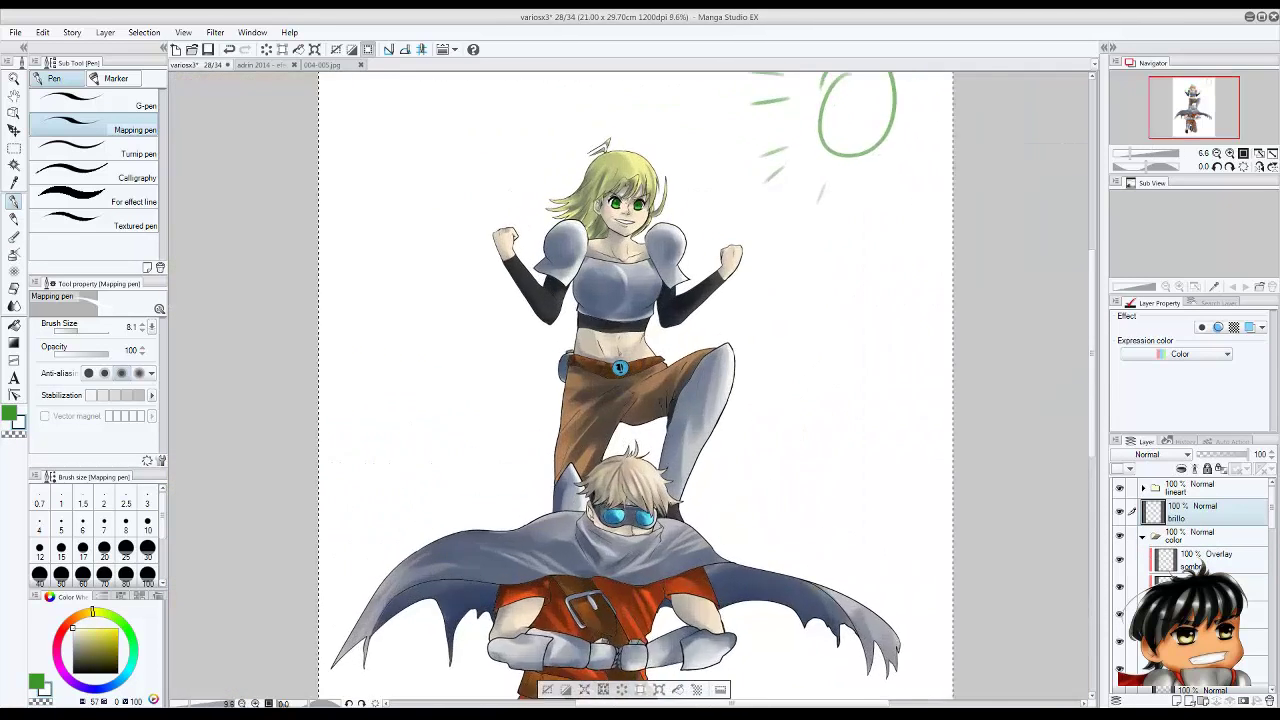
Paint white glints in both of the woman's eyes with the Mapping pen at size 27.8 and move the brillo layer above the lineart folder.
scroll(625, 210, up, 3)
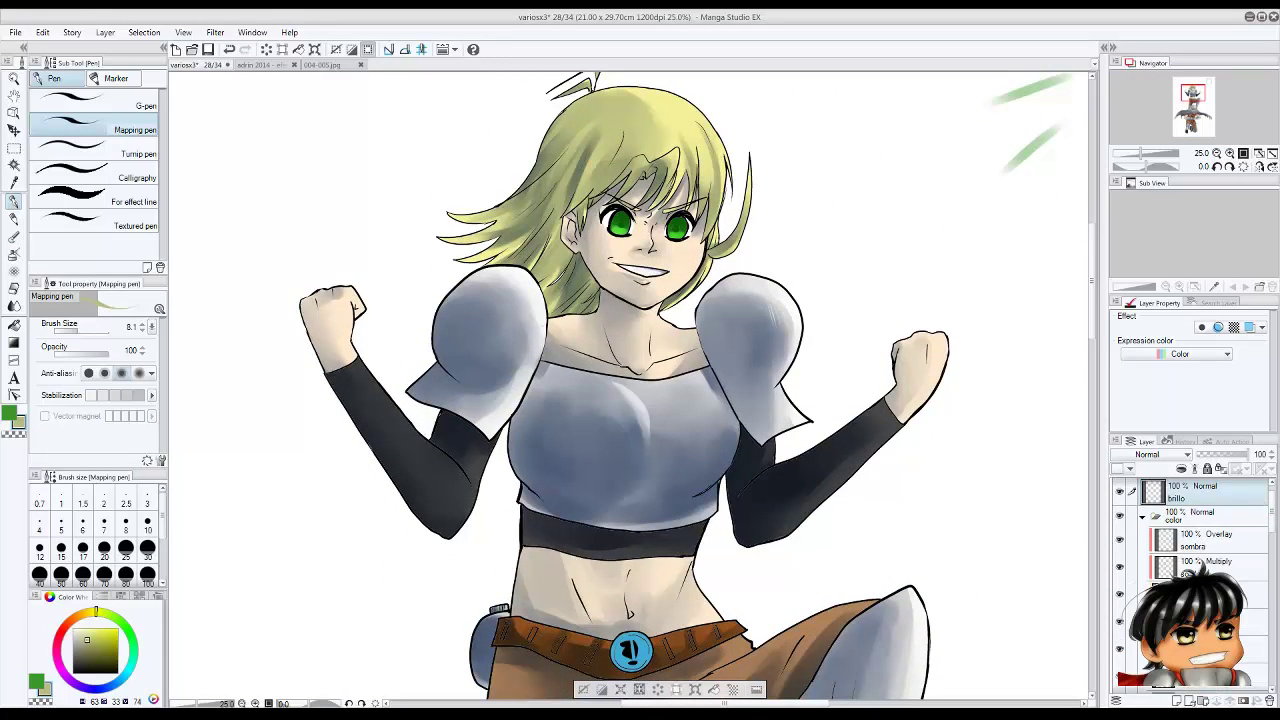
scroll(645, 158, up, 2)
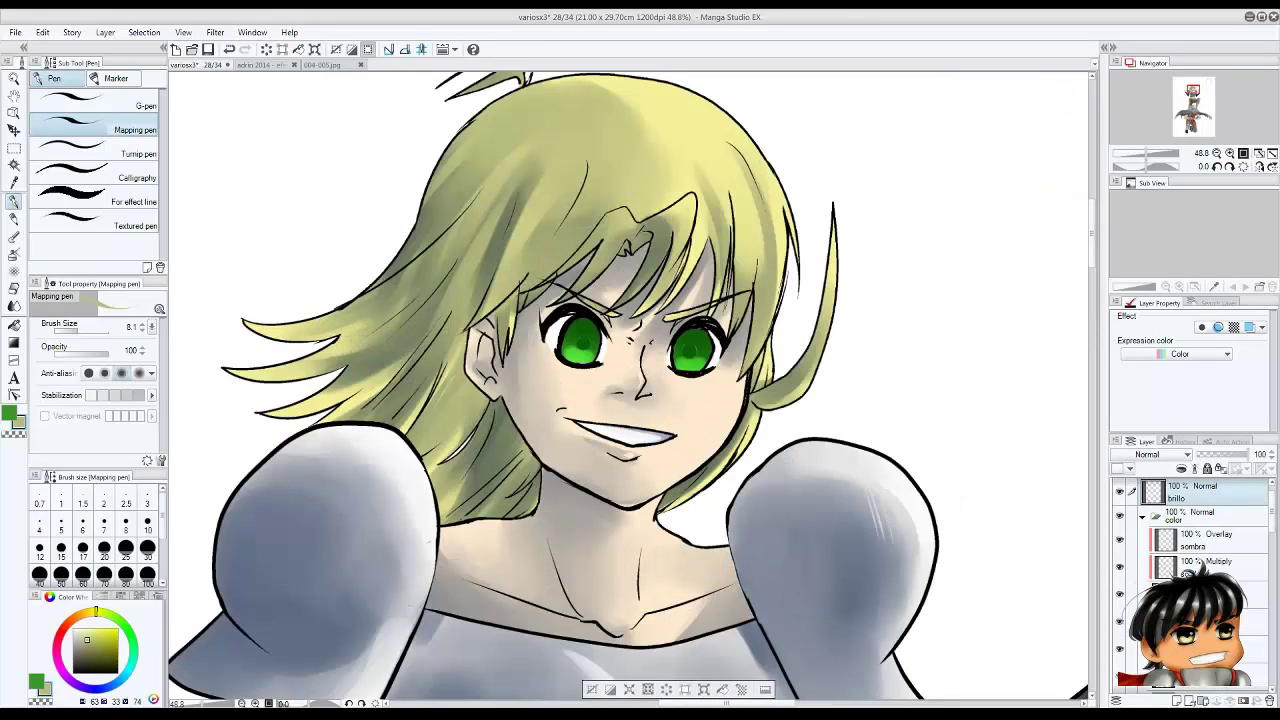
scroll(645, 158, up, 1)
scroll(549, 318, up, 2)
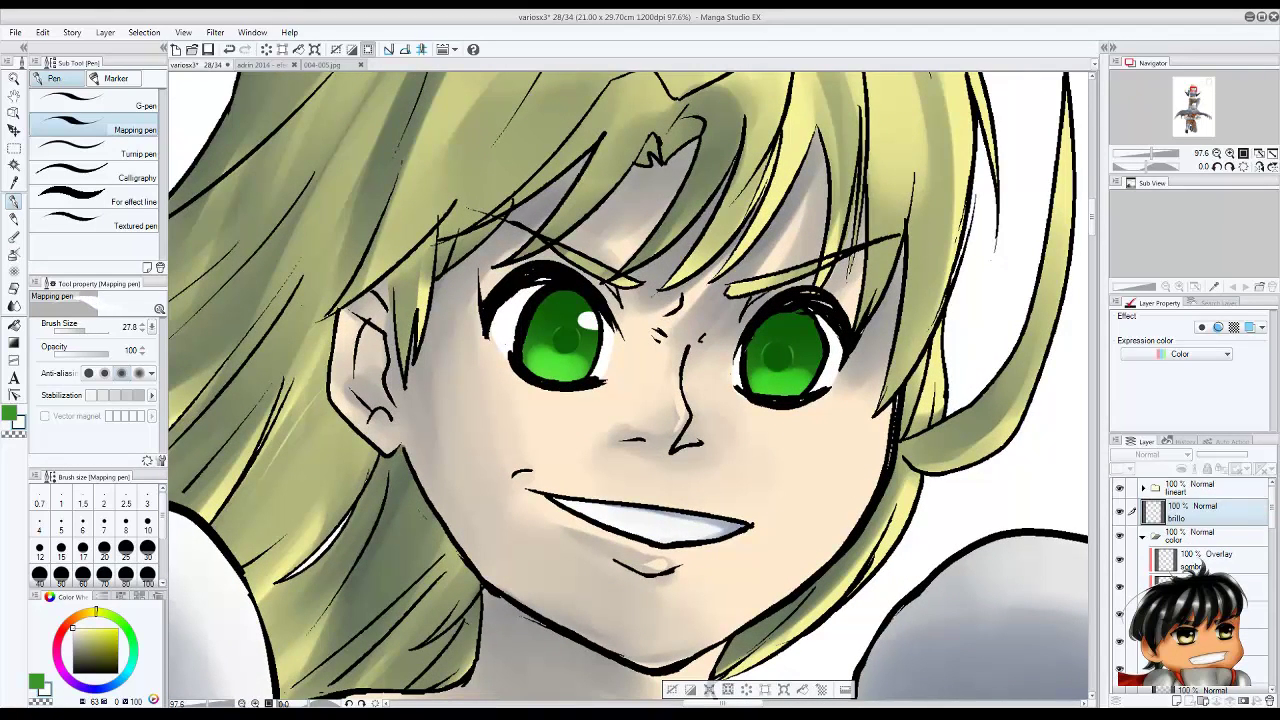
drag(1190, 511, 1190, 484)
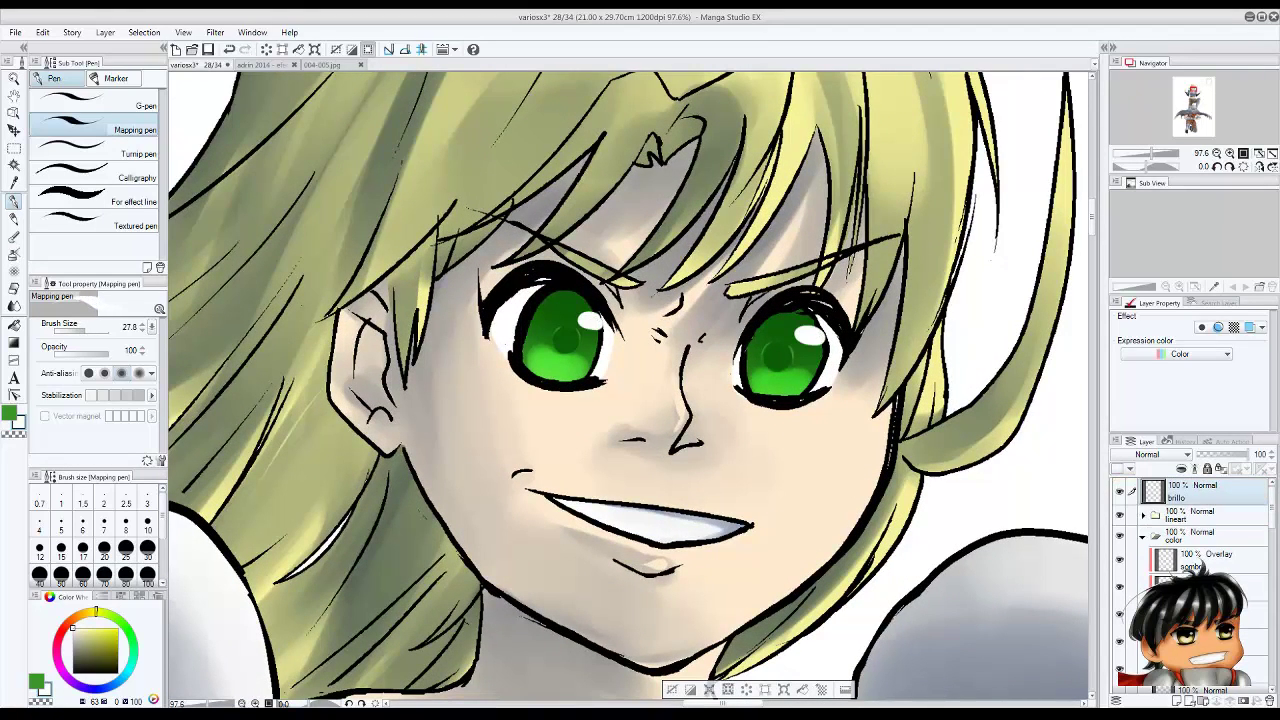
scroll(715, 400, down, 2)
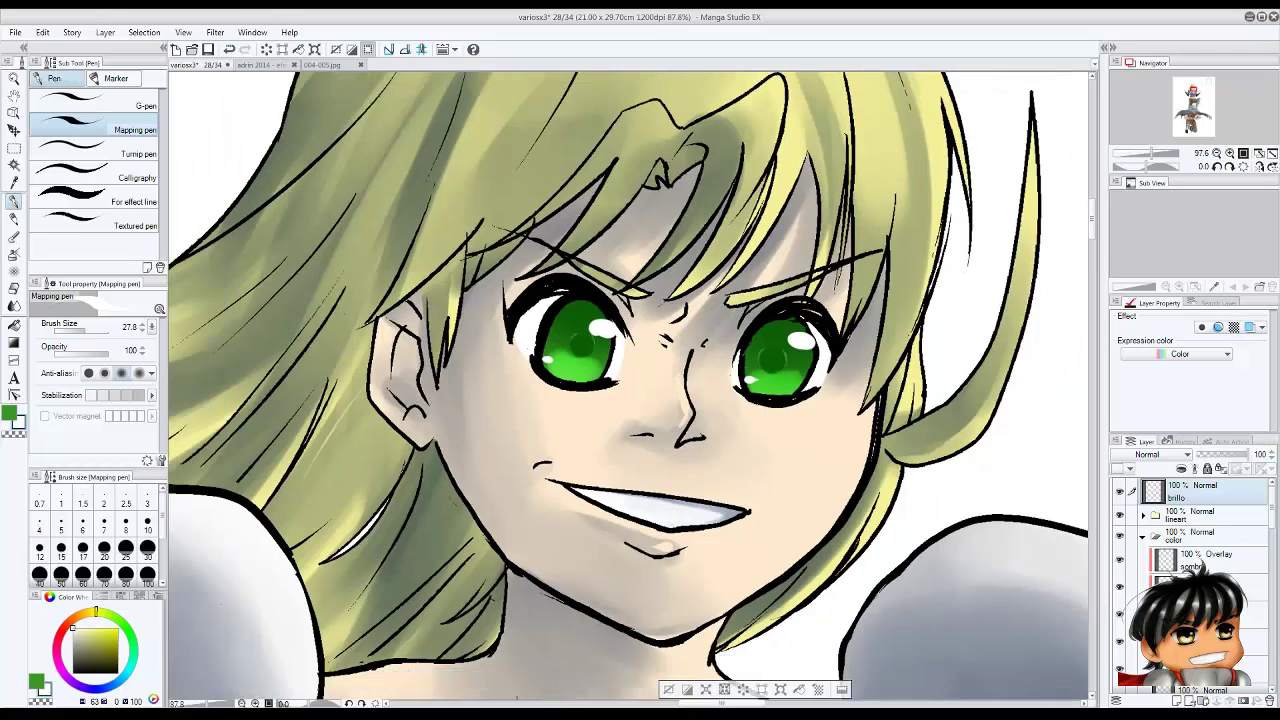
Add a clipped Multiply layer for the whites of the woman's eyes and shade them dark grey with Transparent watercolor at size 50.8.
click(1200, 560)
click(1255, 640)
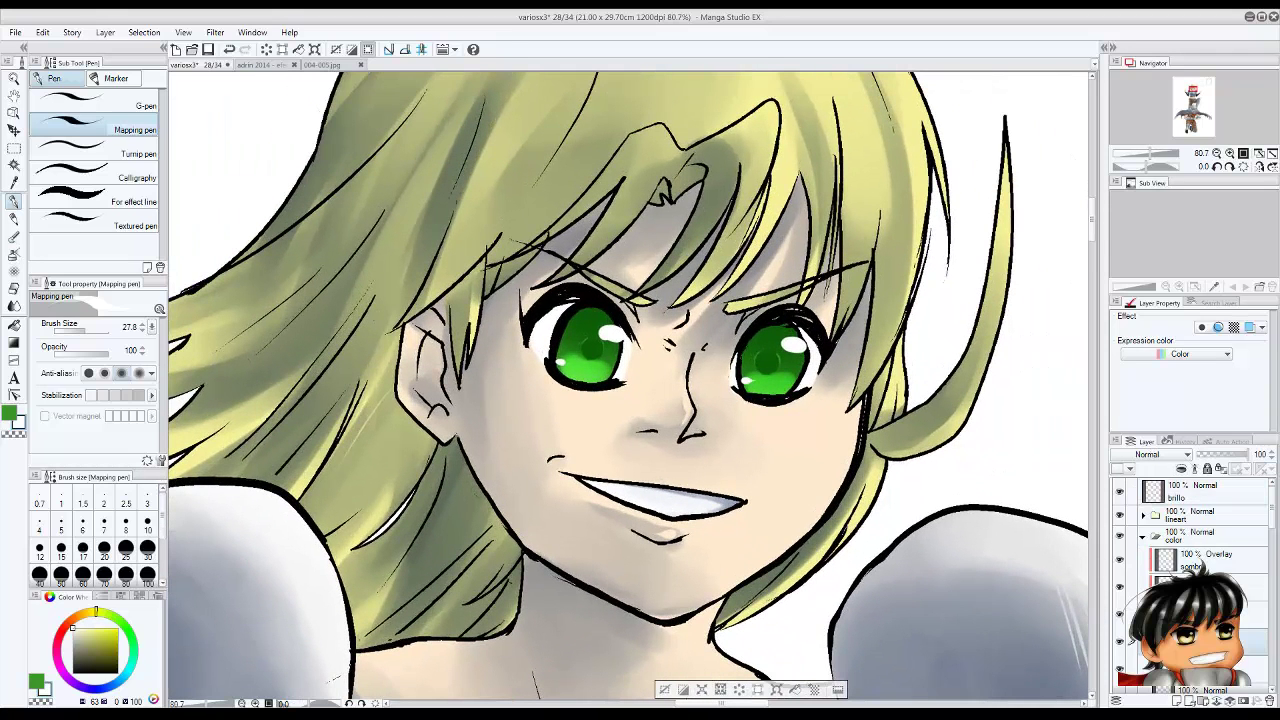
key(b)
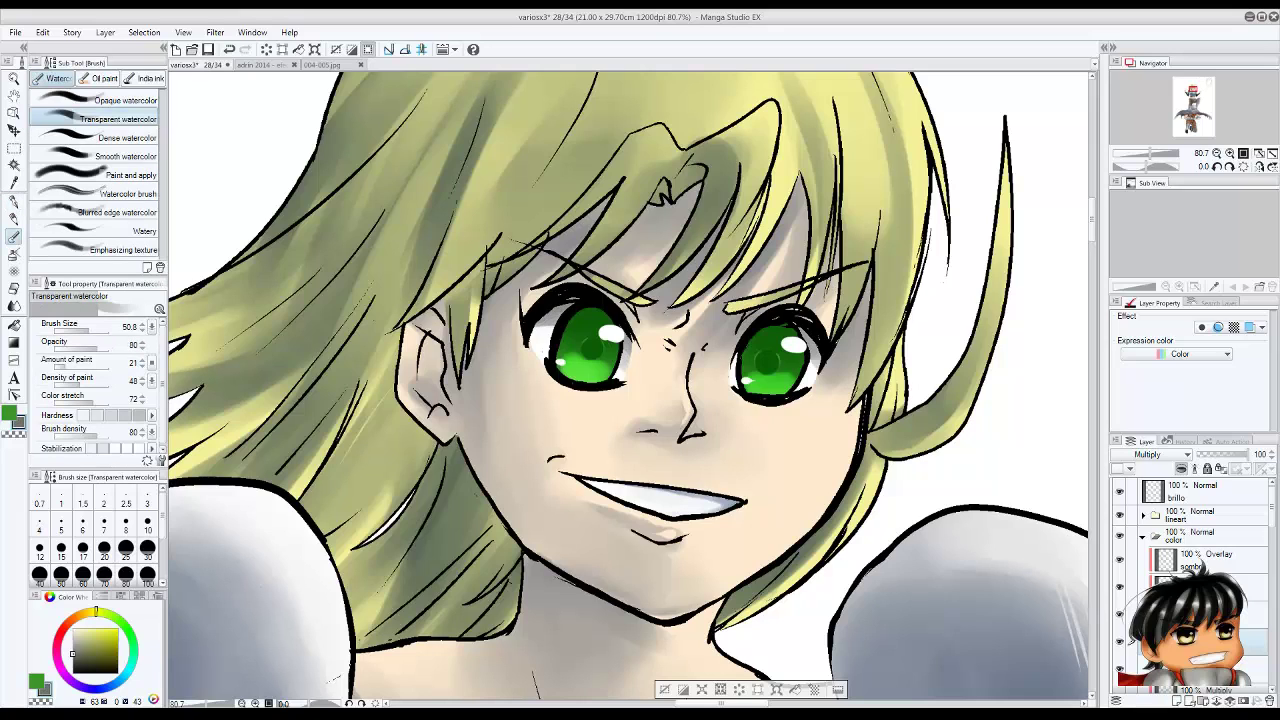
mouse_move(535, 310)
mouse_down()
mouse_move(565, 342)
mouse_move(572, 326)
mouse_up()
drag(805, 332, 816, 368)
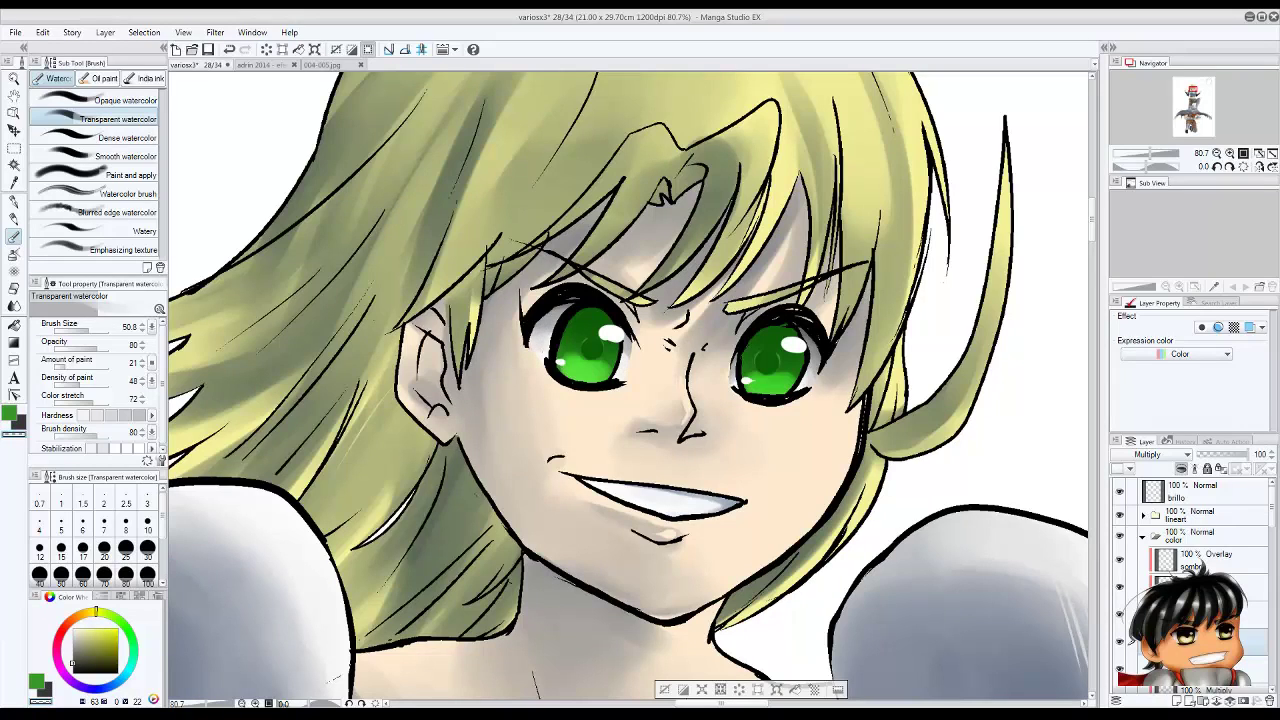
Look over both characters across the whole page for details that still lack shading, and save the drawing.
key(ctrl+minus)
key(ctrl+minus)
key(ctrl+minus)
key(ctrl+minus)
key(ctrl+minus)
key(ctrl+minus)
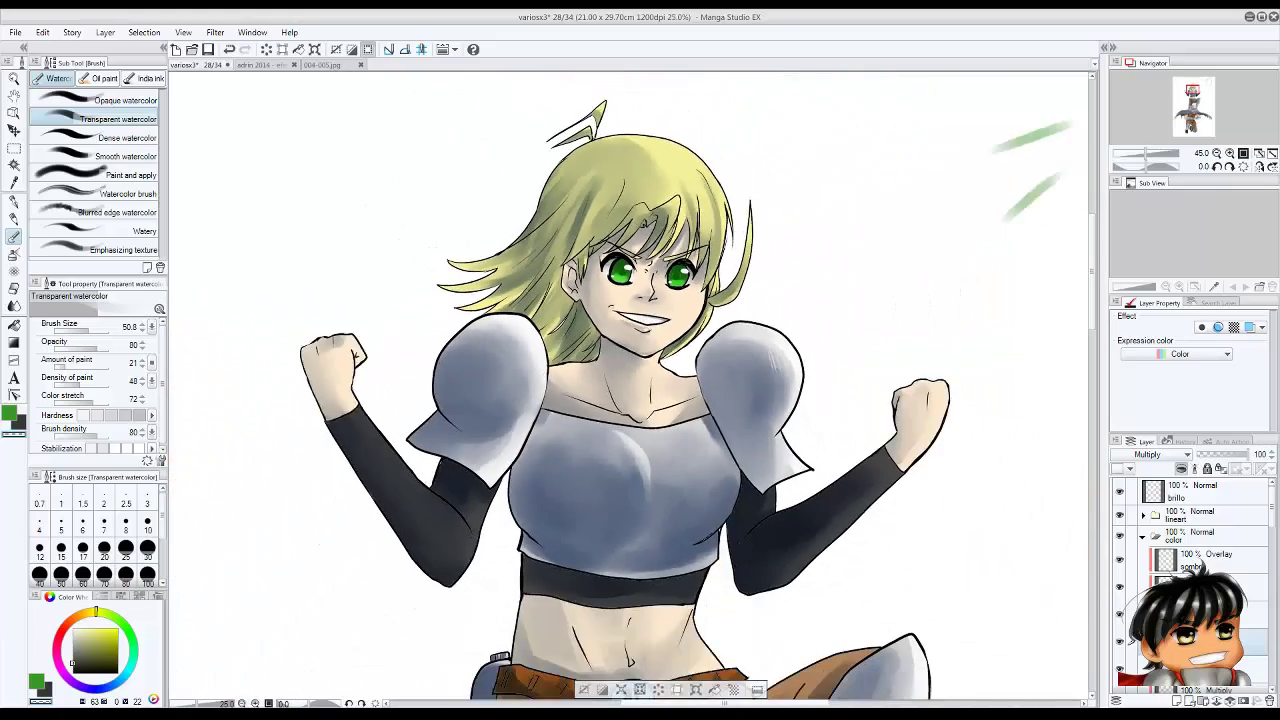
key(m)
key(ctrl+plus)
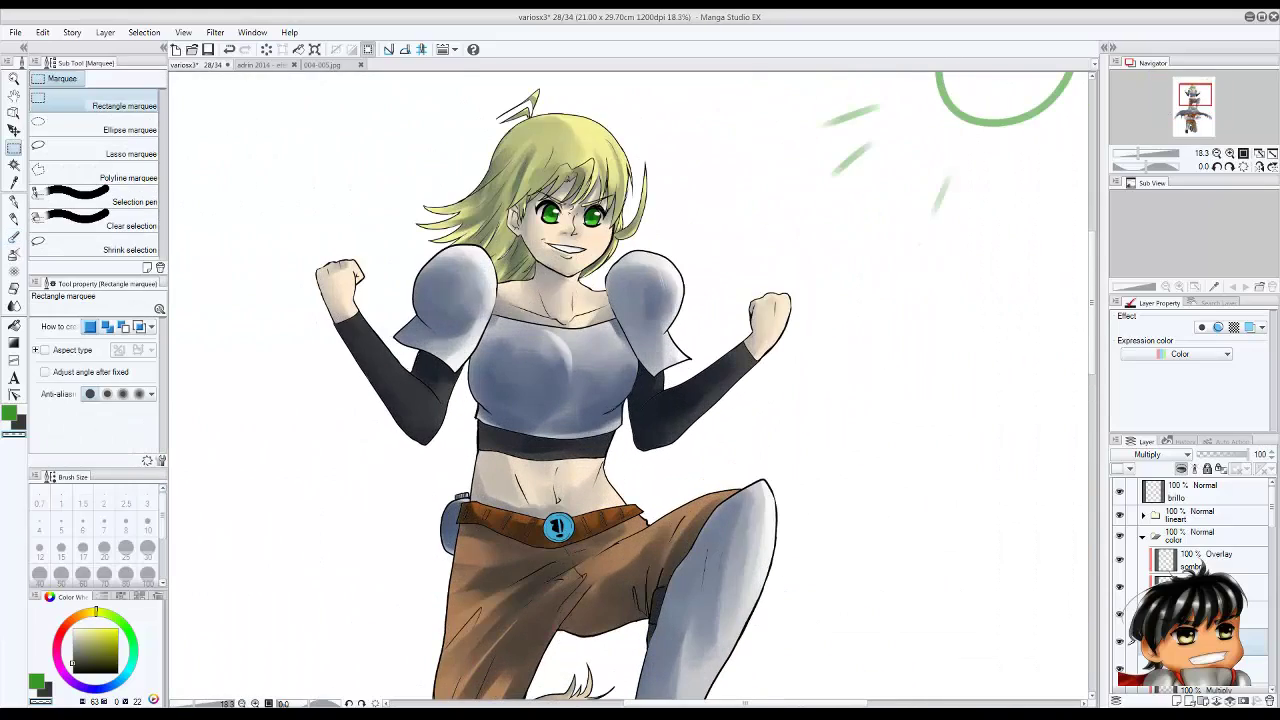
scroll(1190, 530, down, 2)
scroll(1190, 530, down, 3)
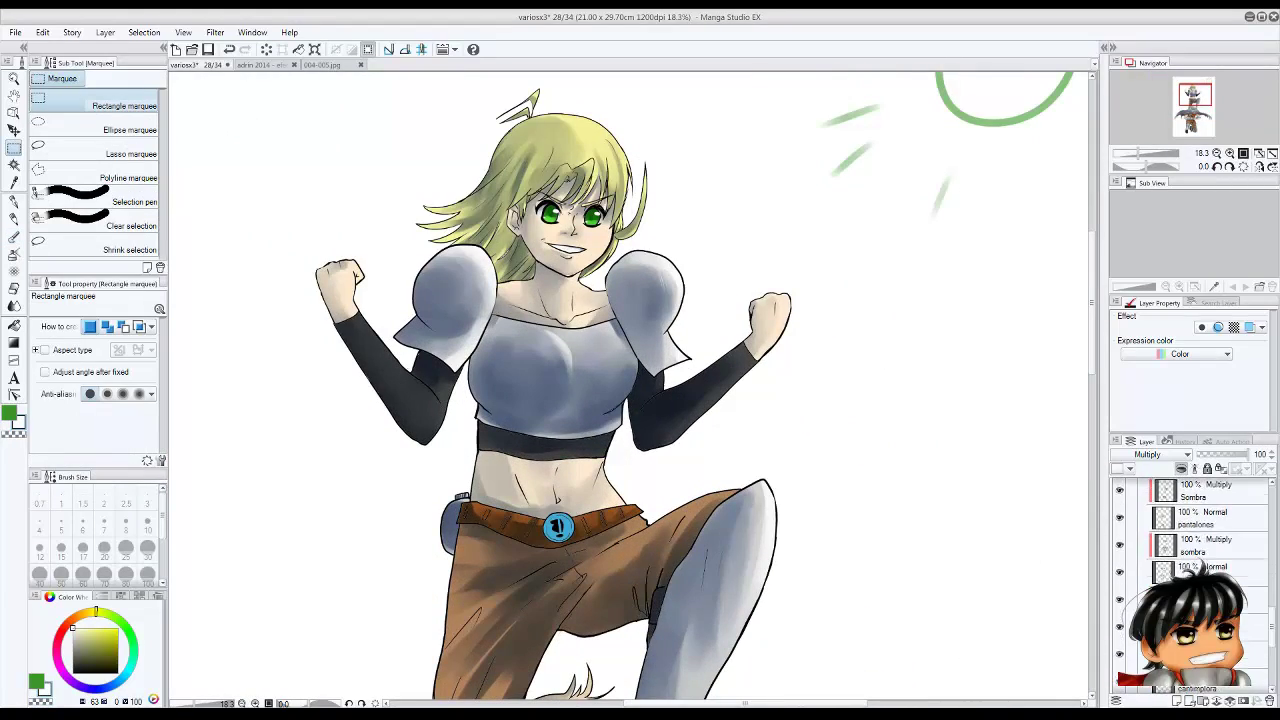
click(1215, 572)
key(b)
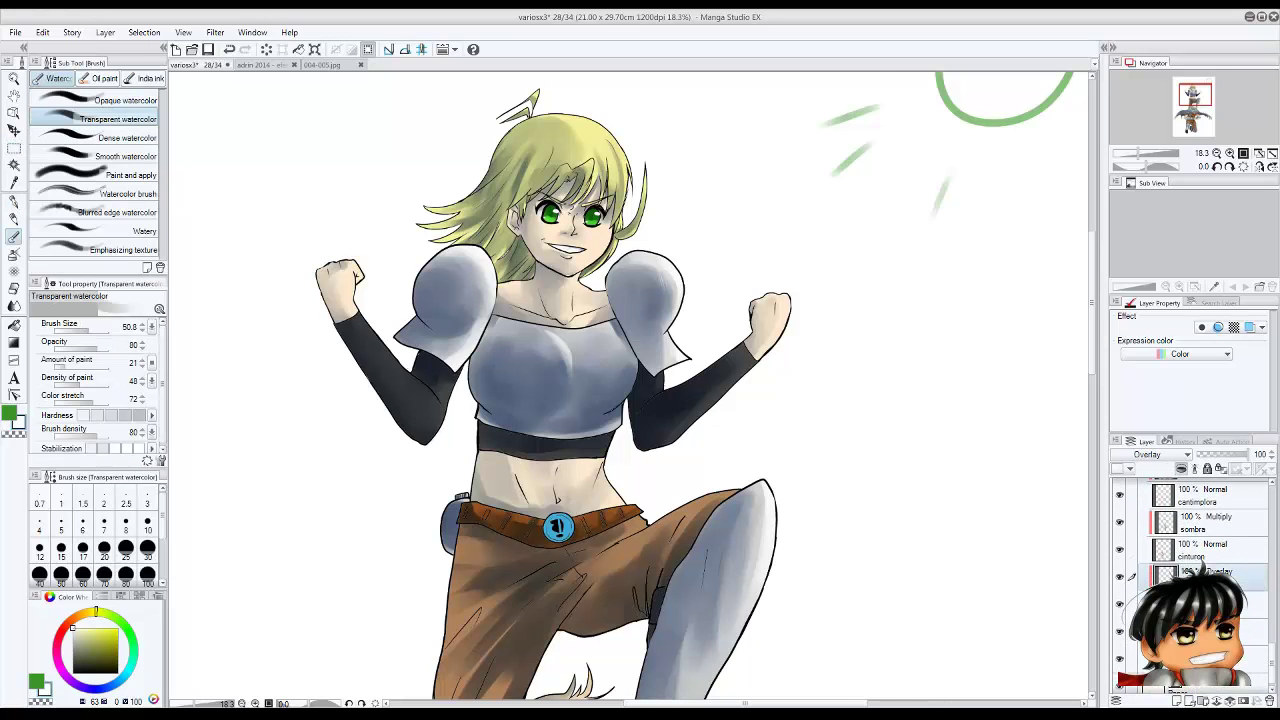
key(ctrl+plus)
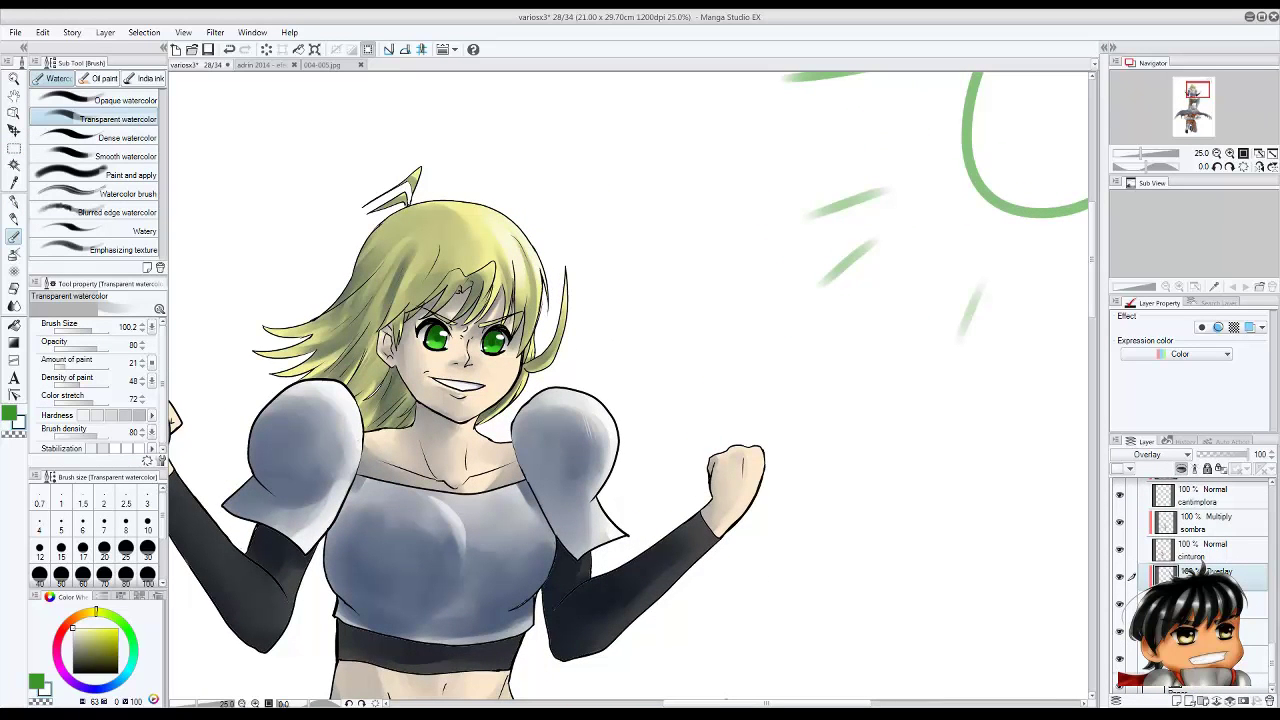
key(ctrl+minus)
key(ctrl+minus)
key(ctrl+minus)
scroll(630, 385, down, 5)
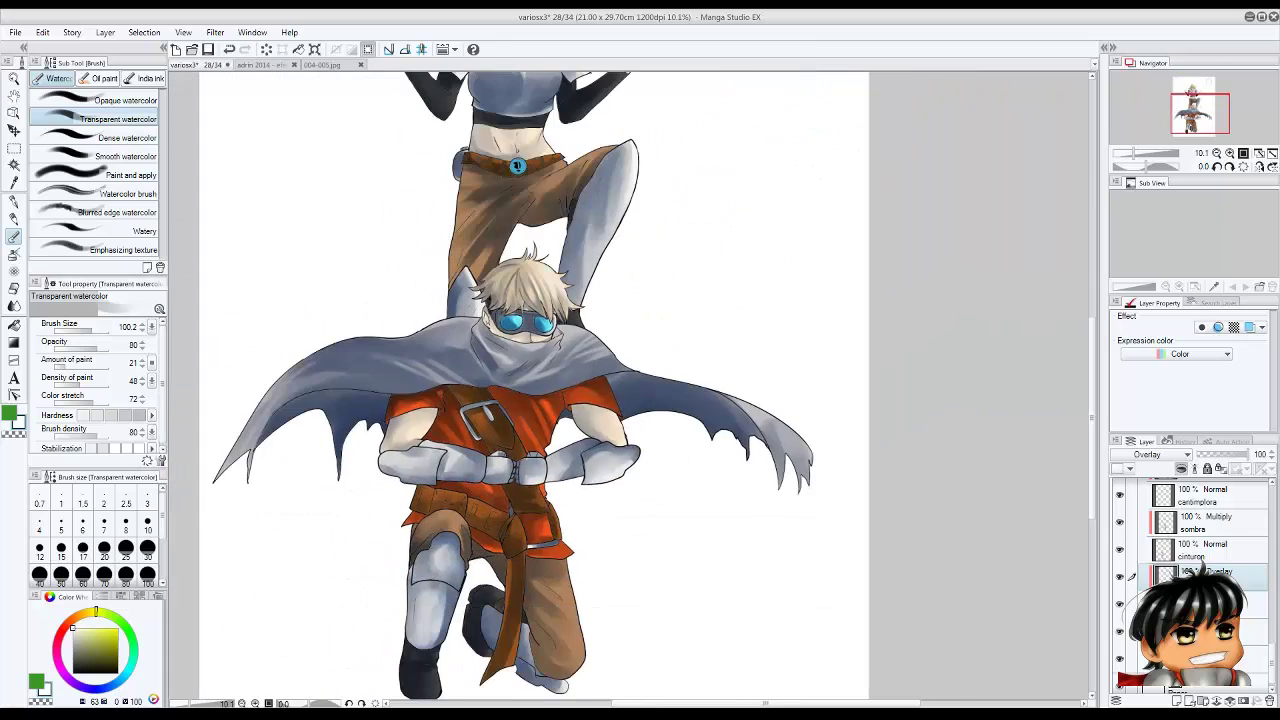
scroll(630, 385, up, 5)
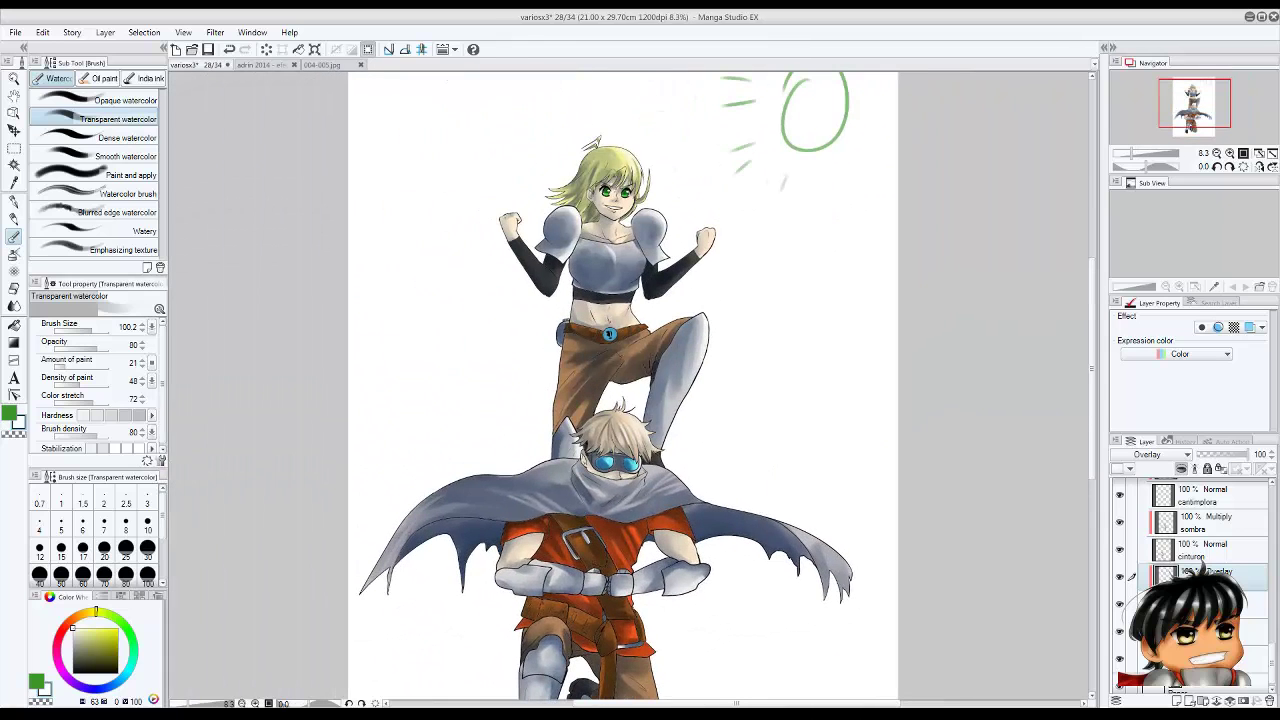
scroll(622, 385, down, 1)
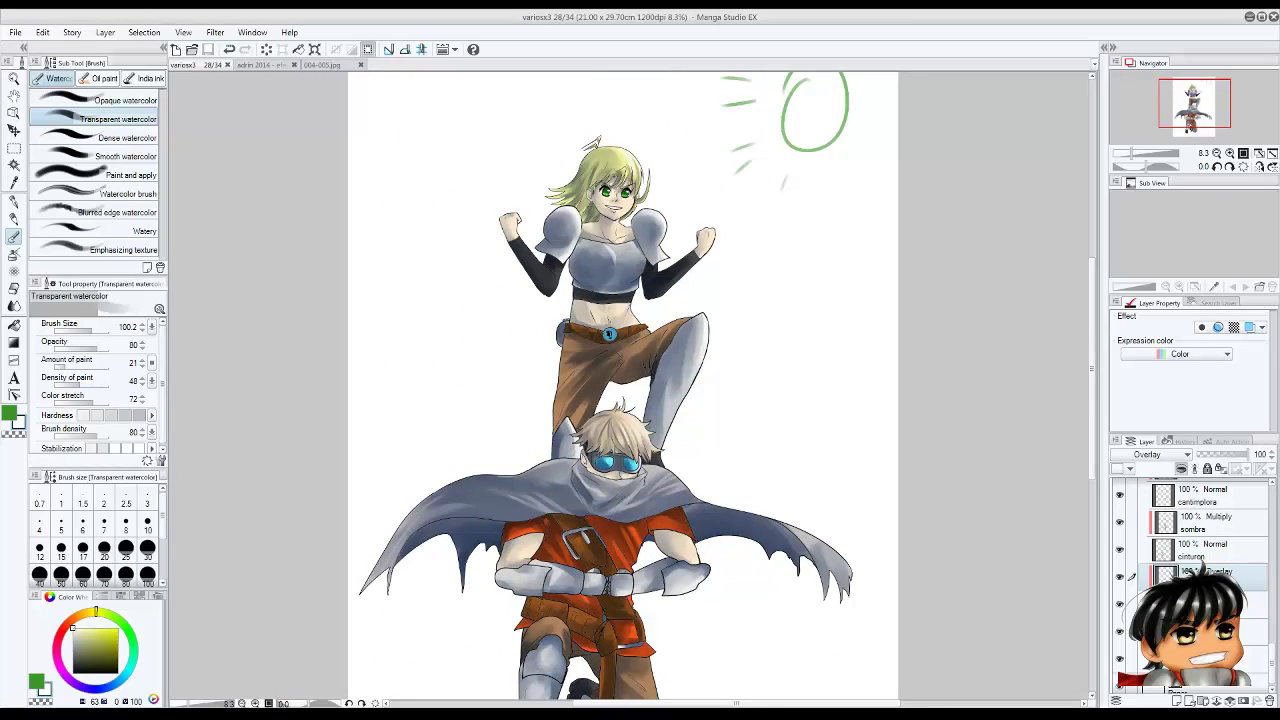
Add a clipped Multiply layer named sombra for the woman's belt buckle and shade it blue-violet with Transparent watercolor at size 100.2.
key(ctrl+plus)
key(ctrl+plus)
key(ctrl+plus)
key(ctrl+plus)
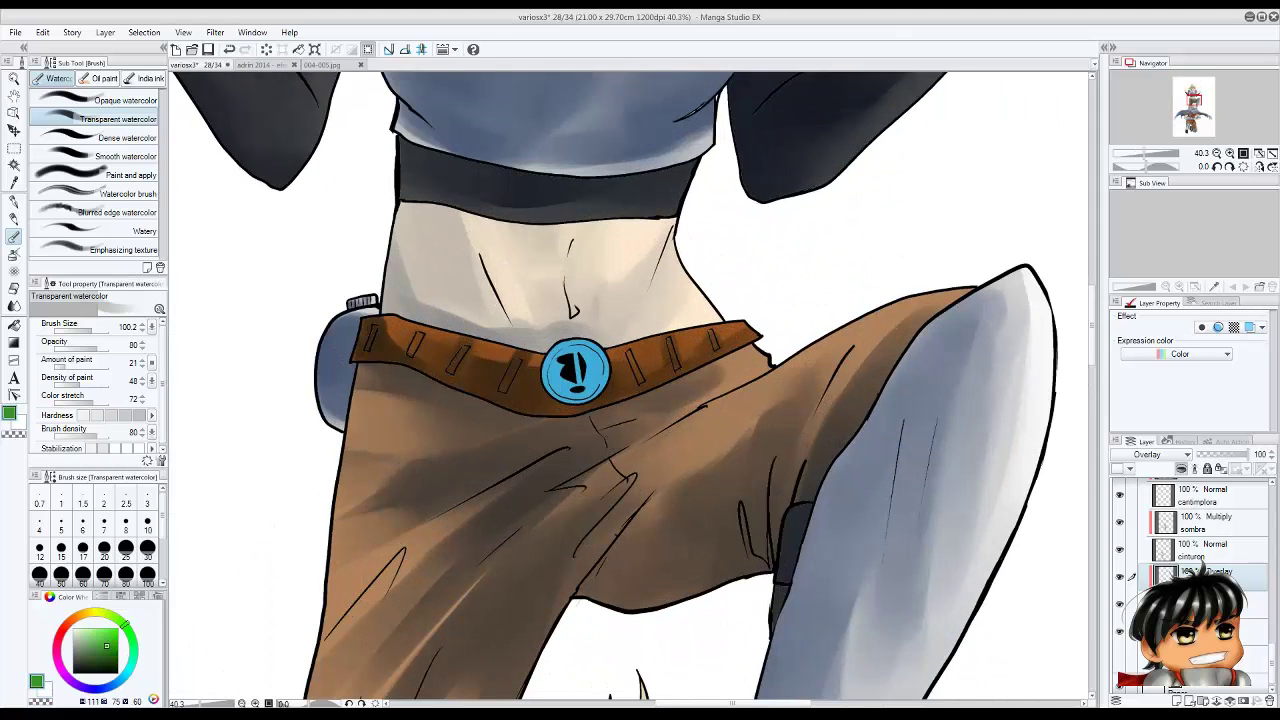
click(85, 687)
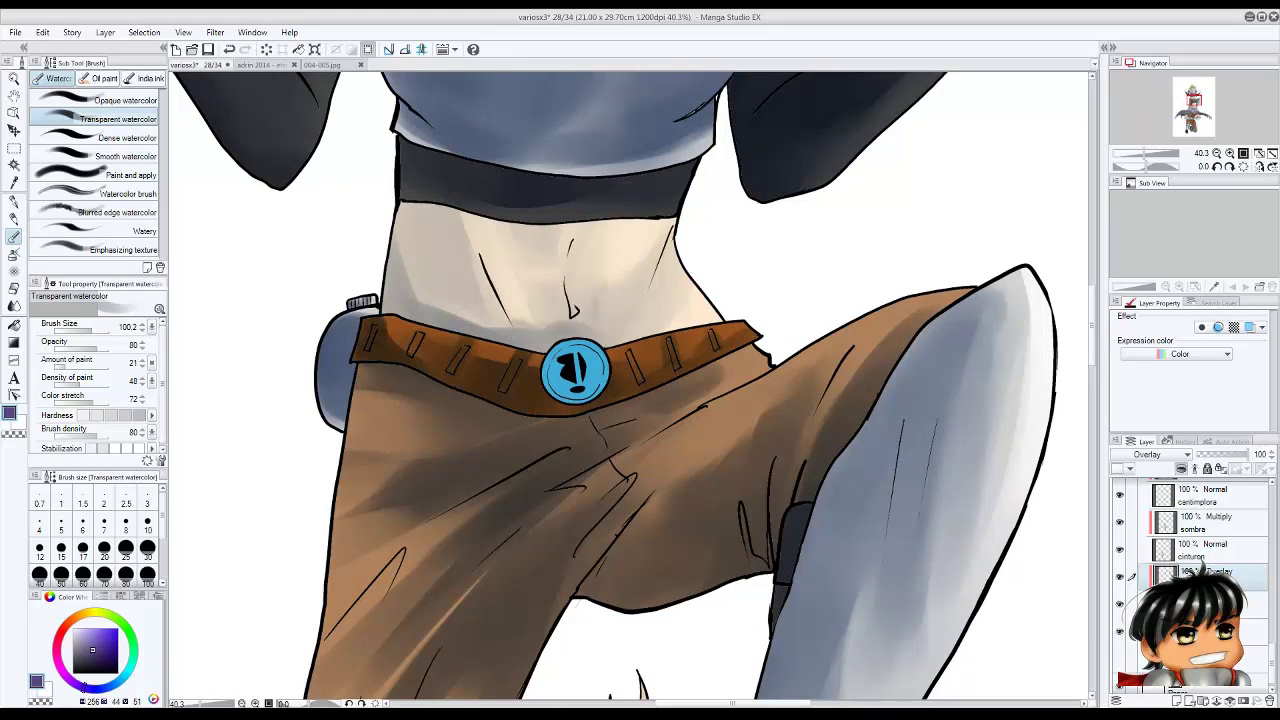
scroll(1190, 540, down, 2)
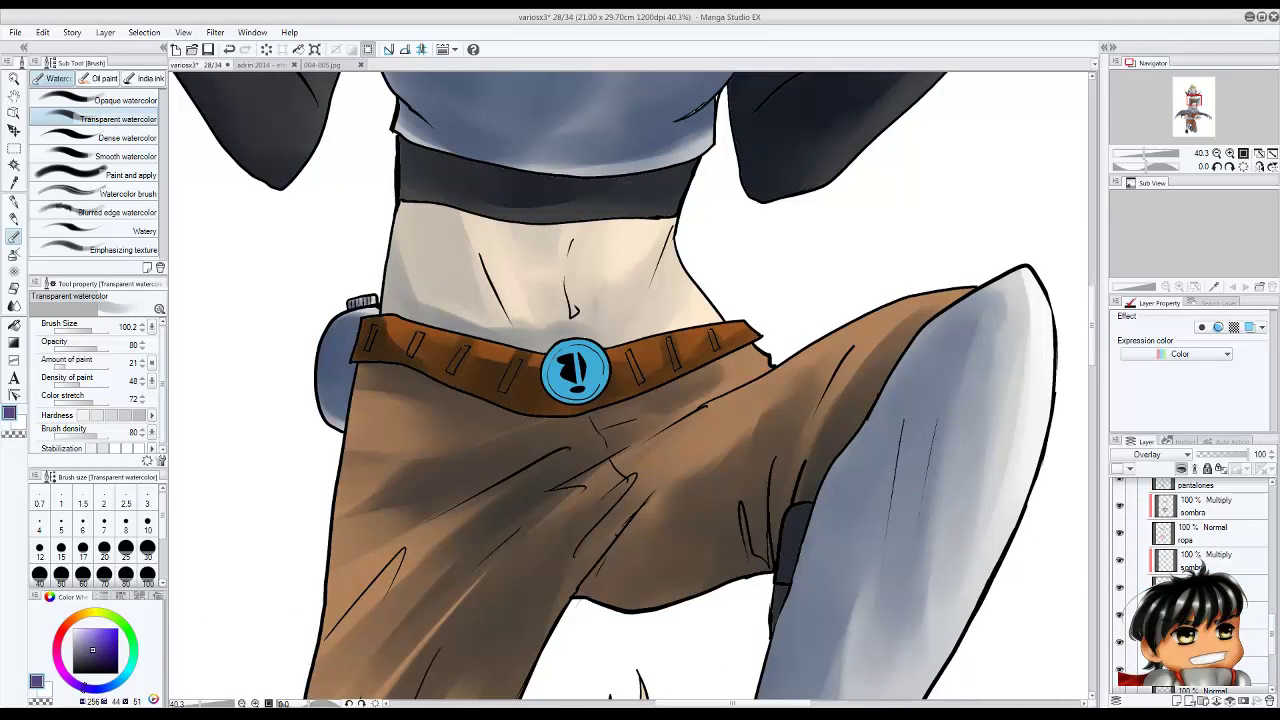
scroll(1207, 532, down, 5)
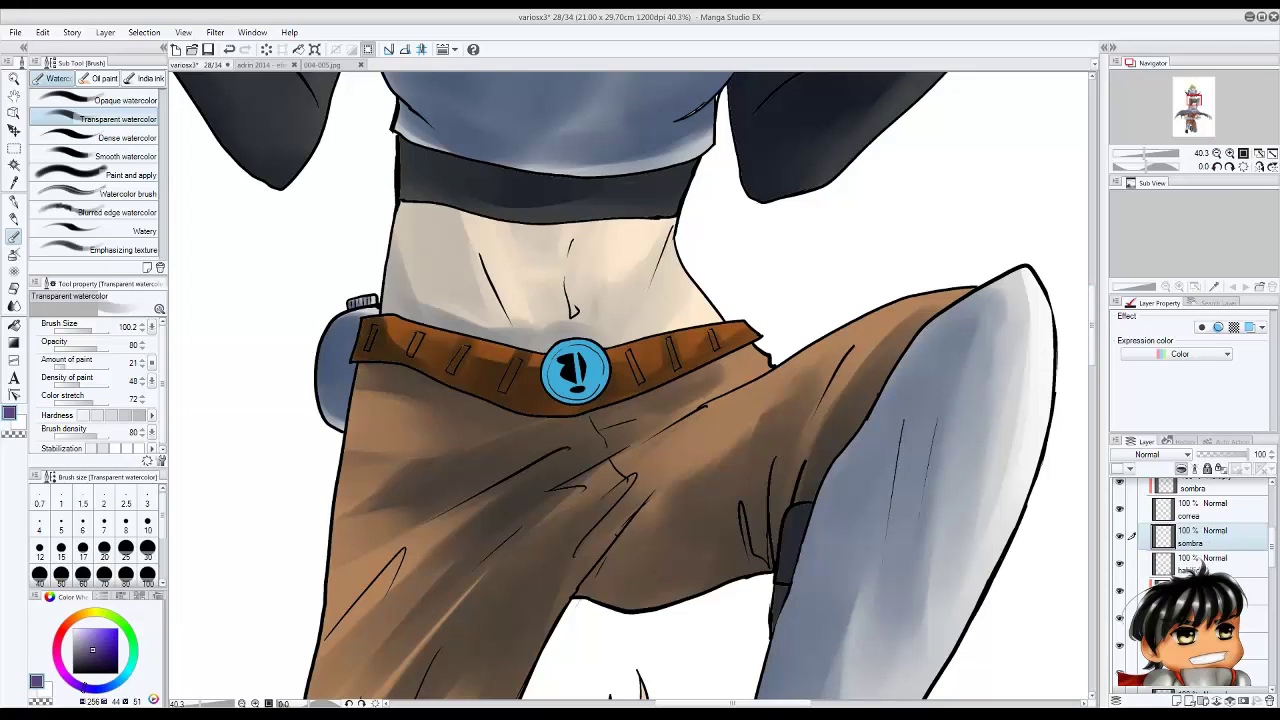
click(1210, 536)
mouse_move(556, 350)
mouse_down()
mouse_move(580, 398)
mouse_move(558, 400)
mouse_move(578, 364)
mouse_up()
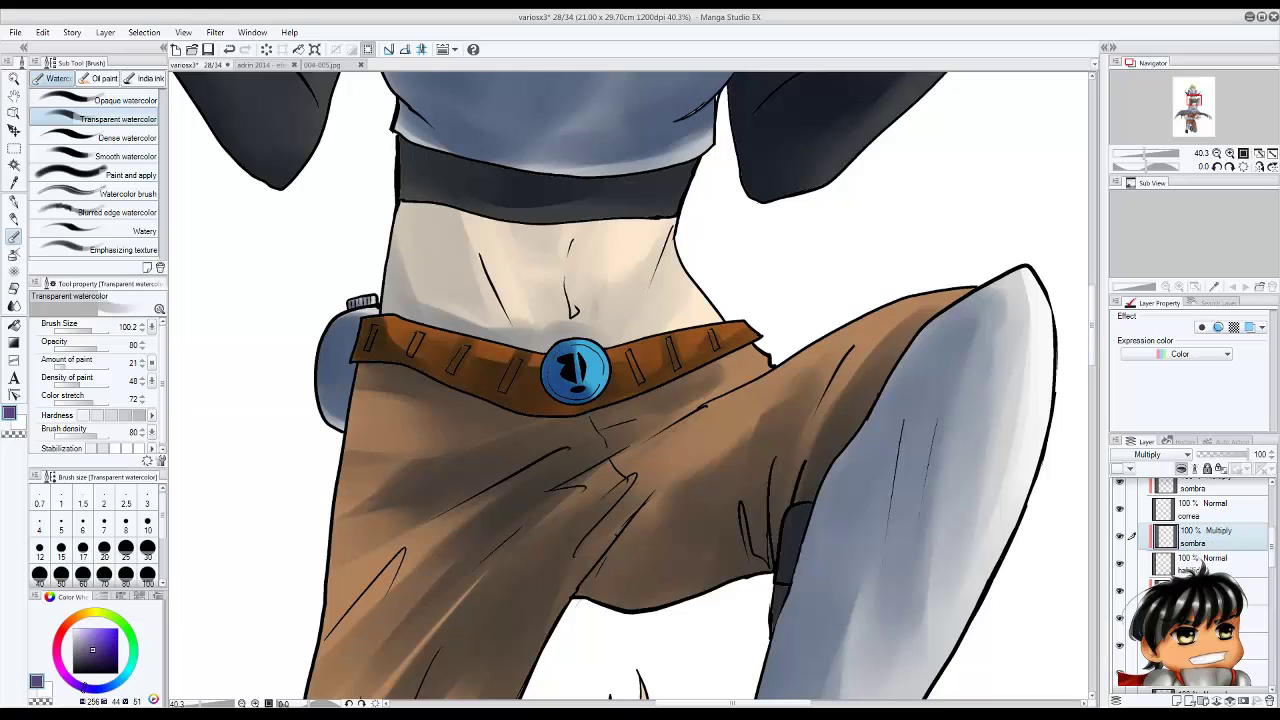
Add a clipped Overlay layer named brillo above the buckle's shadow layer and paint a white highlight on the buckle.
key(ctrl+z)
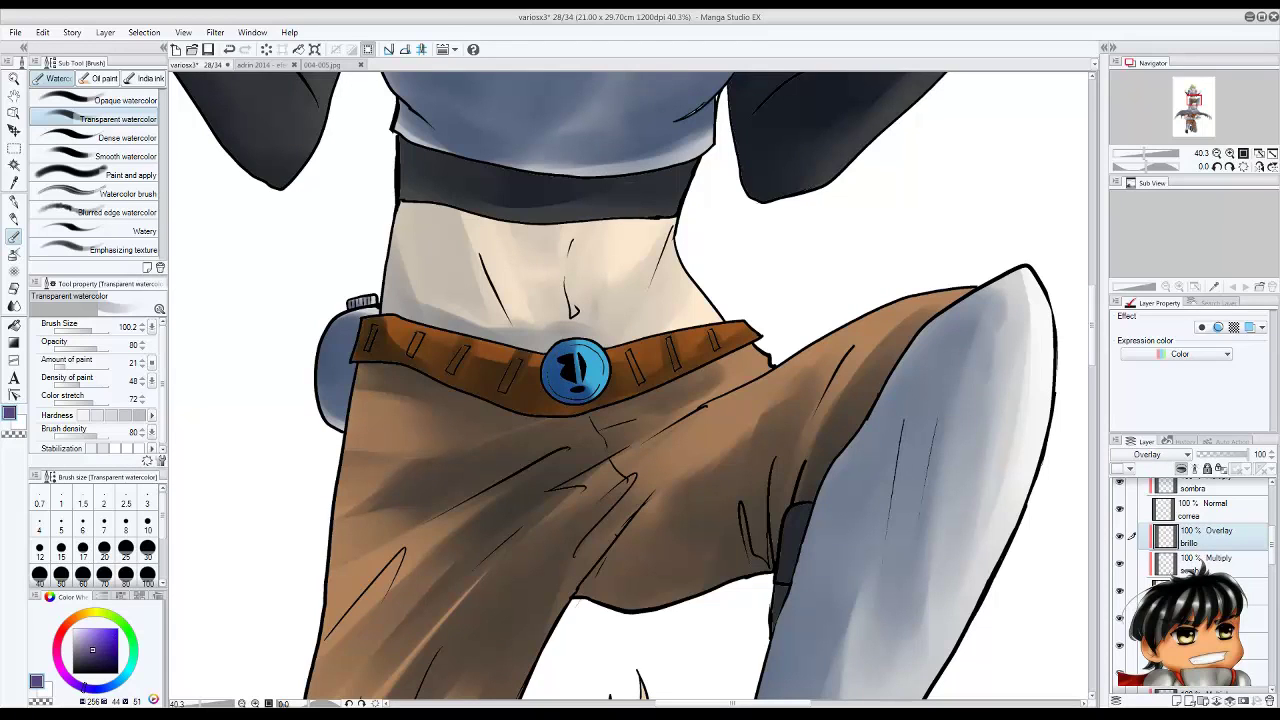
key(c)
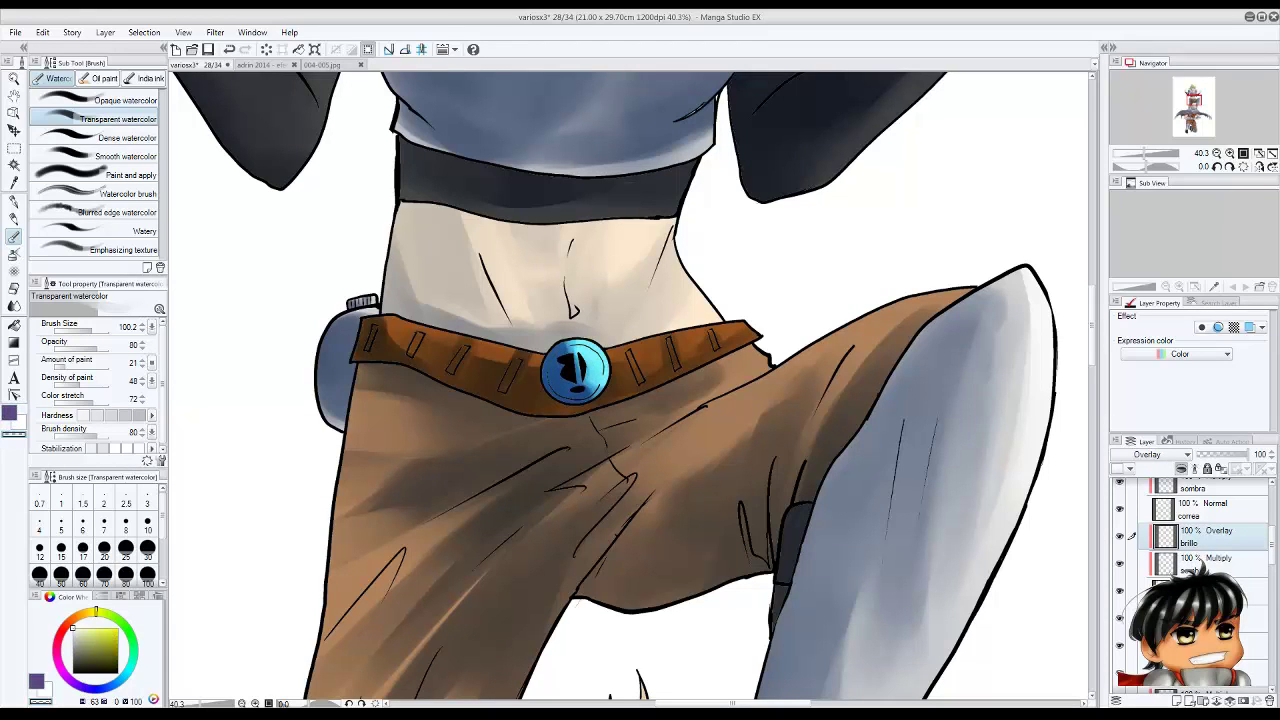
scroll(630, 390, down, 3)
scroll(630, 390, up, 2)
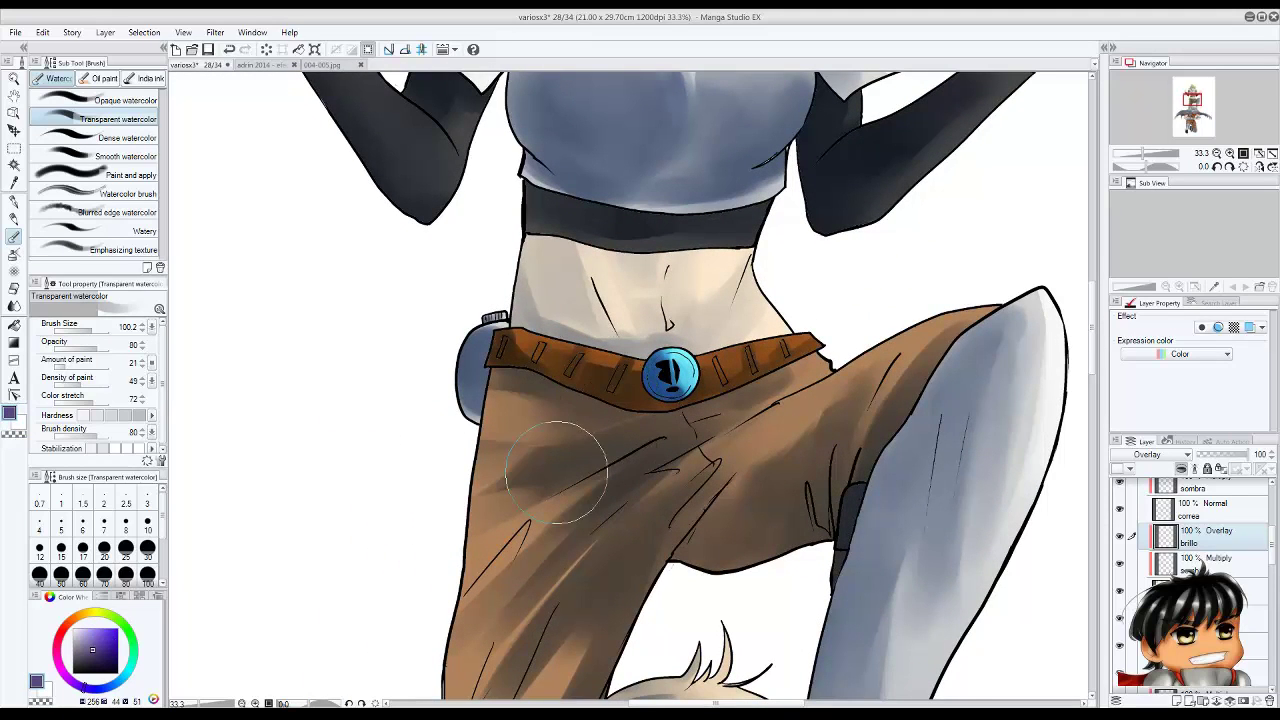
Deepen the blue-violet shadow on the buckle's Multiply layer and save the drawing.
scroll(670, 375, up, 1)
key(alt+bracketleft)
scroll(660, 320, down, 5)
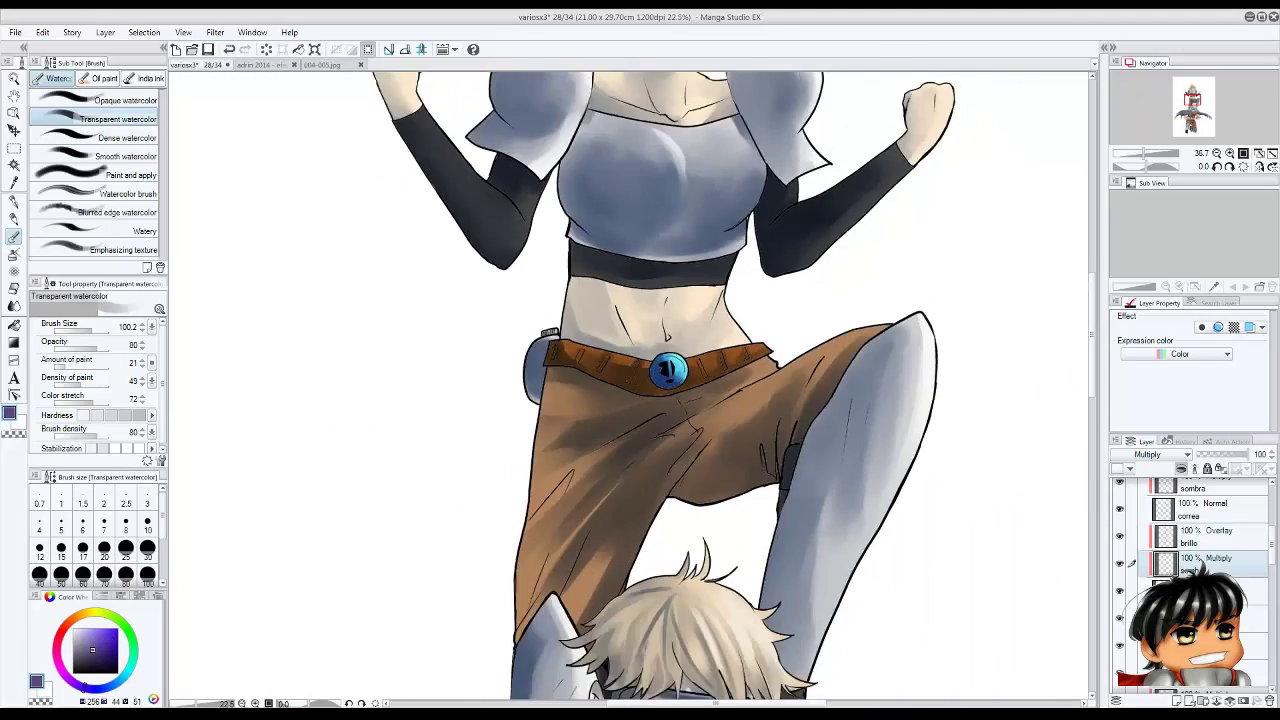
drag(660, 390, 605, 360)
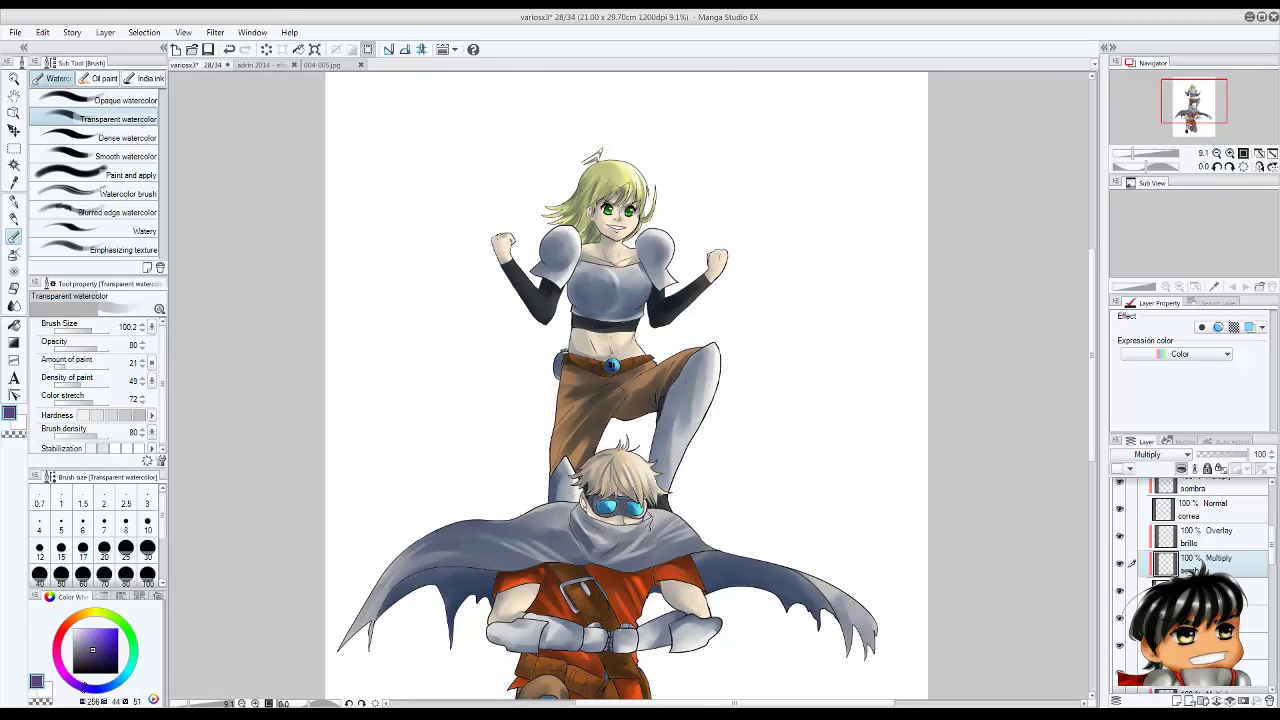
key(ctrl+s)
scroll(640, 390, down, 3)
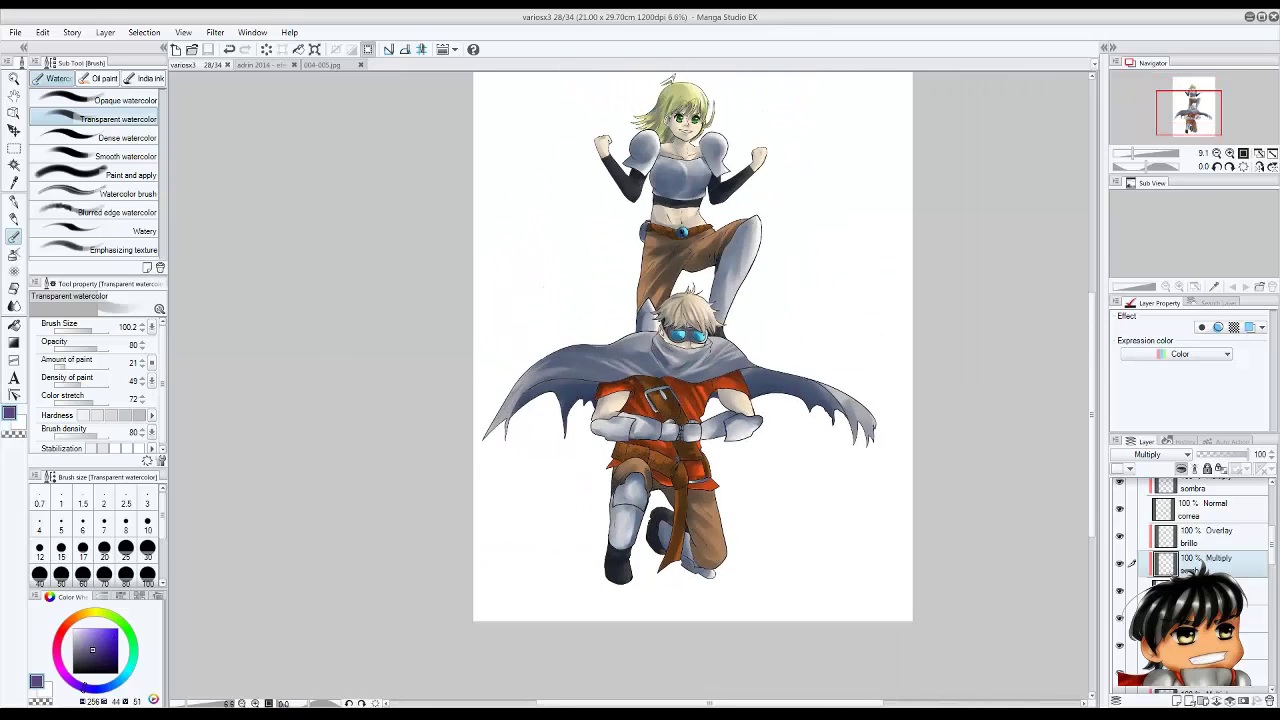
scroll(687, 390, down, 2)
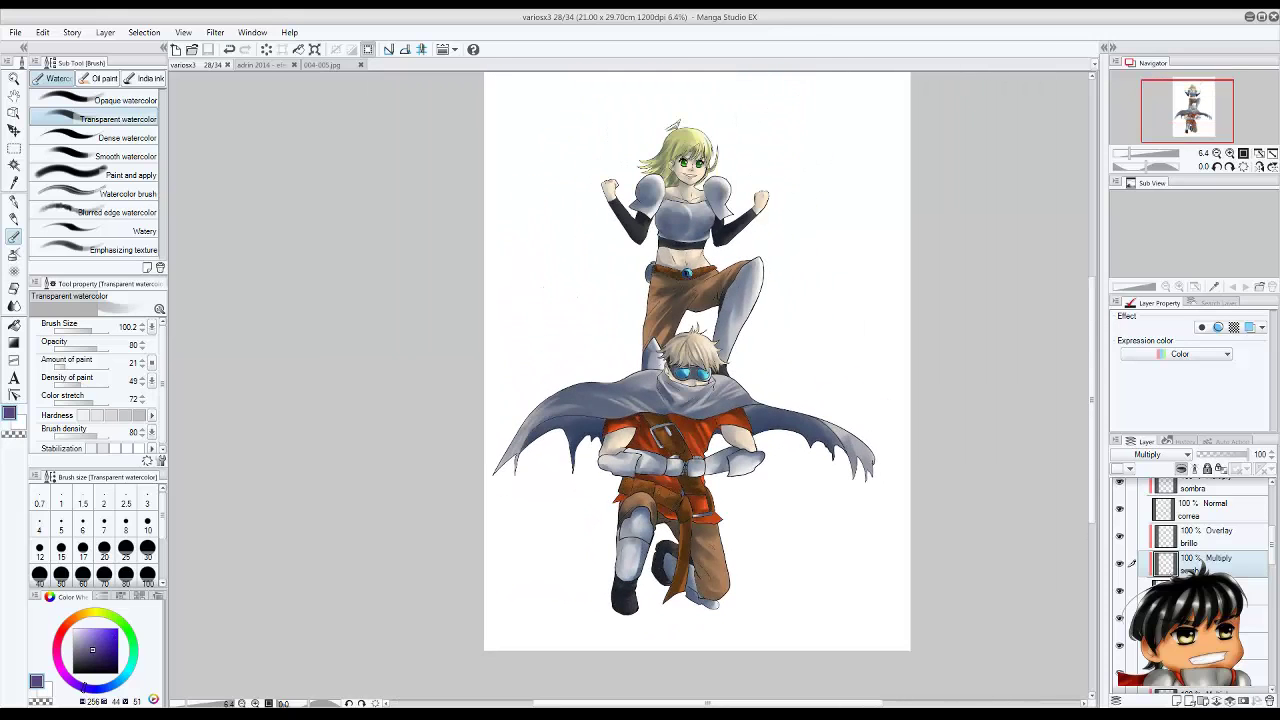
Sample the light blue of the sky in the reference image 004-005.jpg and return to the illustration.
key(ctrl+Tab)
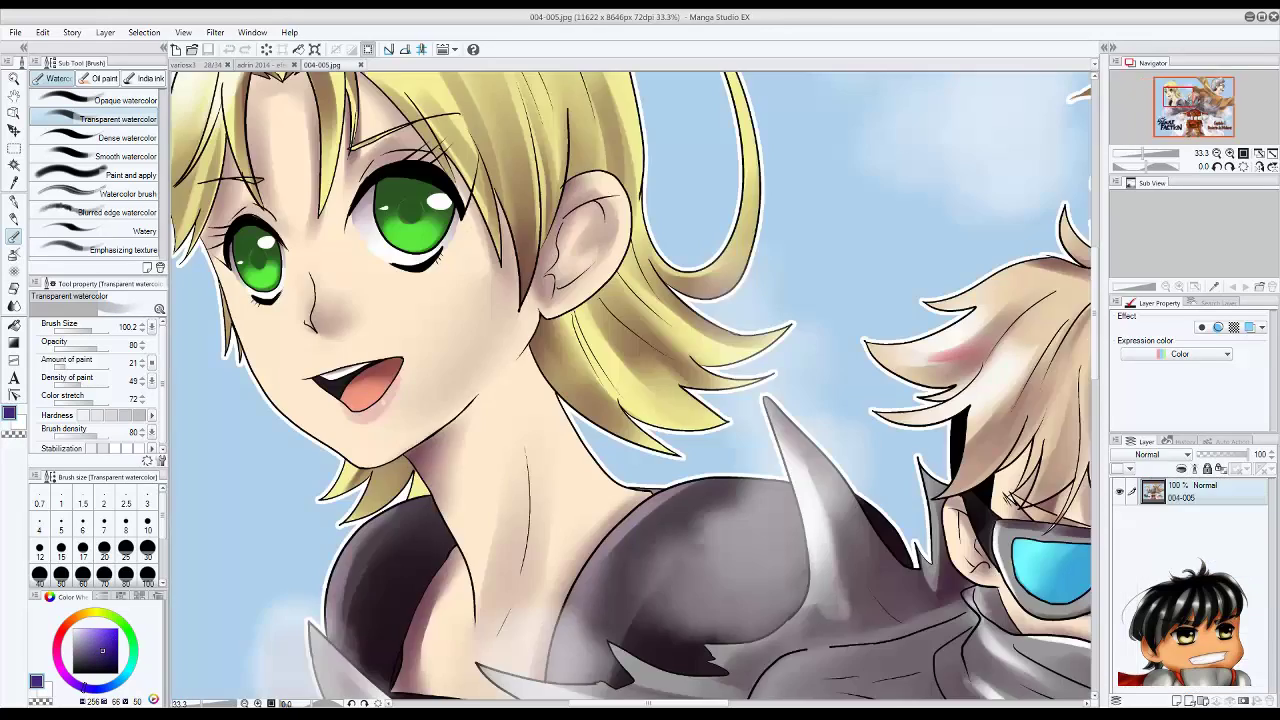
key(g)
key(w)
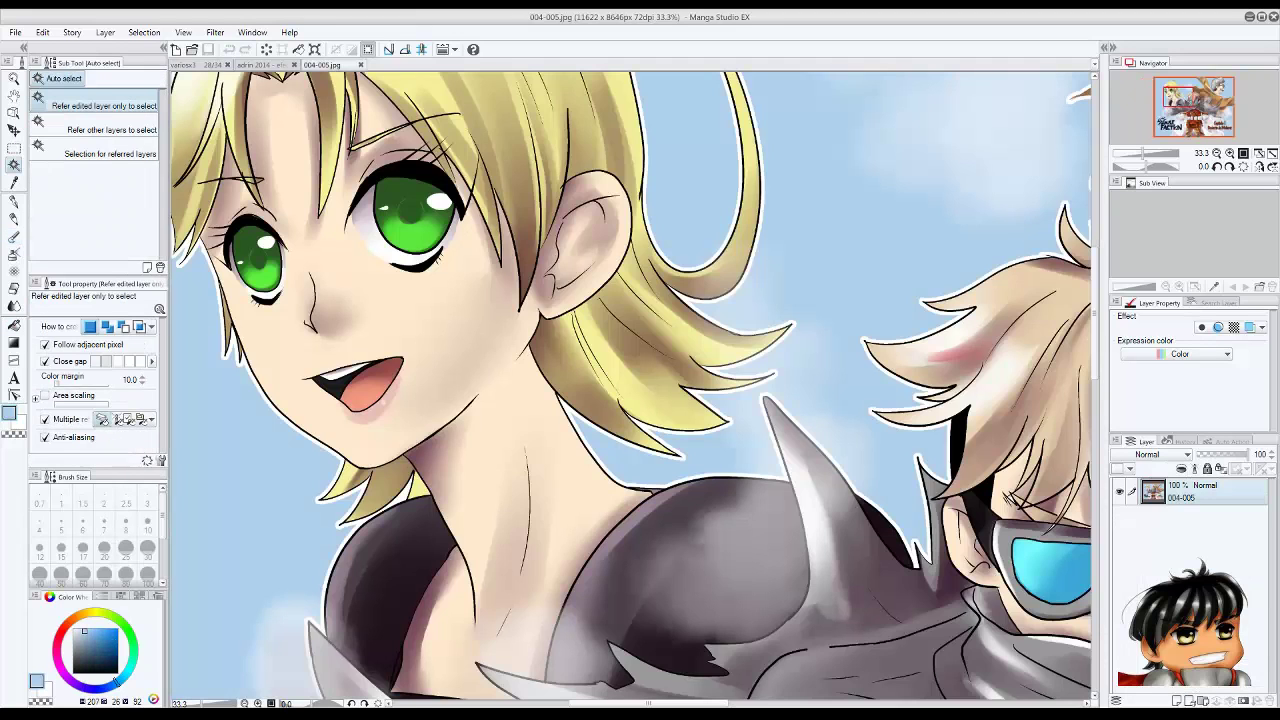
key(ctrl+Tab)
On a new layer named fondo below the color folder, fill the area around the characters light blue, selected with area scaling -14.
click(1143, 537)
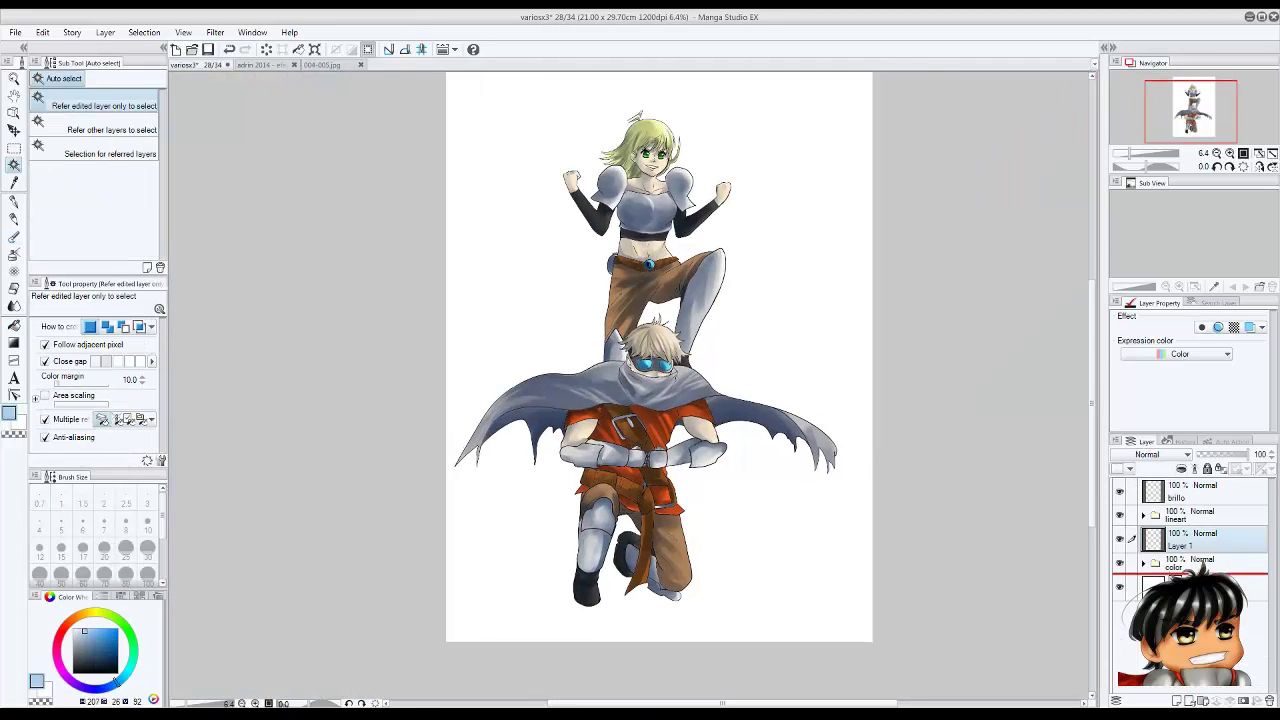
click(1200, 558)
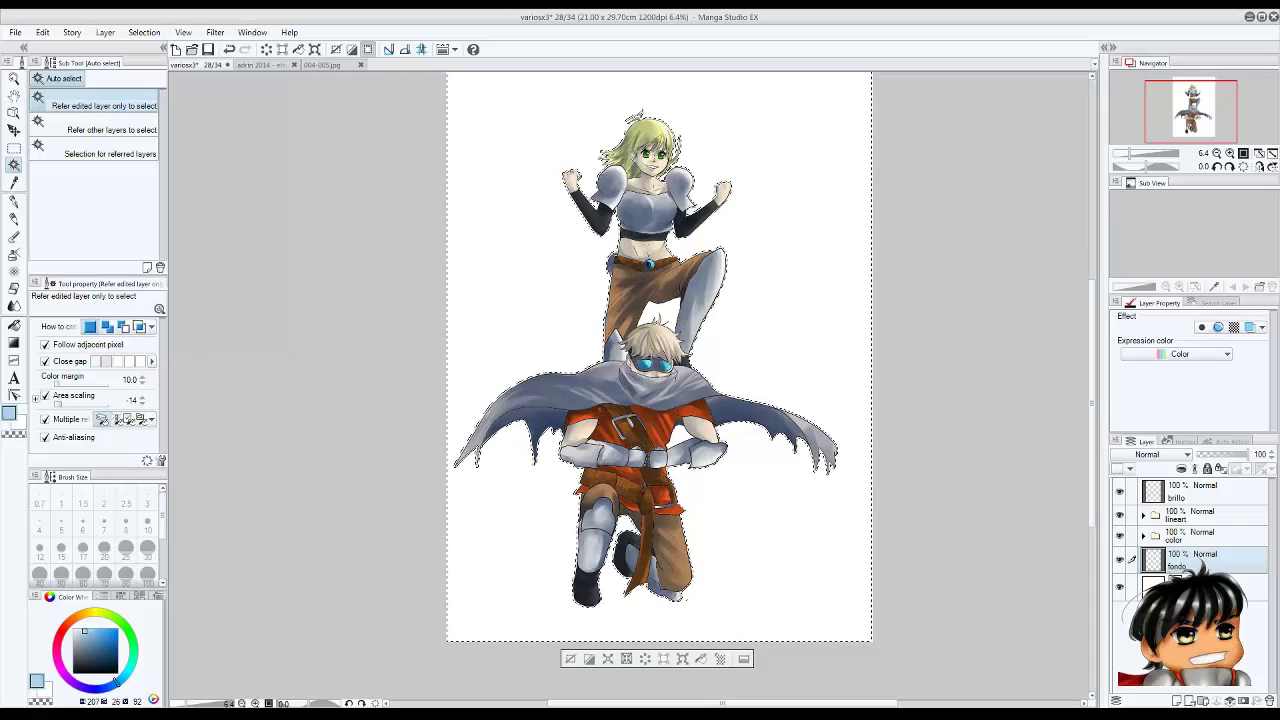
key(g)
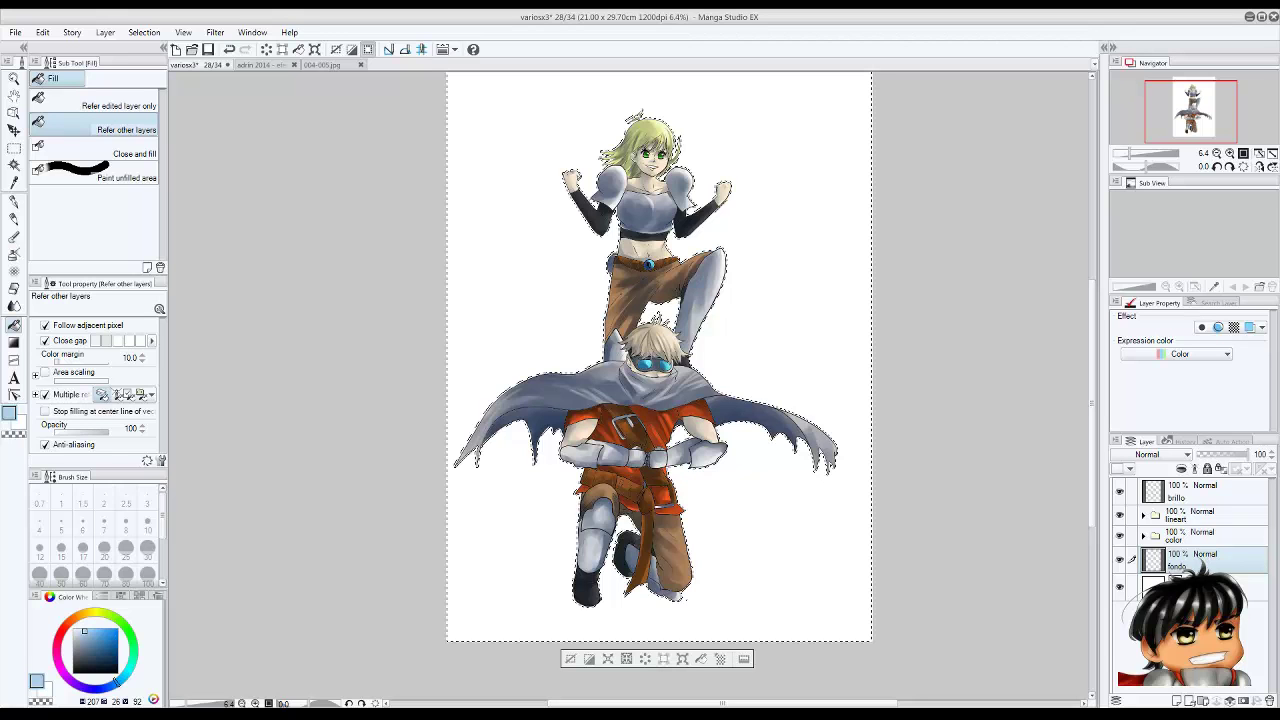
key(alt+BackSpace)
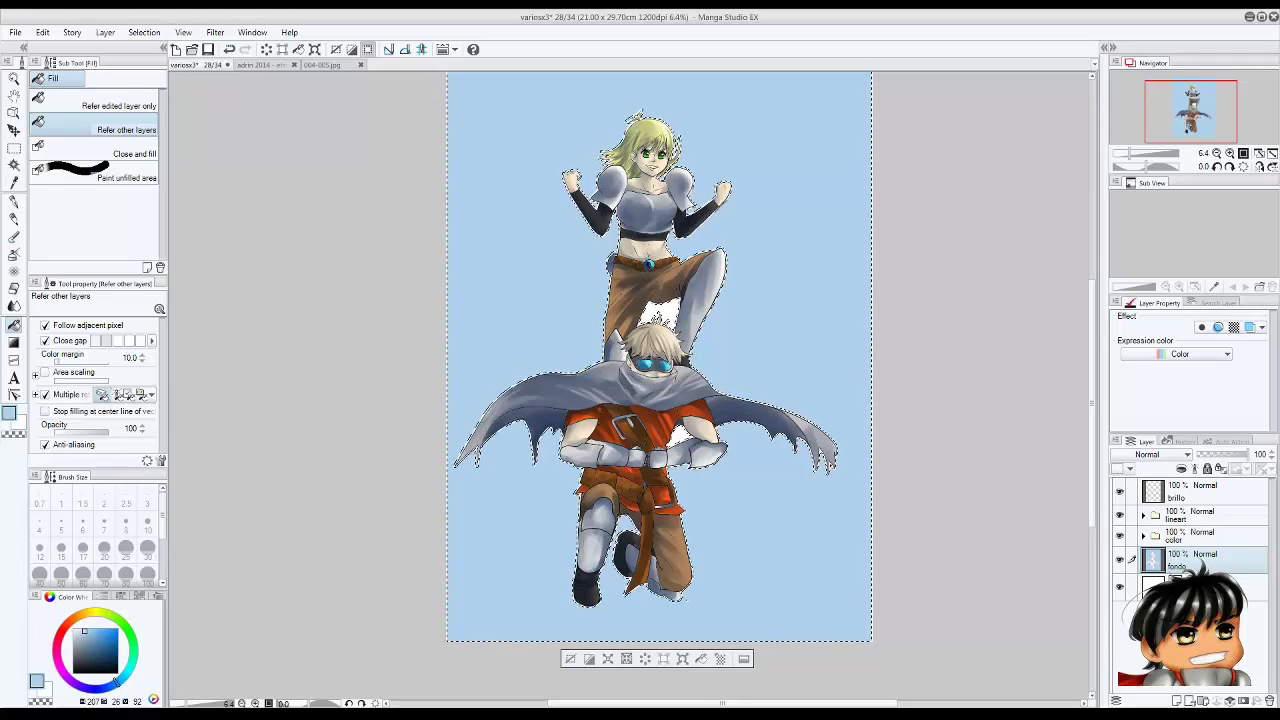
Deselect the background and cover the stray white speck beside the kneeling man's foot on fondo with the light blue Mapping pen at size 27.8.
key(m)
scroll(700, 488, up, 4)
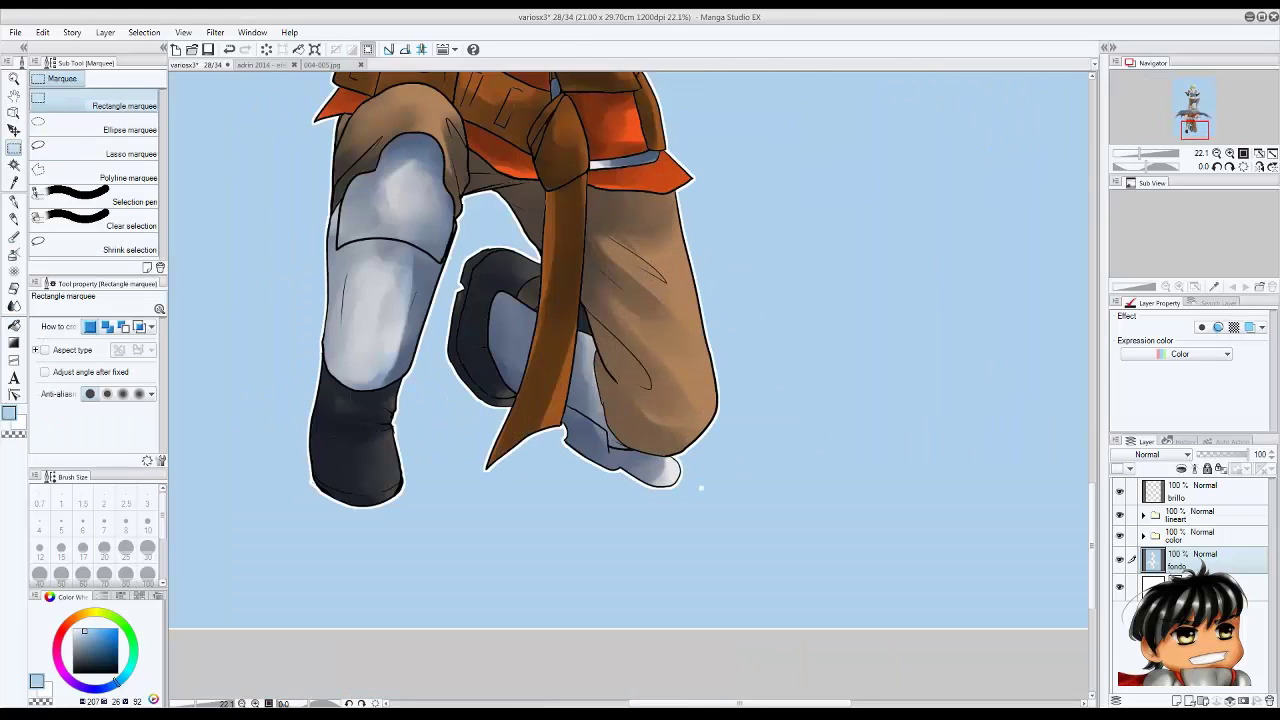
key(alt+bracketright)
key(alt+bracketright)
key(alt+bracketright)
key(alt+bracketright)
key(alt+bracketright)
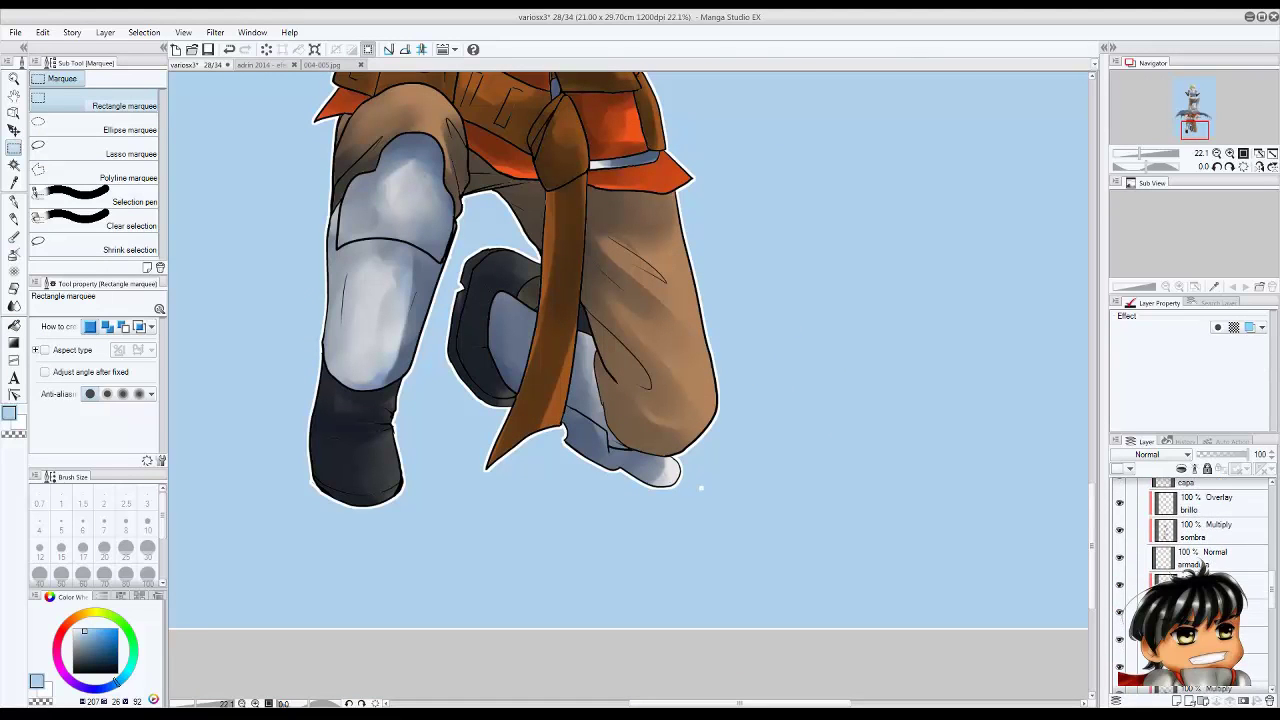
key(p)
key(alt+bracketright)
key(alt+bracketright)
scroll(700, 488, down, 3)
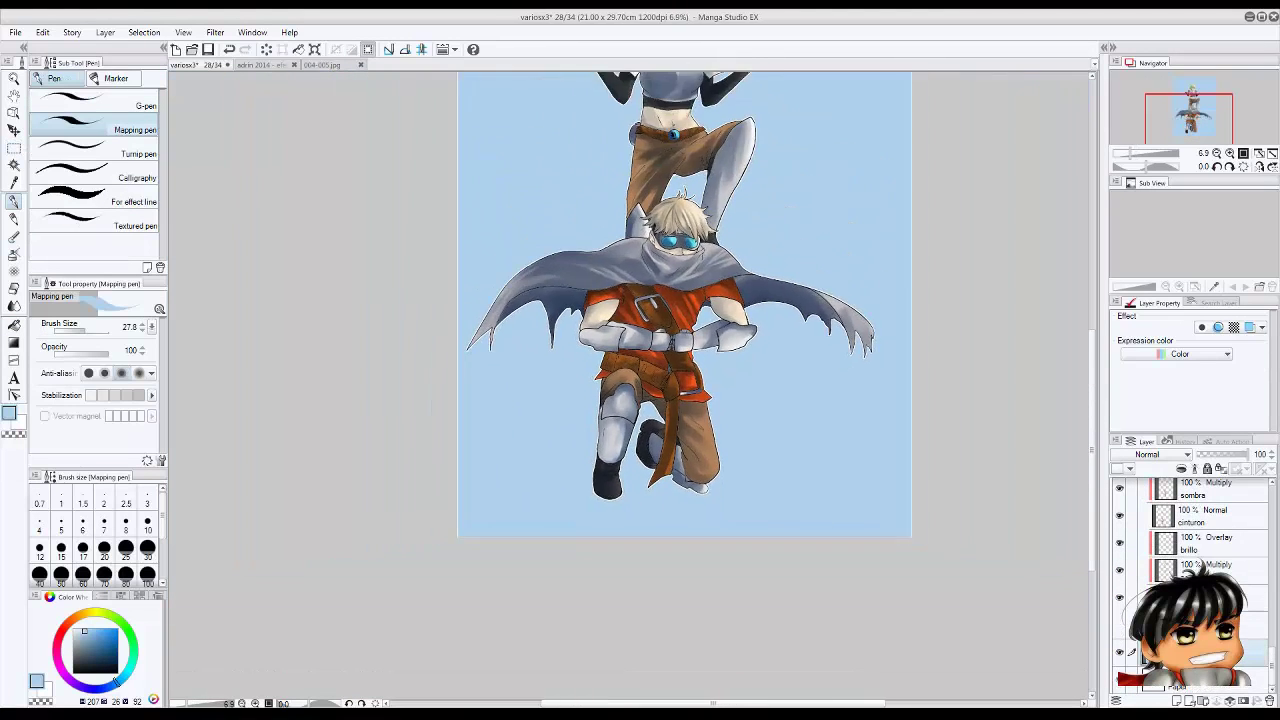
Compare the backdrop with the reference image 004-005.jpg, choose a medium green, and add a Normal layer above fondo.
key(ctrl+Tab)
scroll(630, 390, up, 3)
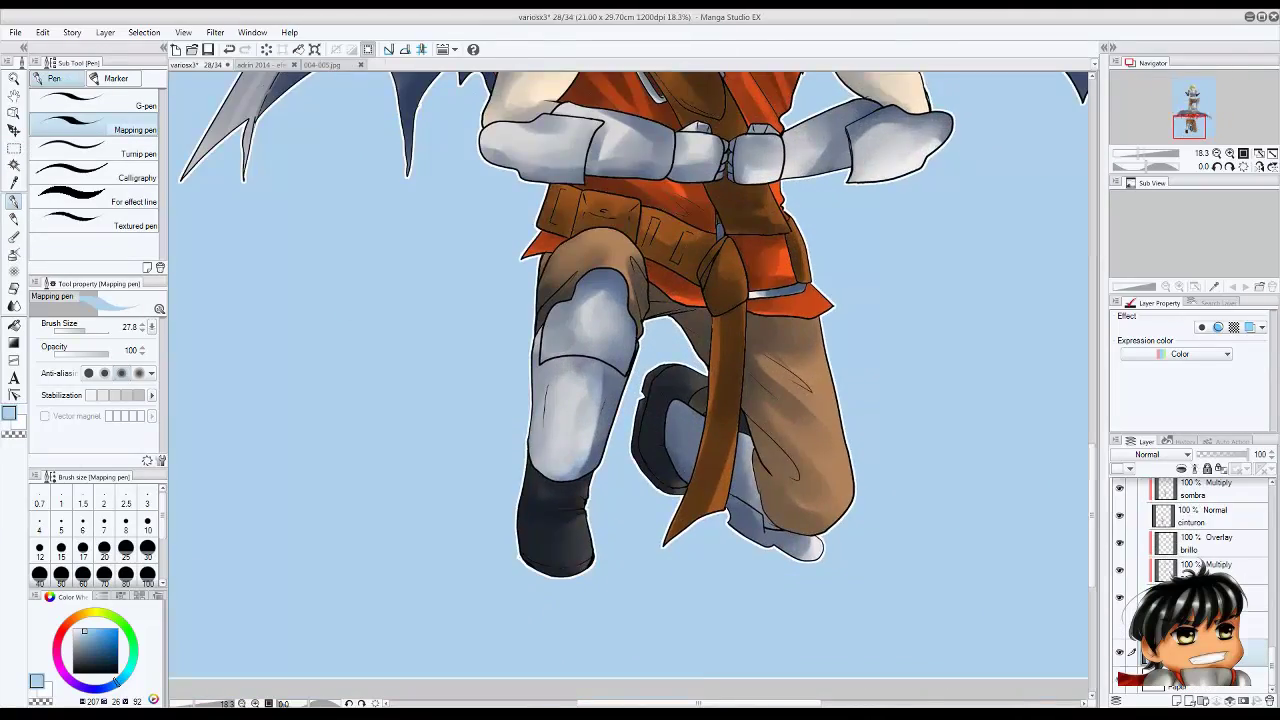
key(ctrl+Tab)
scroll(630, 390, down, 5)
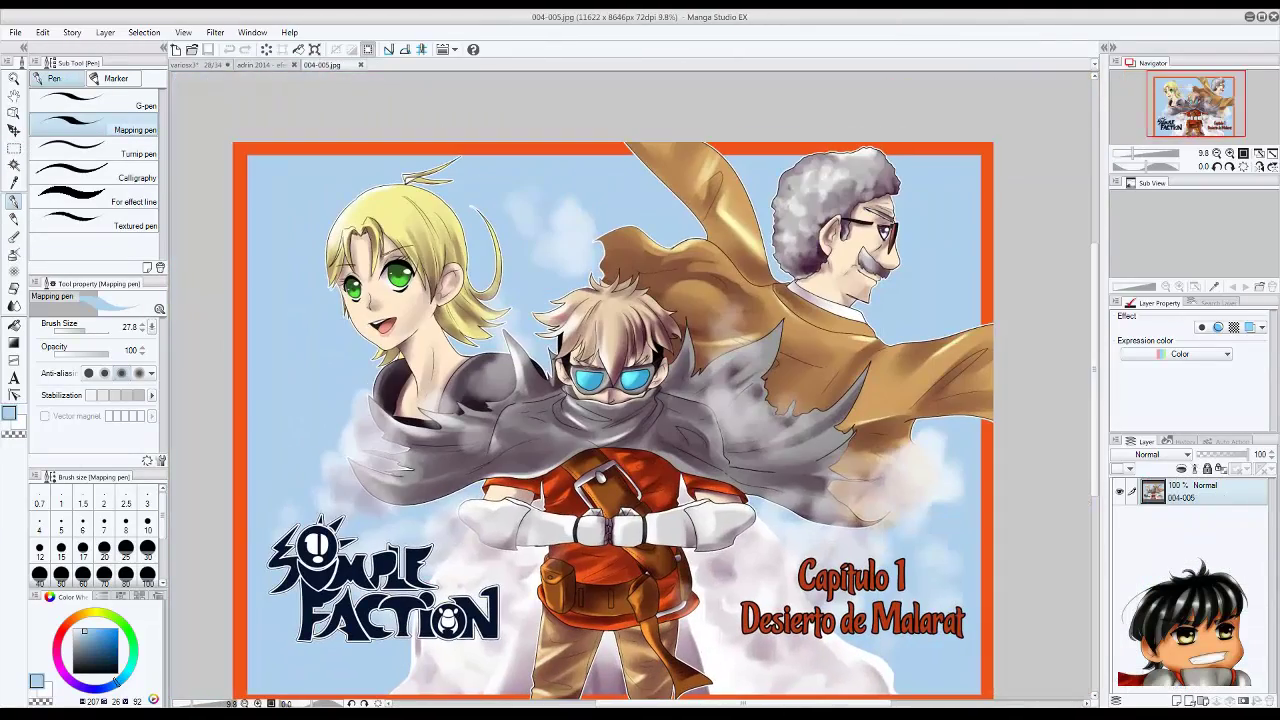
key(ctrl+Tab)
click(118, 620)
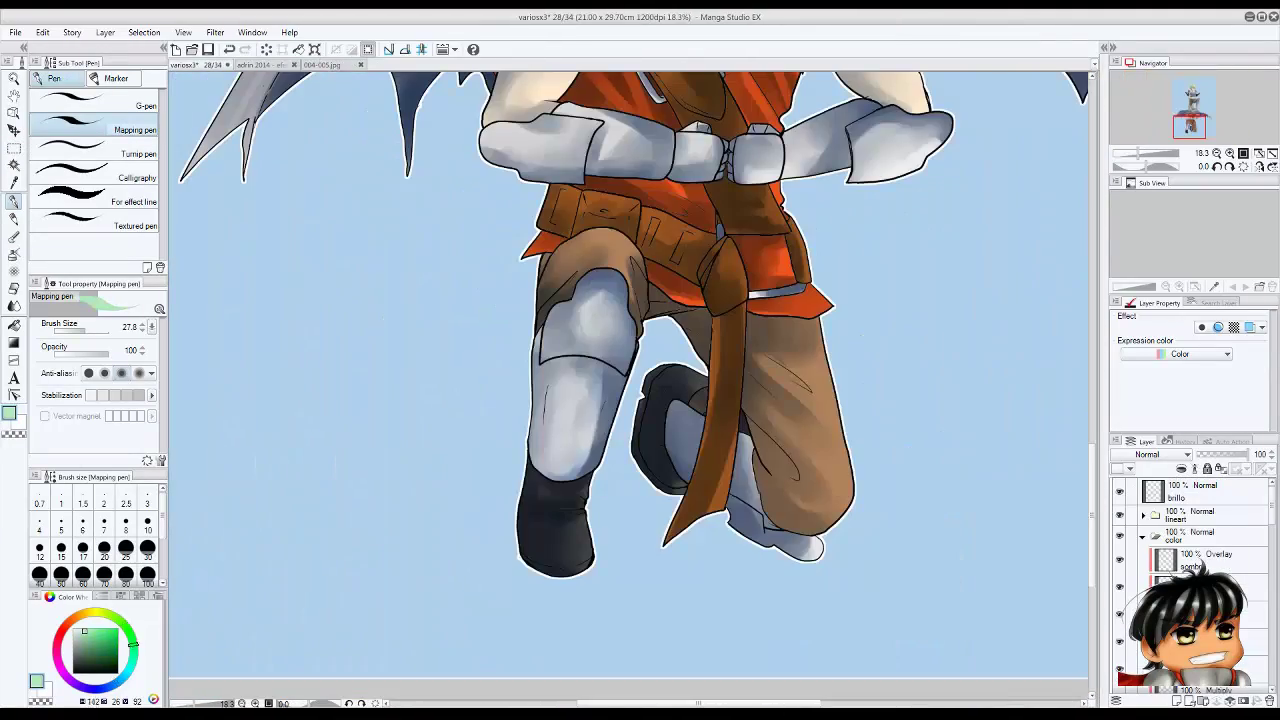
click(107, 641)
scroll(628, 380, down, 1)
scroll(1190, 540, up, 5)
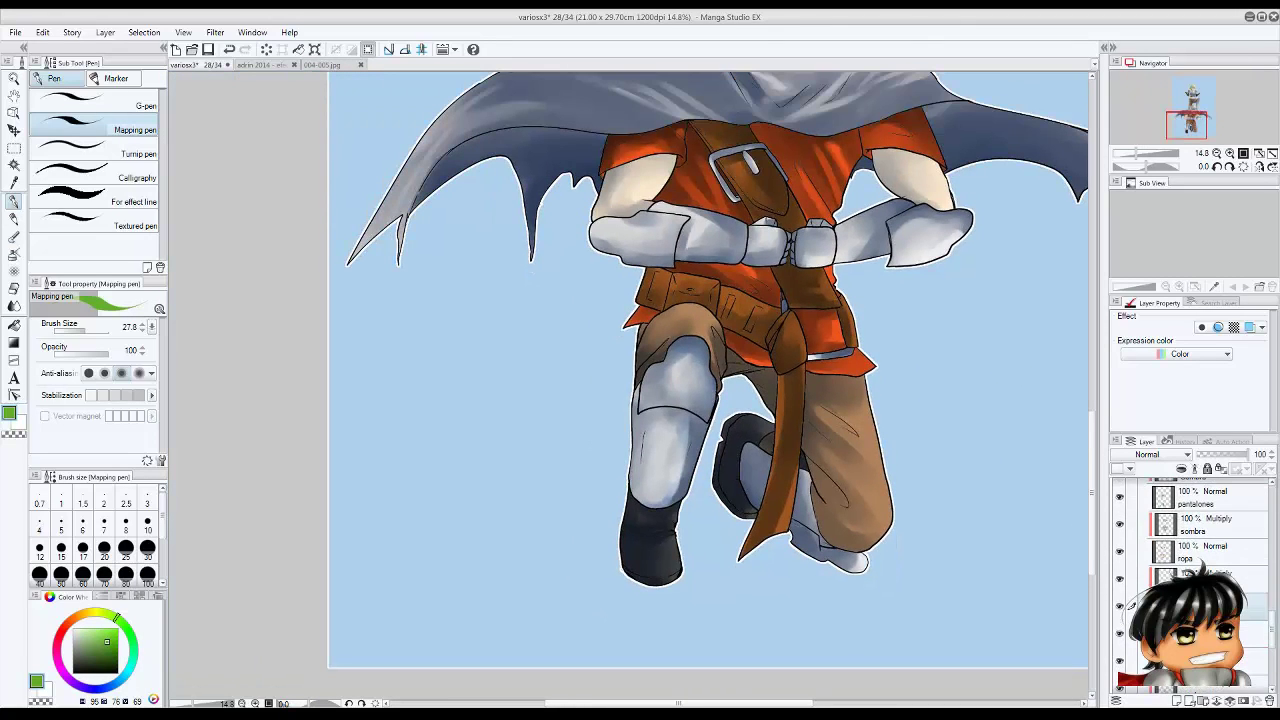
click(1200, 557)
key(ctrl+shift+n)
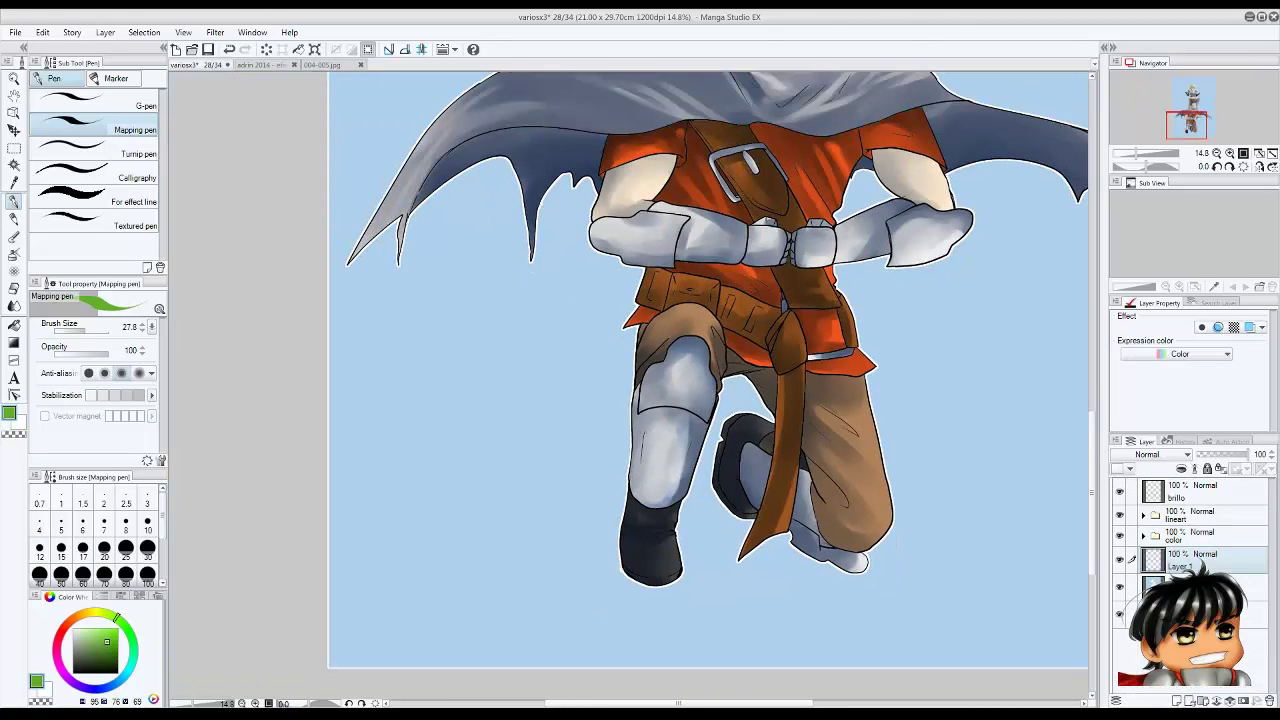
Outline a large green ground ellipse around the kneeling man's legs on the new layer with the Mapping pen at size 27.8.
mouse_move(970, 490)
mouse_down()
mouse_move(1010, 570)
mouse_move(890, 484)
mouse_move(500, 560)
mouse_move(977, 477)
mouse_up()
key(ctrl+z)
scroll(914, 551, up, 2)
drag(750, 320, 1007, 288)
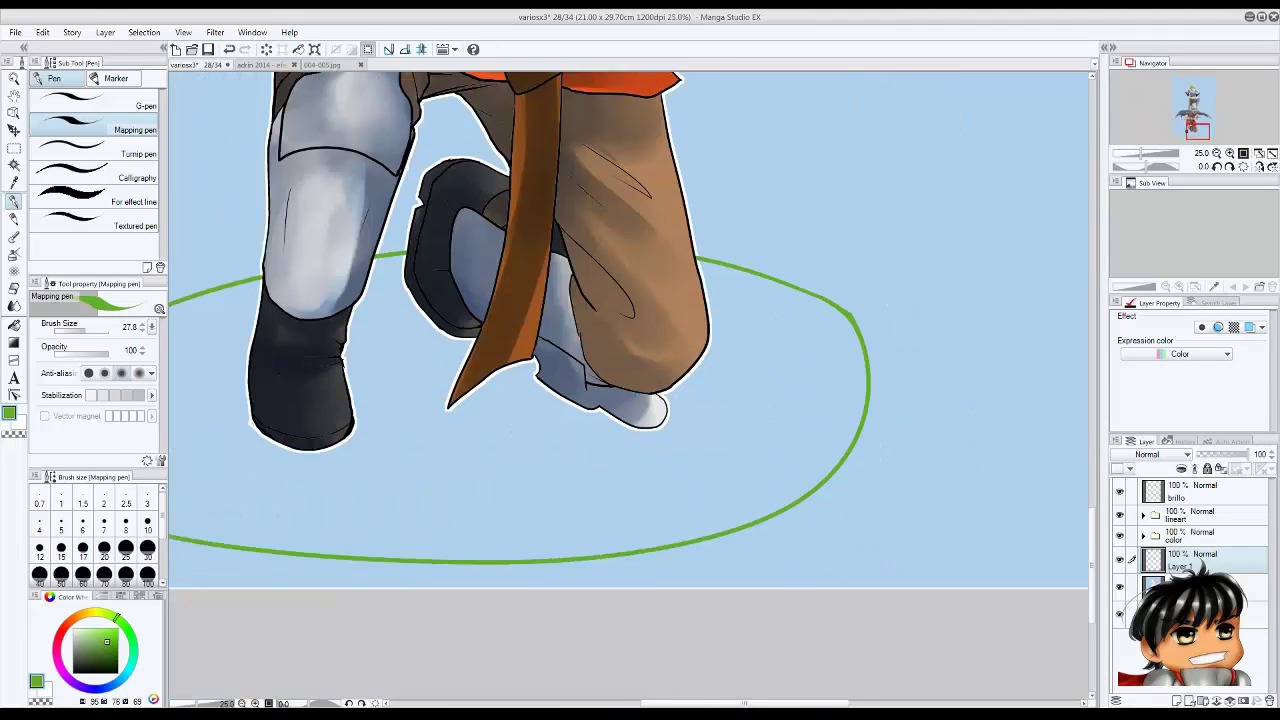
Fill the ground ellipse with green and round out its right edge with the Mapping pen at size 27.8.
scroll(630, 350, down, 1)
key(g)
click(630, 440)
scroll(713, 481, down, 3)
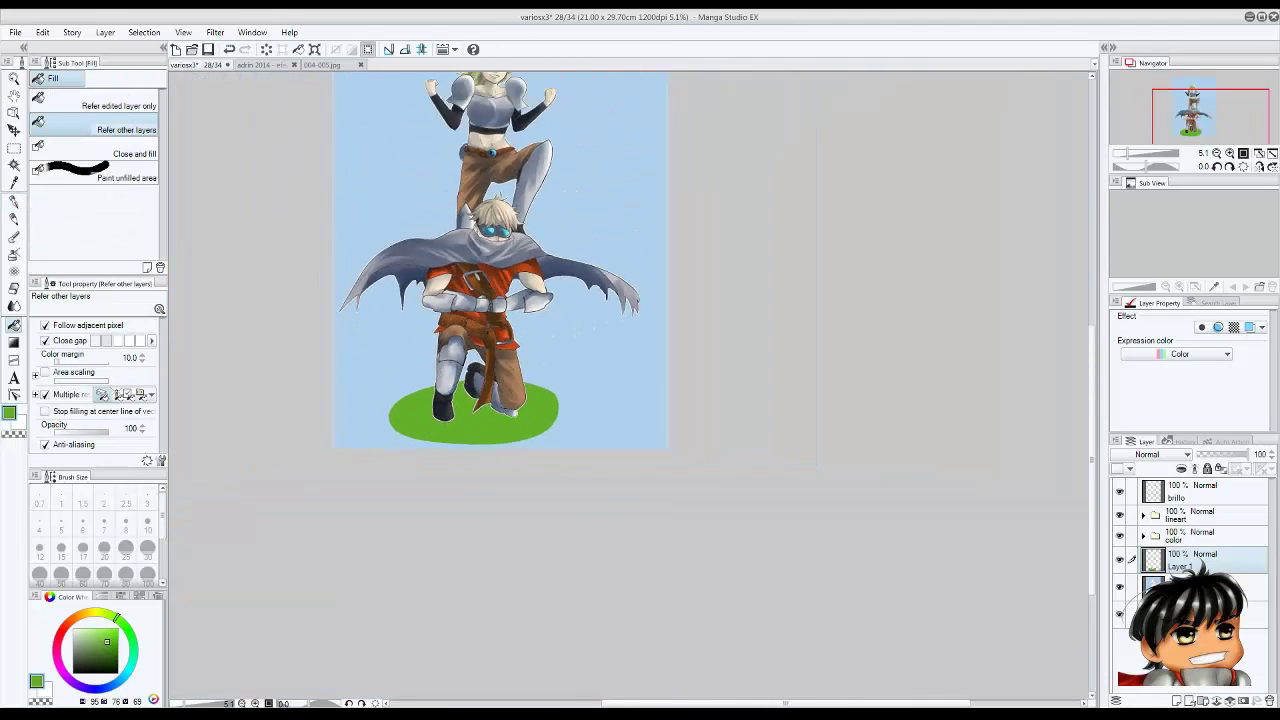
scroll(713, 481, up, 2)
key(p)
drag(738, 318, 725, 448)
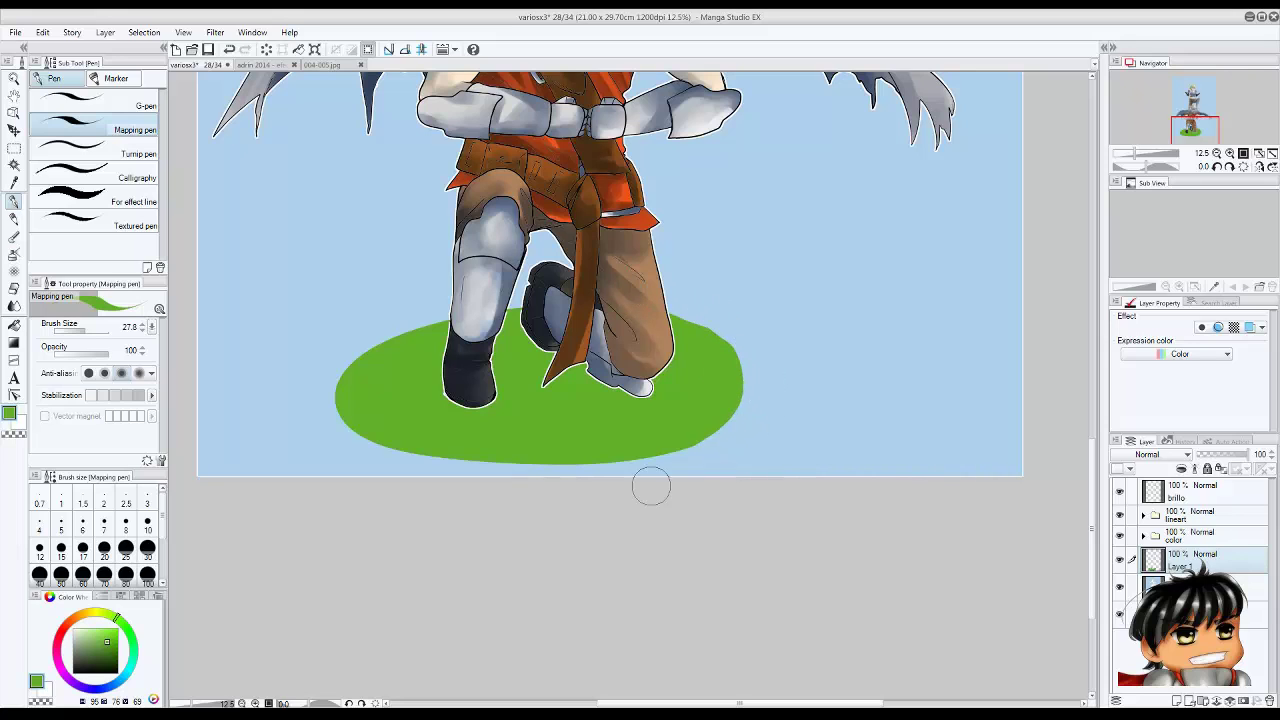
Add a Multiply layer named sombra clipped to the ground and dab dark green grass texture over it with the Watercolor brush at size 475.5.
key(b)
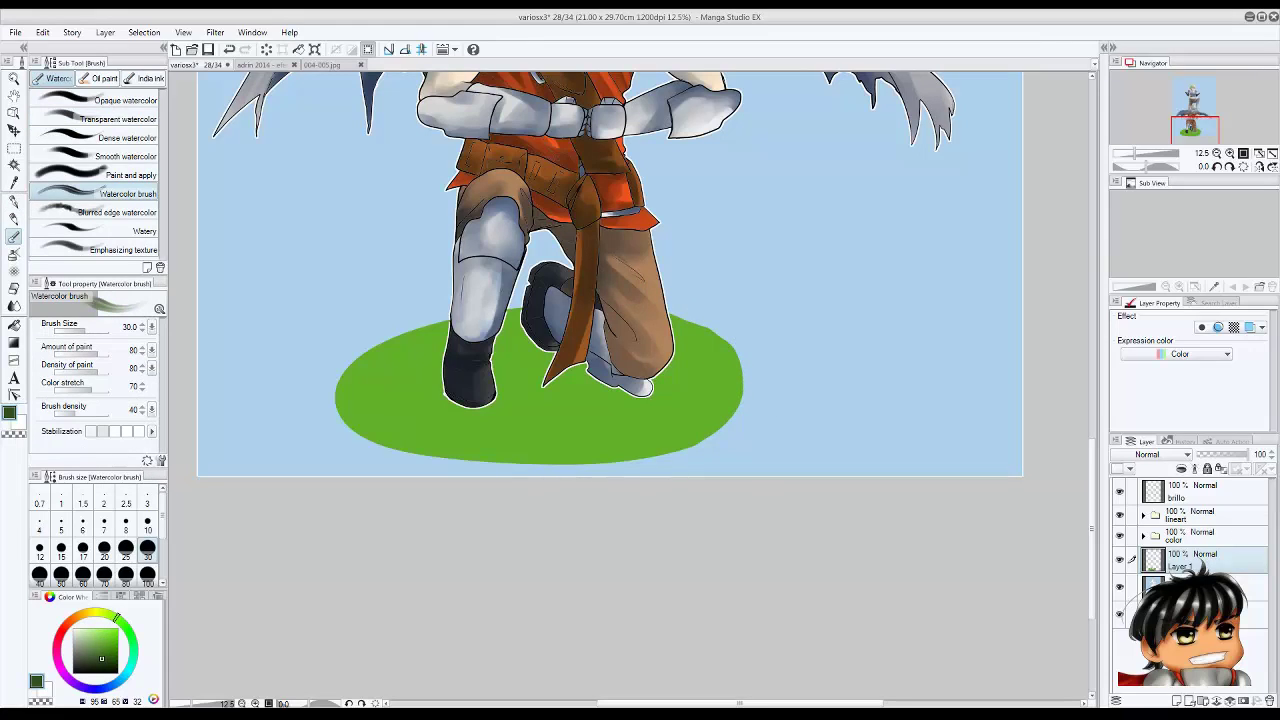
click(1190, 585)
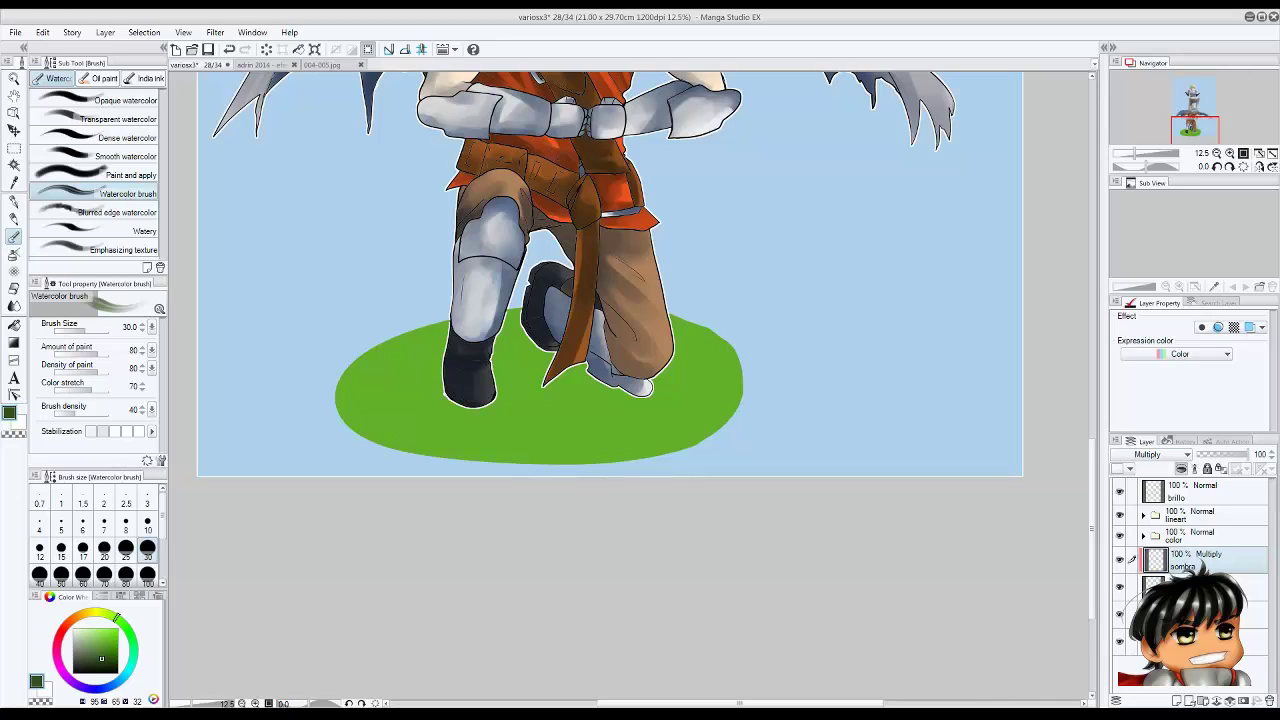
mouse_move(592, 440)
mouse_down()
mouse_move(552, 395)
mouse_move(615, 392)
mouse_move(512, 385)
mouse_move(530, 365)
mouse_move(635, 430)
mouse_move(460, 440)
mouse_move(360, 370)
mouse_up()
mouse_move(423, 410)
mouse_down()
mouse_move(412, 344)
mouse_move(517, 344)
mouse_move(632, 409)
mouse_move(694, 369)
mouse_move(682, 317)
mouse_move(715, 372)
mouse_up()
mouse_move(700, 325)
mouse_down()
mouse_move(730, 415)
mouse_move(655, 440)
mouse_up()
mouse_move(667, 383)
mouse_down()
mouse_move(682, 435)
mouse_move(490, 423)
mouse_up()
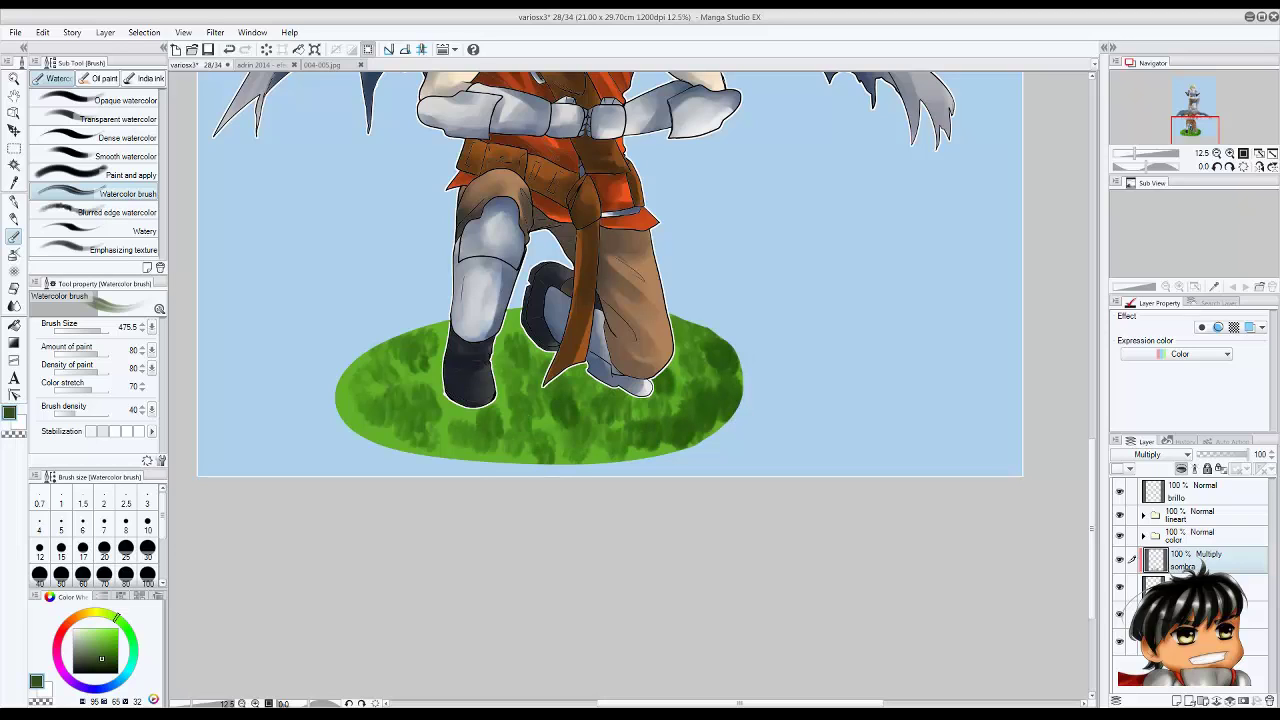
Fill in the sparse areas of the ground with more dark green dabs around the boots and along the lower edge.
drag(418, 393, 511, 322)
mouse_move(510, 436)
mouse_down()
mouse_move(400, 438)
mouse_move(408, 354)
mouse_move(517, 371)
mouse_up()
drag(684, 361, 508, 358)
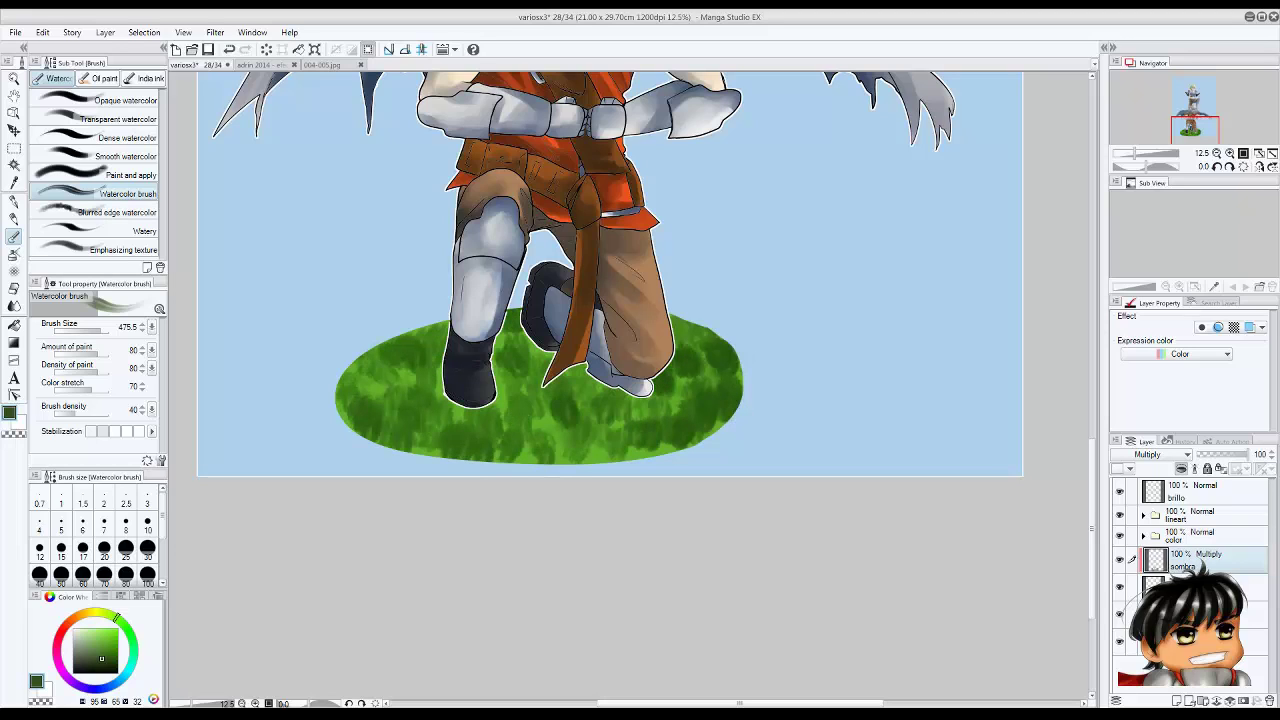
drag(637, 423, 545, 422)
drag(509, 381, 532, 347)
drag(650, 447, 526, 456)
mouse_move(426, 445)
mouse_down()
mouse_move(356, 377)
mouse_move(402, 338)
mouse_up()
Lighten patches of the grass shading on the ground's right side and between the legs using the secondary color.
key(x)
drag(716, 338, 676, 436)
drag(728, 388, 702, 428)
mouse_move(624, 378)
mouse_down()
mouse_move(590, 420)
mouse_move(546, 428)
mouse_up()
drag(512, 410, 470, 434)
drag(510, 352, 506, 398)
Deepen the grass shadows beside the boots, under the knee and along the ground's outer sides with dark green.
key(x)
mouse_move(584, 372)
mouse_down()
mouse_move(628, 420)
mouse_move(586, 388)
mouse_up()
mouse_move(676, 320)
mouse_down()
mouse_move(712, 334)
mouse_move(676, 398)
mouse_up()
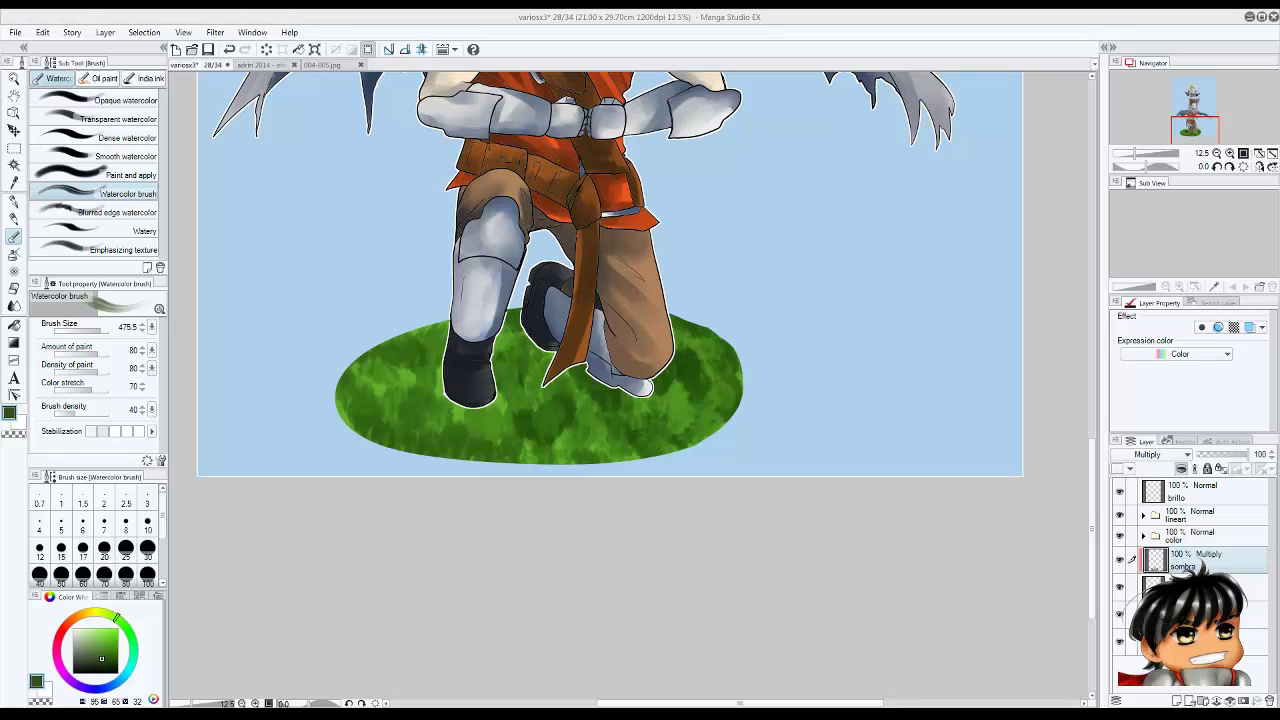
drag(530, 372, 542, 384)
drag(680, 380, 684, 430)
drag(716, 388, 710, 408)
drag(720, 334, 686, 376)
drag(508, 346, 480, 428)
drag(430, 336, 466, 428)
drag(396, 372, 430, 326)
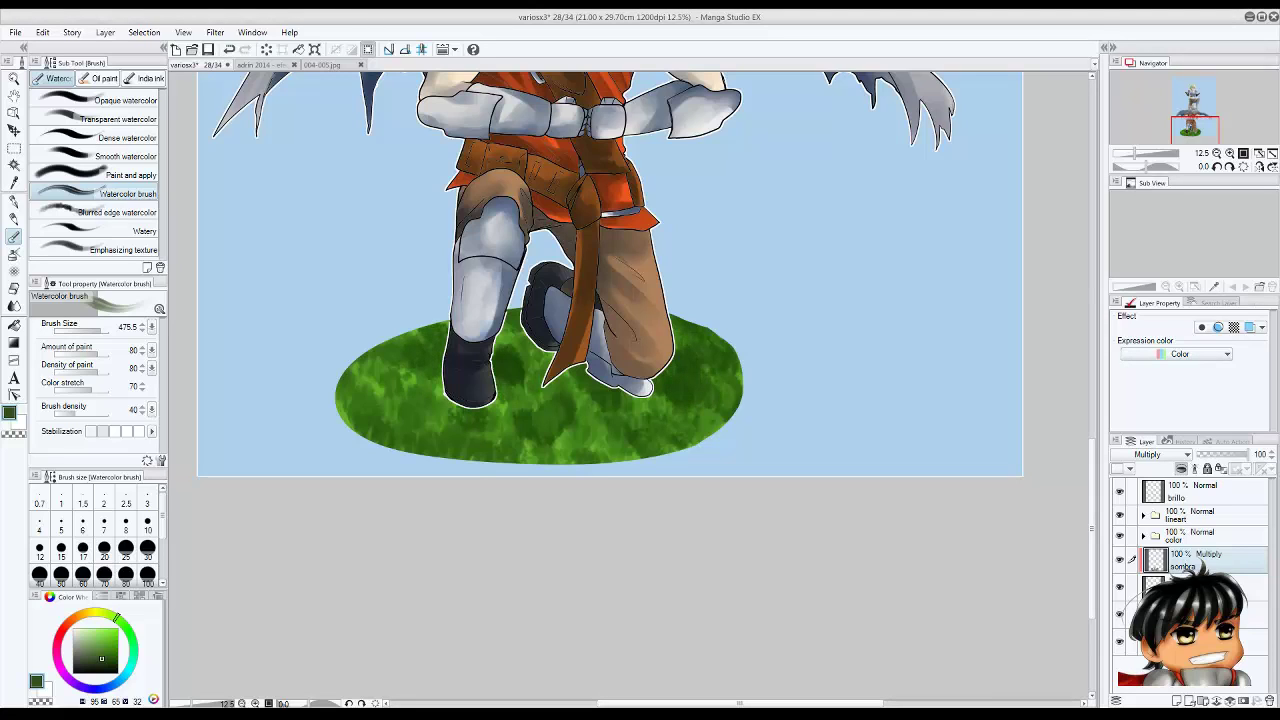
Soften the dark grass patches between the kneeling man's legs and in front of his foot.
drag(496, 350, 522, 368)
drag(578, 386, 602, 402)
mouse_move(690, 356)
mouse_down()
mouse_move(658, 396)
mouse_move(684, 386)
mouse_up()
drag(510, 310, 518, 322)
drag(558, 394, 546, 426)
drag(628, 430, 638, 442)
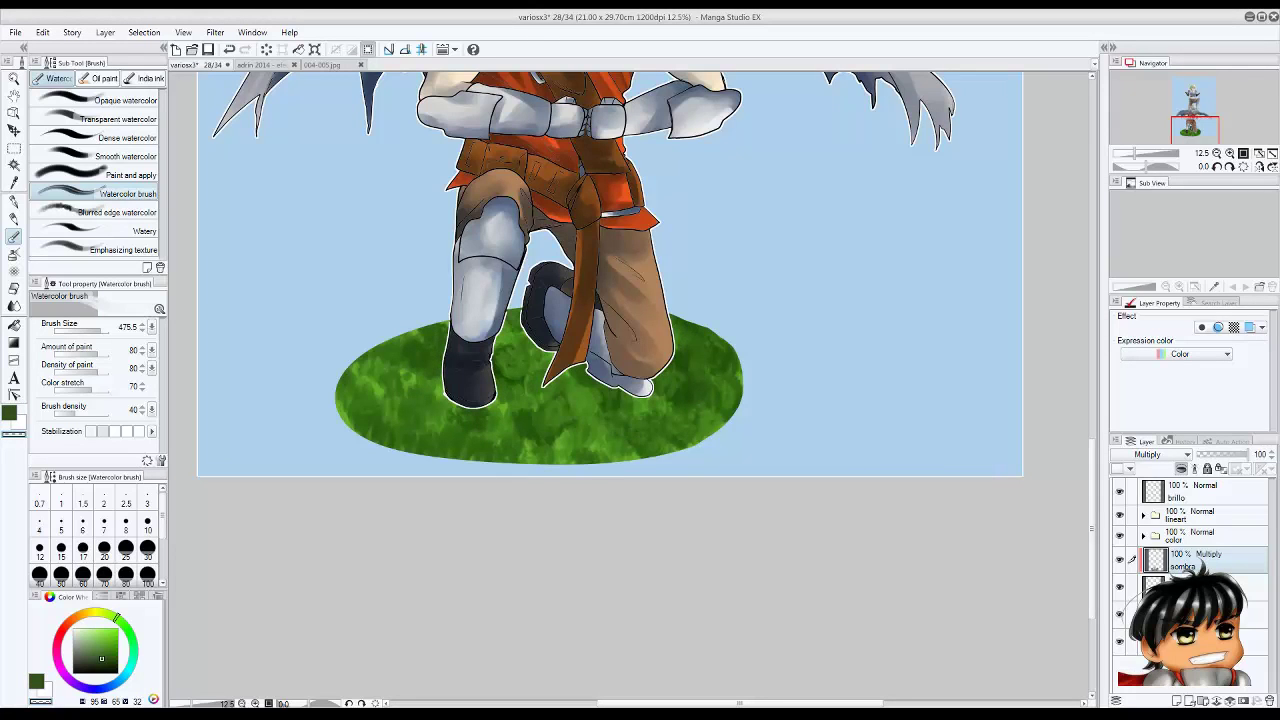
Even out the grass texture with a few more dabs across the ground and save the illustration.
drag(510, 410, 520, 426)
drag(656, 418, 668, 436)
drag(398, 386, 424, 404)
drag(390, 330, 440, 374)
mouse_move(552, 396)
mouse_down()
mouse_move(578, 400)
mouse_move(504, 330)
mouse_up()
drag(574, 392, 588, 410)
drag(428, 346, 444, 356)
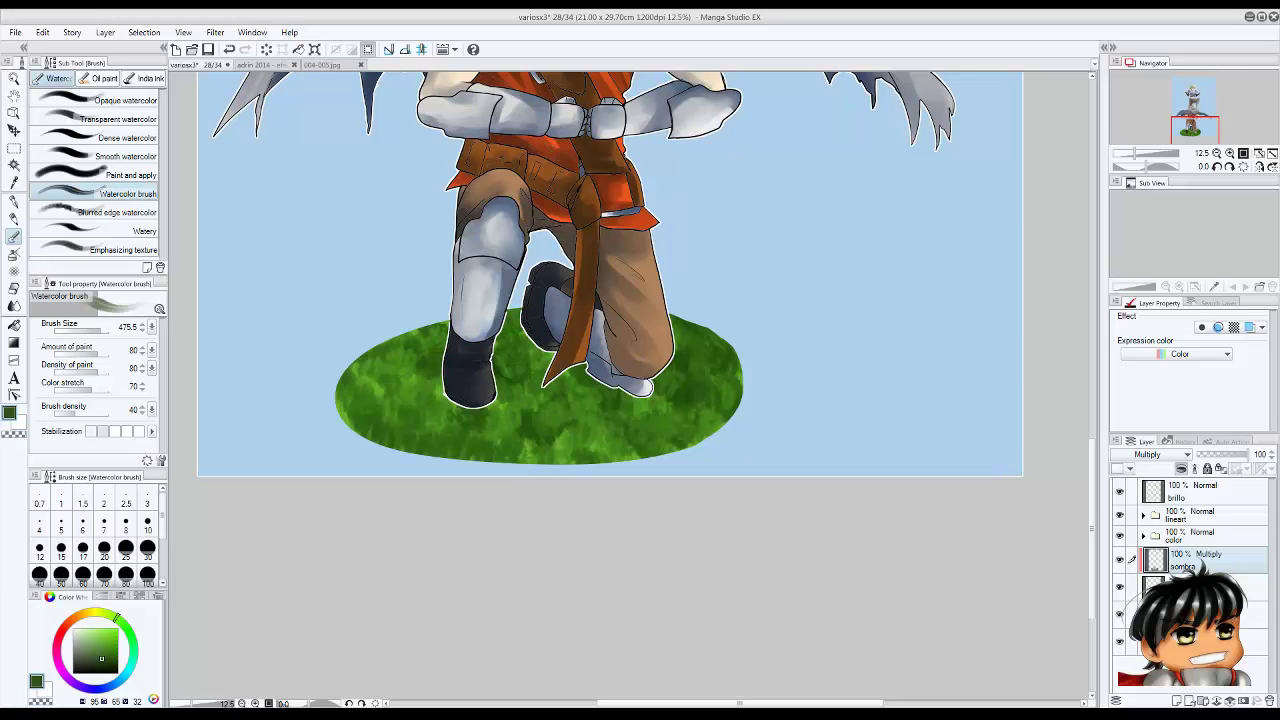
key(ctrl+minus)
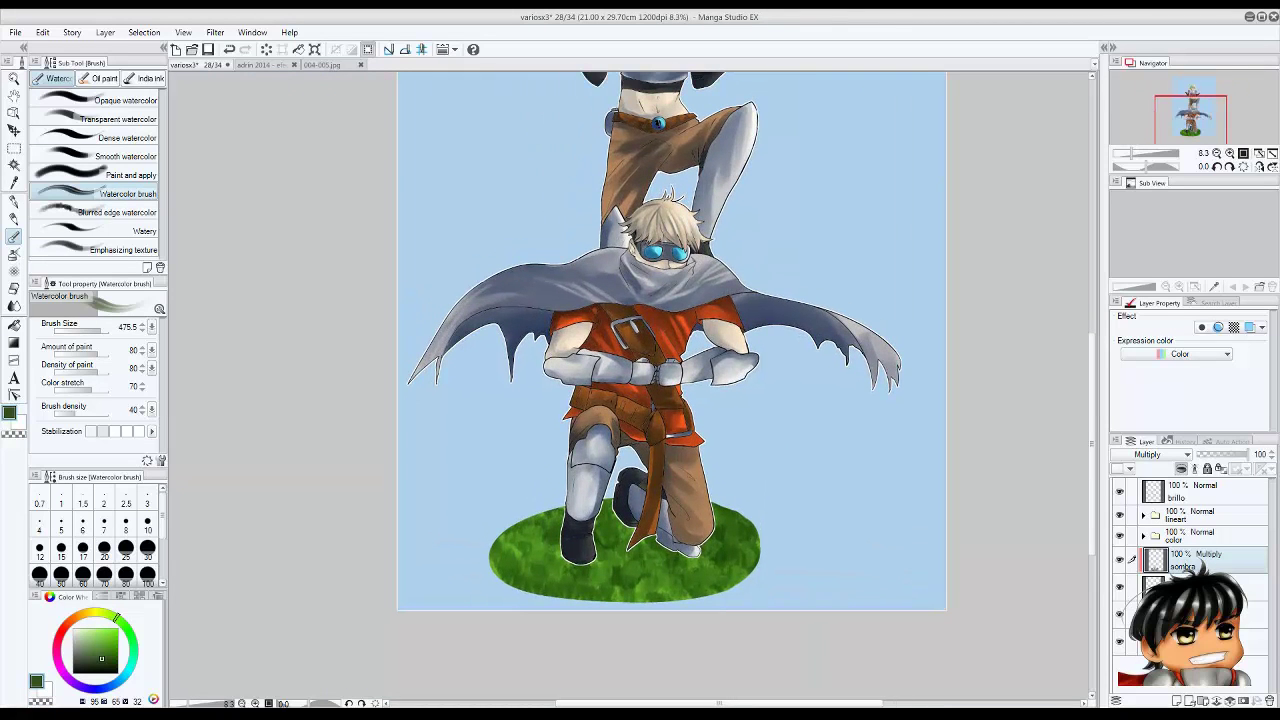
key(ctrl+s)
scroll(670, 340, up, 2)
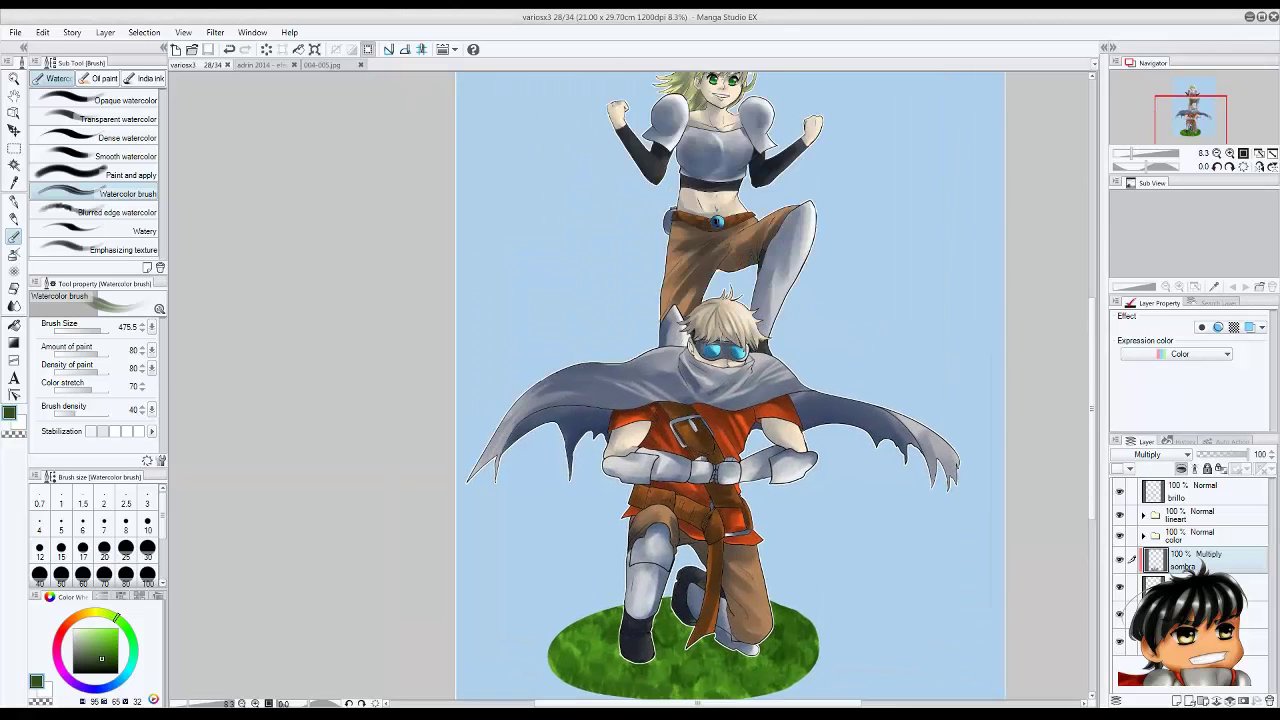
Group the background layers in a folder and add a Normal layer named hielo at the top of the layer stack.
key(ctrl+minus)
key(ctrl+shift+n)
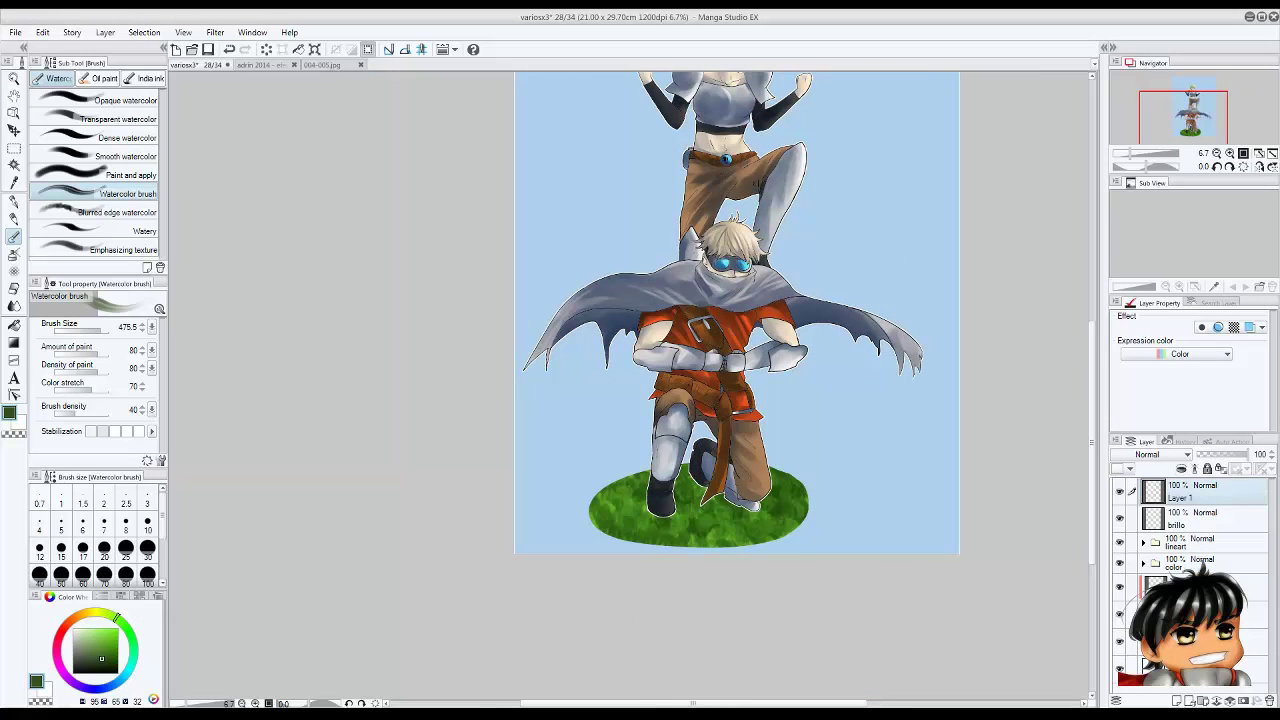
click(1200, 542)
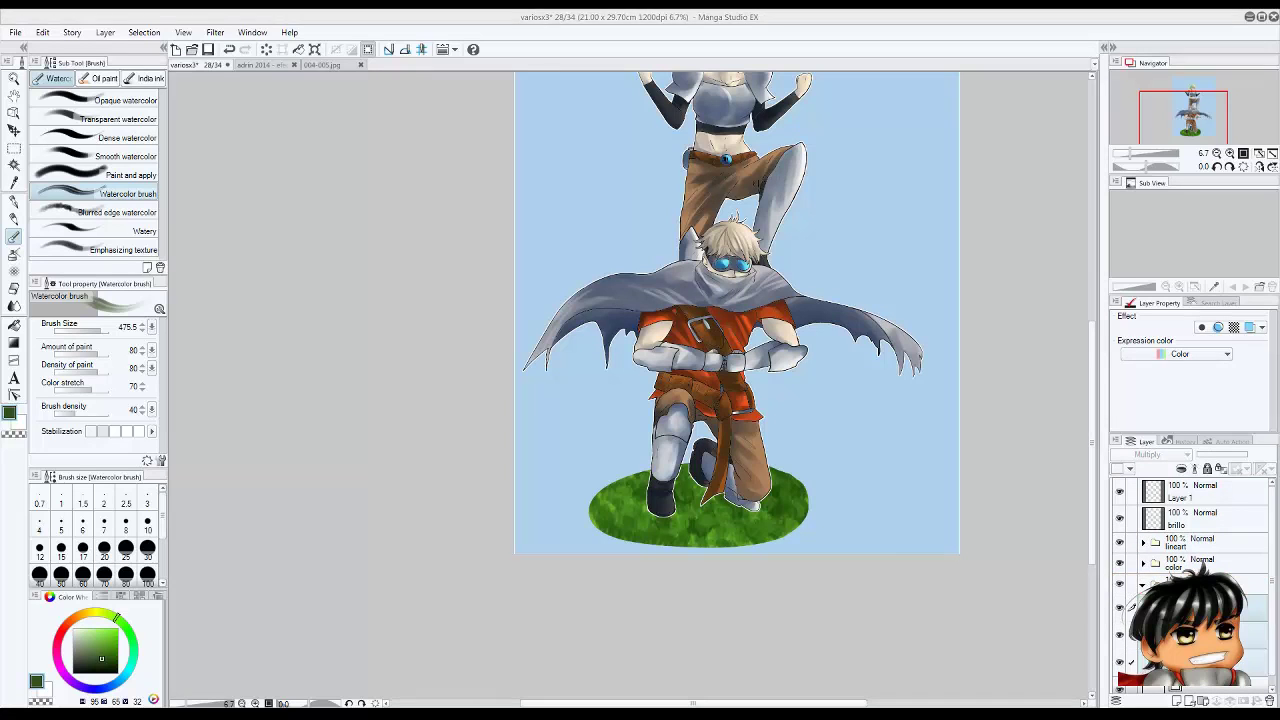
click(1200, 490)
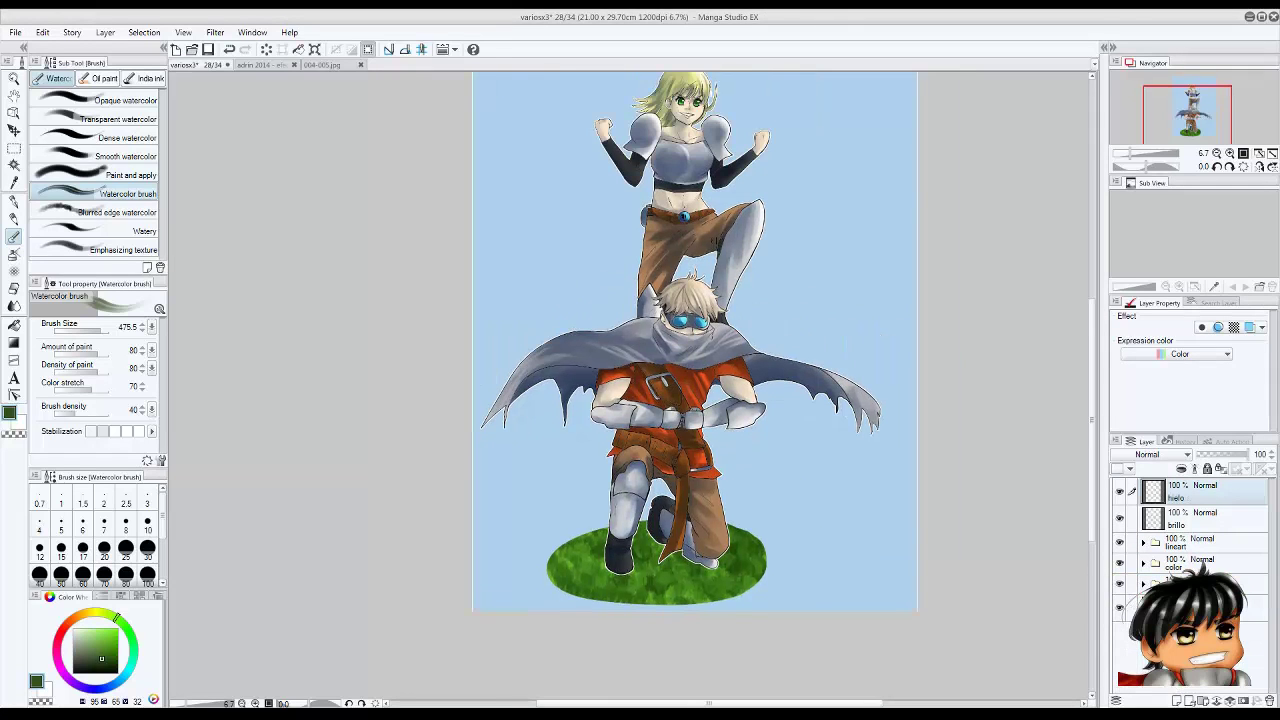
Paint soft white mist on both sides of the kneeling man on hielo with the Blurred edge watercolor brush at about size 1173.
click(117, 212)
drag(570, 455, 530, 300)
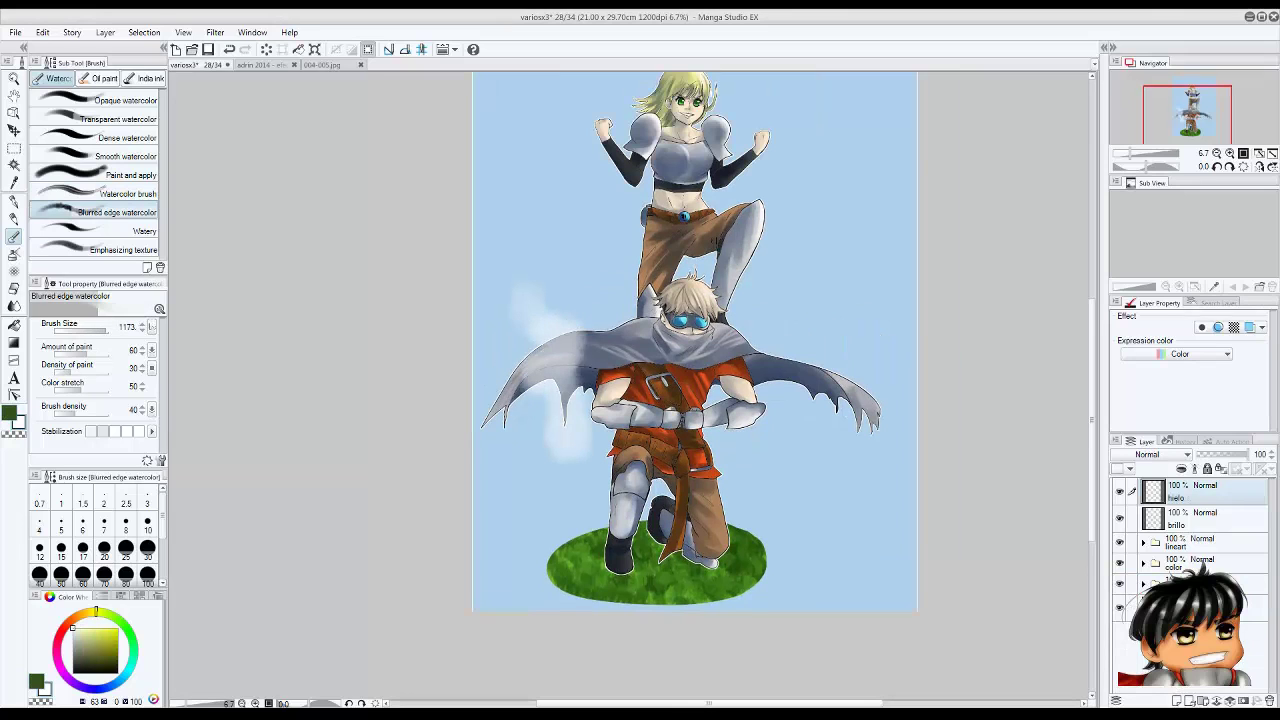
drag(580, 390, 630, 340)
drag(770, 365, 860, 205)
mouse_move(803, 356)
mouse_down()
mouse_move(731, 535)
mouse_move(530, 552)
mouse_up()
mouse_move(612, 480)
mouse_down()
mouse_move(565, 285)
mouse_move(540, 240)
mouse_up()
mouse_move(760, 490)
mouse_down()
mouse_move(840, 440)
mouse_move(770, 530)
mouse_move(725, 530)
mouse_up()
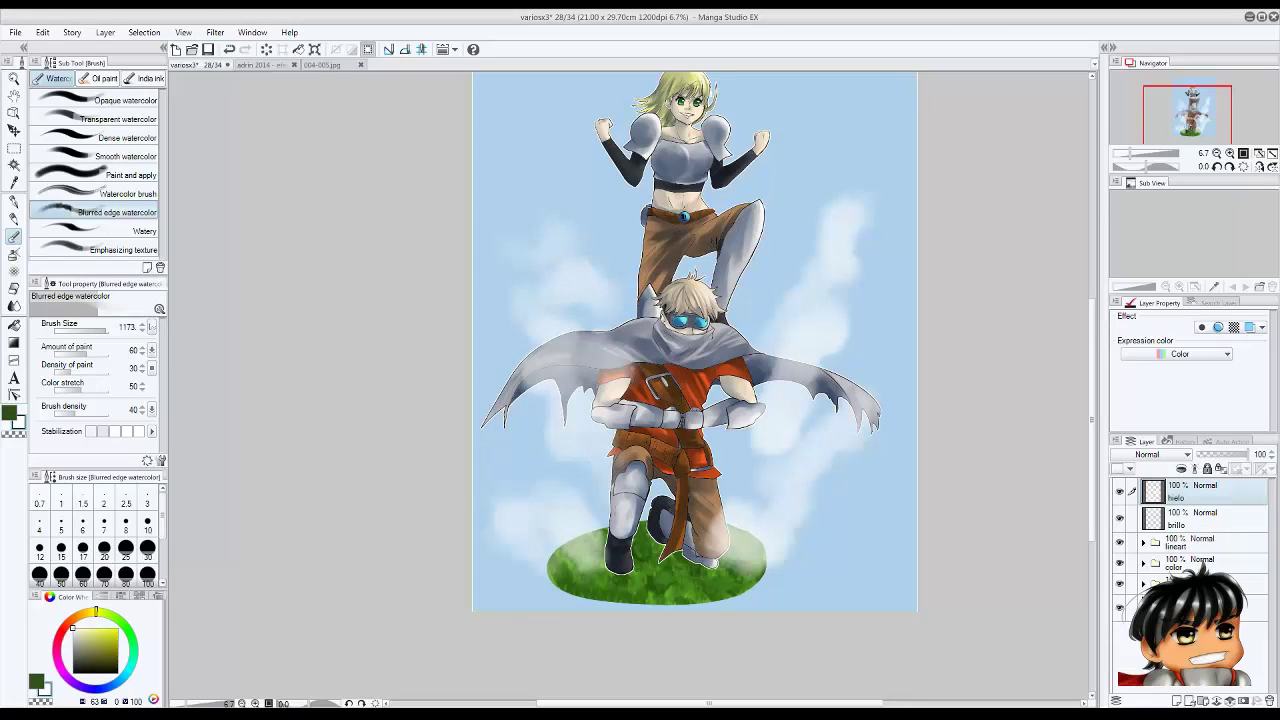
Build up denser white puffs in the mist around the cape and legs with the brush reduced to sizes 314.0 and 436.1.
drag(540, 525, 495, 425)
mouse_move(515, 325)
mouse_down()
mouse_move(576, 455)
mouse_move(545, 520)
mouse_move(524, 484)
mouse_up()
drag(750, 470, 830, 476)
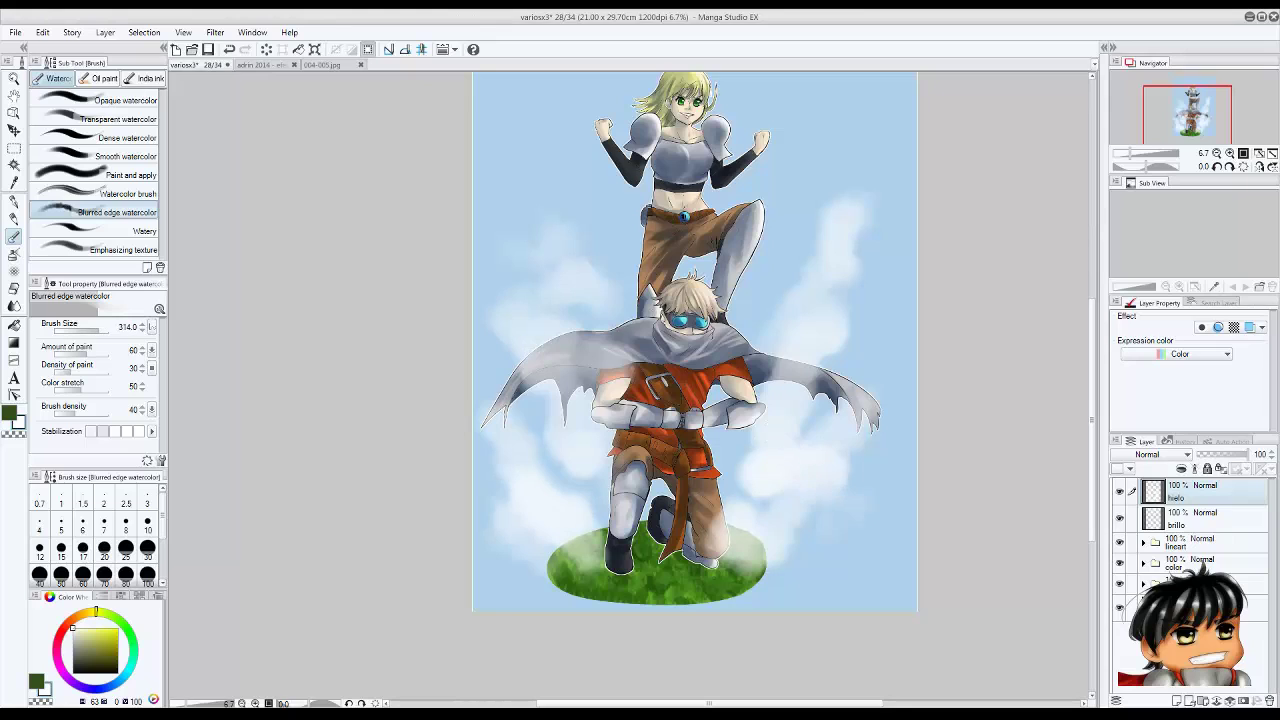
drag(740, 435, 730, 482)
key(bracketleft)
drag(536, 419, 564, 317)
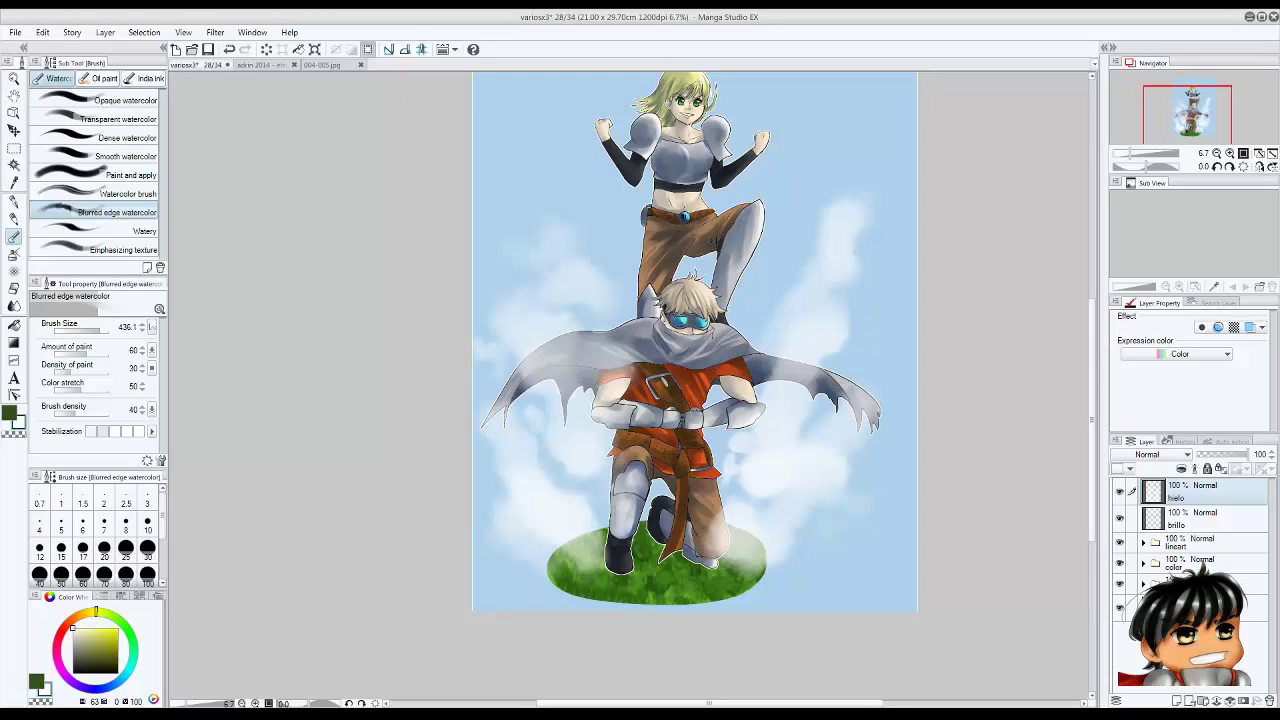
mouse_move(831, 364)
mouse_down()
mouse_move(855, 367)
mouse_move(833, 490)
mouse_move(764, 509)
mouse_up()
mouse_move(760, 333)
mouse_down()
mouse_move(578, 482)
mouse_move(640, 555)
mouse_move(654, 480)
mouse_move(495, 330)
mouse_up()
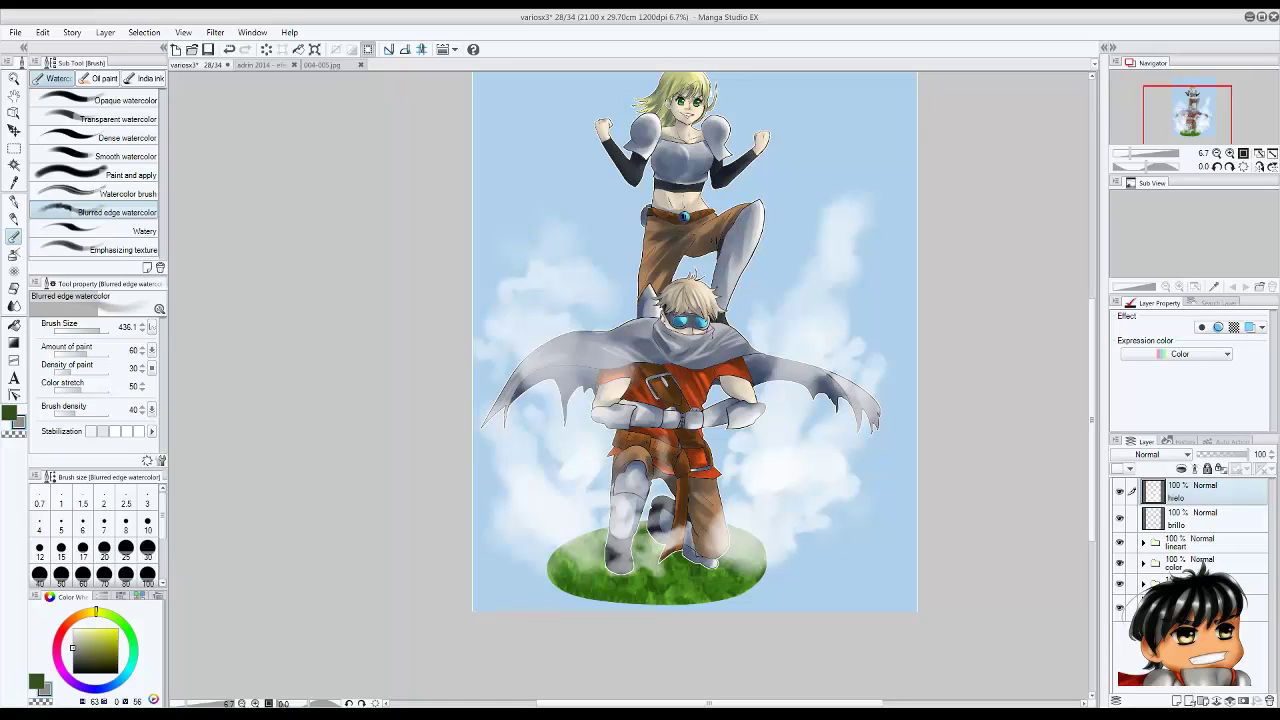
Add a clipped Multiply layer named sombra above hielo and dab gray shadows into the lower mist at brush size 510.3.
key(ctrl+shift+n)
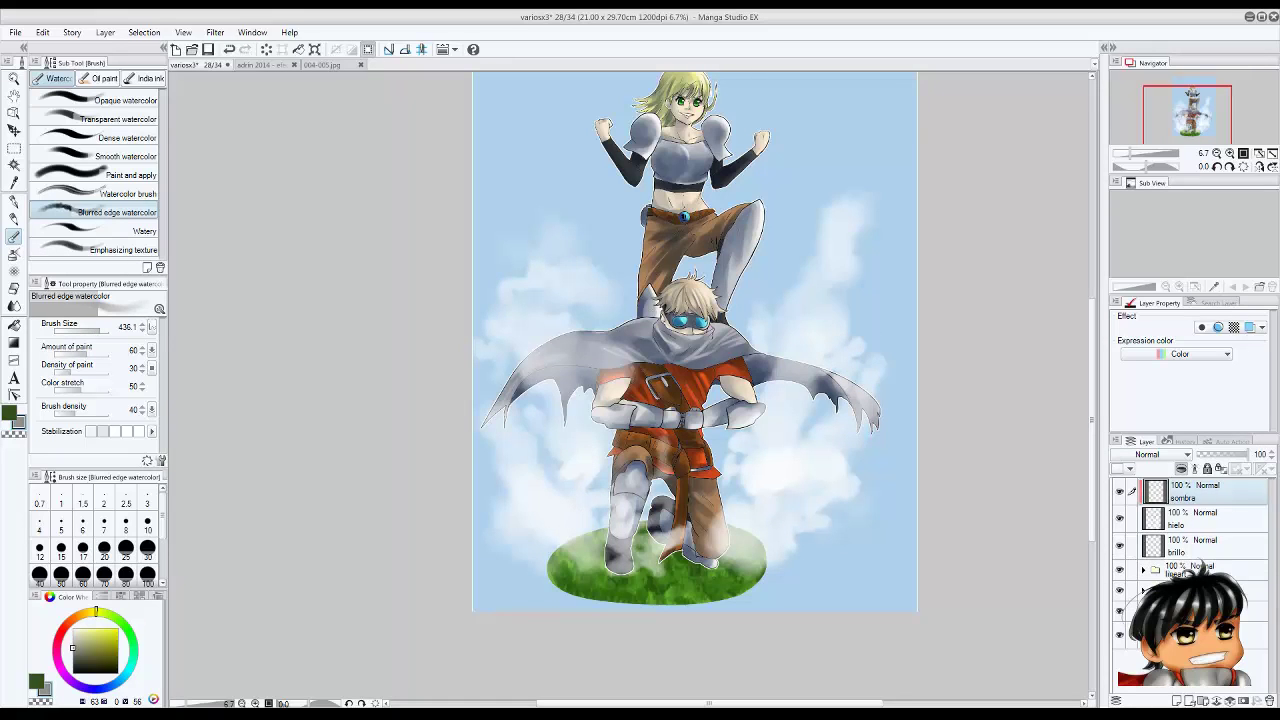
key(bracketright)
mouse_move(755, 468)
mouse_down()
mouse_move(810, 530)
mouse_move(745, 545)
mouse_up()
drag(770, 398, 768, 458)
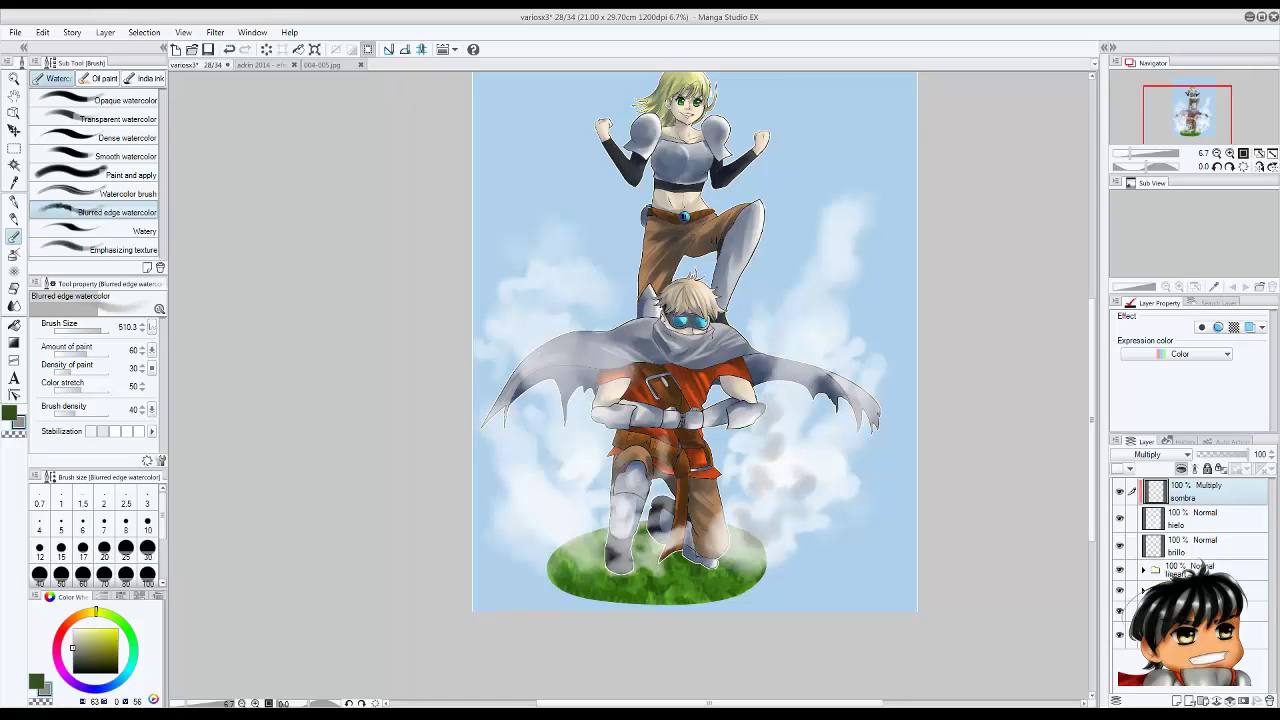
drag(579, 445, 570, 530)
Switch to a dark blue and shade the mist beside the legs and above the cape on sombra.
click(104, 655)
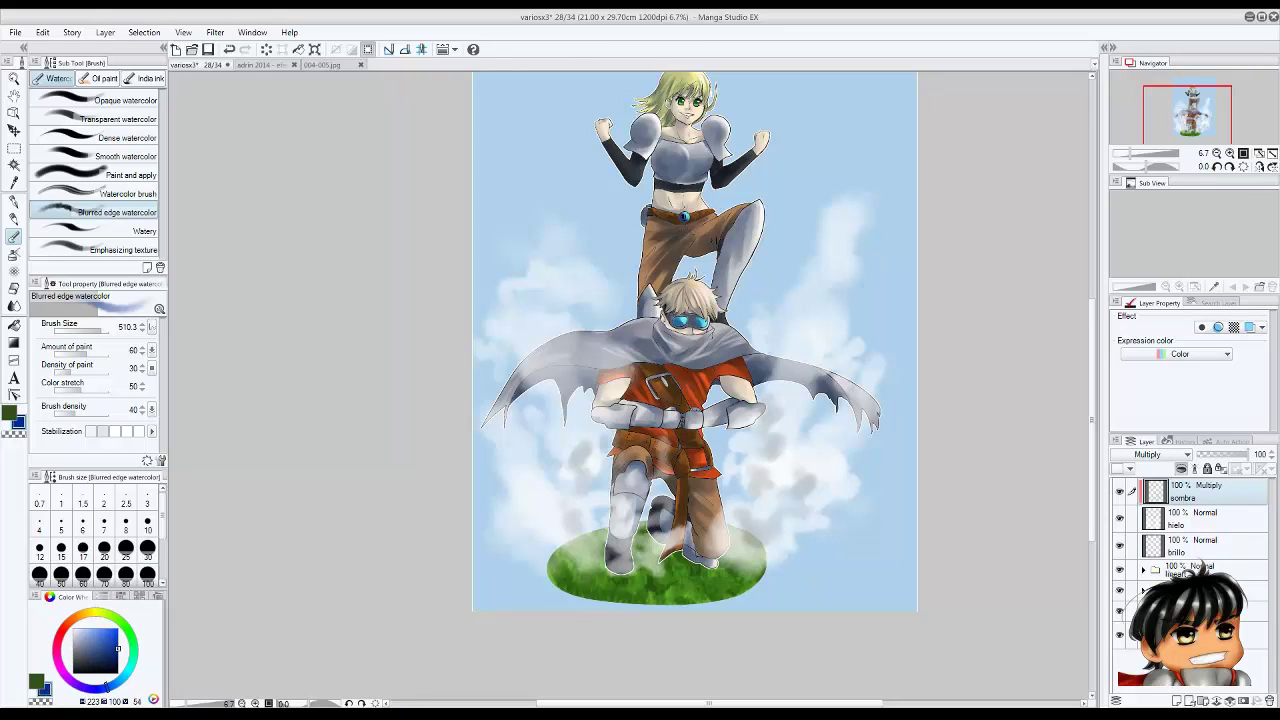
mouse_move(548, 535)
mouse_down()
mouse_move(580, 448)
mouse_move(572, 470)
mouse_up()
mouse_move(760, 450)
mouse_down()
mouse_move(805, 488)
mouse_move(742, 530)
mouse_up()
drag(770, 412, 758, 445)
drag(820, 318, 785, 368)
drag(585, 318, 532, 384)
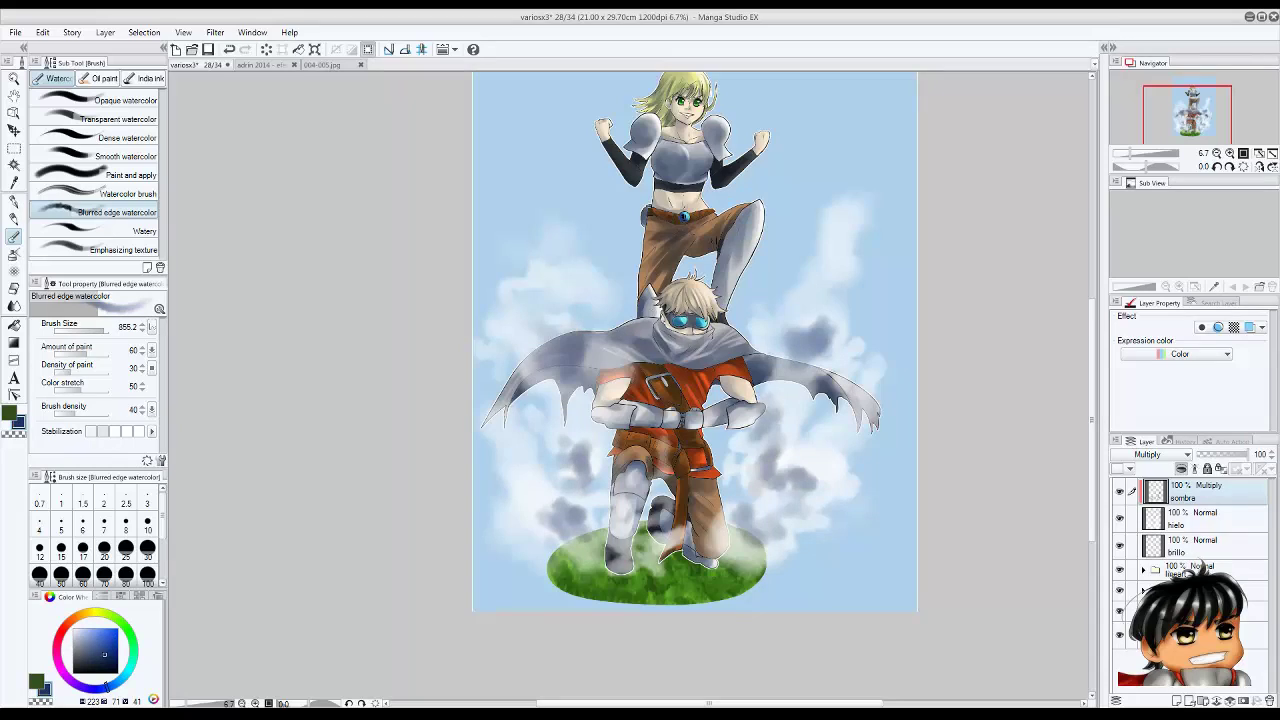
Add larger dark blue shadow spots to the outer and upper mist on both sides at brush size 855.2.
drag(776, 388, 828, 445)
drag(540, 430, 505, 488)
mouse_move(800, 428)
mouse_down()
mouse_move(843, 463)
mouse_move(790, 466)
mouse_up()
drag(825, 242, 810, 308)
mouse_move(832, 220)
mouse_down()
mouse_move(825, 282)
mouse_move(810, 276)
mouse_up()
drag(592, 264, 555, 300)
drag(556, 242, 535, 278)
On hielo, undo the trial white strokes and extend the upper mist on both sides with white at brush size 855.2.
click(72, 628)
click(1200, 518)
mouse_move(540, 190)
mouse_down()
mouse_move(505, 240)
mouse_move(515, 295)
mouse_up()
drag(900, 230, 835, 290)
key(ctrl+z)
key(ctrl+z)
key(ctrl+z)
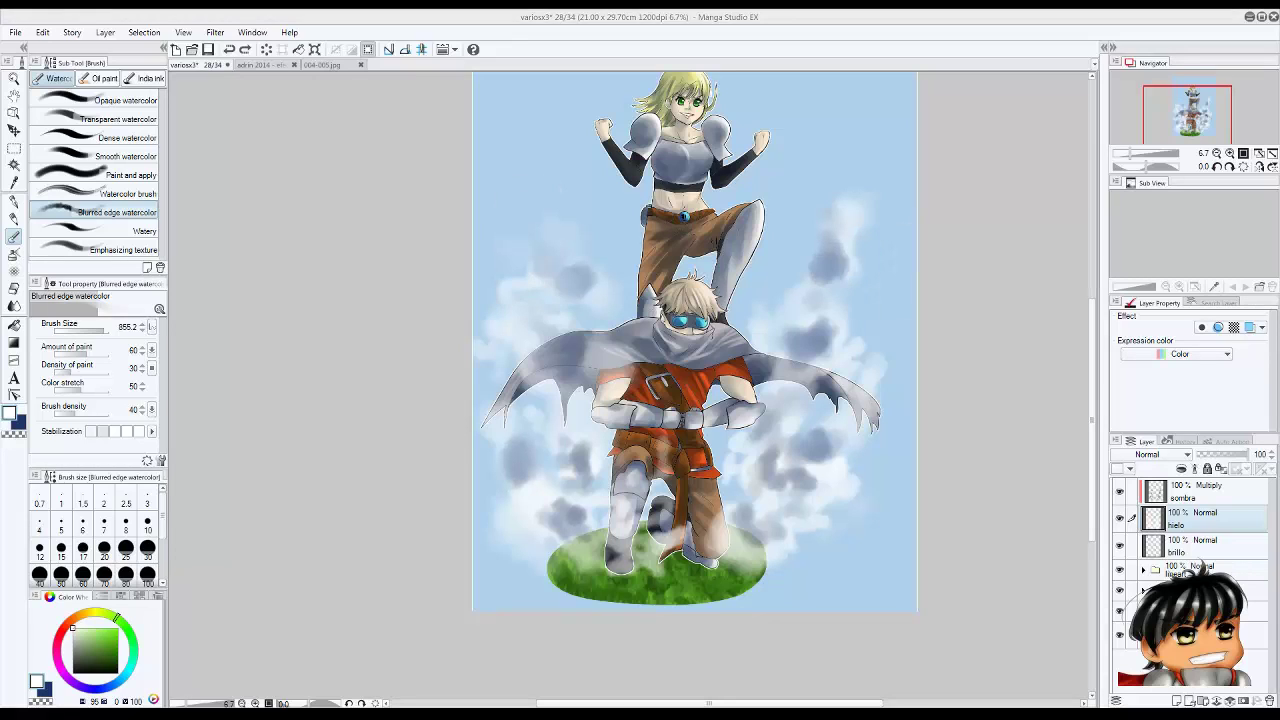
mouse_move(805, 225)
mouse_down()
mouse_move(820, 285)
mouse_move(855, 270)
mouse_move(820, 330)
mouse_move(840, 420)
mouse_move(750, 496)
mouse_move(595, 520)
mouse_move(545, 305)
mouse_move(570, 260)
mouse_up()
mouse_move(870, 240)
mouse_down()
mouse_move(860, 290)
mouse_move(855, 256)
mouse_move(852, 320)
mouse_move(874, 375)
mouse_up()
key(x)
mouse_move(525, 215)
mouse_down()
mouse_move(540, 245)
mouse_move(575, 215)
mouse_move(580, 315)
mouse_up()
Save the illustration and check the whole composition.
scroll(694, 340, down, 1)
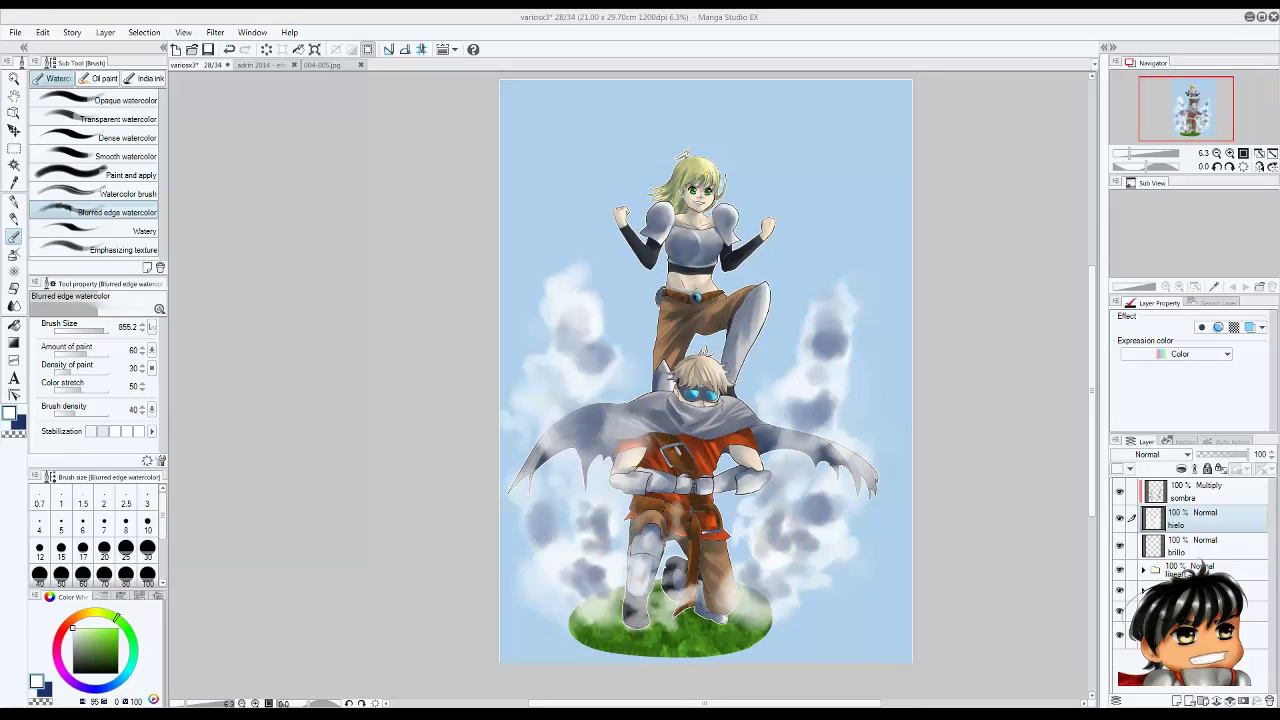
key(ctrl+s)
key(ctrl+minus)
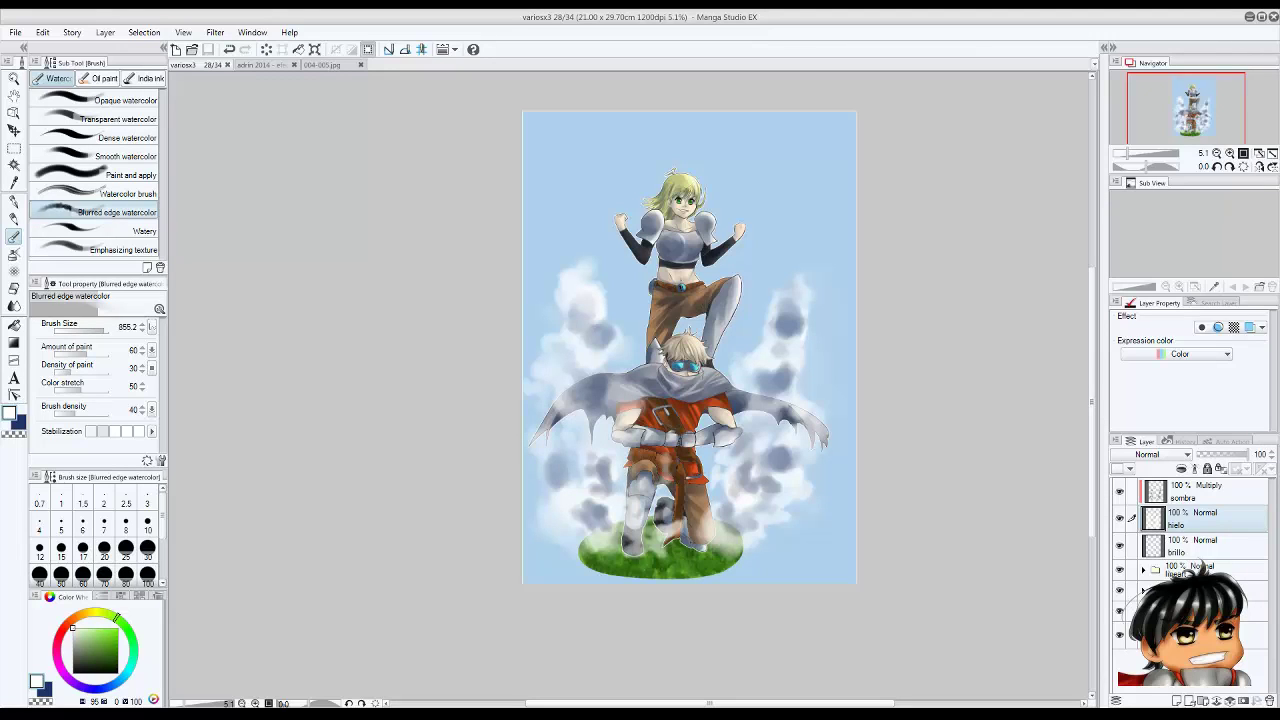
key(ctrl+plus)
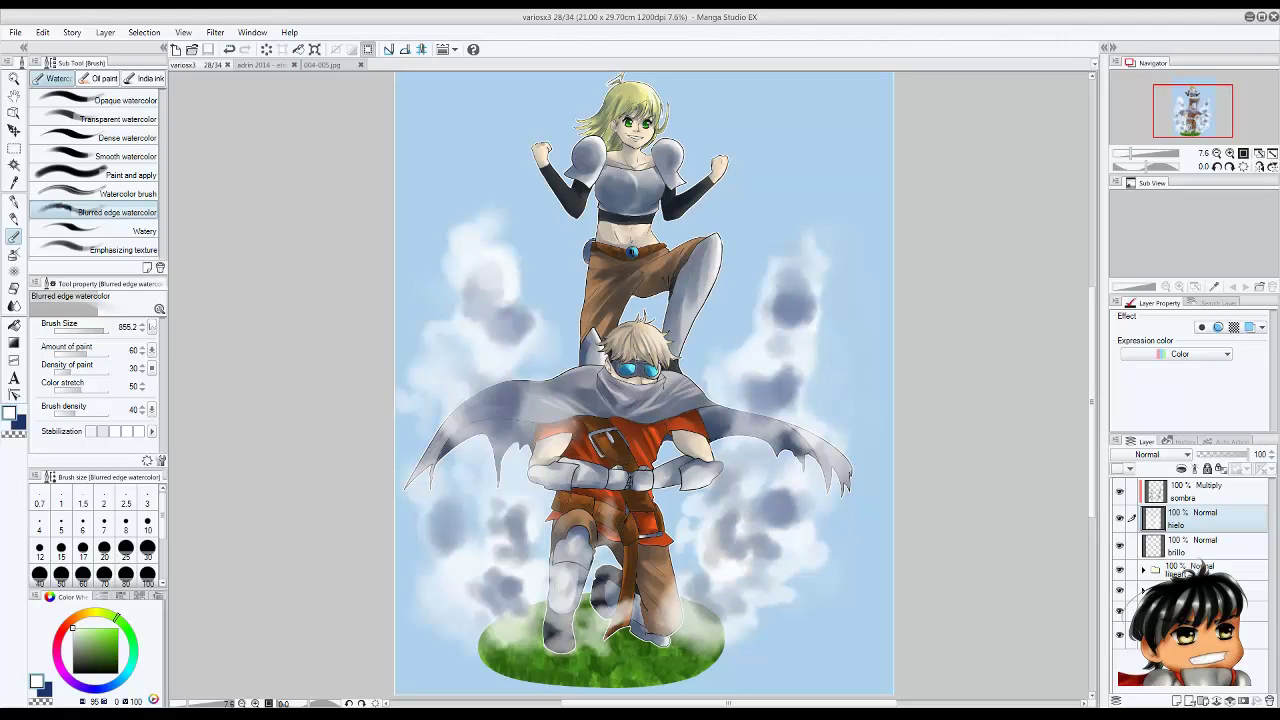
key(ctrl+minus)
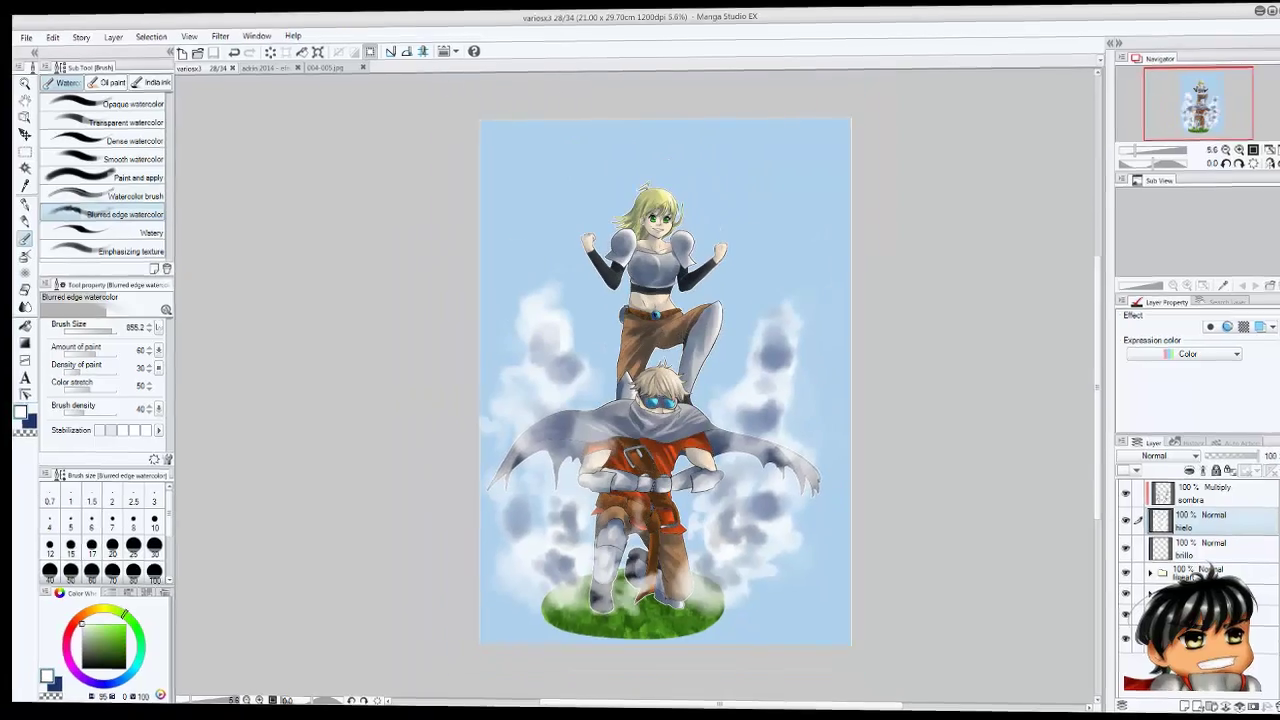